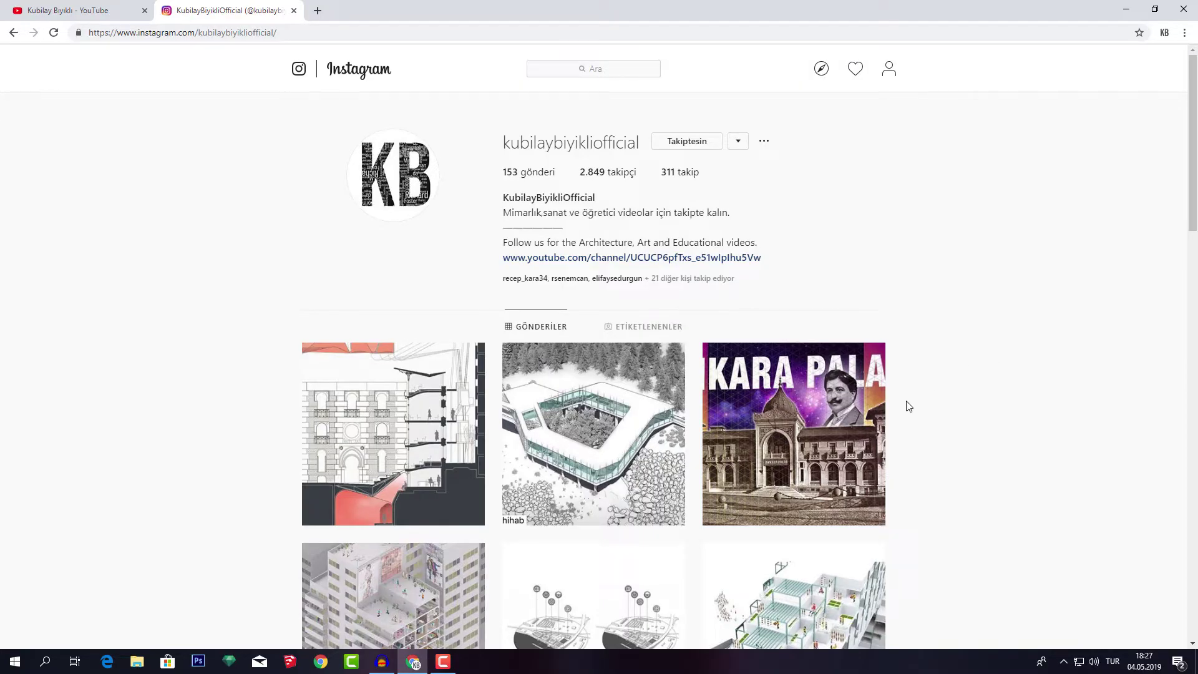
Scroll the profile grid and open the isometric brick-and-concrete house diagram post
{"action": "scroll", "coordinate": [977, 373], "scroll_direction": "down", "scroll_amount": 1}
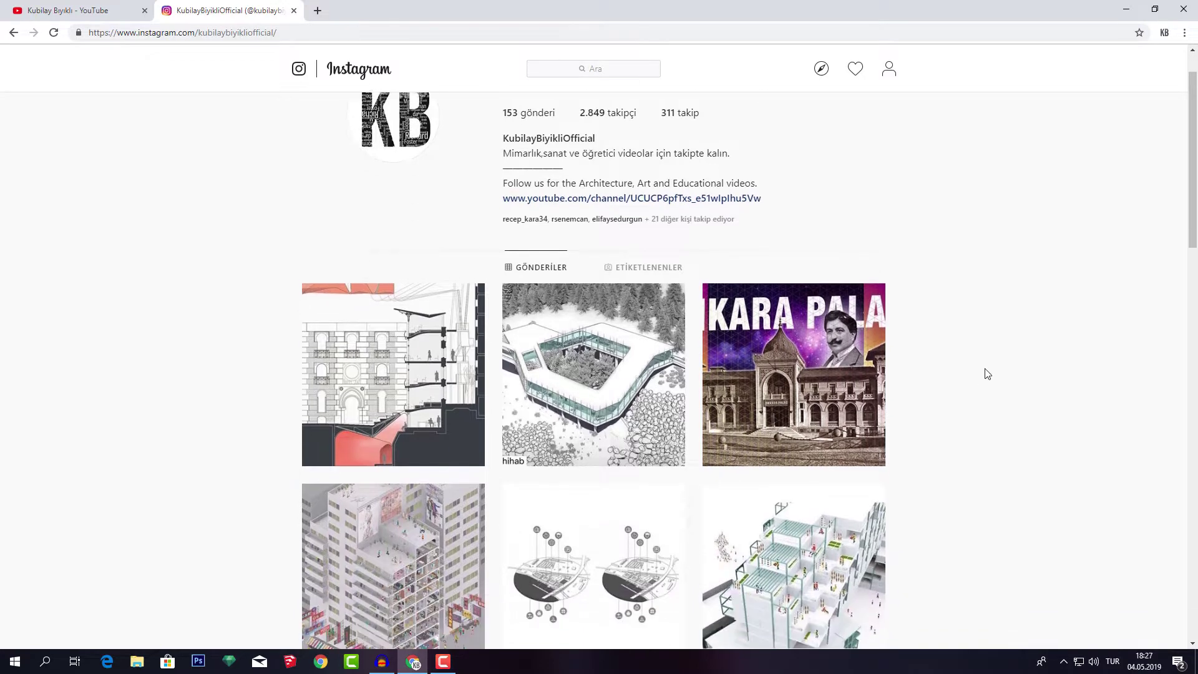
{"action": "scroll", "coordinate": [988, 350], "scroll_direction": "up", "scroll_amount": 1}
{"action": "scroll", "coordinate": [986, 399], "scroll_direction": "down", "scroll_amount": 5}
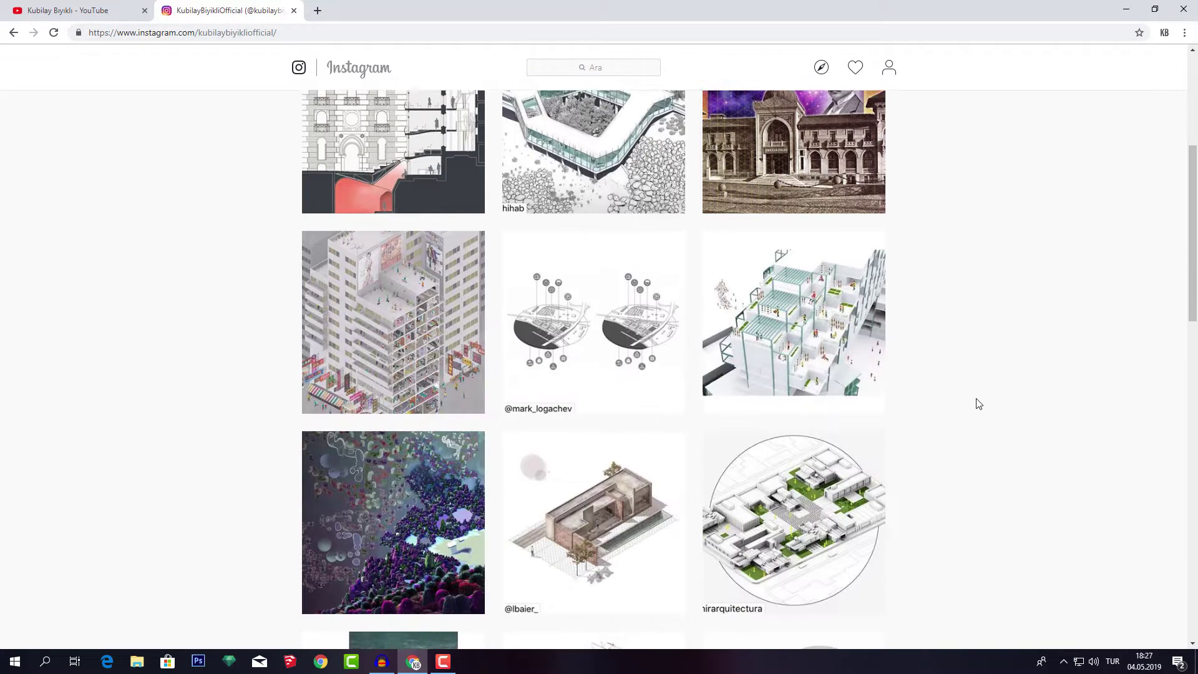
{"action": "scroll", "coordinate": [963, 413], "scroll_direction": "down", "scroll_amount": 3}
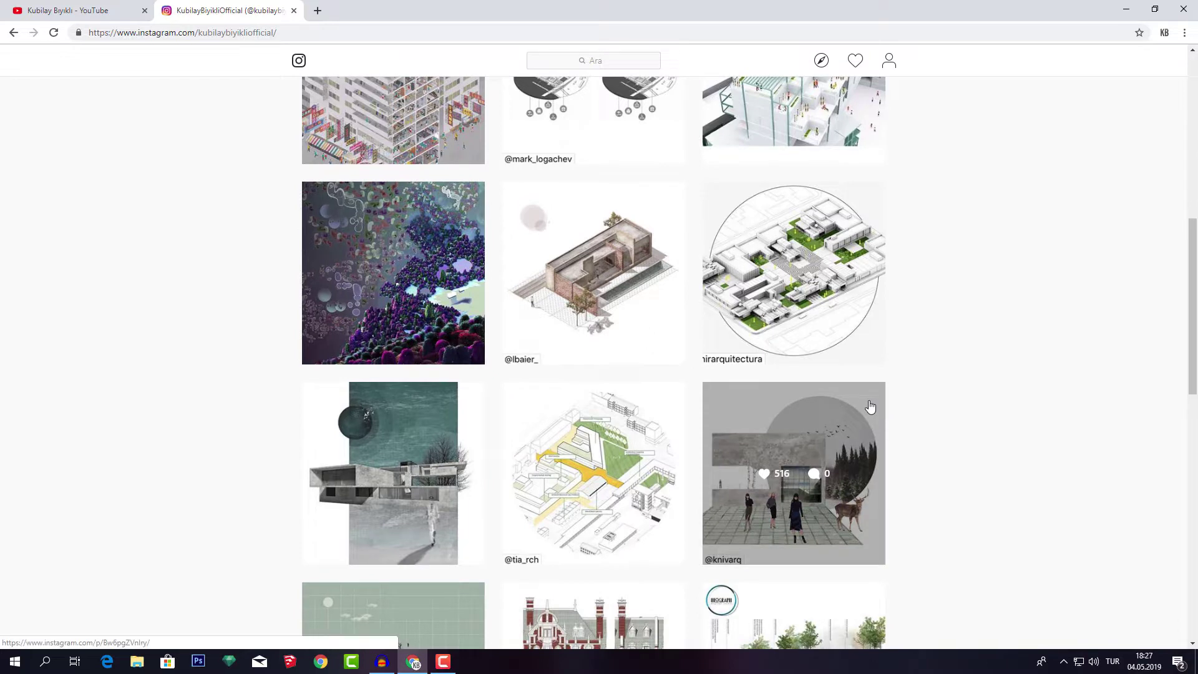
{"action": "scroll", "coordinate": [1013, 393], "scroll_direction": "up", "scroll_amount": 1}
{"action": "scroll", "coordinate": [1002, 401], "scroll_direction": "up", "scroll_amount": 1}
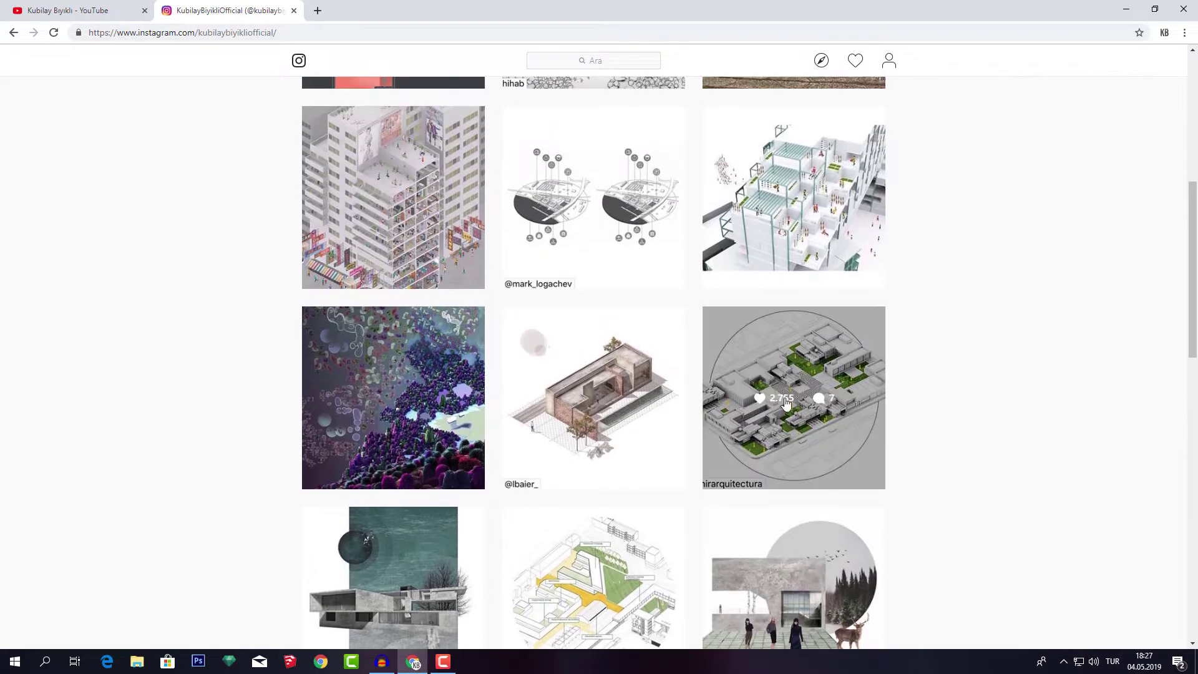
{"action": "left_click", "coordinate": [653, 355]}
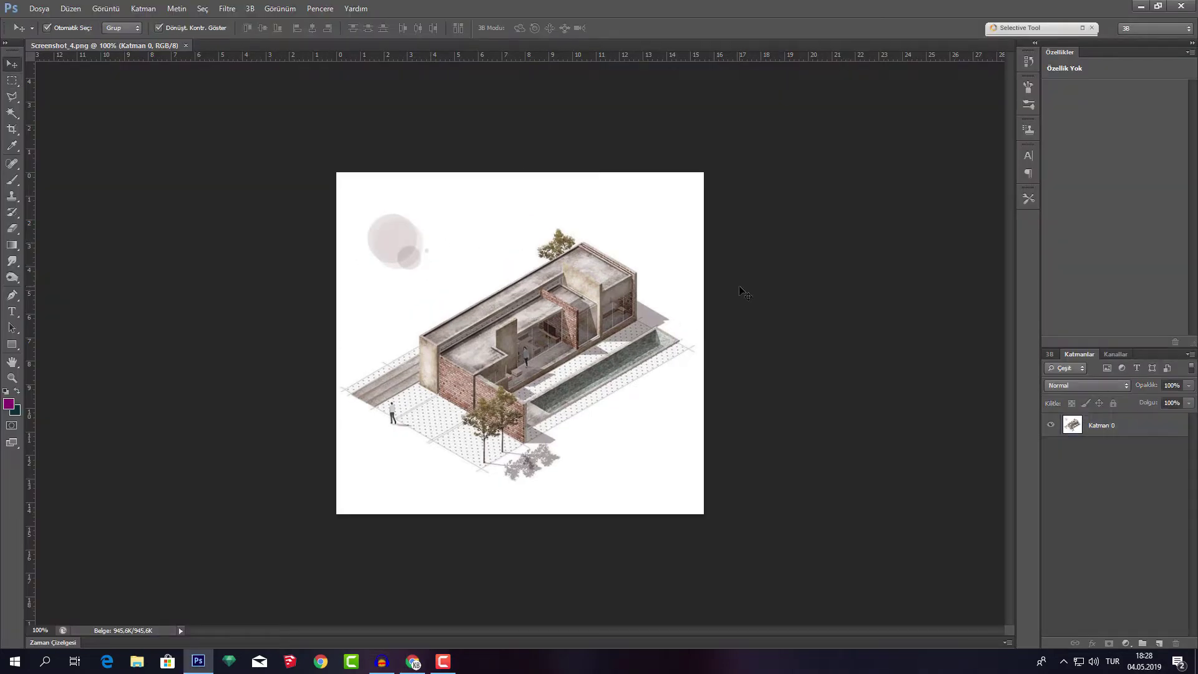
Add a new empty annotation layer, Katman 1, above the house image
{"action": "scroll", "coordinate": [523, 309], "scroll_direction": "up", "scroll_amount": 3}
{"action": "scroll", "coordinate": [558, 314], "scroll_direction": "up", "scroll_amount": 2}
{"action": "scroll", "coordinate": [552, 320], "scroll_direction": "down", "scroll_amount": 1}
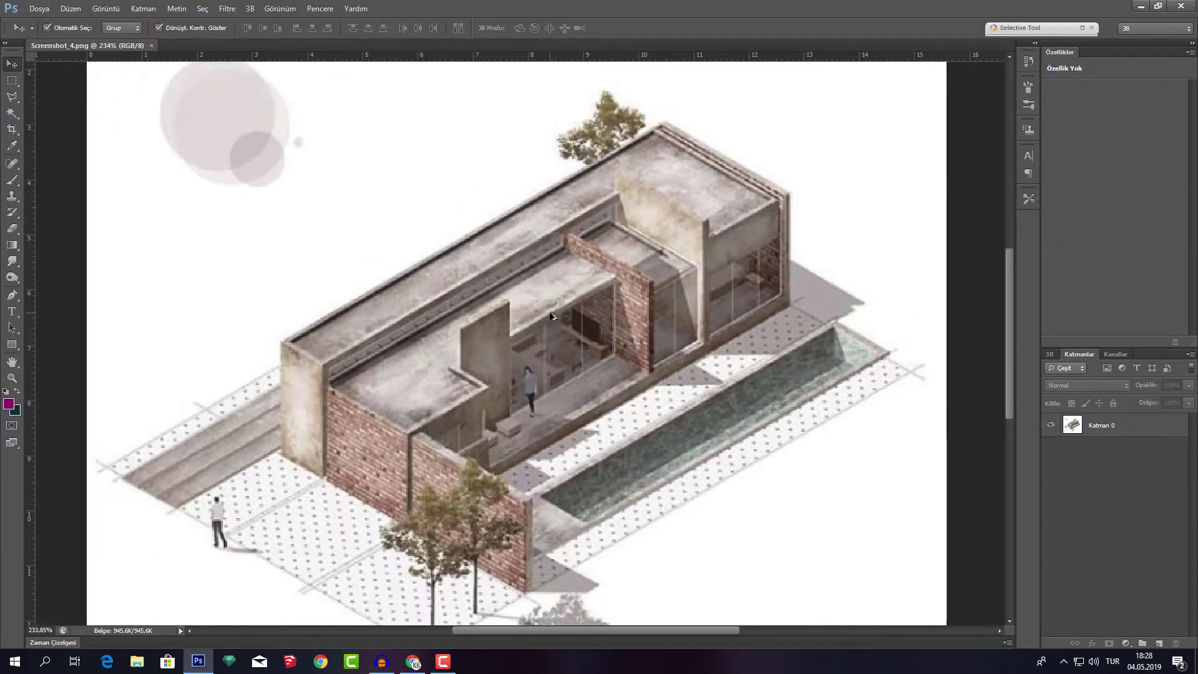
{"action": "scroll", "coordinate": [552, 320], "scroll_direction": "down", "scroll_amount": 1}
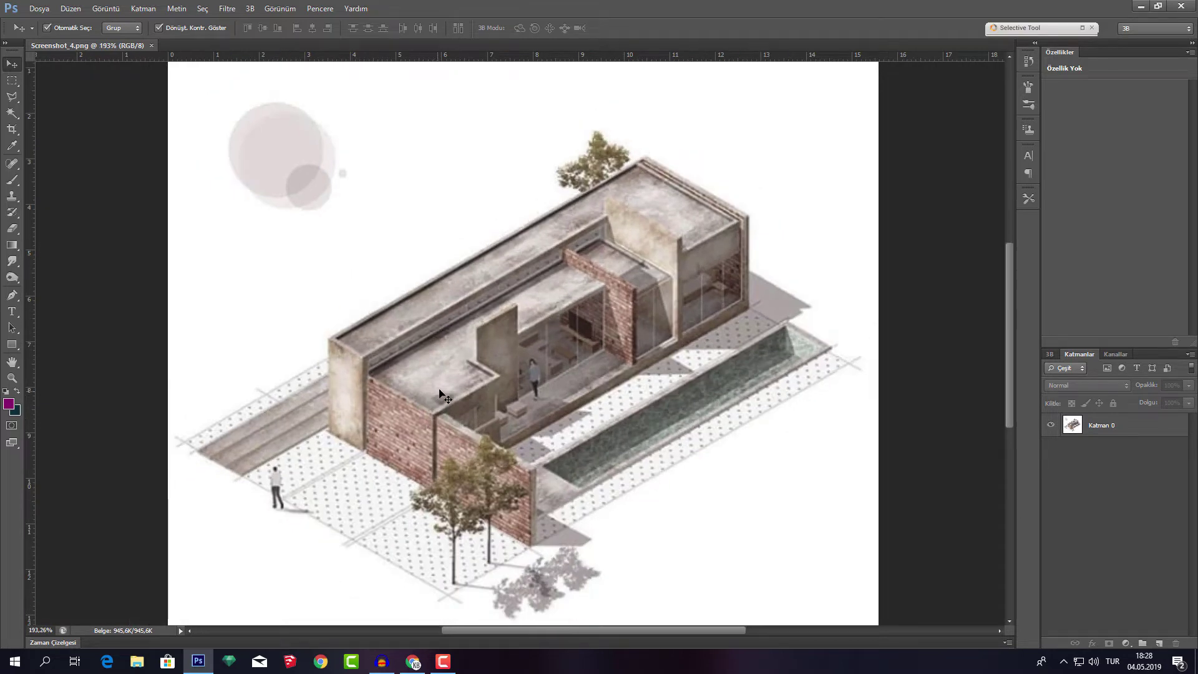
{"action": "scroll", "coordinate": [439, 391], "scroll_direction": "down", "scroll_amount": 1}
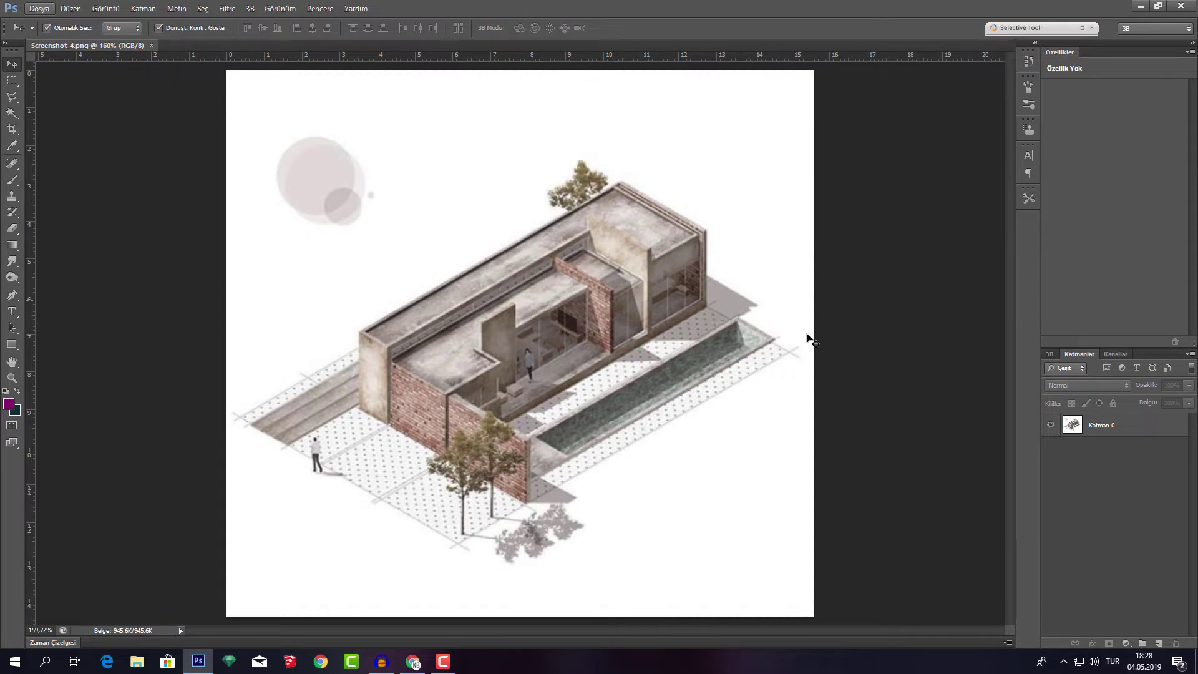
{"action": "left_click", "coordinate": [1158, 642]}
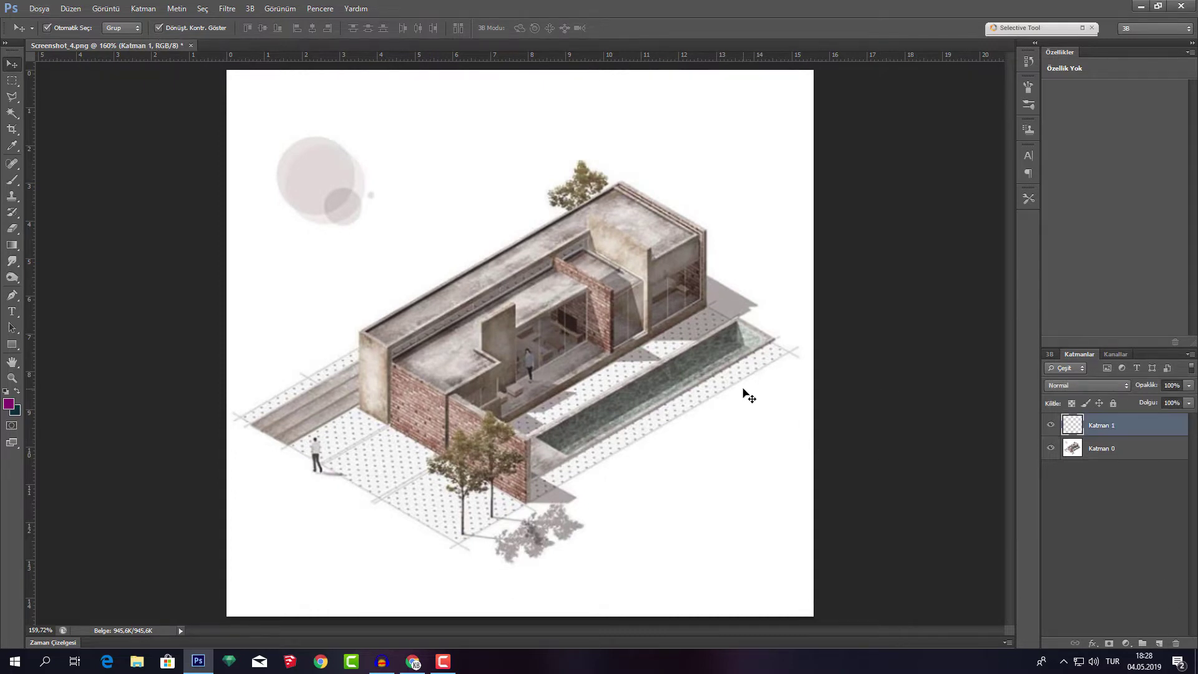
Set up a 5 px hard round brush in red
{"action": "key", "text": "b"}
{"action": "right_click", "coordinate": [649, 336]}
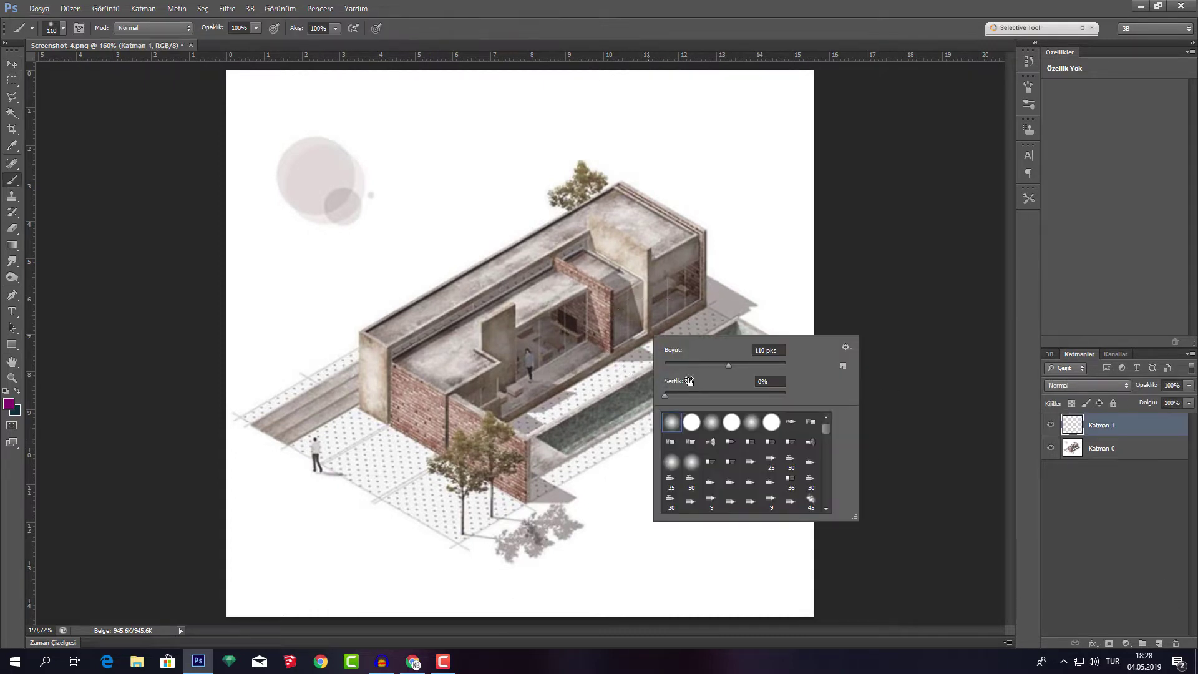
{"action": "left_click", "coordinate": [691, 422]}
{"action": "left_click_drag", "start_coordinate": [728, 365], "coordinate": [668, 366]}
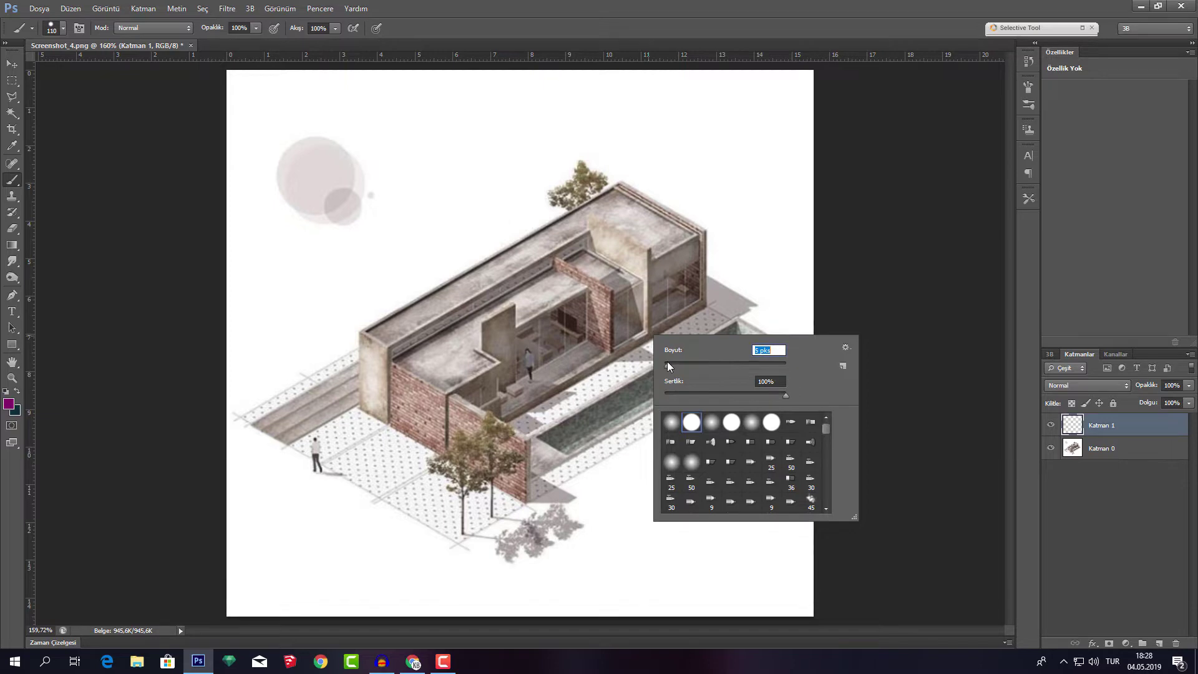
{"action": "left_click", "coordinate": [9, 403]}
{"action": "left_click", "coordinate": [1000, 294]}
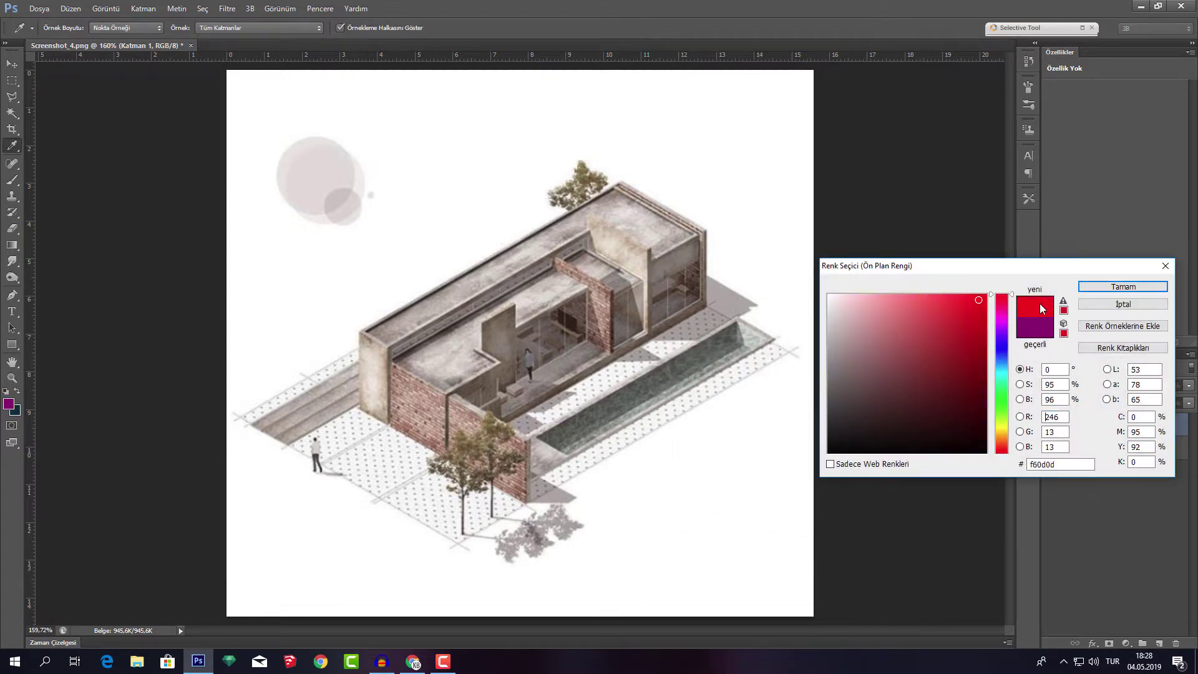
{"action": "left_click", "coordinate": [1123, 286]}
Circle the courtyard and lower-left people and connect them with a red line
{"action": "scroll", "coordinate": [538, 343], "scroll_direction": "up", "scroll_amount": 1}
{"action": "scroll", "coordinate": [538, 343], "scroll_direction": "up", "scroll_amount": 2}
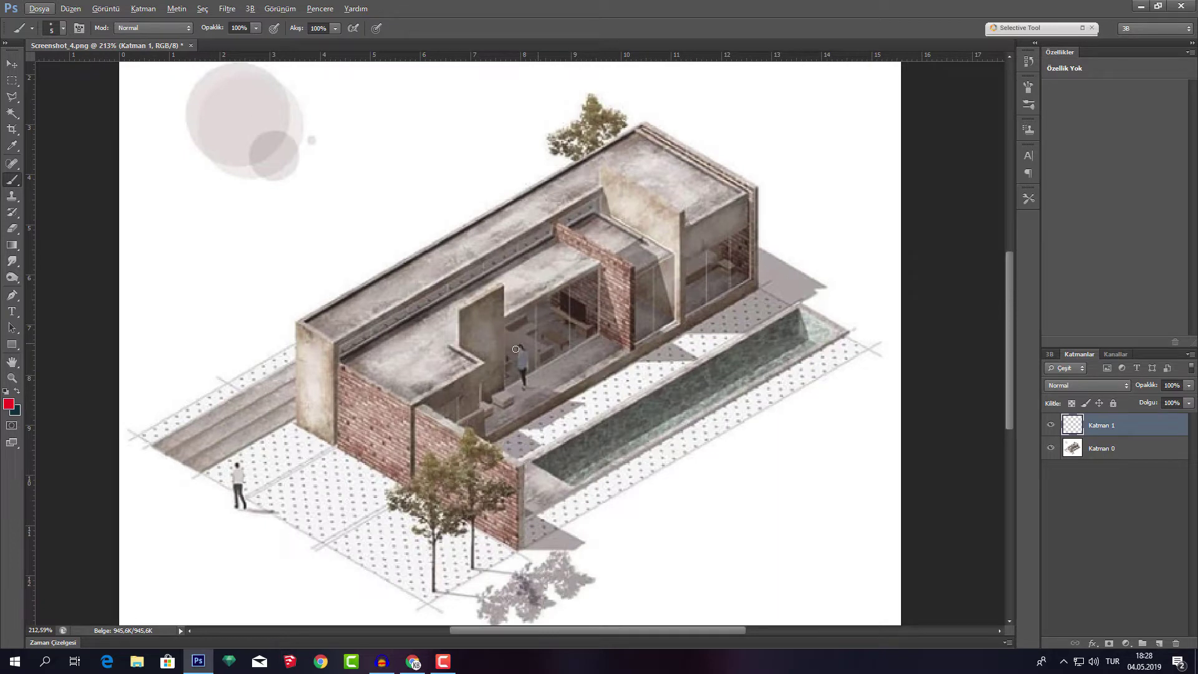
{"action": "left_click_drag", "start_coordinate": [538, 342], "coordinate": [522, 329]}
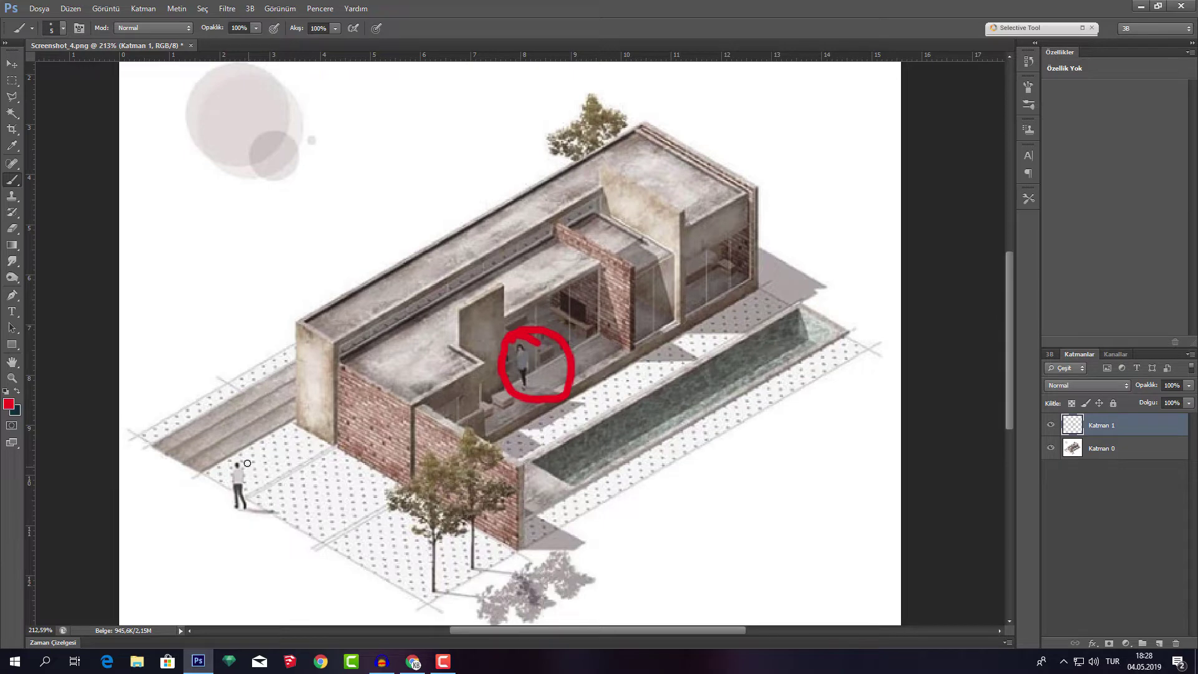
{"action": "left_click_drag", "start_coordinate": [247, 463], "coordinate": [275, 521]}
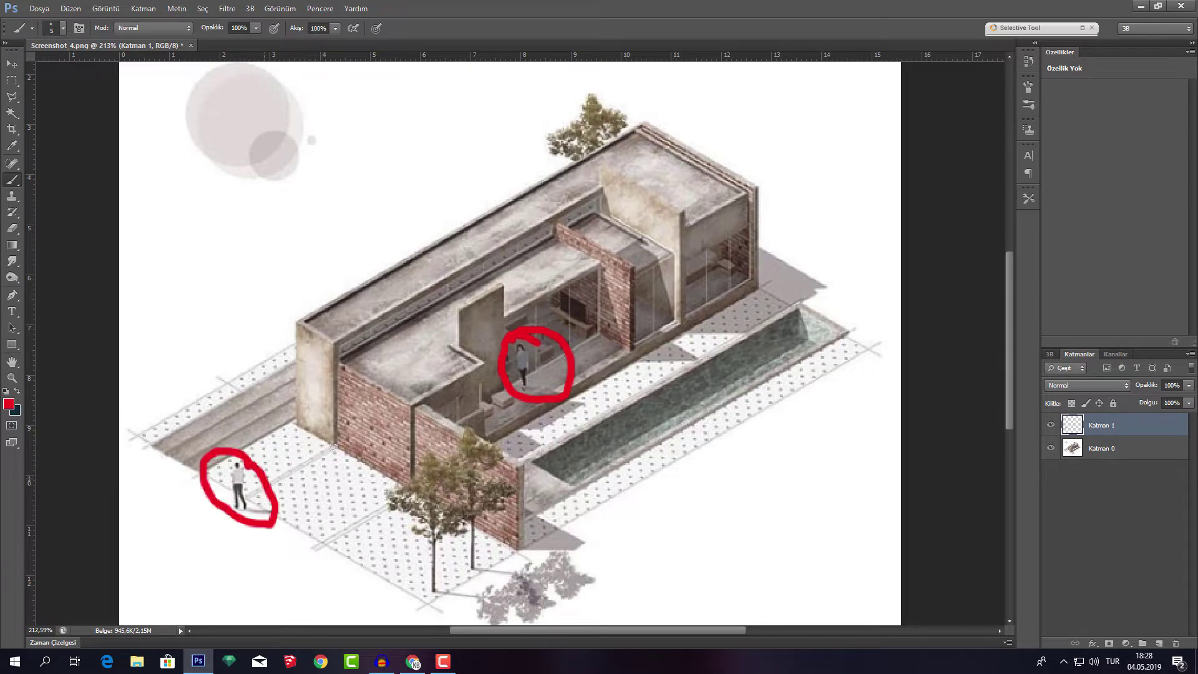
{"action": "left_click_drag", "start_coordinate": [495, 389], "coordinate": [267, 478]}
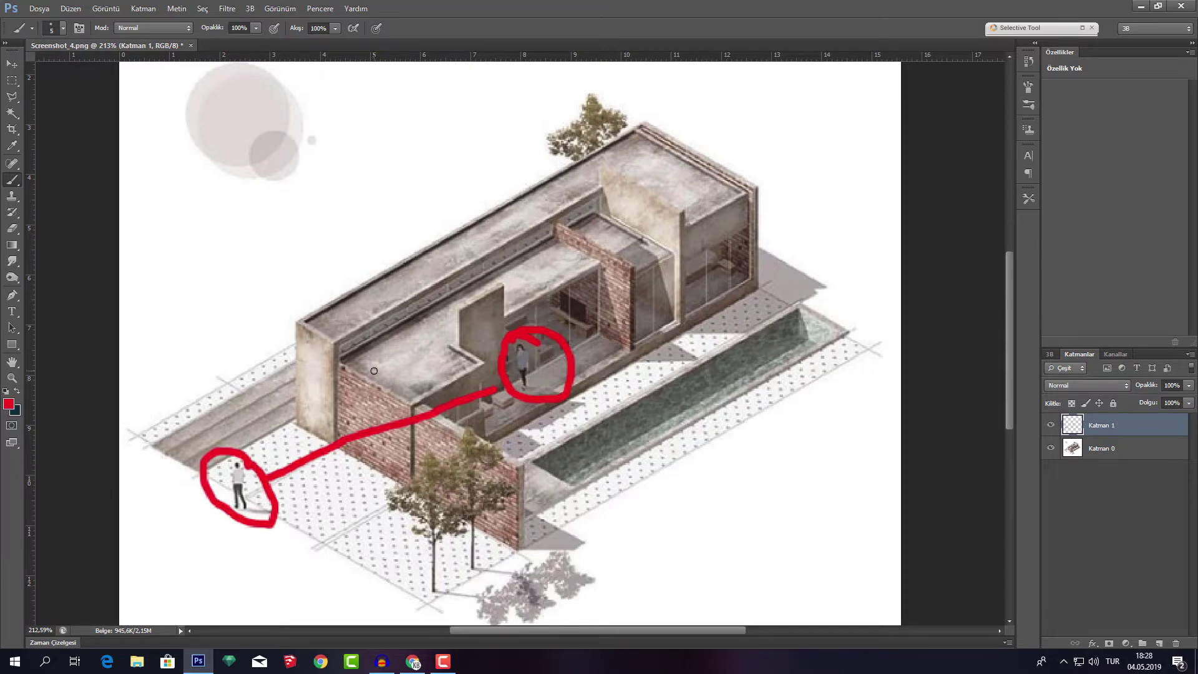
Handwrite notes on the roof: letters, a plus sign, 'PS', an equals sign and question mark
{"action": "mouse_move", "coordinate": [382, 358]}
{"action": "left_mouse_down"}
{"action": "mouse_move", "coordinate": [365, 403]}
{"action": "mouse_move", "coordinate": [429, 390]}
{"action": "left_mouse_up"}
{"action": "left_click", "coordinate": [432, 360]}
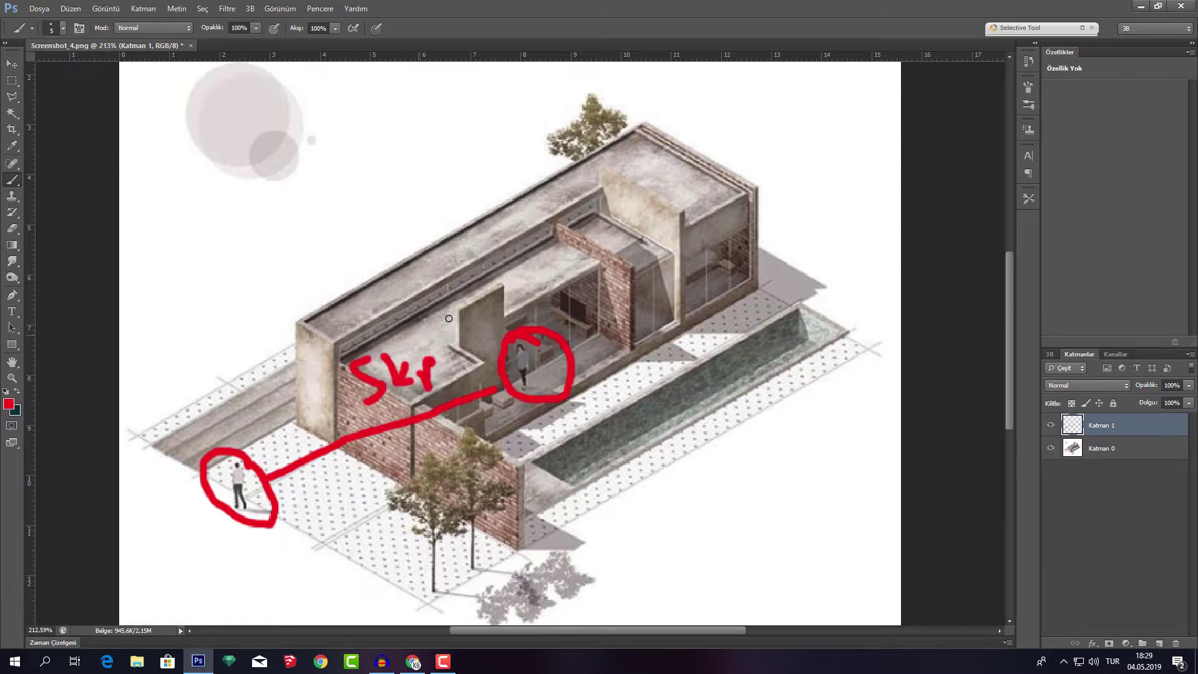
{"action": "left_click_drag", "start_coordinate": [449, 318], "coordinate": [423, 322]}
{"action": "left_click_drag", "start_coordinate": [432, 312], "coordinate": [418, 336]}
{"action": "mouse_move", "coordinate": [473, 272]}
{"action": "left_mouse_down"}
{"action": "mouse_move", "coordinate": [490, 312]}
{"action": "mouse_move", "coordinate": [488, 287]}
{"action": "mouse_move", "coordinate": [521, 295]}
{"action": "mouse_move", "coordinate": [559, 263]}
{"action": "left_mouse_up"}
{"action": "left_click_drag", "start_coordinate": [564, 260], "coordinate": [604, 226]}
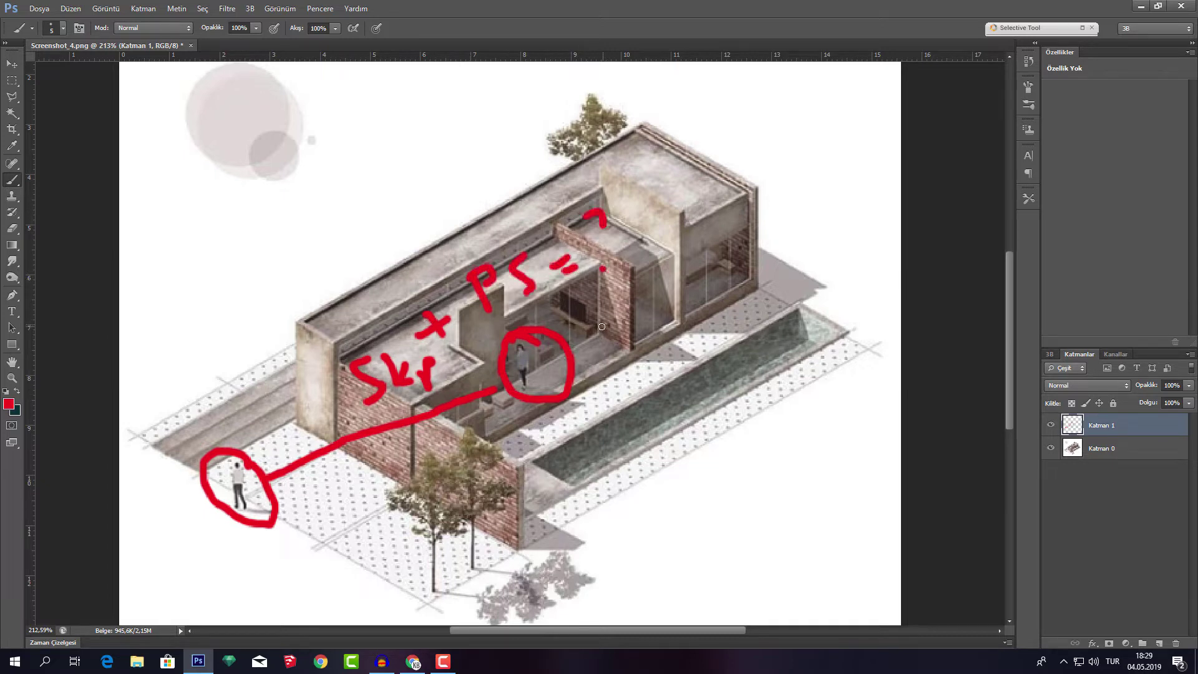
Hide the red annotation layer and return to the Move tool
{"action": "left_click", "coordinate": [1050, 426]}
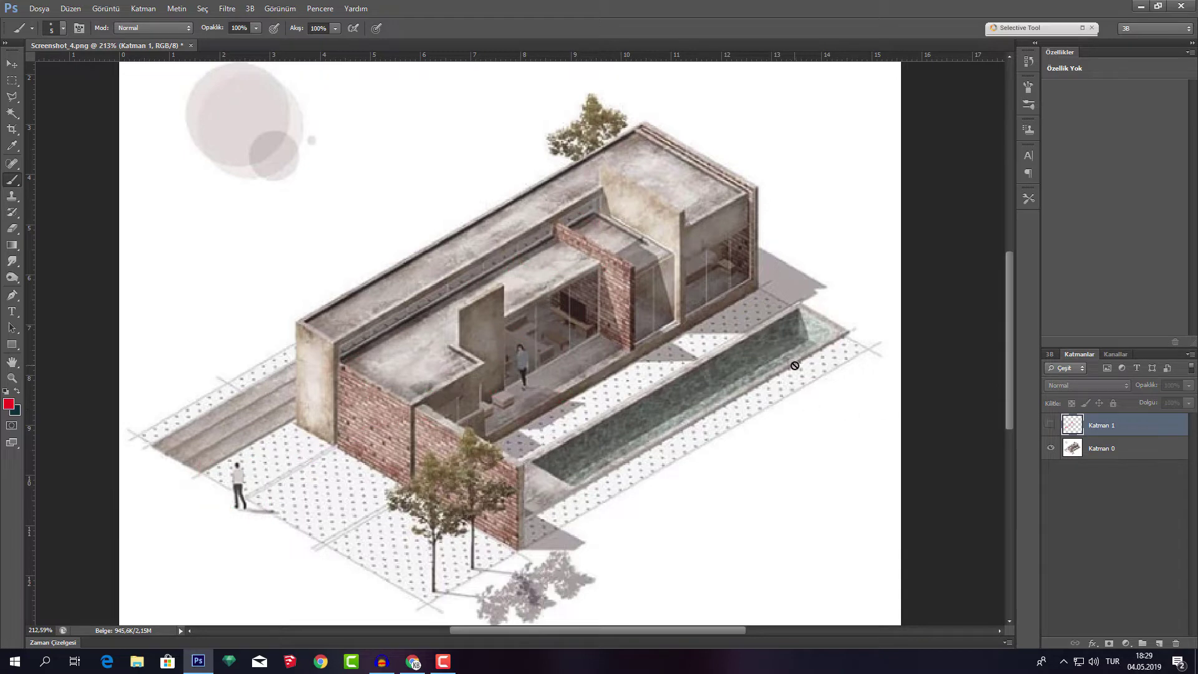
{"action": "key", "text": "v"}
{"action": "scroll", "coordinate": [680, 325], "scroll_direction": "down", "scroll_amount": 2}
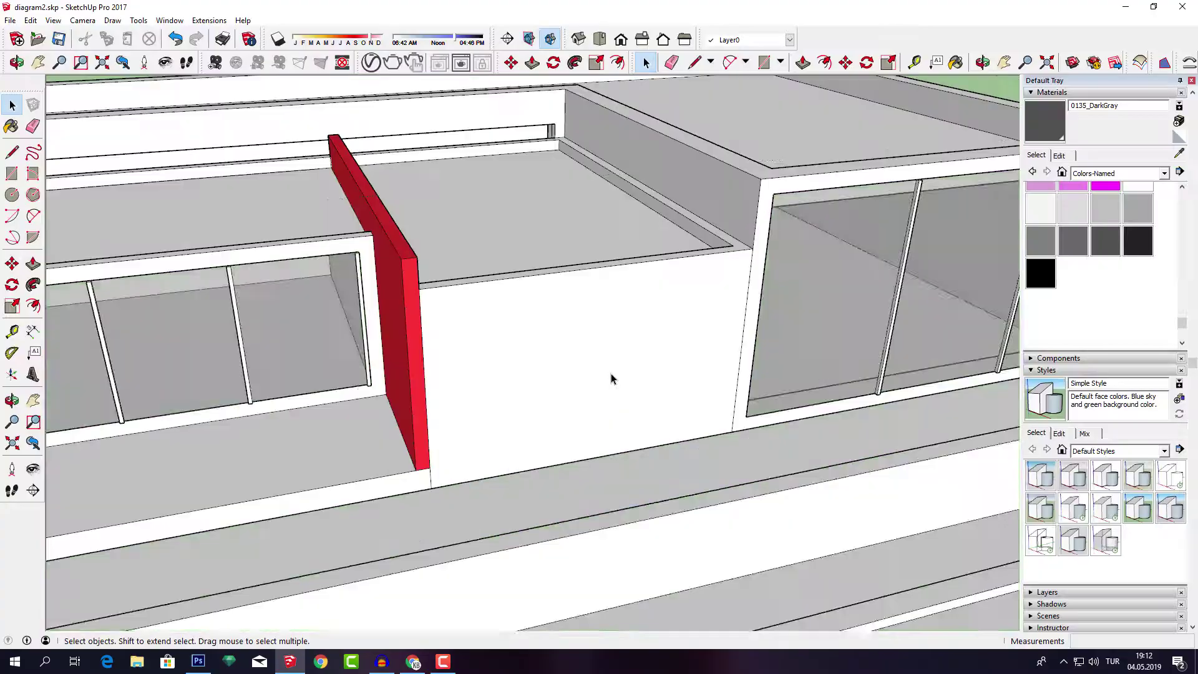
Zoom out and show the house in Iso view with the Hidden Line style
{"action": "scroll", "coordinate": [697, 414], "scroll_direction": "down", "scroll_amount": 2}
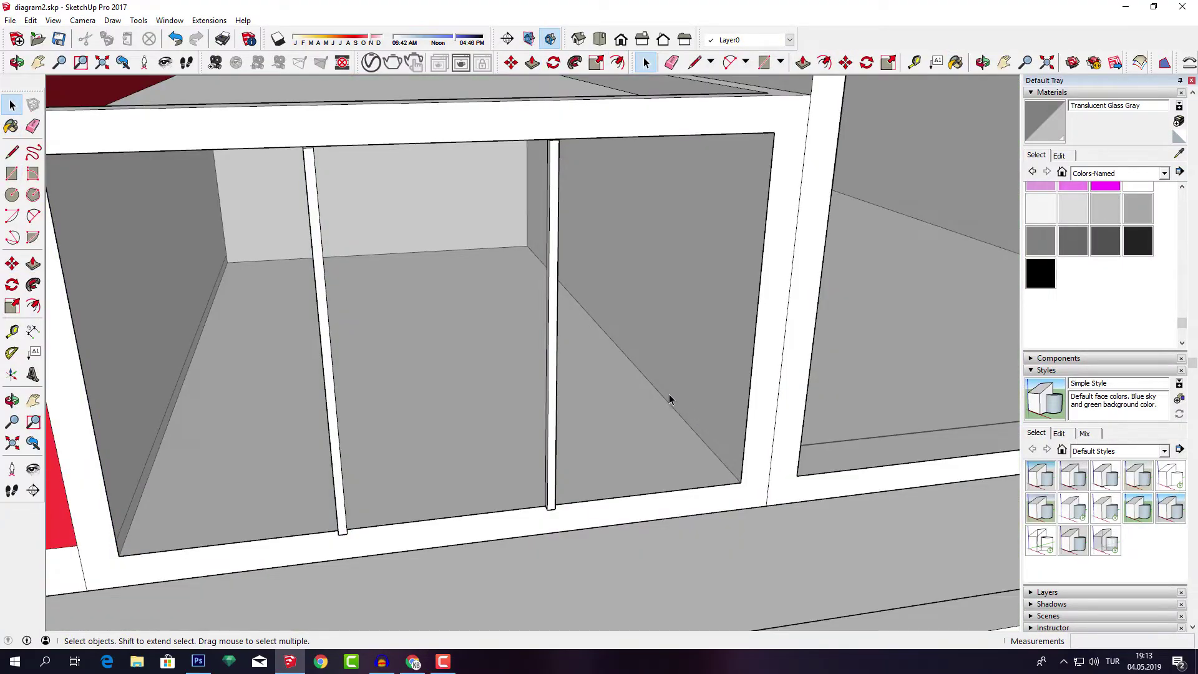
{"action": "scroll", "coordinate": [668, 402], "scroll_direction": "down", "scroll_amount": 6}
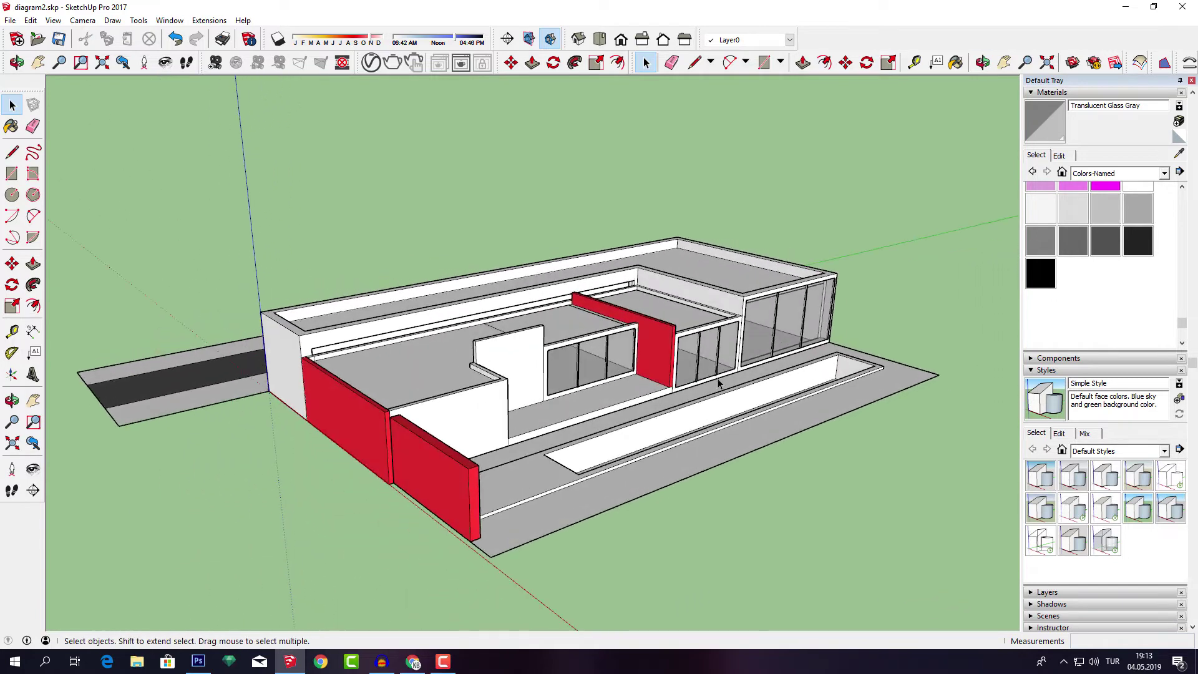
{"action": "left_click", "coordinate": [578, 39]}
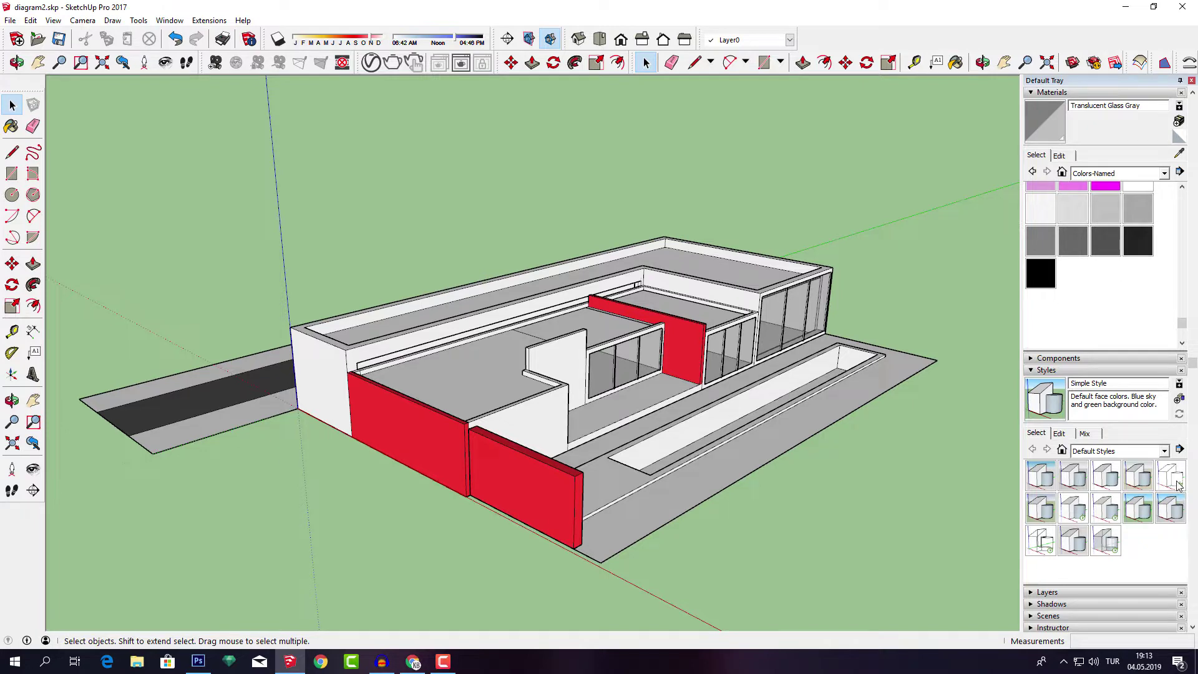
{"action": "left_click", "coordinate": [1171, 477]}
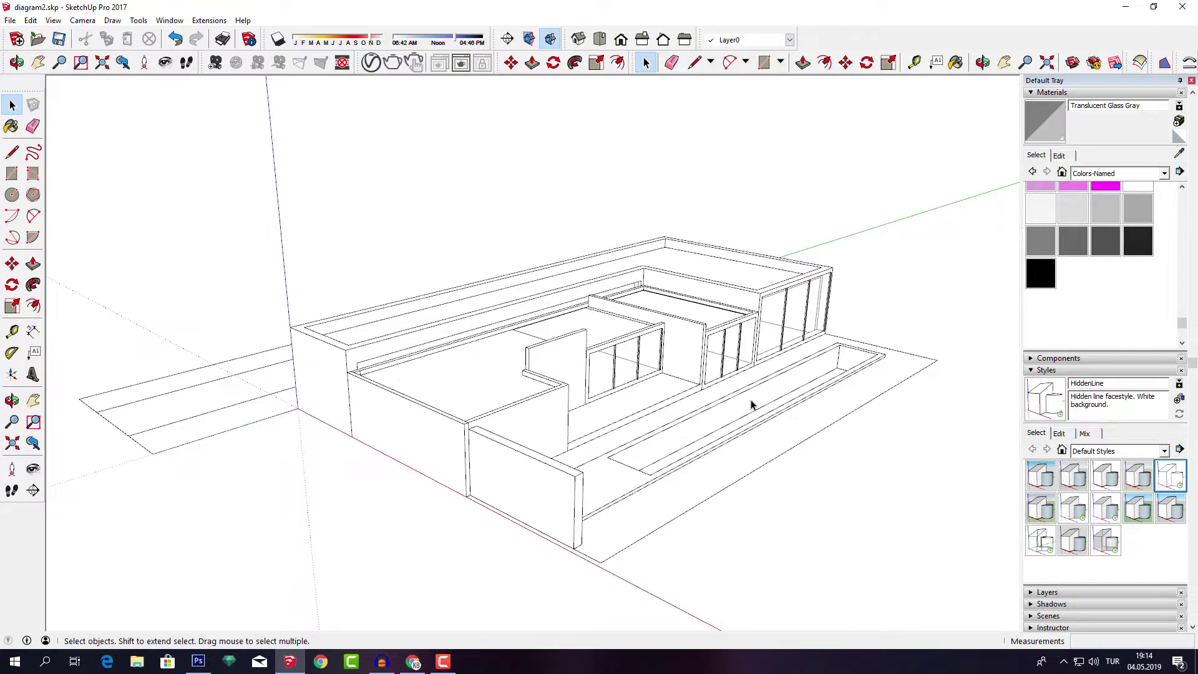
Export a 2D PDF graphic of the line drawing to the Desktop as diagram2.pdf
{"action": "left_click", "coordinate": [10, 20]}
{"action": "left_click", "coordinate": [223, 226]}
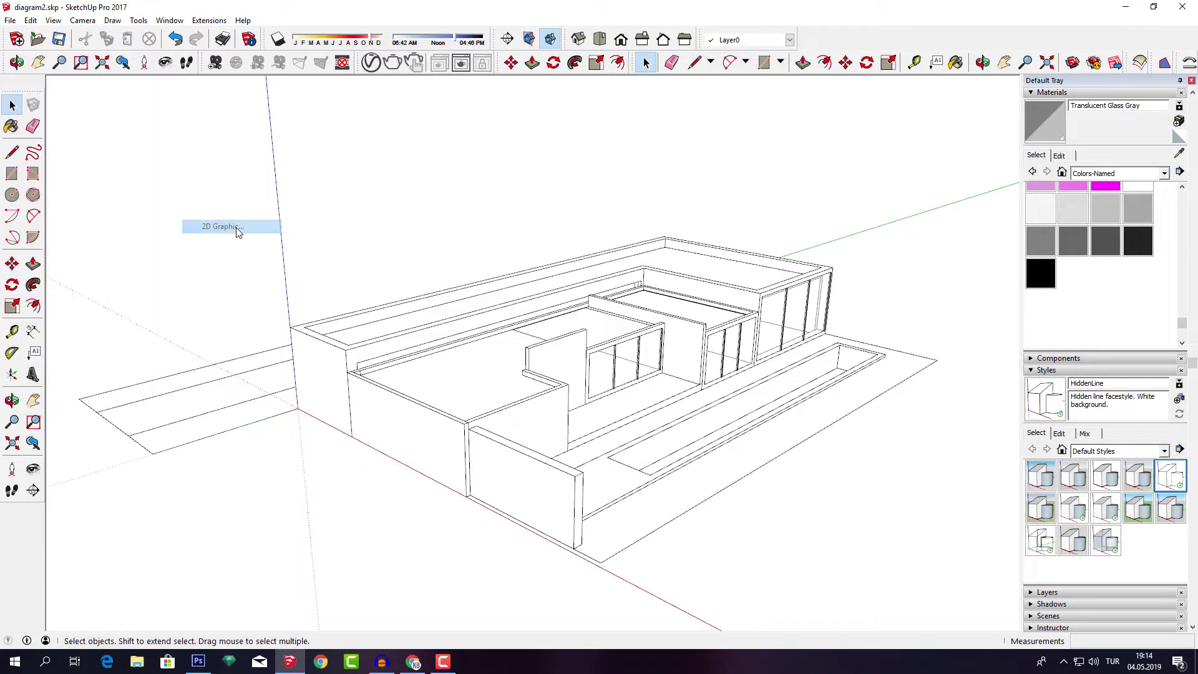
{"action": "left_click", "coordinate": [443, 298]}
{"action": "left_click", "coordinate": [631, 454]}
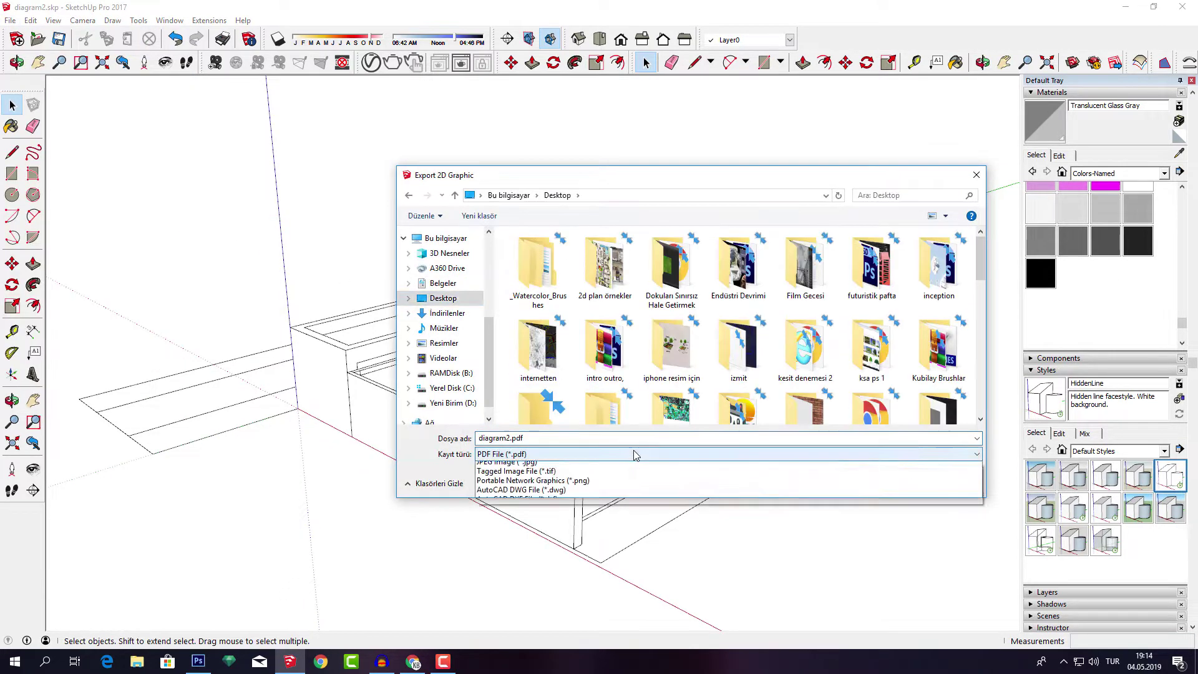
{"action": "left_click", "coordinate": [822, 482]}
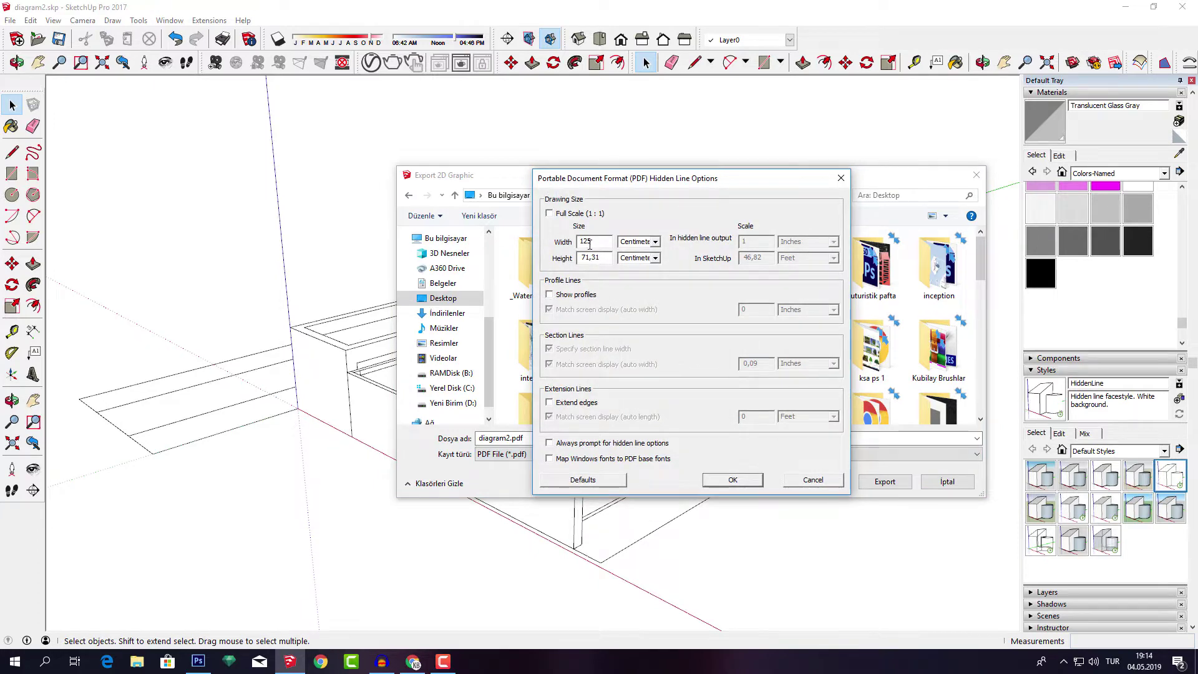
{"action": "left_click", "coordinate": [732, 481]}
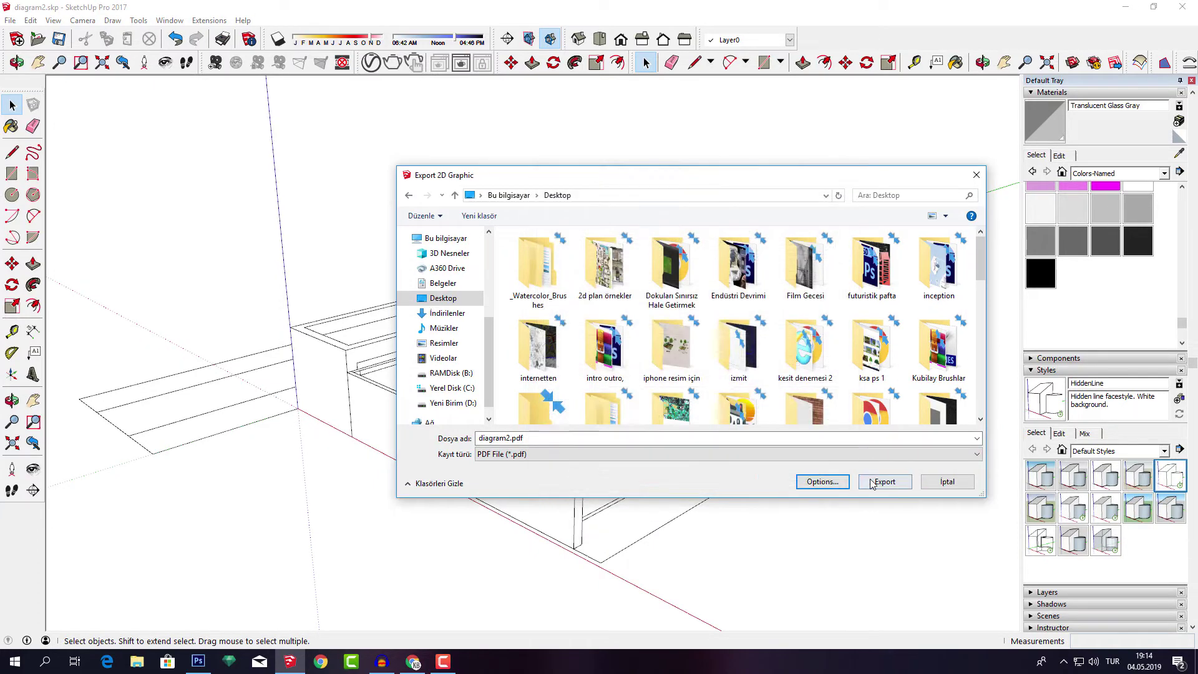
{"action": "left_click", "coordinate": [884, 481]}
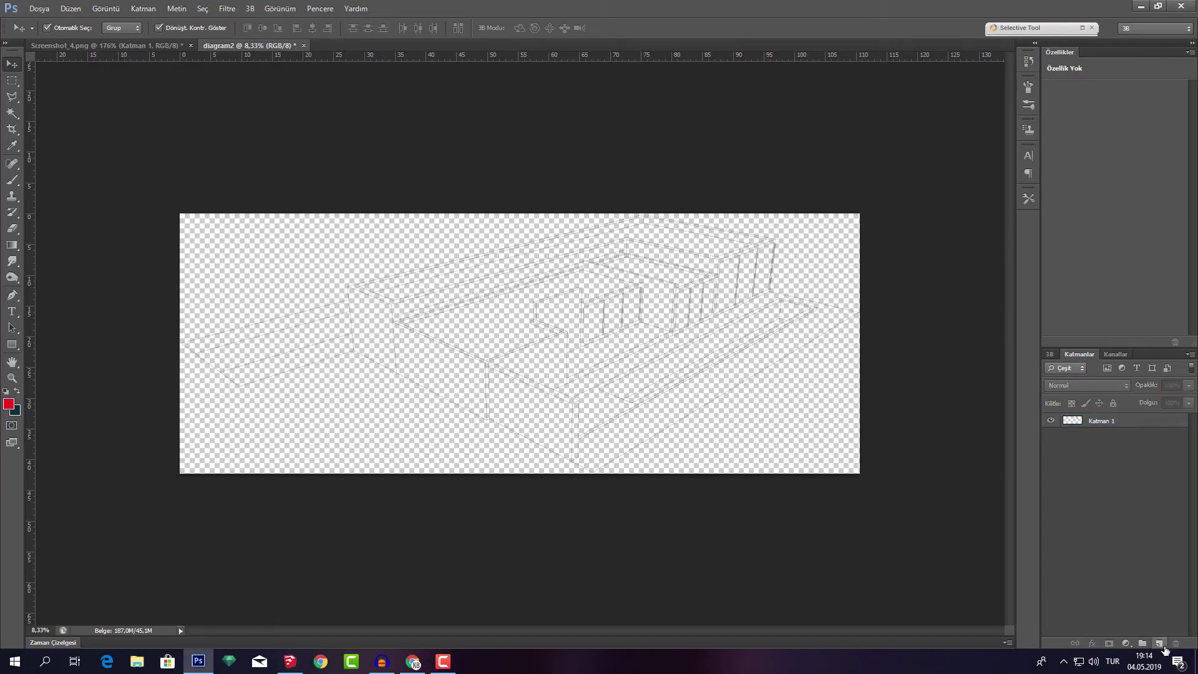
Add a new layer beneath the line drawing and fill it white with the Paint Bucket
{"action": "left_click", "coordinate": [1161, 644]}
{"action": "left_click_drag", "start_coordinate": [1127, 429], "coordinate": [1123, 440]}
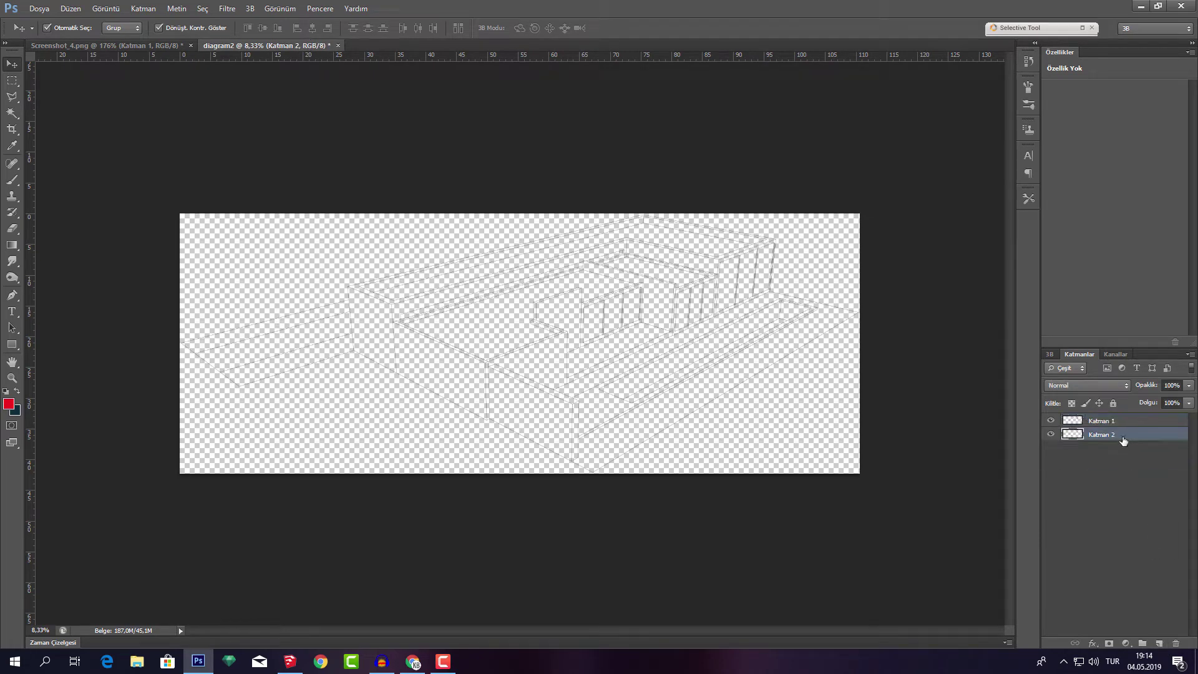
{"action": "key", "text": "i"}
{"action": "left_click", "coordinate": [9, 403]}
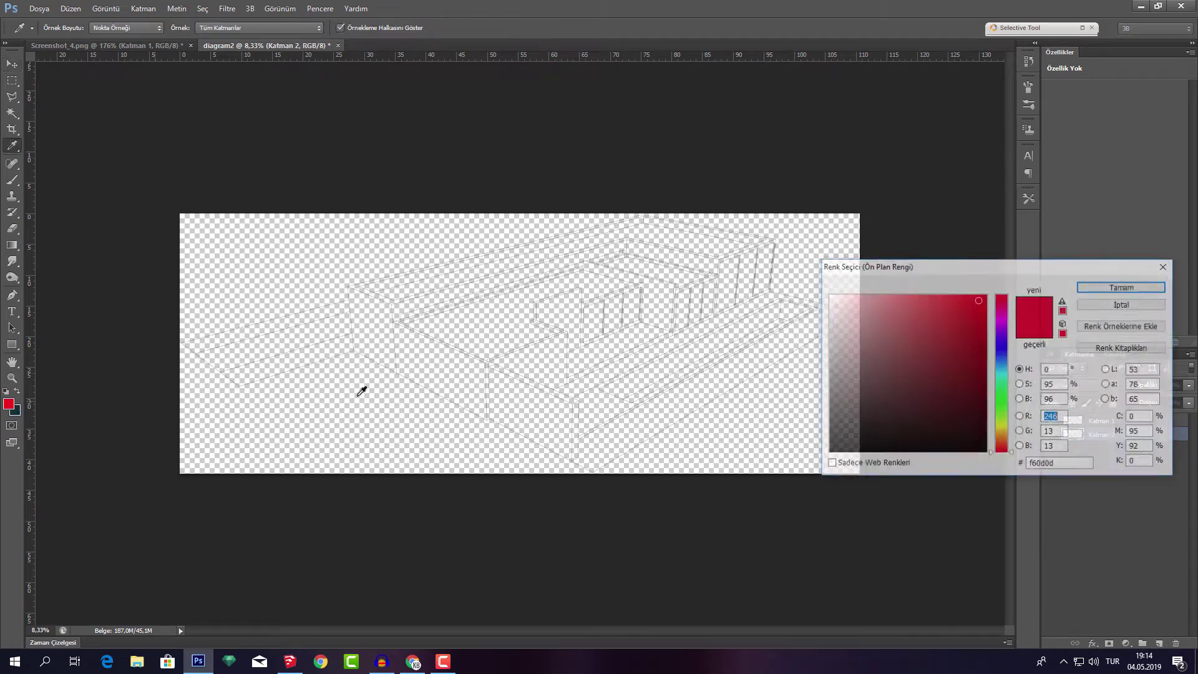
{"action": "left_click", "coordinate": [1148, 306]}
{"action": "key", "text": "g"}
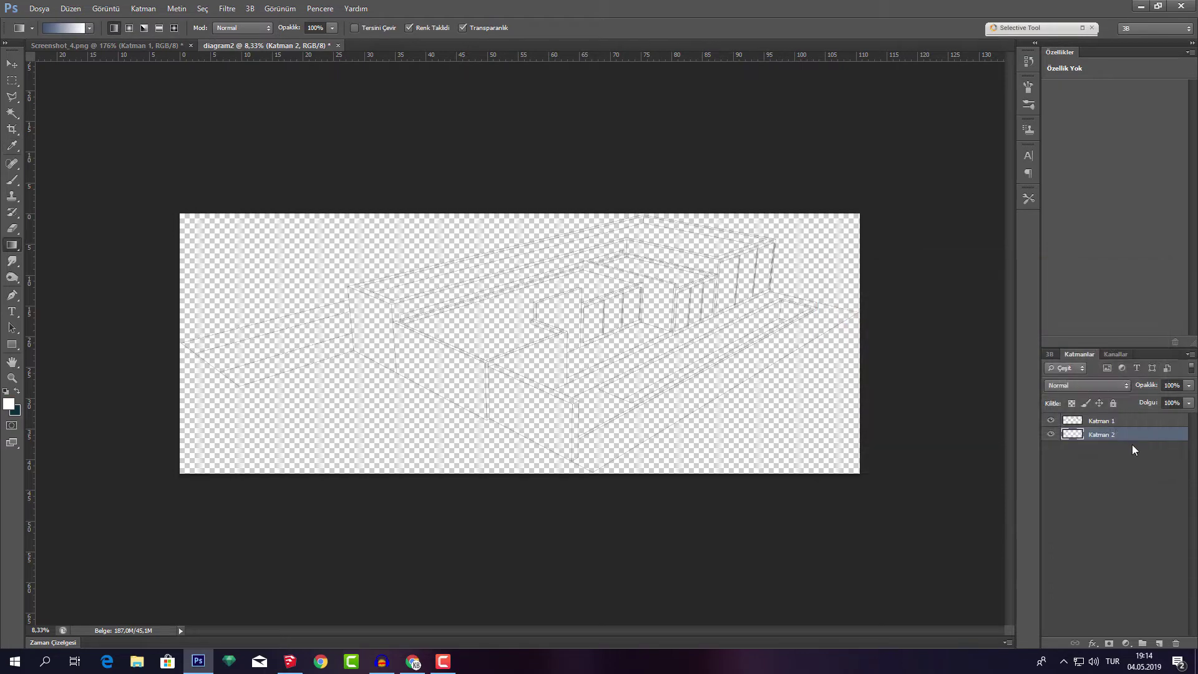
{"action": "right_click", "coordinate": [16, 247]}
{"action": "left_click", "coordinate": [64, 254]}
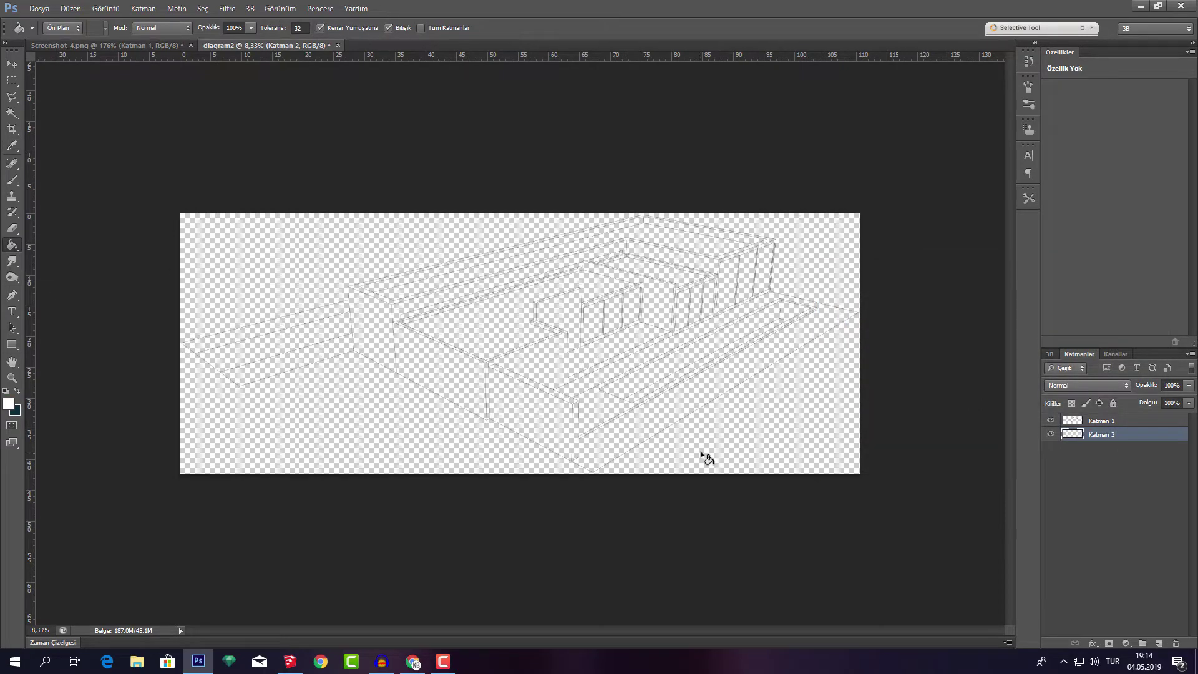
{"action": "left_click", "coordinate": [753, 446]}
{"action": "key", "text": "v"}
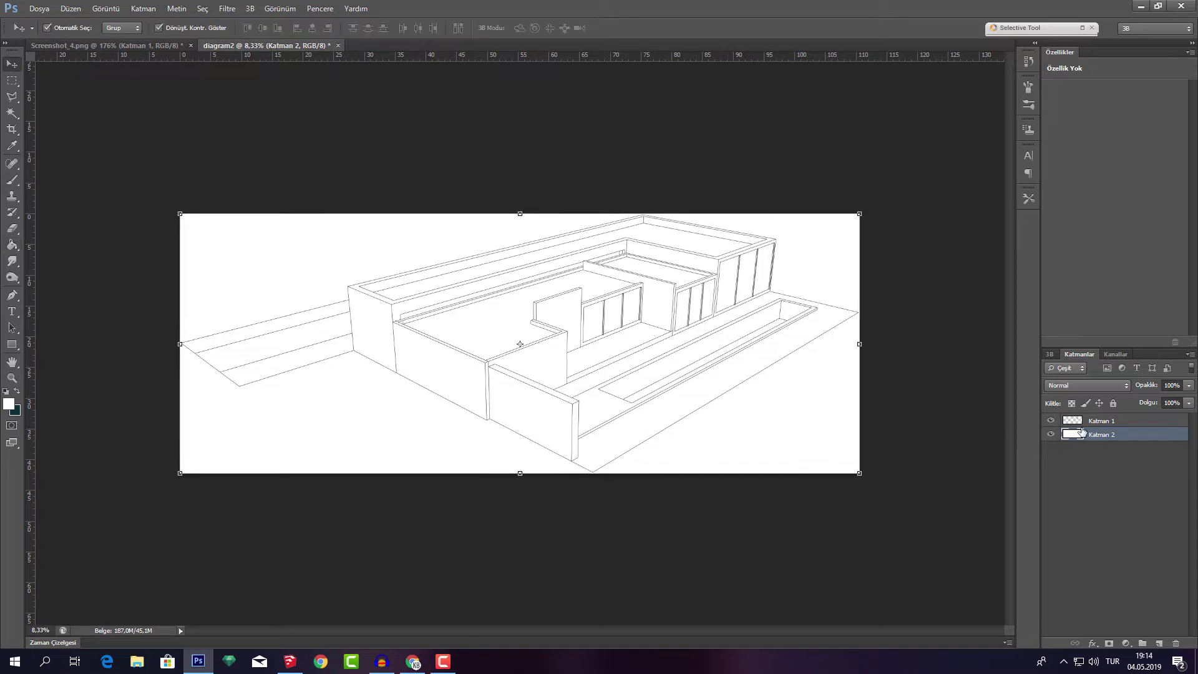
Rename the line drawing layer to 'Model' and tag it yellow
{"action": "double_click", "coordinate": [1101, 421]}
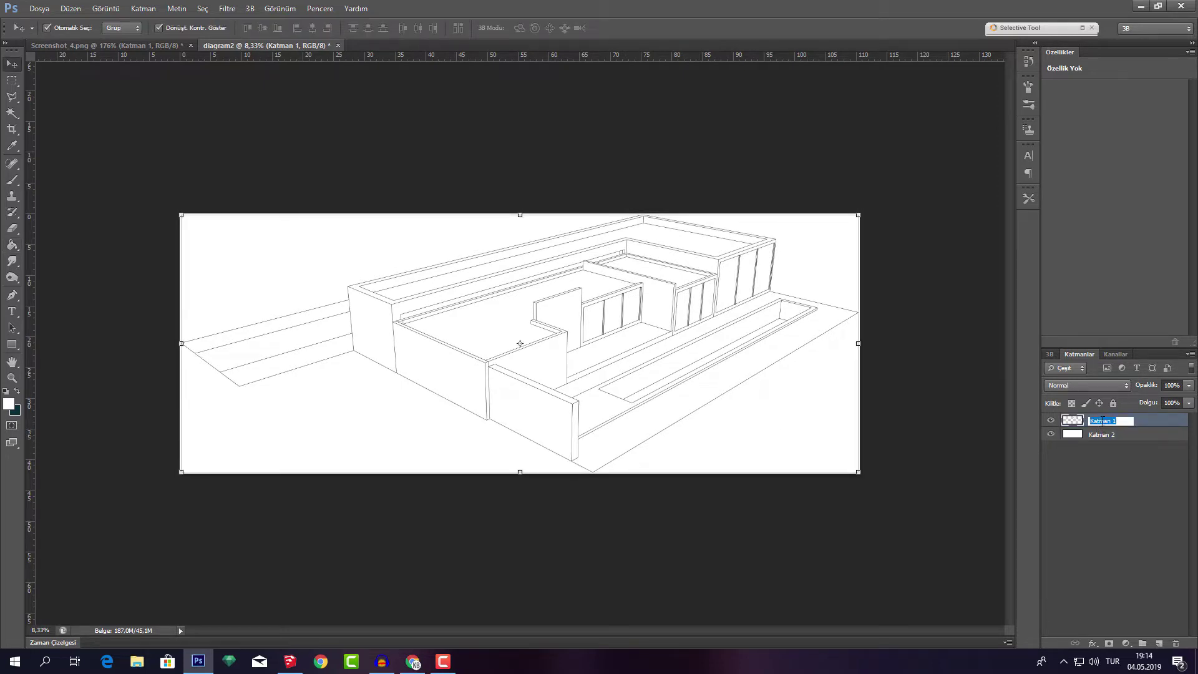
{"action": "type", "text": "Model"}
{"action": "key", "text": "Return"}
{"action": "right_click", "coordinate": [1057, 420]}
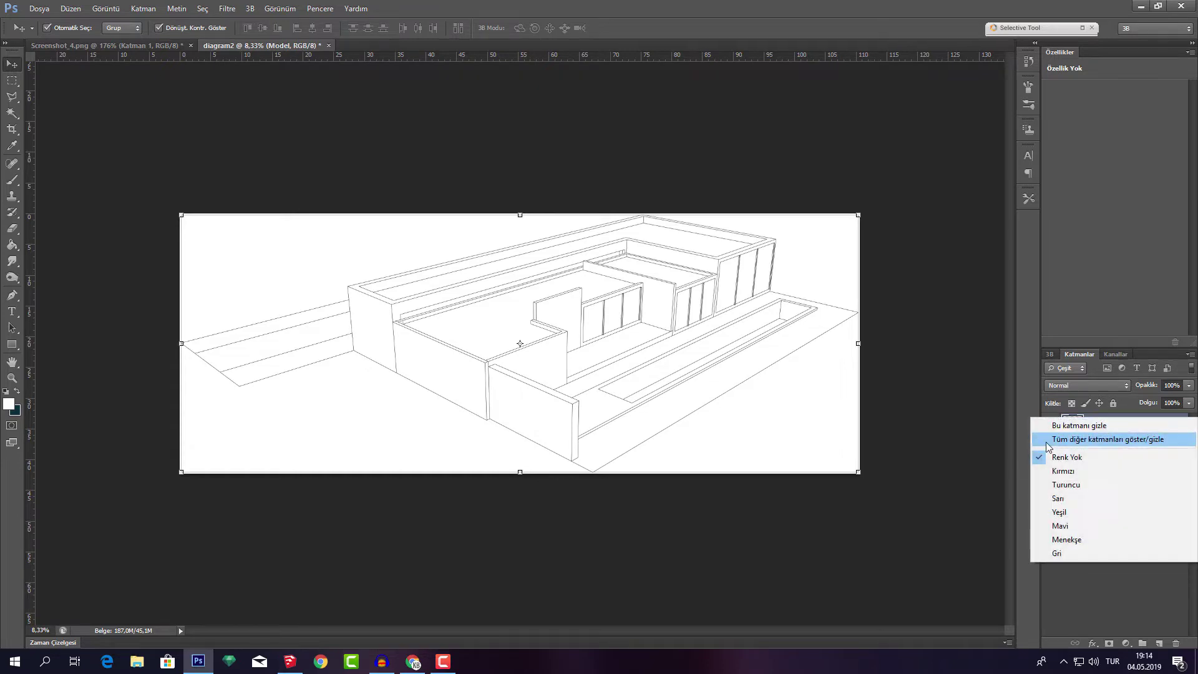
{"action": "left_click", "coordinate": [1065, 499]}
{"action": "left_click", "coordinate": [936, 384]}
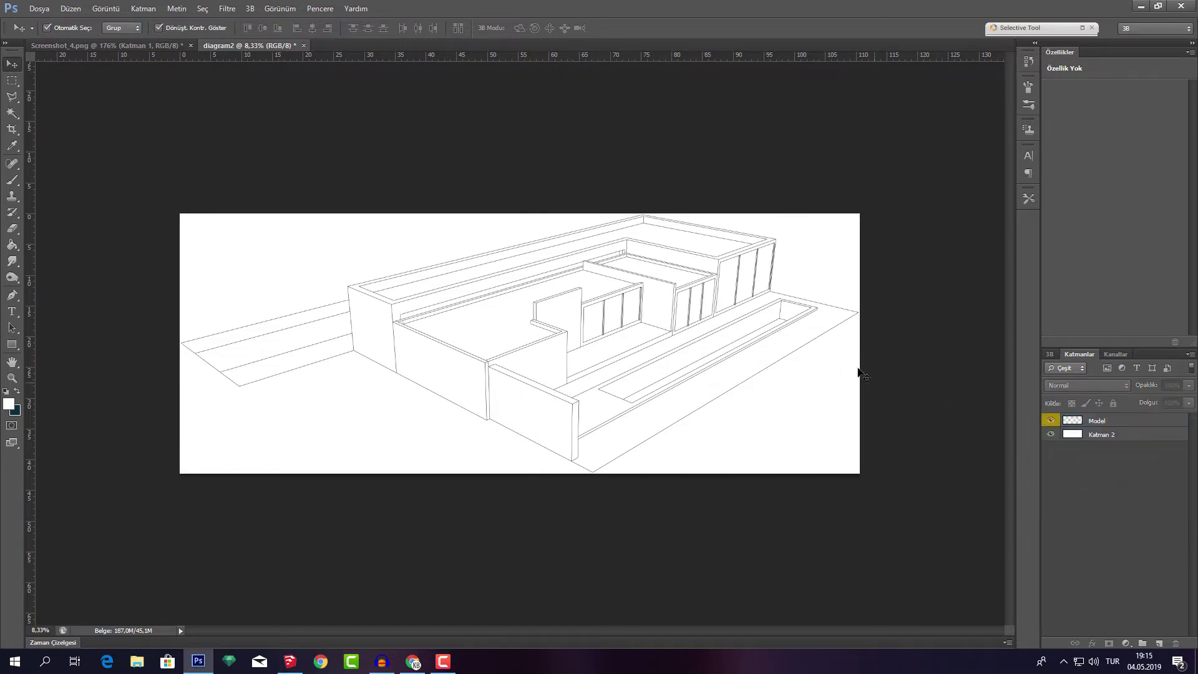
Crop outward to extend the canvas above and below the house drawing
{"action": "key", "text": "c"}
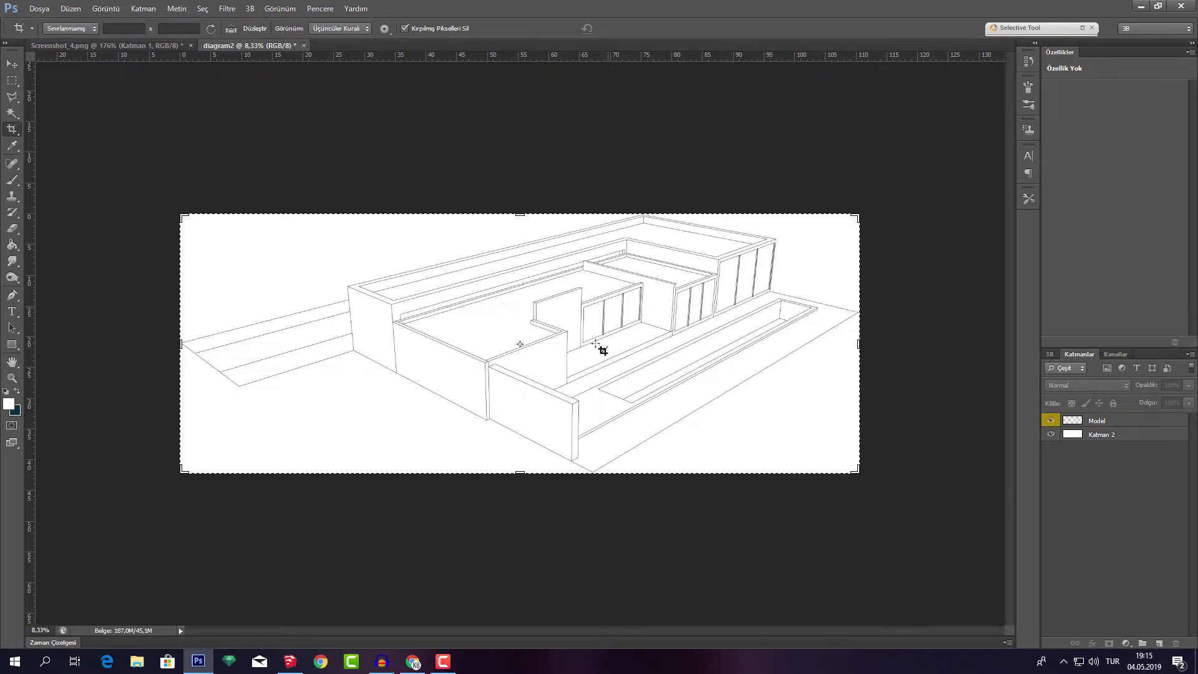
{"action": "left_click_drag", "start_coordinate": [522, 472], "coordinate": [522, 521]}
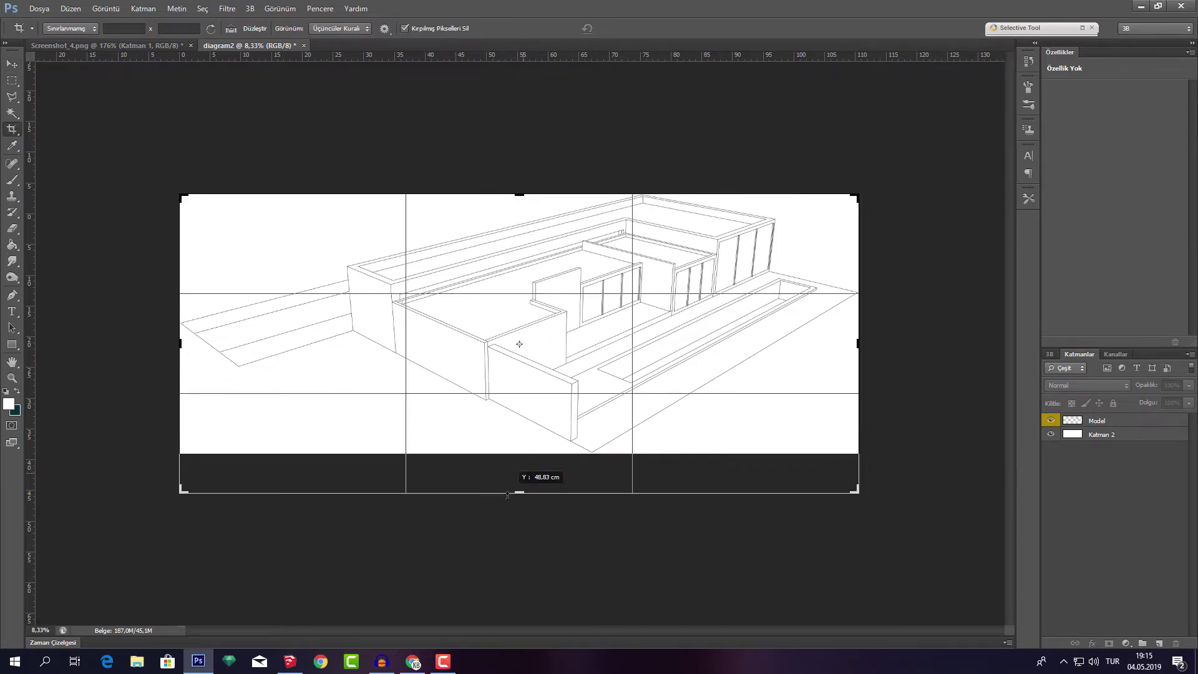
{"action": "left_click_drag", "start_coordinate": [522, 157], "coordinate": [527, 104]}
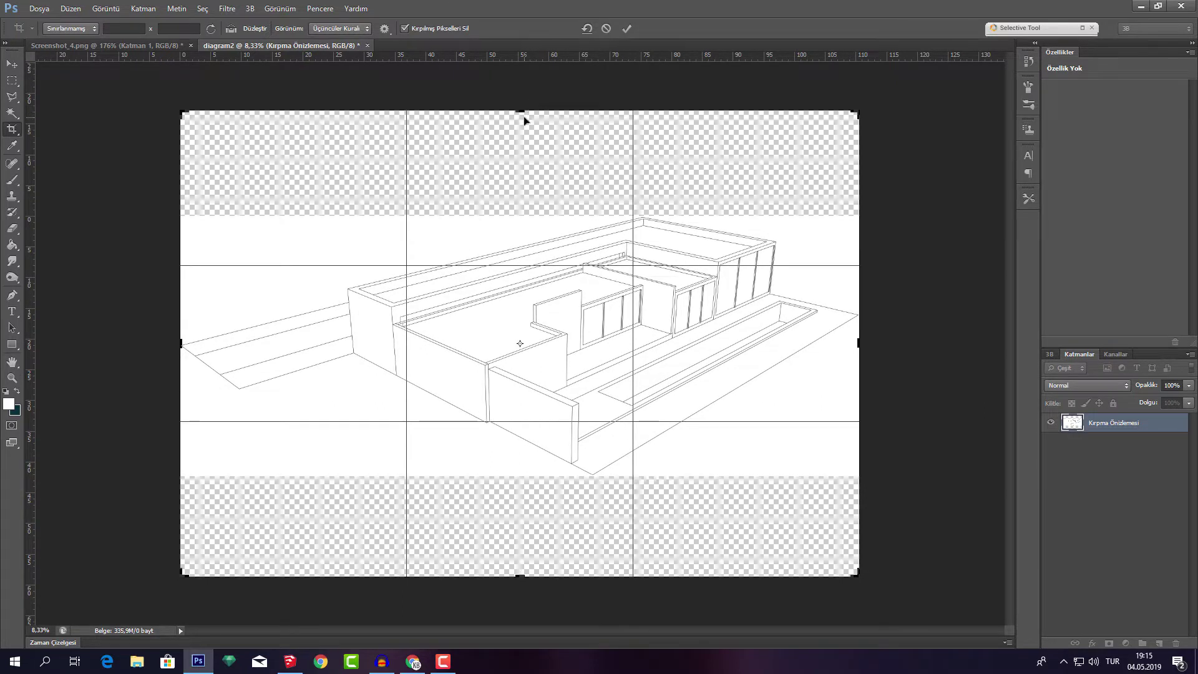
{"action": "left_click", "coordinate": [626, 28]}
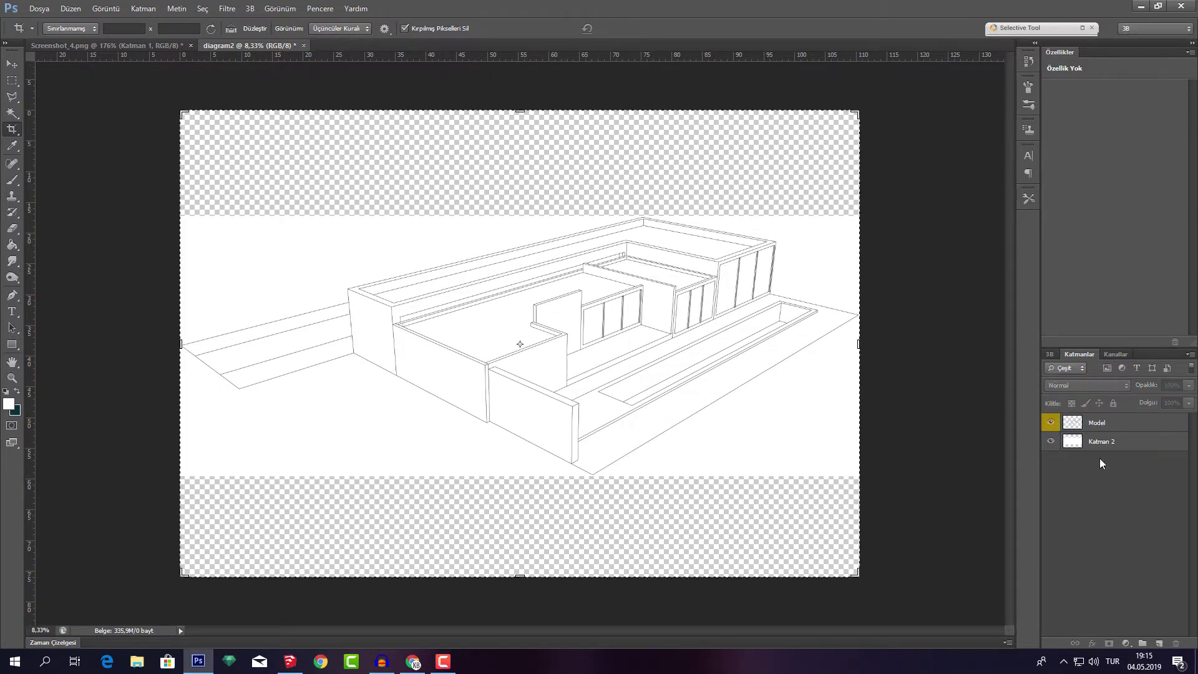
Fill the new top and bottom strips white on the Katman 2 background layer
{"action": "left_click", "coordinate": [1085, 445]}
{"action": "key", "text": "g"}
{"action": "left_click", "coordinate": [618, 191]}
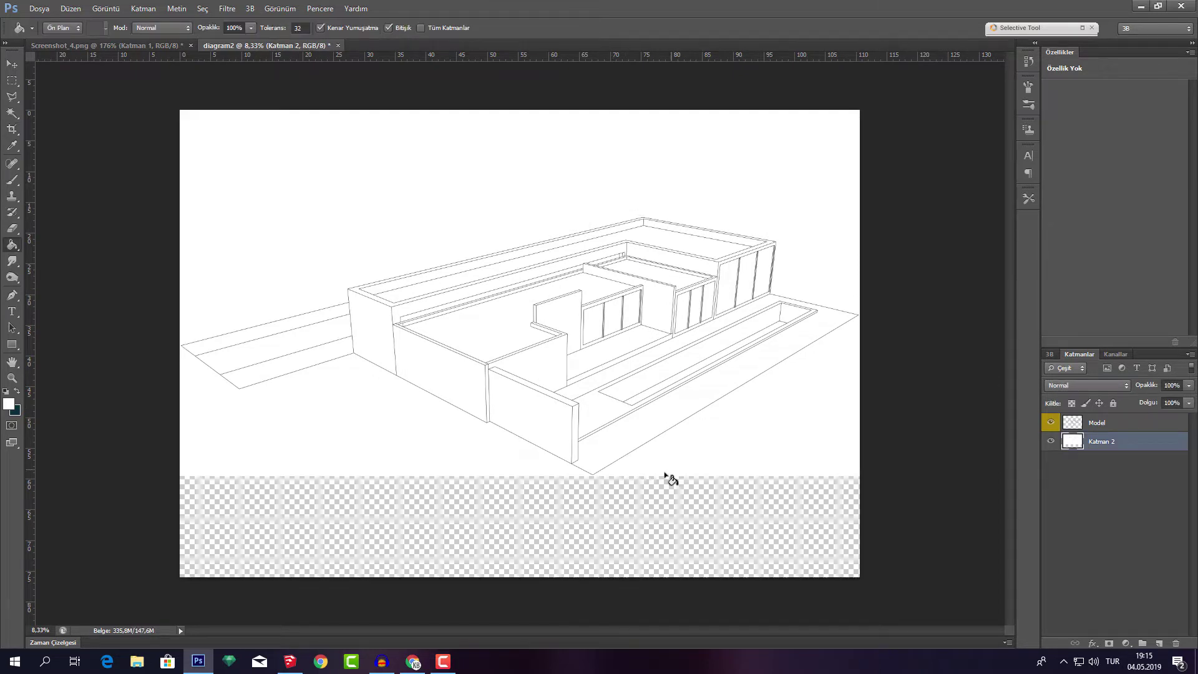
{"action": "left_click", "coordinate": [628, 512]}
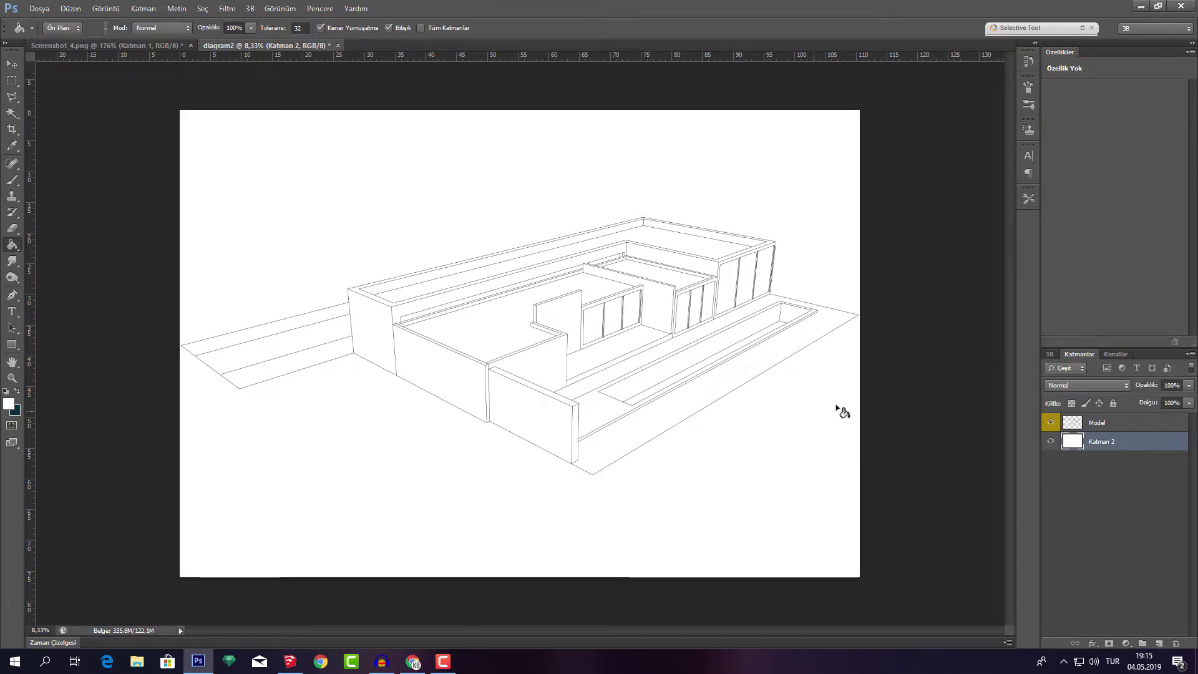
{"action": "key", "text": "v"}
{"action": "left_click", "coordinate": [911, 353]}
Save the diagram as diagram2.psd with maximum compatibility
{"action": "key", "text": "ctrl+s"}
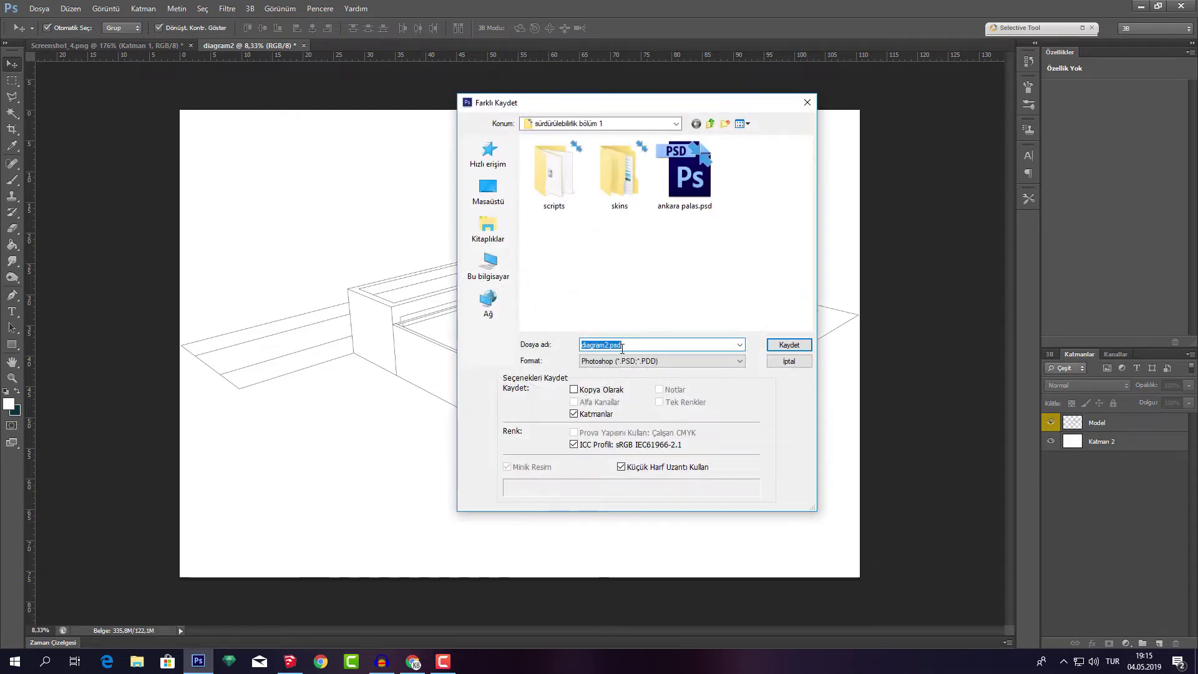
{"action": "left_click", "coordinate": [781, 345]}
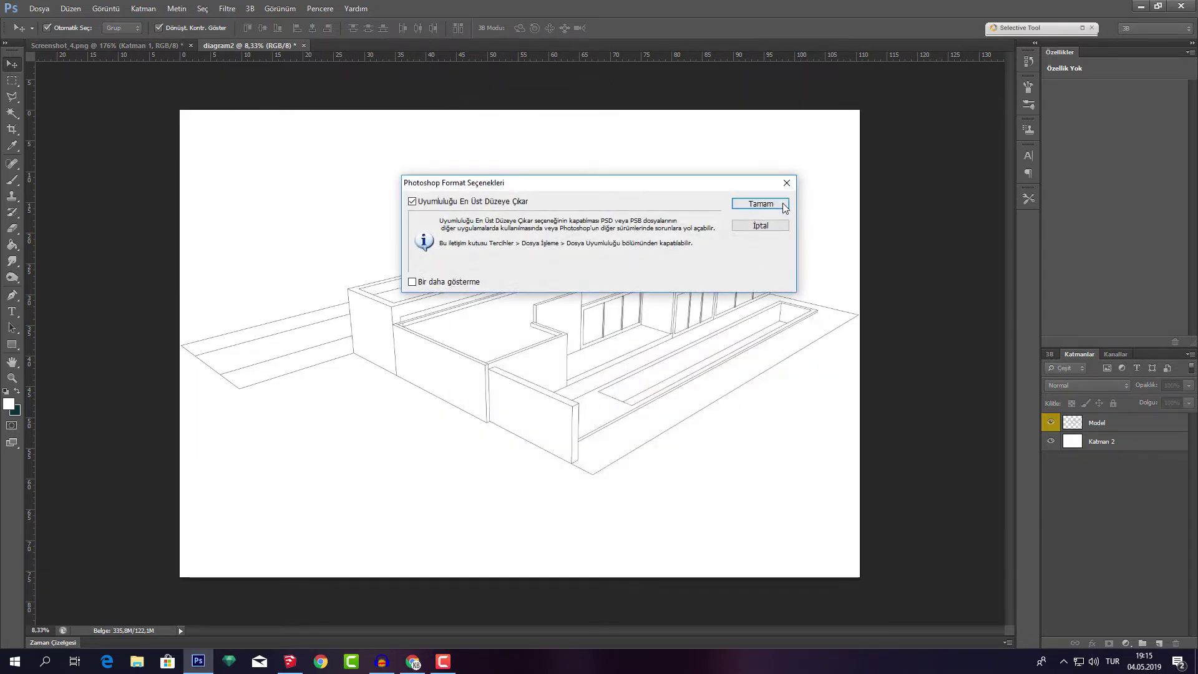
{"action": "left_click", "coordinate": [761, 207]}
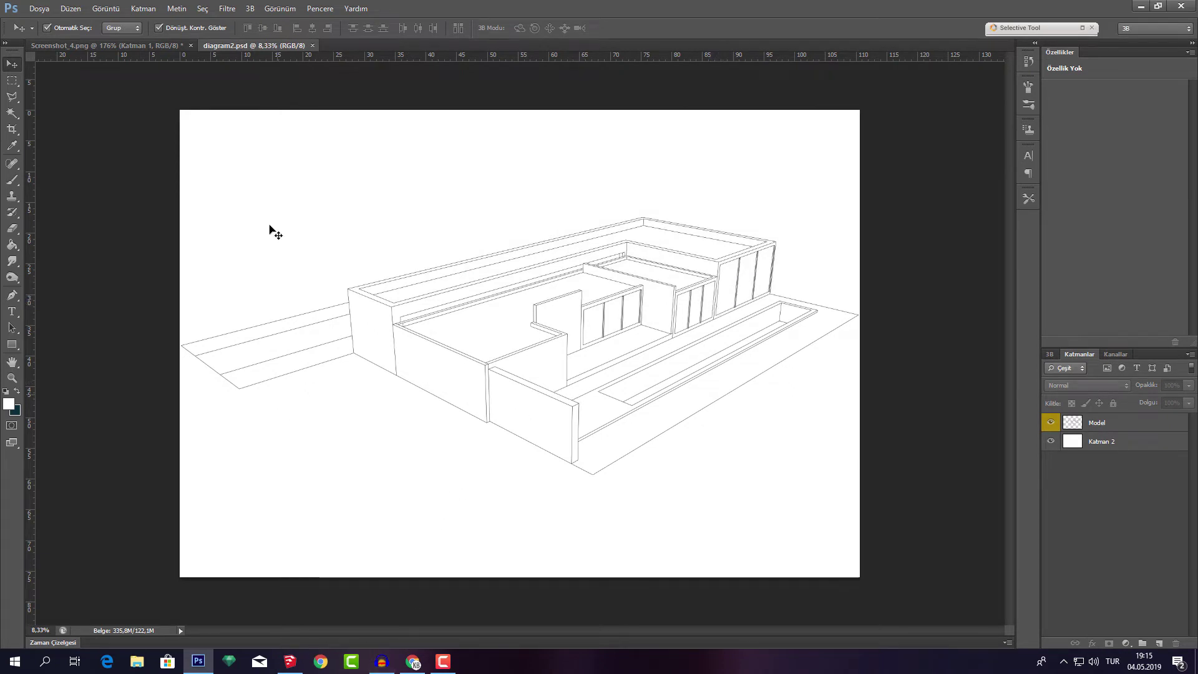
Compare with the Screenshot_4 reference, then minimise Photoshop to the desktop
{"action": "left_click", "coordinate": [170, 48]}
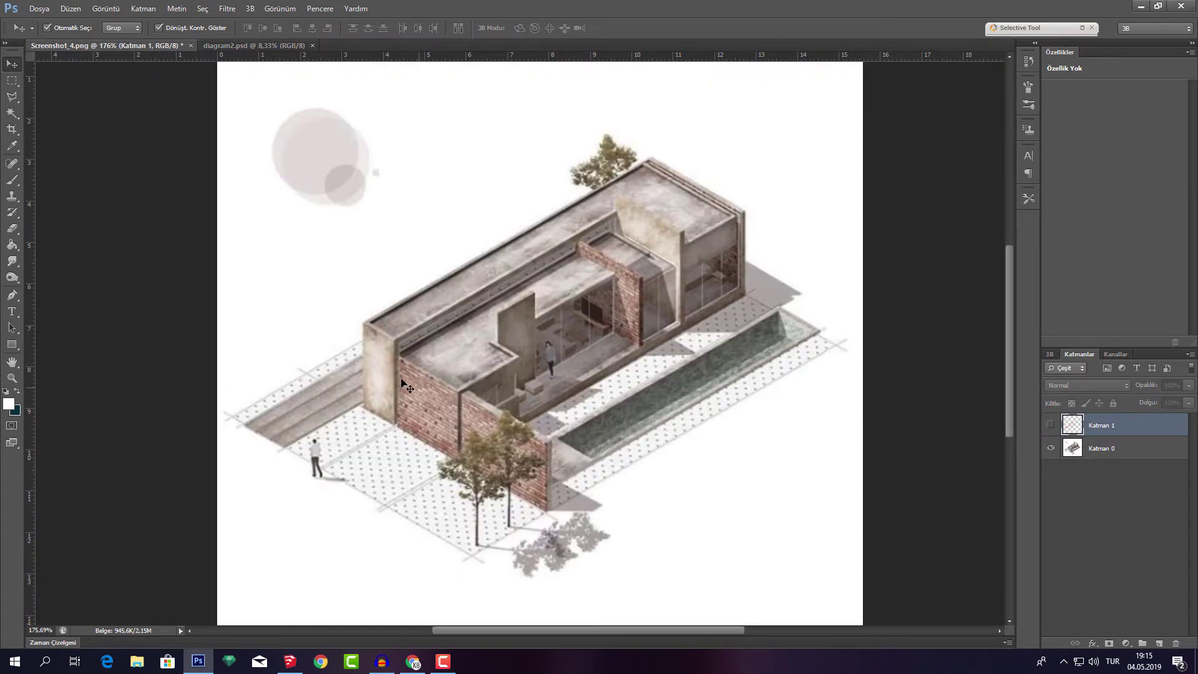
{"action": "left_click", "coordinate": [234, 47]}
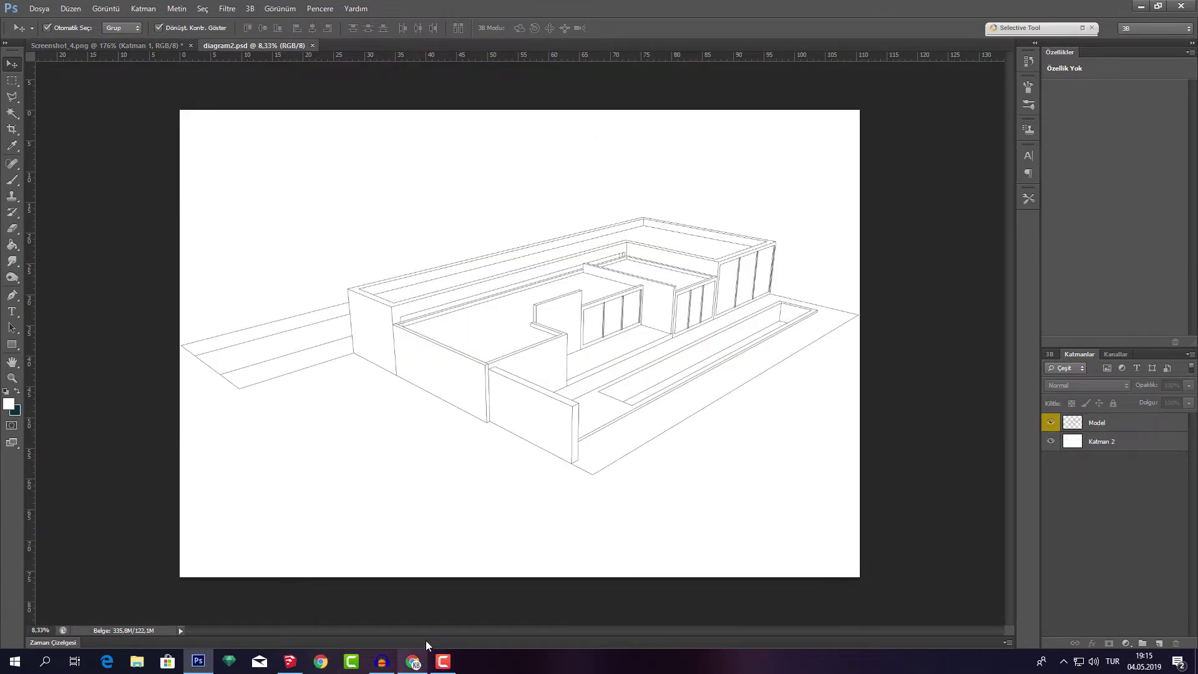
{"action": "key", "text": "super+d"}
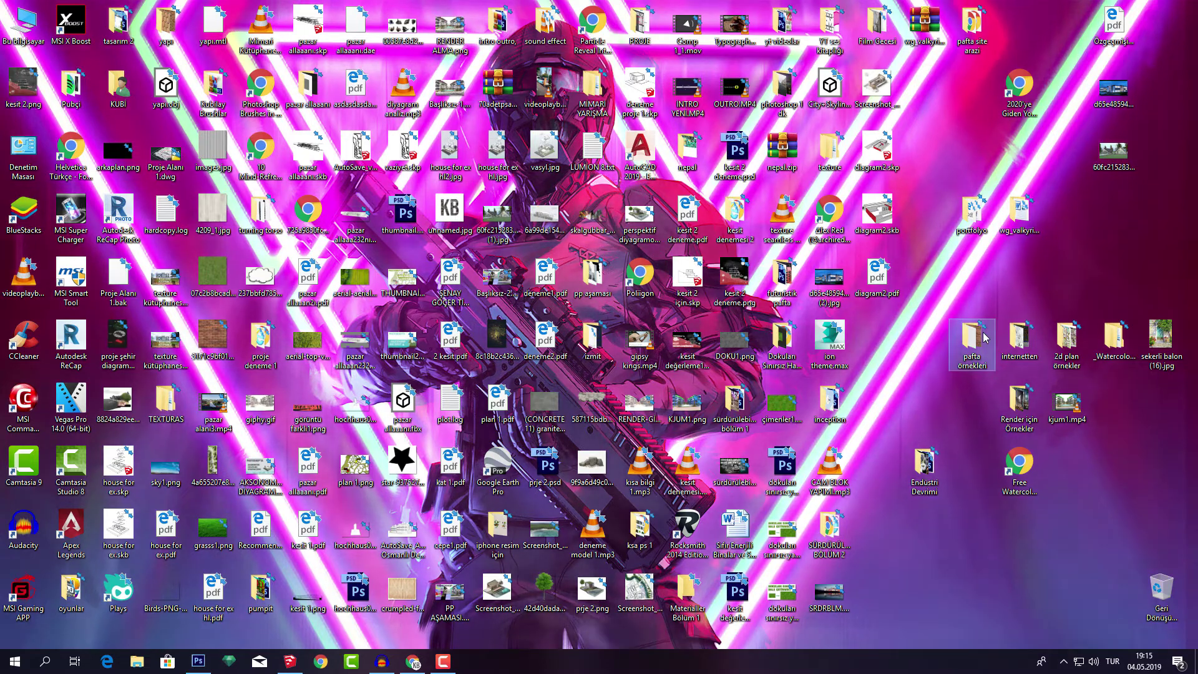
Drag the brick texture from the pafta örnekleri folder onto Photoshop's diagram2.psd
{"action": "double_click", "coordinate": [984, 338]}
{"action": "left_click", "coordinate": [593, 399]}
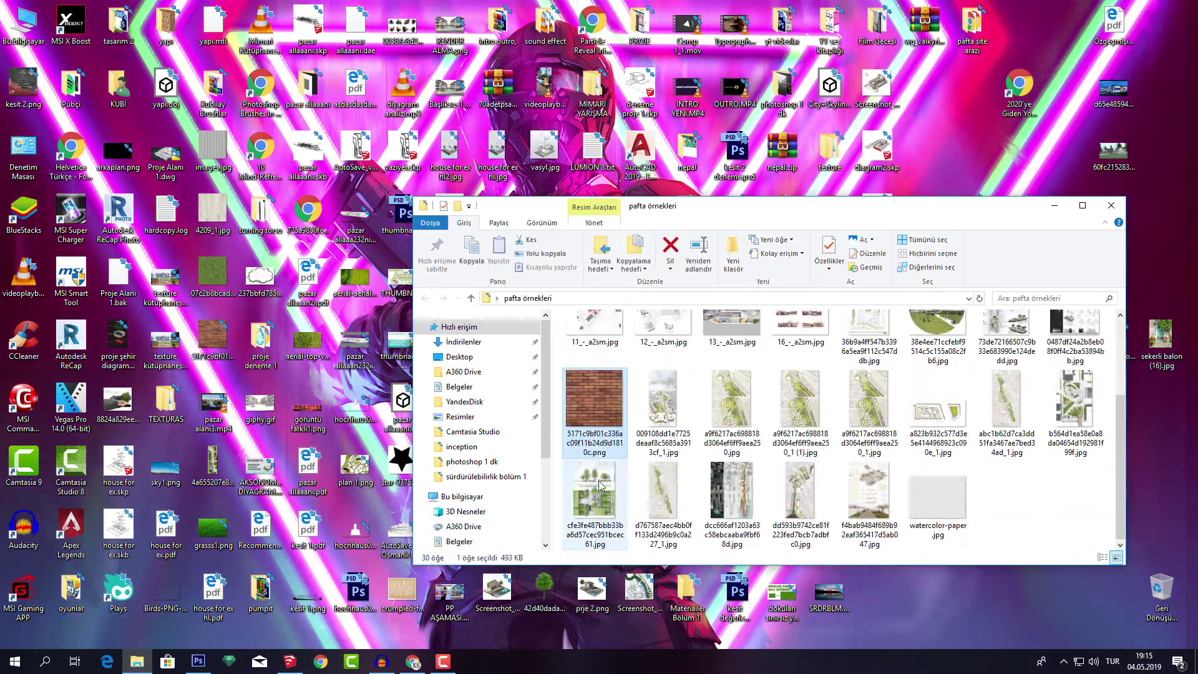
{"action": "mouse_move", "coordinate": [593, 403]}
{"action": "left_mouse_down"}
{"action": "mouse_move", "coordinate": [472, 523]}
{"action": "mouse_move", "coordinate": [623, 39]}
{"action": "left_mouse_up"}
Drop the brick texture into diagram2.psd as Katman 3, checking the reference render
{"action": "mouse_move", "coordinate": [386, 125]}
{"action": "left_mouse_down"}
{"action": "mouse_move", "coordinate": [265, 45]}
{"action": "mouse_move", "coordinate": [528, 418]}
{"action": "left_mouse_up"}
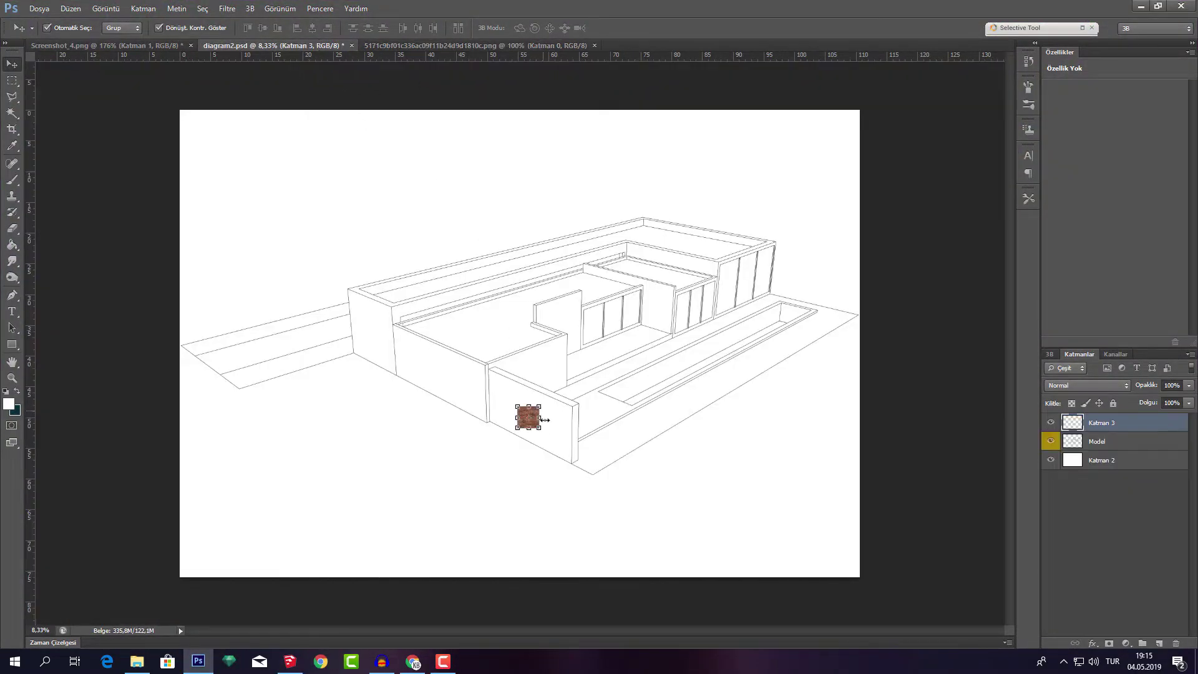
{"action": "left_click", "coordinate": [172, 42]}
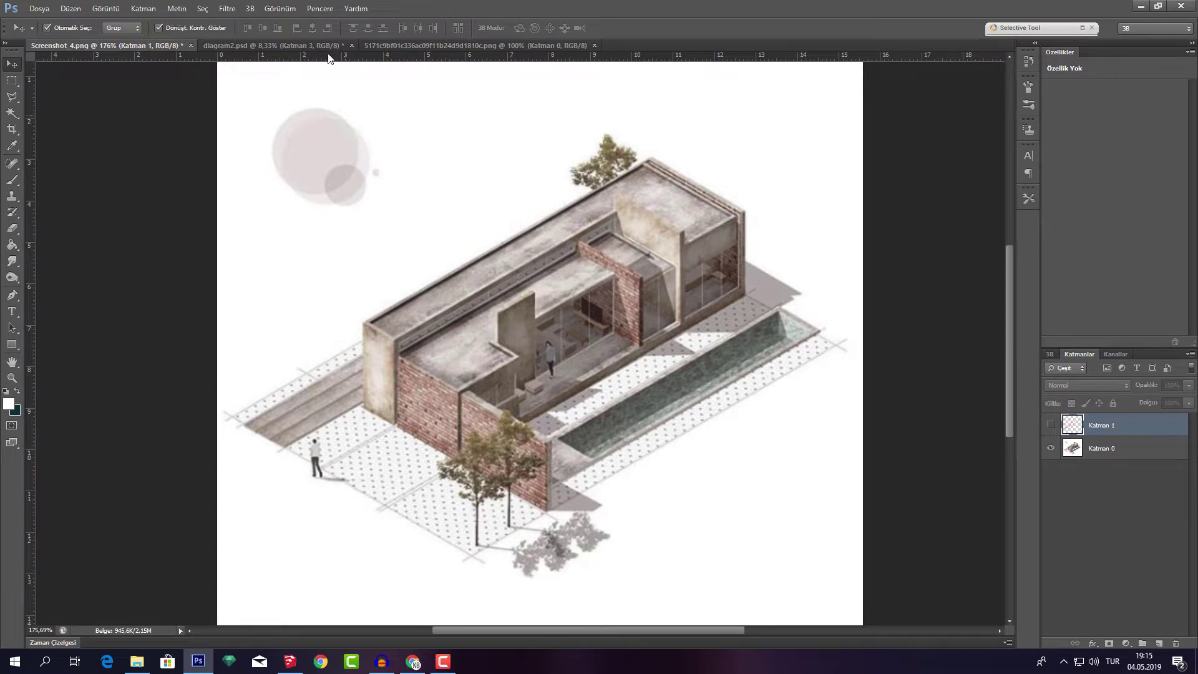
{"action": "left_click", "coordinate": [295, 46]}
{"action": "scroll", "coordinate": [489, 414], "scroll_direction": "up", "scroll_amount": 1}
{"action": "scroll", "coordinate": [468, 414], "scroll_direction": "up", "scroll_amount": 1}
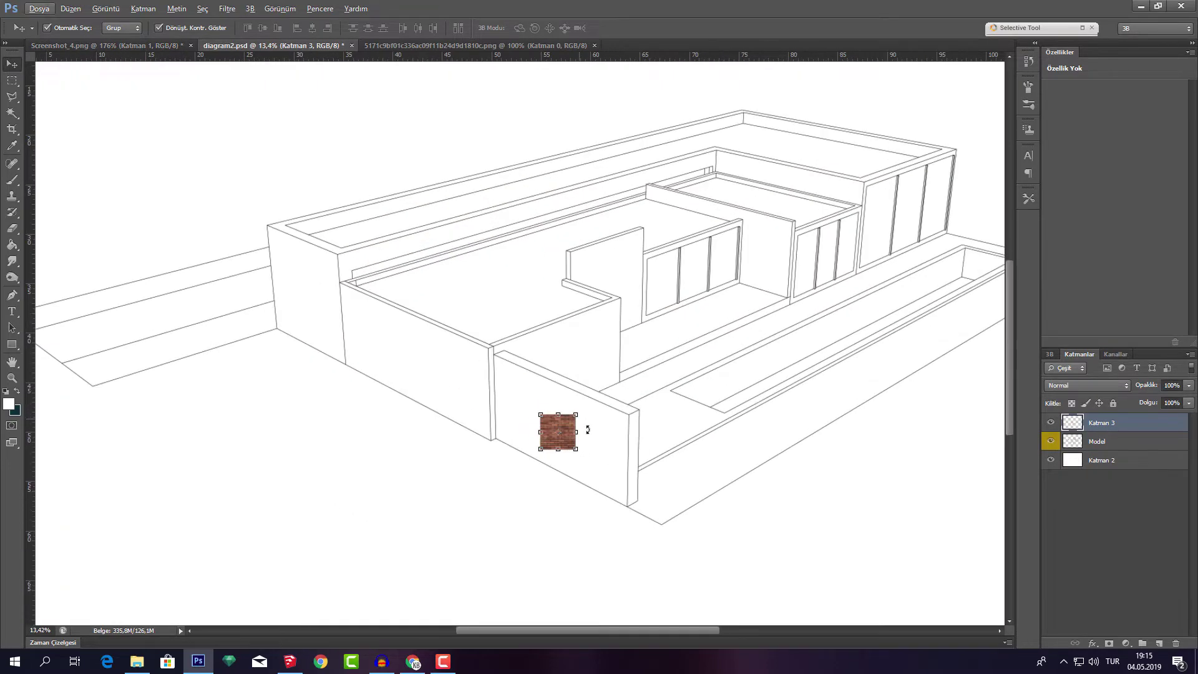
{"action": "scroll", "coordinate": [552, 443], "scroll_direction": "up", "scroll_amount": 1}
{"action": "scroll", "coordinate": [551, 443], "scroll_direction": "up", "scroll_amount": 1}
Move the brick patch to the lower left of the house's front wall
{"action": "left_click_drag", "start_coordinate": [580, 467], "coordinate": [298, 295]}
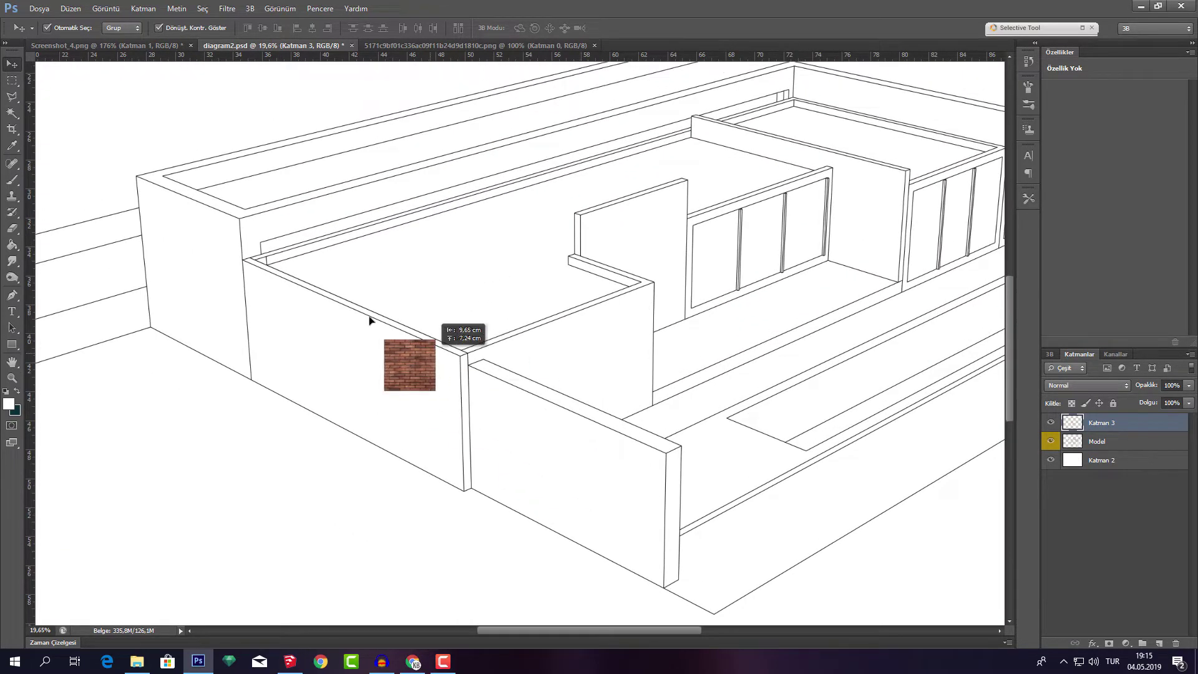
{"action": "scroll", "coordinate": [298, 295], "scroll_direction": "up", "scroll_amount": 1}
{"action": "scroll", "coordinate": [306, 303], "scroll_direction": "up", "scroll_amount": 1}
{"action": "scroll", "coordinate": [312, 309], "scroll_direction": "up", "scroll_amount": 1}
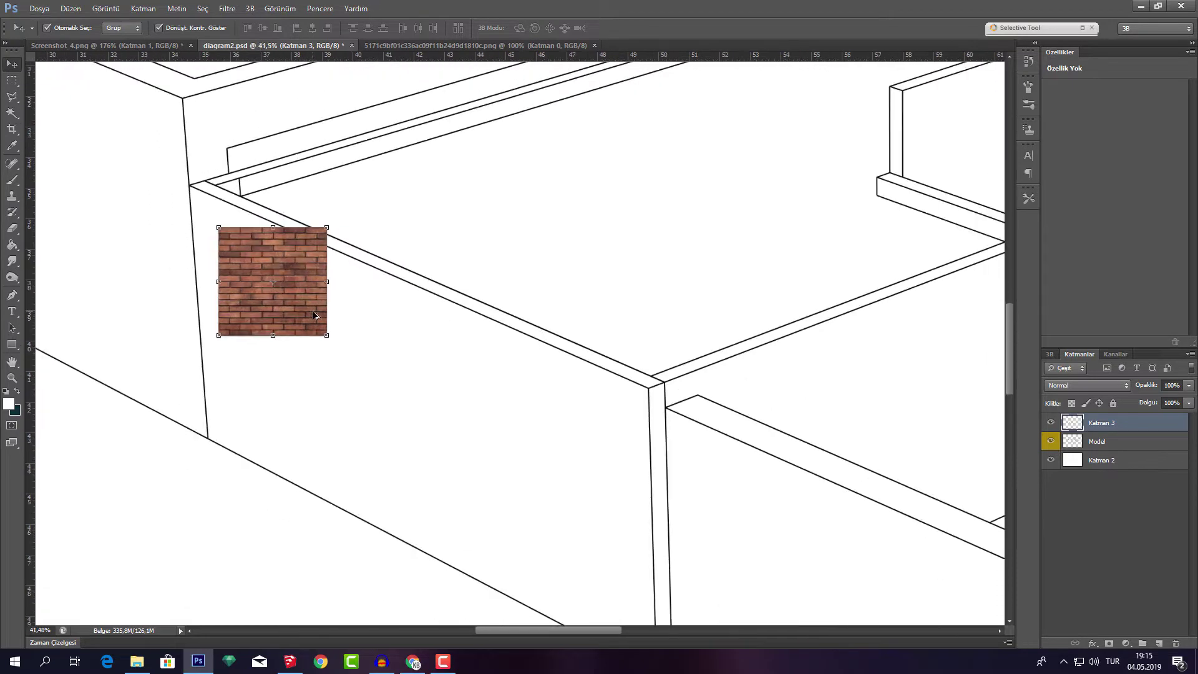
{"action": "left_click_drag", "start_coordinate": [308, 335], "coordinate": [308, 490]}
Try distorting the brick patch to fit the wall's perspective, then cancel the transform
{"action": "key", "text": "ctrl+t"}
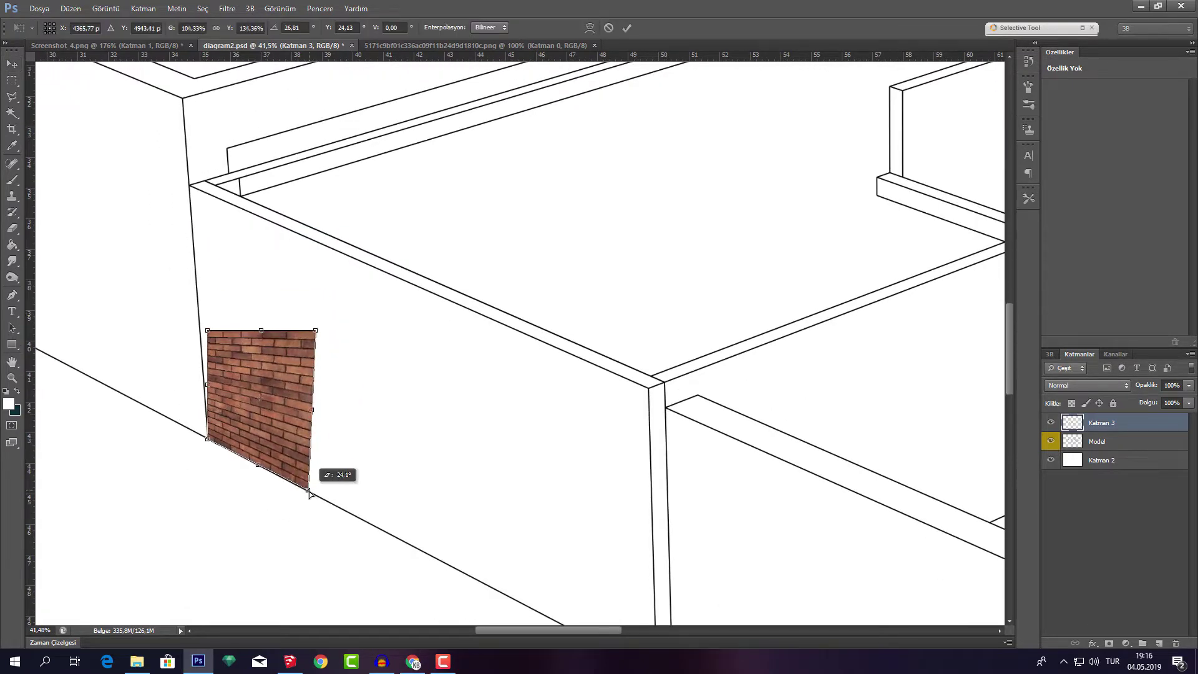
{"action": "left_click_drag", "start_coordinate": [207, 330], "coordinate": [191, 187]}
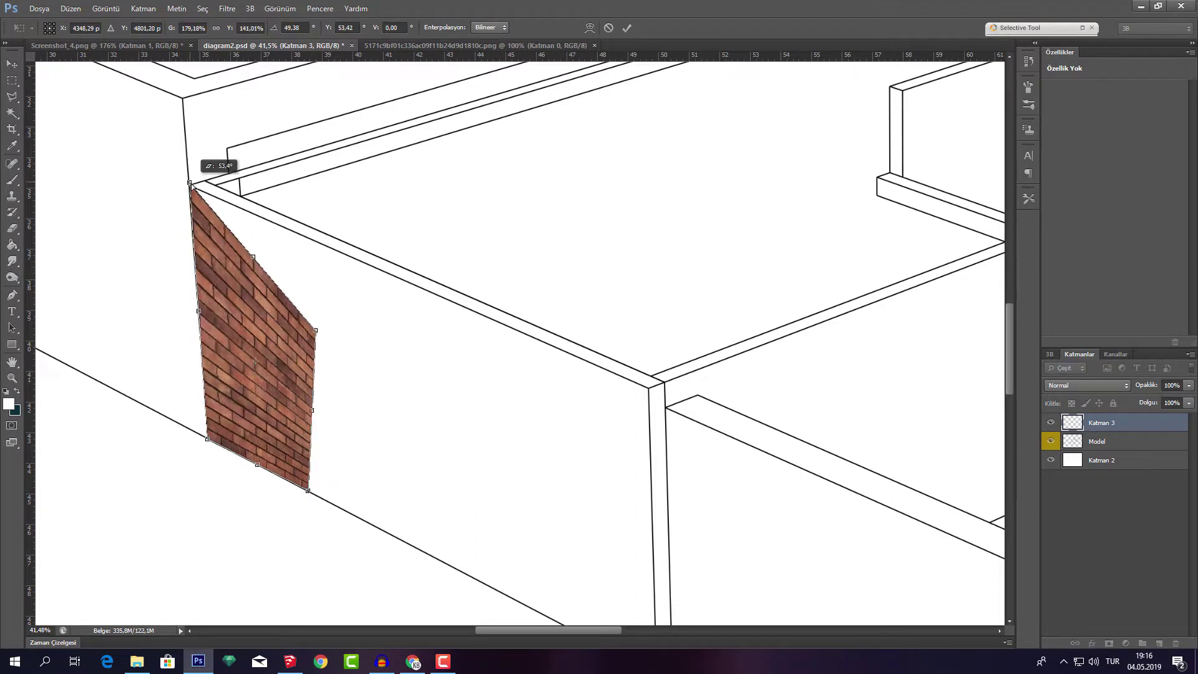
{"action": "mouse_move", "coordinate": [315, 330]}
{"action": "left_mouse_down"}
{"action": "mouse_move", "coordinate": [319, 254]}
{"action": "mouse_move", "coordinate": [332, 247]}
{"action": "left_mouse_up"}
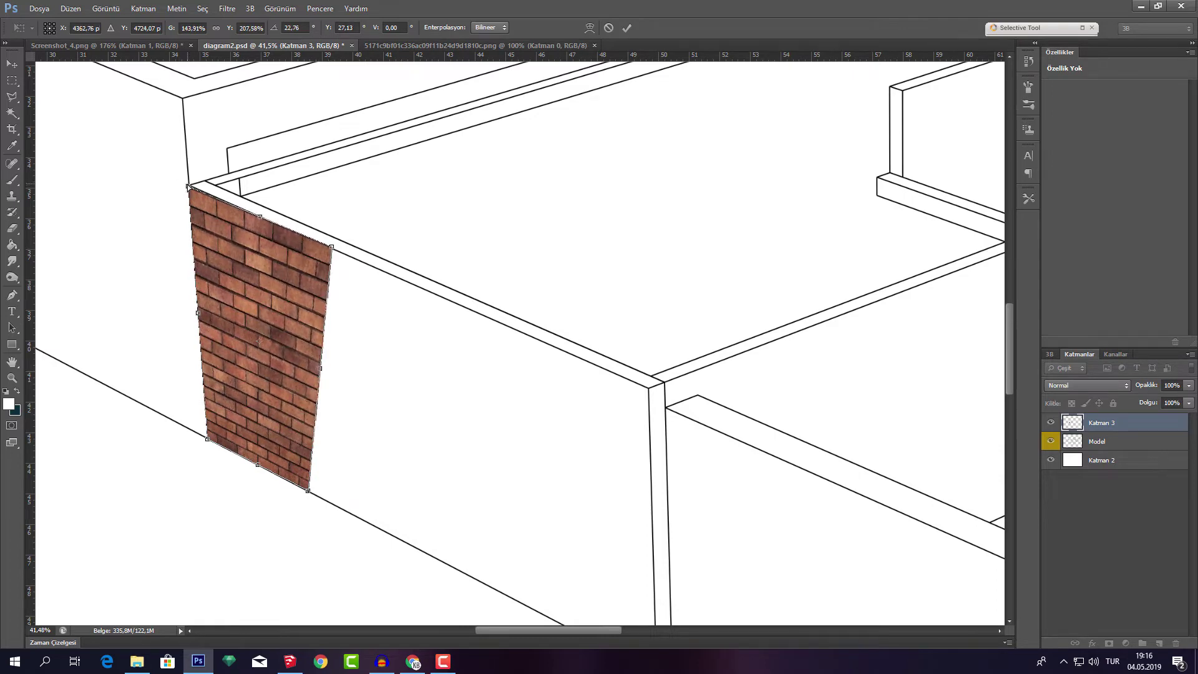
{"action": "left_click_drag", "start_coordinate": [188, 185], "coordinate": [188, 184]}
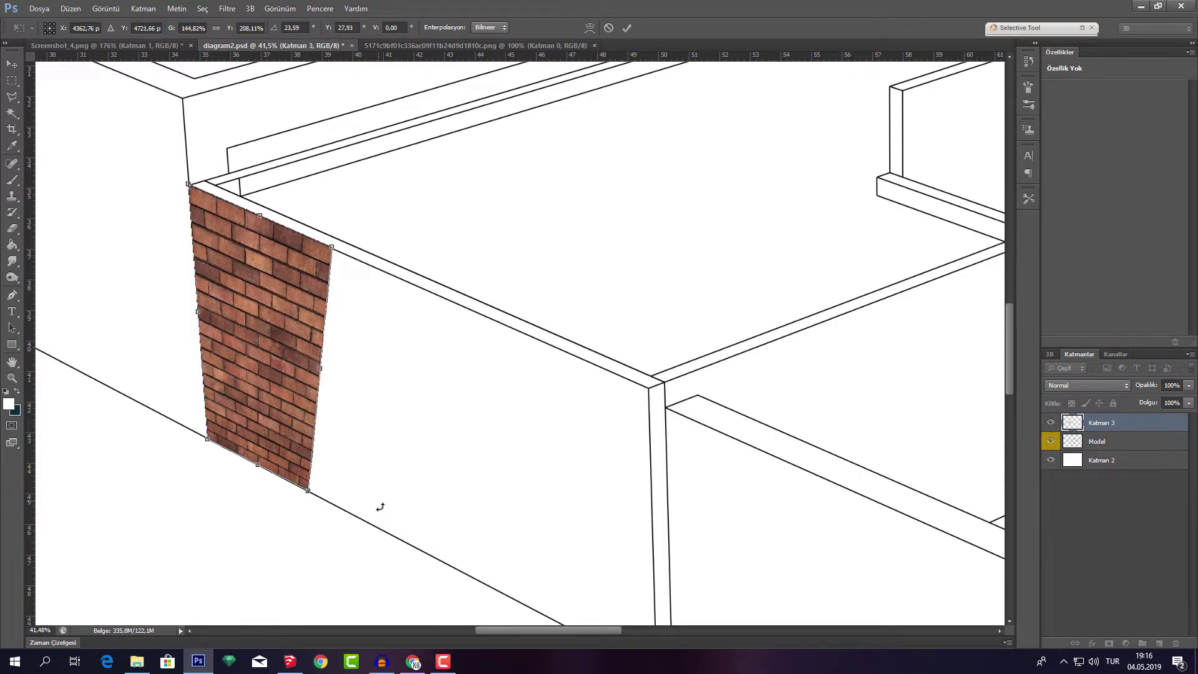
{"action": "left_click_drag", "start_coordinate": [307, 496], "coordinate": [343, 513]}
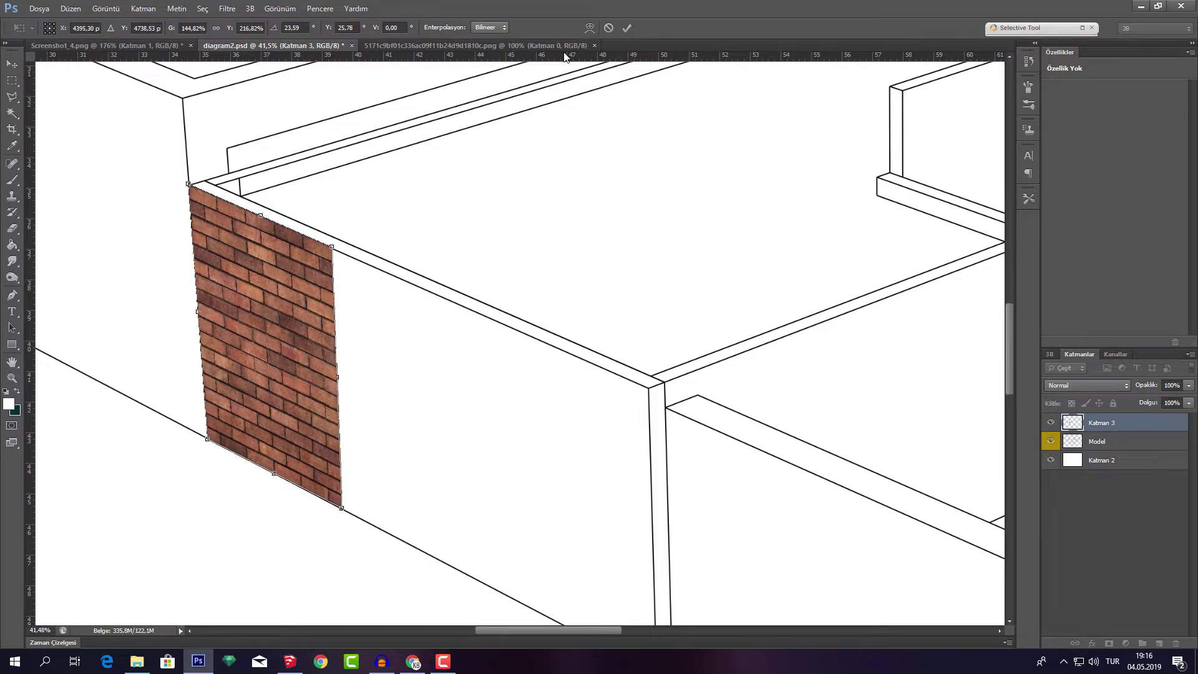
{"action": "left_click", "coordinate": [607, 28]}
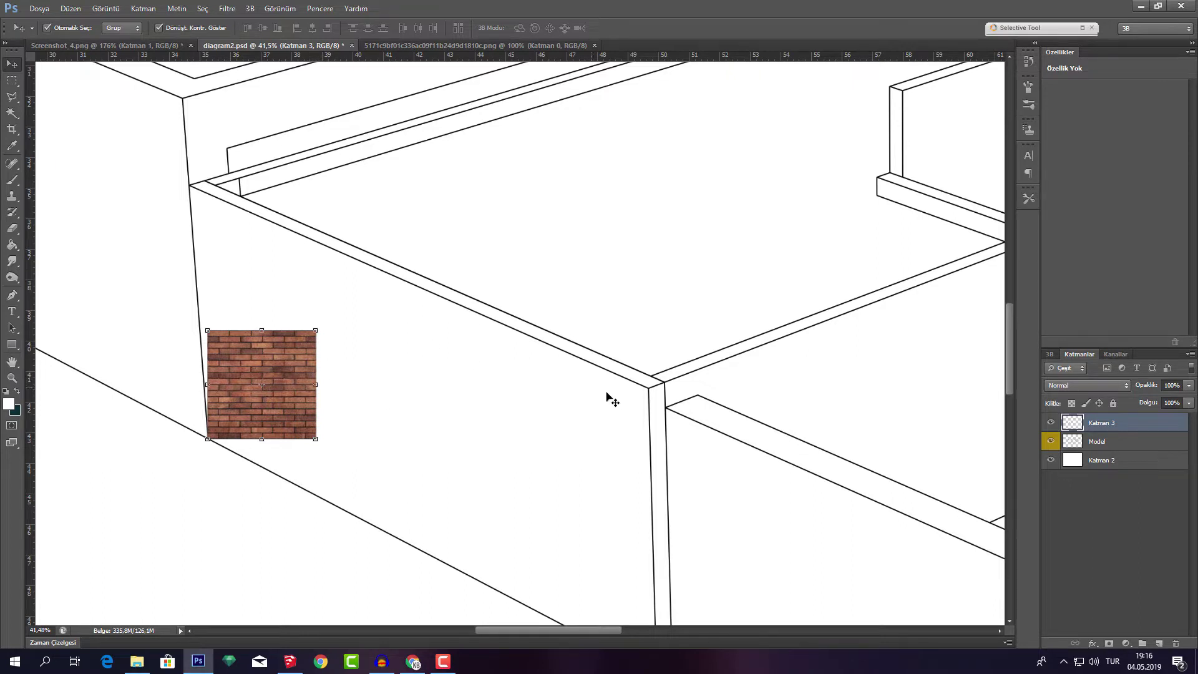
{"action": "scroll", "coordinate": [606, 393], "scroll_direction": "down", "scroll_amount": 2}
{"action": "scroll", "coordinate": [645, 347], "scroll_direction": "down", "scroll_amount": 2}
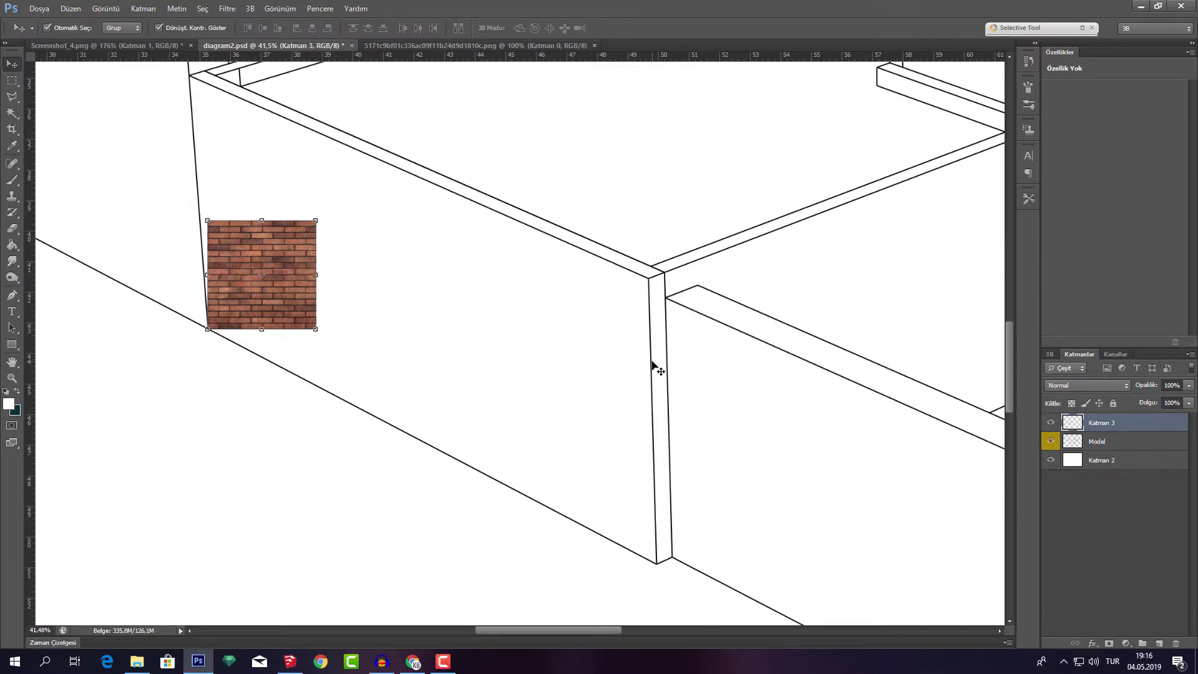
Draw a vertical line down the wall's corner edge with the Line tool
{"action": "left_click", "coordinate": [1160, 642]}
{"action": "left_click", "coordinate": [12, 345]}
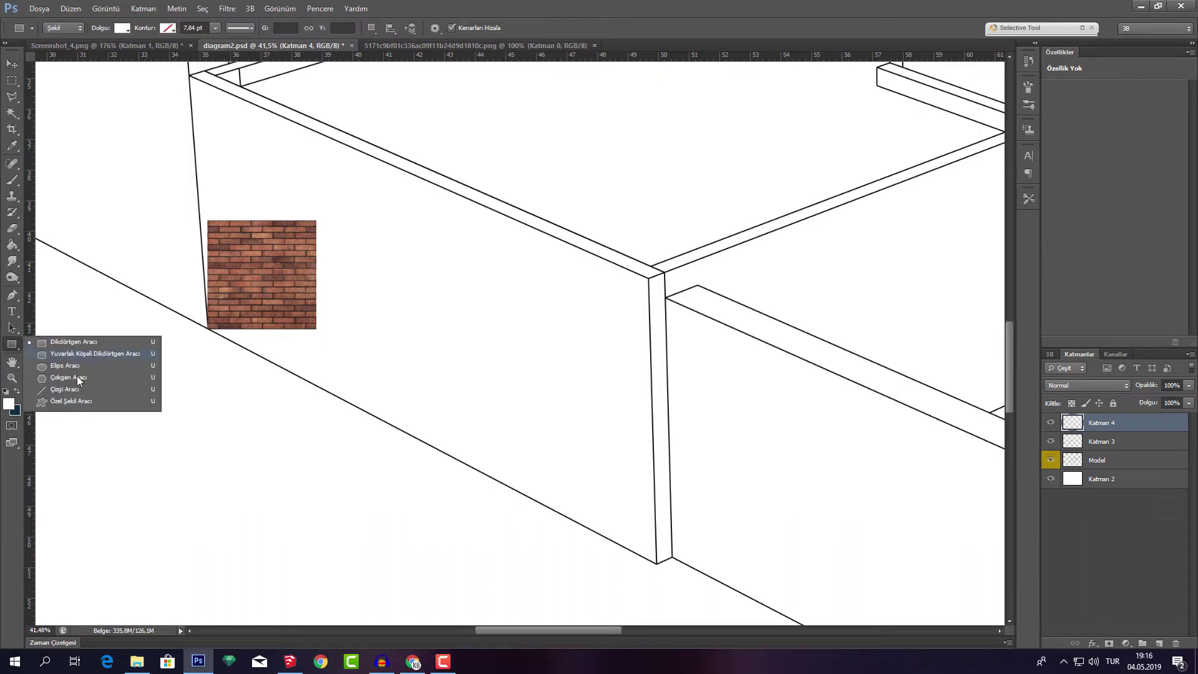
{"action": "left_click", "coordinate": [68, 389]}
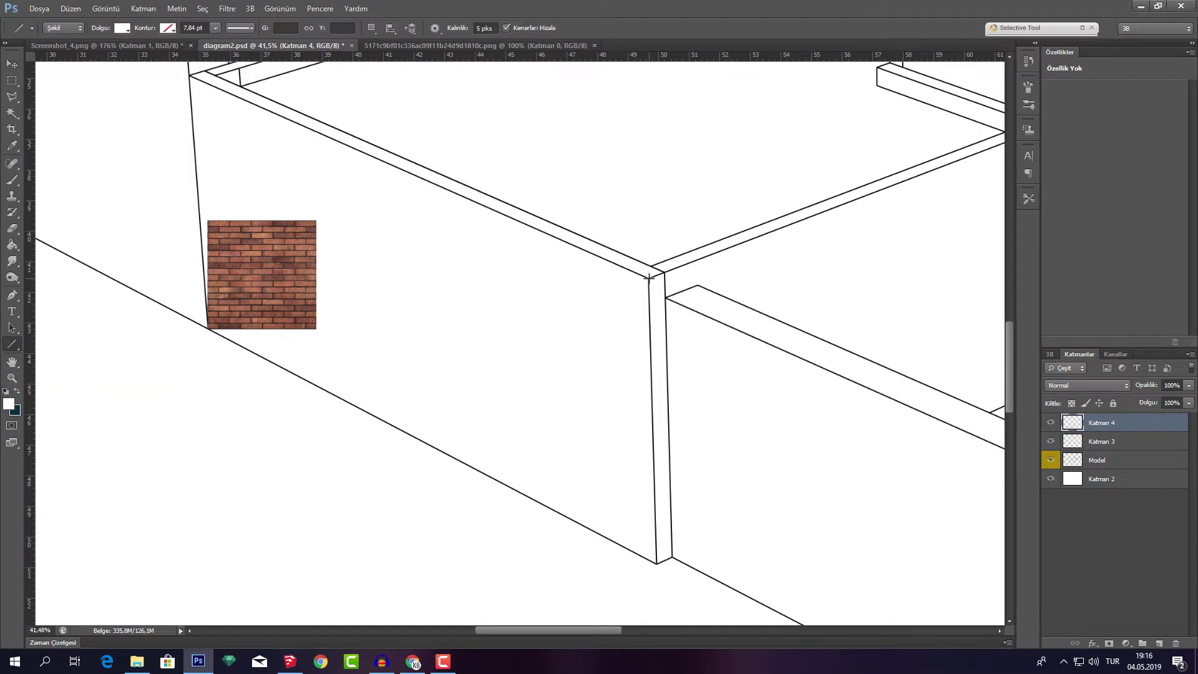
{"action": "left_click_drag", "start_coordinate": [649, 278], "coordinate": [663, 564]}
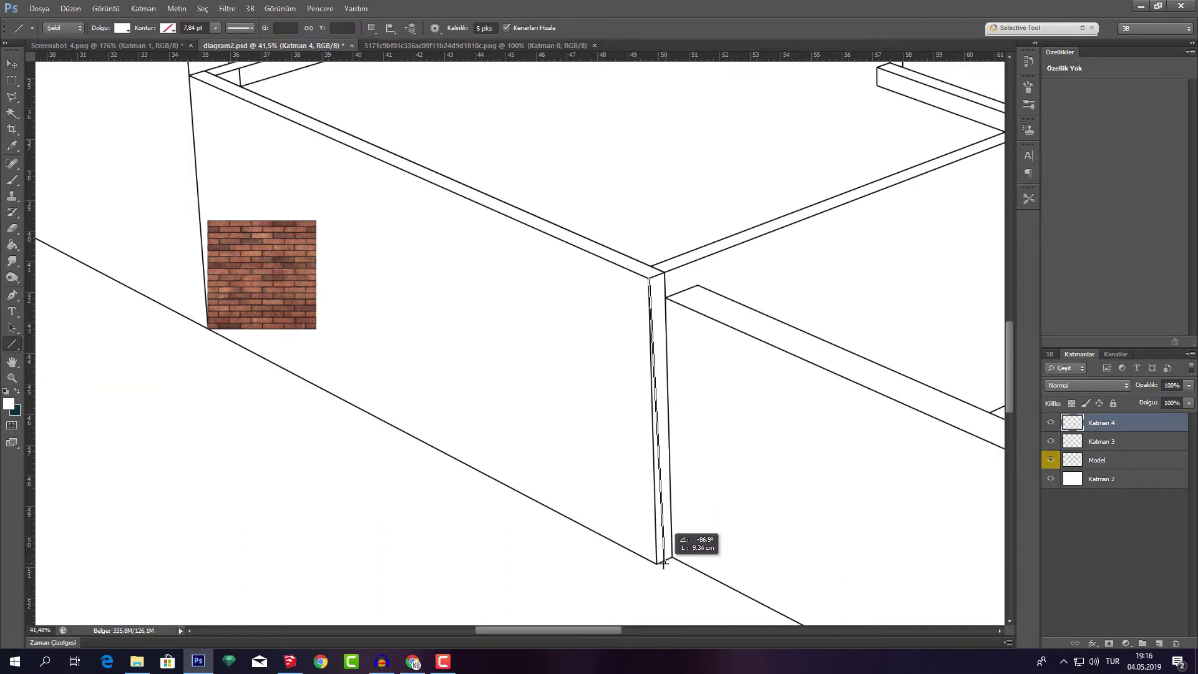
{"action": "left_click_drag", "start_coordinate": [663, 563], "coordinate": [656, 563]}
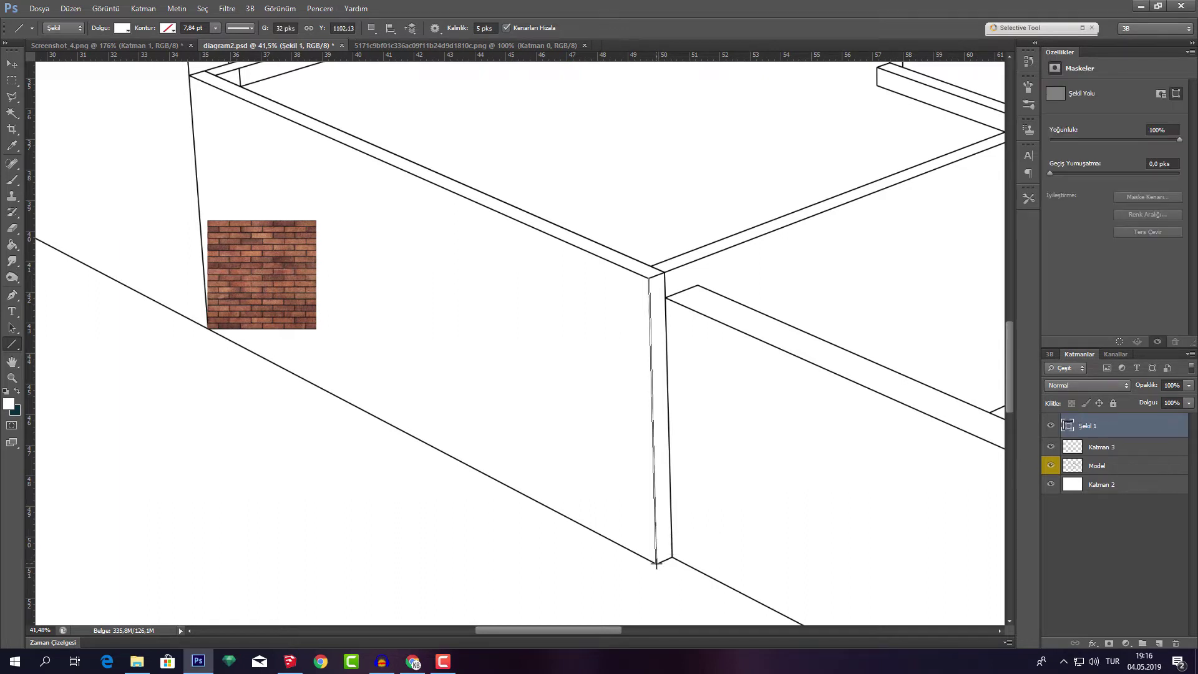
Colour the line magenta and move it beside the brick swatch
{"action": "left_click", "coordinate": [169, 27]}
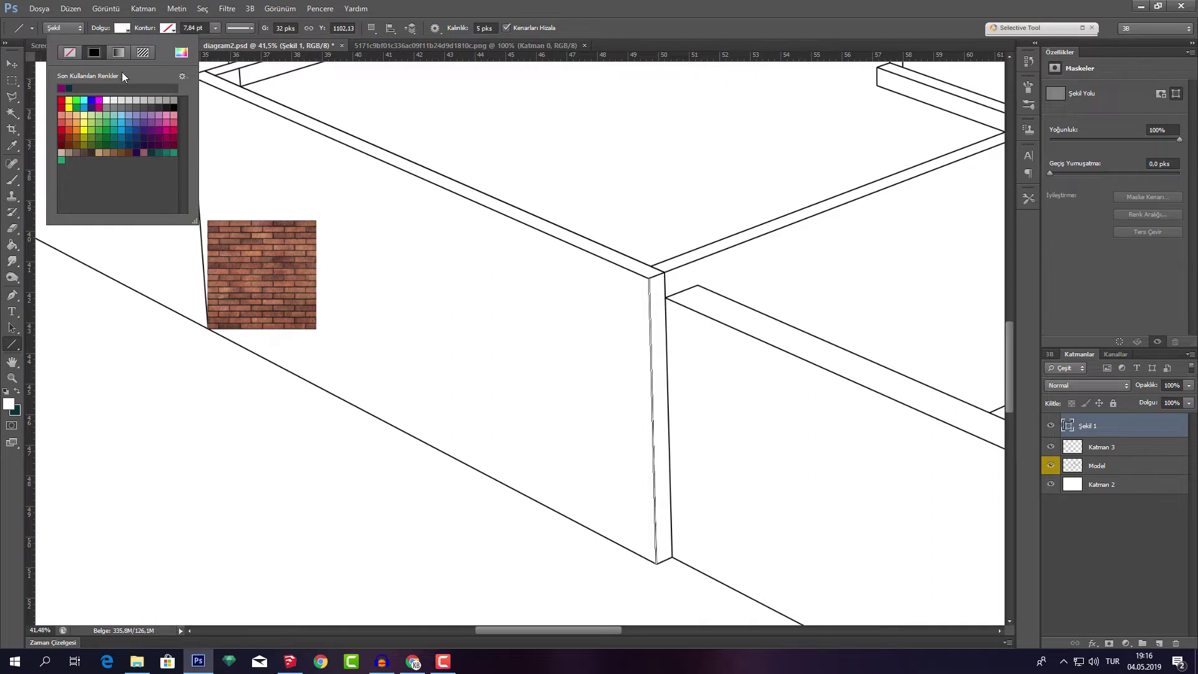
{"action": "left_click", "coordinate": [99, 100]}
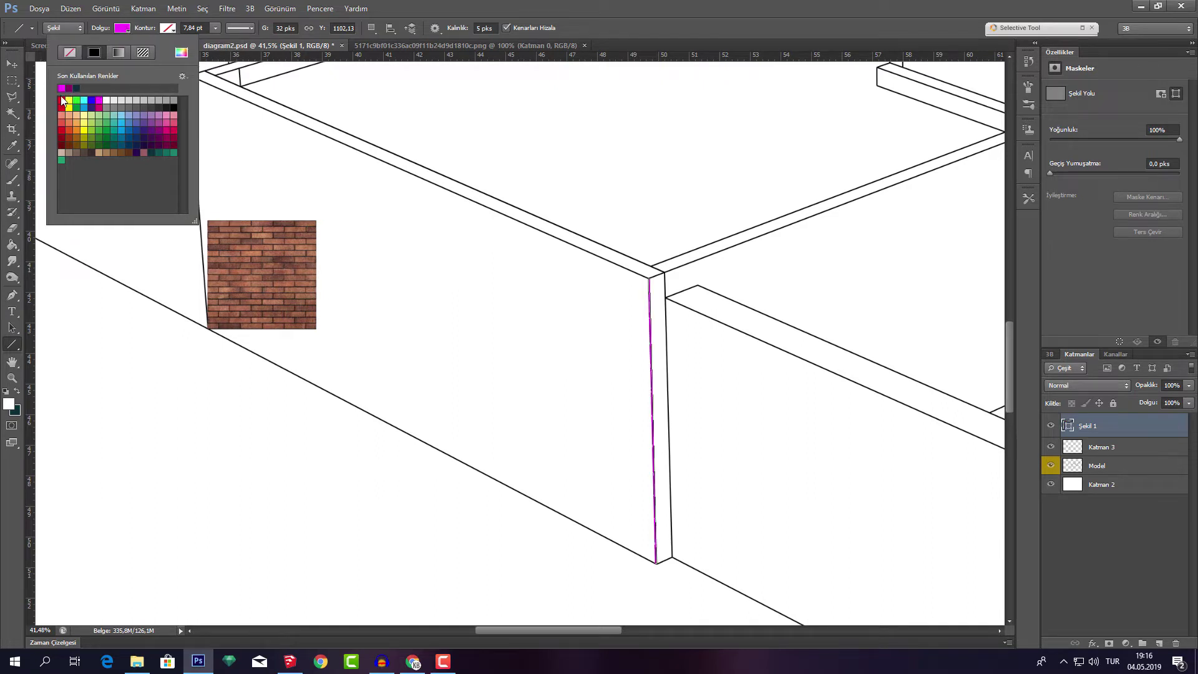
{"action": "left_click", "coordinate": [653, 420]}
{"action": "key", "text": "v"}
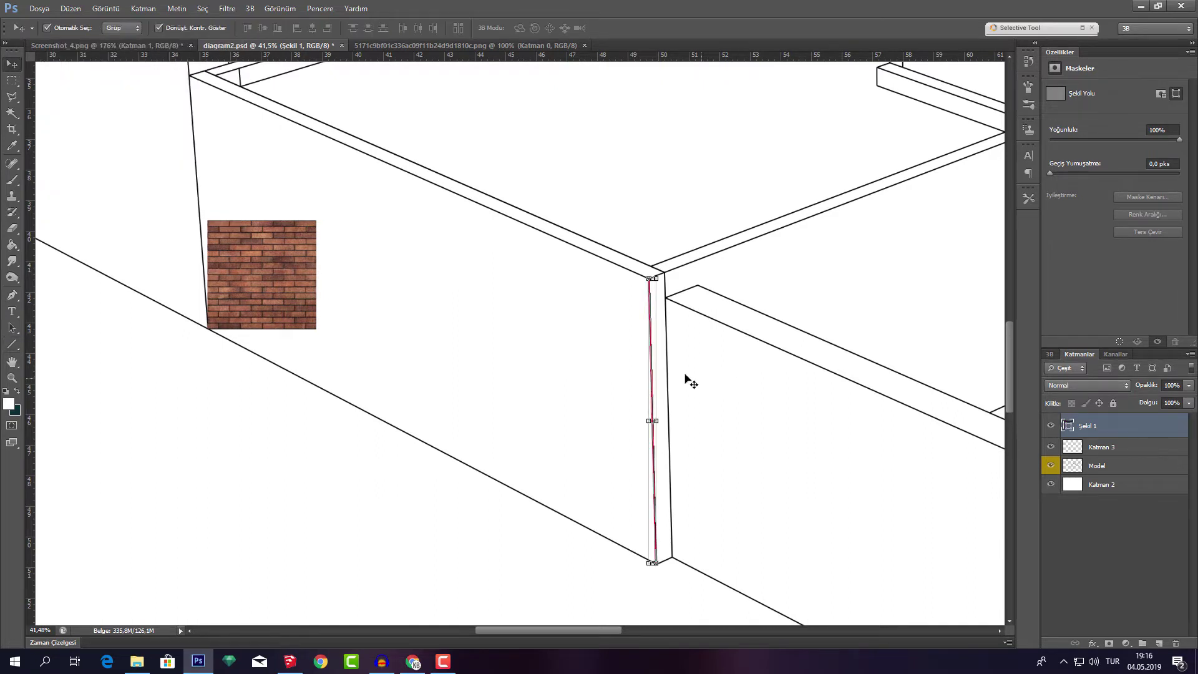
{"action": "left_click_drag", "start_coordinate": [651, 370], "coordinate": [320, 223]}
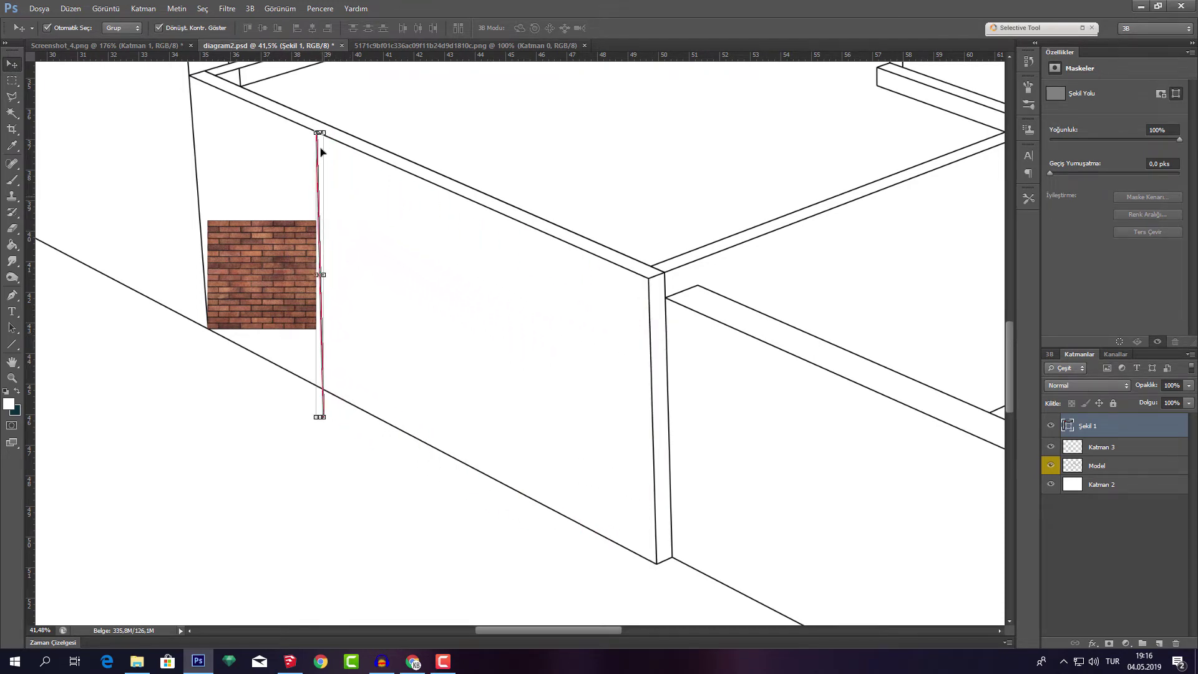
{"action": "left_click", "coordinate": [300, 248]}
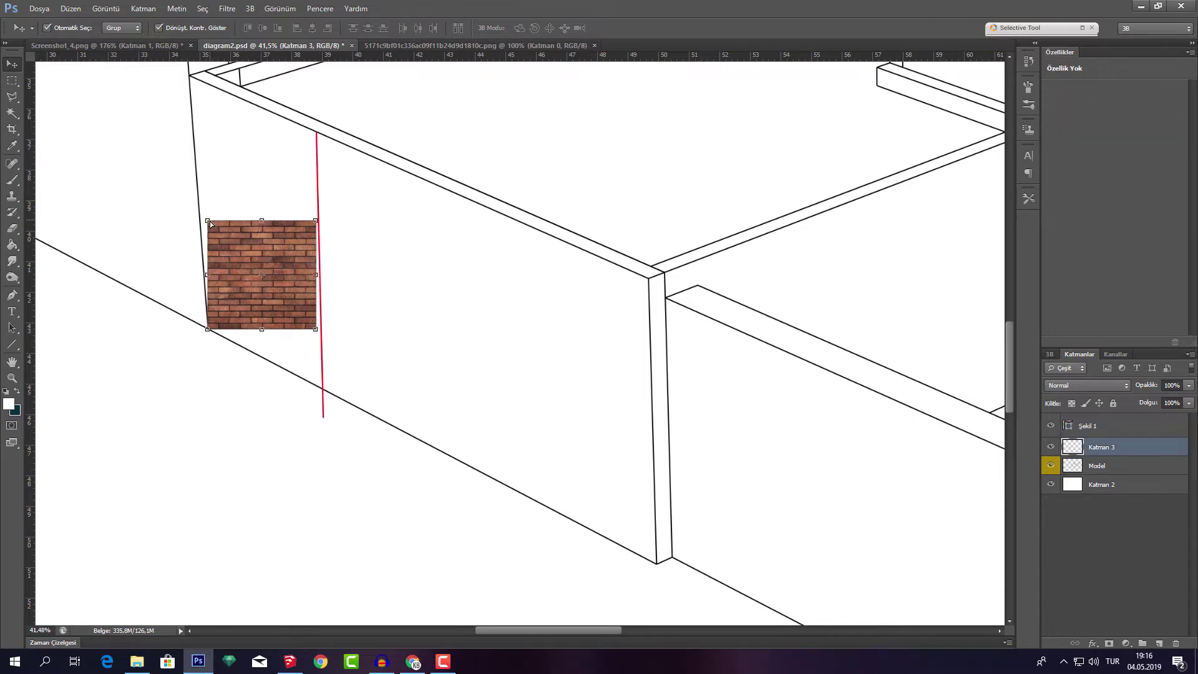
Drag the brick swatch's top and bottom-right corners to the wall top and base
{"action": "left_click_drag", "start_coordinate": [210, 225], "coordinate": [188, 119]}
{"action": "left_click_drag", "start_coordinate": [320, 258], "coordinate": [316, 178]}
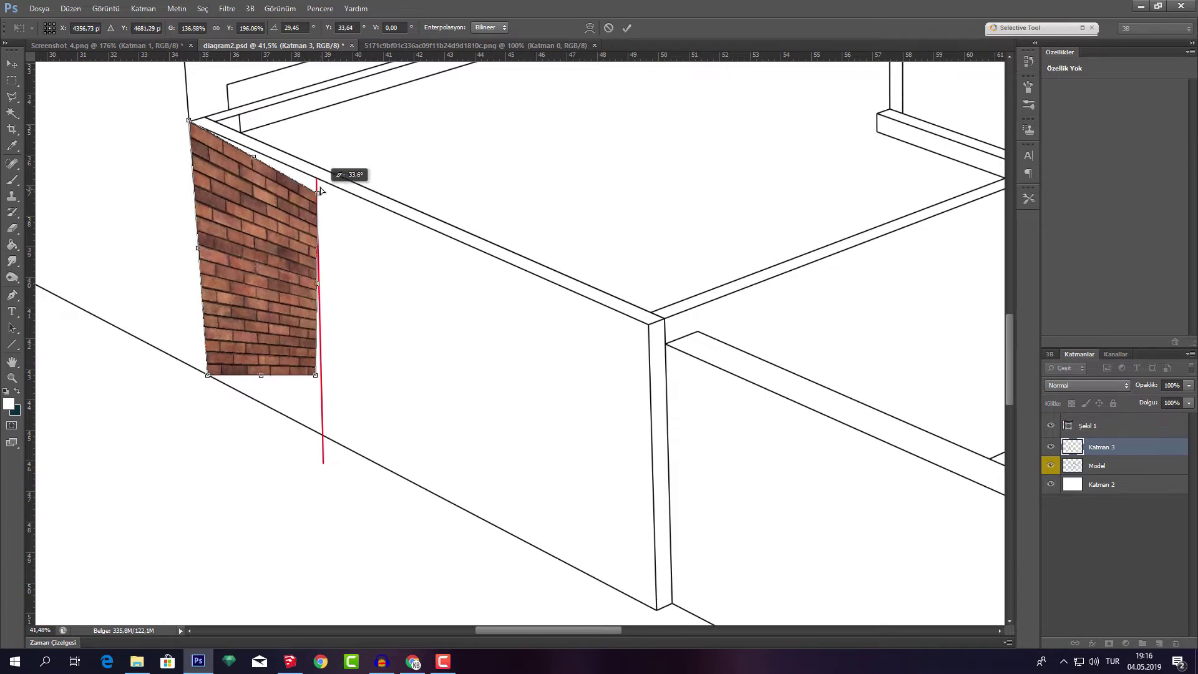
{"action": "left_click_drag", "start_coordinate": [317, 378], "coordinate": [321, 436]}
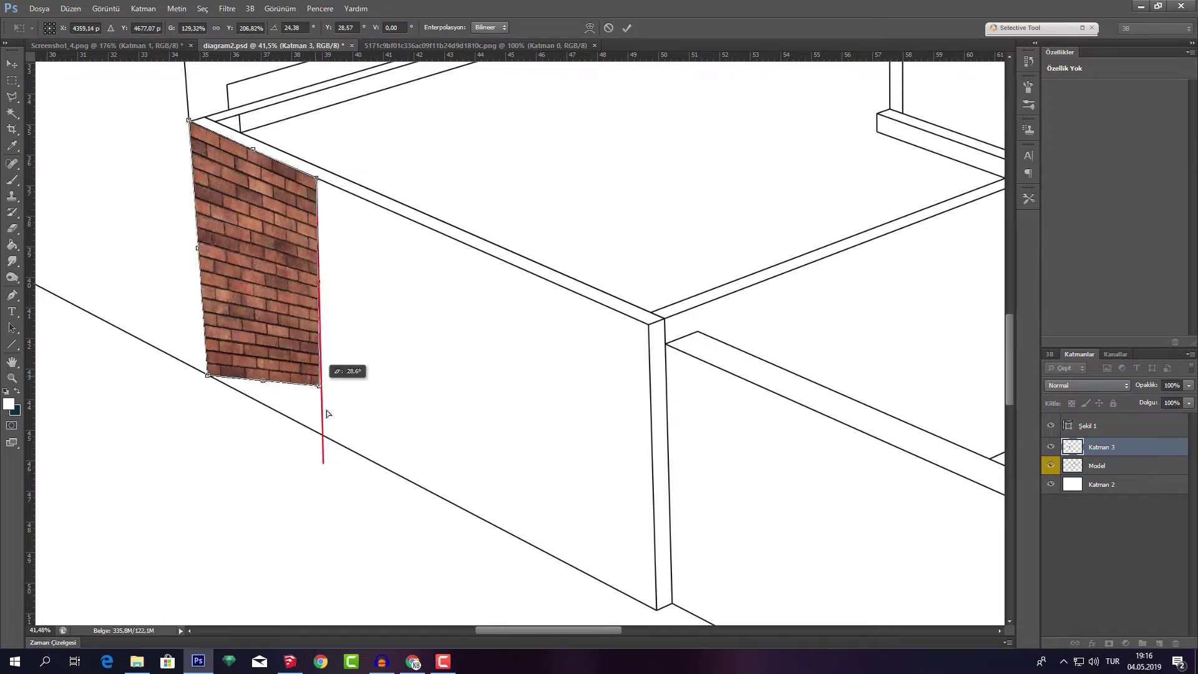
{"action": "scroll", "coordinate": [222, 412], "scroll_direction": "up", "scroll_amount": 1}
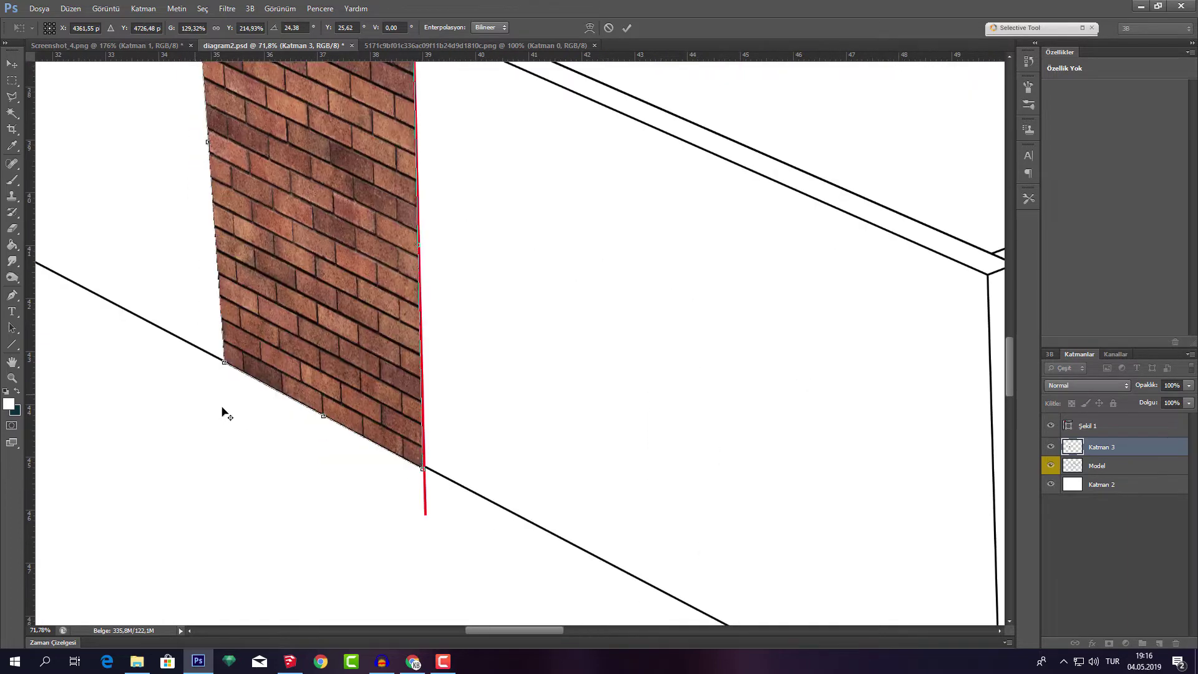
{"action": "scroll", "coordinate": [374, 468], "scroll_direction": "up", "scroll_amount": 1}
{"action": "scroll", "coordinate": [474, 501], "scroll_direction": "up", "scroll_amount": 1}
Fine-tune the brick panel's corners onto the wall corner and guide line, then apply the transform
{"action": "left_click_drag", "start_coordinate": [470, 488], "coordinate": [469, 489]}
{"action": "scroll", "coordinate": [449, 437], "scroll_direction": "up", "scroll_amount": 4}
{"action": "scroll", "coordinate": [431, 268], "scroll_direction": "up", "scroll_amount": 3}
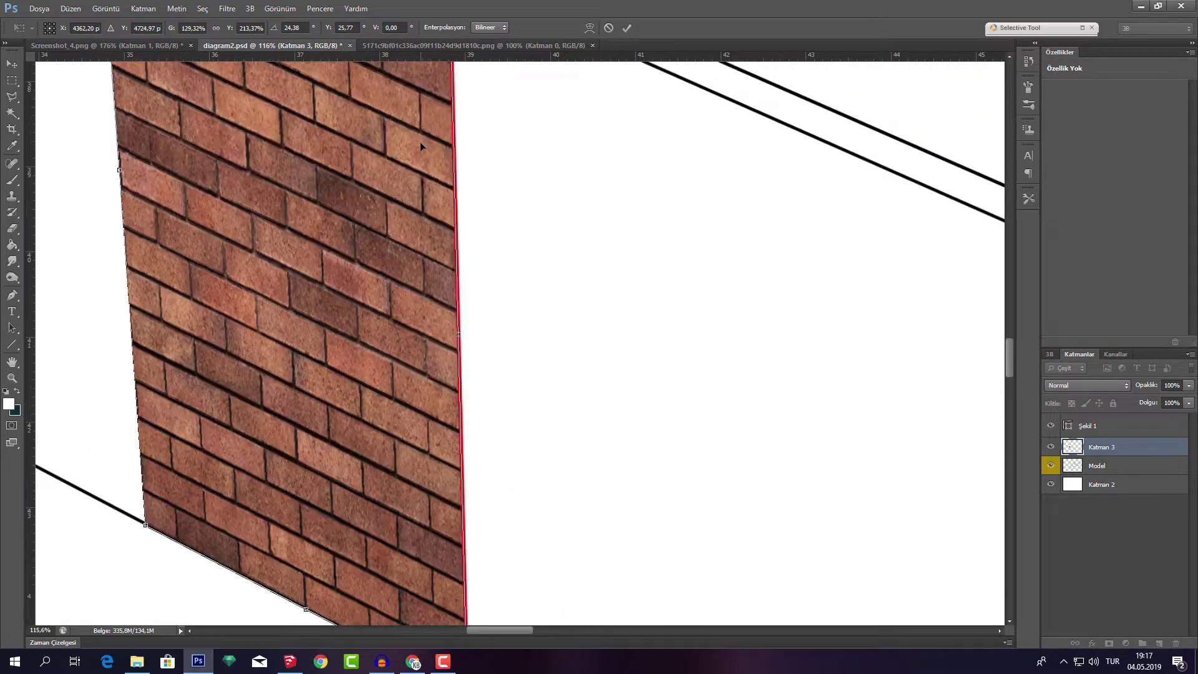
{"action": "scroll", "coordinate": [423, 147], "scroll_direction": "up", "scroll_amount": 2}
{"action": "scroll", "coordinate": [425, 156], "scroll_direction": "up", "scroll_amount": 1}
{"action": "scroll", "coordinate": [426, 156], "scroll_direction": "up", "scroll_amount": 2}
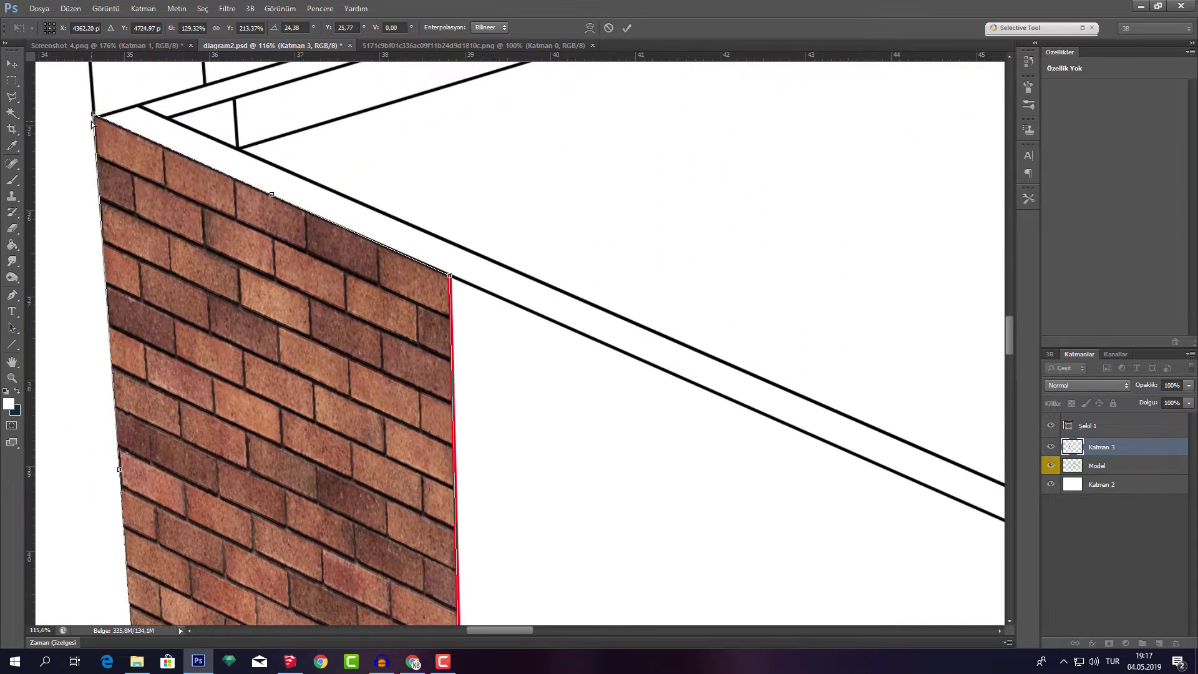
{"action": "left_click_drag", "start_coordinate": [92, 116], "coordinate": [95, 119]}
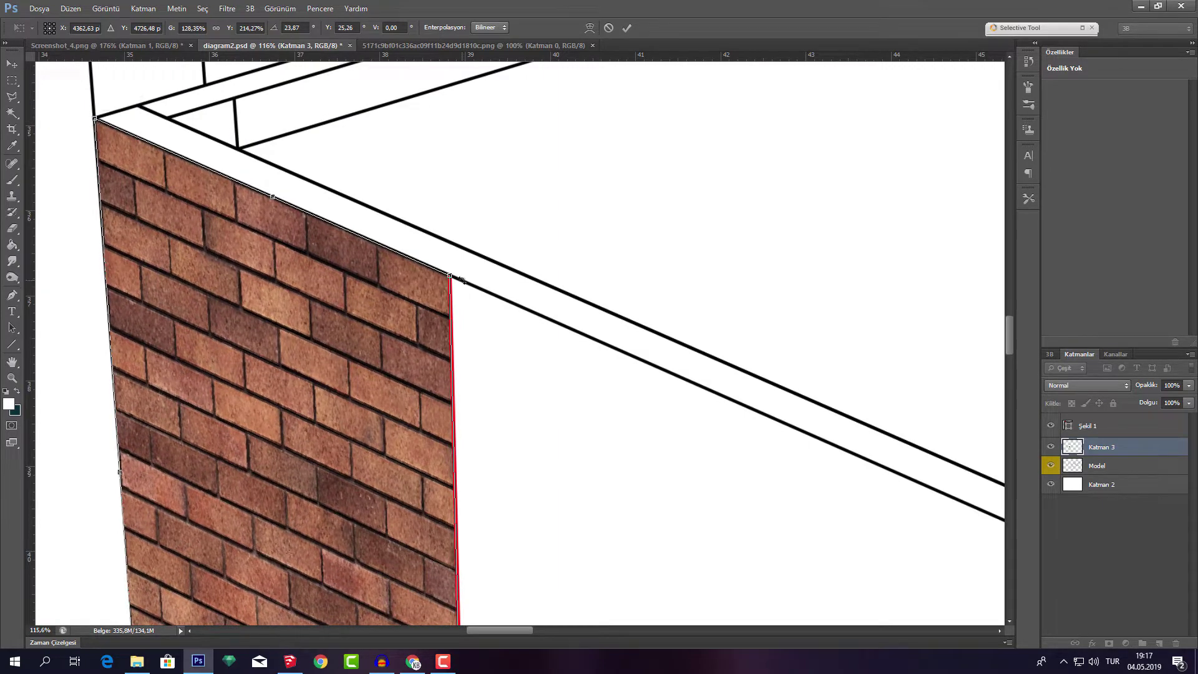
{"action": "left_click", "coordinate": [623, 26]}
{"action": "scroll", "coordinate": [555, 241], "scroll_direction": "down", "scroll_amount": 3}
{"action": "scroll", "coordinate": [556, 243], "scroll_direction": "down", "scroll_amount": 3}
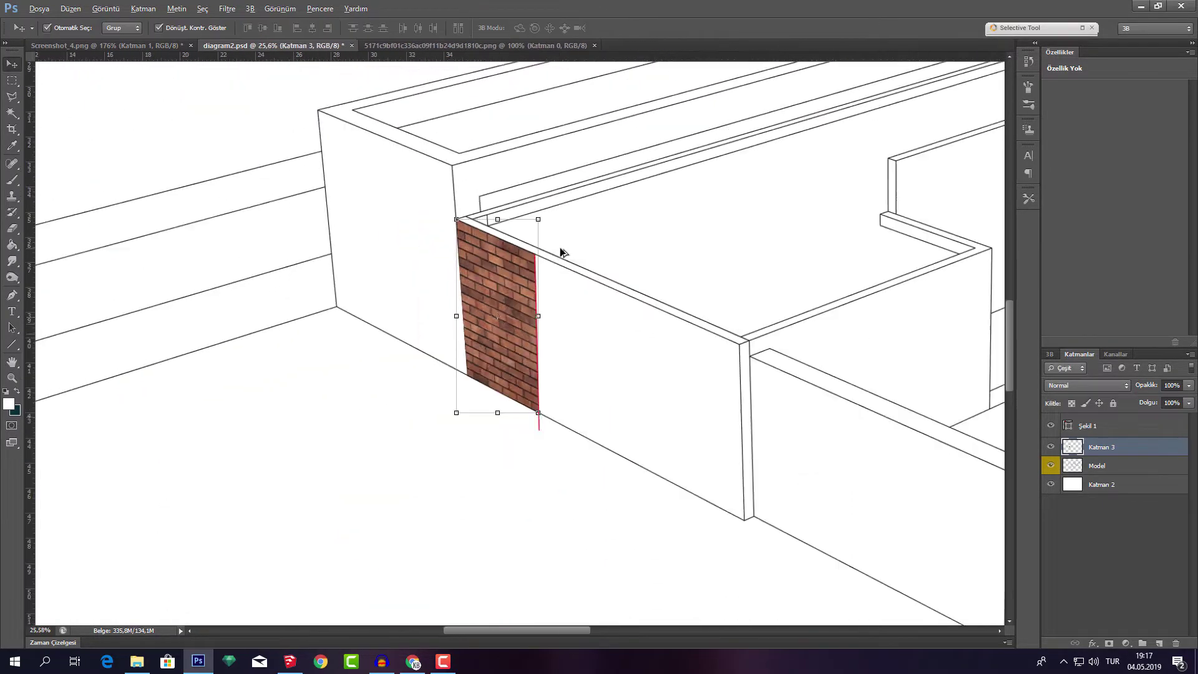
{"action": "scroll", "coordinate": [586, 250], "scroll_direction": "down", "scroll_amount": 2}
Copy the red guide line further along the wall to mid-wall
{"action": "left_click", "coordinate": [562, 434]}
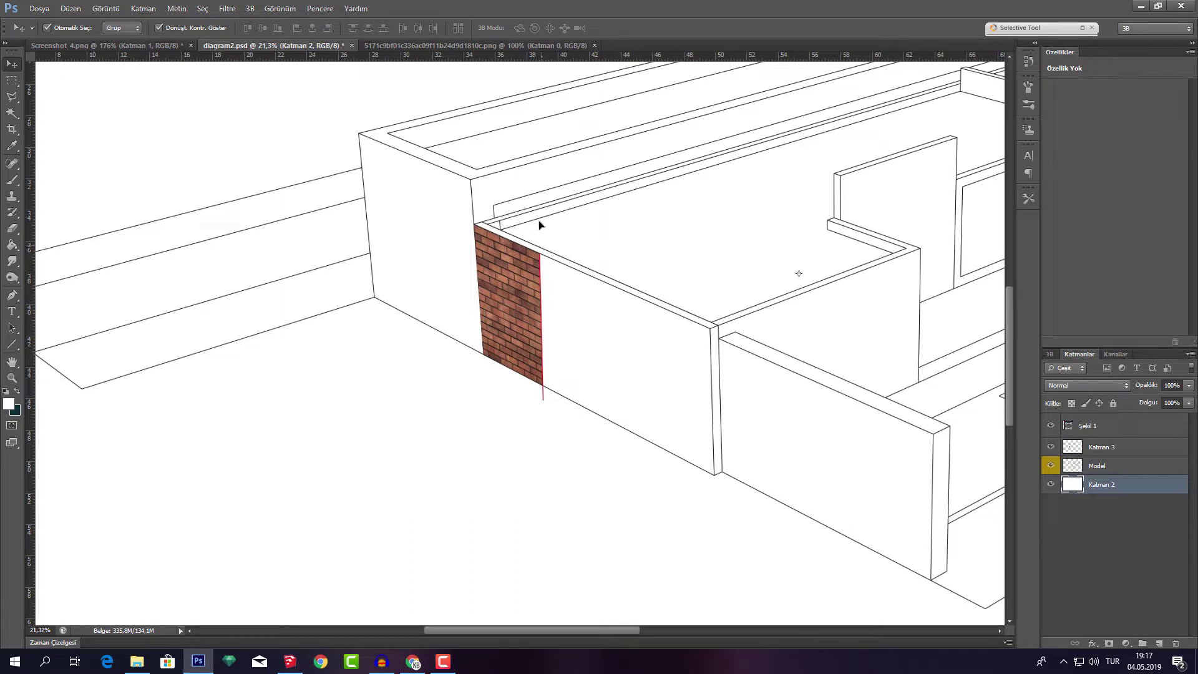
{"action": "left_click_drag", "start_coordinate": [542, 396], "coordinate": [615, 428]}
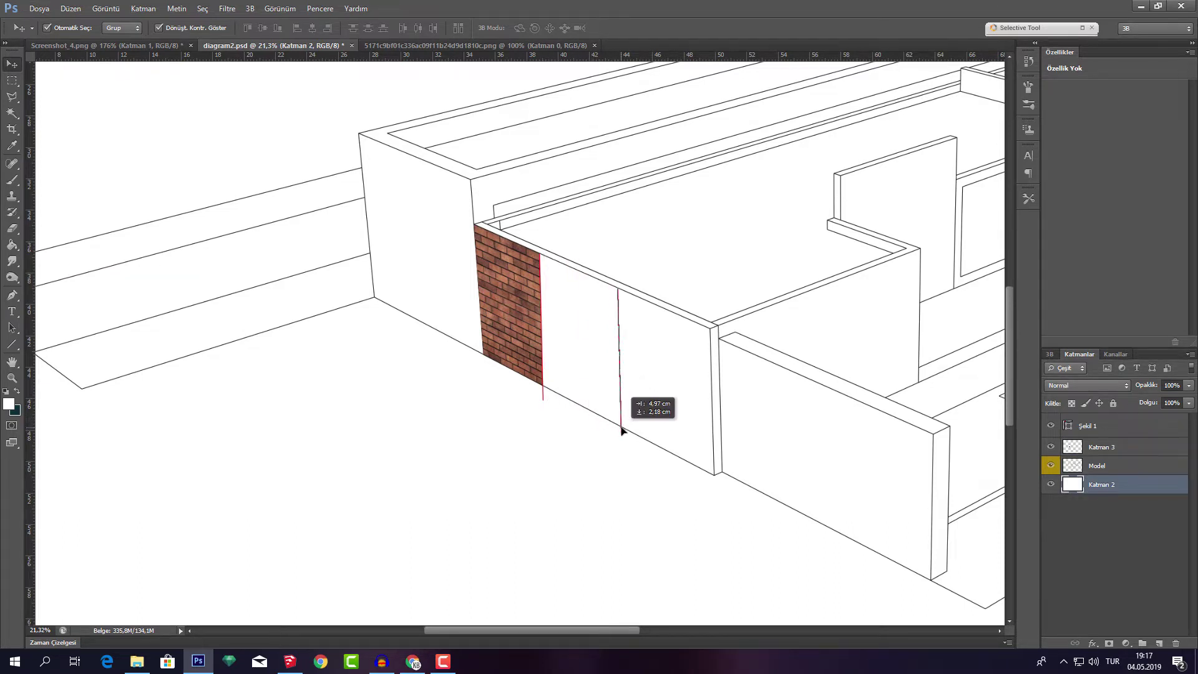
{"action": "left_click_drag", "start_coordinate": [614, 427], "coordinate": [622, 430]}
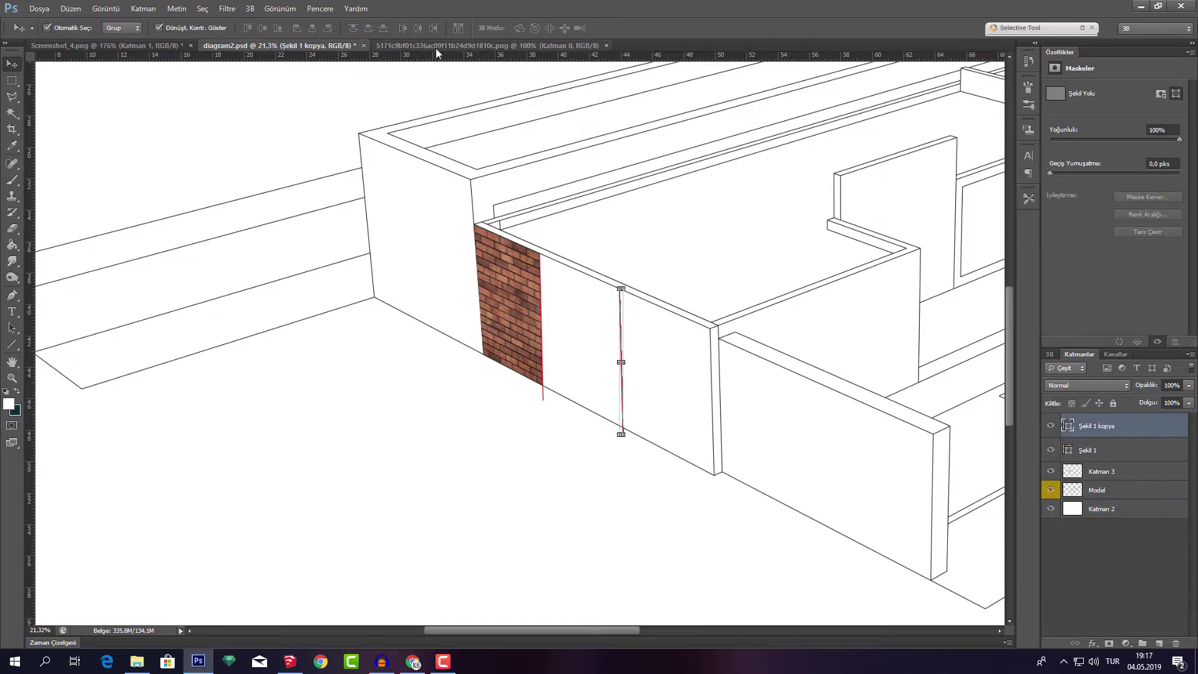
Bring another brick texture copy into the house diagram
{"action": "left_click", "coordinate": [550, 49]}
{"action": "mouse_move", "coordinate": [611, 249]}
{"action": "left_mouse_down"}
{"action": "mouse_move", "coordinate": [307, 48]}
{"action": "mouse_move", "coordinate": [576, 315]}
{"action": "left_mouse_up"}
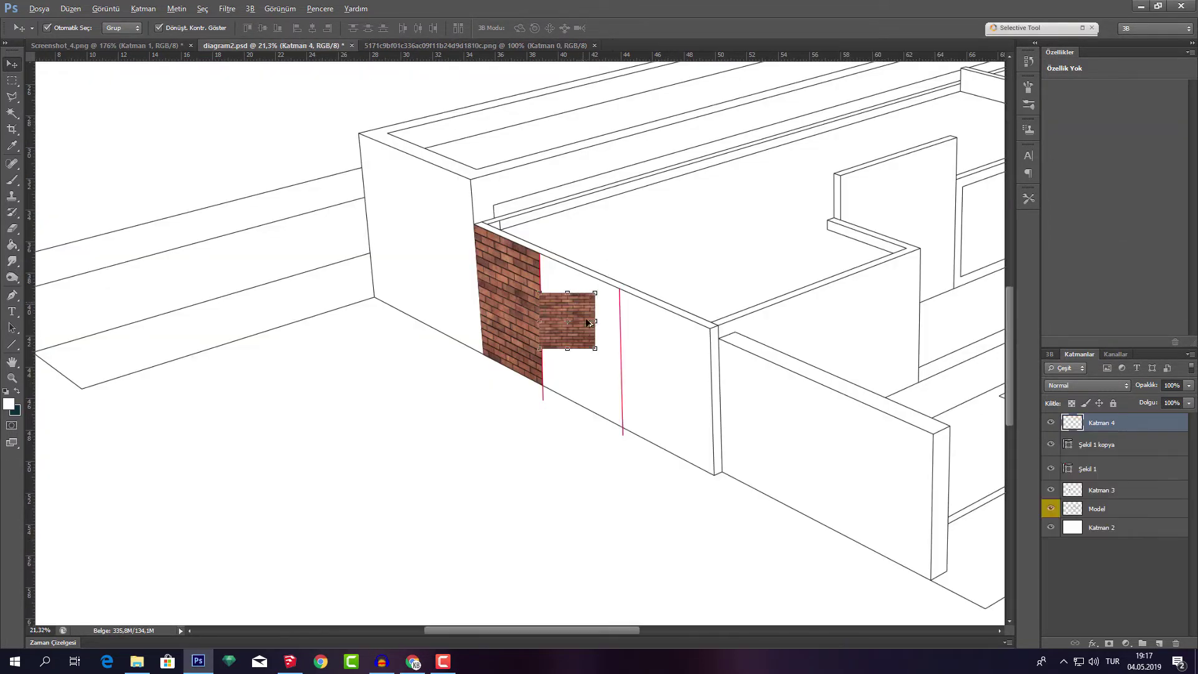
{"action": "scroll", "coordinate": [575, 315], "scroll_direction": "up", "scroll_amount": 5}
{"action": "scroll", "coordinate": [576, 315], "scroll_direction": "up", "scroll_amount": 1}
Fit the new brick panel's corners between the first and second guide lines and apply
{"action": "left_click_drag", "start_coordinate": [474, 242], "coordinate": [454, 128]}
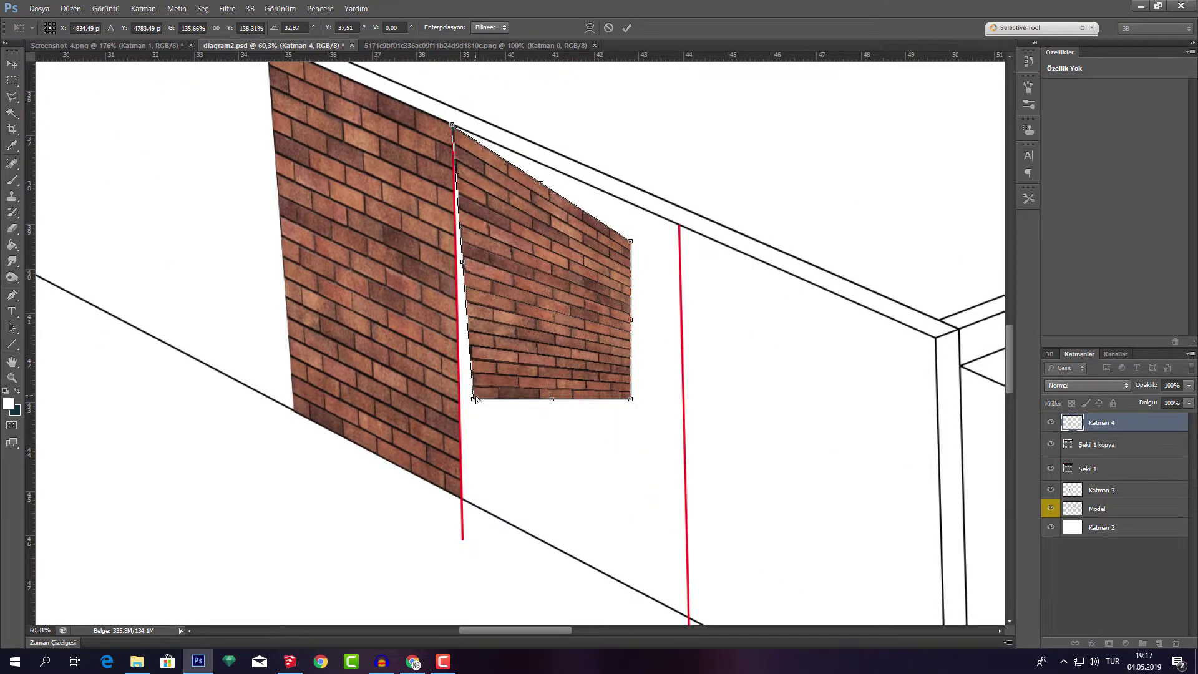
{"action": "left_click_drag", "start_coordinate": [472, 398], "coordinate": [460, 501]}
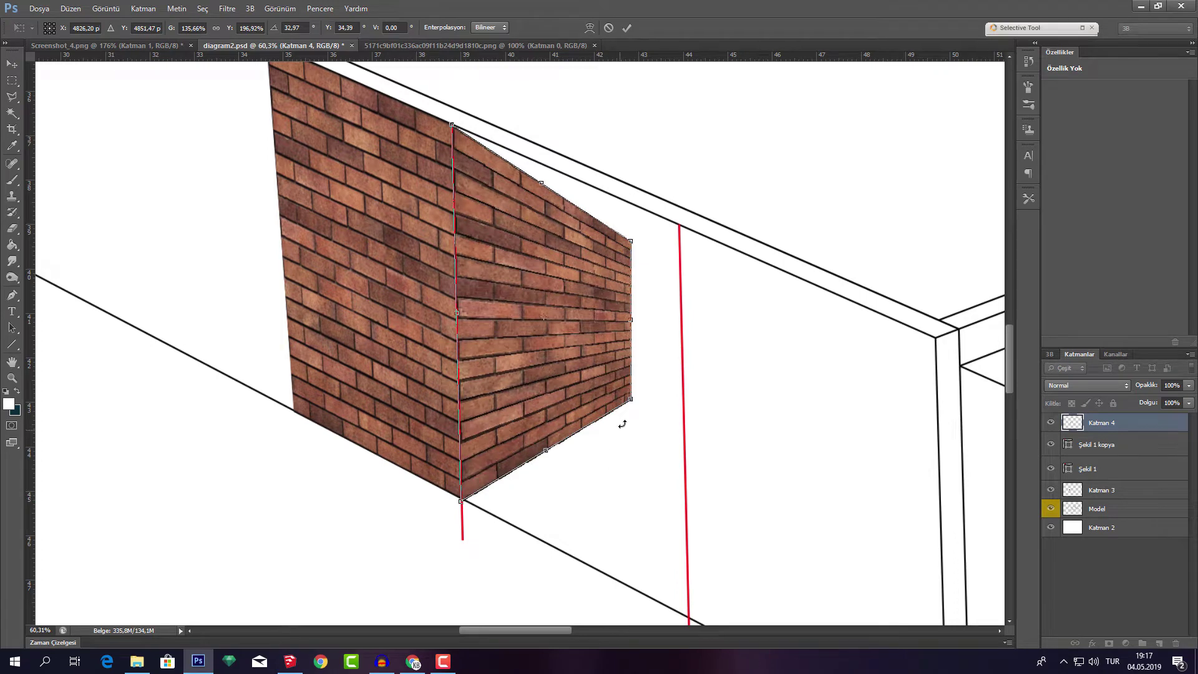
{"action": "mouse_move", "coordinate": [630, 399]}
{"action": "left_mouse_down"}
{"action": "mouse_move", "coordinate": [716, 571]}
{"action": "mouse_move", "coordinate": [688, 617]}
{"action": "left_mouse_up"}
{"action": "left_click_drag", "start_coordinate": [630, 241], "coordinate": [679, 223]}
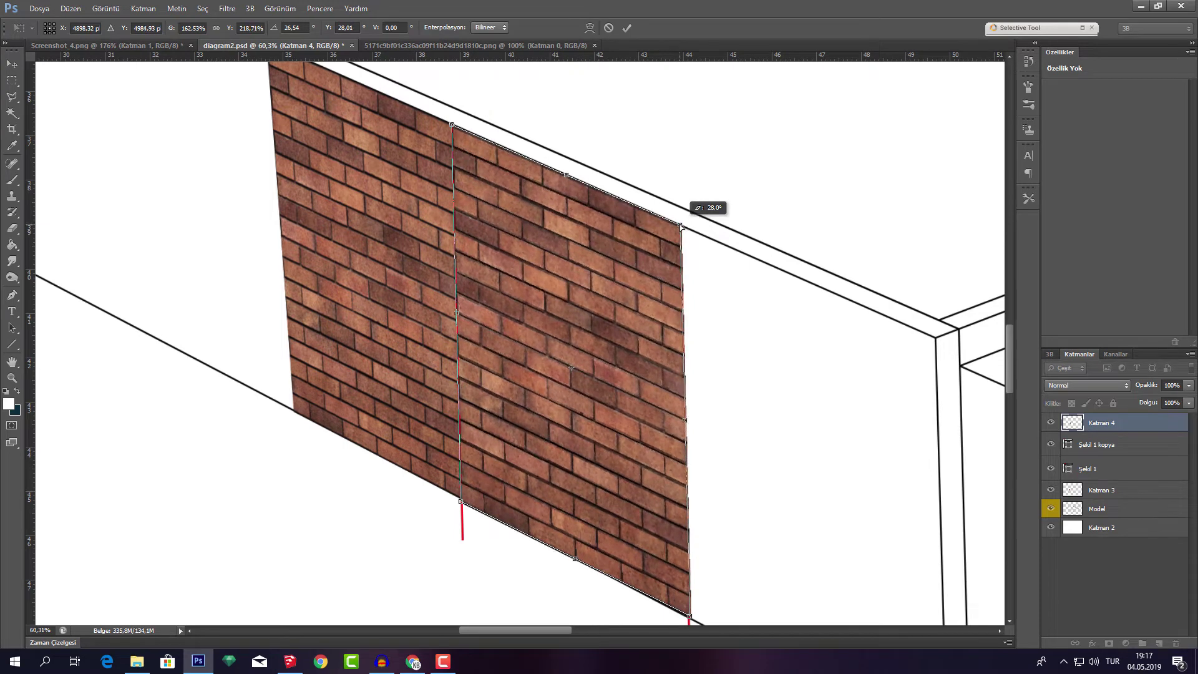
{"action": "left_click_drag", "start_coordinate": [679, 224], "coordinate": [680, 223]}
{"action": "left_click_drag", "start_coordinate": [689, 618], "coordinate": [686, 615]}
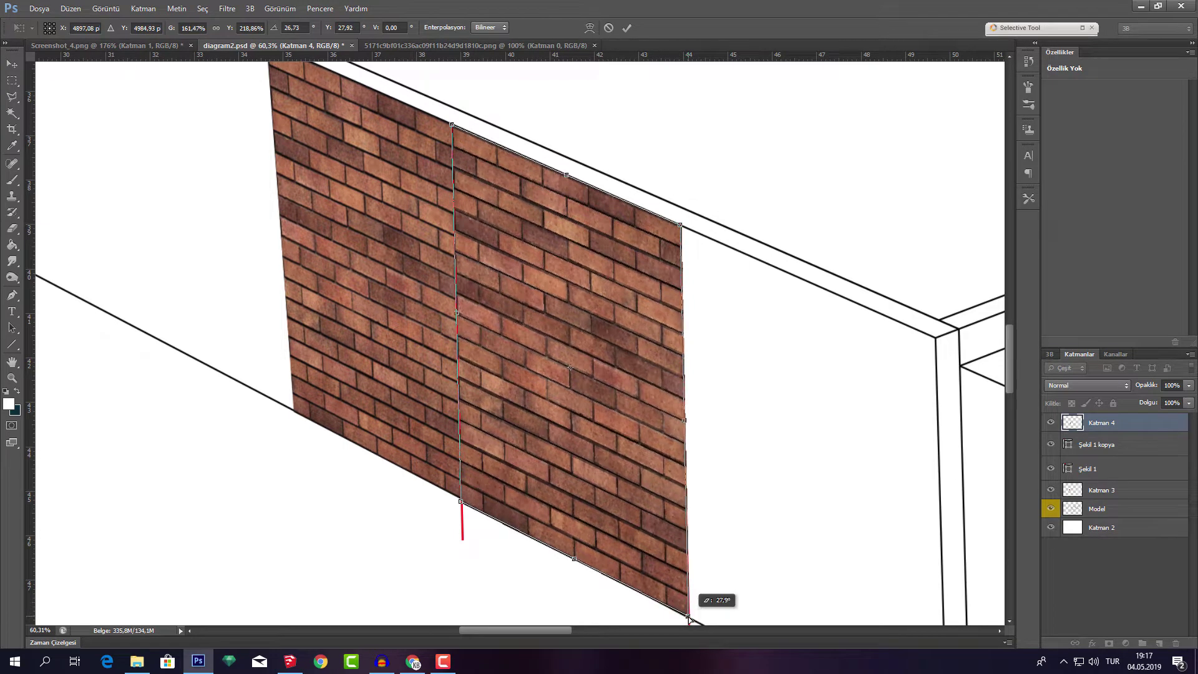
{"action": "left_click_drag", "start_coordinate": [679, 224], "coordinate": [681, 226]}
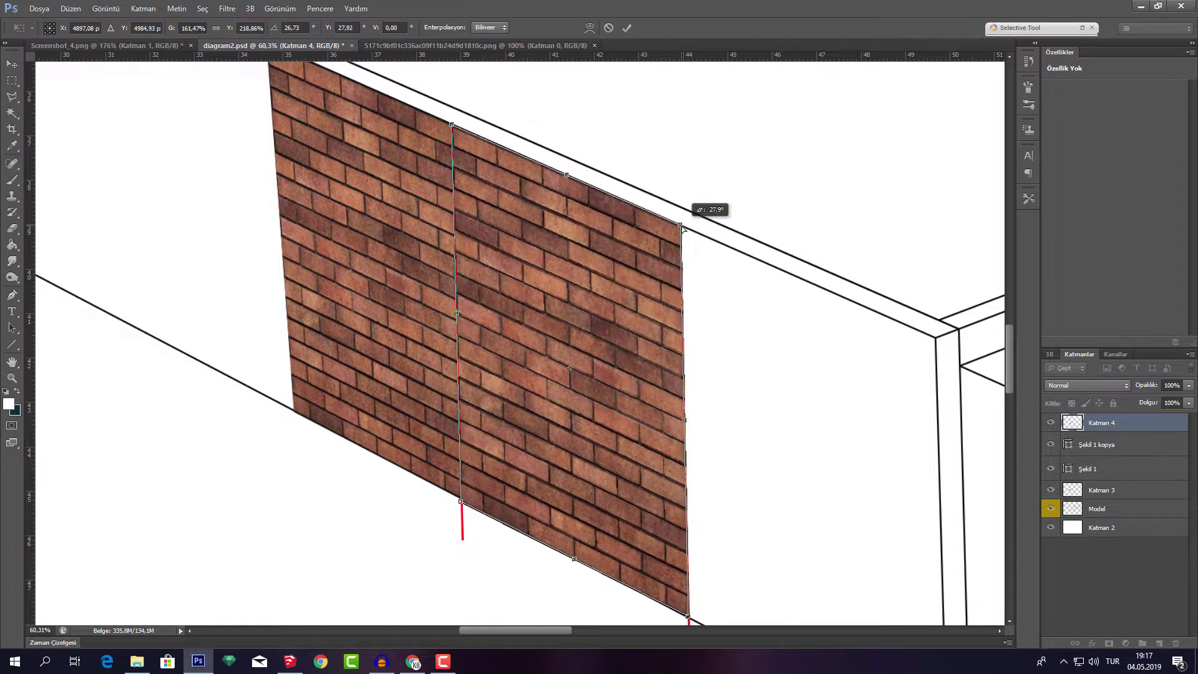
{"action": "left_click", "coordinate": [626, 27]}
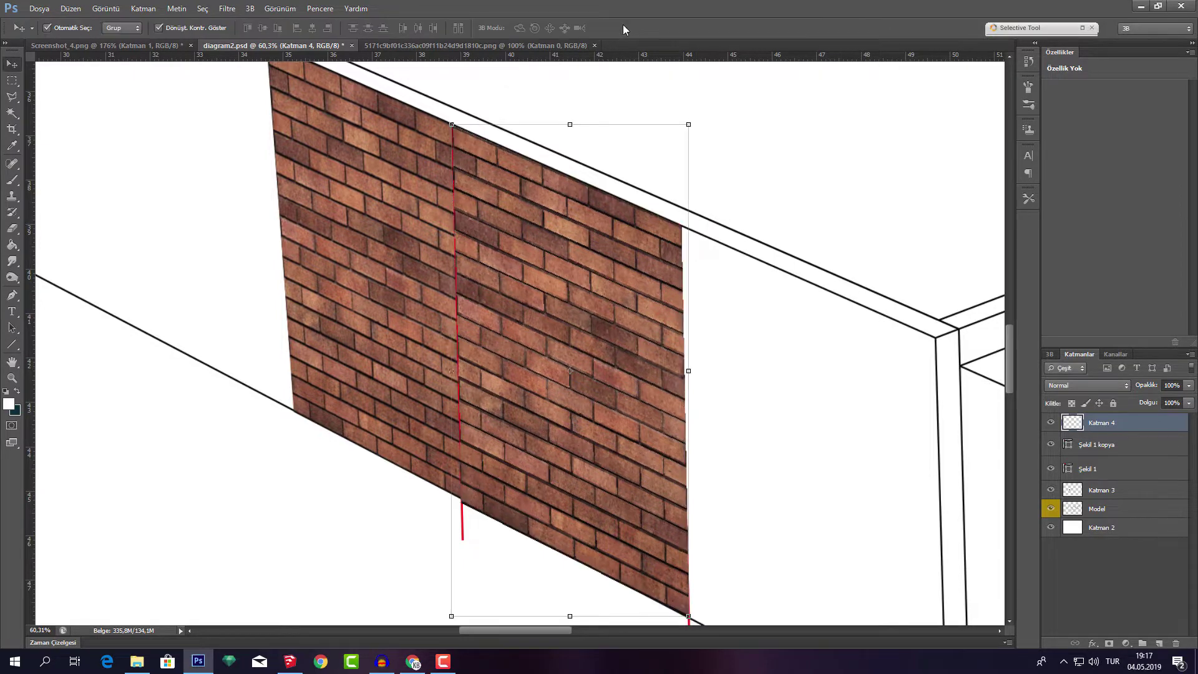
{"action": "scroll", "coordinate": [621, 267], "scroll_direction": "down", "scroll_amount": 5}
{"action": "scroll", "coordinate": [620, 263], "scroll_direction": "down", "scroll_amount": 1}
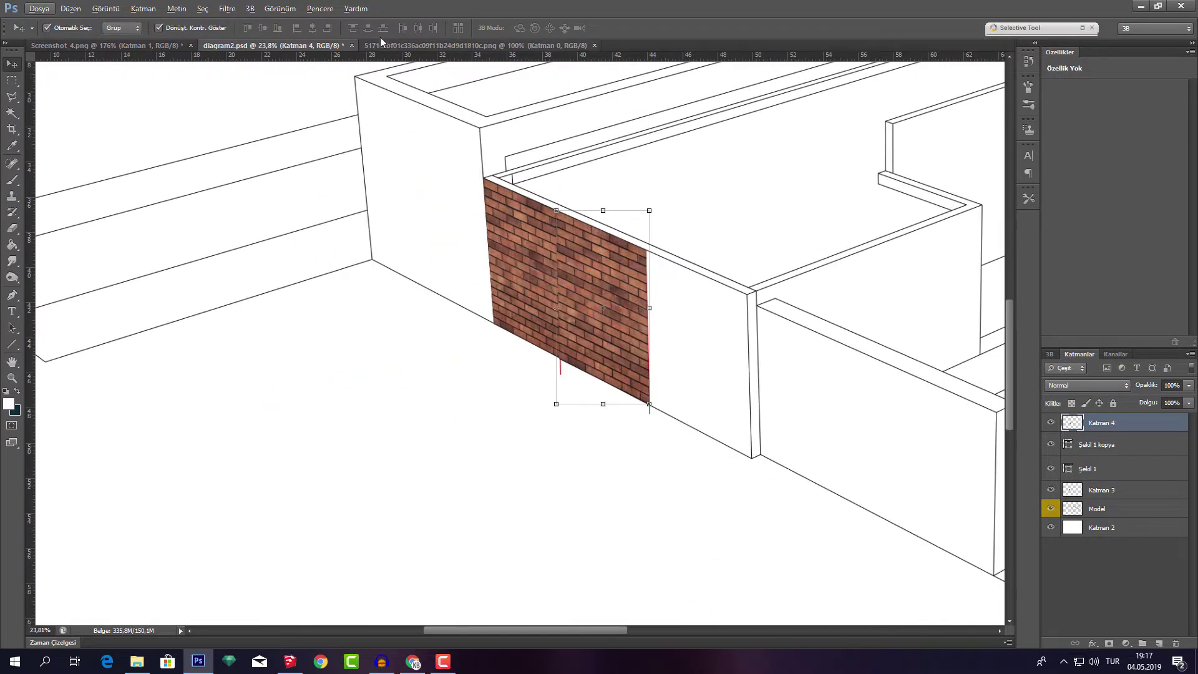
Drop another brick texture copy into the diagram as Katman 5
{"action": "left_click", "coordinate": [424, 43]}
{"action": "mouse_move", "coordinate": [485, 261]}
{"action": "left_mouse_down"}
{"action": "mouse_move", "coordinate": [194, 49]}
{"action": "mouse_move", "coordinate": [594, 405]}
{"action": "left_mouse_up"}
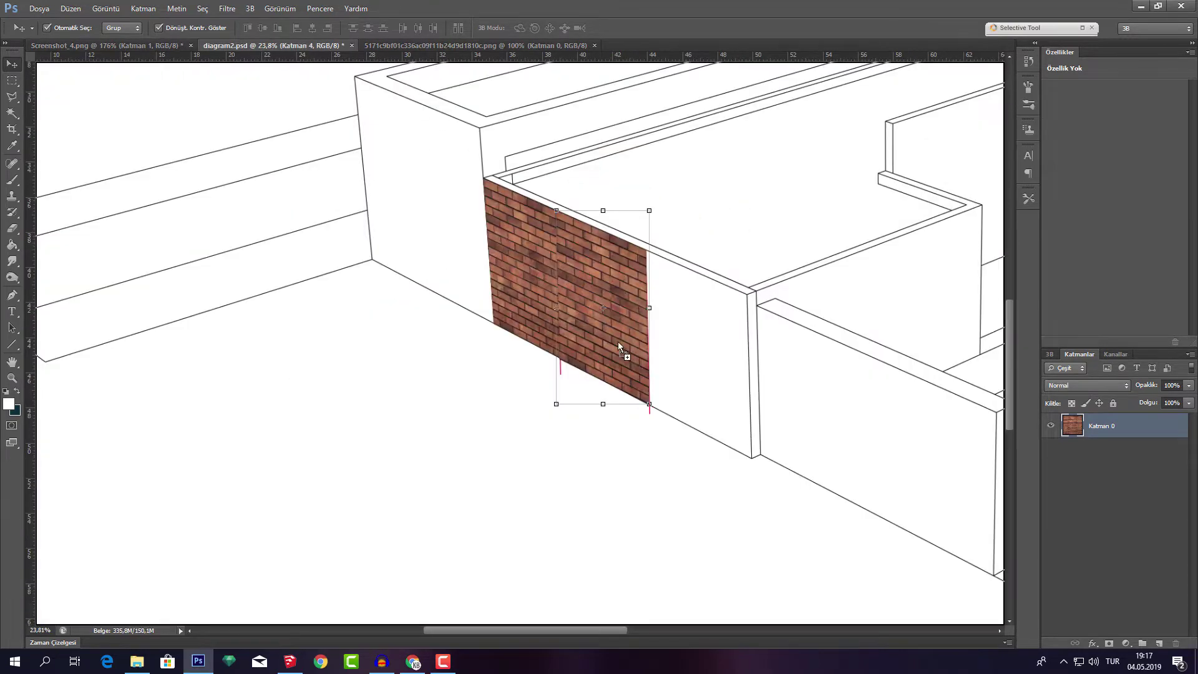
{"action": "left_click_drag", "start_coordinate": [360, 67], "coordinate": [709, 358]}
{"action": "scroll", "coordinate": [728, 373], "scroll_direction": "up", "scroll_amount": 5}
{"action": "scroll", "coordinate": [671, 342], "scroll_direction": "up", "scroll_amount": 2}
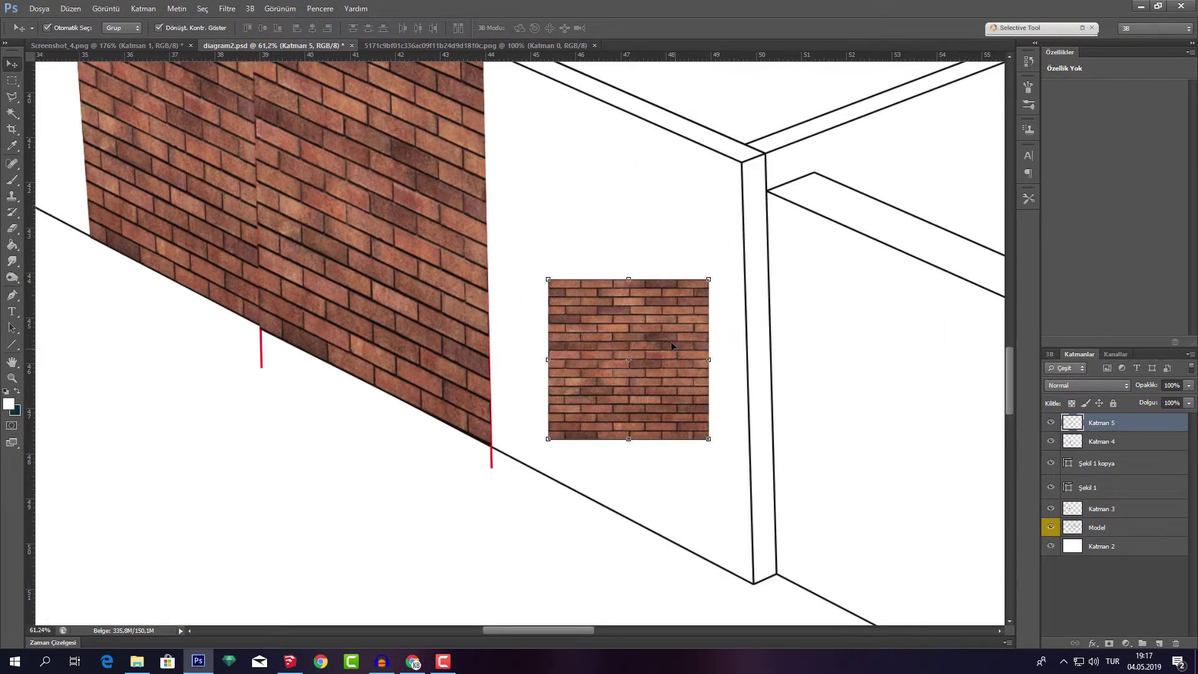
Reshape Katman 5 from the second guide line to the wall's far corners and apply
{"action": "key", "text": "ctrl+t"}
{"action": "left_click_drag", "start_coordinate": [542, 379], "coordinate": [481, 156]}
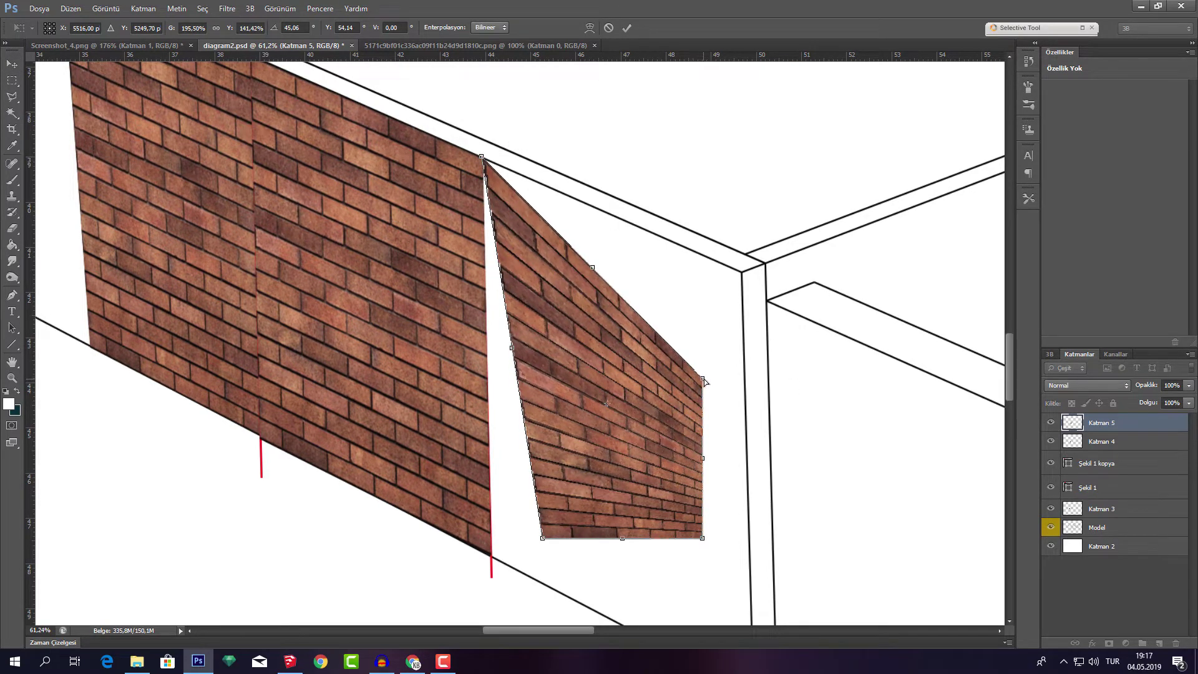
{"action": "left_click_drag", "start_coordinate": [704, 380], "coordinate": [742, 272]}
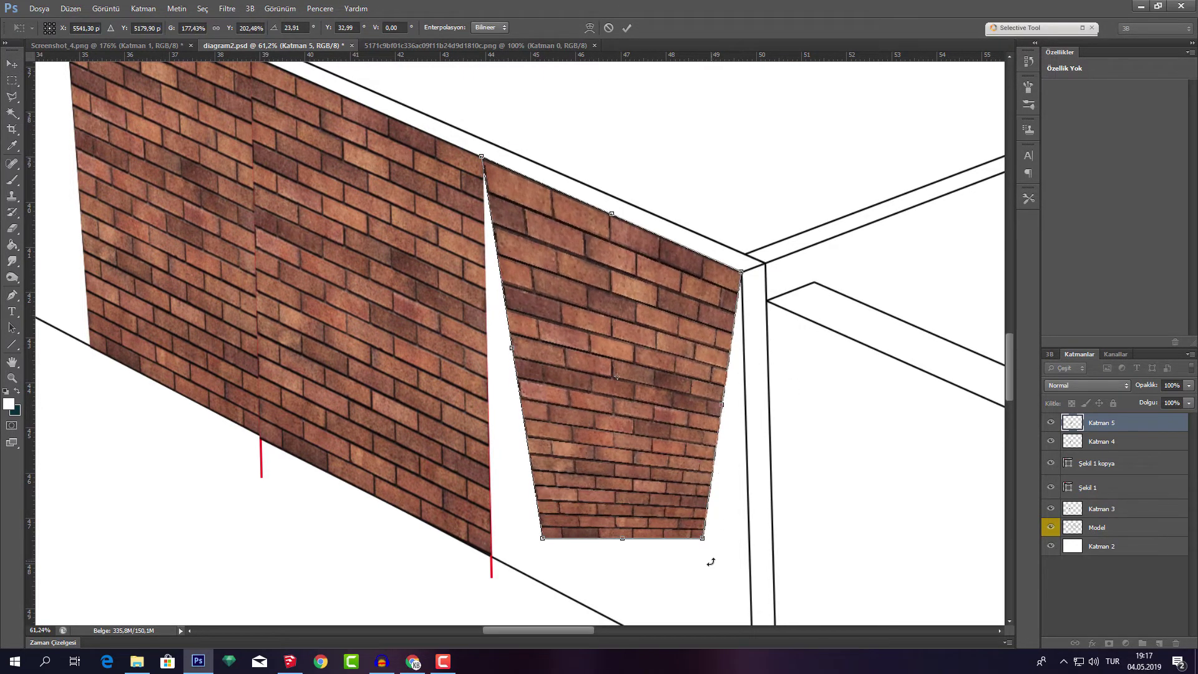
{"action": "scroll", "coordinate": [710, 561], "scroll_direction": "down", "scroll_amount": 3}
{"action": "left_click_drag", "start_coordinate": [708, 428], "coordinate": [754, 575]}
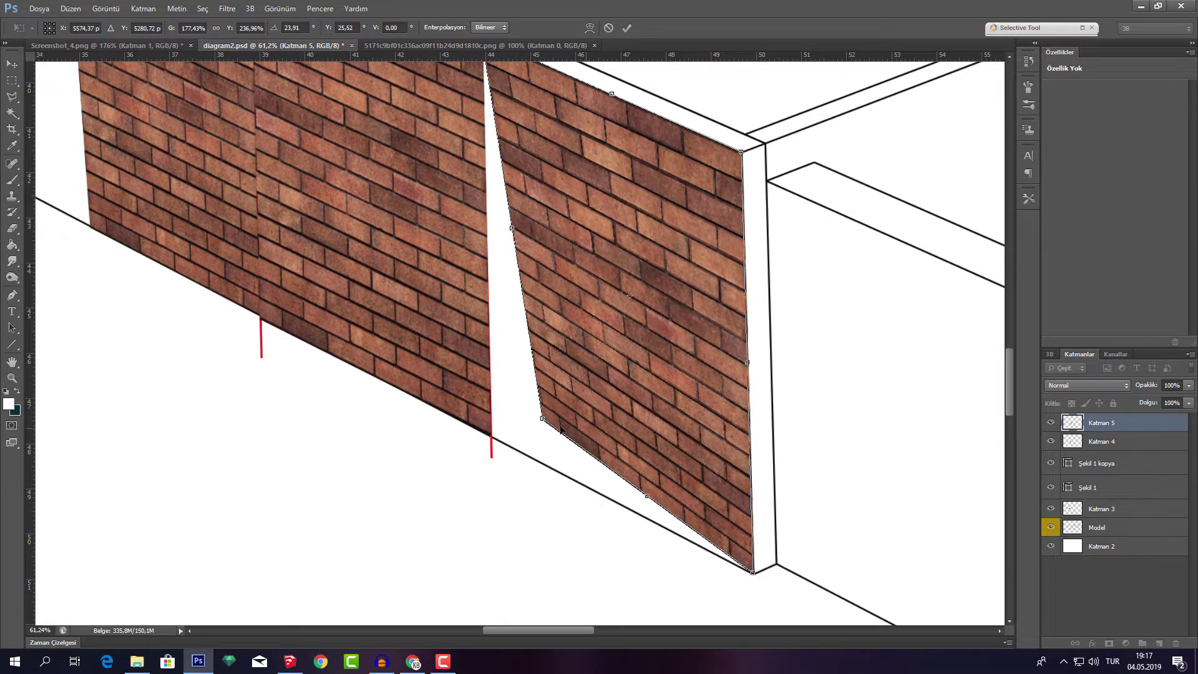
{"action": "left_click_drag", "start_coordinate": [541, 419], "coordinate": [490, 440]}
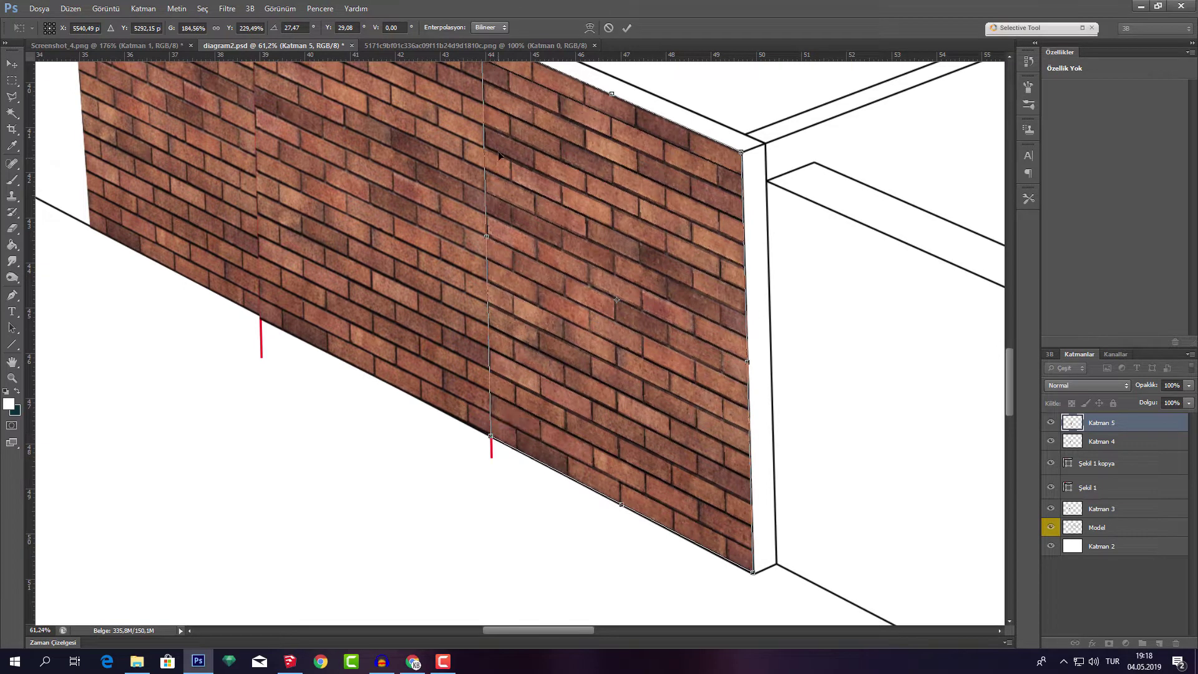
{"action": "scroll", "coordinate": [527, 300], "scroll_direction": "up", "scroll_amount": 2}
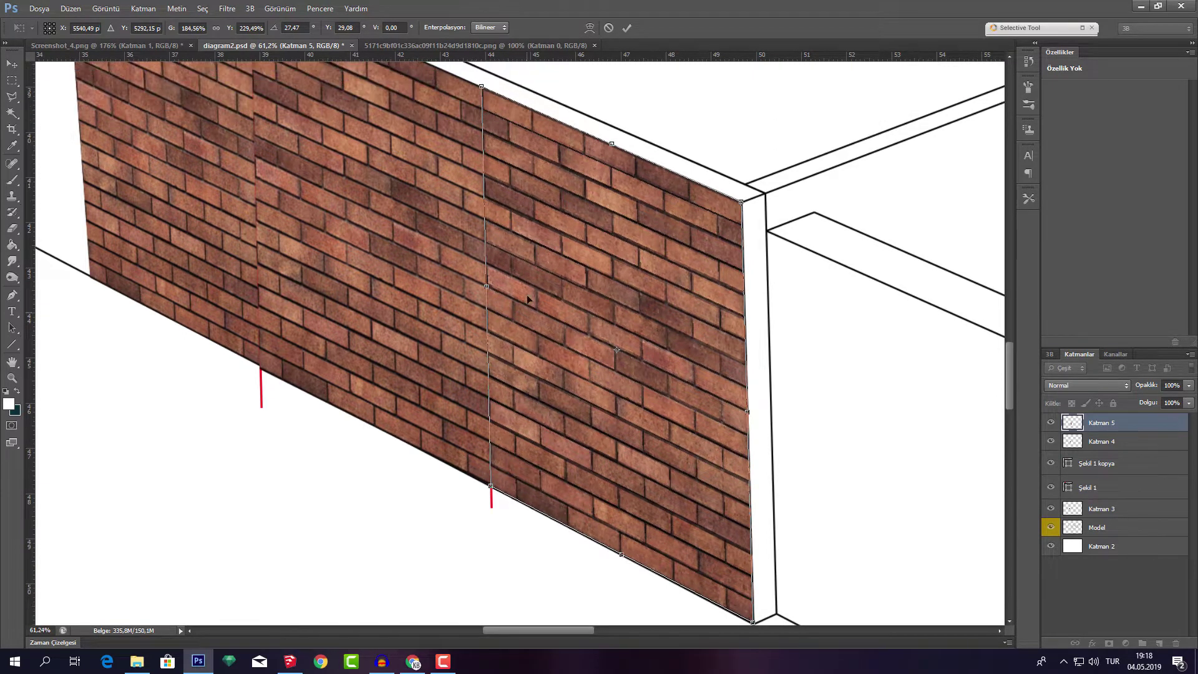
{"action": "left_click", "coordinate": [626, 27]}
Delete both red guide-line shapes under the wall
{"action": "scroll", "coordinate": [538, 212], "scroll_direction": "down", "scroll_amount": 2, "text": "alt"}
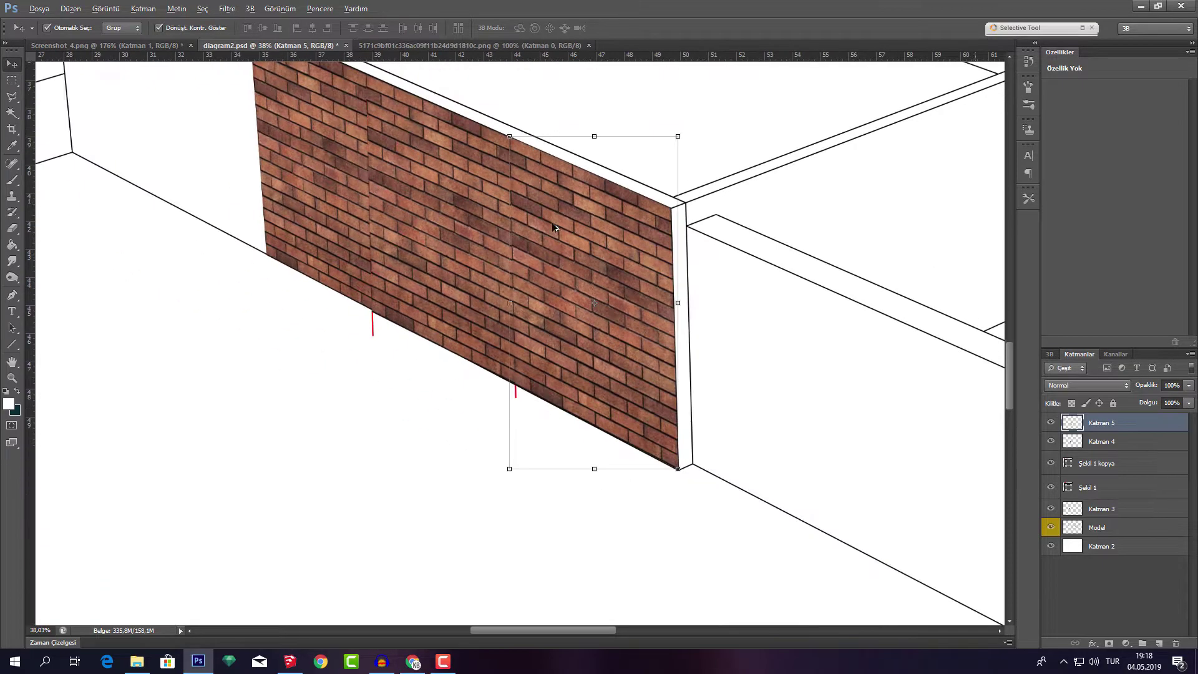
{"action": "scroll", "coordinate": [530, 243], "scroll_direction": "left", "scroll_amount": 5}
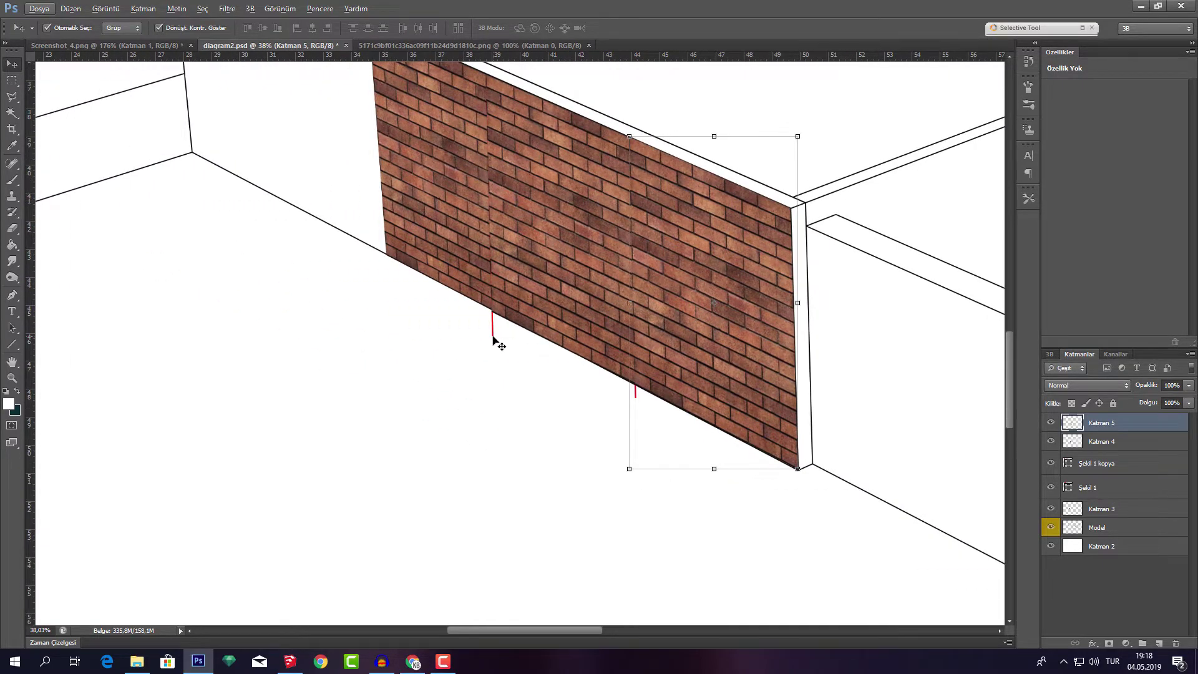
{"action": "left_click", "coordinate": [493, 338]}
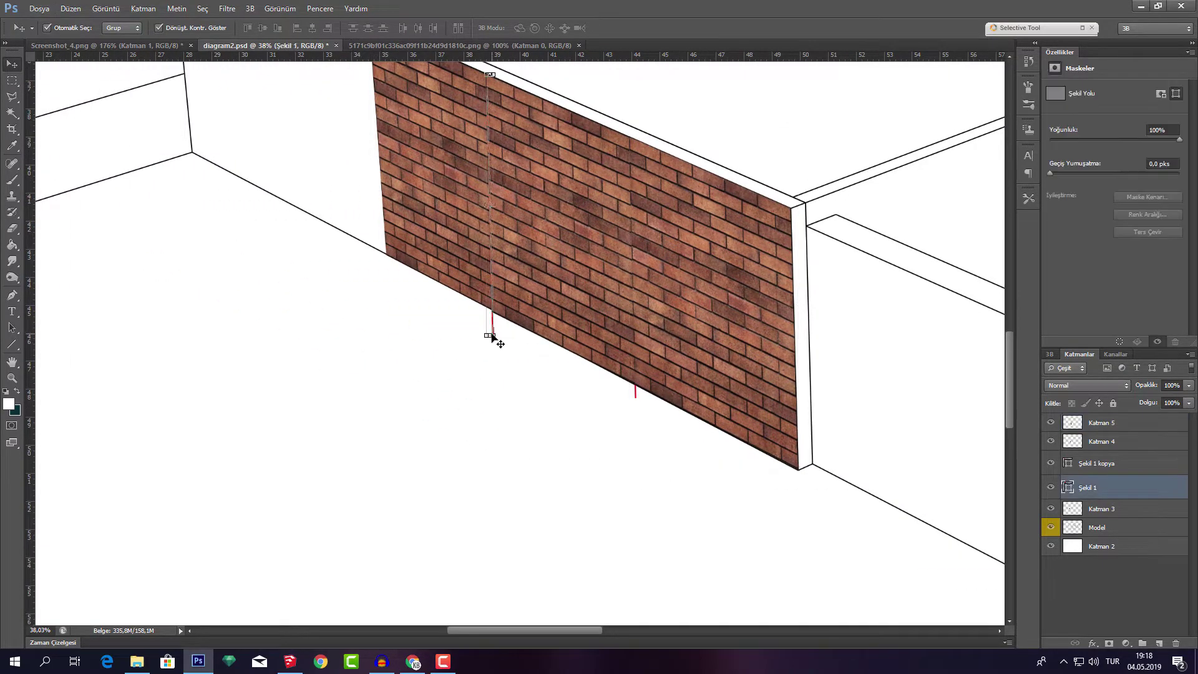
{"action": "key", "text": "Delete"}
{"action": "left_click", "coordinate": [637, 398]}
{"action": "key", "text": "Delete"}
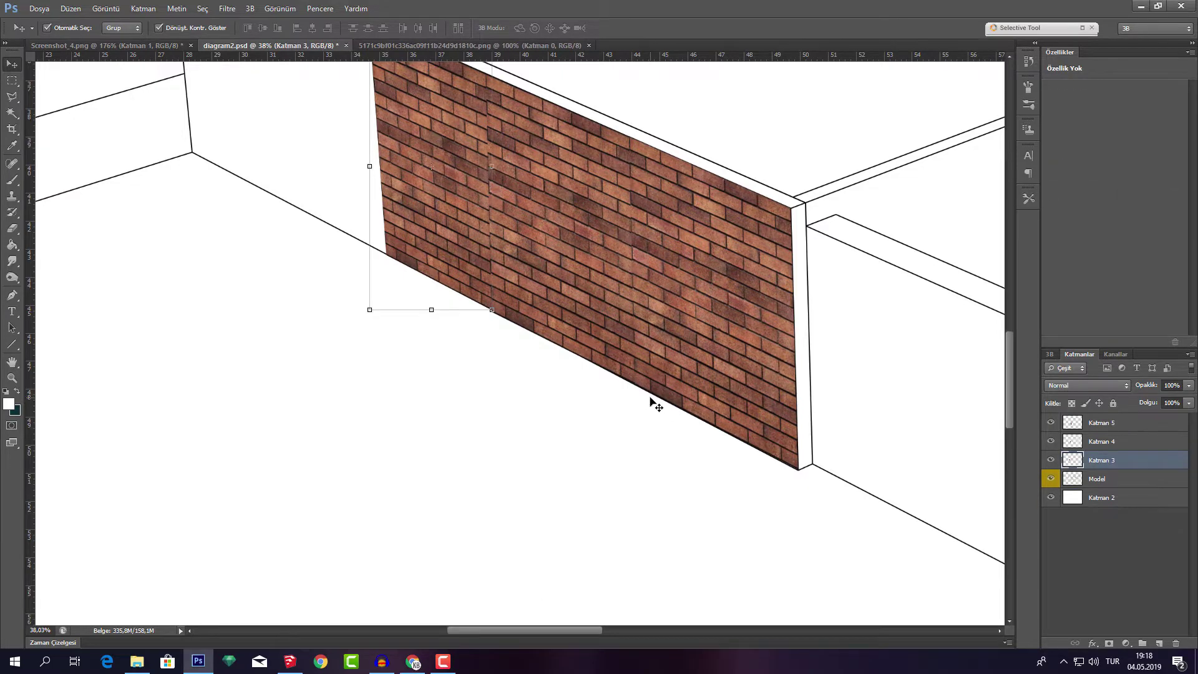
Deselect, then select the right-hand brick panel and pan the view right
{"action": "scroll", "coordinate": [655, 404], "scroll_direction": "down", "scroll_amount": 3}
{"action": "scroll", "coordinate": [642, 396], "scroll_direction": "down", "scroll_amount": 3}
{"action": "left_click", "coordinate": [682, 469]}
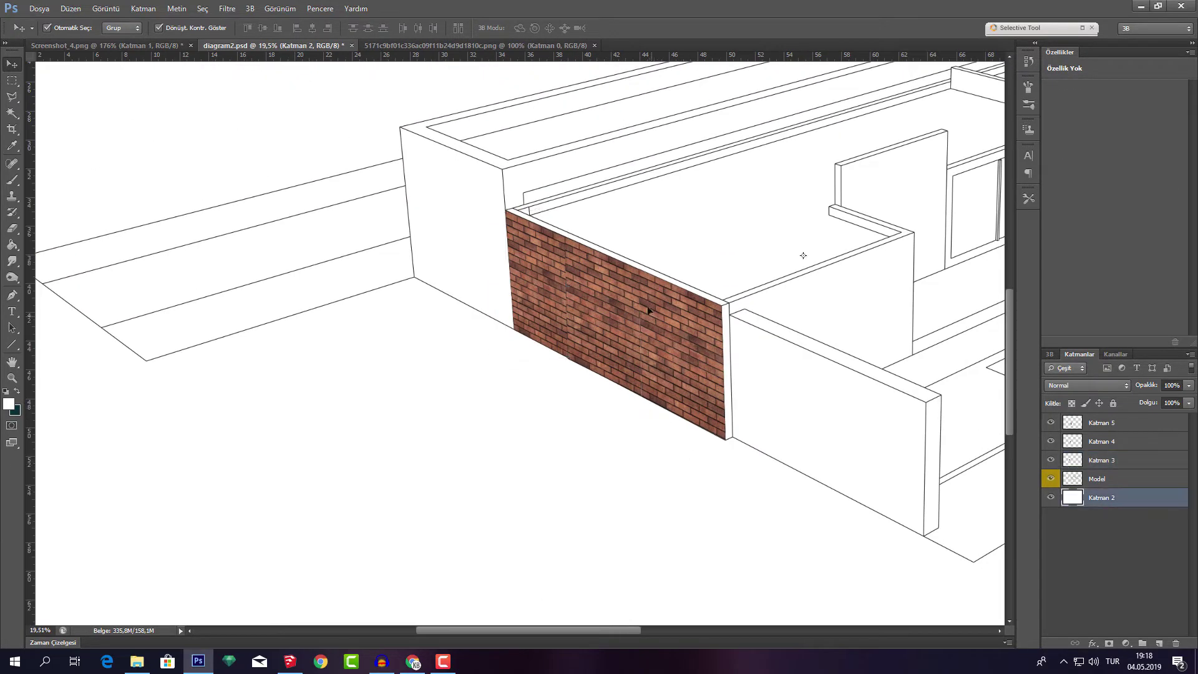
{"action": "scroll", "coordinate": [551, 282], "scroll_direction": "up", "scroll_amount": 3}
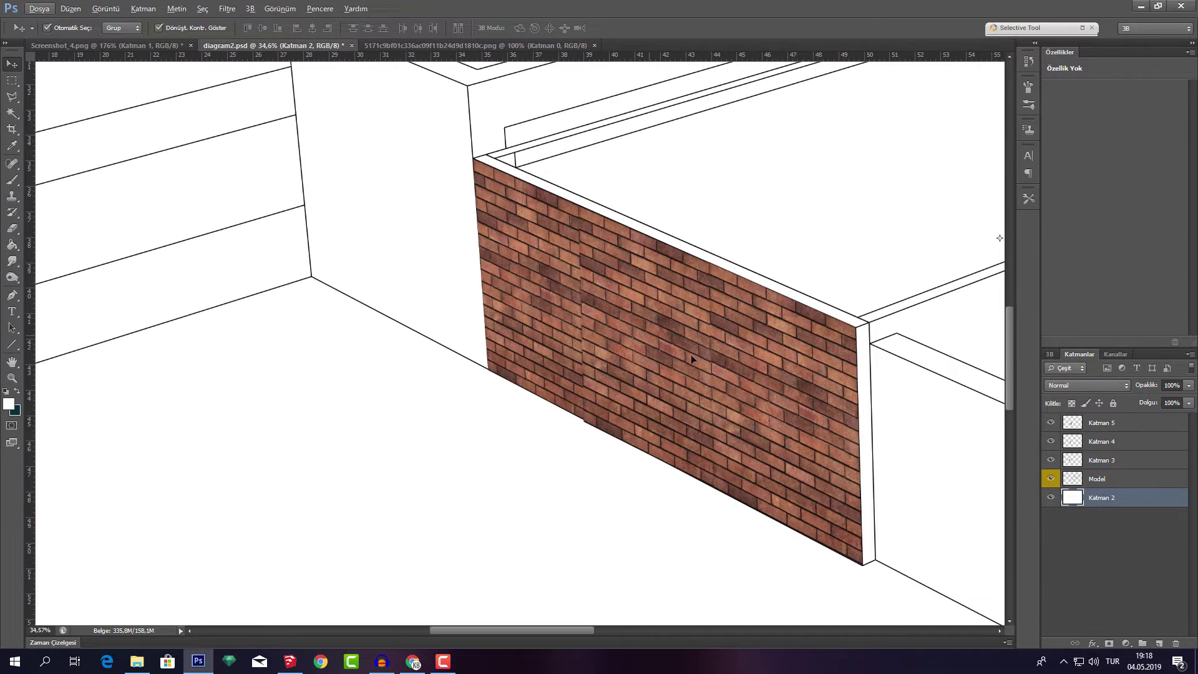
{"action": "left_click", "coordinate": [800, 413]}
{"action": "scroll", "coordinate": [781, 406], "scroll_direction": "down", "scroll_amount": 2}
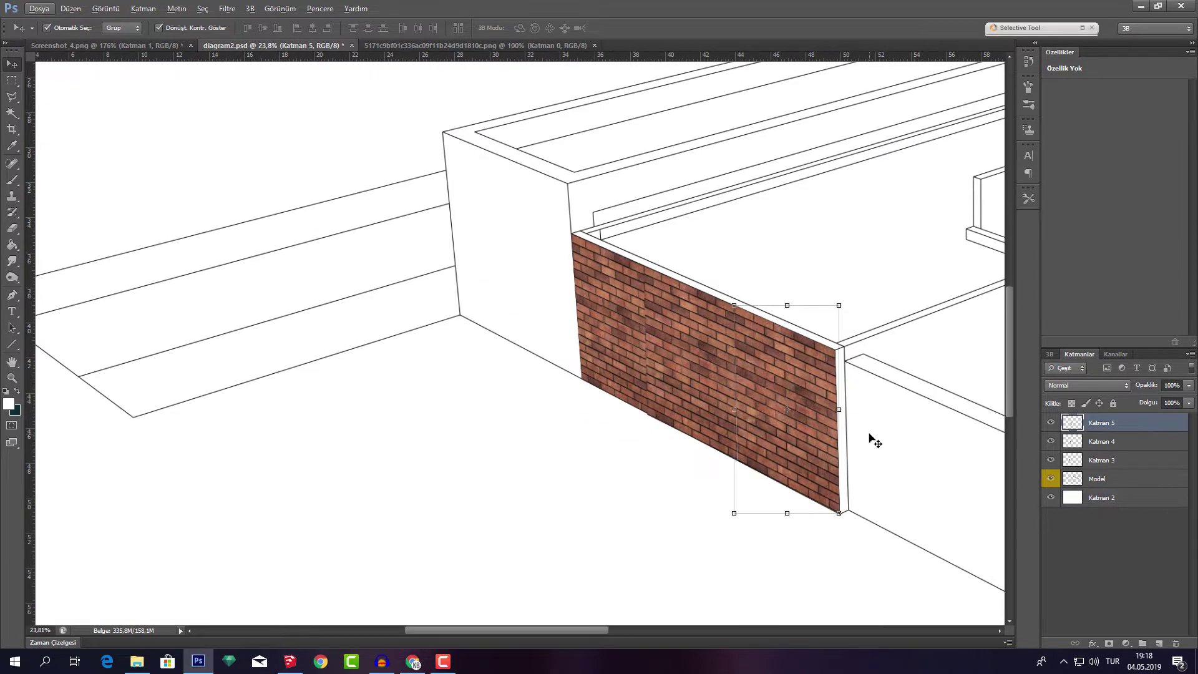
{"action": "scroll", "coordinate": [870, 438], "scroll_direction": "right", "scroll_amount": 2}
{"action": "scroll", "coordinate": [871, 438], "scroll_direction": "right", "scroll_amount": 2}
{"action": "scroll", "coordinate": [871, 440], "scroll_direction": "right", "scroll_amount": 2}
{"action": "scroll", "coordinate": [850, 442], "scroll_direction": "up", "scroll_amount": 1}
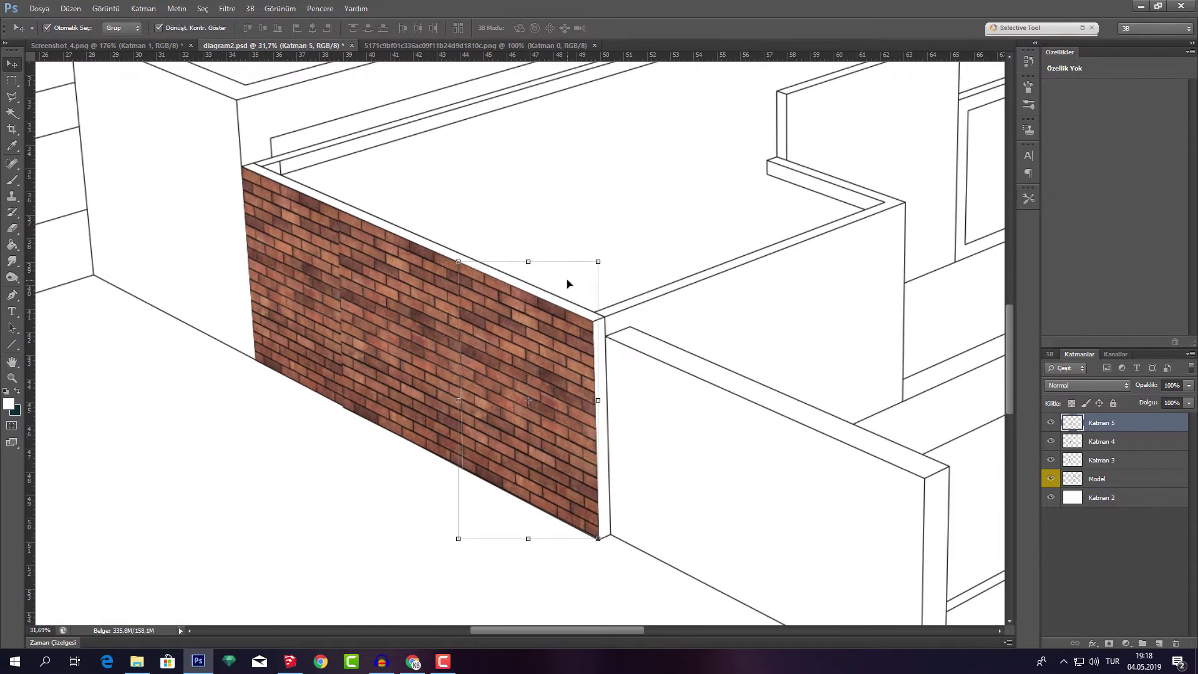
Bring another brick texture copy into the diagram
{"action": "left_click", "coordinate": [429, 46]}
{"action": "mouse_move", "coordinate": [489, 286]}
{"action": "left_mouse_down"}
{"action": "mouse_move", "coordinate": [246, 55]}
{"action": "mouse_move", "coordinate": [601, 375]}
{"action": "mouse_move", "coordinate": [713, 398]}
{"action": "mouse_move", "coordinate": [711, 365]}
{"action": "left_mouse_up"}
{"action": "scroll", "coordinate": [602, 374], "scroll_direction": "up", "scroll_amount": 3}
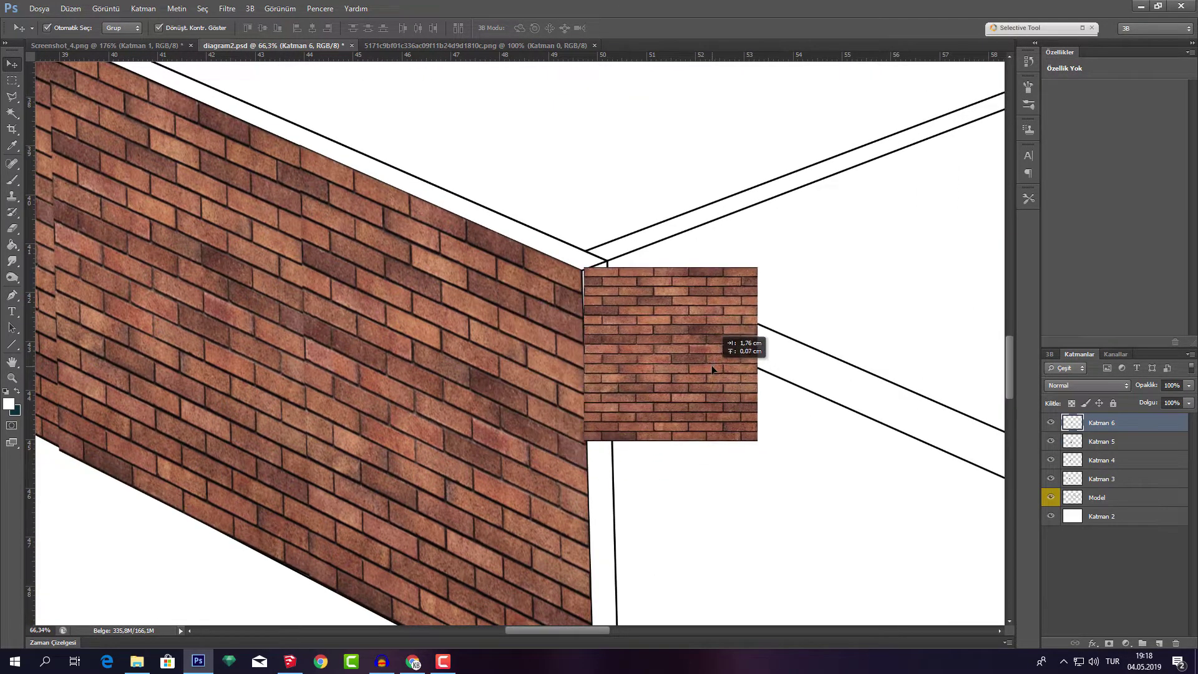
Distort the new brick square onto the wall's right-hand side face and apply
{"action": "key", "text": "ctrl+t"}
{"action": "left_click_drag", "start_coordinate": [754, 268], "coordinate": [736, 218]}
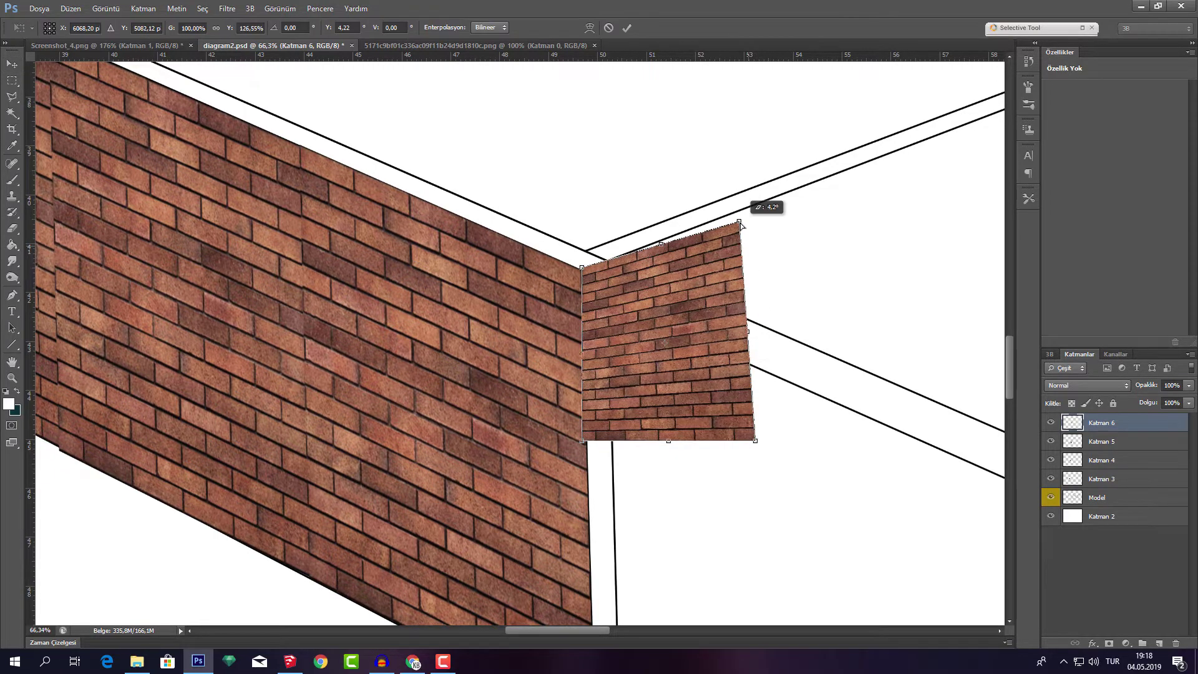
{"action": "mouse_move", "coordinate": [754, 441]}
{"action": "left_mouse_down"}
{"action": "mouse_move", "coordinate": [750, 384]}
{"action": "mouse_move", "coordinate": [771, 435]}
{"action": "left_mouse_up"}
{"action": "scroll", "coordinate": [582, 257], "scroll_direction": "down", "scroll_amount": 5}
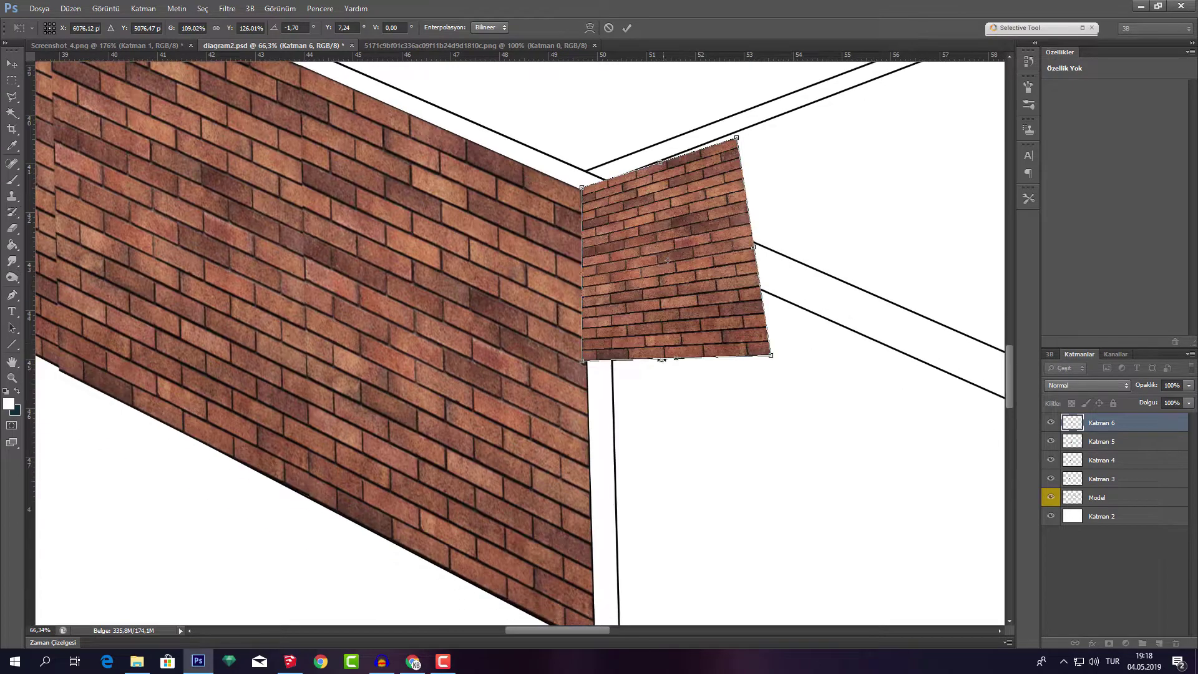
{"action": "left_click_drag", "start_coordinate": [583, 257], "coordinate": [612, 531]}
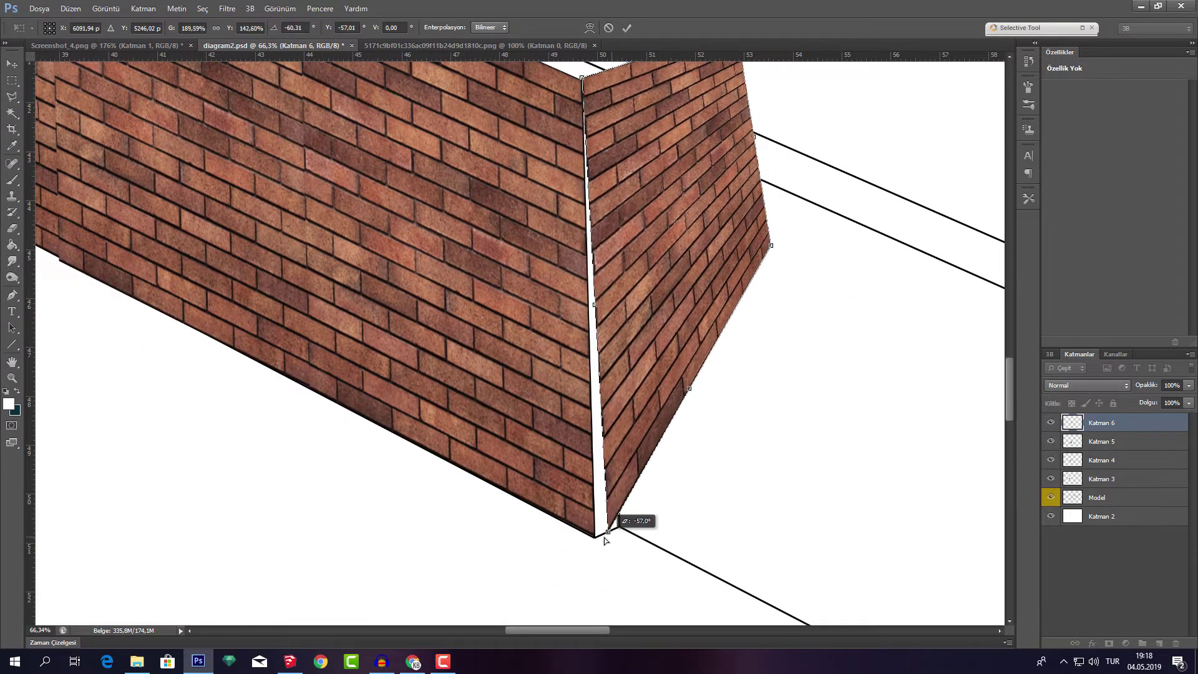
{"action": "mouse_move", "coordinate": [771, 245]}
{"action": "left_mouse_down"}
{"action": "mouse_move", "coordinate": [802, 444]}
{"action": "mouse_move", "coordinate": [791, 459]}
{"action": "mouse_move", "coordinate": [729, 460]}
{"action": "mouse_move", "coordinate": [735, 480]}
{"action": "mouse_move", "coordinate": [767, 456]}
{"action": "left_mouse_up"}
{"action": "scroll", "coordinate": [758, 413], "scroll_direction": "up", "scroll_amount": 2}
{"action": "scroll", "coordinate": [758, 413], "scroll_direction": "up", "scroll_amount": 1}
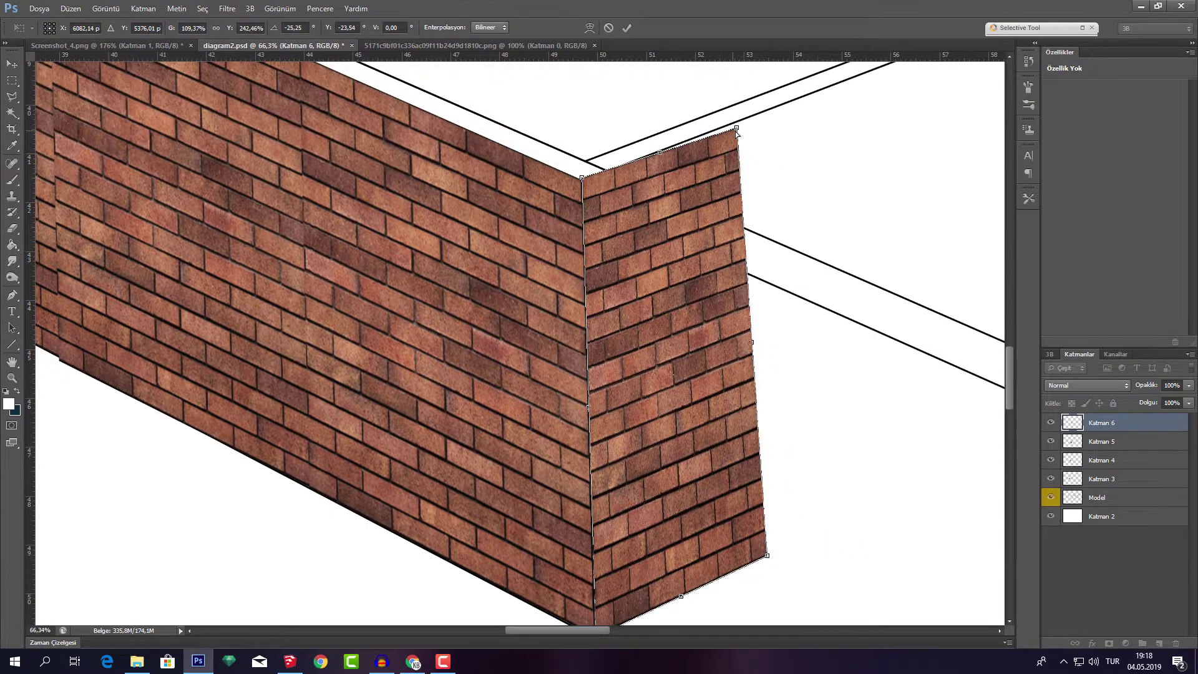
{"action": "mouse_move", "coordinate": [740, 162]}
{"action": "left_mouse_down"}
{"action": "mouse_move", "coordinate": [792, 121]}
{"action": "mouse_move", "coordinate": [793, 146]}
{"action": "mouse_move", "coordinate": [792, 104]}
{"action": "left_mouse_up"}
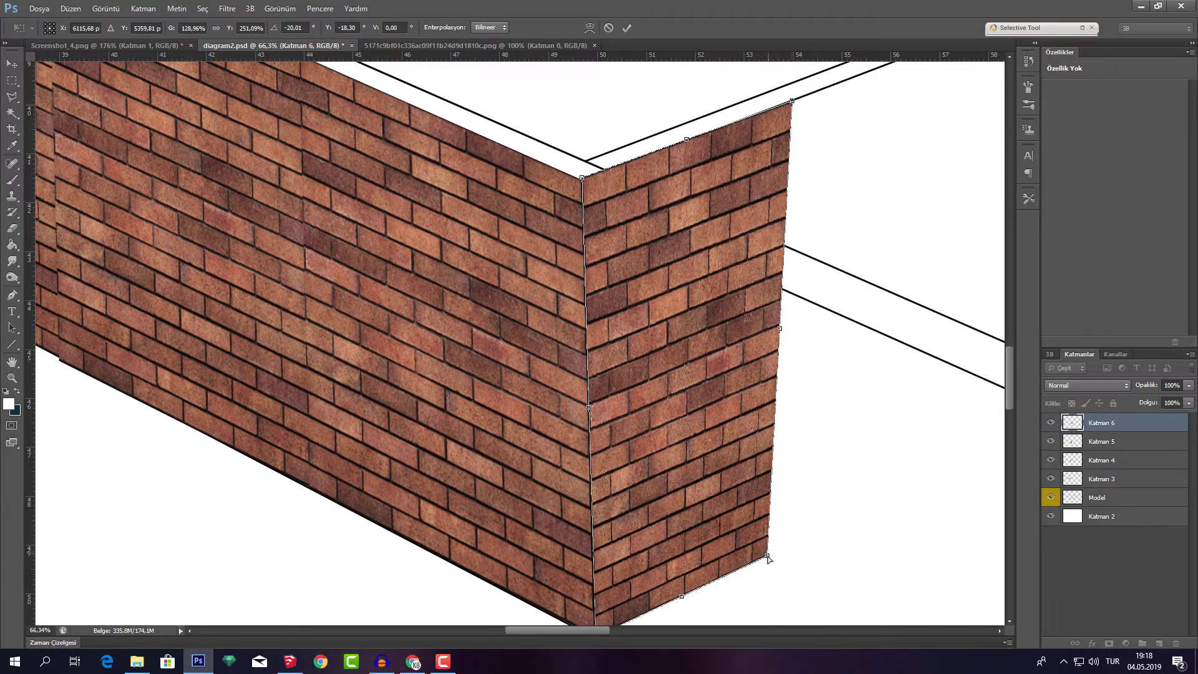
{"action": "mouse_move", "coordinate": [768, 557]}
{"action": "left_mouse_down"}
{"action": "mouse_move", "coordinate": [793, 535]}
{"action": "mouse_move", "coordinate": [781, 542]}
{"action": "left_mouse_up"}
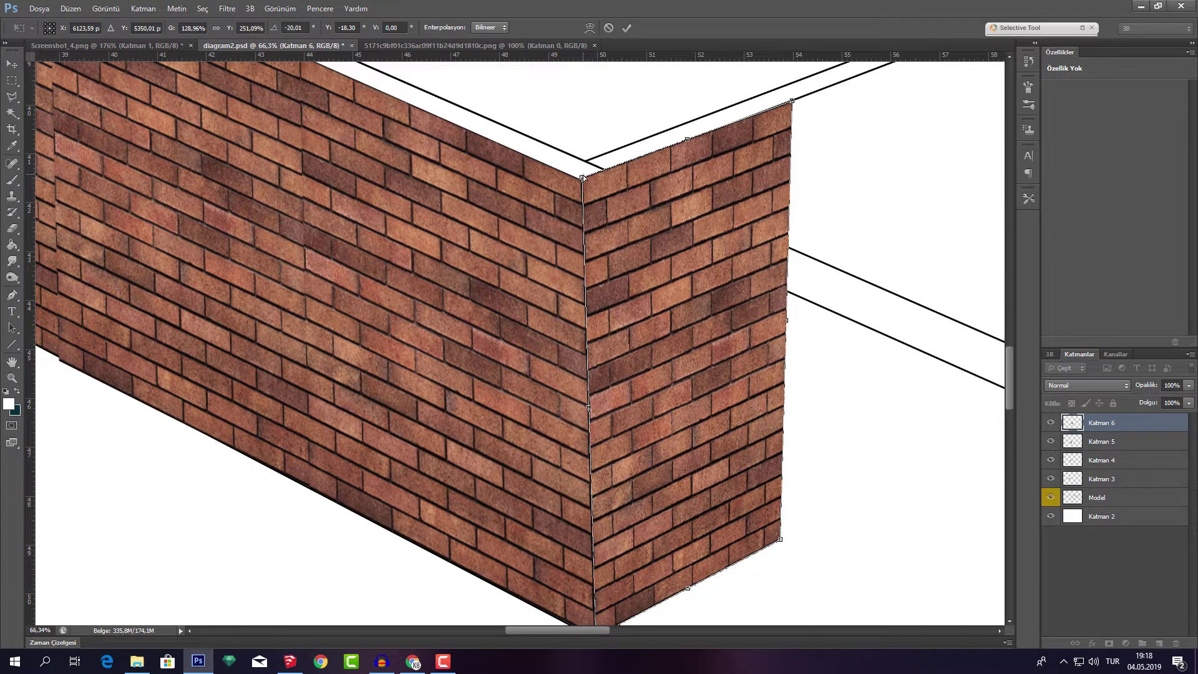
{"action": "left_click", "coordinate": [625, 28]}
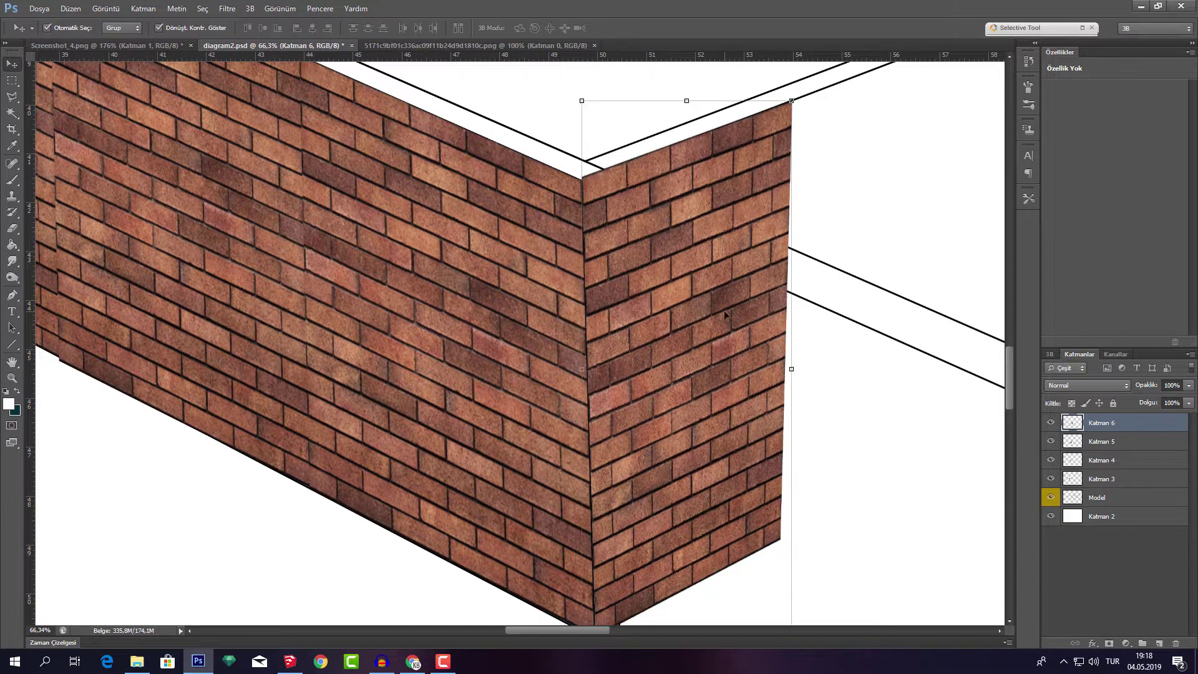
Make Katman 6 semi-transparent and outline the brick overhang past the wall end
{"action": "scroll", "coordinate": [724, 310], "scroll_direction": "down", "scroll_amount": 1}
{"action": "left_click", "coordinate": [1188, 386]}
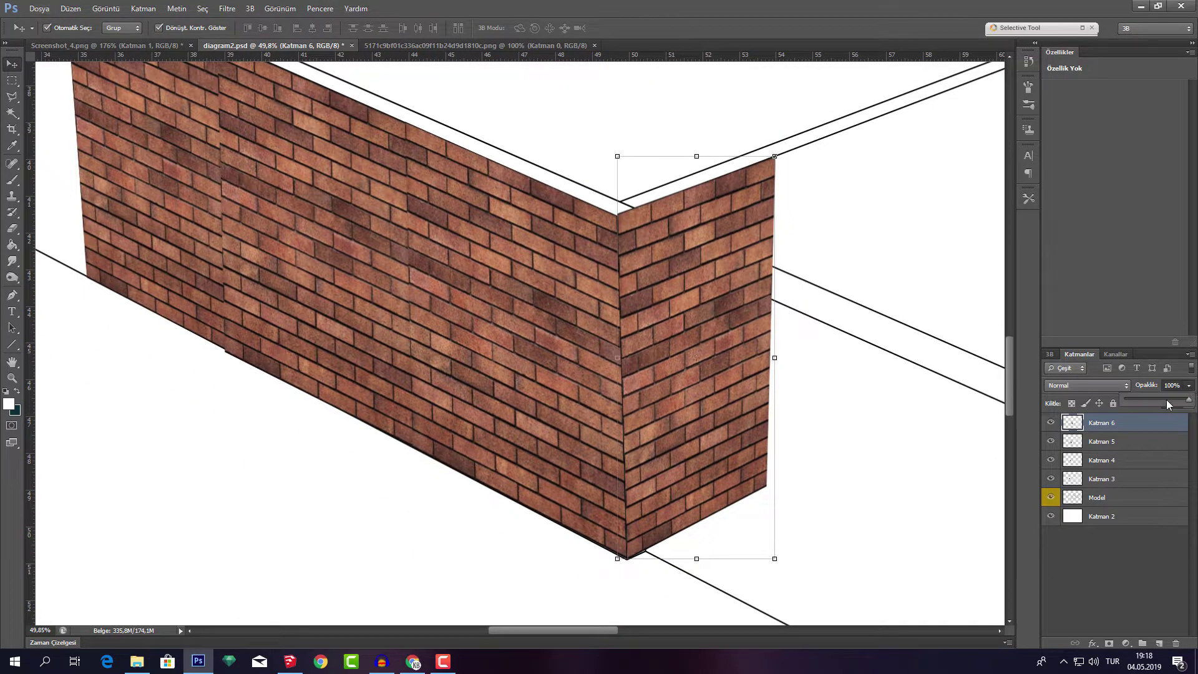
{"action": "left_click_drag", "start_coordinate": [1185, 399], "coordinate": [1064, 391]}
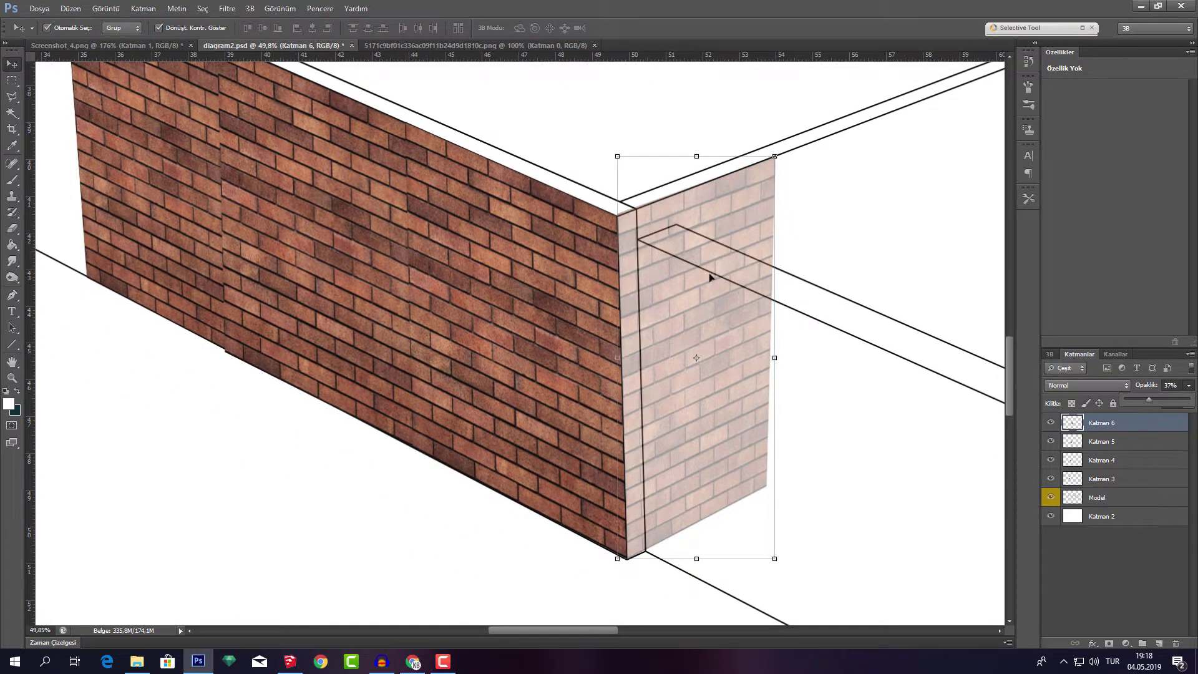
{"action": "key", "text": "l"}
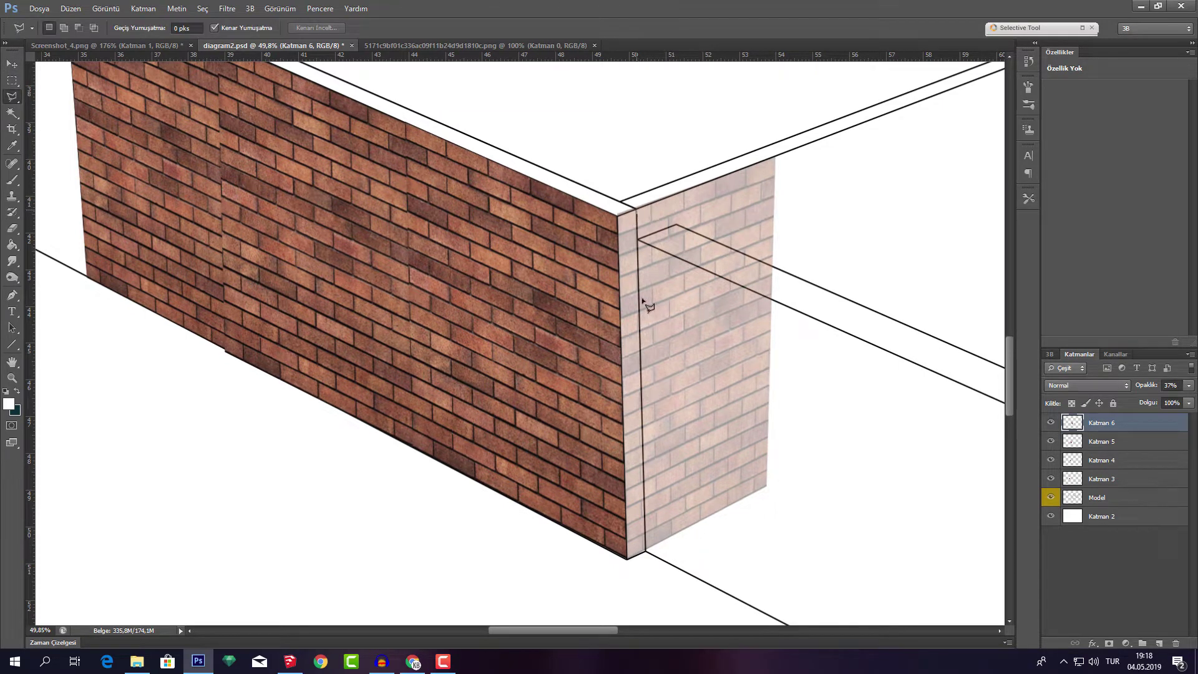
{"action": "left_click", "coordinate": [642, 300]}
{"action": "left_click", "coordinate": [644, 574]}
{"action": "left_click", "coordinate": [849, 545]}
{"action": "left_click", "coordinate": [868, 491]}
{"action": "left_click", "coordinate": [868, 220]}
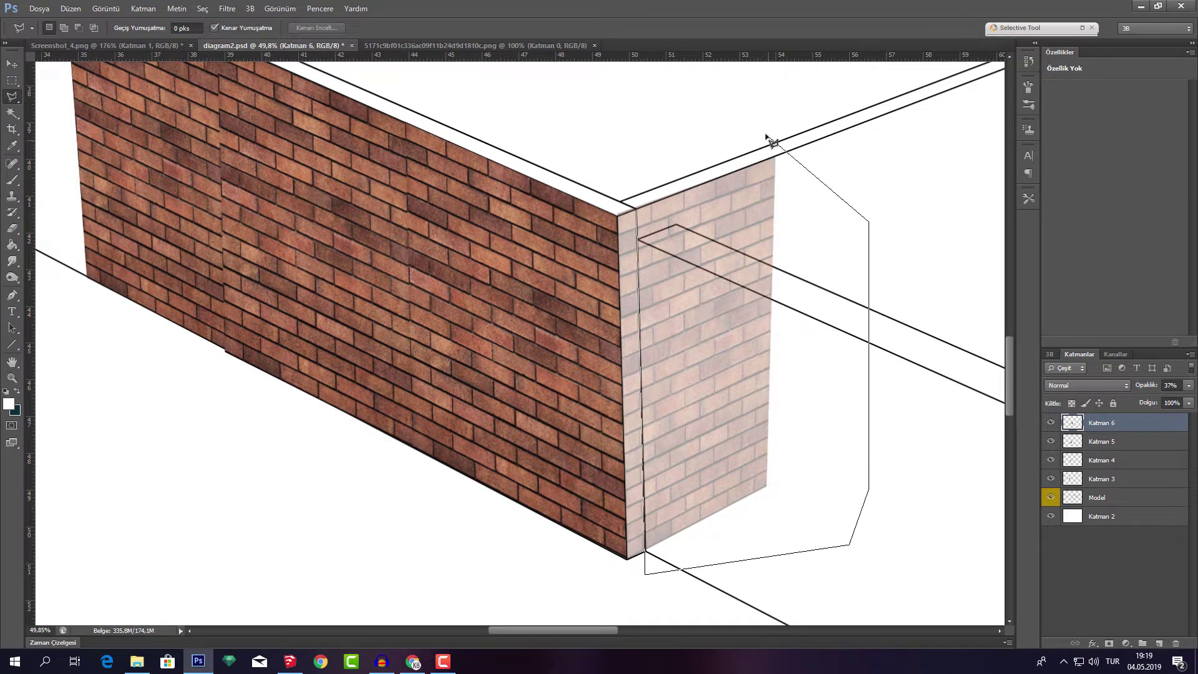
{"action": "left_click", "coordinate": [752, 132]}
{"action": "double_click", "coordinate": [684, 132]}
Remove the overhang, restore Katman 6 to full opacity and nudge it down slightly
{"action": "left_click", "coordinate": [730, 183]}
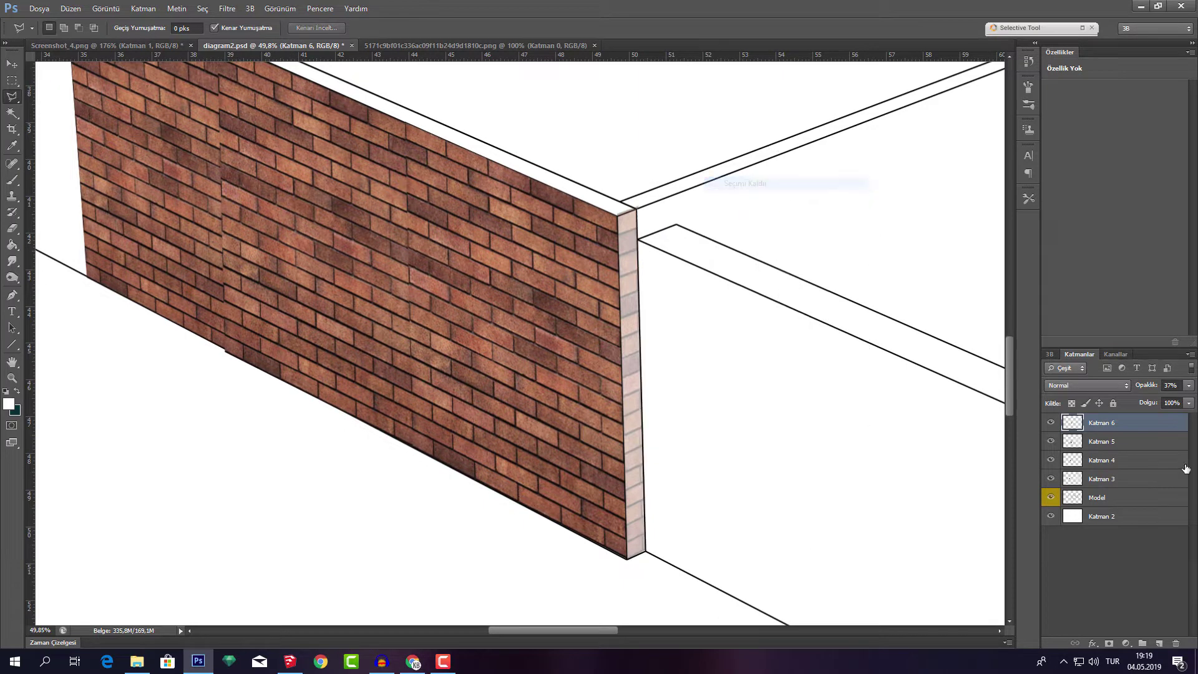
{"action": "left_click", "coordinate": [1189, 385]}
{"action": "left_click_drag", "start_coordinate": [1157, 400], "coordinate": [1168, 403]}
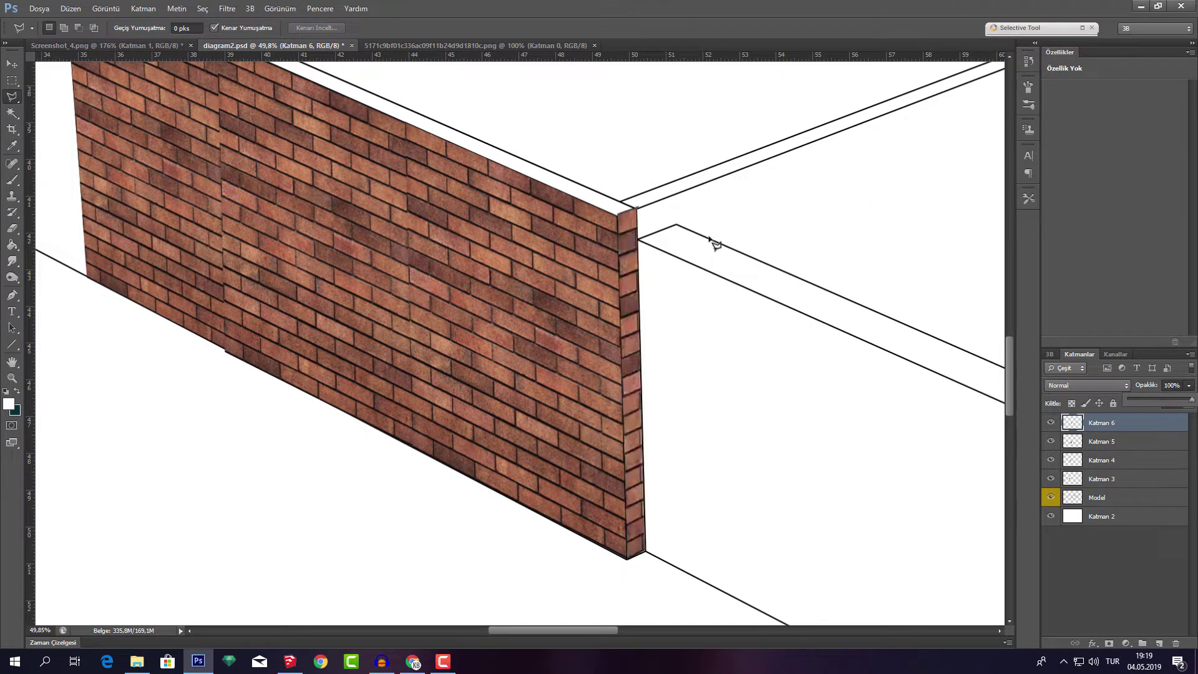
{"action": "key", "text": "v"}
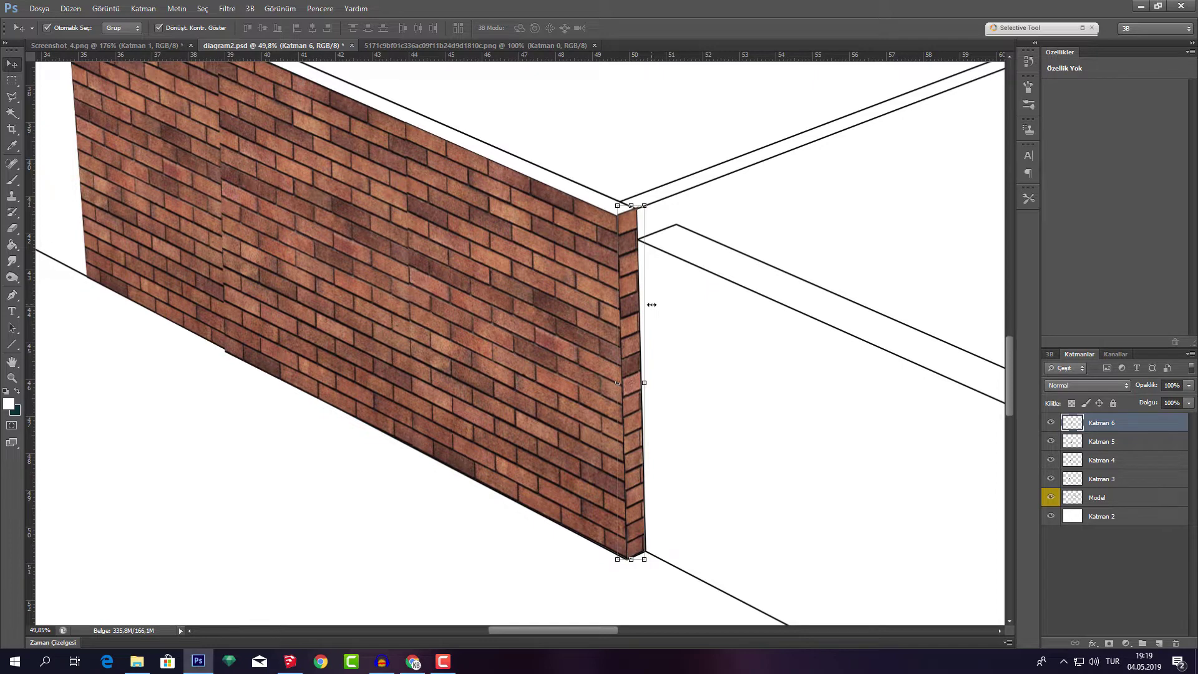
{"action": "left_click", "coordinate": [717, 287]}
{"action": "left_click", "coordinate": [630, 315]}
{"action": "key", "text": "Down"}
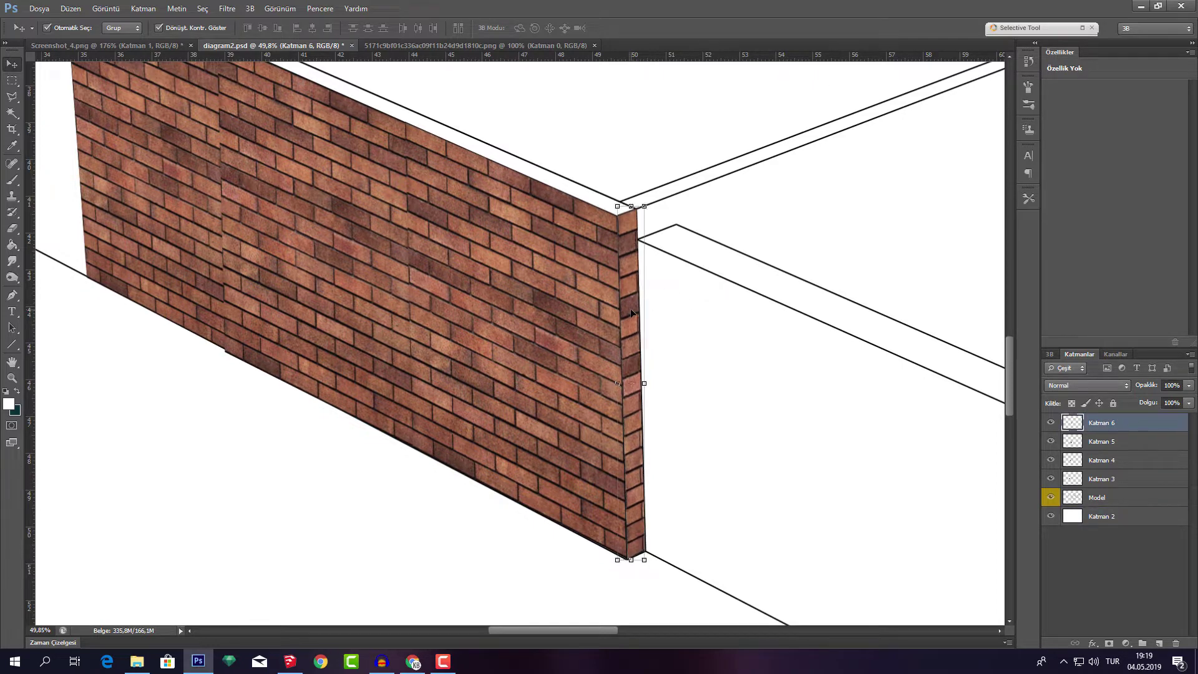
{"action": "left_click", "coordinate": [718, 267]}
{"action": "scroll", "coordinate": [708, 275], "scroll_direction": "down", "scroll_amount": 3}
Deselect the background layer and drag another brick texture copy into the diagram
{"action": "scroll", "coordinate": [708, 275], "scroll_direction": "down", "scroll_amount": 3}
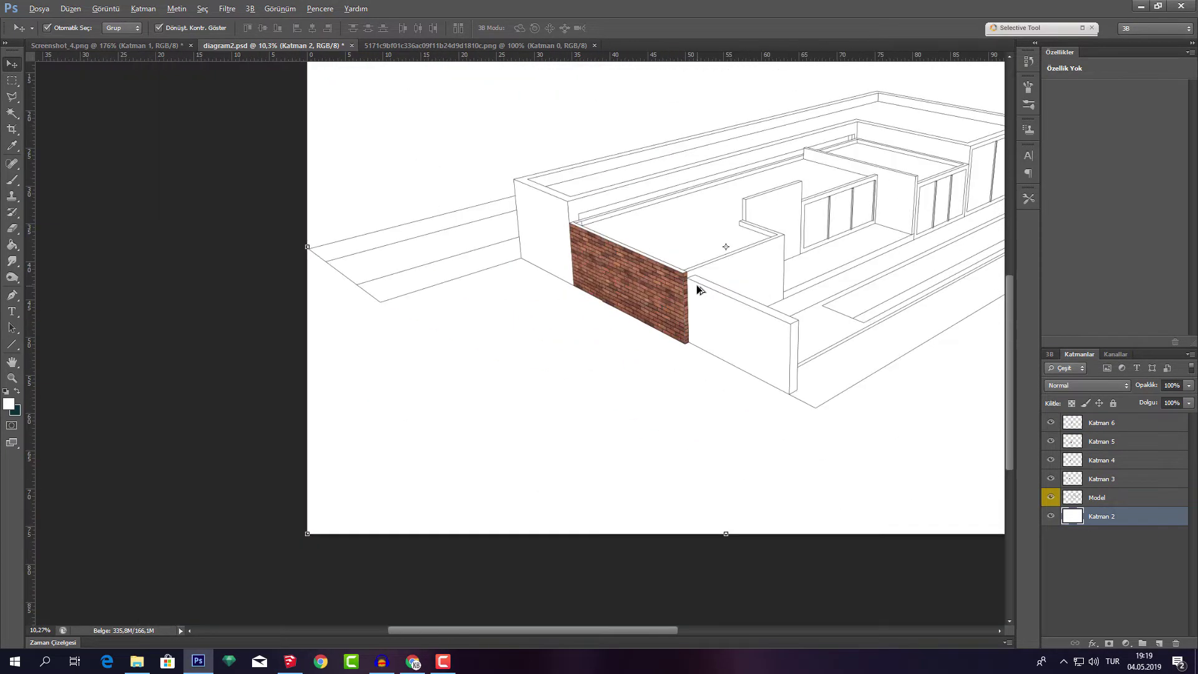
{"action": "left_click", "coordinate": [115, 337]}
{"action": "scroll", "coordinate": [452, 359], "scroll_direction": "up", "scroll_amount": 2}
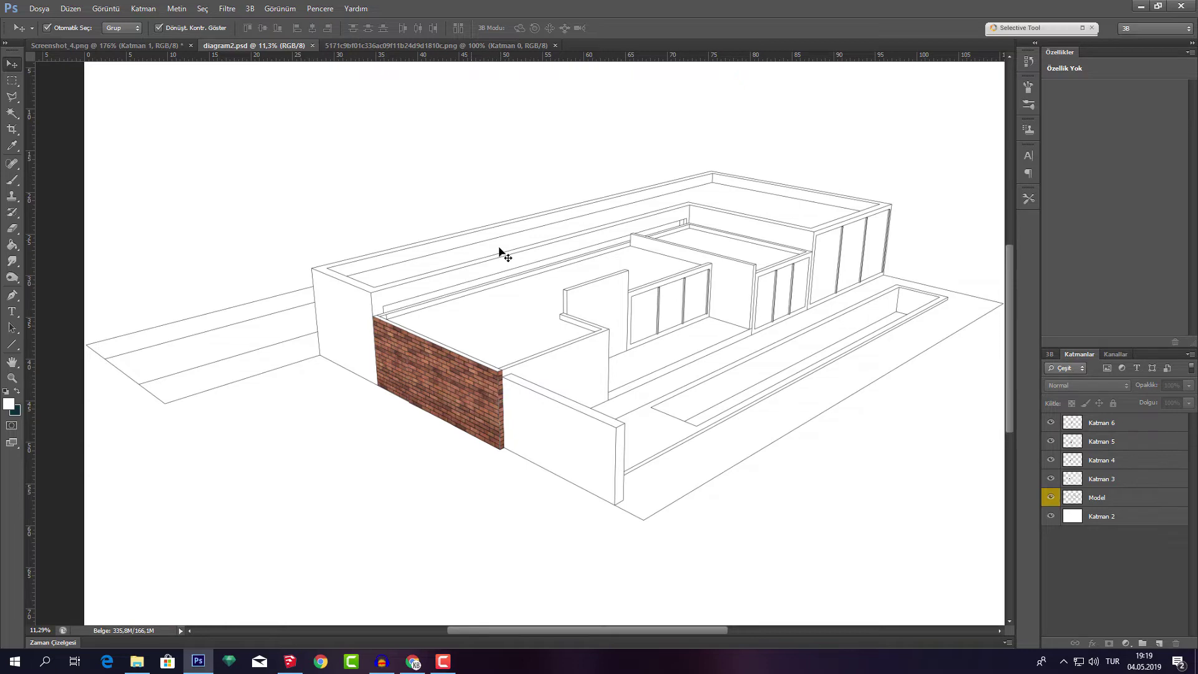
{"action": "left_click", "coordinate": [363, 45]}
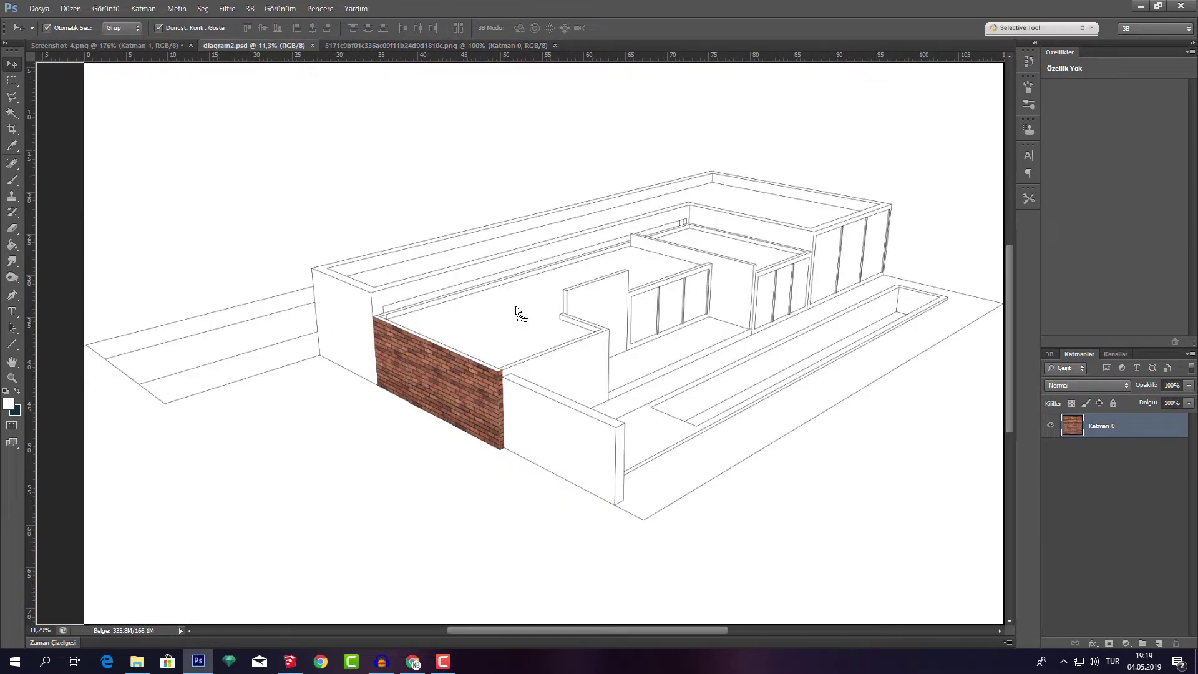
{"action": "left_click_drag", "start_coordinate": [270, 43], "coordinate": [552, 447]}
{"action": "scroll", "coordinate": [558, 458], "scroll_direction": "up", "scroll_amount": 1}
{"action": "scroll", "coordinate": [561, 463], "scroll_direction": "up", "scroll_amount": 3}
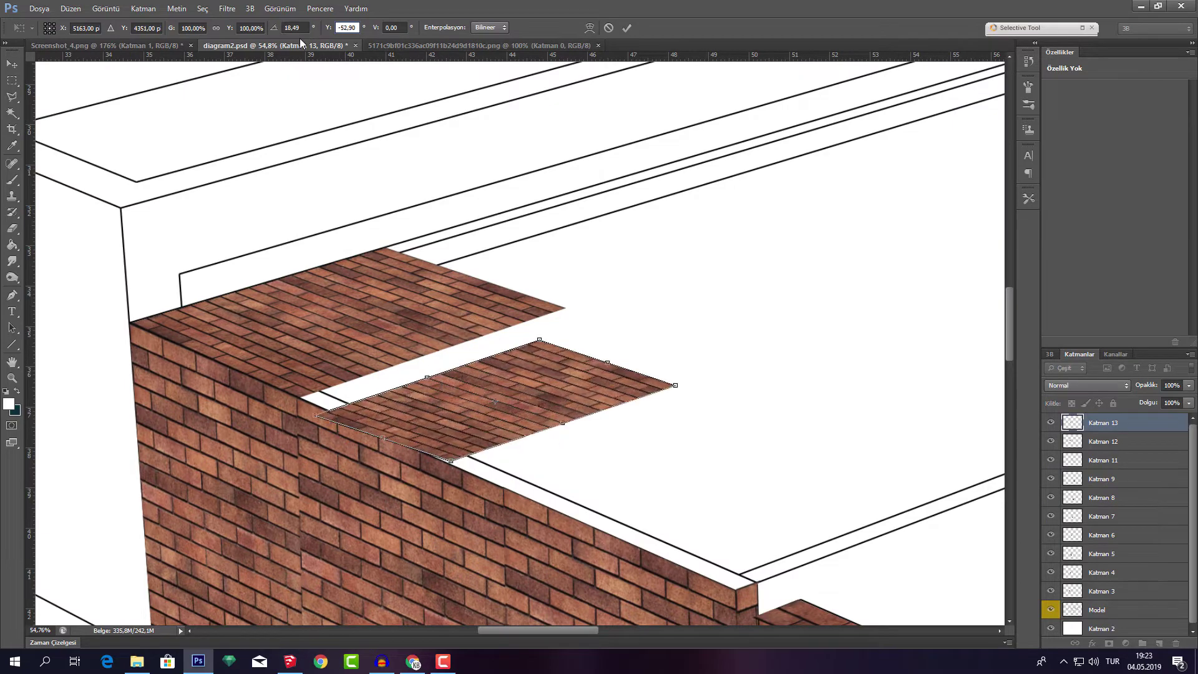
Stretch the brick plane across the parapet top and further to the right
{"action": "left_click_drag", "start_coordinate": [316, 415], "coordinate": [300, 395]}
{"action": "left_click_drag", "start_coordinate": [675, 384], "coordinate": [751, 368]}
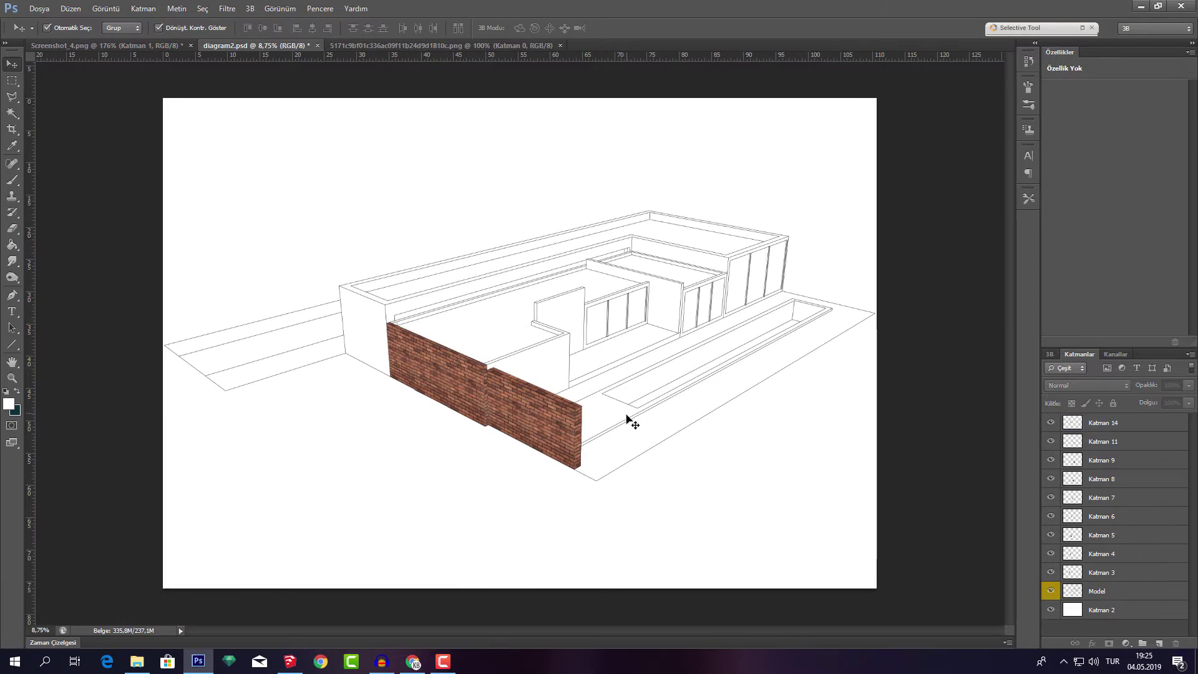
{"action": "scroll", "coordinate": [605, 334], "scroll_direction": "up", "scroll_amount": 1}
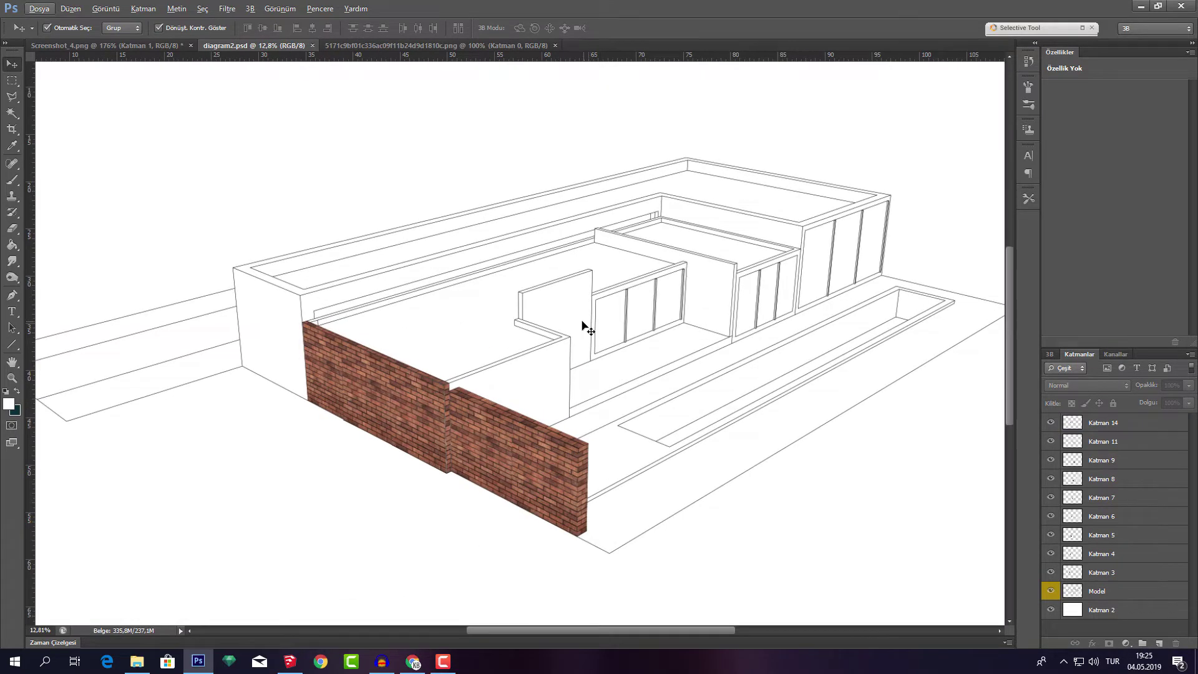
Check the reference axonometric image, return to diagram2.psd, and bring up the pafta örnekleri folder
{"action": "left_click", "coordinate": [164, 45]}
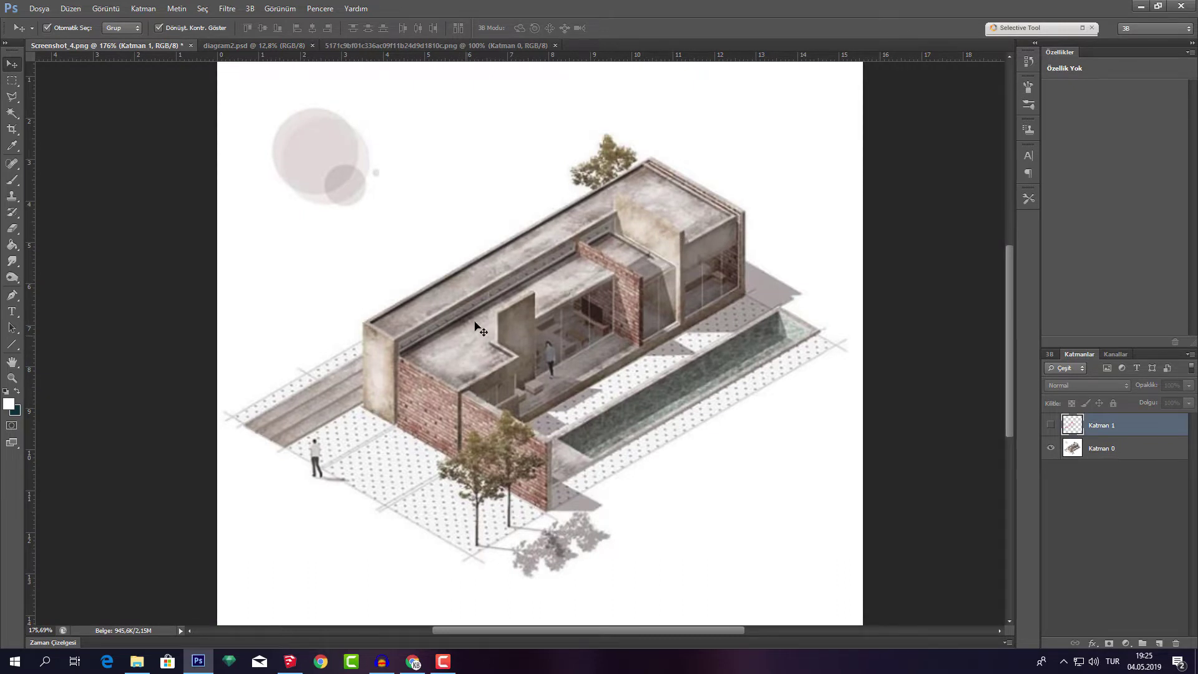
{"action": "left_click", "coordinate": [271, 45]}
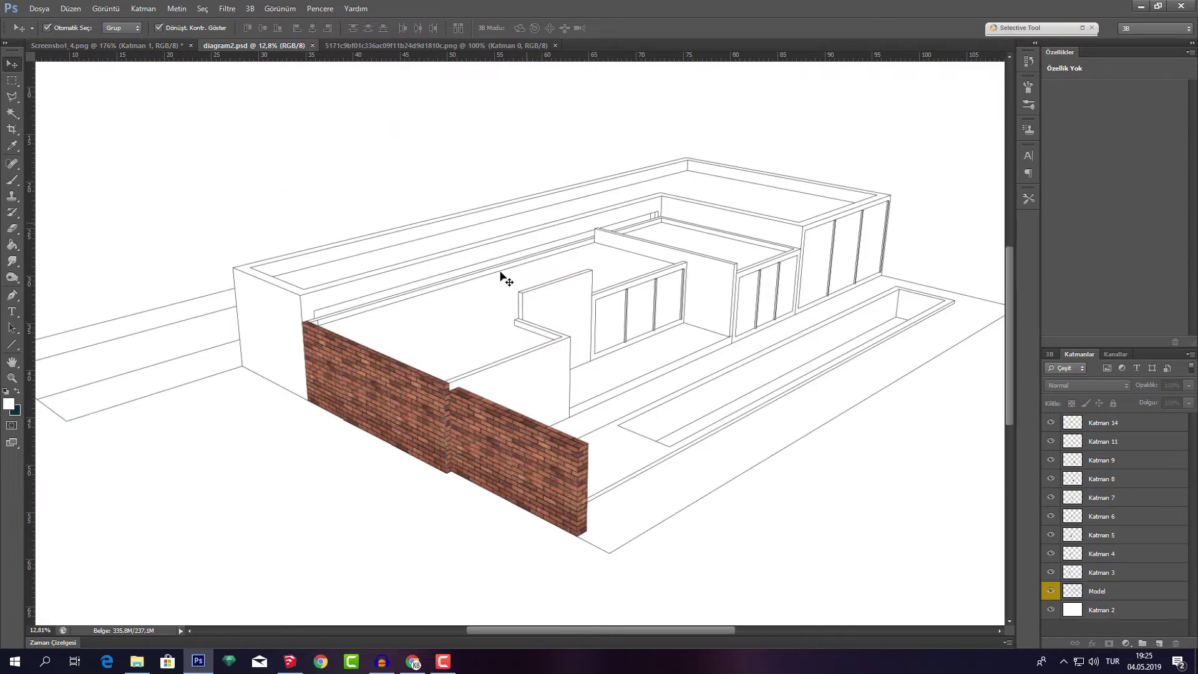
{"action": "left_click", "coordinate": [147, 663]}
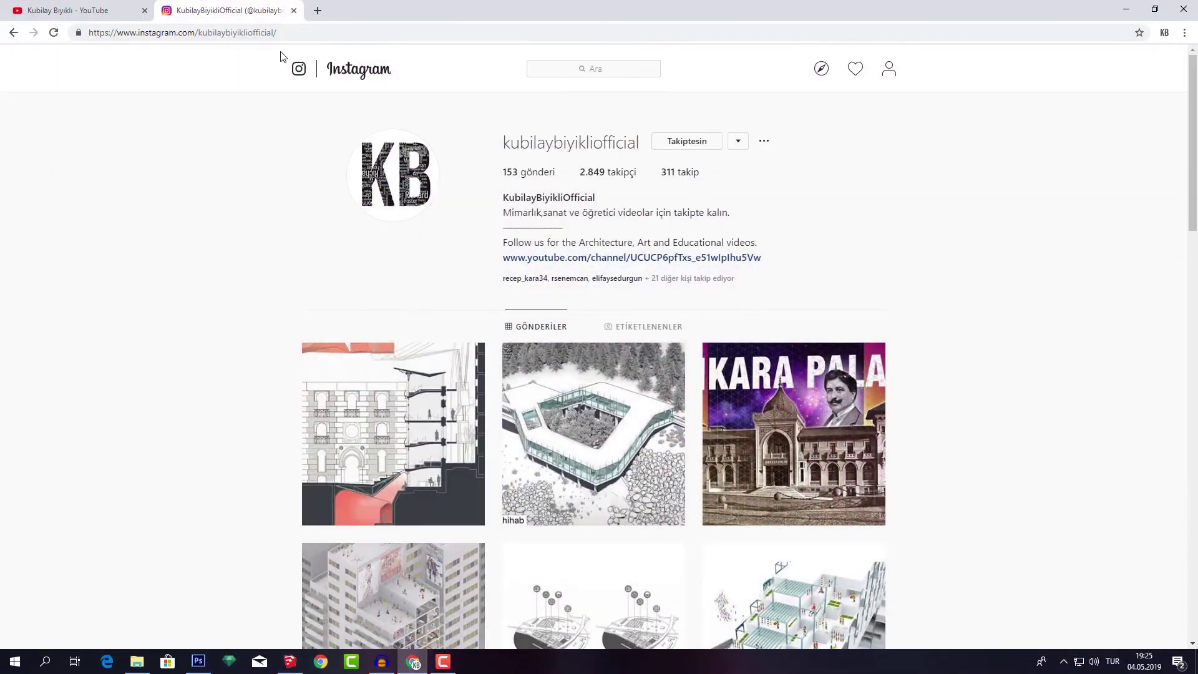
Search Google in a new tab for 'concrete texture seamless'
{"action": "left_click", "coordinate": [316, 15]}
{"action": "left_click", "coordinate": [488, 270]}
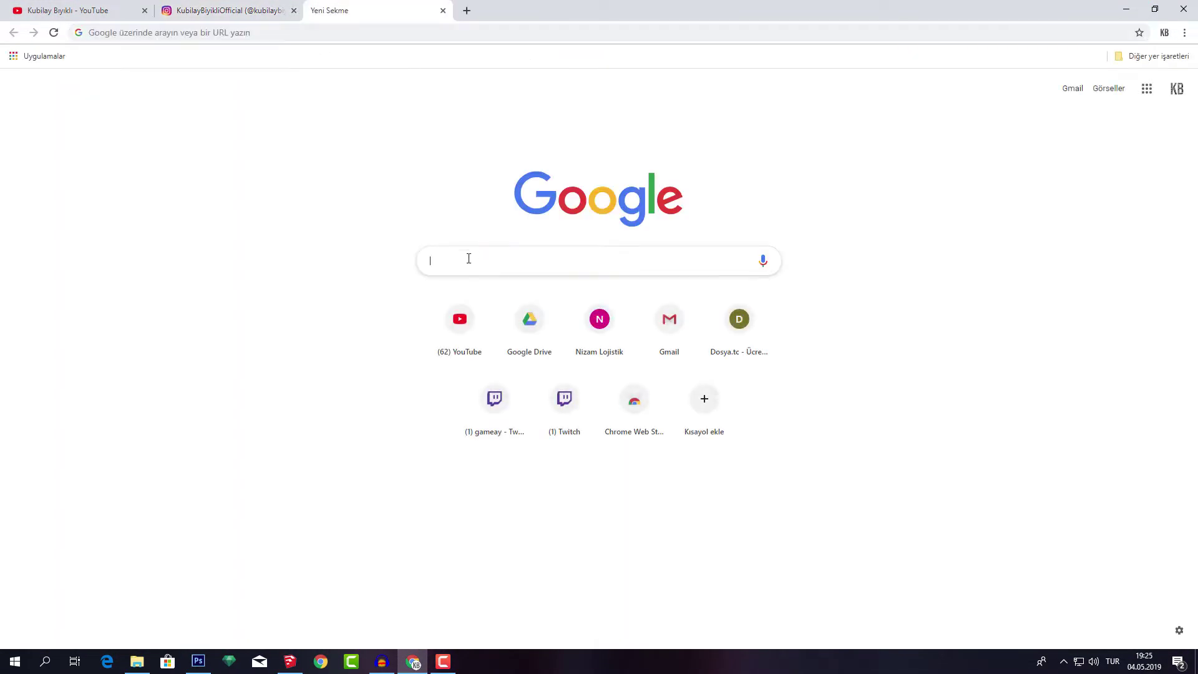
{"action": "type", "text": "concrete"}
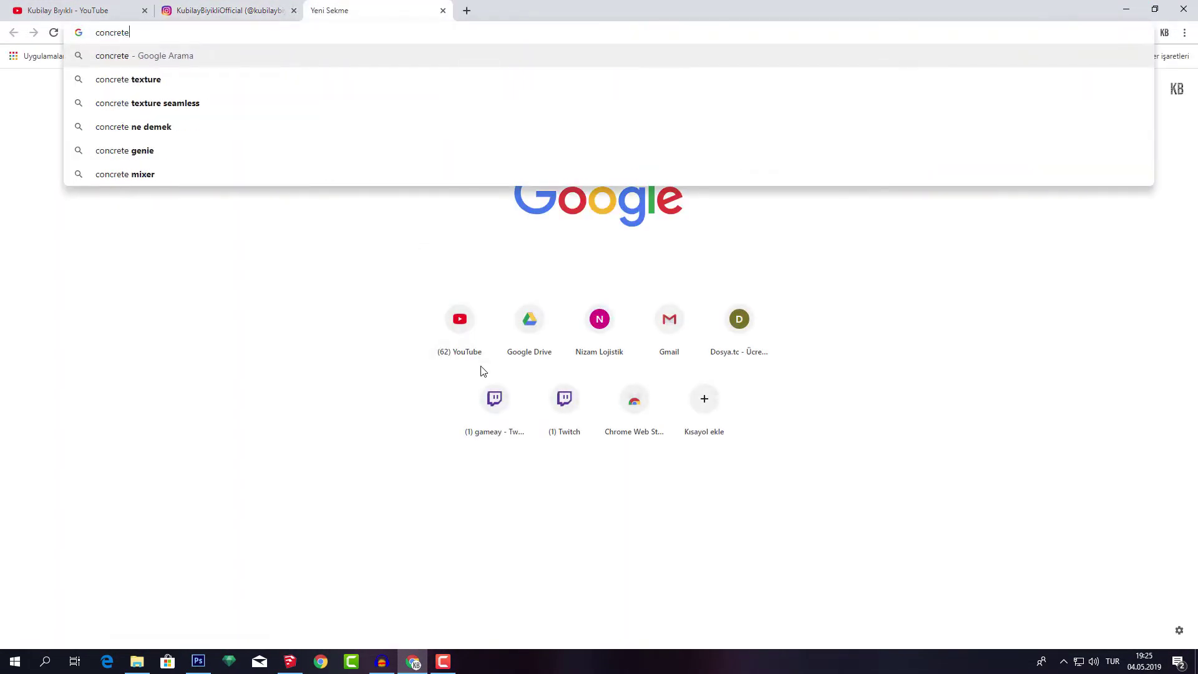
{"action": "key", "text": "Down"}
{"action": "key", "text": "Down"}
{"action": "key", "text": "Return"}
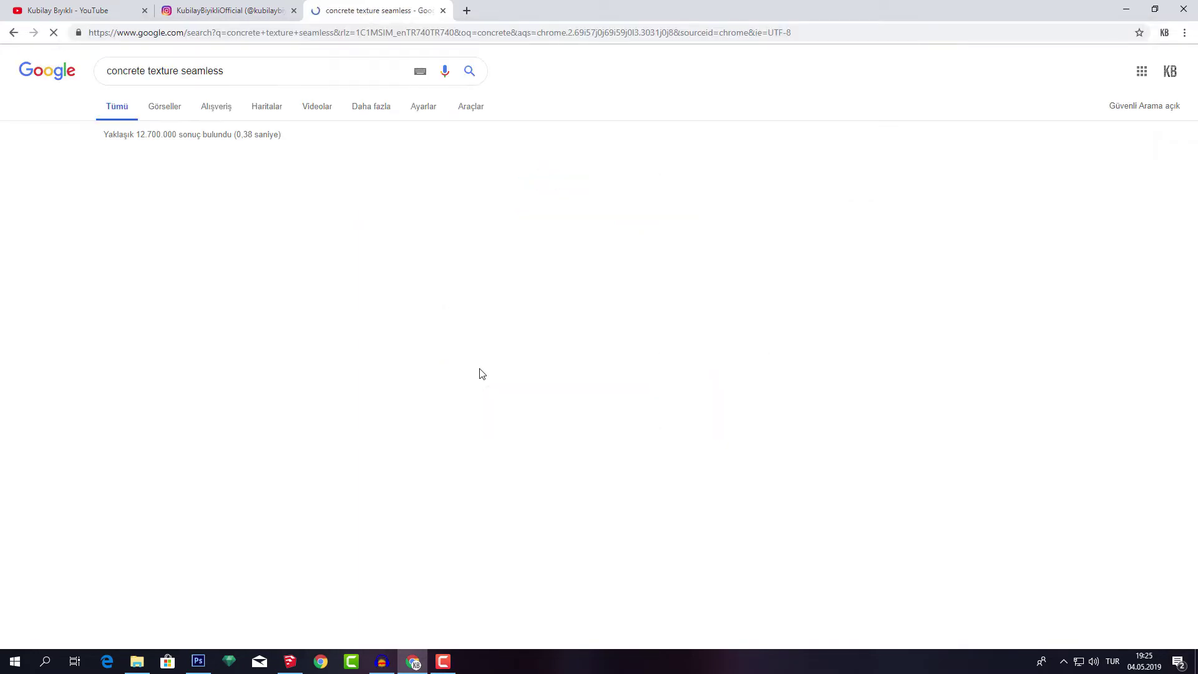
Filter image results to larger than 2 MP and preview the Grey Concrete flooring texture
{"action": "left_click", "coordinate": [171, 107]}
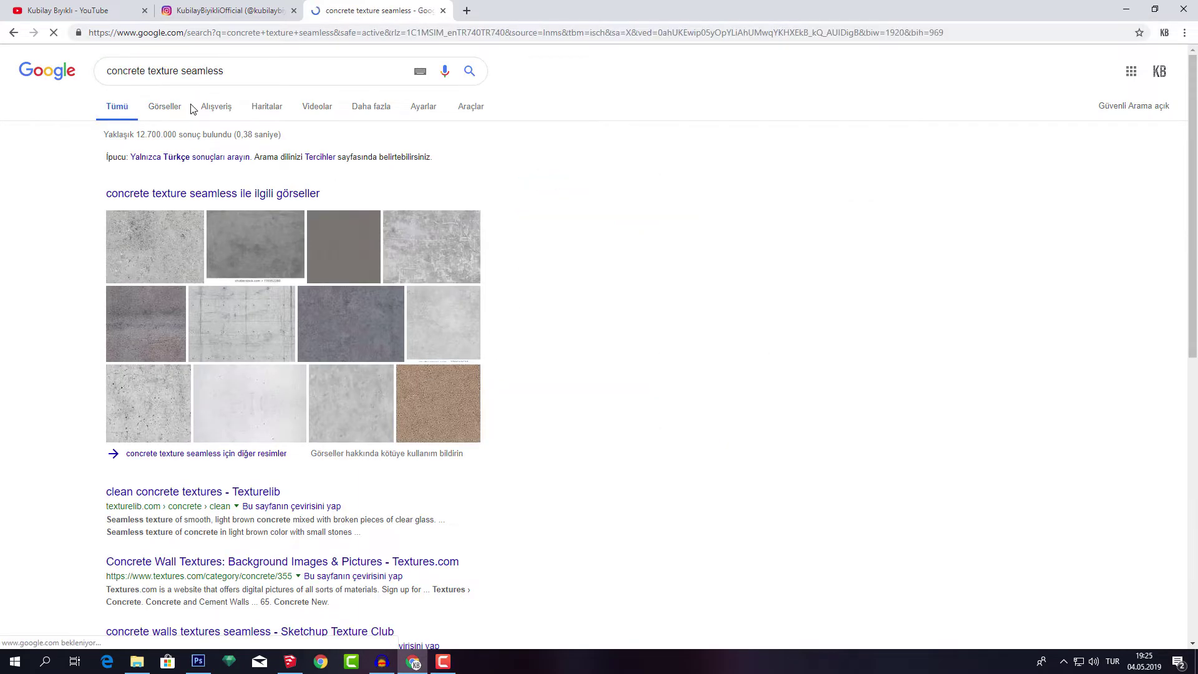
{"action": "left_click", "coordinate": [461, 104]}
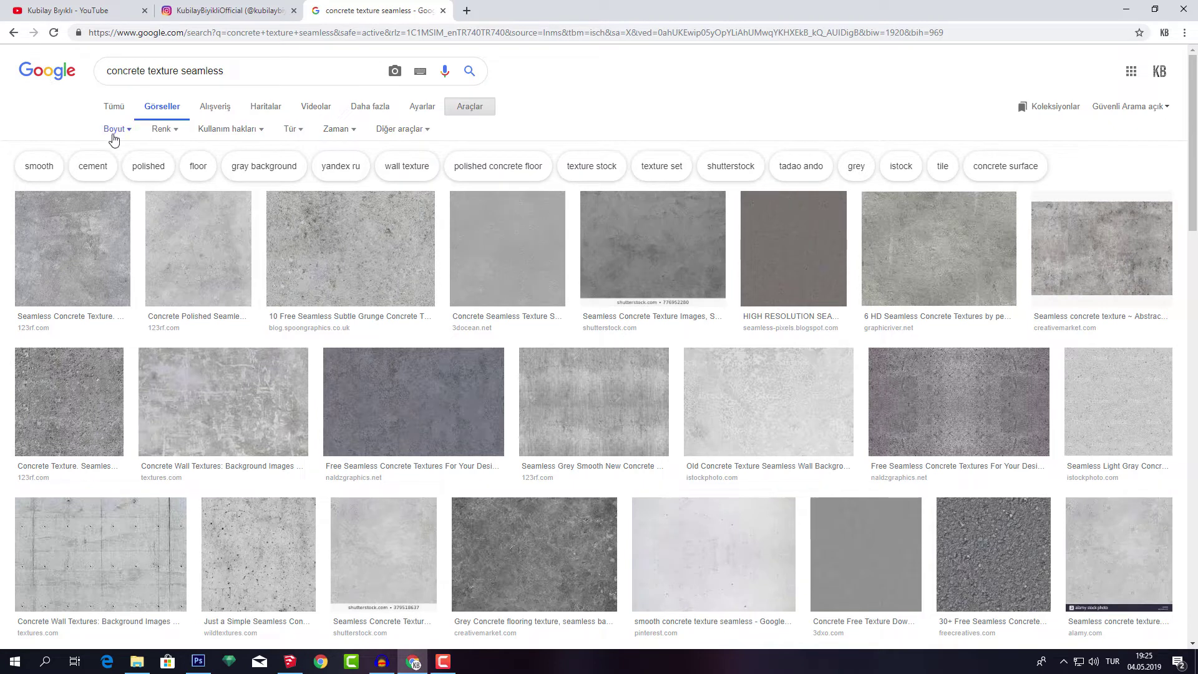
{"action": "left_click", "coordinate": [114, 138]}
{"action": "left_click", "coordinate": [263, 249]}
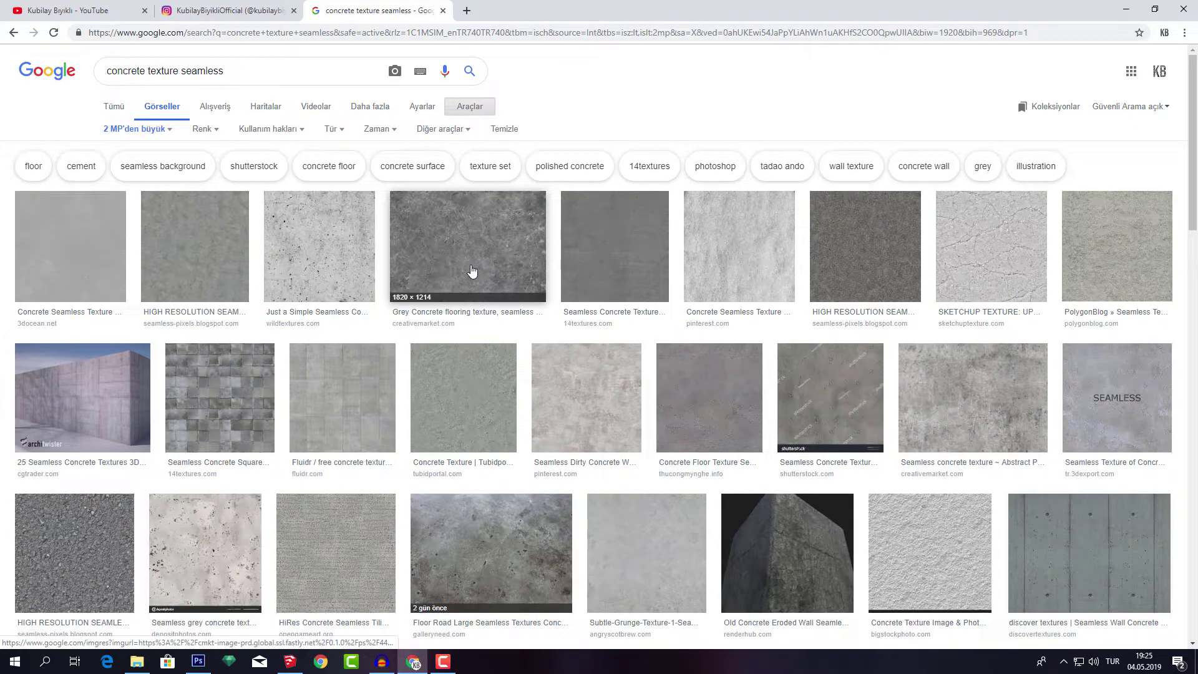
{"action": "left_click", "coordinate": [471, 271]}
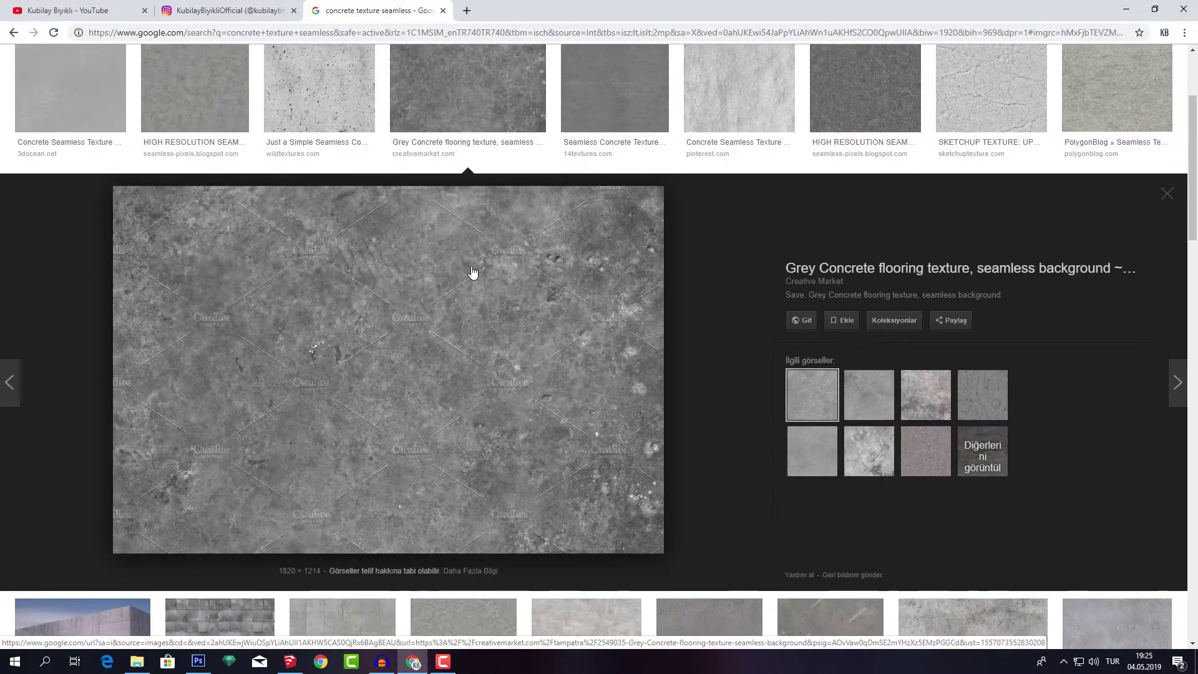
Browse the Porcelaingres concrete tiles to the Soft Iron tile product page
{"action": "left_click", "coordinate": [800, 320]}
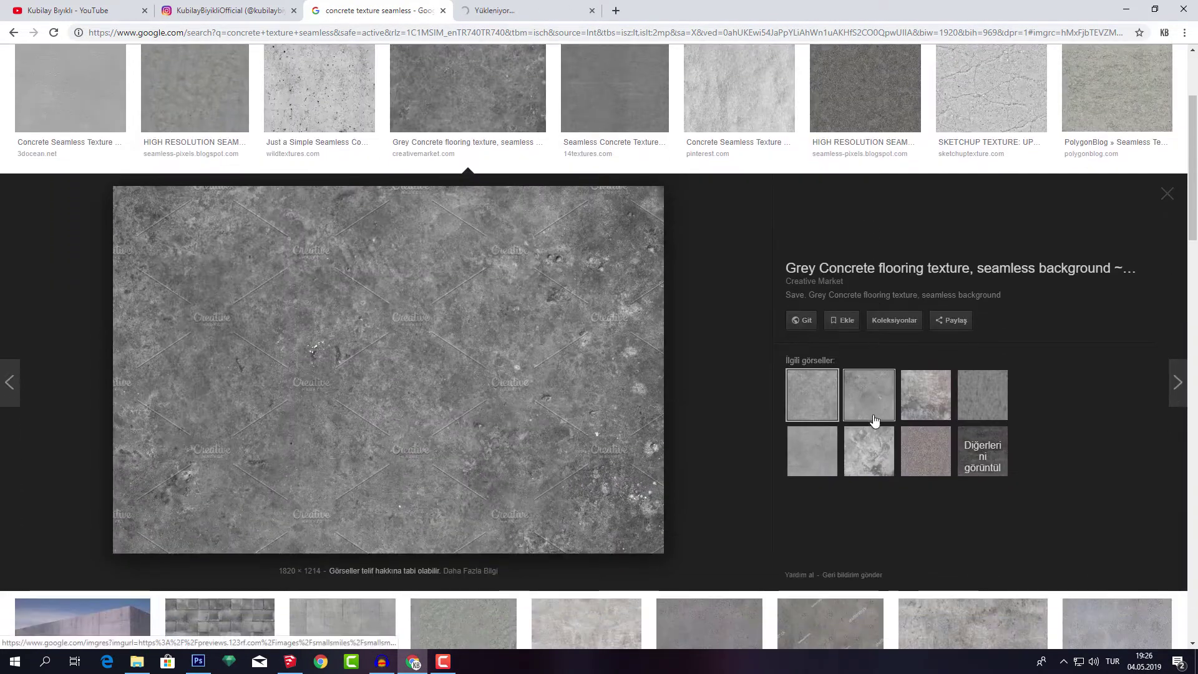
{"action": "left_click", "coordinate": [874, 421]}
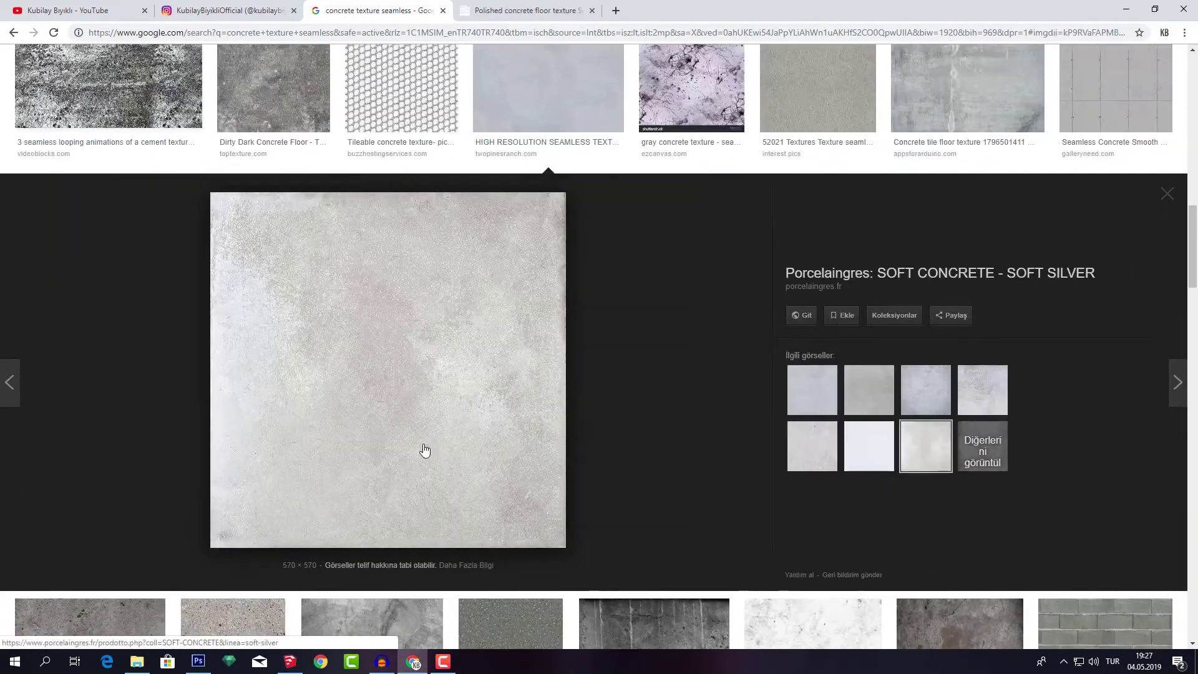
{"action": "left_click", "coordinate": [991, 399]}
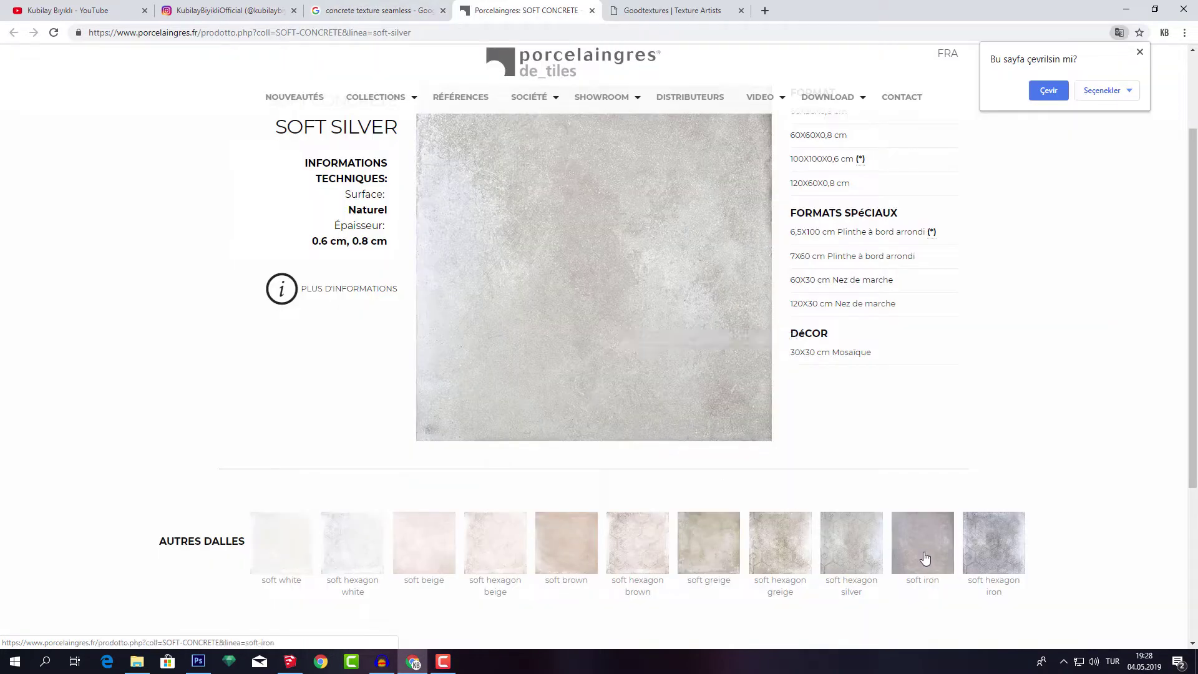
{"action": "left_click", "coordinate": [922, 554]}
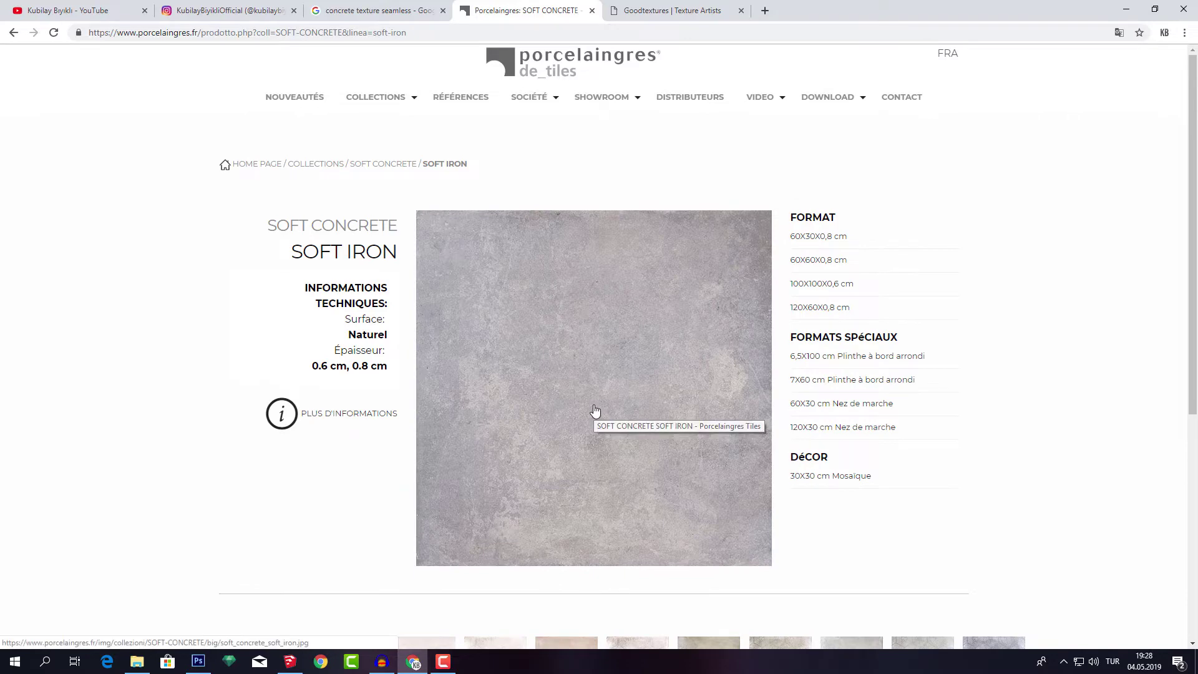
Save the Soft Iron image as soft_concrete_soft_iron.jpg and drag it onto Photoshop
{"action": "left_click", "coordinate": [597, 402]}
{"action": "right_click", "coordinate": [552, 386]}
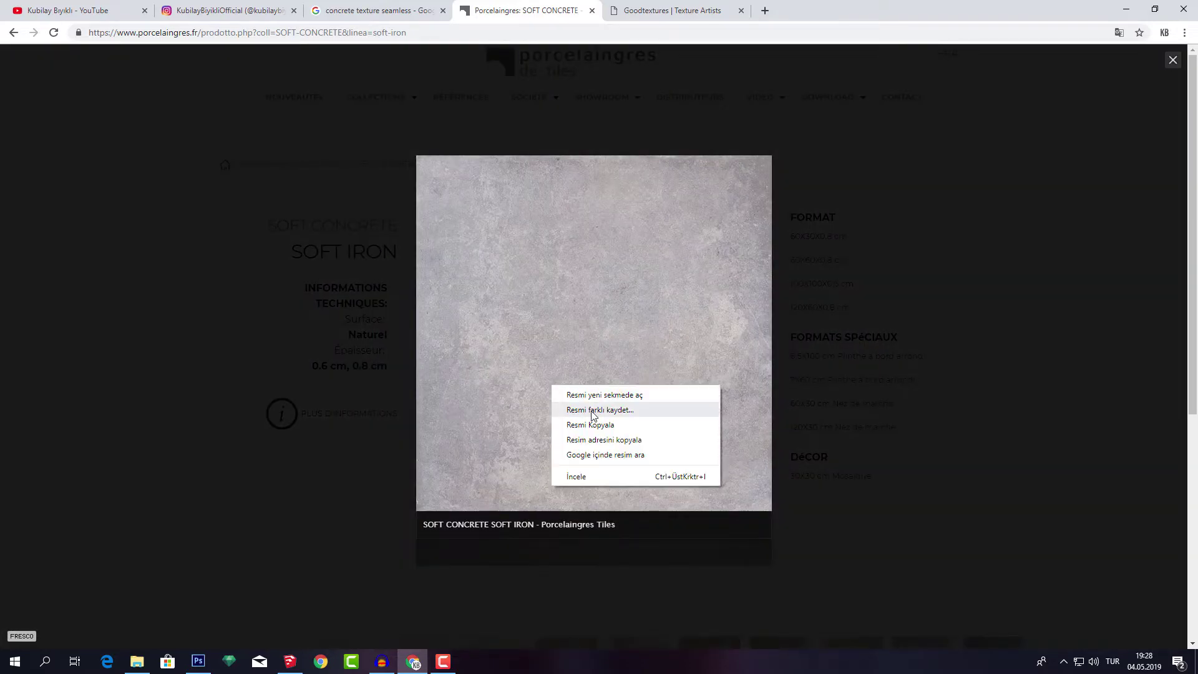
{"action": "left_click", "coordinate": [590, 410]}
{"action": "left_click", "coordinate": [499, 316]}
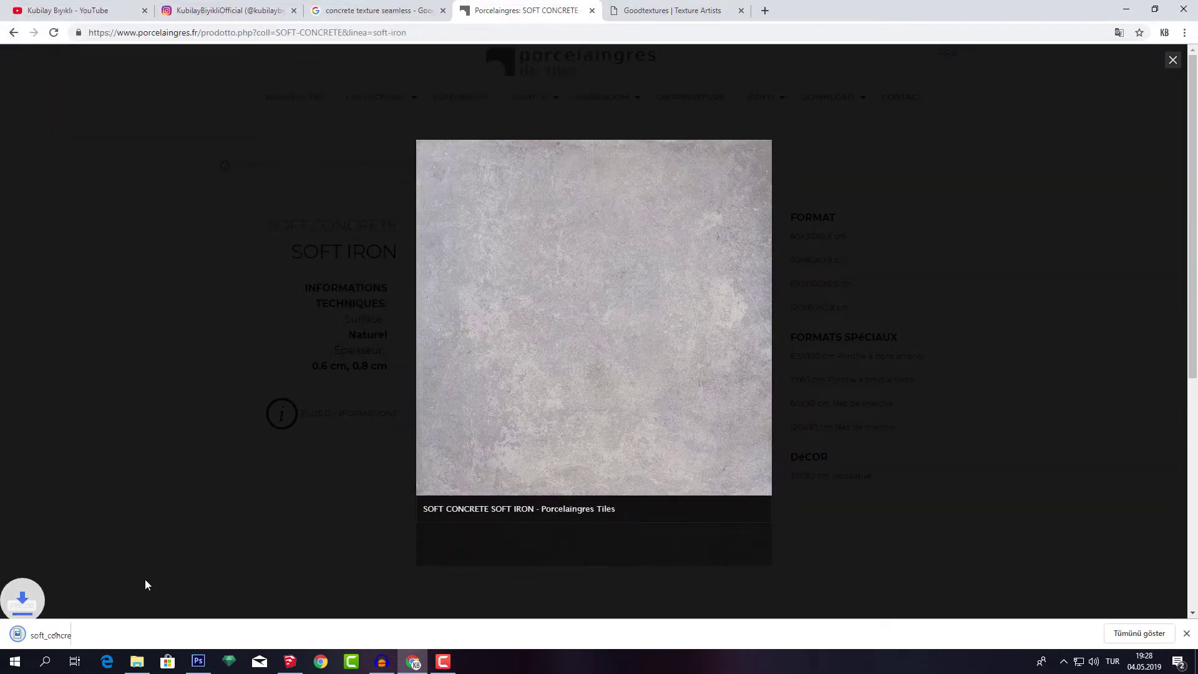
{"action": "left_click_drag", "start_coordinate": [68, 635], "coordinate": [187, 663]}
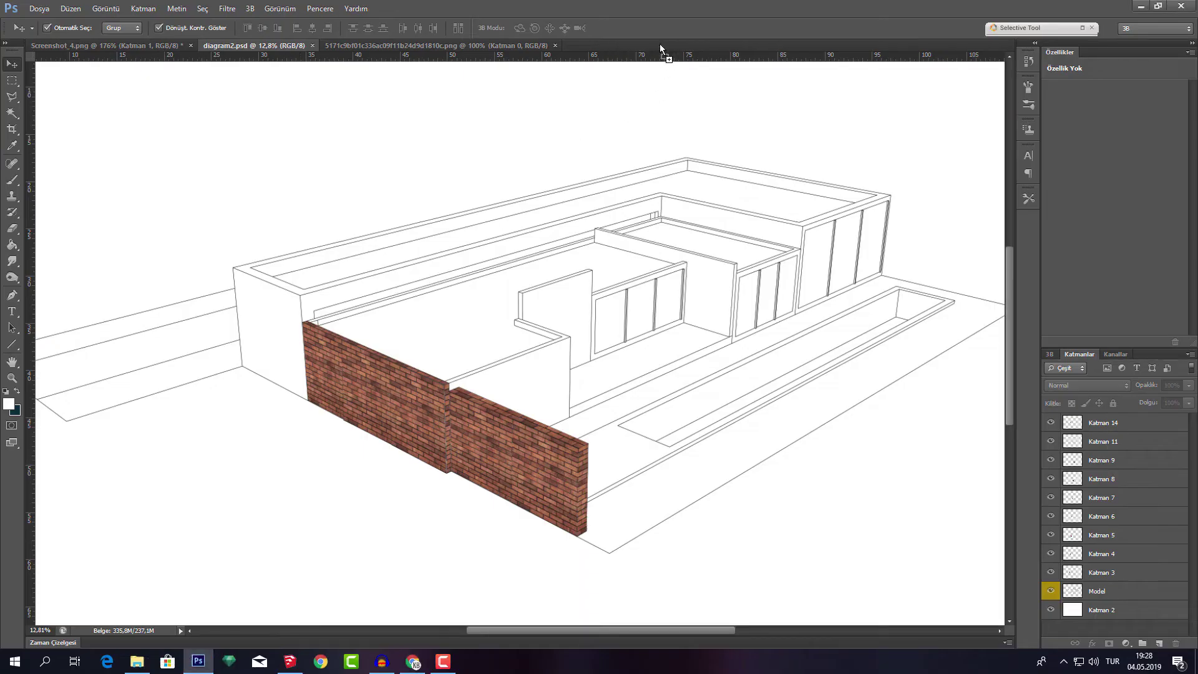
Drop the Soft Iron texture into diagram2.psd as layer Katman 15, then close Chrome's enlarged image
{"action": "left_click_drag", "start_coordinate": [187, 663], "coordinate": [660, 44]}
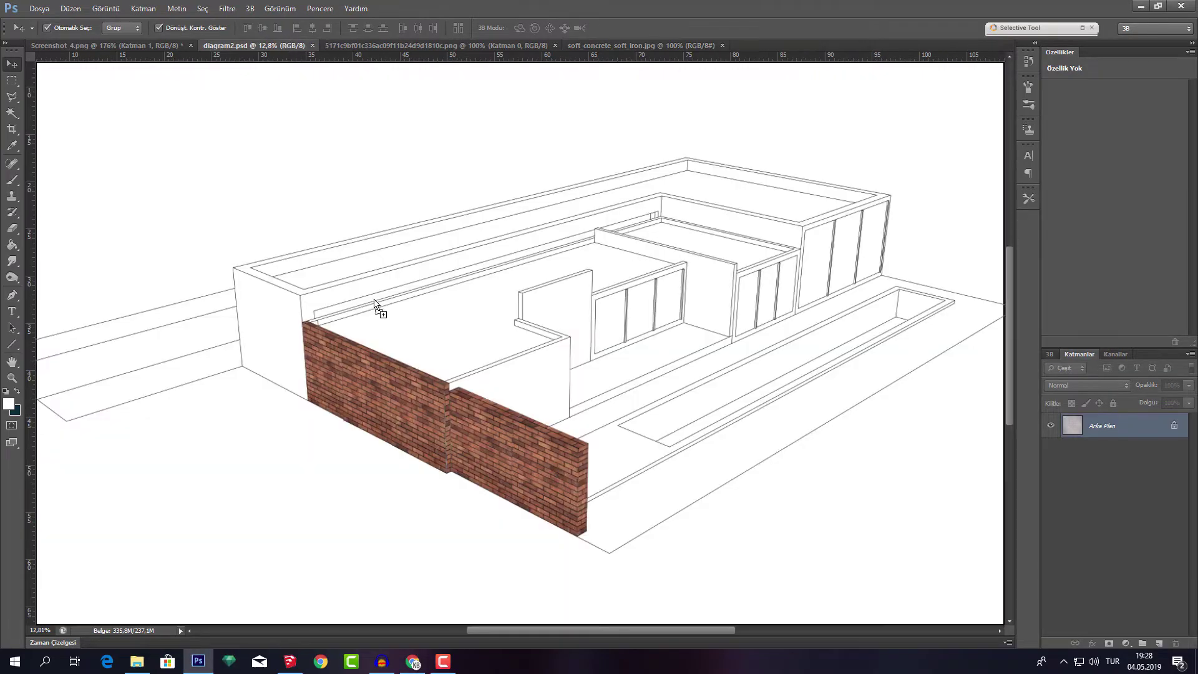
{"action": "mouse_move", "coordinate": [285, 43]}
{"action": "left_mouse_down"}
{"action": "mouse_move", "coordinate": [377, 310]}
{"action": "mouse_move", "coordinate": [262, 323]}
{"action": "left_mouse_up"}
{"action": "scroll", "coordinate": [250, 324], "scroll_direction": "up", "scroll_amount": 5}
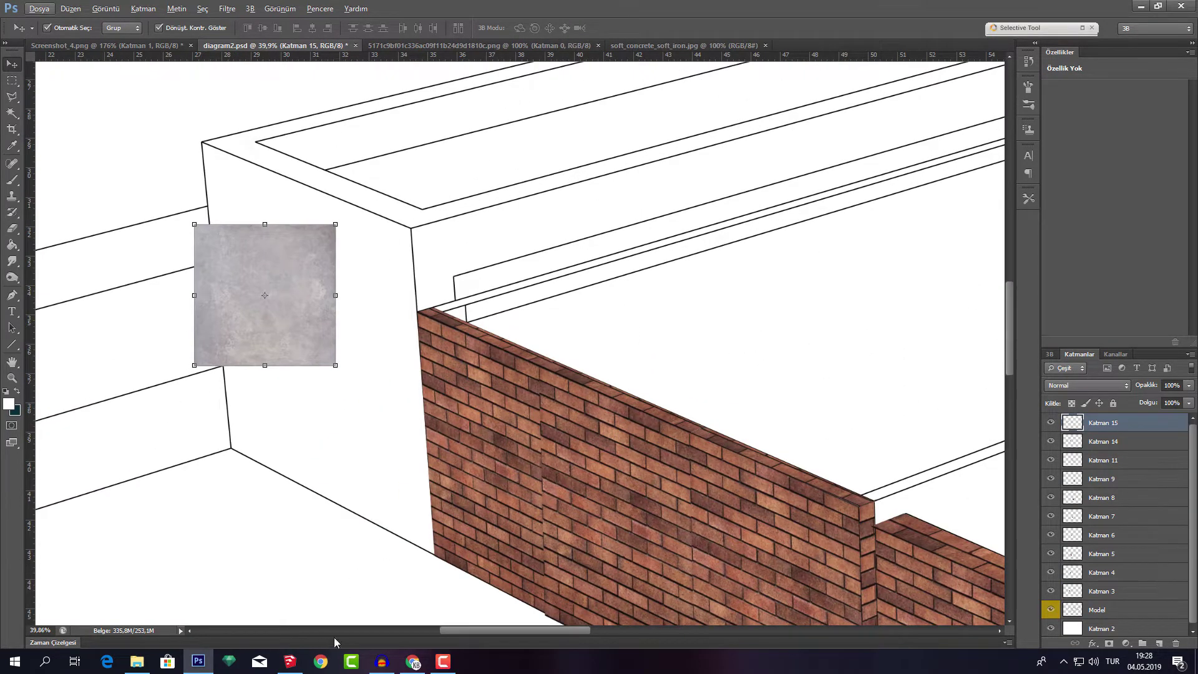
{"action": "left_click", "coordinate": [416, 663]}
{"action": "left_click", "coordinate": [769, 107]}
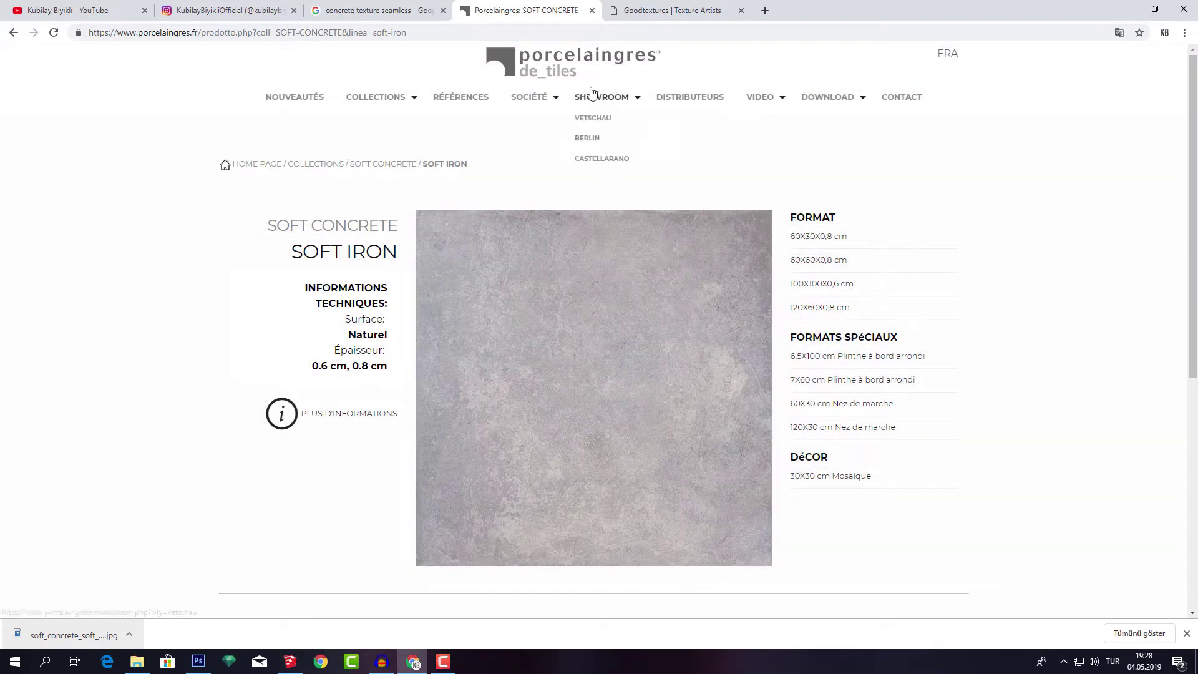
Save the Soft Silver tile image from Autres dalles as soft_concrete_soft_silver.jpg
{"action": "scroll", "coordinate": [820, 358], "scroll_direction": "down", "scroll_amount": 3}
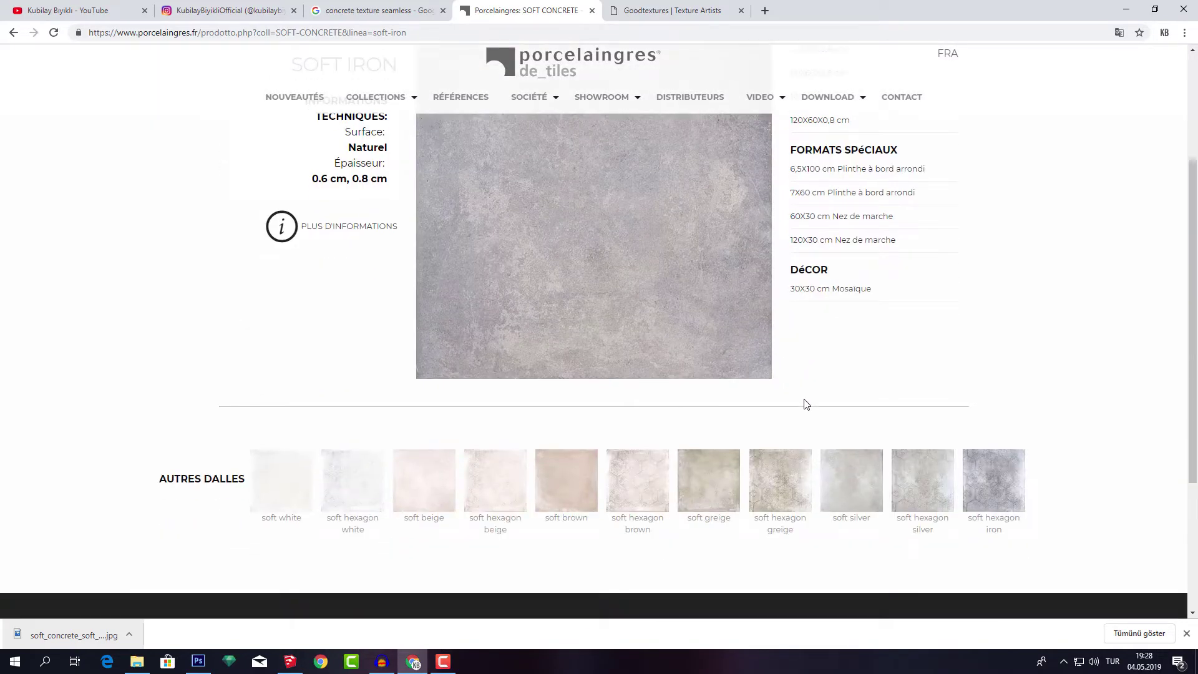
{"action": "left_click", "coordinate": [849, 462]}
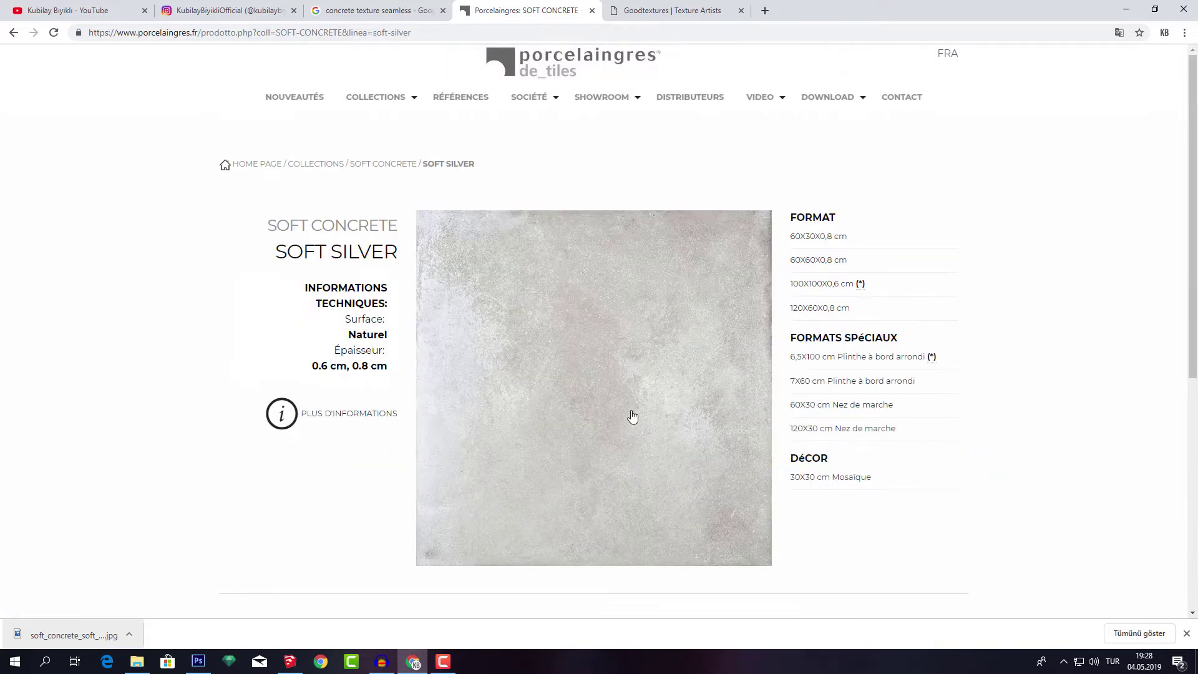
{"action": "left_click", "coordinate": [592, 354]}
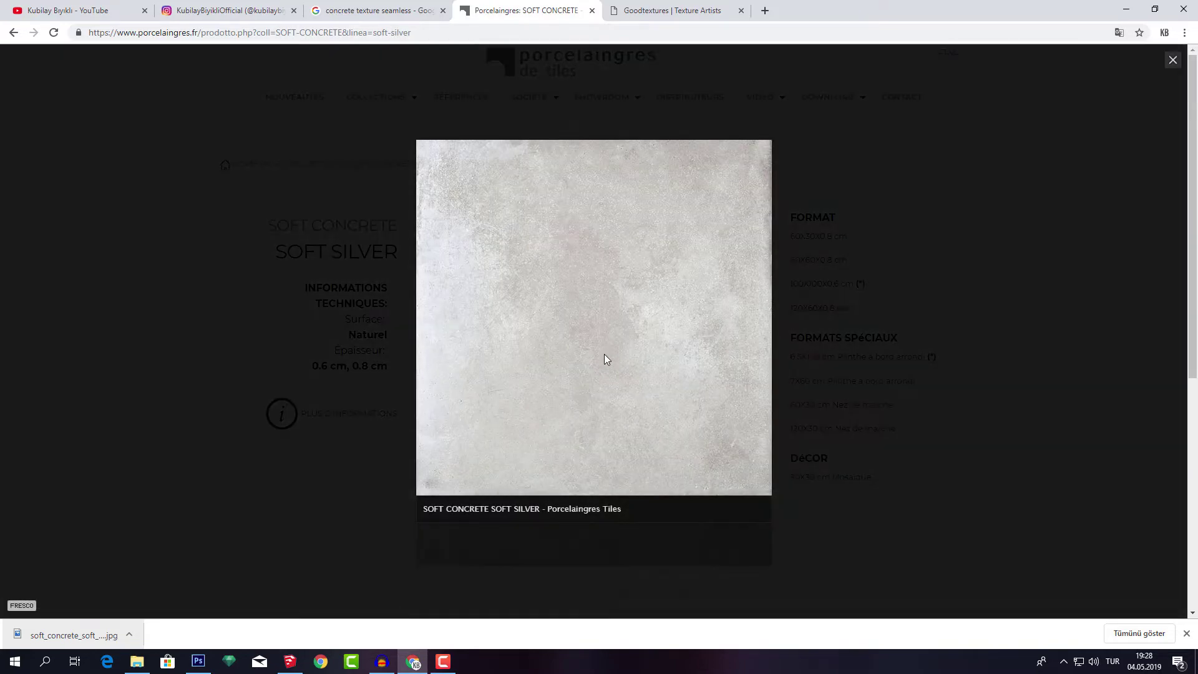
{"action": "right_click", "coordinate": [604, 357]}
{"action": "left_click", "coordinate": [644, 386]}
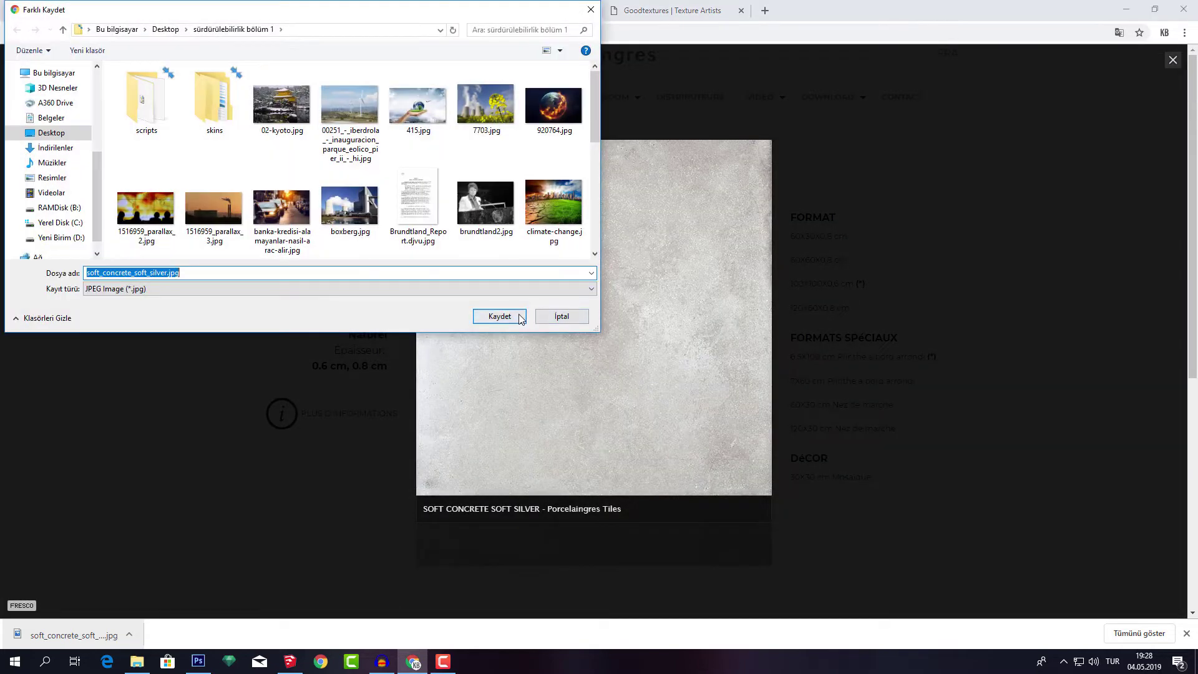
{"action": "left_click", "coordinate": [509, 315]}
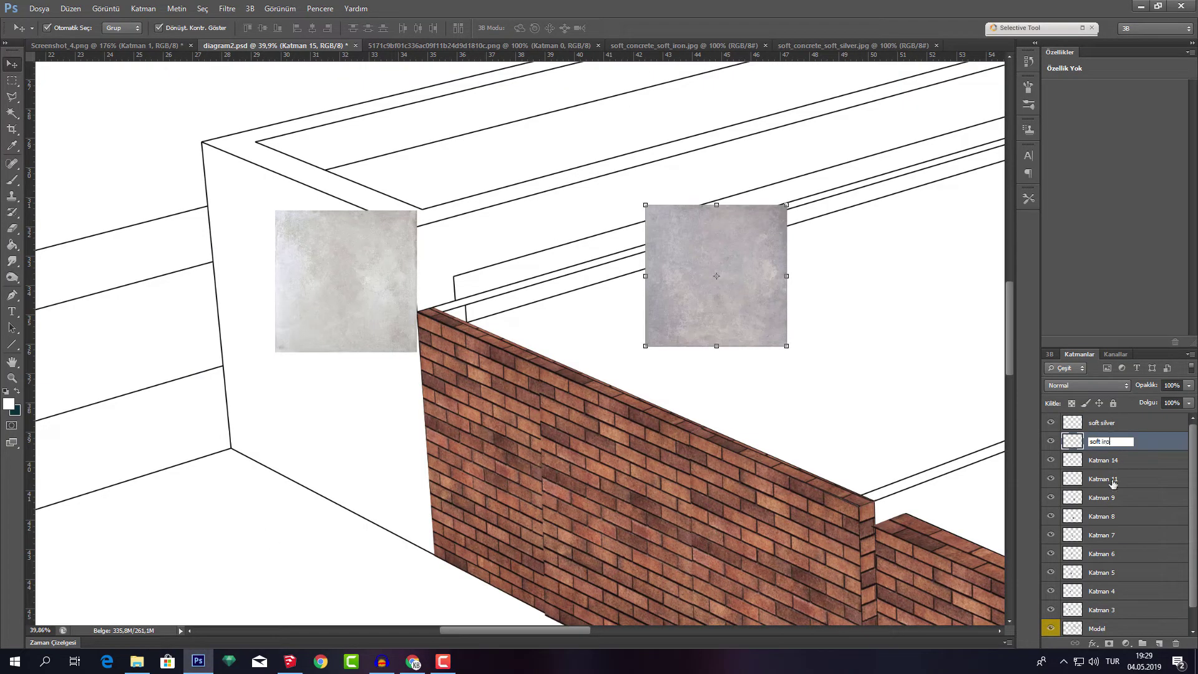
Name Katman 15 'soft iron' and distort the soft silver square onto the left end wall
{"action": "type", "text": "n"}
{"action": "key", "text": "Return"}
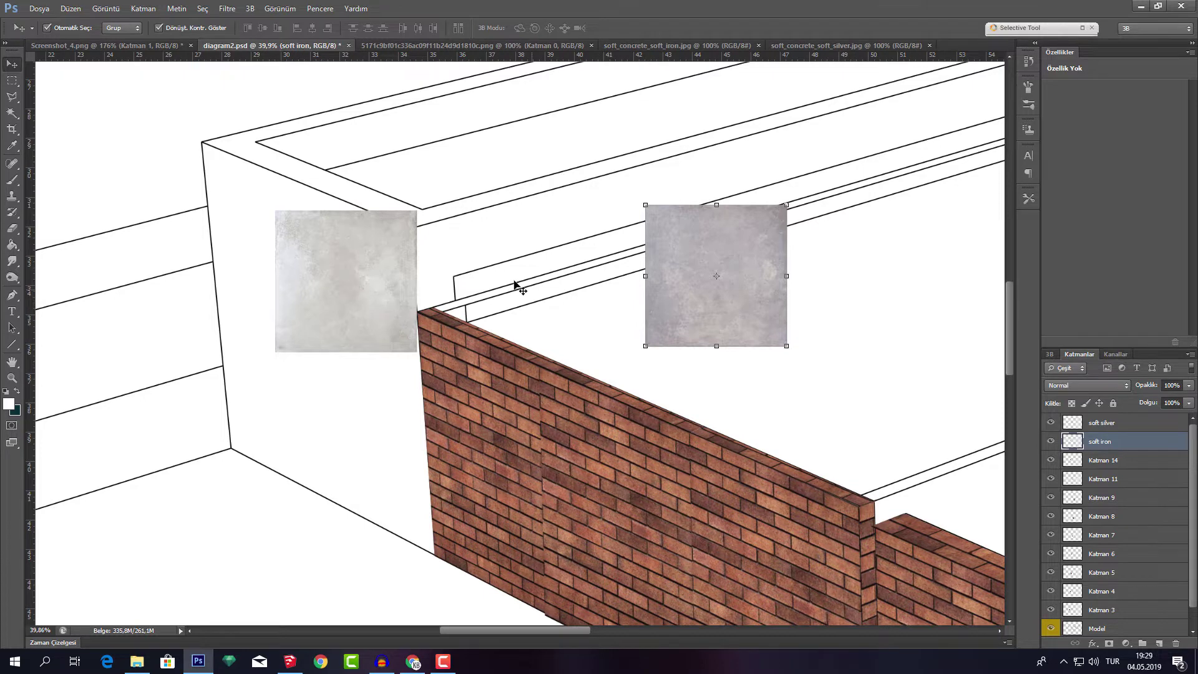
{"action": "left_click_drag", "start_coordinate": [382, 284], "coordinate": [334, 298]}
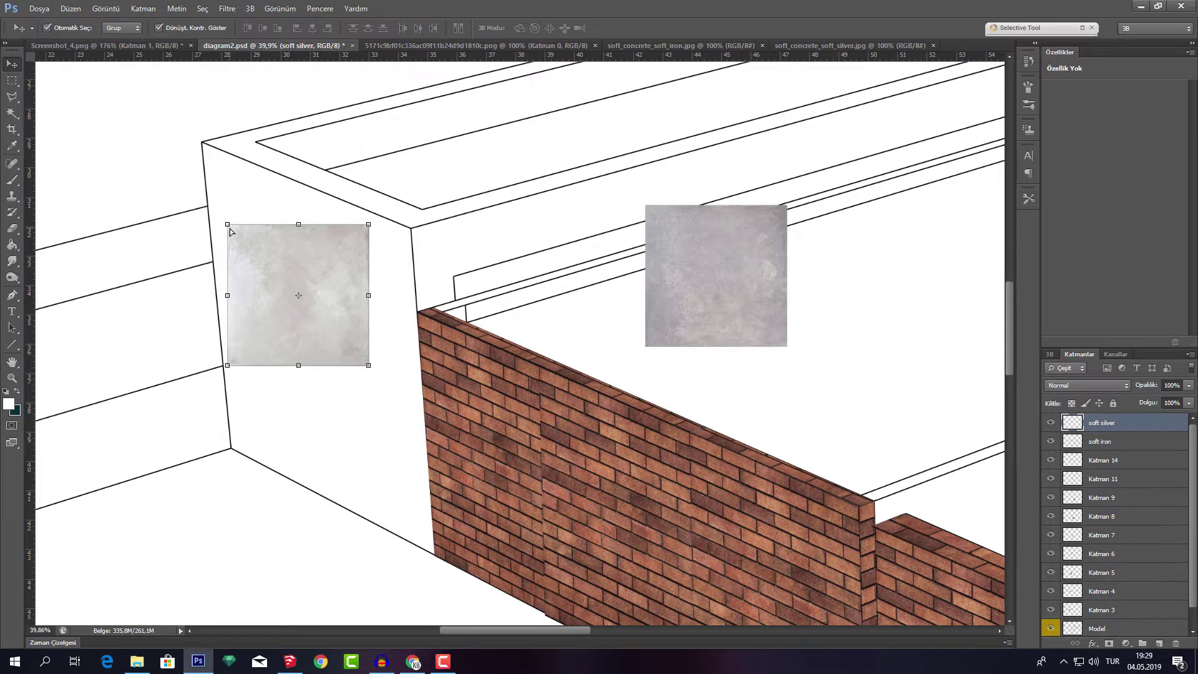
{"action": "left_click_drag", "start_coordinate": [229, 225], "coordinate": [203, 145]}
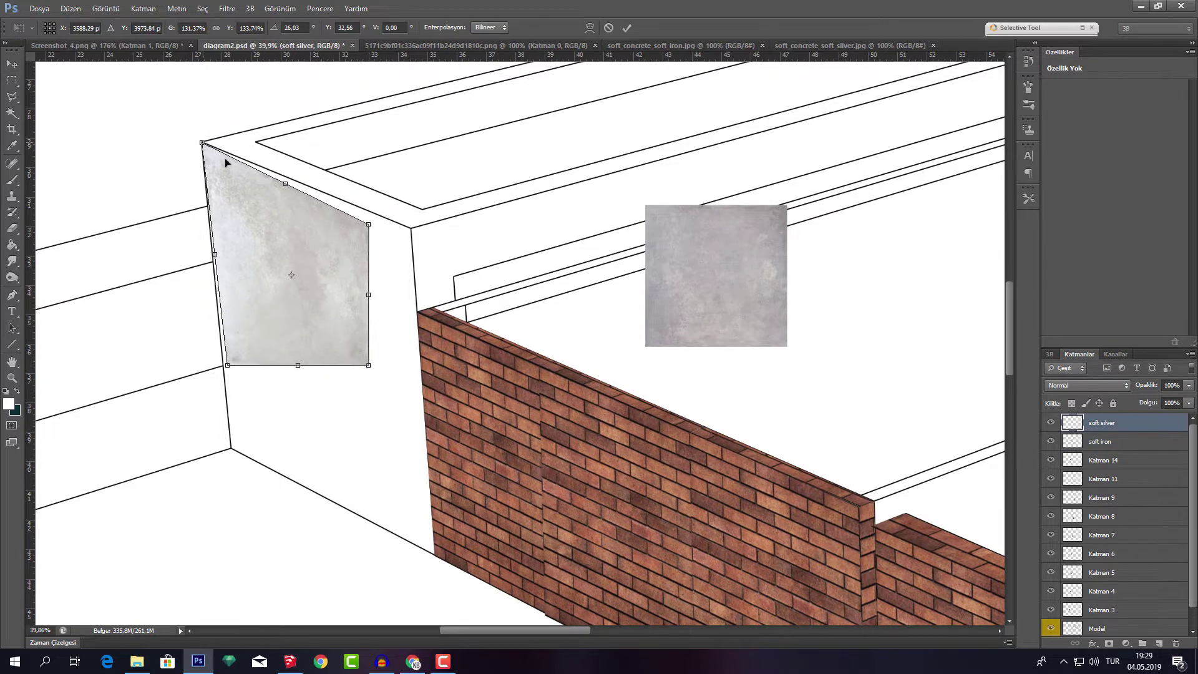
{"action": "left_click_drag", "start_coordinate": [368, 223], "coordinate": [411, 229]}
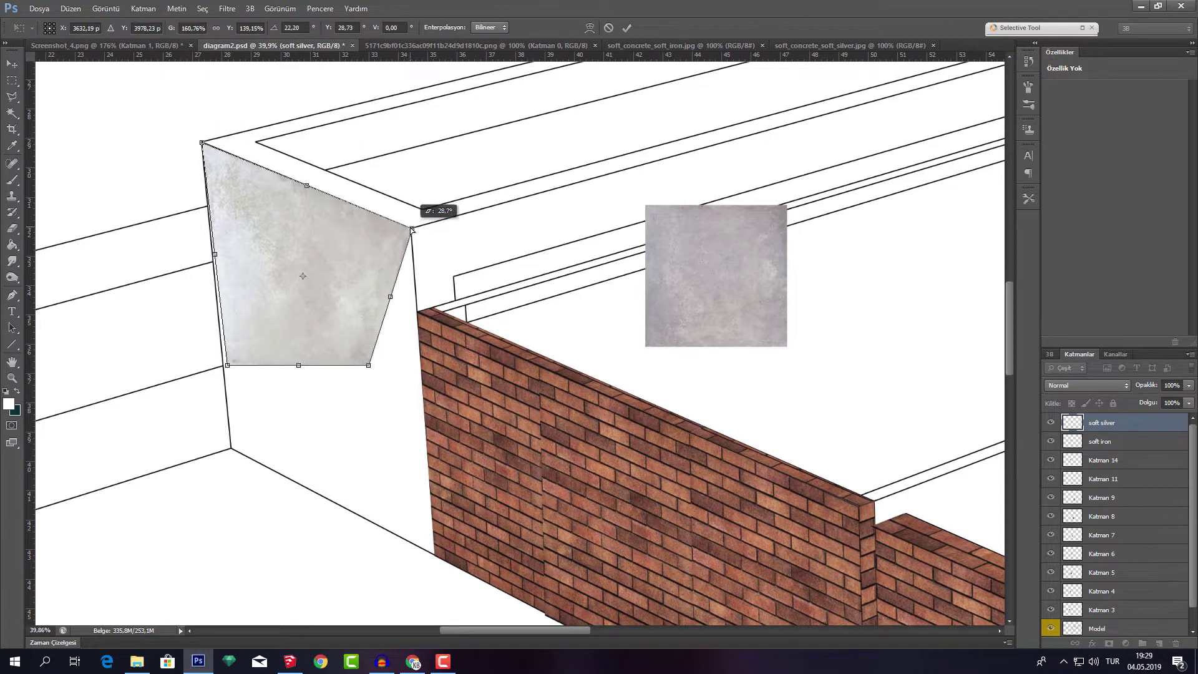
{"action": "left_click_drag", "start_coordinate": [369, 366], "coordinate": [434, 557]}
{"action": "left_click_drag", "start_coordinate": [228, 367], "coordinate": [231, 449]}
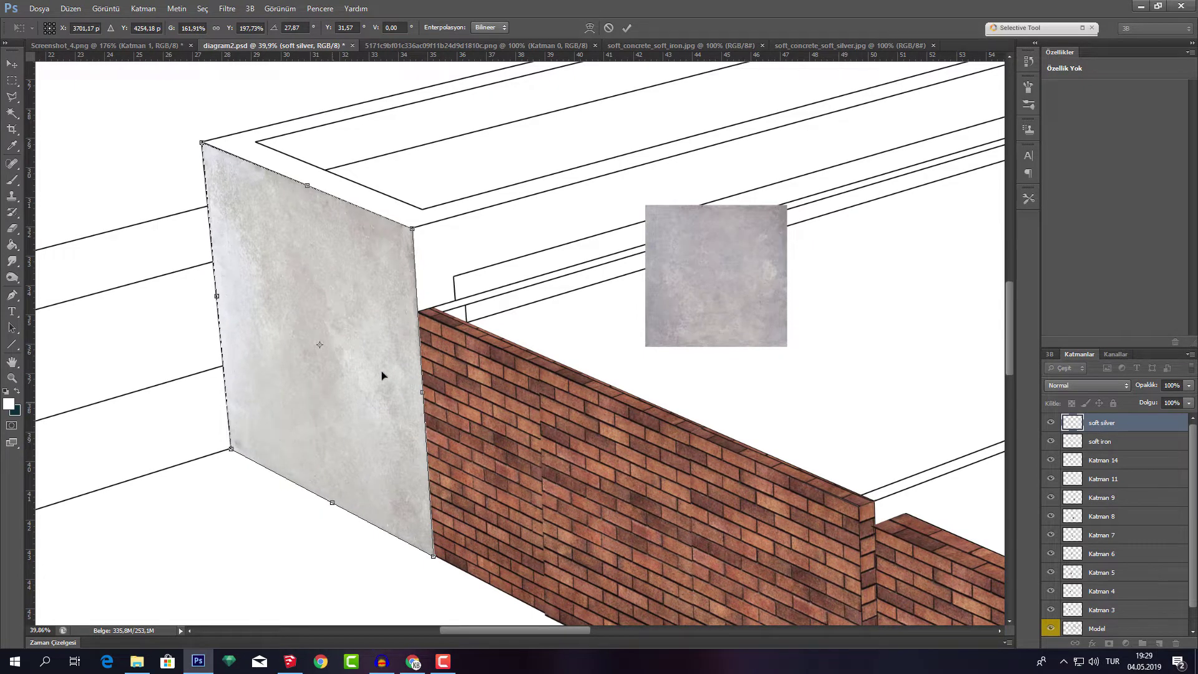
{"action": "left_click", "coordinate": [625, 28]}
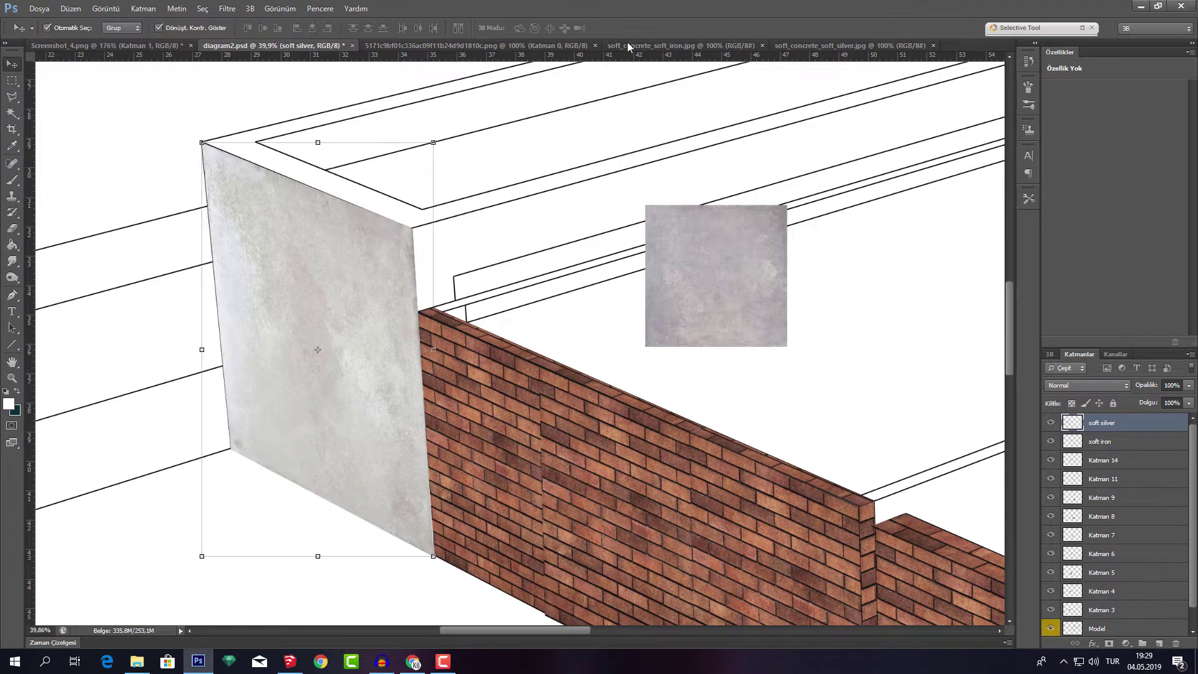
Select the Katman 2 layer and scroll through the Layers panel
{"action": "left_click", "coordinate": [572, 219]}
{"action": "scroll", "coordinate": [490, 273], "scroll_direction": "down", "scroll_amount": 2}
{"action": "scroll", "coordinate": [474, 267], "scroll_direction": "down", "scroll_amount": 2}
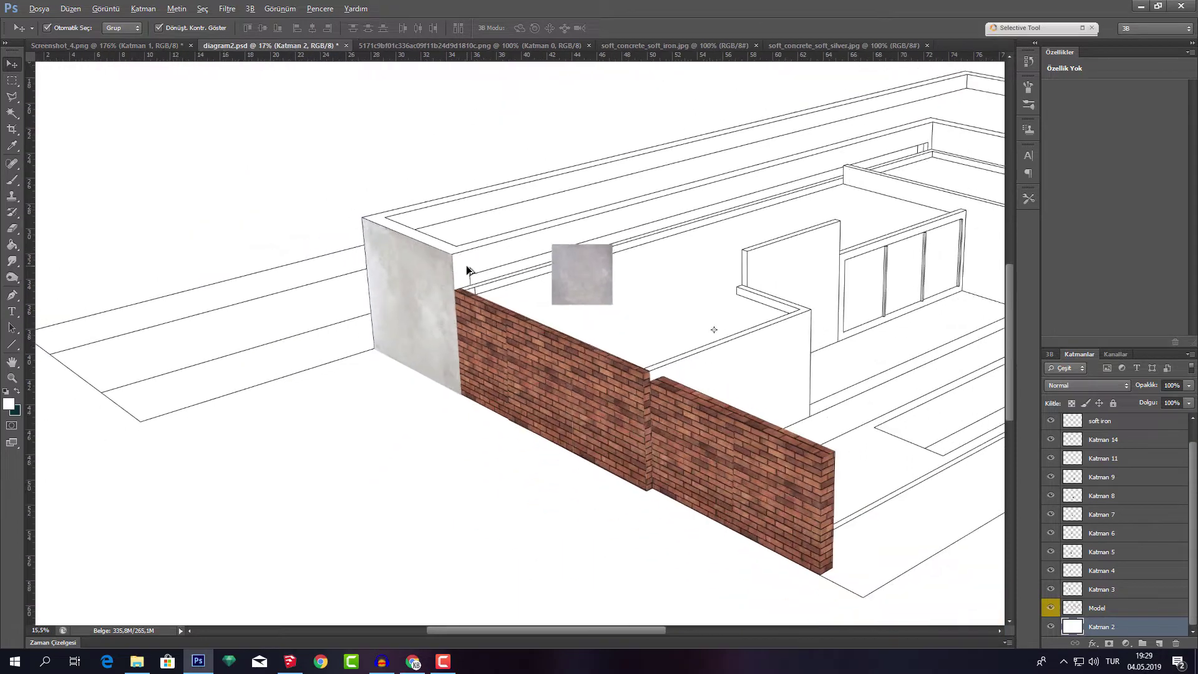
{"action": "scroll", "coordinate": [466, 263], "scroll_direction": "down", "scroll_amount": 2}
{"action": "scroll", "coordinate": [399, 327], "scroll_direction": "up", "scroll_amount": 3}
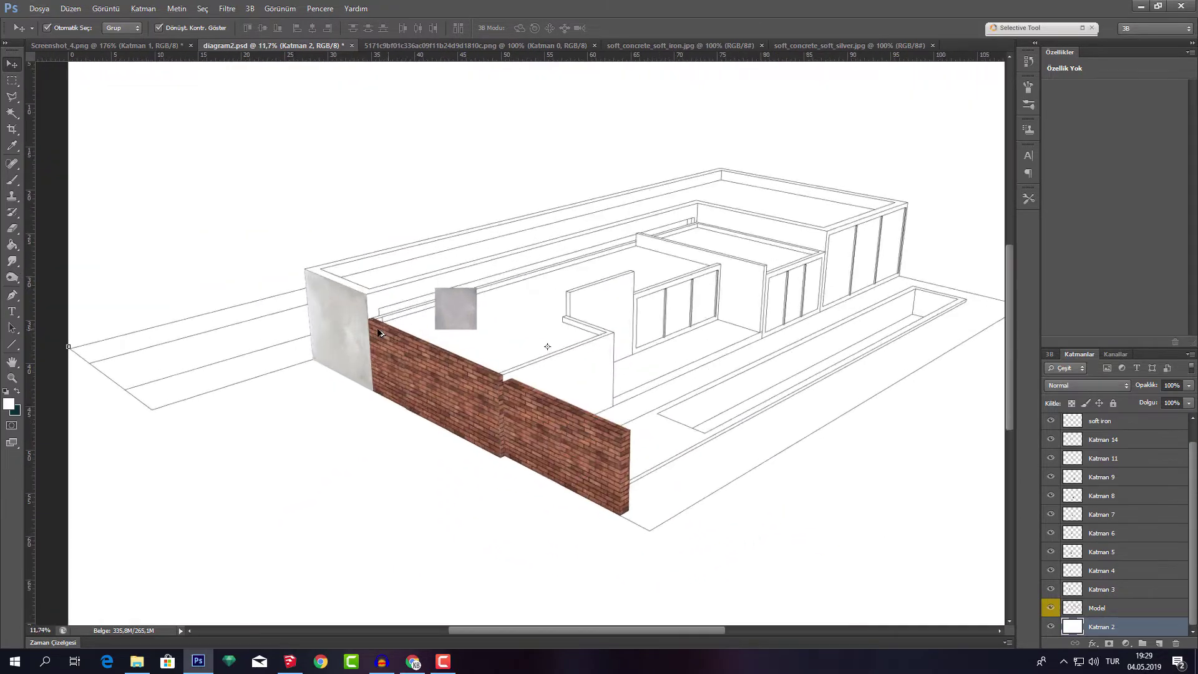
{"action": "scroll", "coordinate": [350, 320], "scroll_direction": "up", "scroll_amount": 2}
Drag the soft silver concrete image into diagram2.psd and move Katman 15 to the top
{"action": "left_click", "coordinate": [398, 43]}
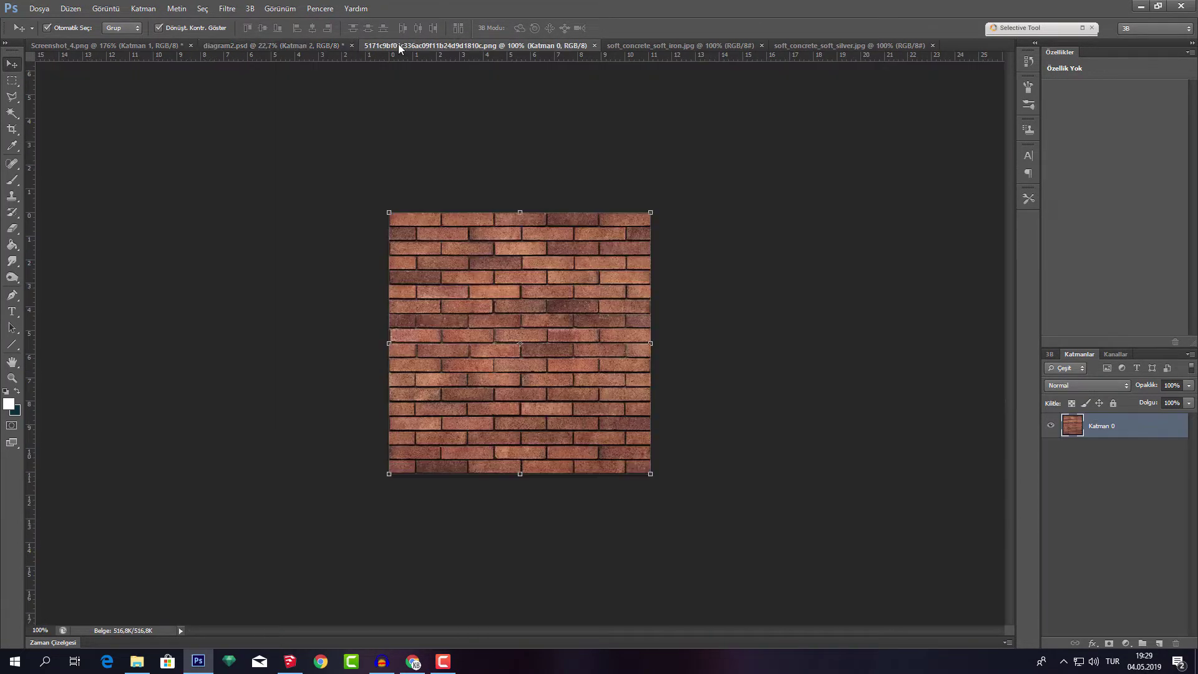
{"action": "left_click", "coordinate": [650, 47]}
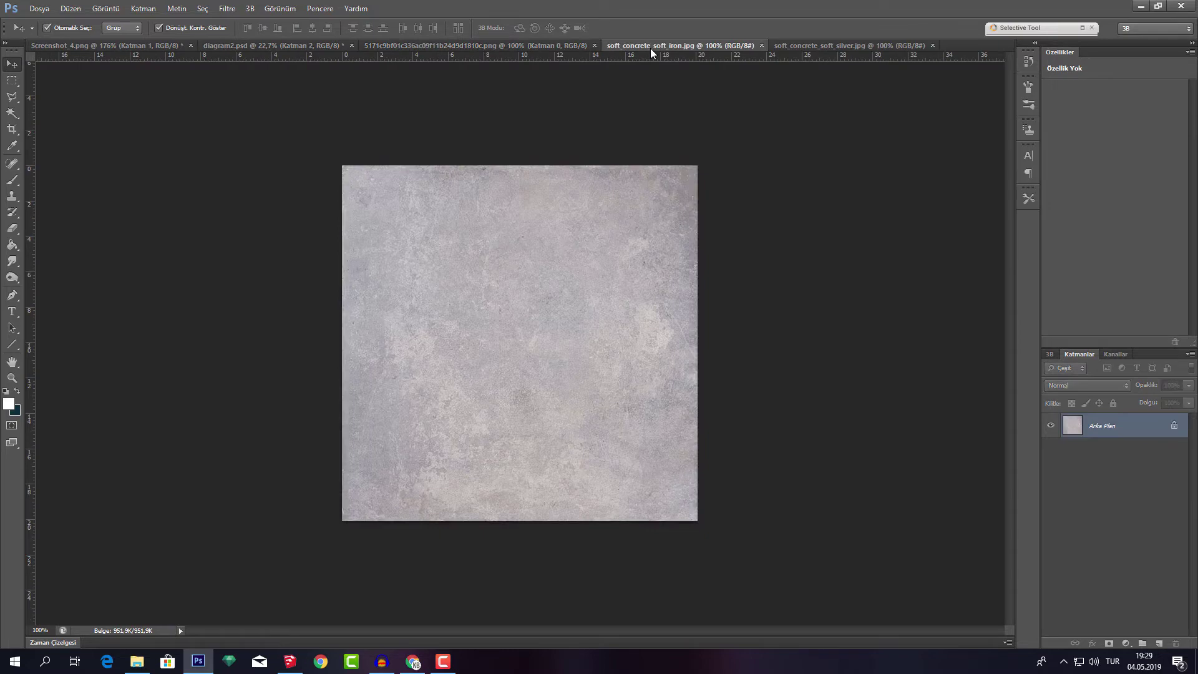
{"action": "left_click", "coordinate": [806, 45]}
{"action": "left_click_drag", "start_coordinate": [629, 209], "coordinate": [259, 46]}
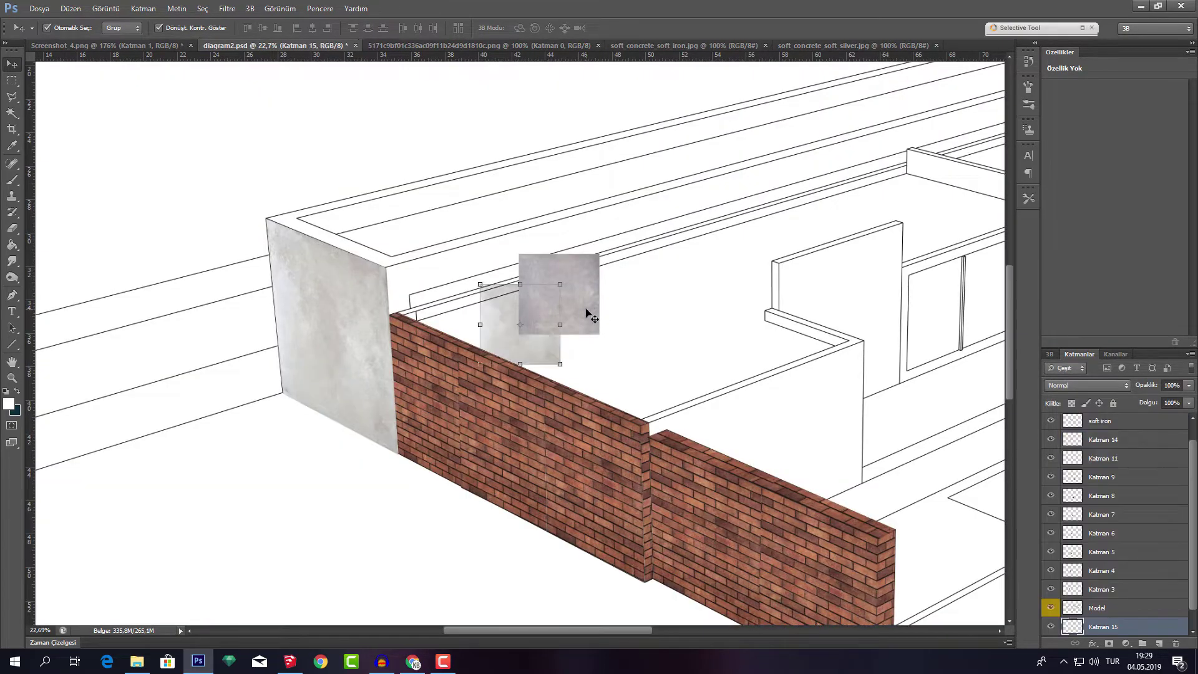
{"action": "mouse_move", "coordinate": [259, 46]}
{"action": "left_mouse_down"}
{"action": "mouse_move", "coordinate": [575, 331]}
{"action": "mouse_move", "coordinate": [466, 310]}
{"action": "mouse_move", "coordinate": [559, 311]}
{"action": "left_mouse_up"}
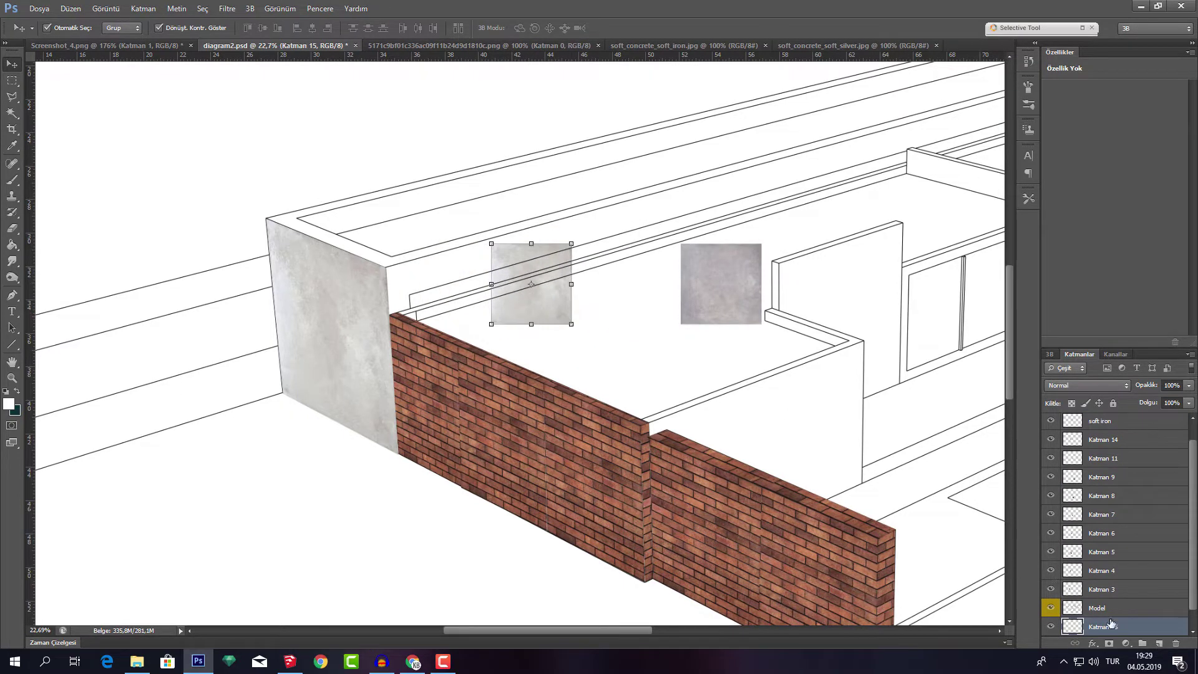
{"action": "left_click_drag", "start_coordinate": [1114, 627], "coordinate": [1141, 423]}
{"action": "type", "text": "soft sdilver"}
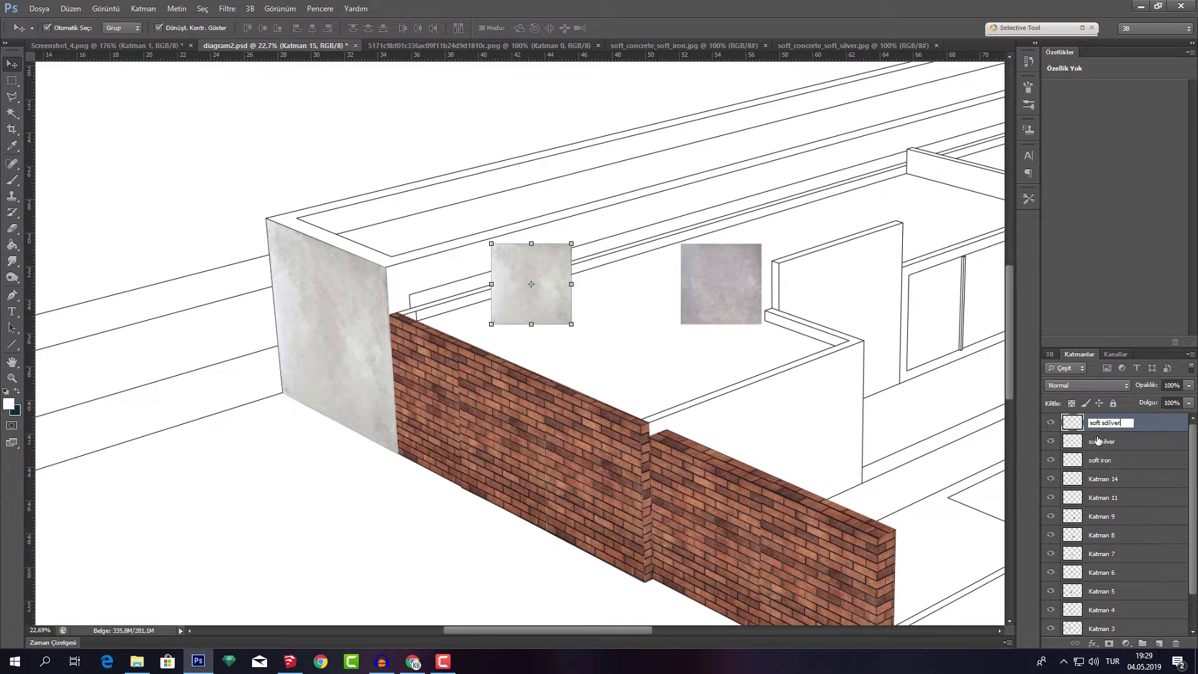
Tag soft sdilver red, soft silver orange, soft iron blue; move one square onto the parapet corner
{"action": "key", "text": "Return"}
{"action": "right_click", "coordinate": [1060, 422]}
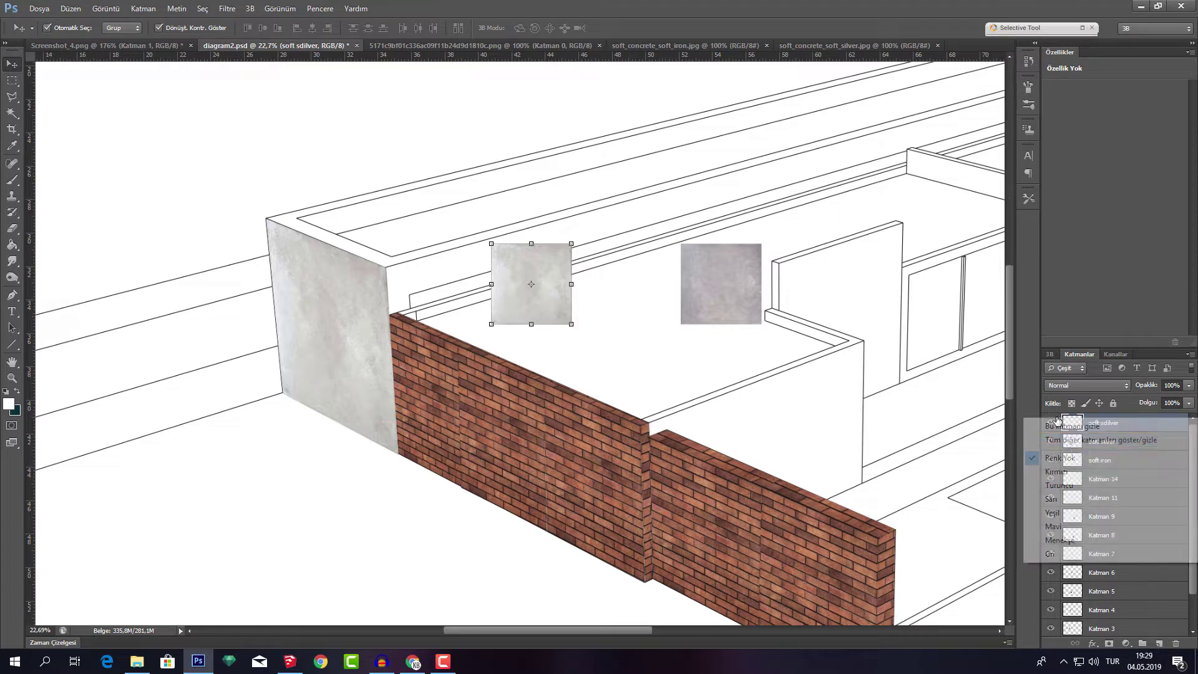
{"action": "left_click", "coordinate": [1076, 483]}
{"action": "right_click", "coordinate": [1060, 441]}
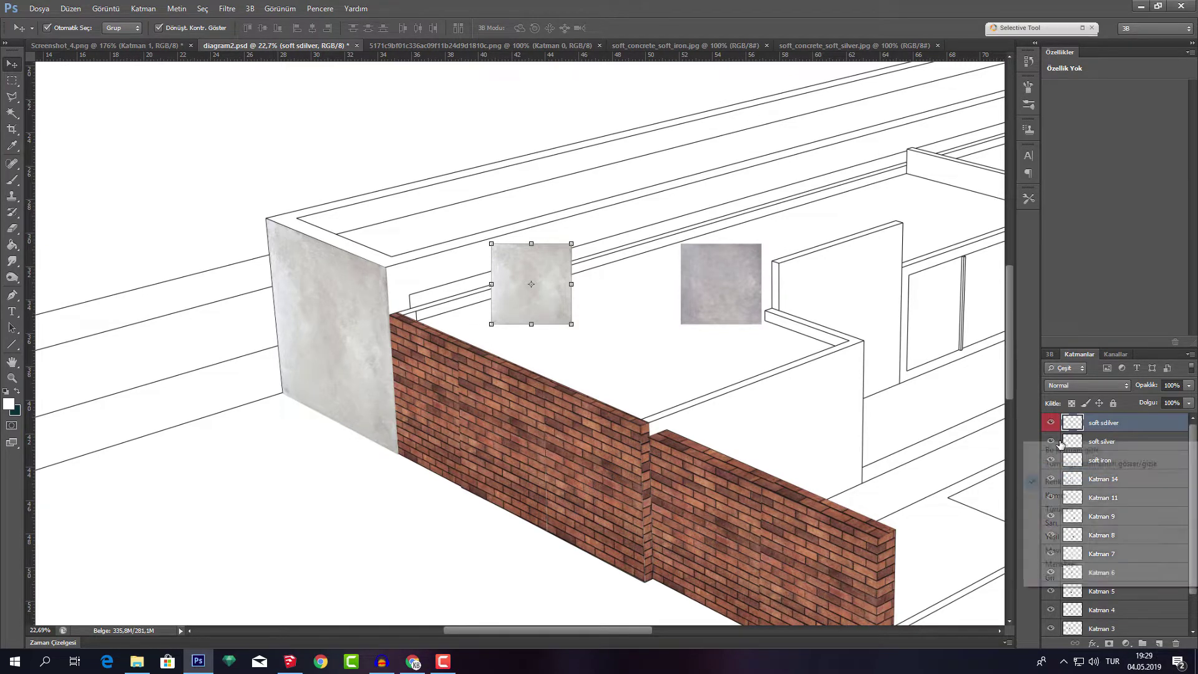
{"action": "left_click", "coordinate": [1074, 506]}
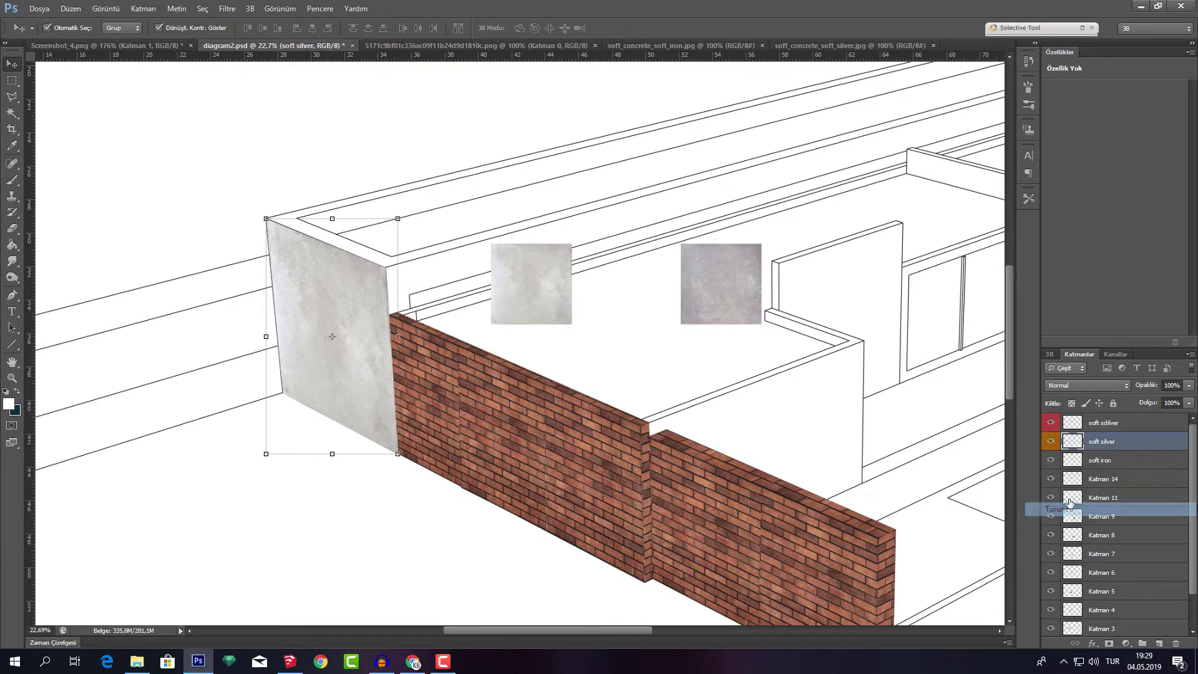
{"action": "left_click", "coordinate": [1056, 459]}
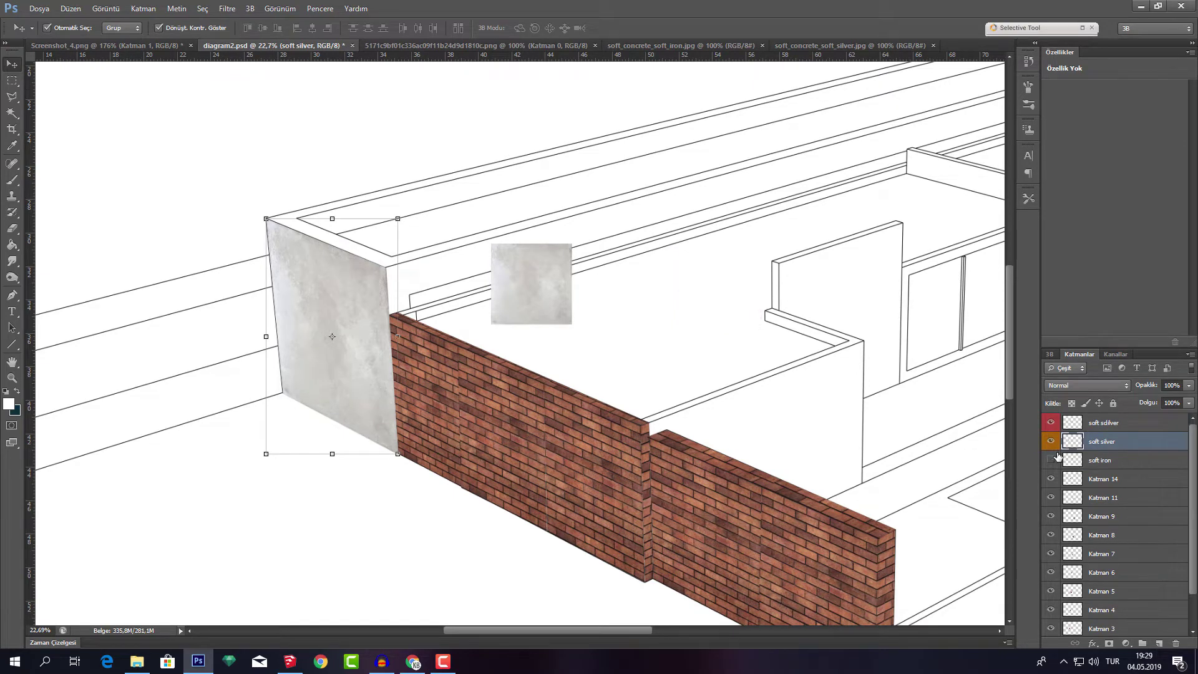
{"action": "right_click", "coordinate": [1059, 460]}
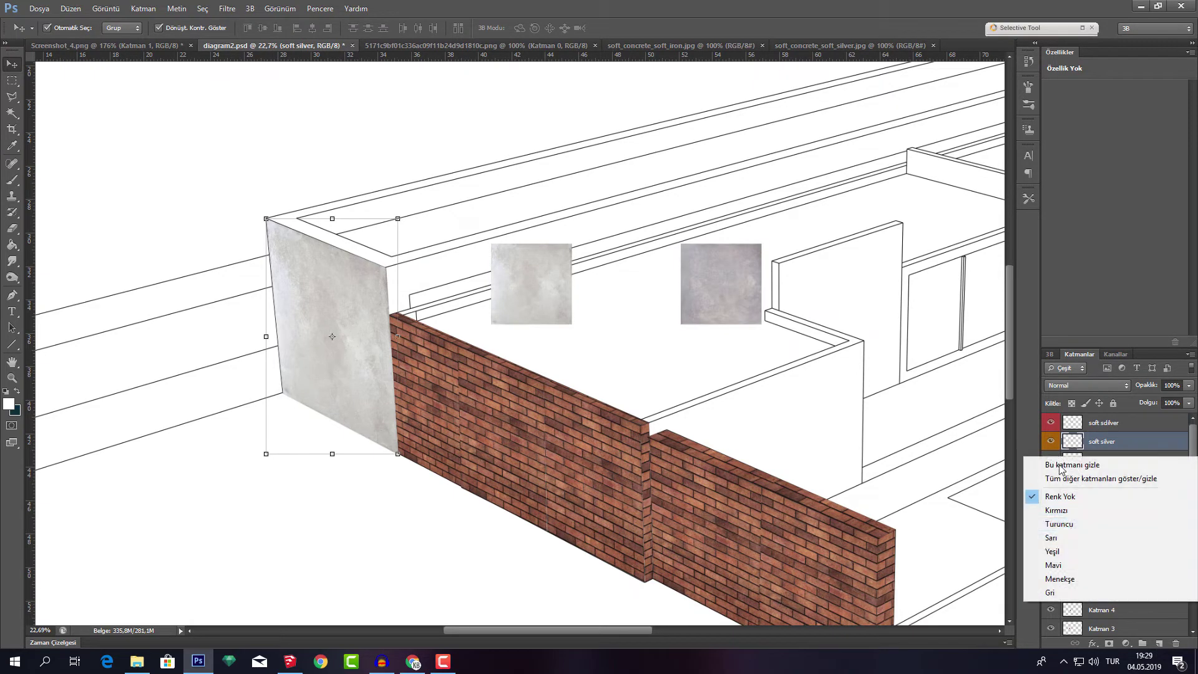
{"action": "left_click", "coordinate": [1060, 564]}
{"action": "left_click_drag", "start_coordinate": [535, 289], "coordinate": [420, 277]}
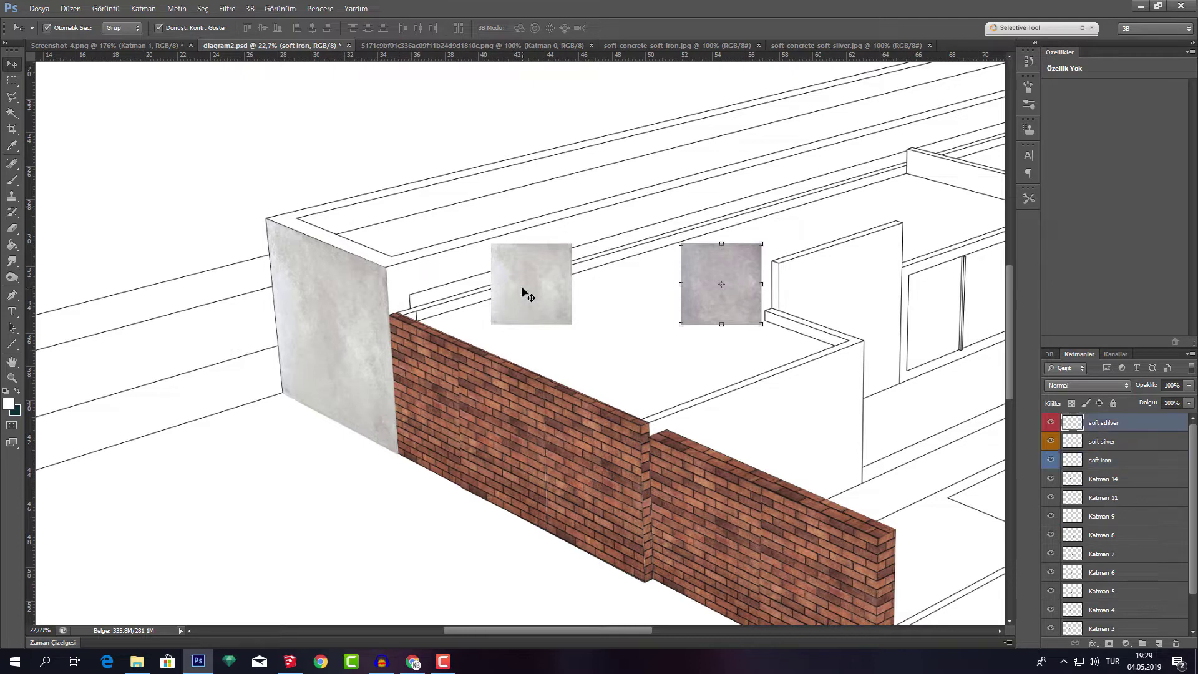
{"action": "scroll", "coordinate": [406, 187], "scroll_direction": "up", "scroll_amount": 2}
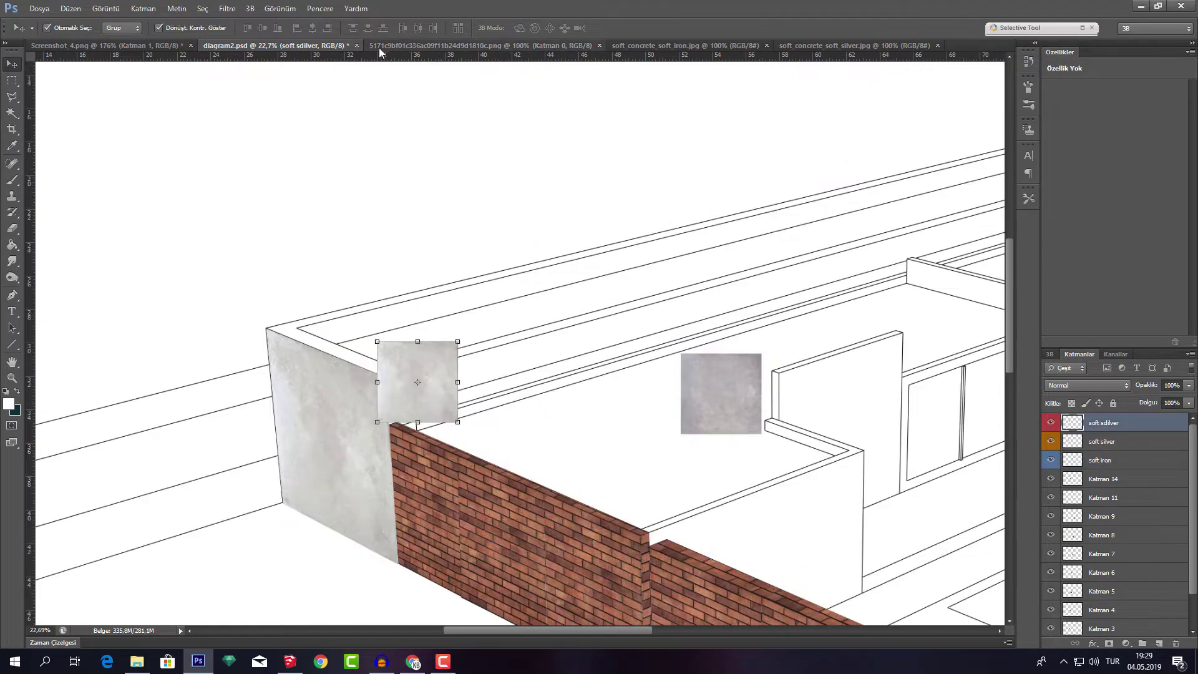
Check the isometric house reference, then move the soft iron concrete square lower left
{"action": "left_click", "coordinate": [161, 46]}
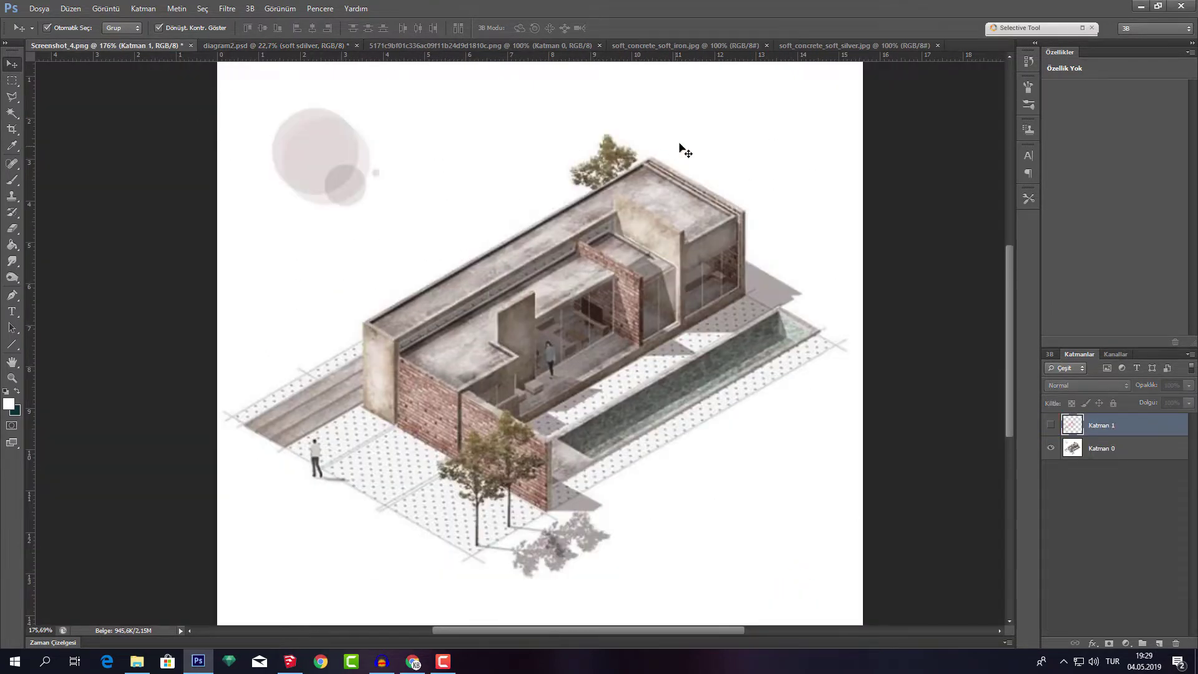
{"action": "left_click", "coordinate": [323, 45]}
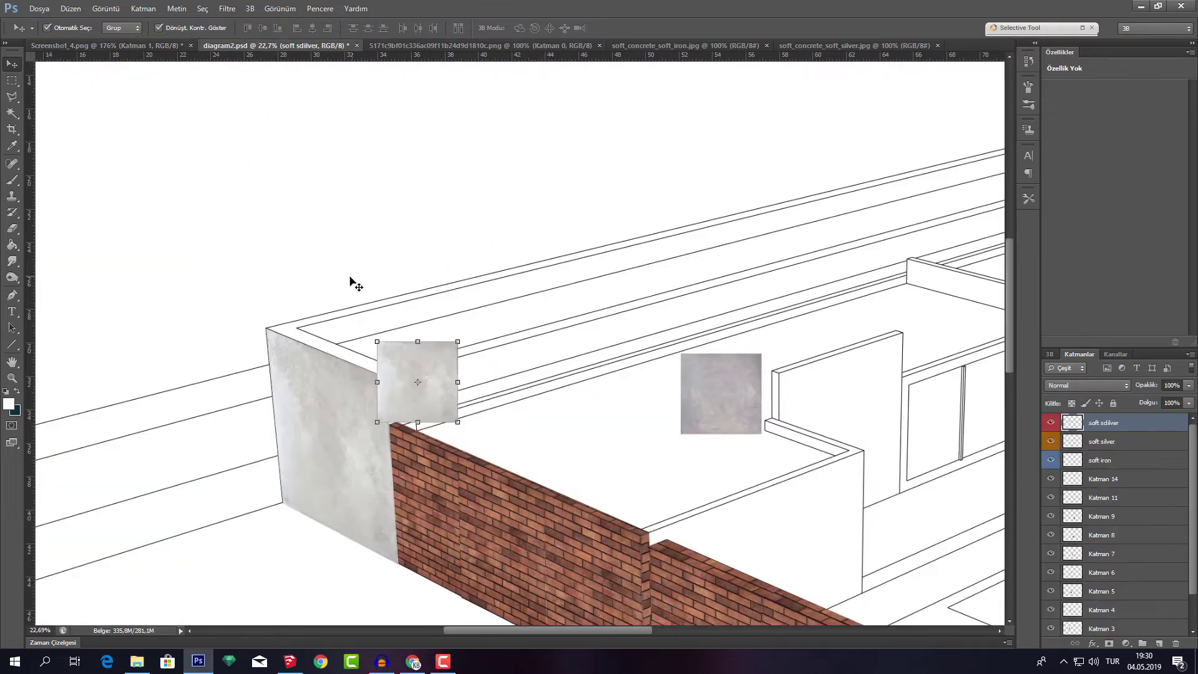
{"action": "scroll", "coordinate": [449, 326], "scroll_direction": "down", "scroll_amount": 5, "text": "alt"}
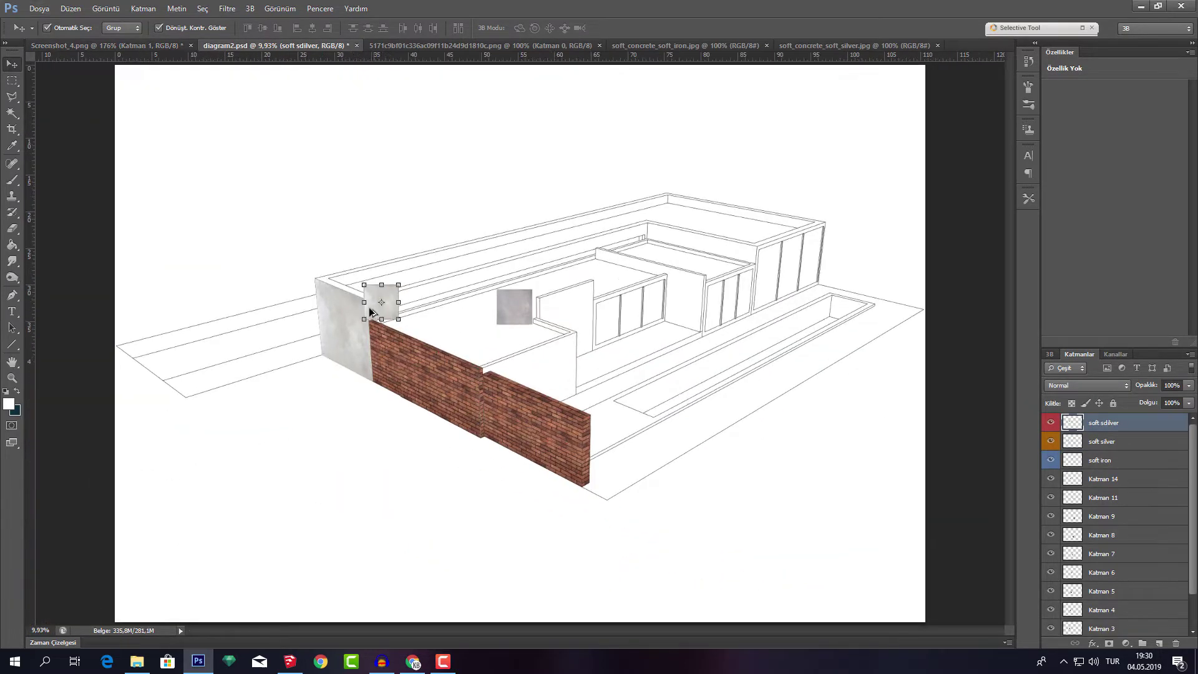
{"action": "scroll", "coordinate": [390, 304], "scroll_direction": "up", "scroll_amount": 7, "text": "alt"}
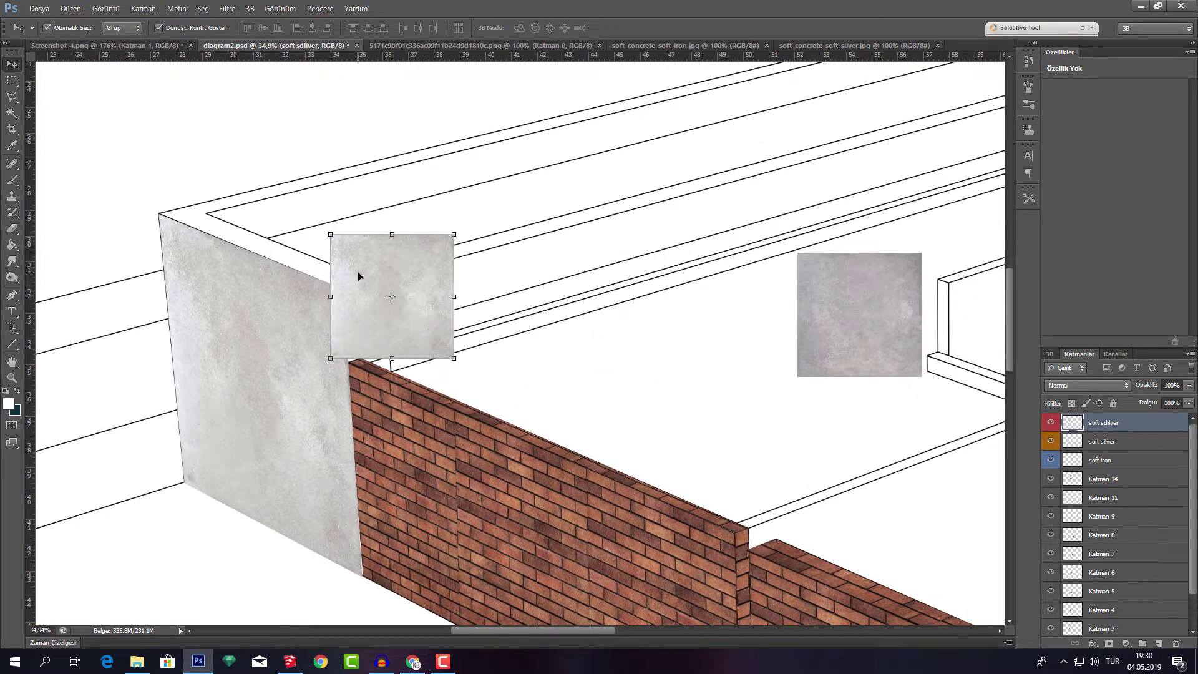
{"action": "mouse_move", "coordinate": [822, 316]}
{"action": "left_mouse_down"}
{"action": "mouse_move", "coordinate": [548, 301]}
{"action": "mouse_move", "coordinate": [749, 422]}
{"action": "left_mouse_up"}
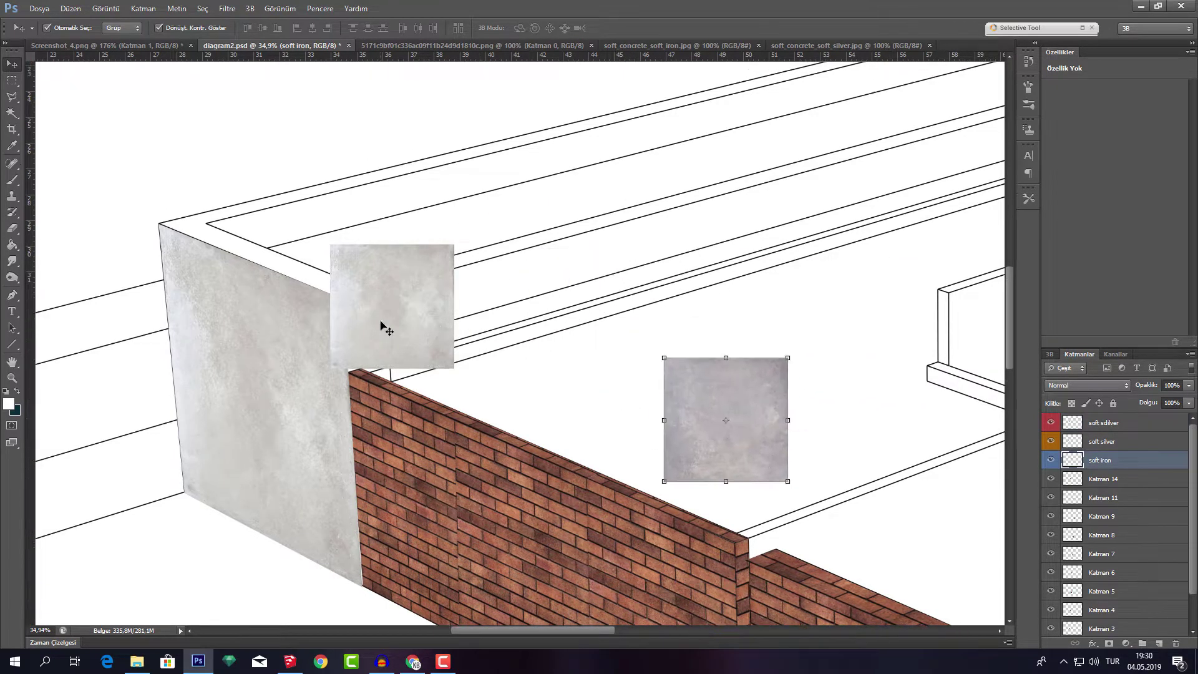
{"action": "mouse_move", "coordinate": [383, 326]}
{"action": "left_mouse_down"}
{"action": "mouse_move", "coordinate": [390, 420]}
{"action": "mouse_move", "coordinate": [465, 394]}
{"action": "left_mouse_up"}
Place a concrete square on the parapet corner and Alt-drag three copies along its top
{"action": "mouse_move", "coordinate": [617, 395]}
{"action": "left_mouse_down"}
{"action": "mouse_move", "coordinate": [319, 372]}
{"action": "mouse_move", "coordinate": [282, 320]}
{"action": "left_mouse_up"}
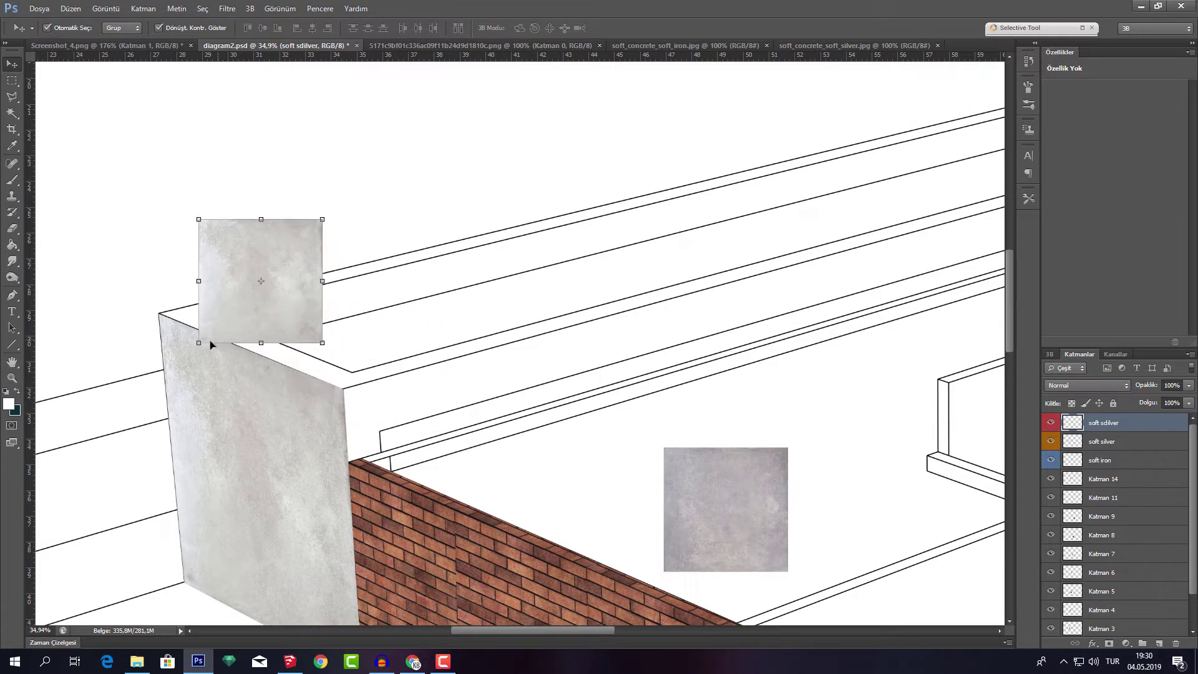
{"action": "left_click_drag", "start_coordinate": [199, 343], "coordinate": [171, 315], "text": "ctrl"}
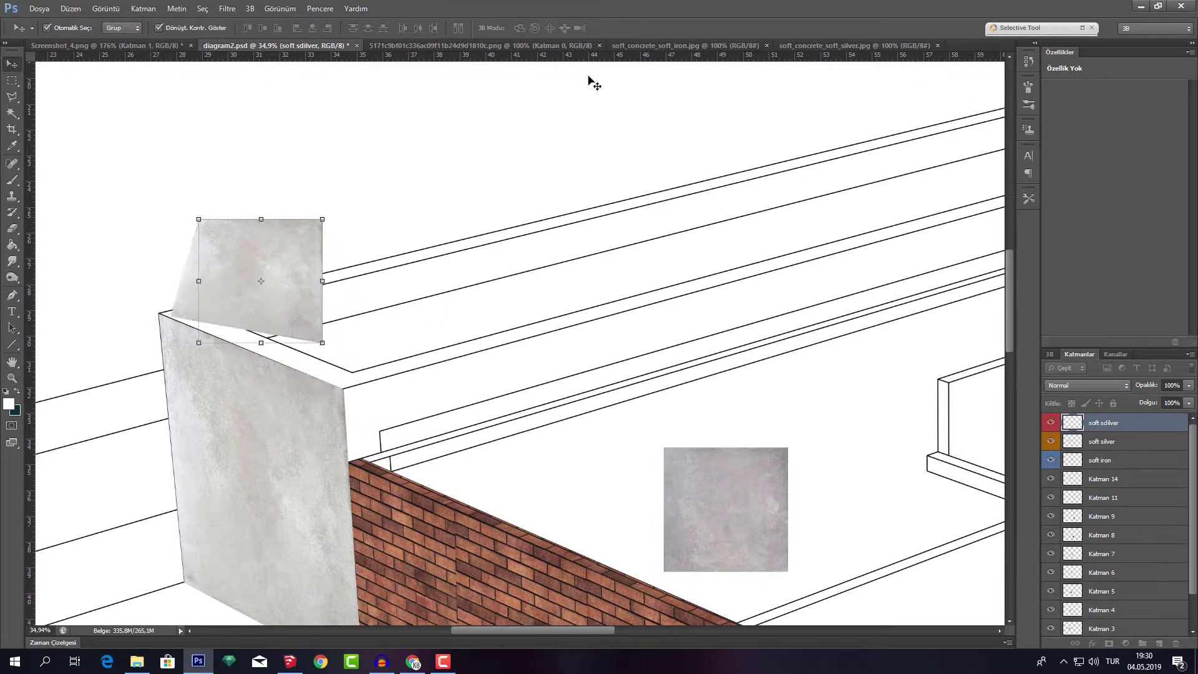
{"action": "key", "text": "Escape"}
{"action": "left_click_drag", "start_coordinate": [294, 315], "coordinate": [460, 308], "text": "alt"}
{"action": "left_click_drag", "start_coordinate": [305, 320], "coordinate": [709, 288], "text": "alt"}
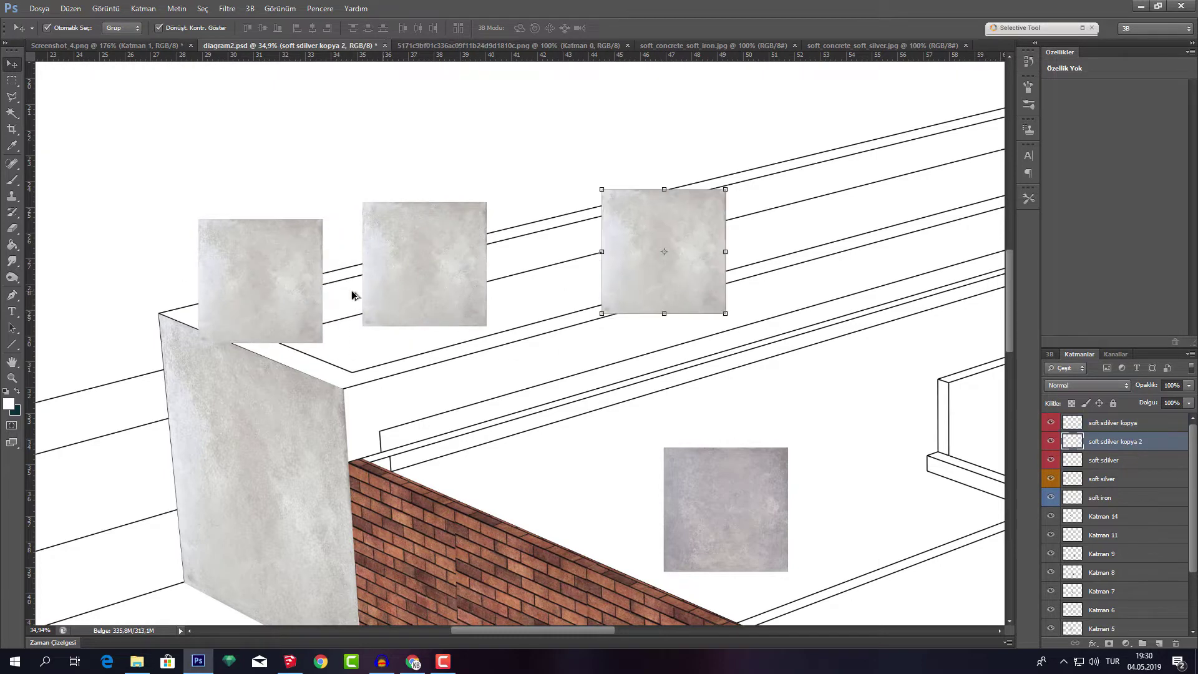
{"action": "left_click_drag", "start_coordinate": [287, 299], "coordinate": [652, 357], "text": "alt"}
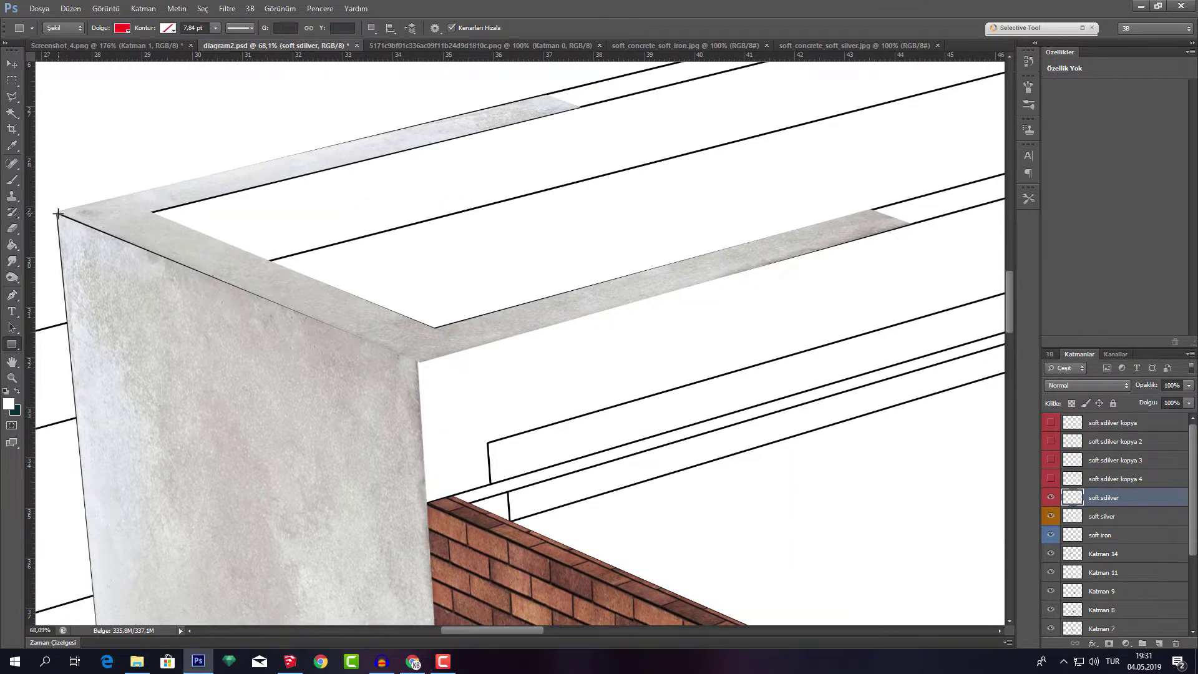
Draw a red line along the parapet edge and shift it across the parapet
{"action": "right_click", "coordinate": [12, 345]}
{"action": "left_click", "coordinate": [59, 393]}
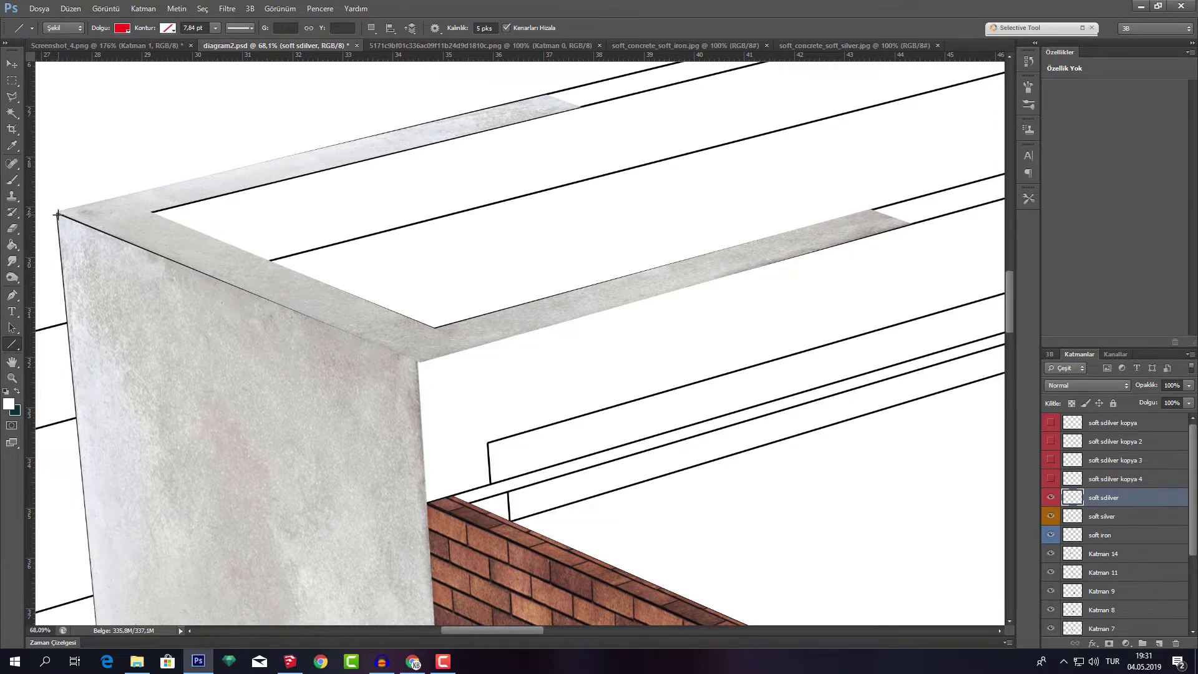
{"action": "left_click_drag", "start_coordinate": [56, 213], "coordinate": [418, 360]}
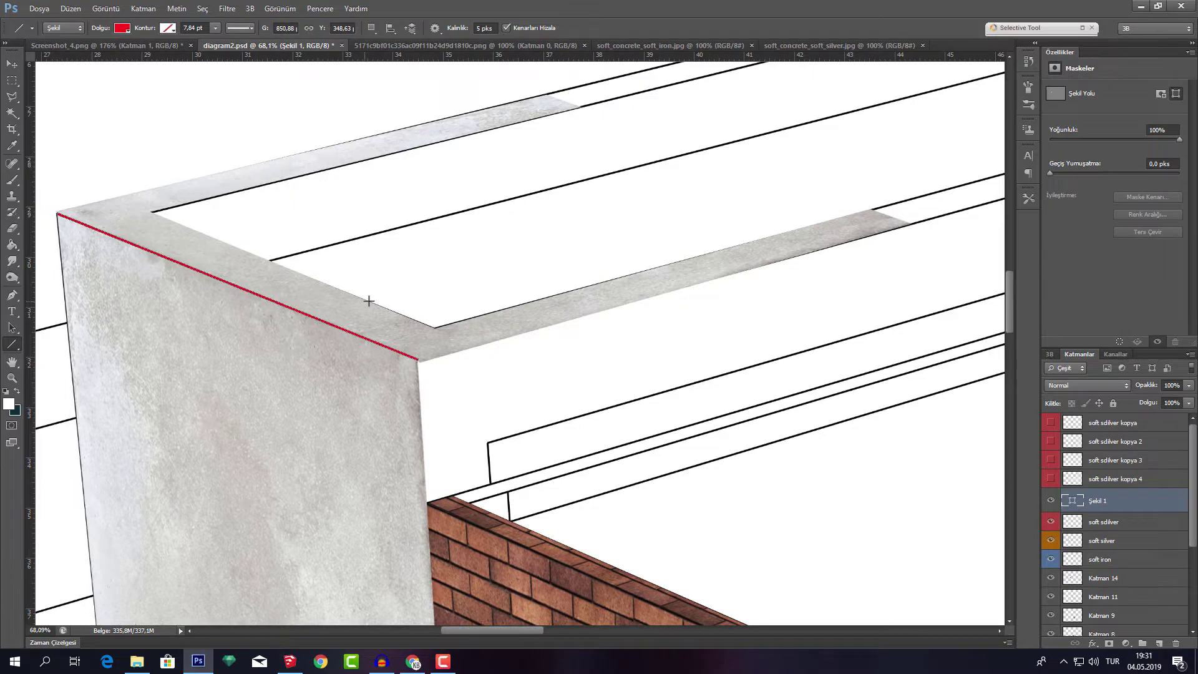
{"action": "key", "text": "v"}
{"action": "scroll", "coordinate": [401, 347], "scroll_direction": "down", "scroll_amount": 2}
{"action": "scroll", "coordinate": [392, 353], "scroll_direction": "down", "scroll_amount": 2}
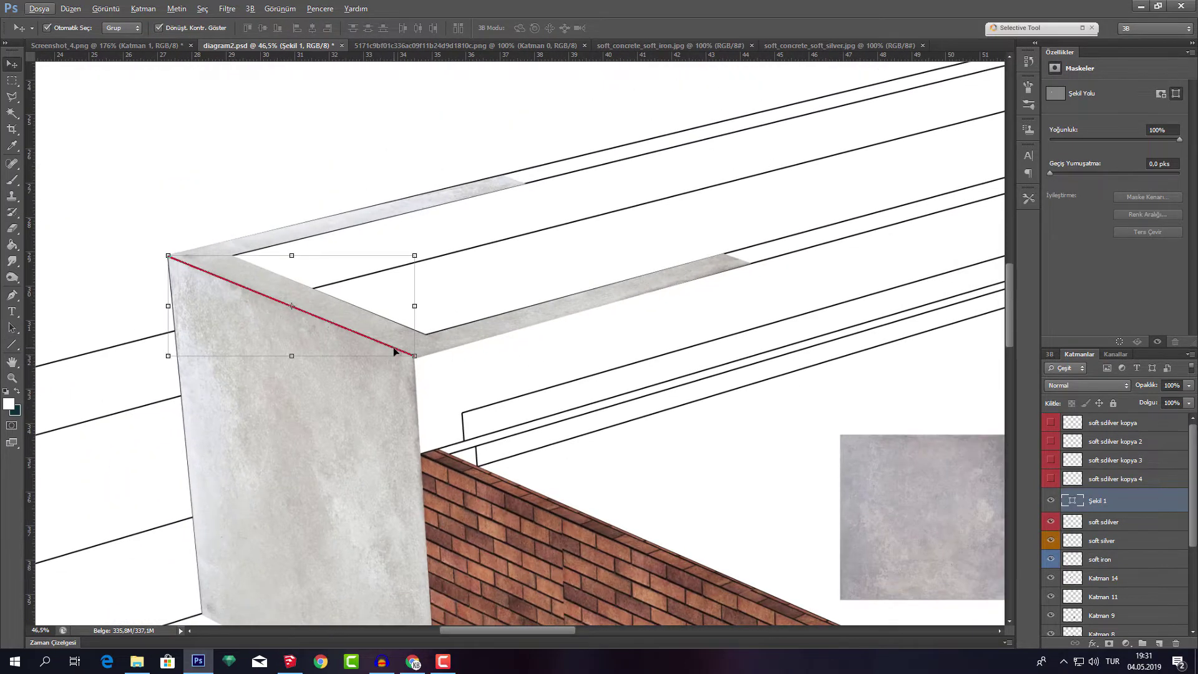
{"action": "left_click_drag", "start_coordinate": [393, 351], "coordinate": [710, 258]}
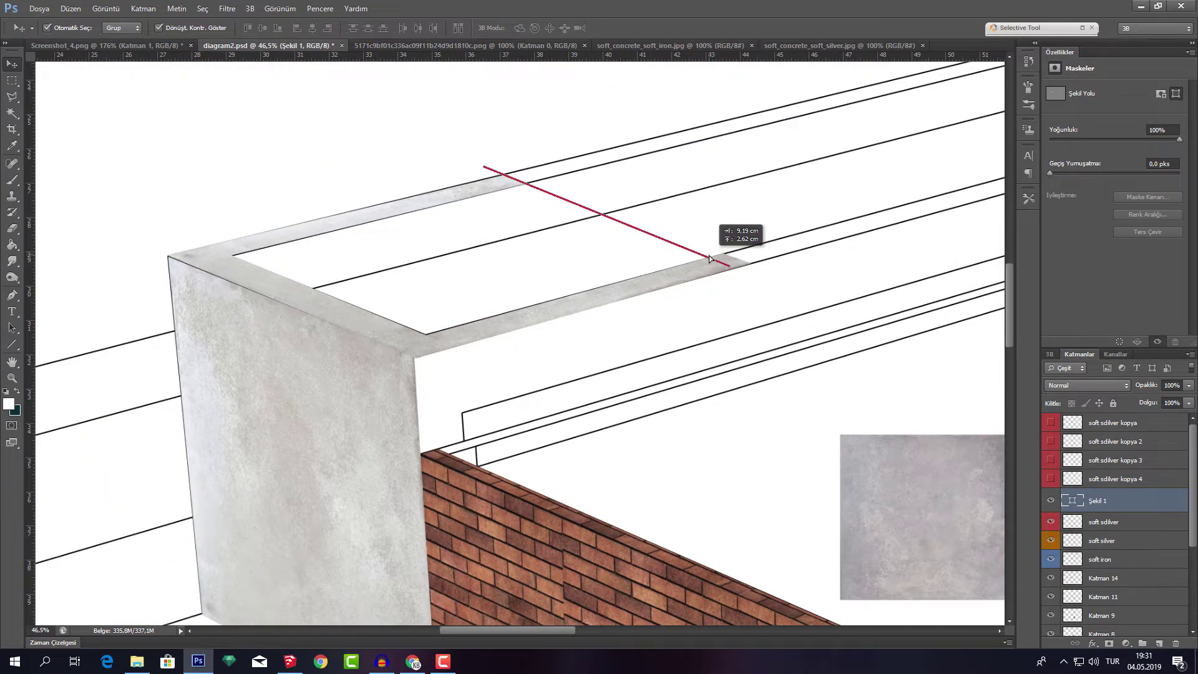
{"action": "left_click_drag", "start_coordinate": [709, 258], "coordinate": [719, 264]}
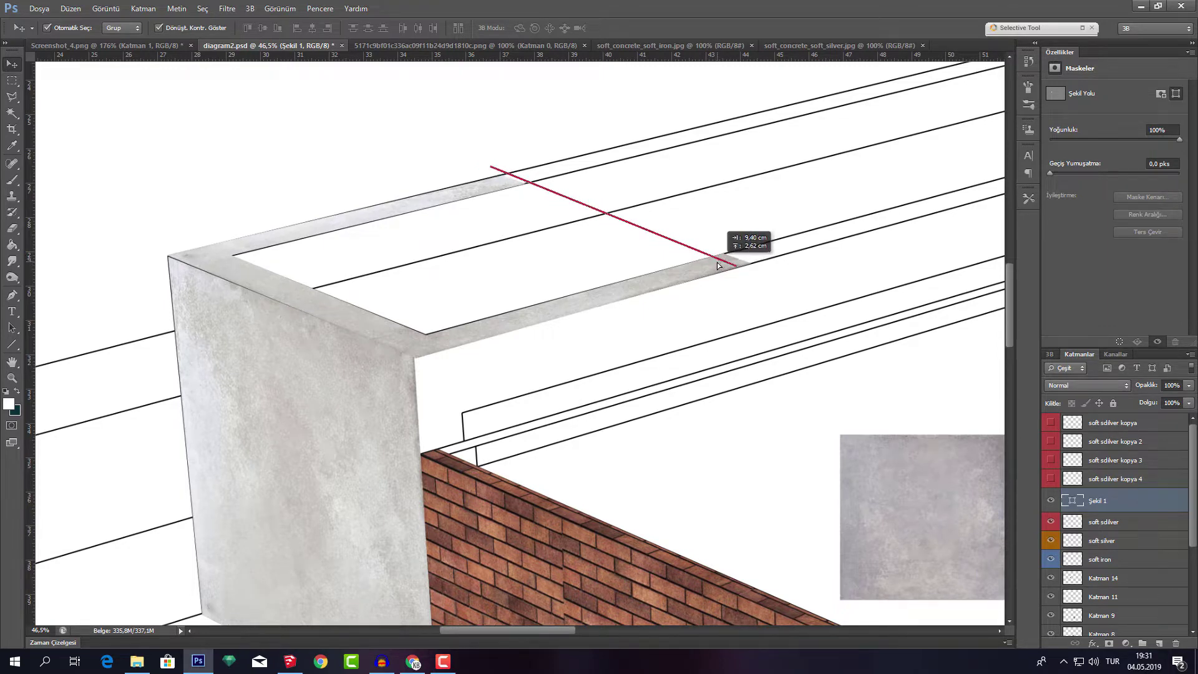
{"action": "left_click_drag", "start_coordinate": [715, 265], "coordinate": [716, 266]}
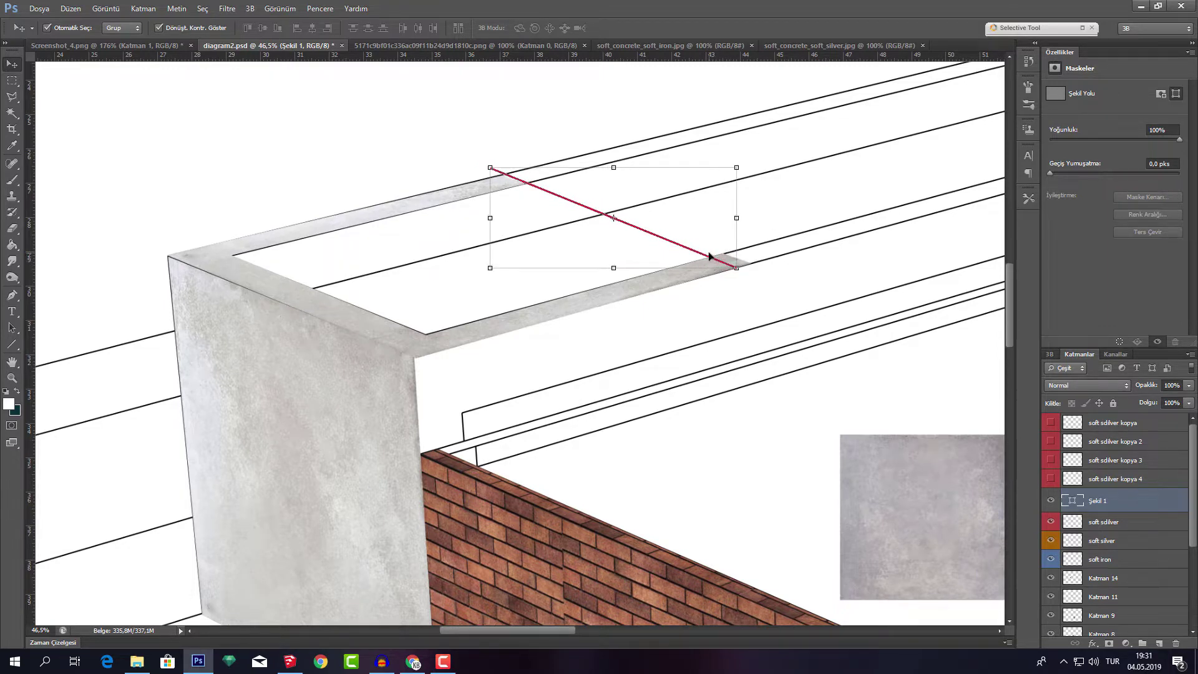
Delete that line and draw a guide line from the wall corner far toward the upper left
{"action": "scroll", "coordinate": [625, 243], "scroll_direction": "down", "scroll_amount": 4}
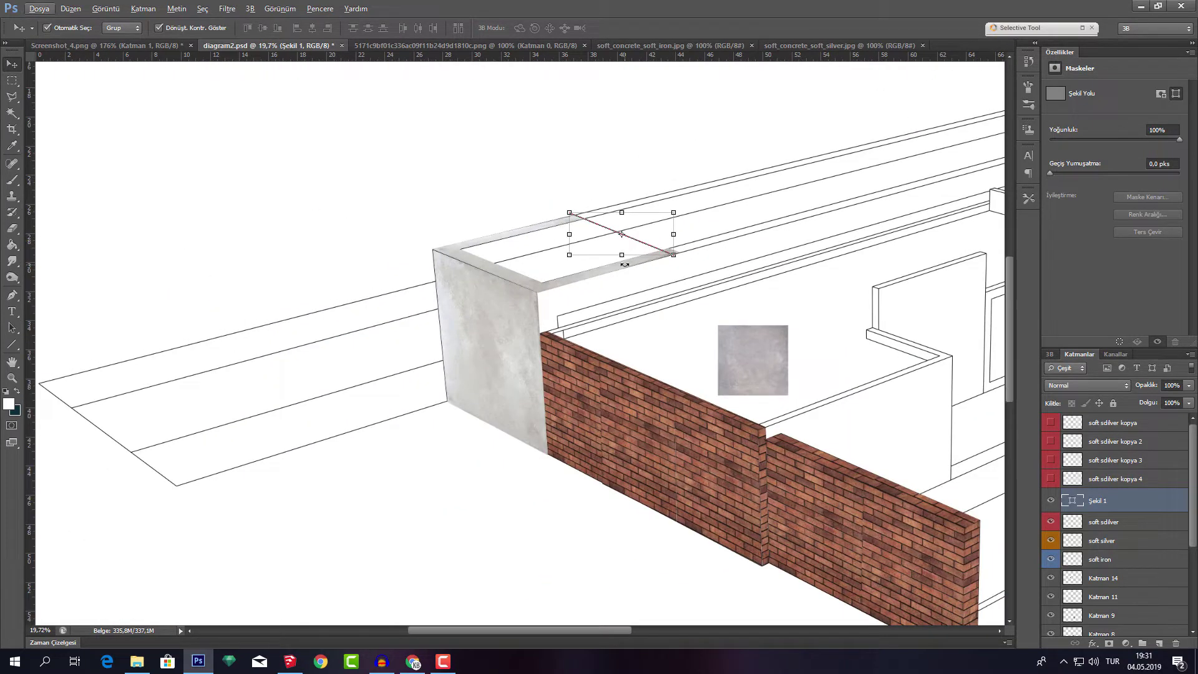
{"action": "scroll", "coordinate": [629, 267], "scroll_direction": "right", "scroll_amount": 3}
{"action": "scroll", "coordinate": [628, 270], "scroll_direction": "right", "scroll_amount": 3}
{"action": "scroll", "coordinate": [625, 266], "scroll_direction": "right", "scroll_amount": 3}
{"action": "scroll", "coordinate": [620, 262], "scroll_direction": "down", "scroll_amount": 3}
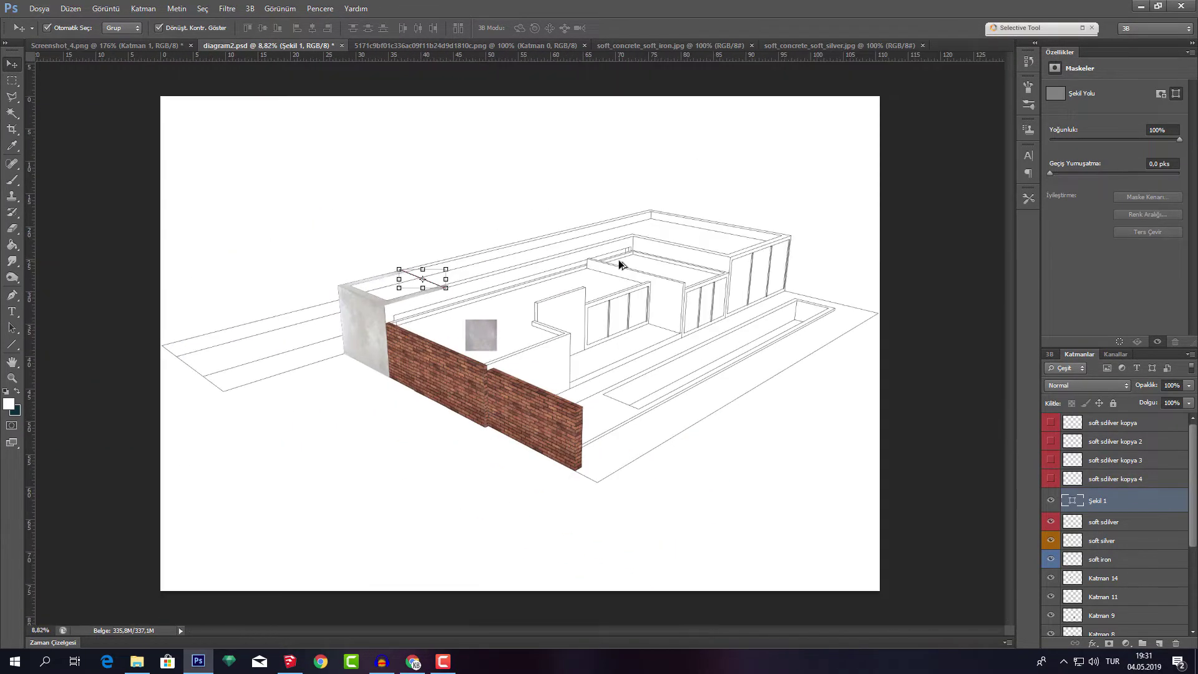
{"action": "scroll", "coordinate": [412, 277], "scroll_direction": "up", "scroll_amount": 1}
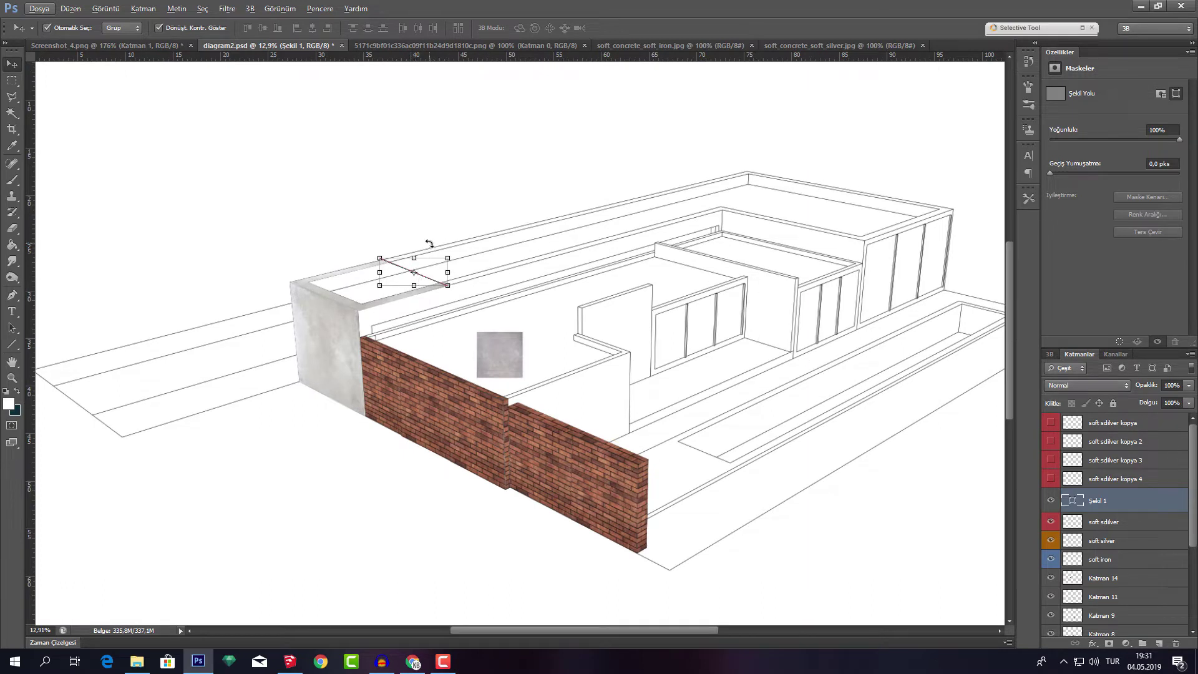
{"action": "key", "text": "Delete"}
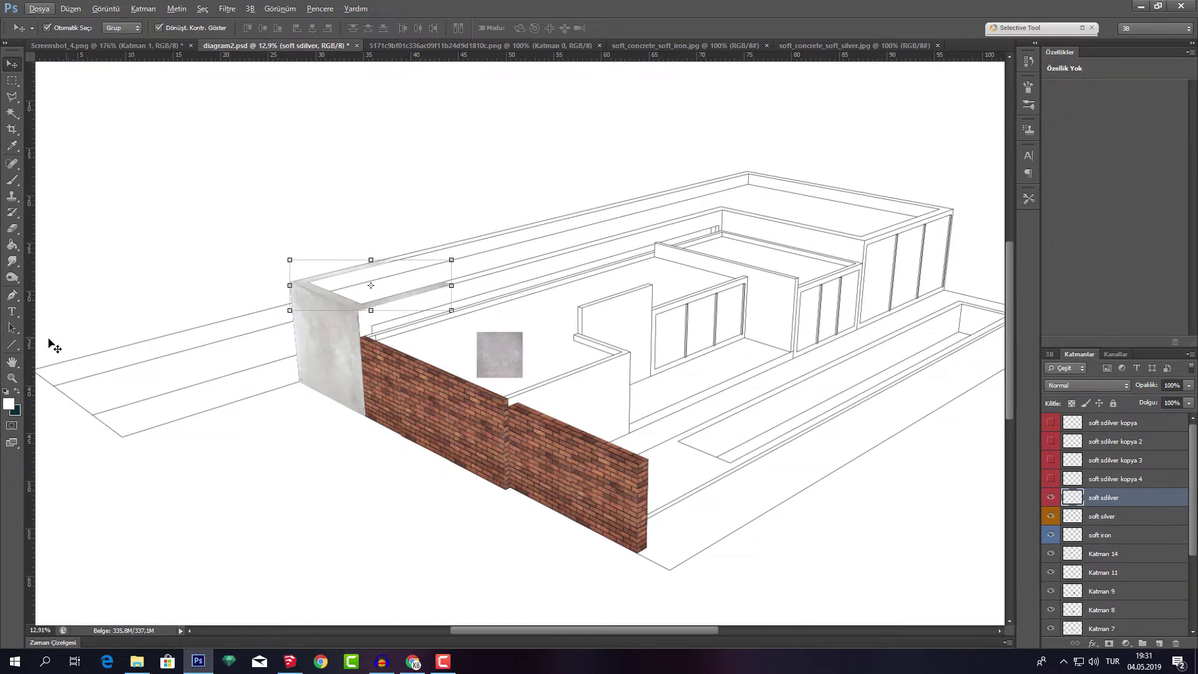
{"action": "left_click", "coordinate": [11, 343]}
{"action": "left_click_drag", "start_coordinate": [359, 310], "coordinate": [31, 69]}
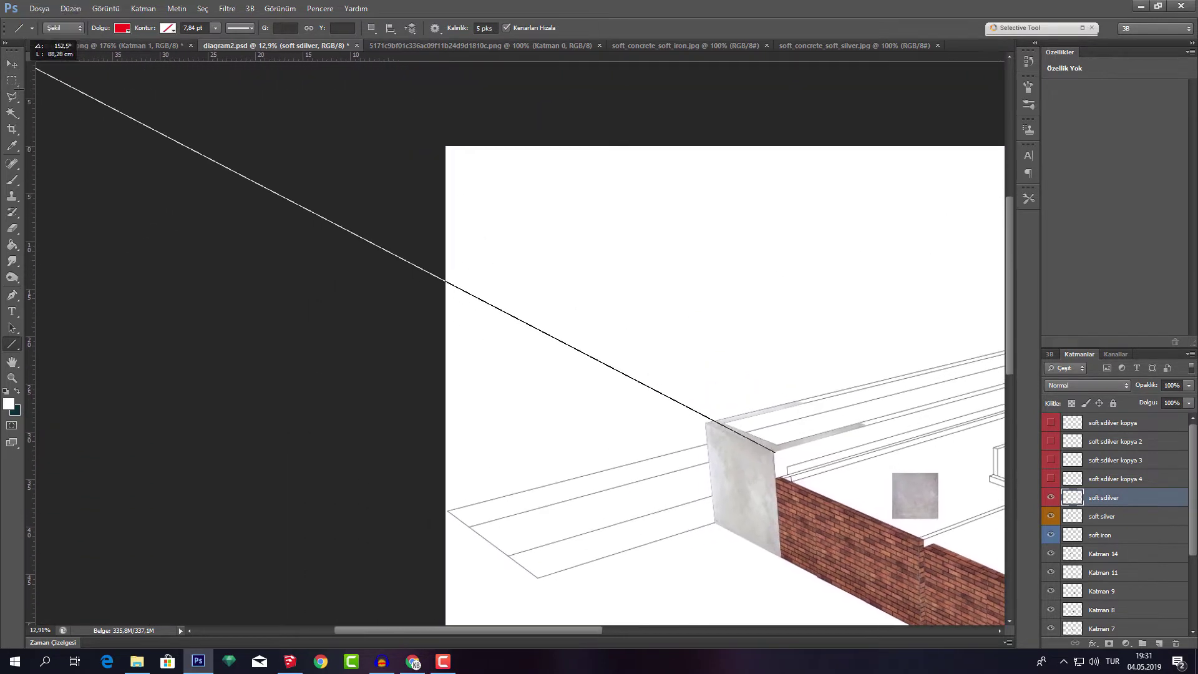
{"action": "left_click_drag", "start_coordinate": [33, 70], "coordinate": [33, 101]}
Draw a second guide line from the house's right side toward the upper left
{"action": "scroll", "coordinate": [364, 268], "scroll_direction": "down", "scroll_amount": 5}
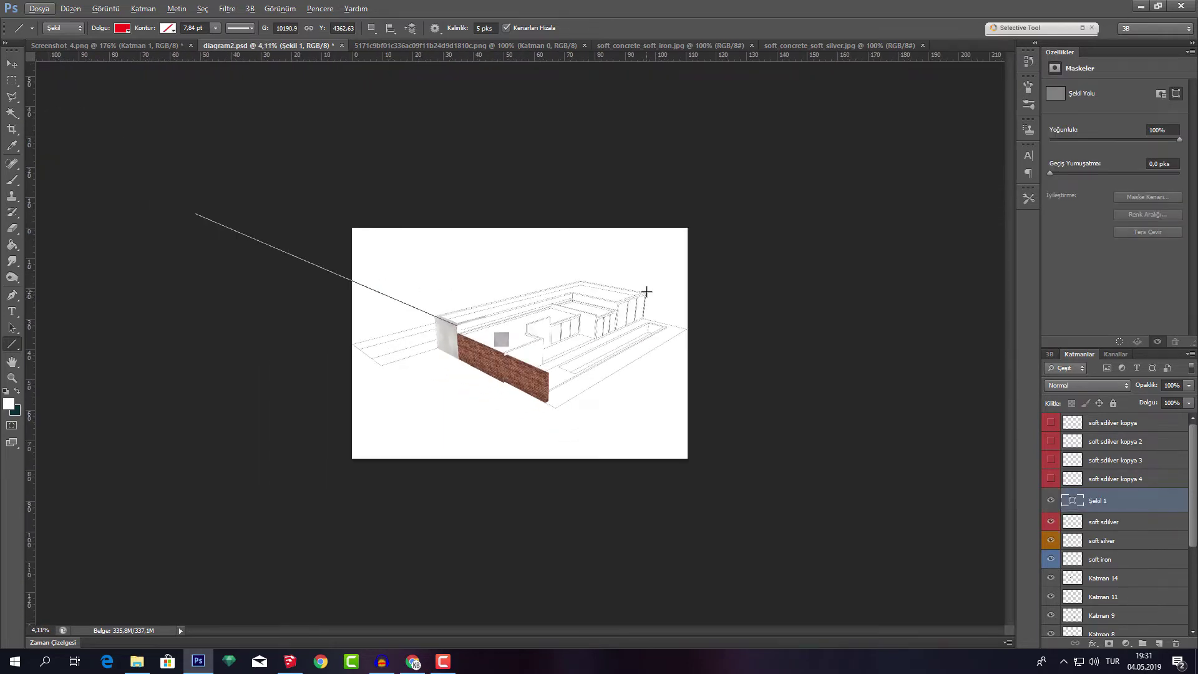
{"action": "scroll", "coordinate": [646, 291], "scroll_direction": "up", "scroll_amount": 1}
{"action": "scroll", "coordinate": [657, 296], "scroll_direction": "up", "scroll_amount": 1}
{"action": "scroll", "coordinate": [792, 227], "scroll_direction": "up", "scroll_amount": 1}
{"action": "scroll", "coordinate": [783, 232], "scroll_direction": "up", "scroll_amount": 1}
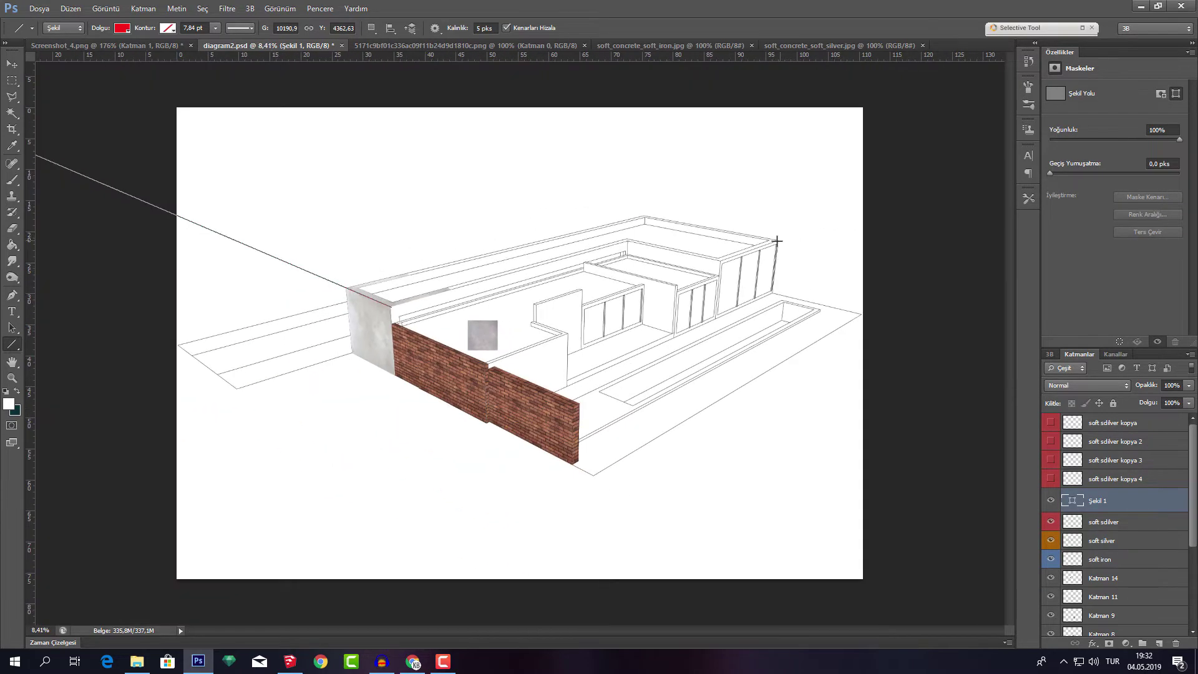
{"action": "left_click_drag", "start_coordinate": [772, 239], "coordinate": [50, 99]}
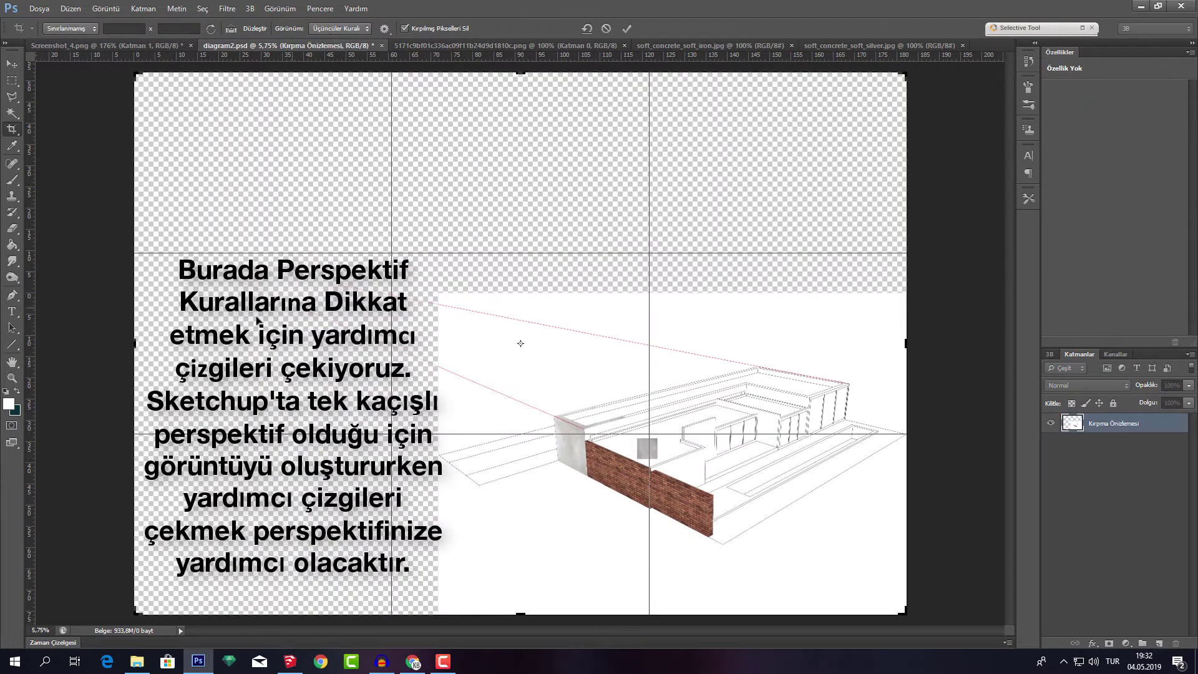
Widen the canvas leftward, then draw five red guide lines converging at an upper-left vanishing point
{"action": "left_click_drag", "start_coordinate": [136, 343], "coordinate": [75, 343]}
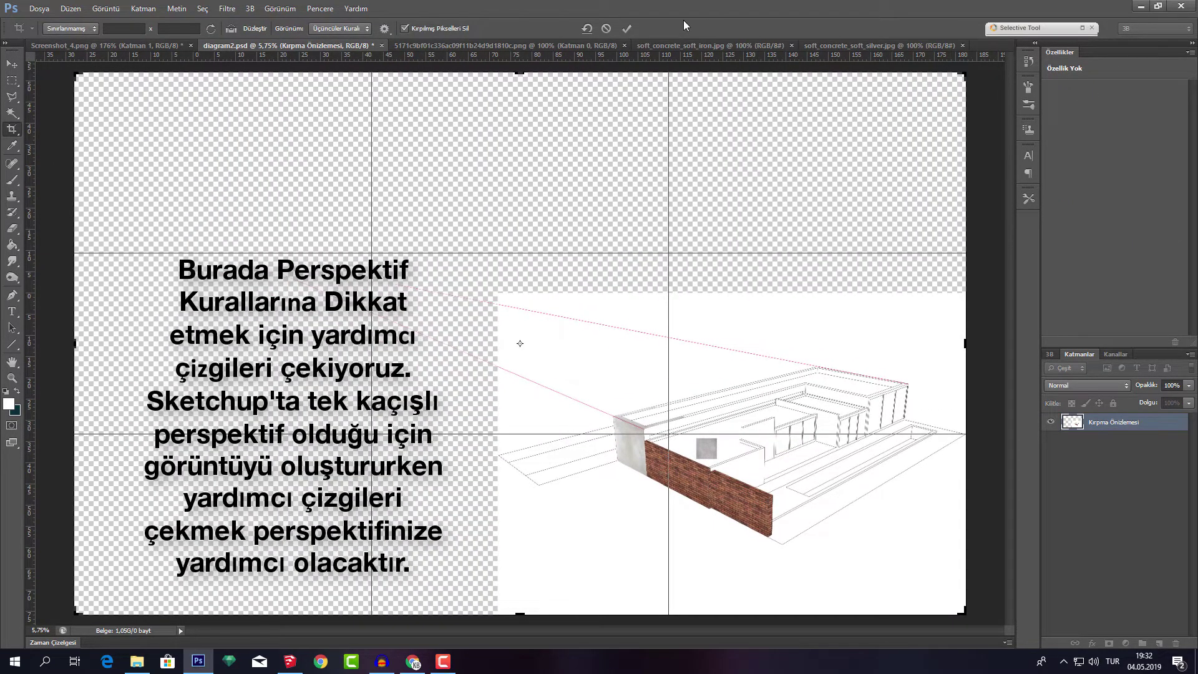
{"action": "left_click", "coordinate": [627, 28]}
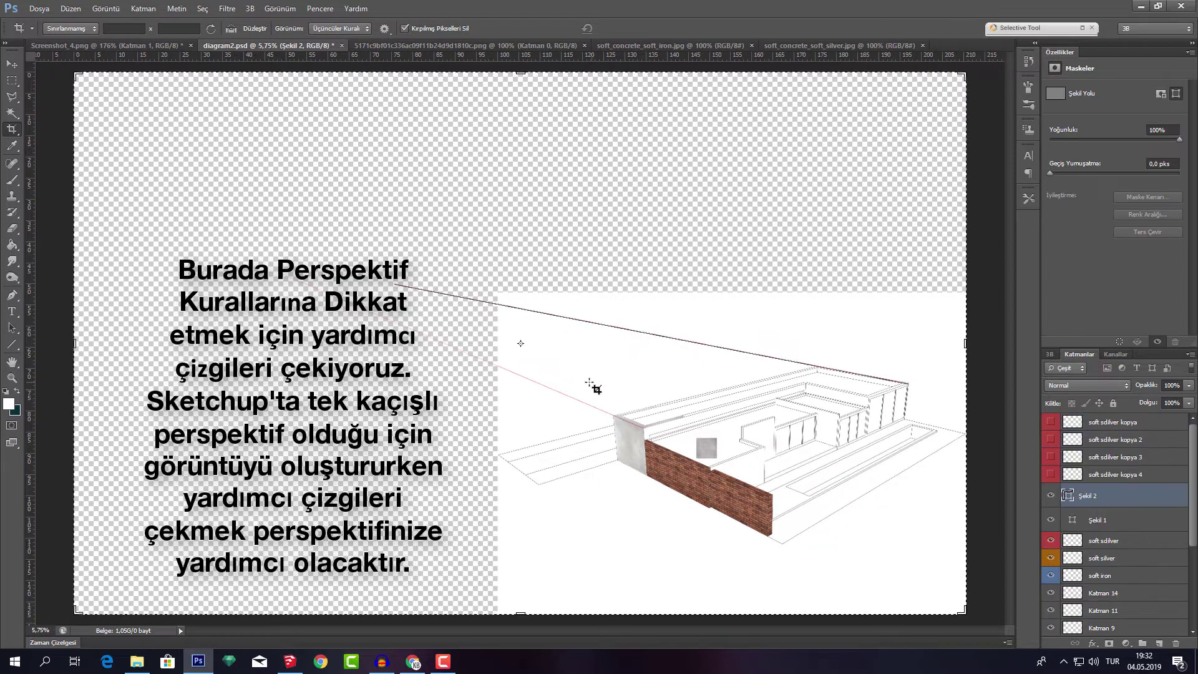
{"action": "left_click", "coordinate": [12, 343]}
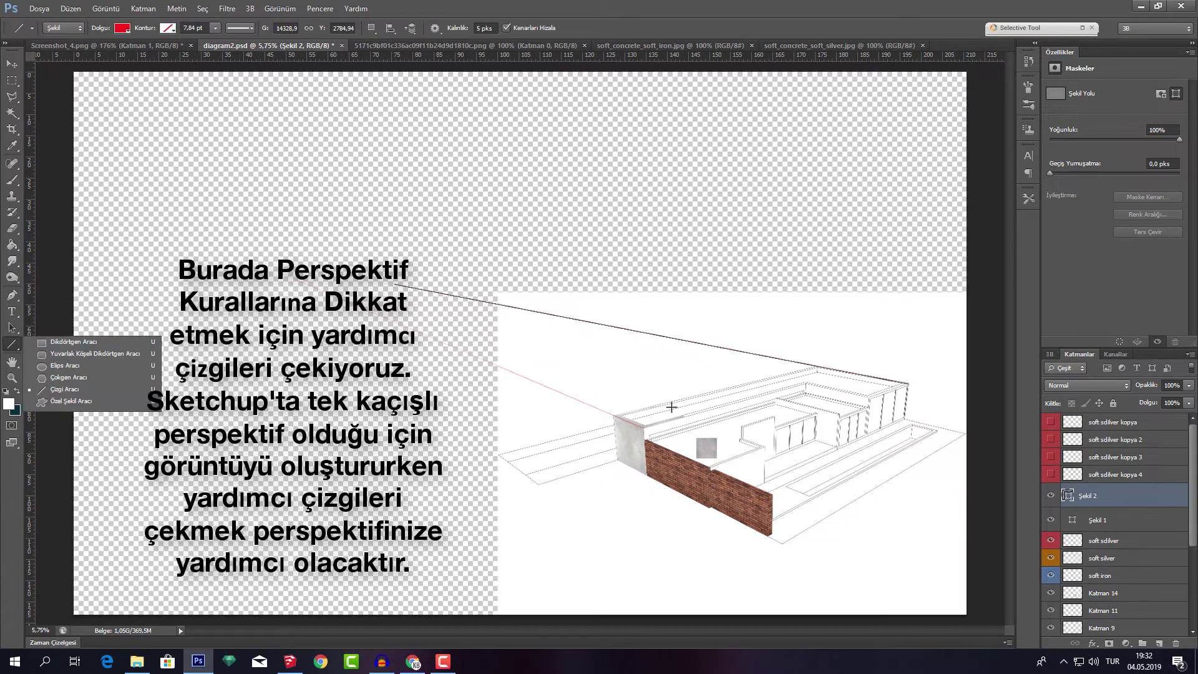
{"action": "mouse_move", "coordinate": [614, 415]}
{"action": "left_mouse_down"}
{"action": "mouse_move", "coordinate": [82, 175]}
{"action": "mouse_move", "coordinate": [71, 182]}
{"action": "left_mouse_up"}
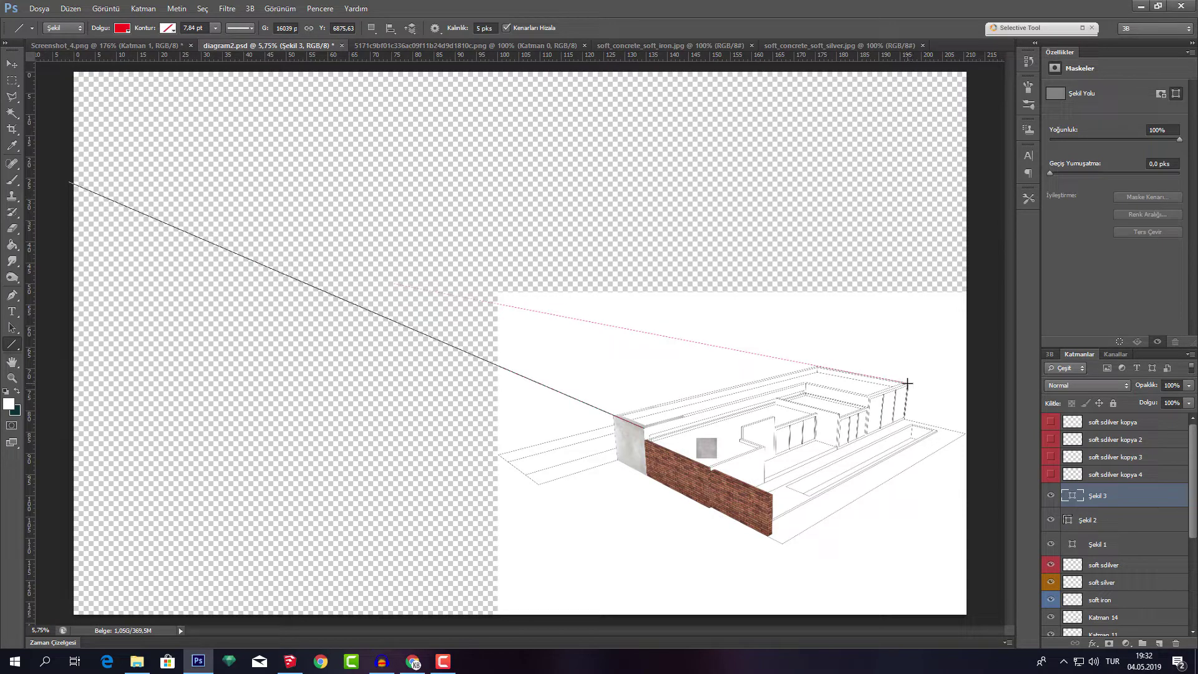
{"action": "left_click_drag", "start_coordinate": [908, 384], "coordinate": [91, 222]}
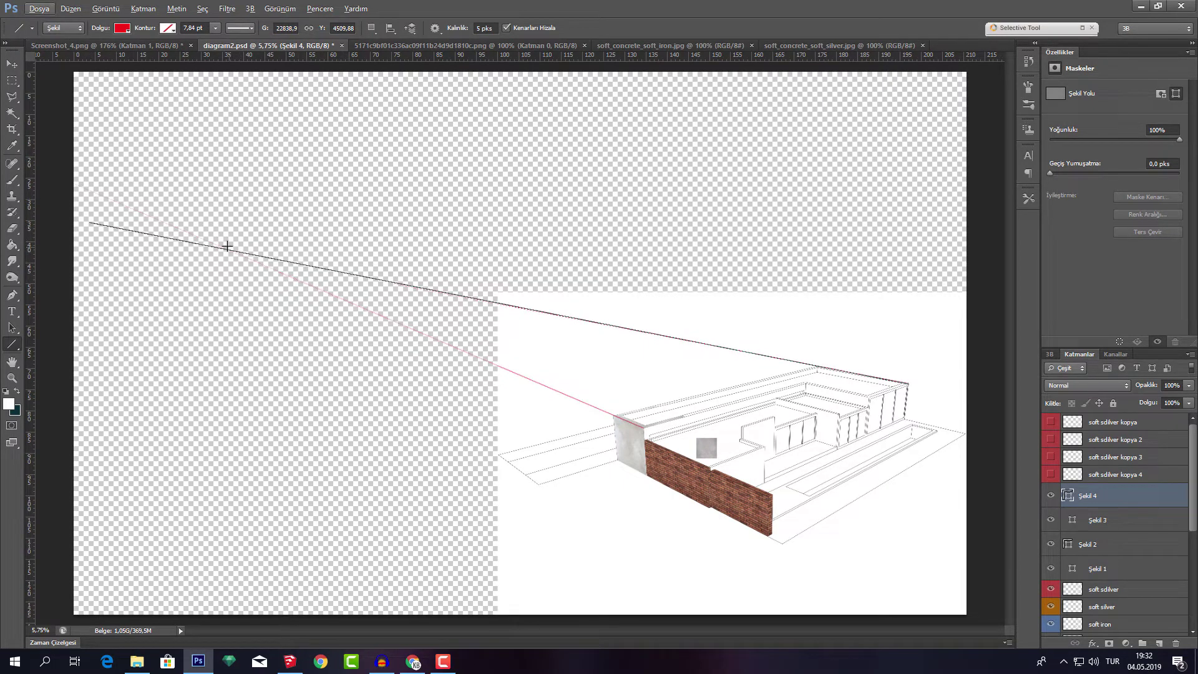
{"action": "left_click_drag", "start_coordinate": [225, 247], "coordinate": [742, 437]}
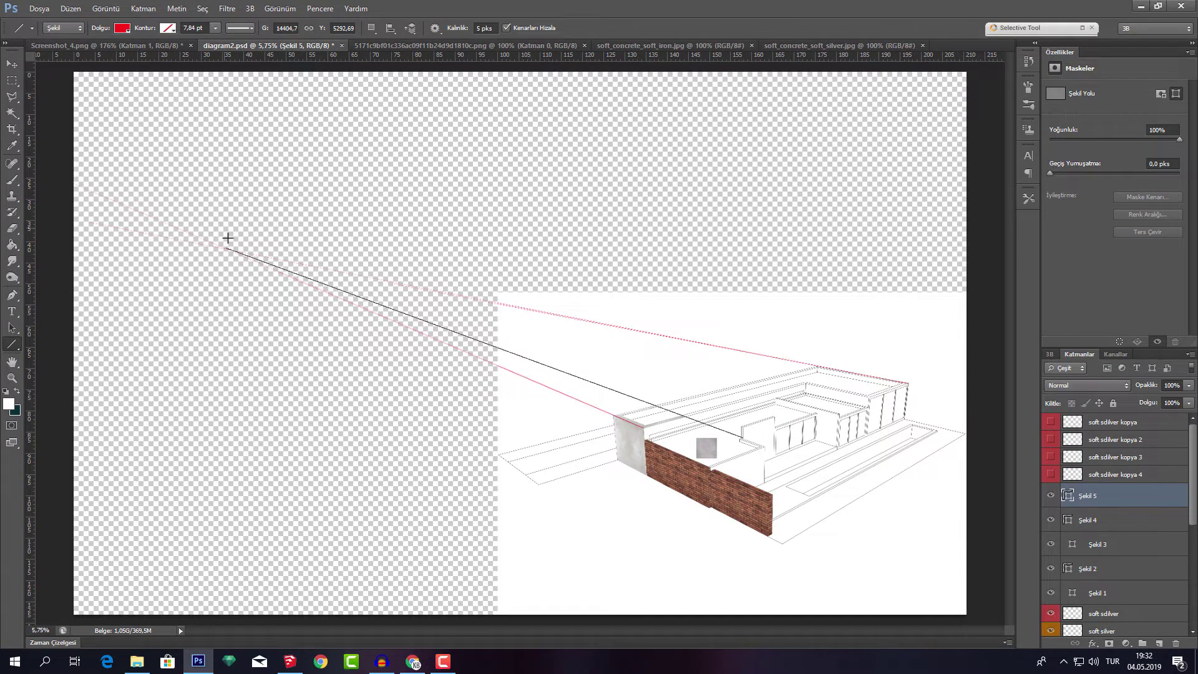
{"action": "left_click_drag", "start_coordinate": [226, 248], "coordinate": [832, 432]}
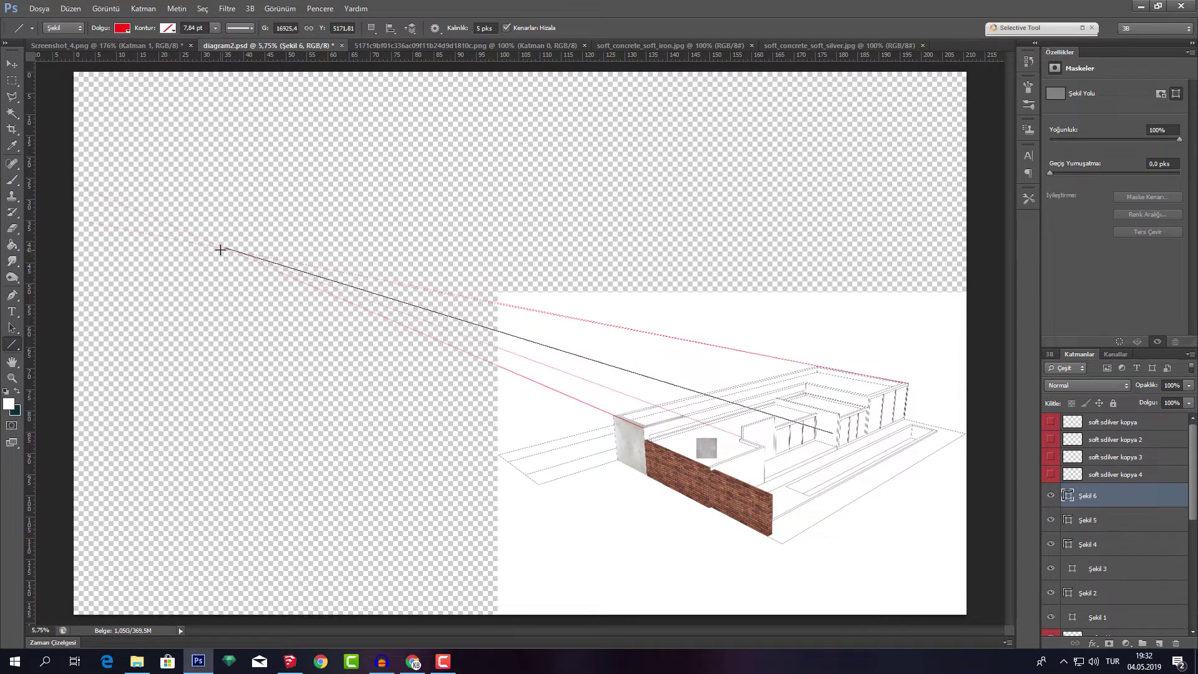
{"action": "left_click_drag", "start_coordinate": [224, 248], "coordinate": [892, 412]}
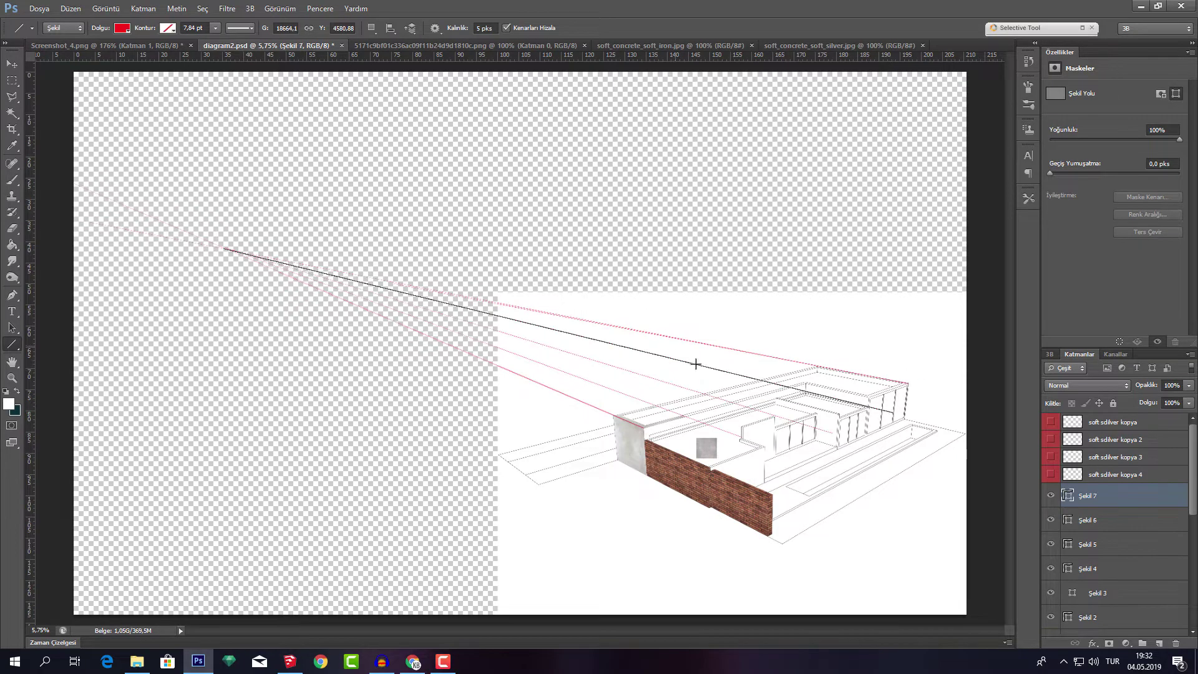
Show the 'soft sdilver kopya 4' layer and move it onto the parapet top
{"action": "key", "text": "v"}
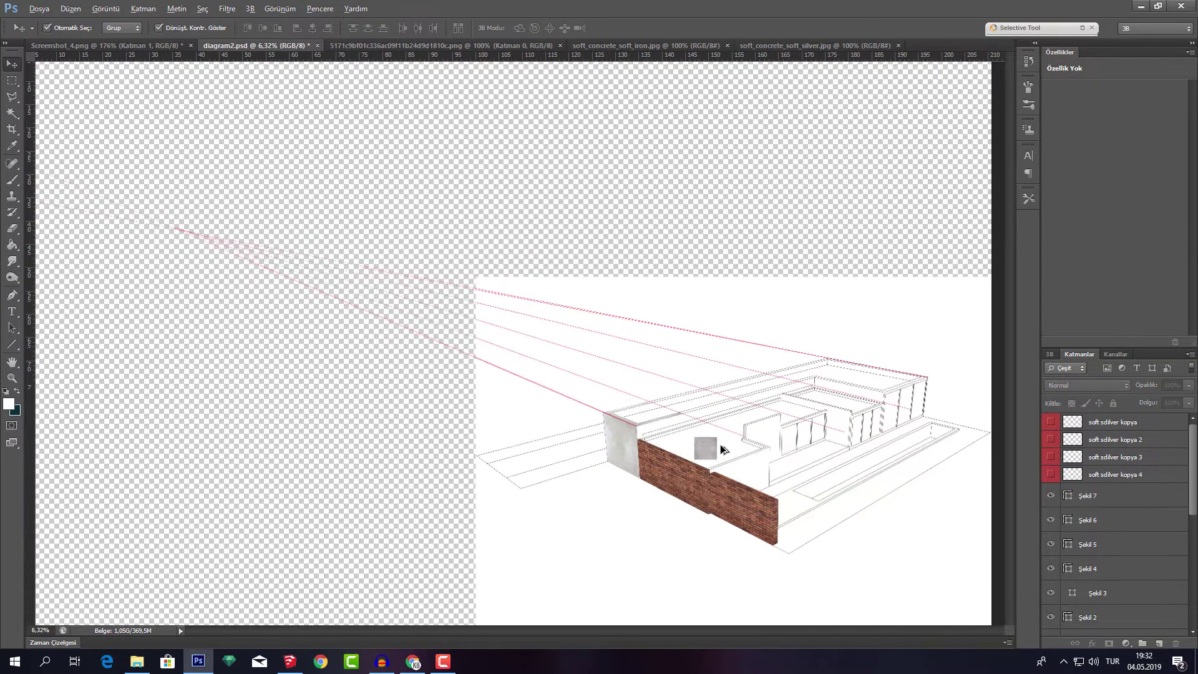
{"action": "scroll", "coordinate": [617, 378], "scroll_direction": "up", "scroll_amount": 5}
{"action": "scroll", "coordinate": [592, 400], "scroll_direction": "right", "scroll_amount": 4}
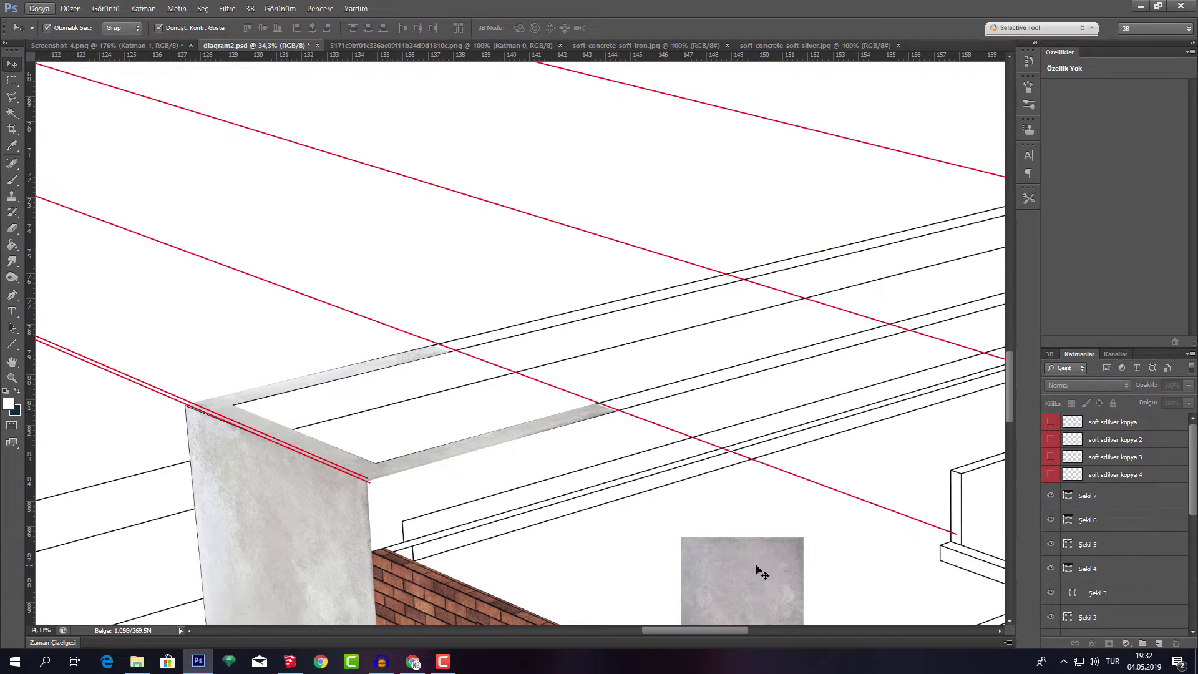
{"action": "left_click", "coordinate": [1051, 474]}
{"action": "mouse_move", "coordinate": [644, 494]}
{"action": "left_mouse_down"}
{"action": "mouse_move", "coordinate": [496, 401]}
{"action": "mouse_move", "coordinate": [434, 343]}
{"action": "left_mouse_up"}
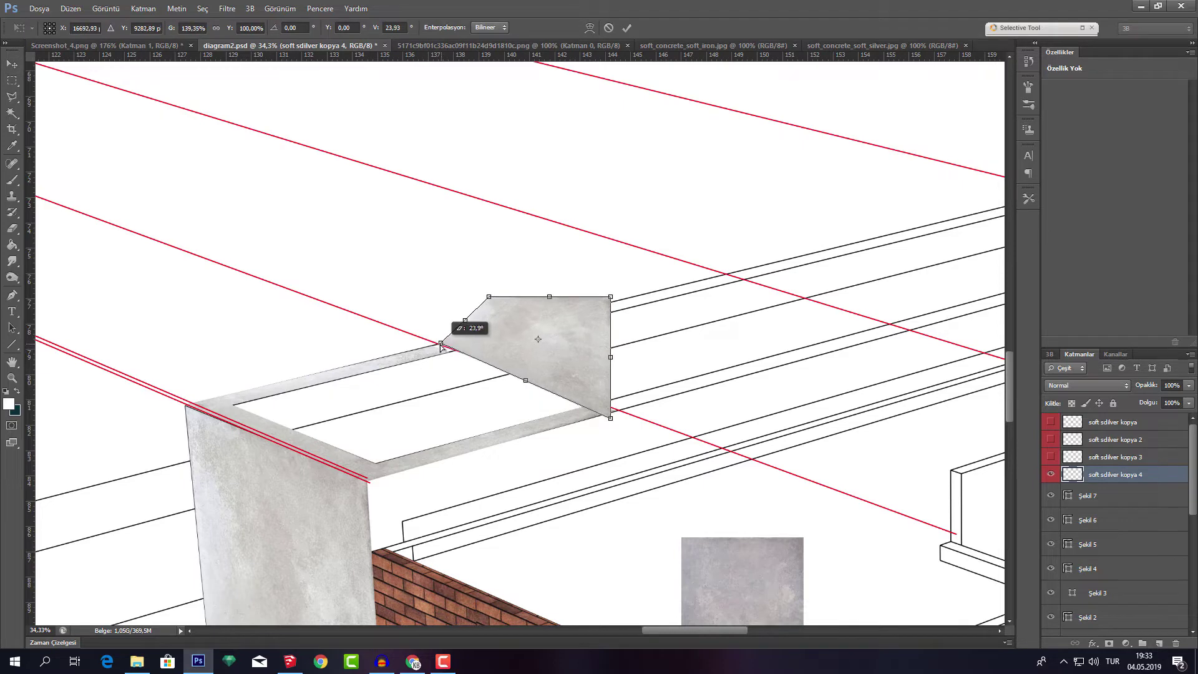
Distort the slab's corners to match the red guide lines and lower its opacity to 34%
{"action": "left_click_drag", "start_coordinate": [612, 420], "coordinate": [621, 411]}
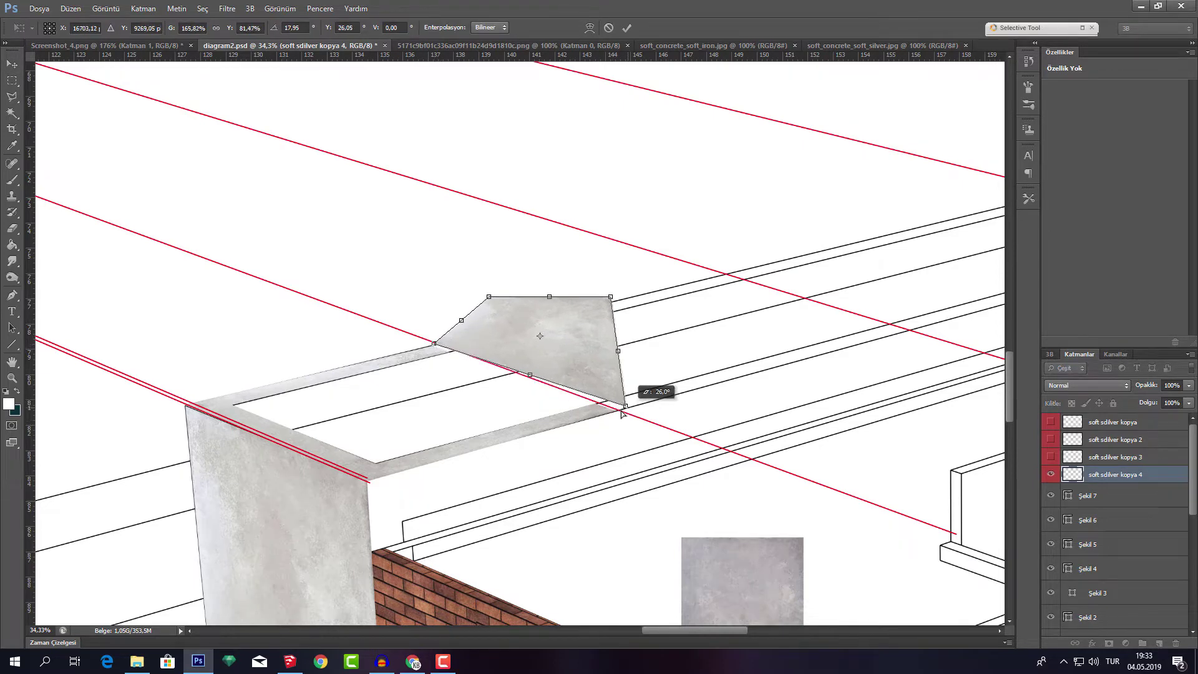
{"action": "left_click_drag", "start_coordinate": [611, 297], "coordinate": [911, 330]}
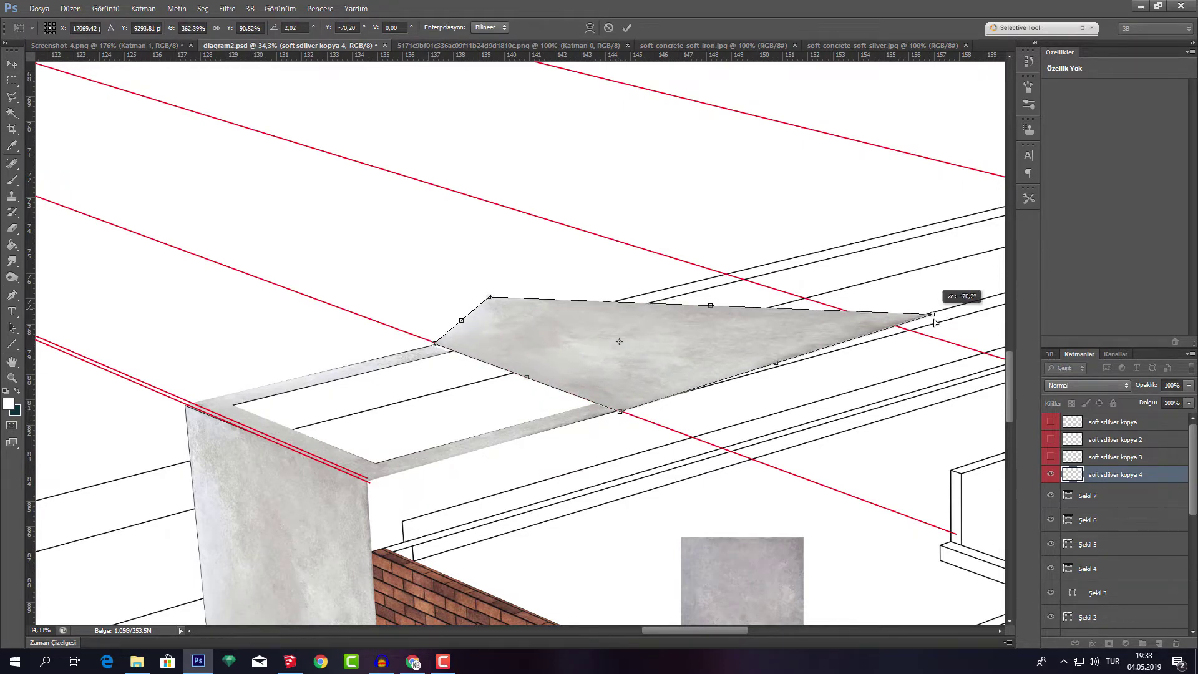
{"action": "left_click_drag", "start_coordinate": [489, 297], "coordinate": [723, 275]}
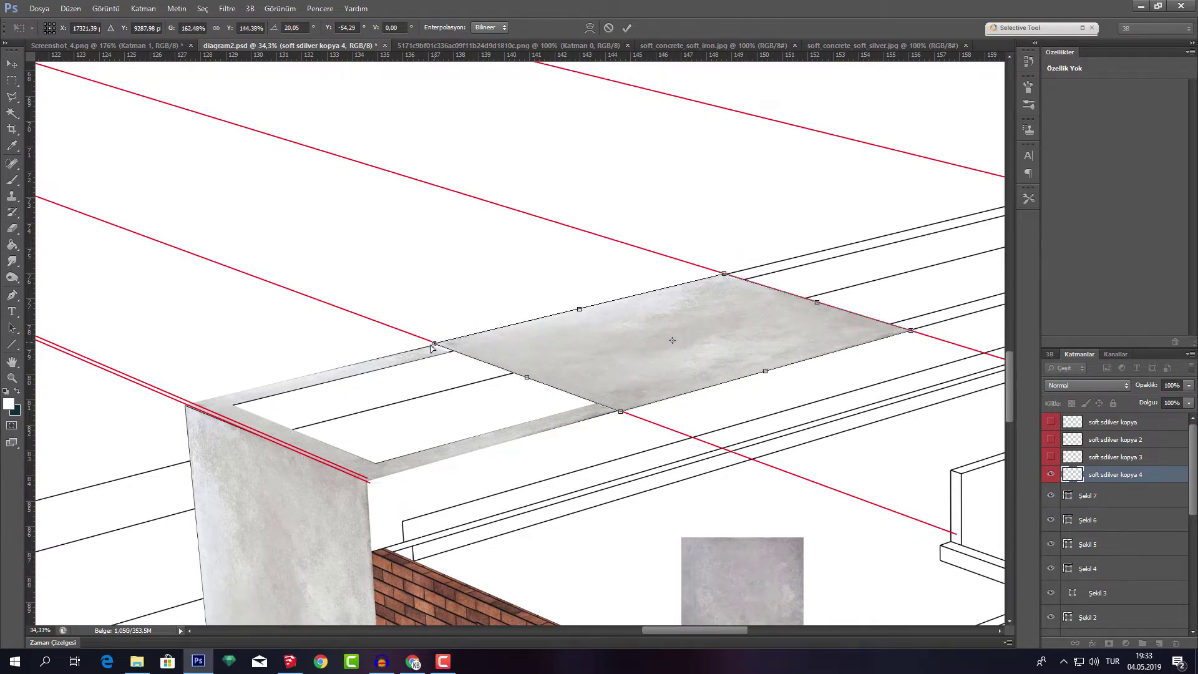
{"action": "left_click_drag", "start_coordinate": [432, 346], "coordinate": [434, 347]}
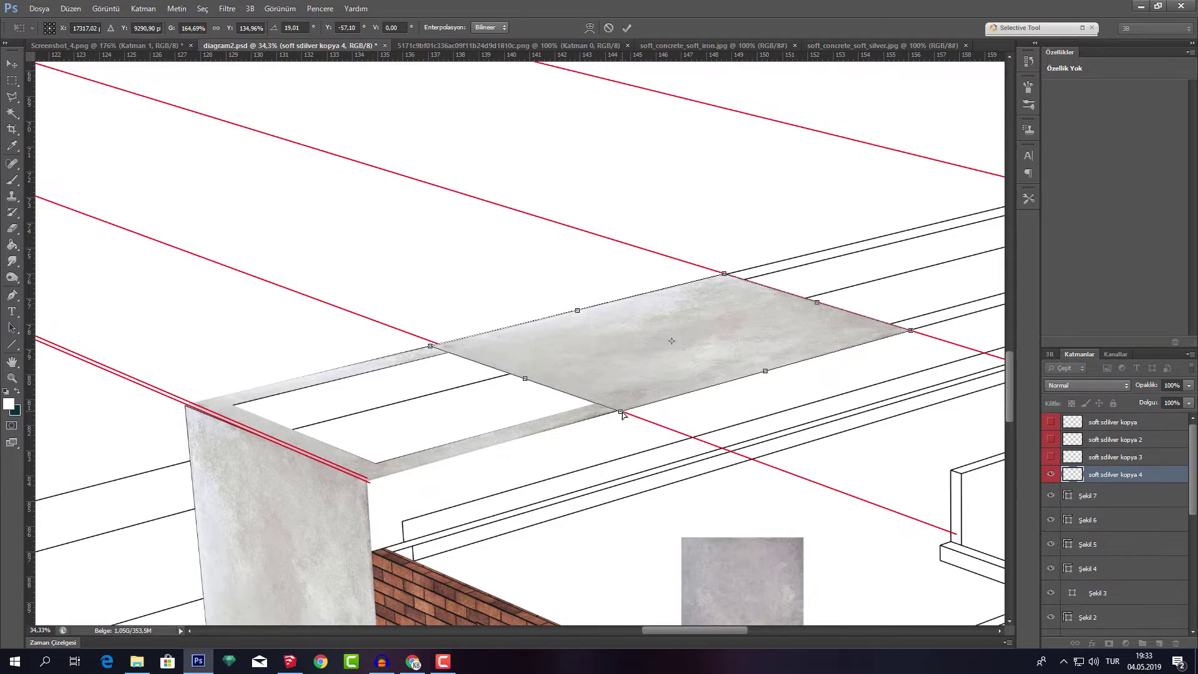
{"action": "left_click", "coordinate": [626, 29]}
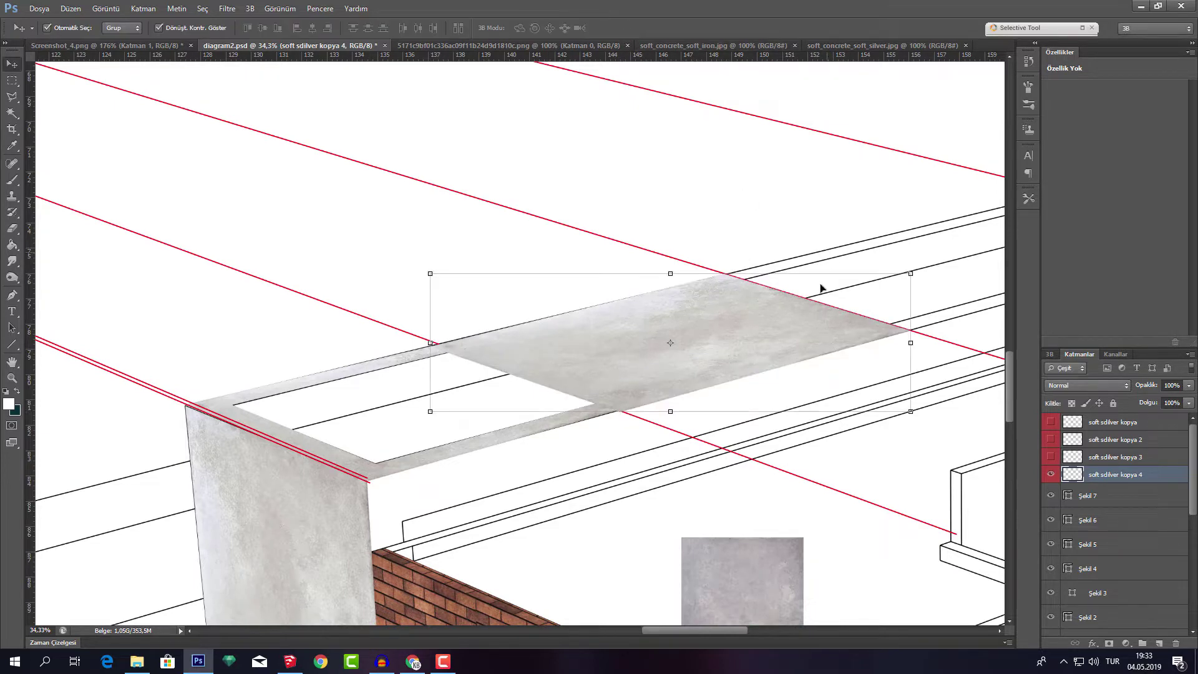
{"action": "left_click", "coordinate": [1187, 388]}
Fade the slab to 34% opacity, cut out its inner area with Polygonal Lasso, then restore 100%
{"action": "left_click_drag", "start_coordinate": [1161, 401], "coordinate": [1147, 400]}
{"action": "key", "text": "l"}
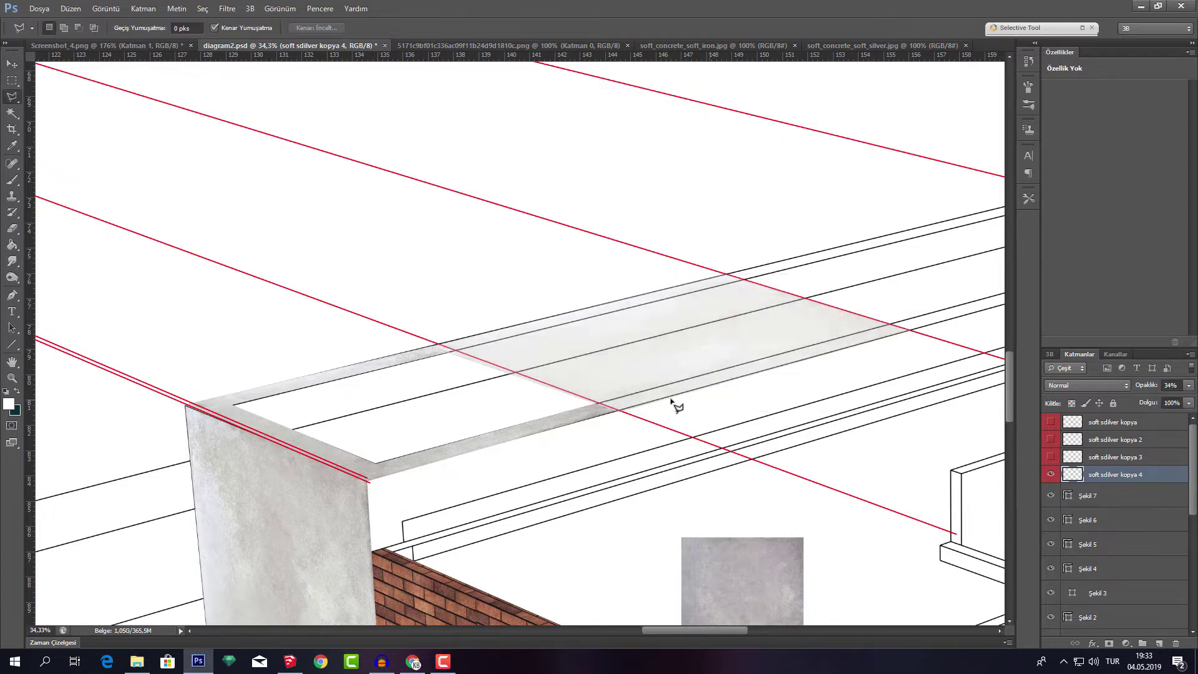
{"action": "left_click", "coordinate": [585, 407]}
{"action": "left_click", "coordinate": [767, 274]}
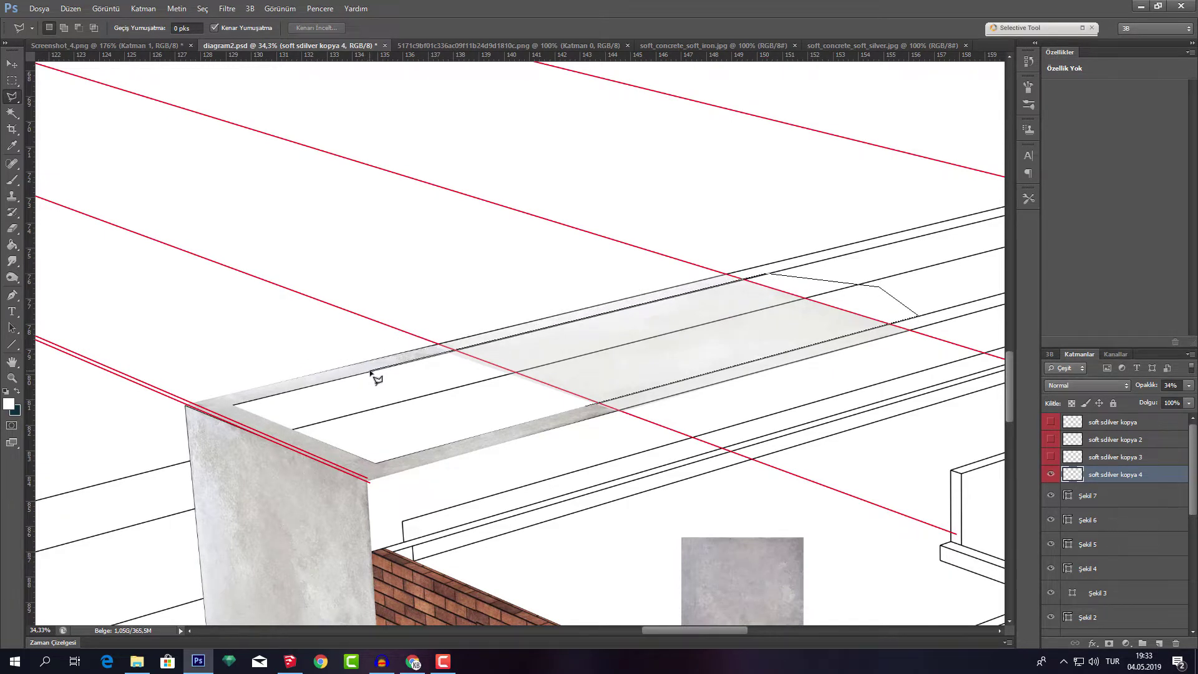
{"action": "double_click", "coordinate": [523, 405]}
{"action": "key", "text": "Delete"}
{"action": "right_click", "coordinate": [679, 314]}
{"action": "left_click", "coordinate": [711, 317]}
{"action": "key", "text": "v"}
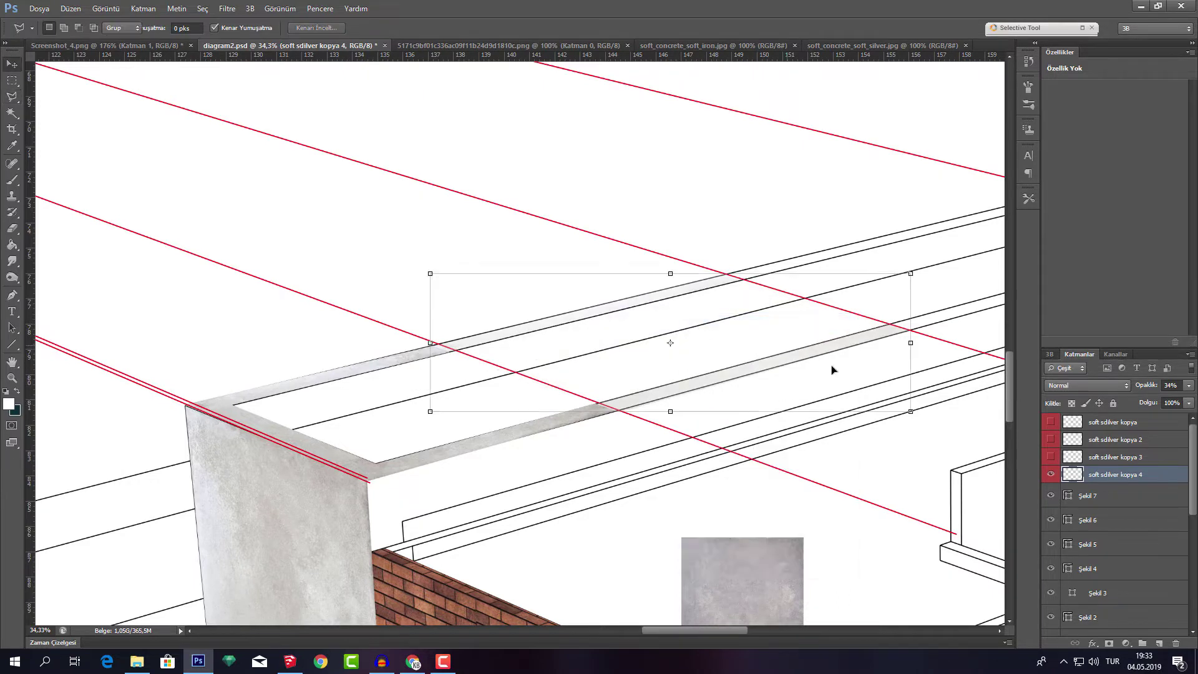
{"action": "left_click", "coordinate": [1188, 385]}
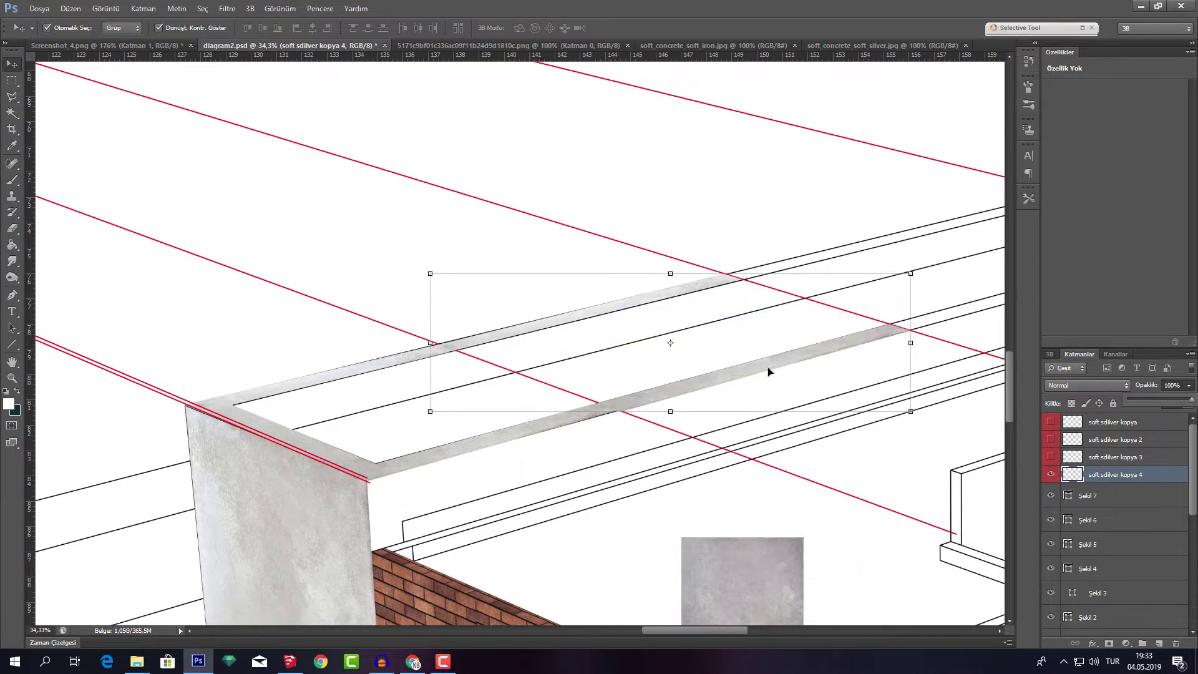
Make the 'soft sdilver kopya 3' concrete texture layer visible
{"action": "right_click", "coordinate": [626, 345]}
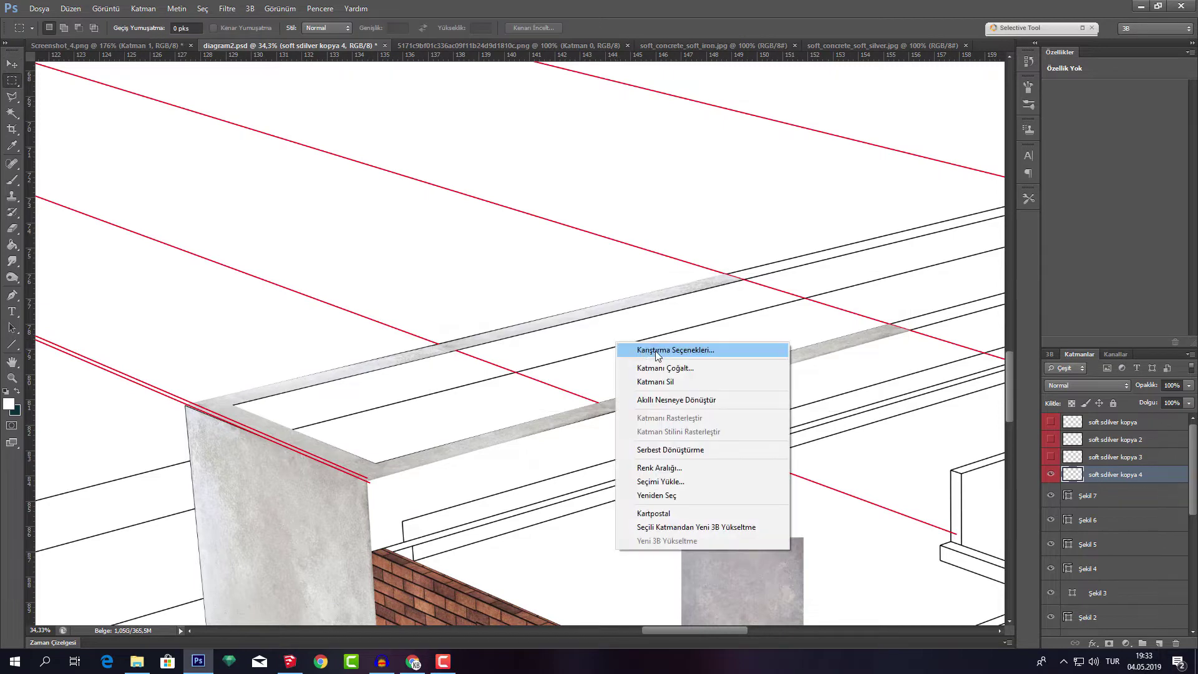
{"action": "left_click", "coordinate": [655, 348]}
{"action": "key", "text": "m"}
{"action": "scroll", "coordinate": [545, 350], "scroll_direction": "down", "scroll_amount": 3}
{"action": "scroll", "coordinate": [869, 302], "scroll_direction": "down", "scroll_amount": 2}
{"action": "scroll", "coordinate": [869, 303], "scroll_direction": "up", "scroll_amount": 2}
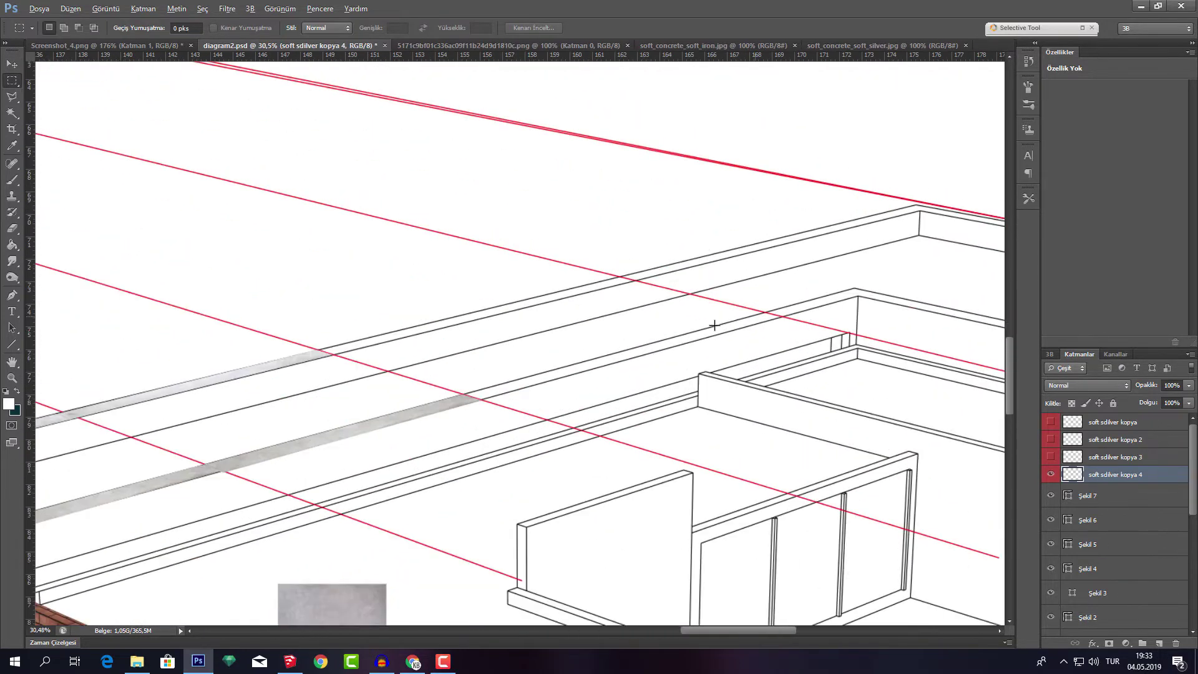
{"action": "left_click", "coordinate": [1056, 456]}
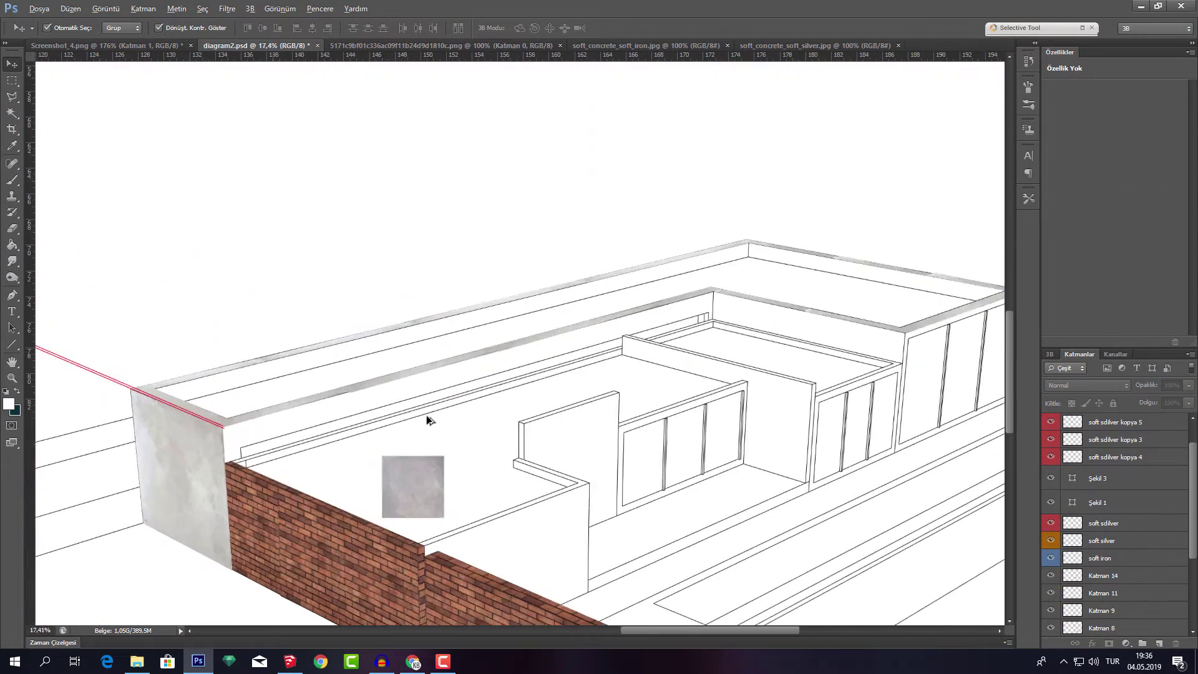
Position the soft iron texture square on the rear concrete parapet
{"action": "scroll", "coordinate": [427, 417], "scroll_direction": "up", "scroll_amount": 1}
{"action": "scroll", "coordinate": [397, 522], "scroll_direction": "up", "scroll_amount": 1}
{"action": "left_click_drag", "start_coordinate": [418, 511], "coordinate": [342, 406]}
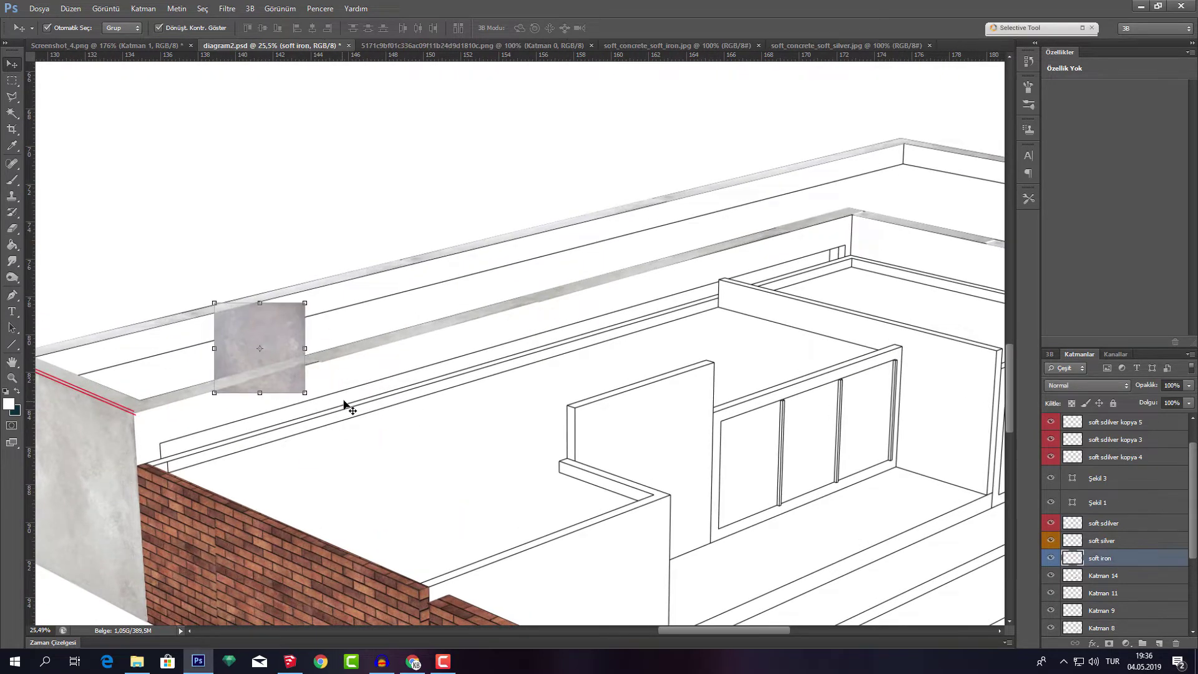
{"action": "scroll", "coordinate": [388, 423], "scroll_direction": "up", "scroll_amount": 3}
{"action": "scroll", "coordinate": [421, 430], "scroll_direction": "up", "scroll_amount": 3}
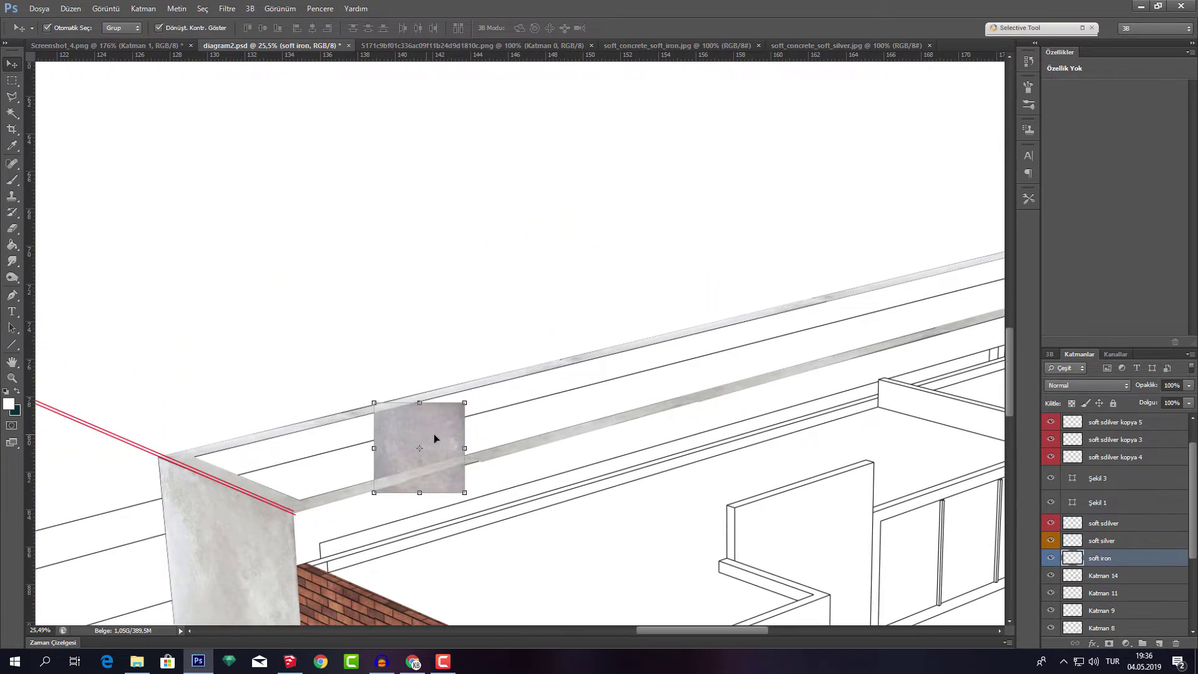
{"action": "mouse_move", "coordinate": [433, 432]}
{"action": "left_mouse_down"}
{"action": "mouse_move", "coordinate": [296, 416]}
{"action": "mouse_move", "coordinate": [266, 464]}
{"action": "left_mouse_up"}
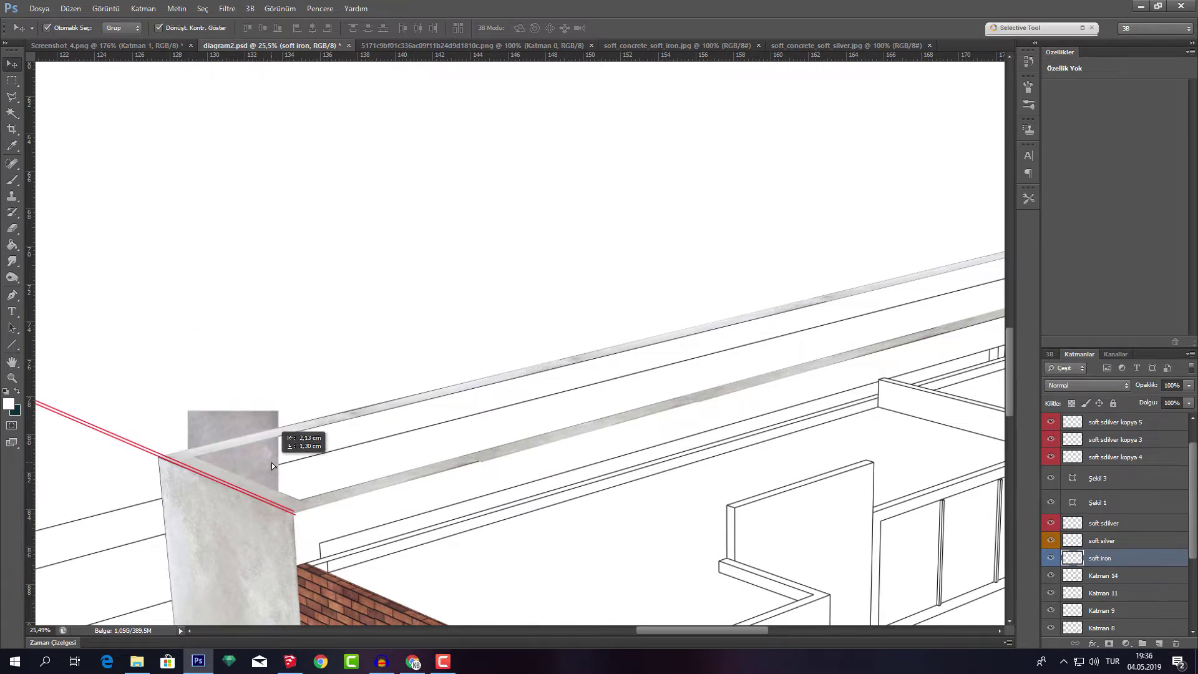
{"action": "left_click_drag", "start_coordinate": [265, 465], "coordinate": [363, 464]}
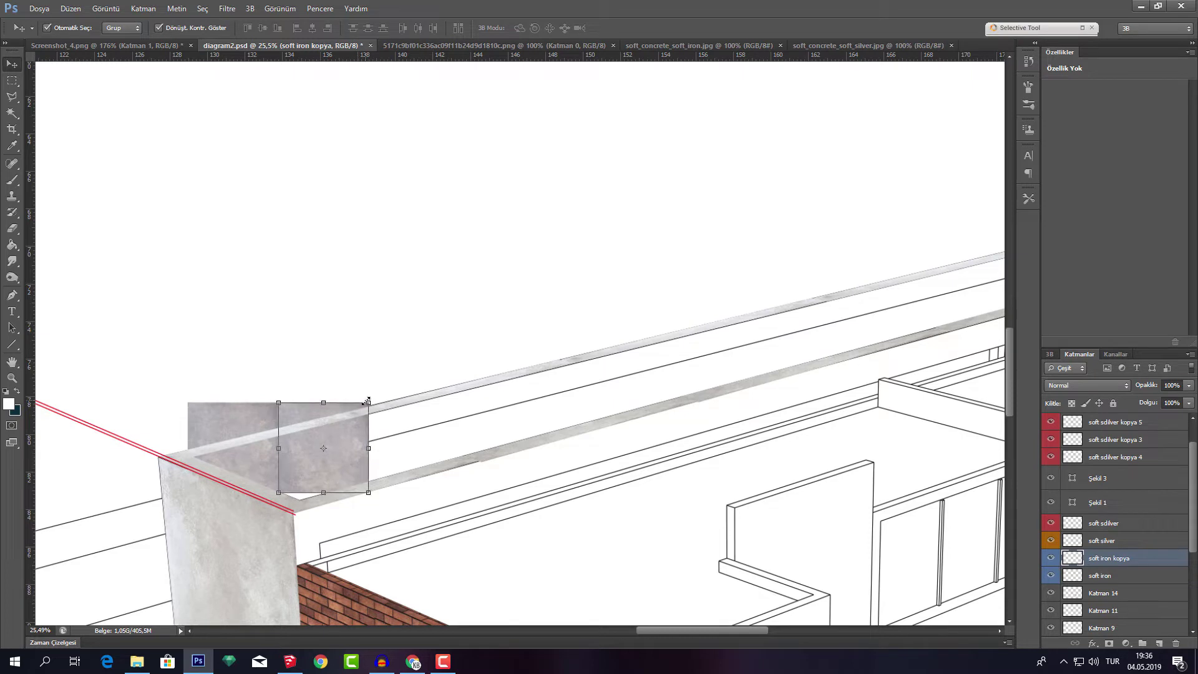
Flip the soft iron copy horizontally and slide it further along the parapet
{"action": "right_click", "coordinate": [364, 402]}
{"action": "left_click", "coordinate": [431, 587]}
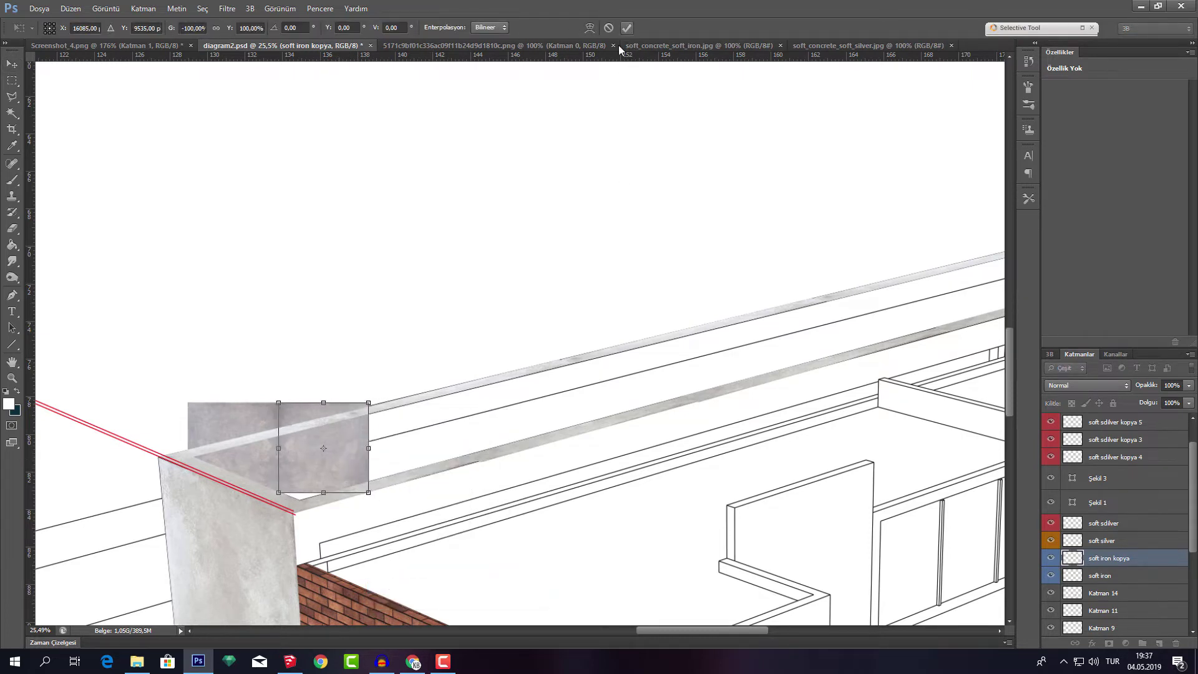
{"action": "left_click", "coordinate": [627, 28]}
{"action": "left_click_drag", "start_coordinate": [348, 457], "coordinate": [431, 446]}
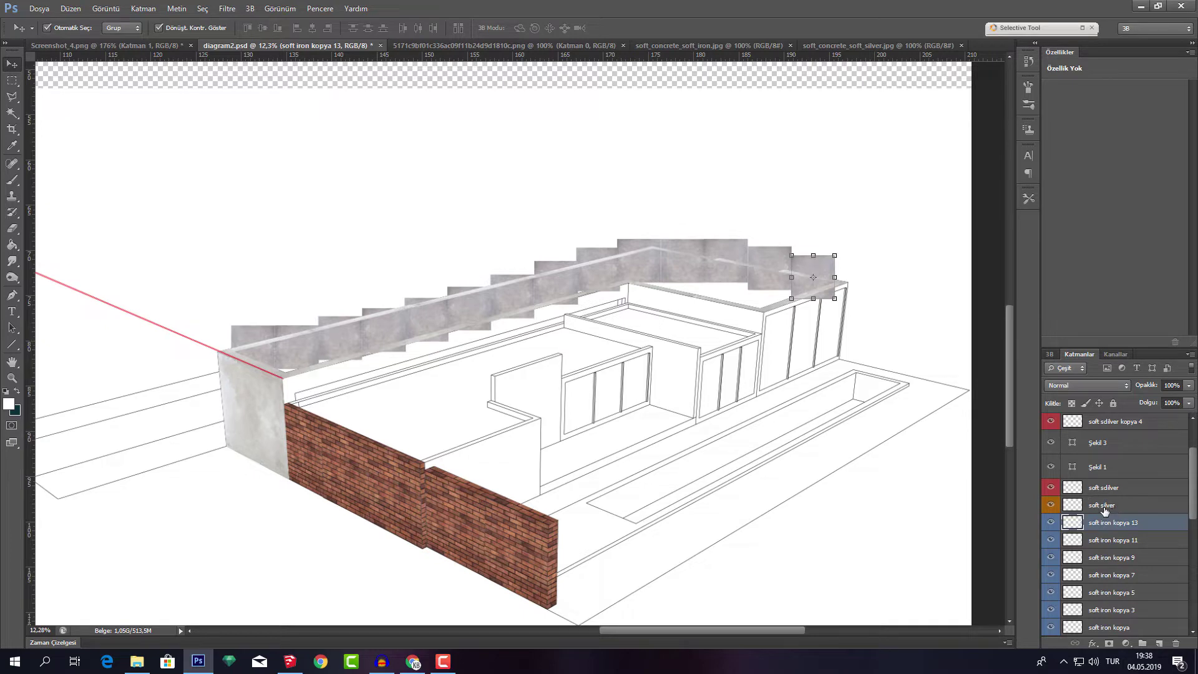
Merge all soft iron copies into one layer and temporarily hide it
{"action": "scroll", "coordinate": [1104, 509], "scroll_direction": "down", "scroll_amount": 1}
{"action": "left_click", "coordinate": [1121, 591], "text": "shift"}
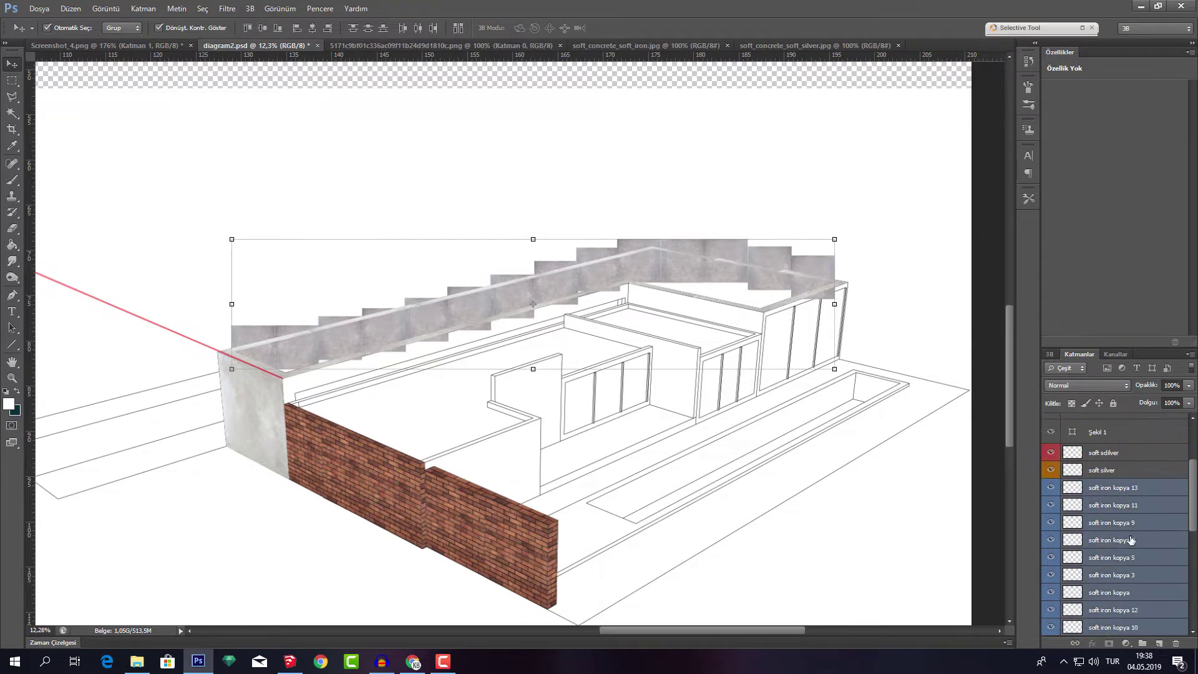
{"action": "right_click", "coordinate": [1131, 540]}
{"action": "left_click", "coordinate": [1117, 320]}
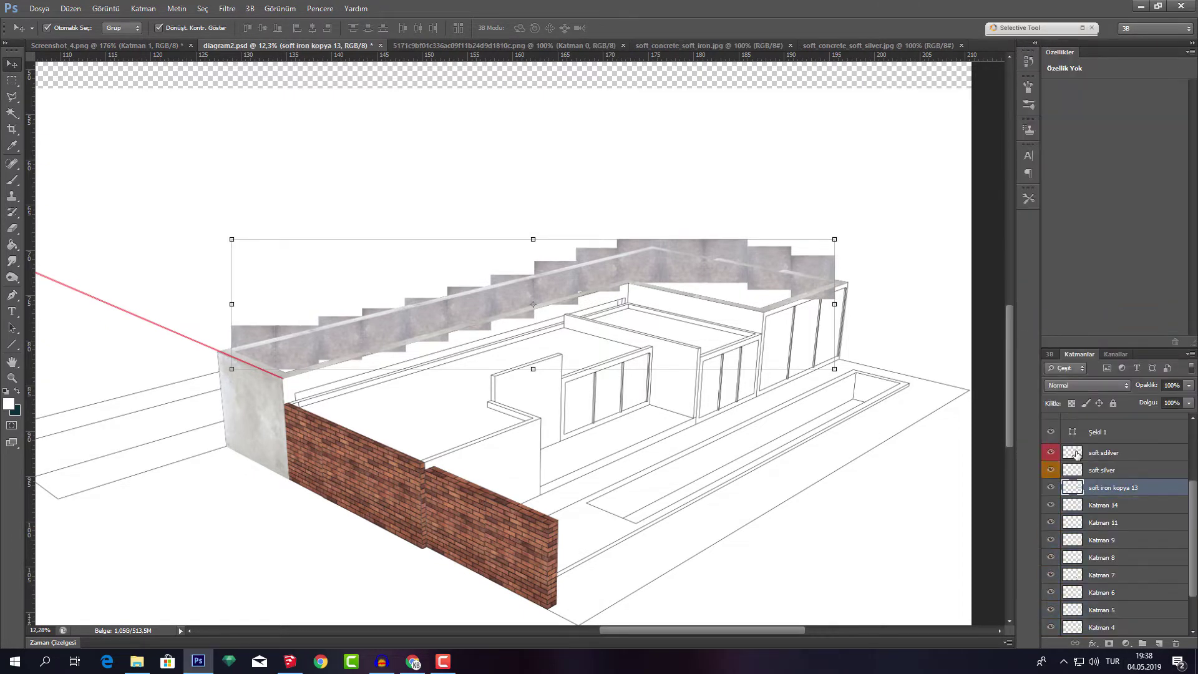
{"action": "left_click", "coordinate": [1051, 488]}
Magic Wand-select the top parapet strip, invert, delete the surrounding concrete, and deselect
{"action": "key", "text": "w"}
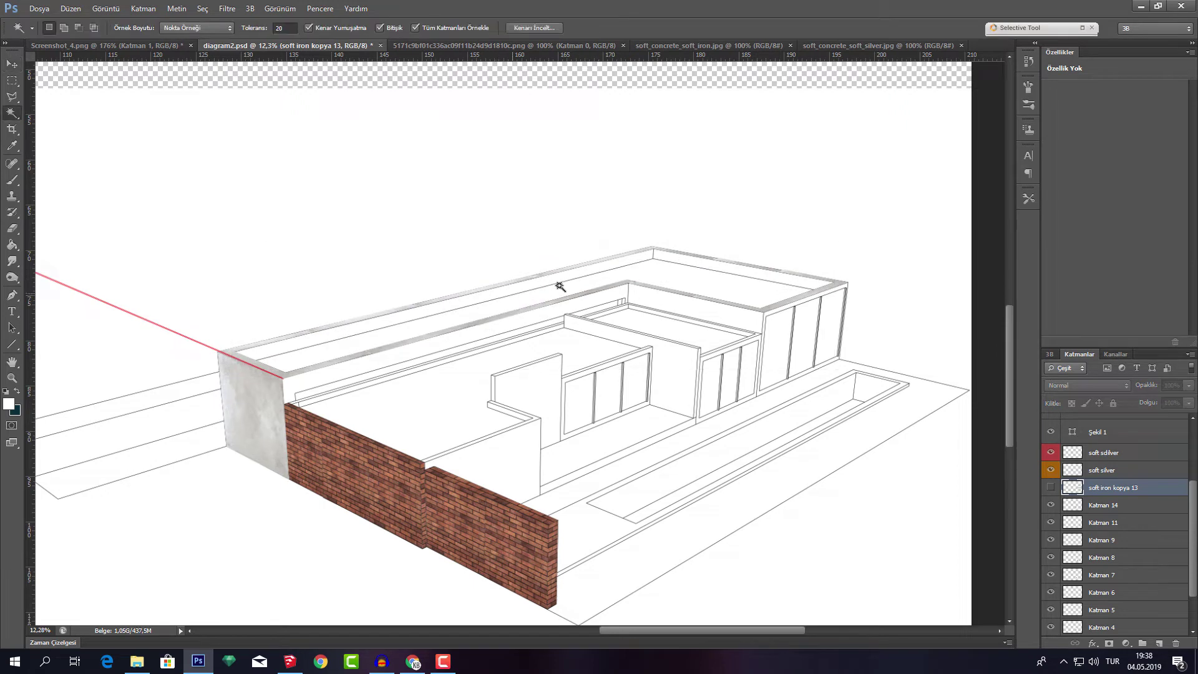
{"action": "left_click", "coordinate": [559, 279]}
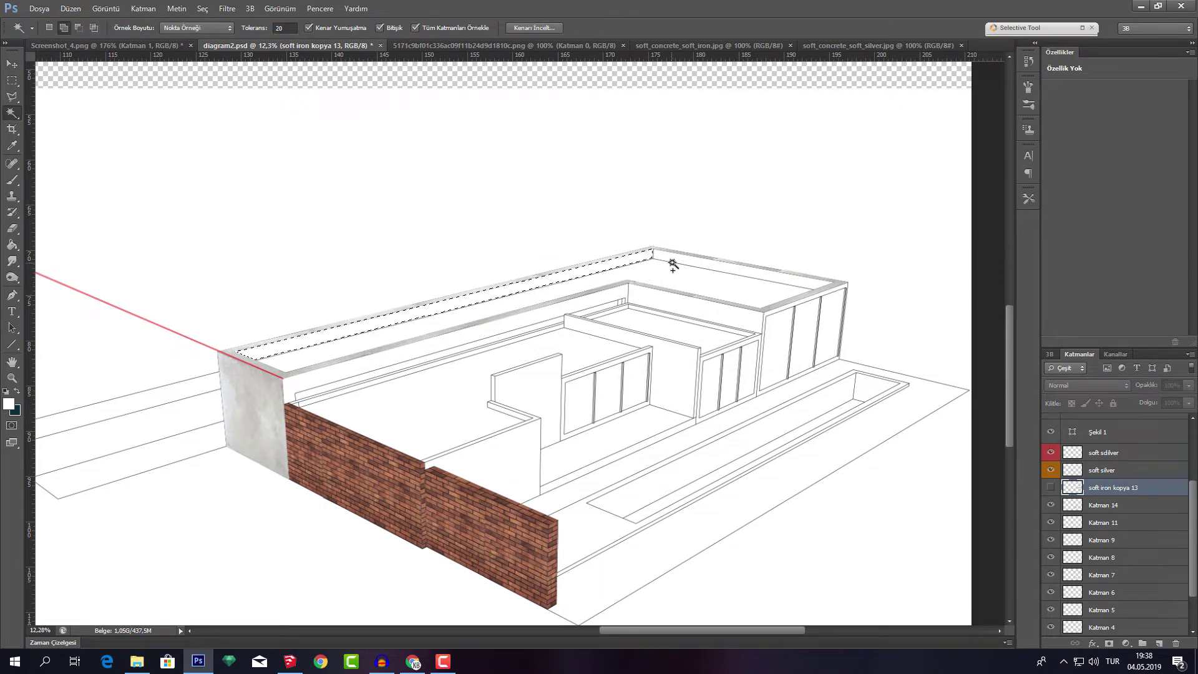
{"action": "left_click", "coordinate": [1051, 487]}
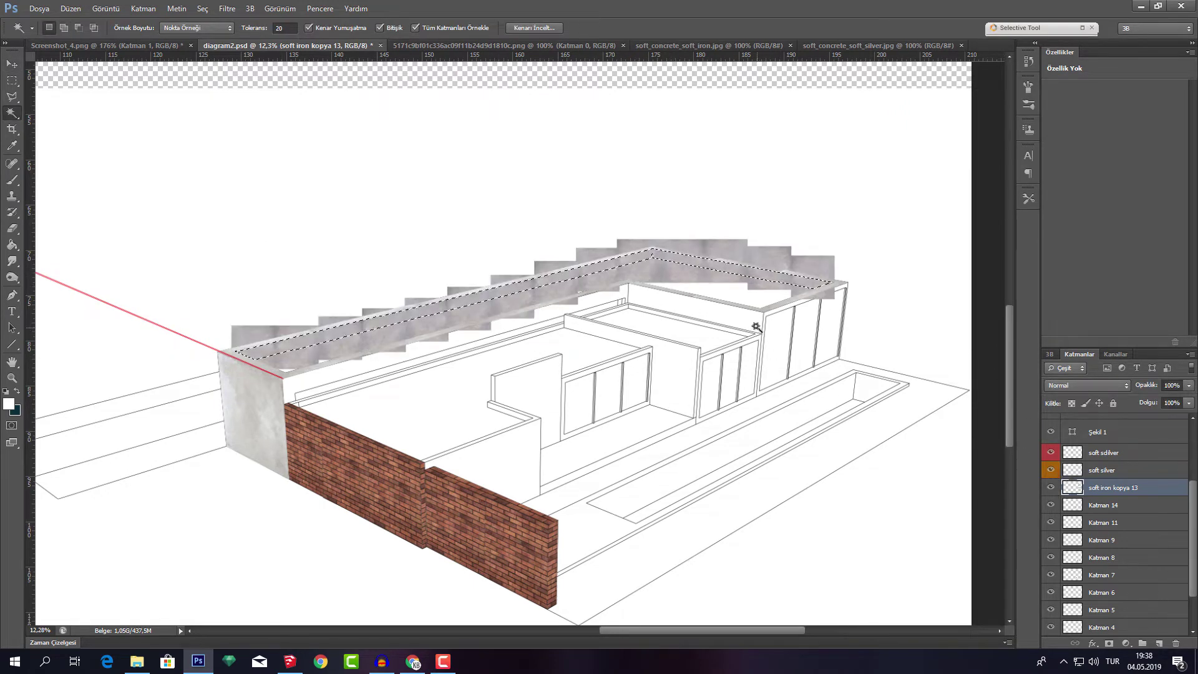
{"action": "key", "text": "m"}
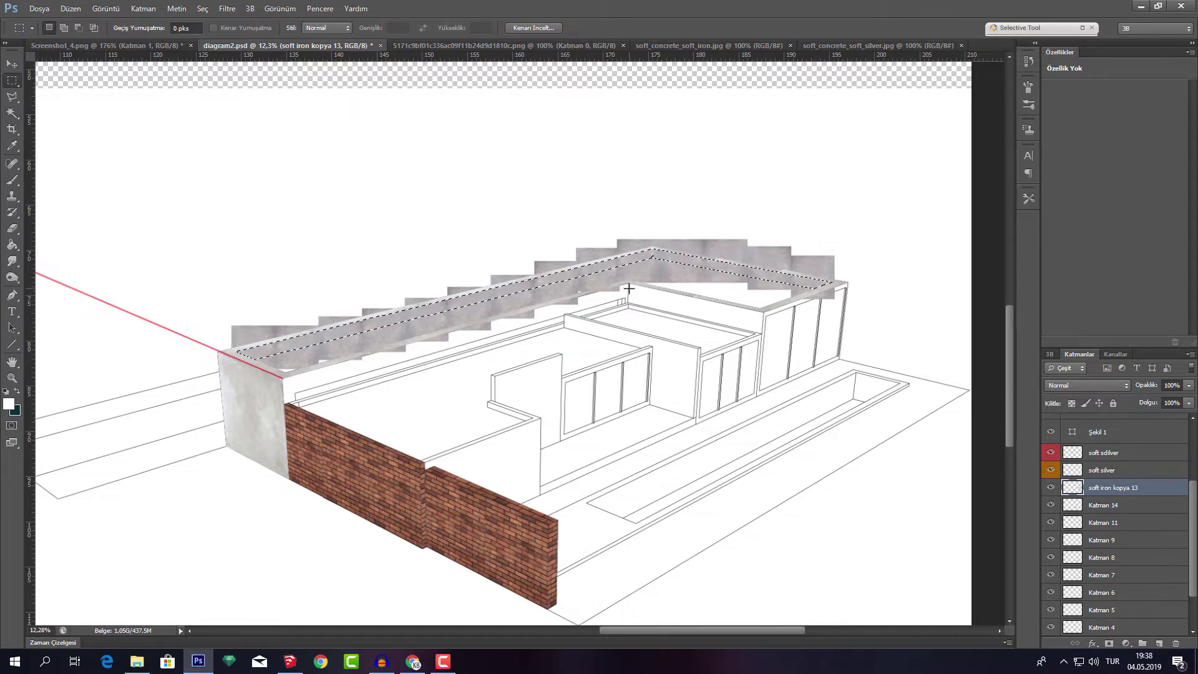
{"action": "right_click", "coordinate": [628, 288]}
{"action": "left_click", "coordinate": [707, 310]}
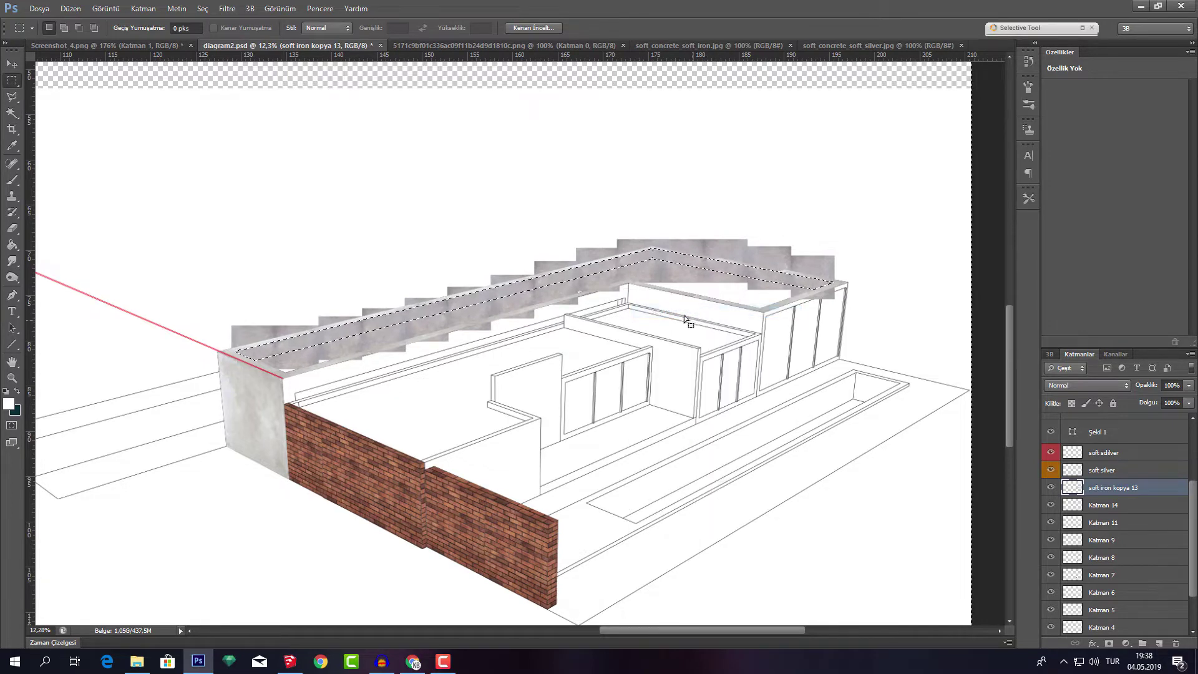
{"action": "key", "text": "Delete"}
{"action": "right_click", "coordinate": [631, 282]}
{"action": "left_click", "coordinate": [657, 292]}
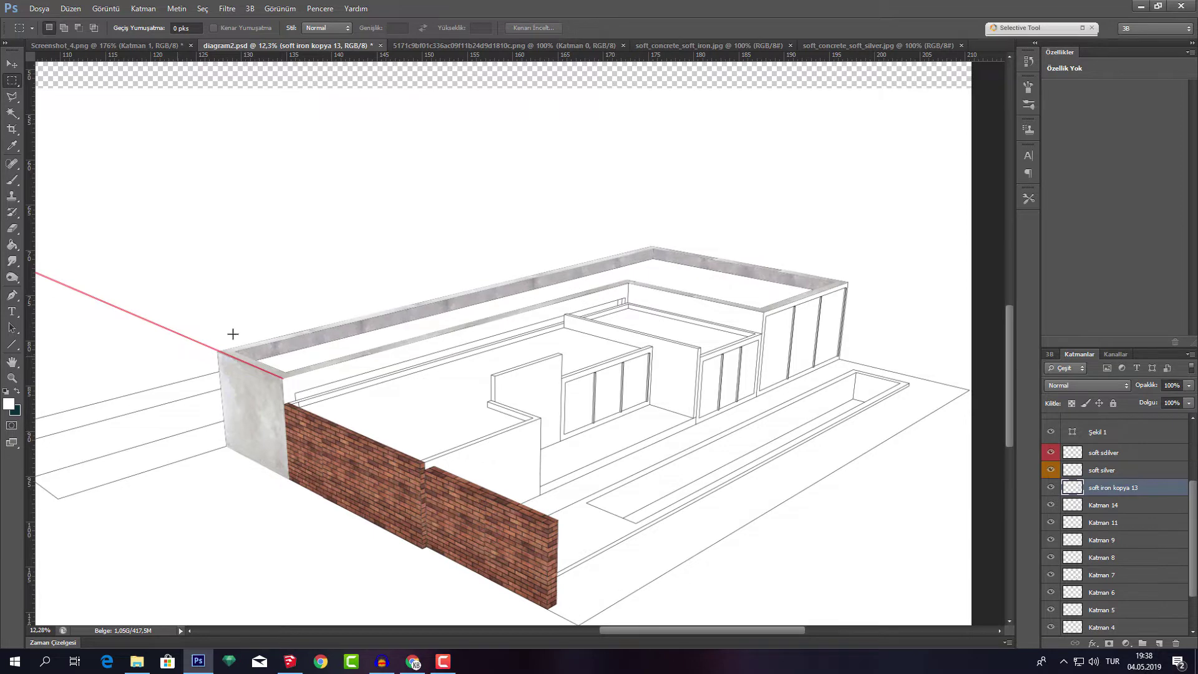
{"action": "key", "text": "v"}
{"action": "scroll", "coordinate": [899, 265], "scroll_direction": "down", "scroll_amount": 3}
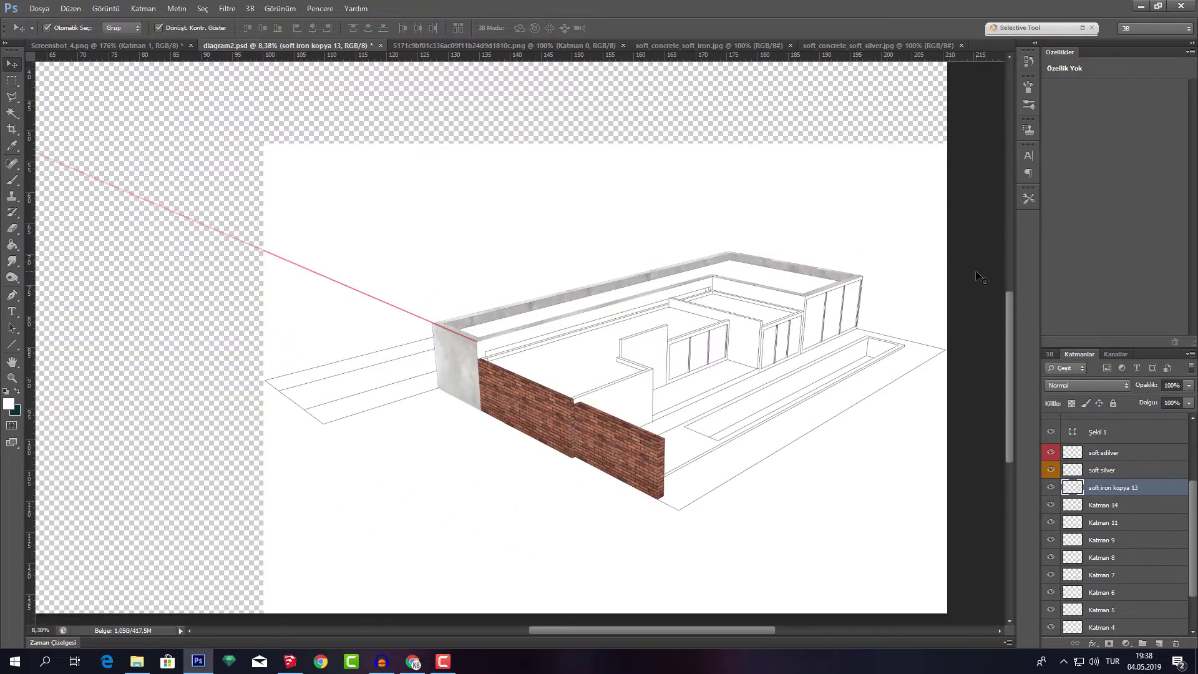
Zoom around diagram2.psd, then switch to the brick and soft_concrete_soft_iron texture tabs
{"action": "scroll", "coordinate": [642, 286], "scroll_direction": "up", "scroll_amount": 3}
{"action": "scroll", "coordinate": [640, 282], "scroll_direction": "up", "scroll_amount": 3}
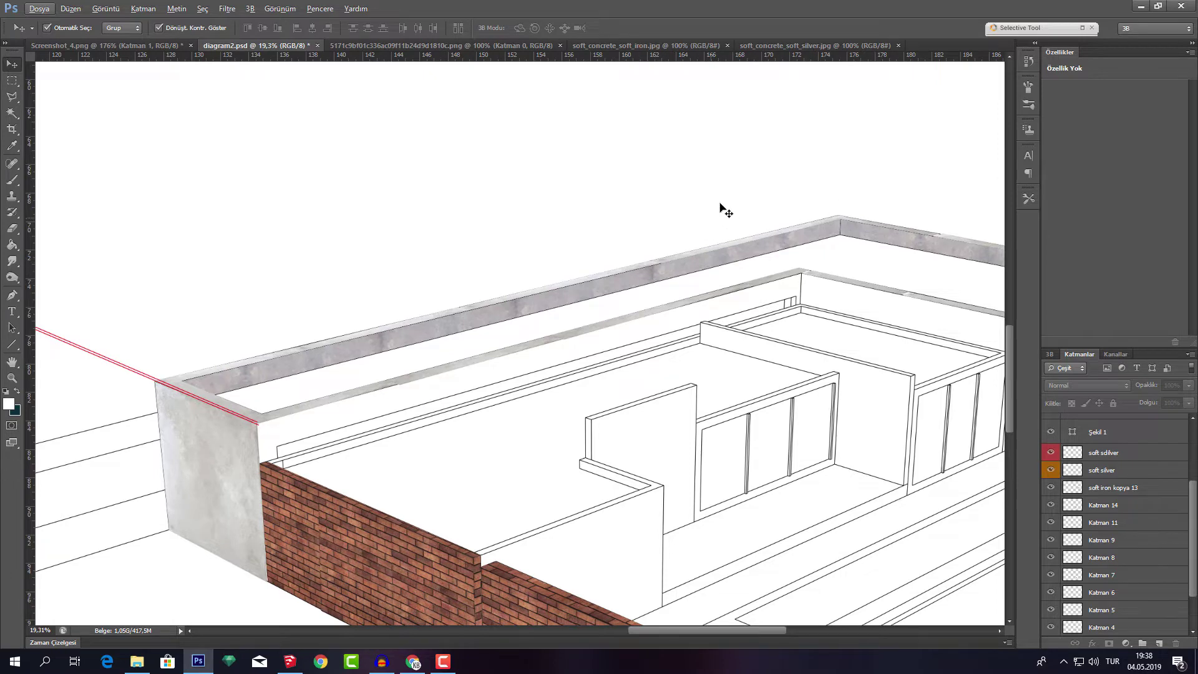
{"action": "scroll", "coordinate": [537, 240], "scroll_direction": "down", "scroll_amount": 3}
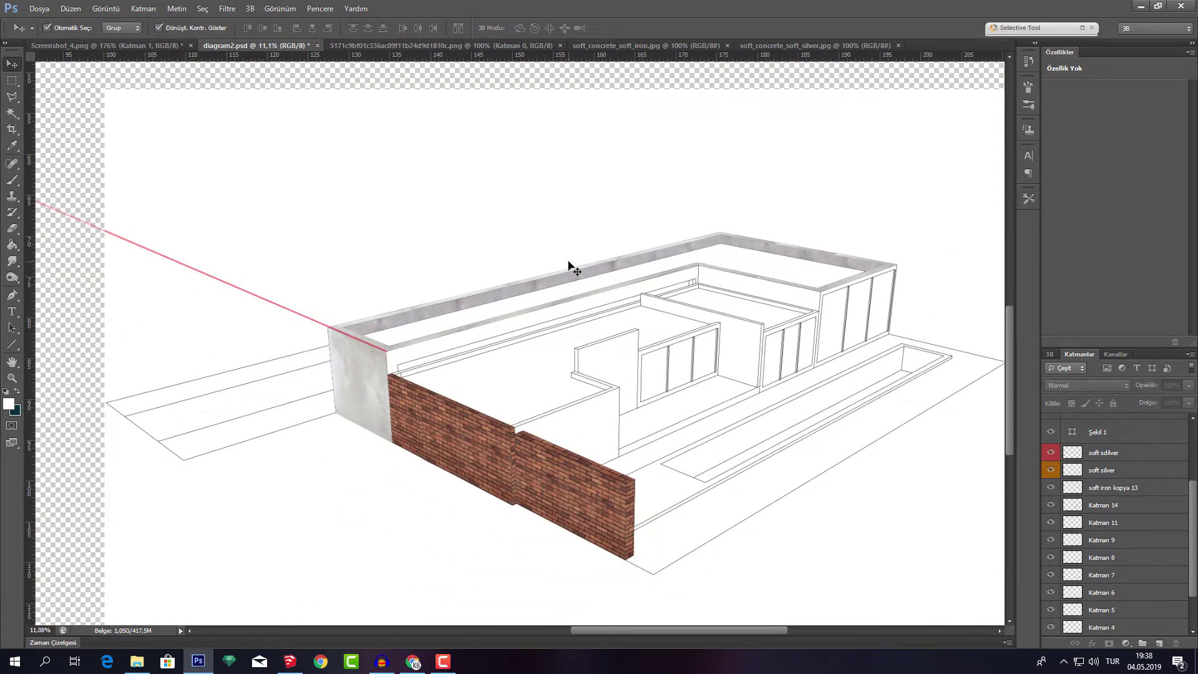
{"action": "scroll", "coordinate": [412, 302], "scroll_direction": "up", "scroll_amount": 3}
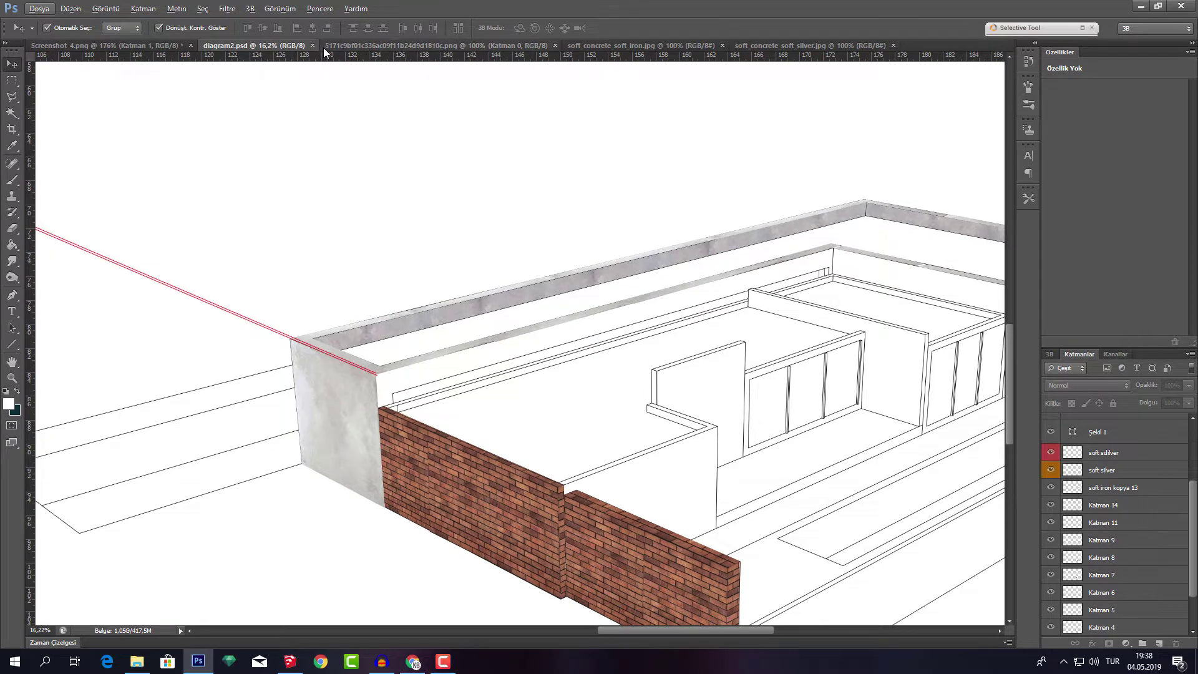
{"action": "left_click", "coordinate": [345, 46]}
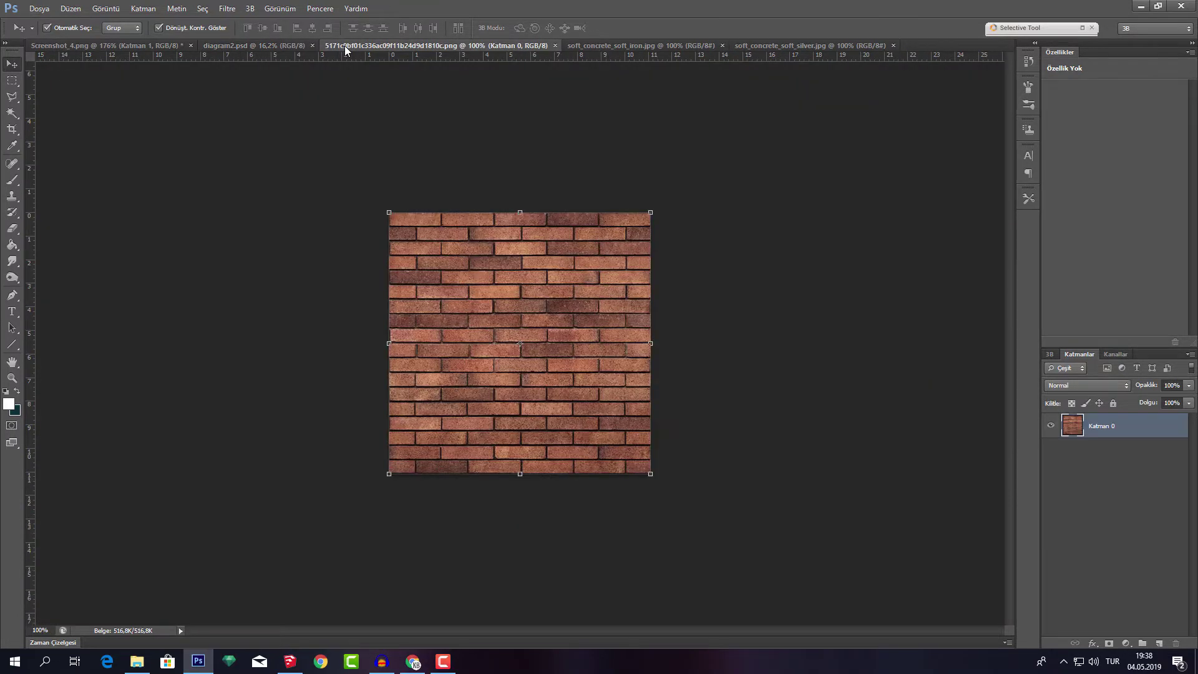
{"action": "left_click", "coordinate": [591, 47]}
Bring the soft_concrete_soft_silver texture into diagram2.psd and distort it onto an inner parapet face
{"action": "left_click", "coordinate": [798, 46]}
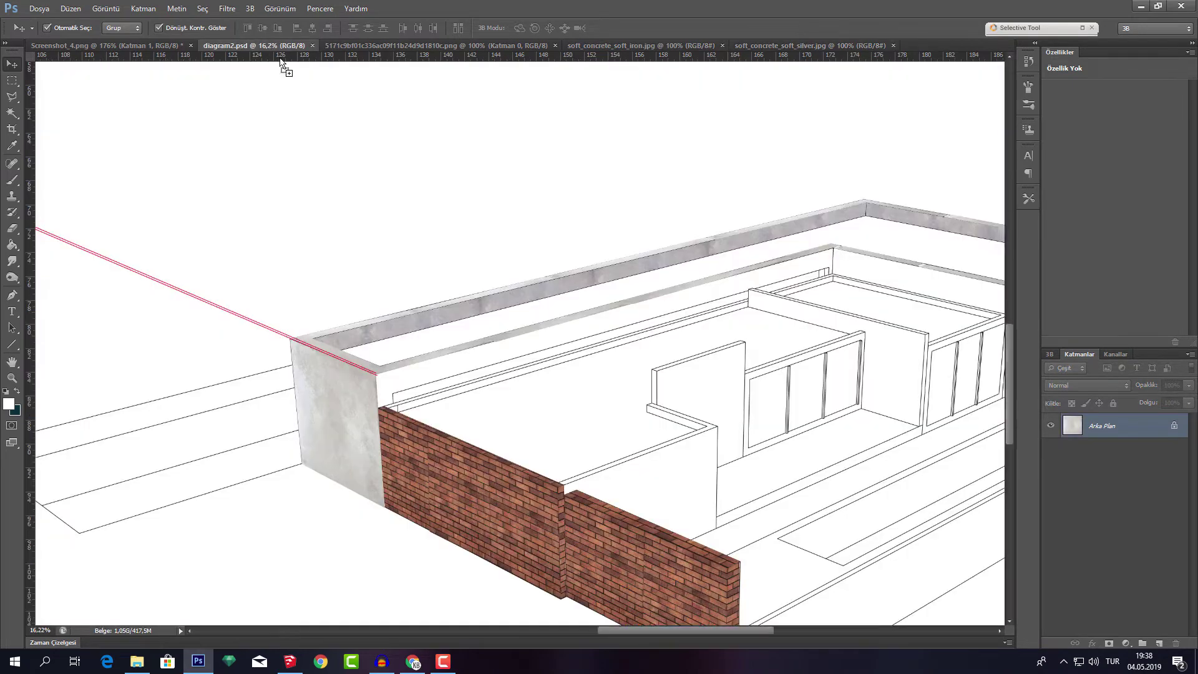
{"action": "mouse_move", "coordinate": [269, 47]}
{"action": "left_mouse_down"}
{"action": "mouse_move", "coordinate": [540, 253]}
{"action": "mouse_move", "coordinate": [466, 382]}
{"action": "mouse_move", "coordinate": [417, 393]}
{"action": "left_mouse_up"}
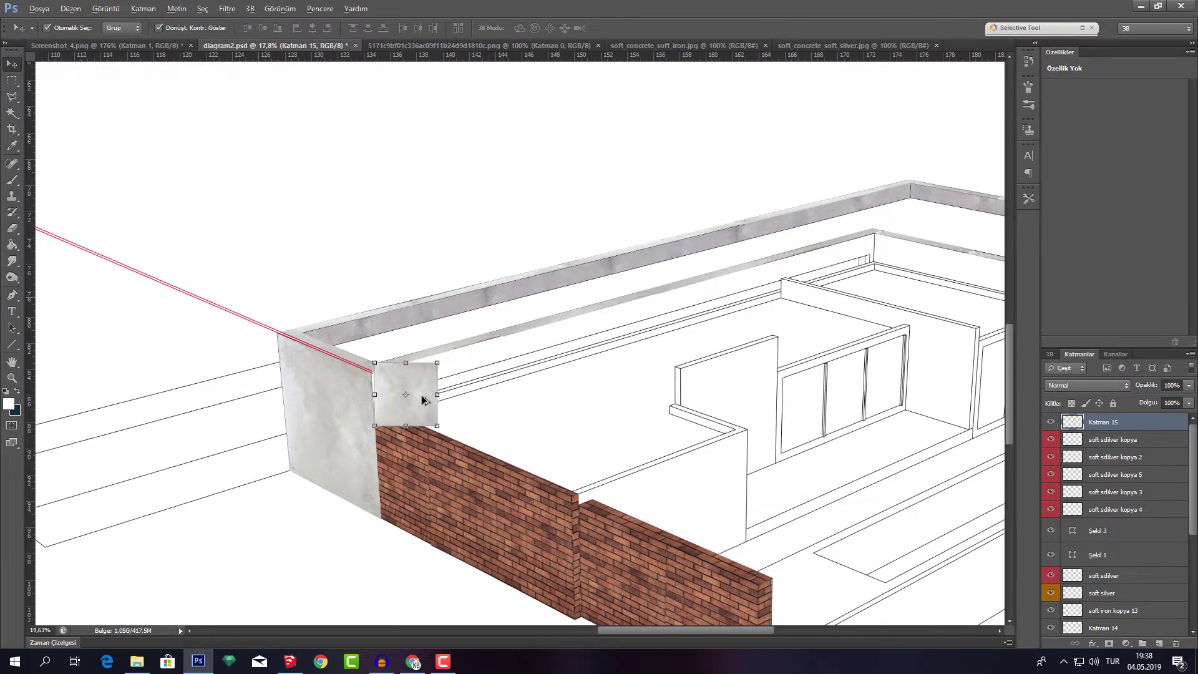
{"action": "scroll", "coordinate": [418, 393], "scroll_direction": "up", "scroll_amount": 5}
{"action": "scroll", "coordinate": [535, 360], "scroll_direction": "down", "scroll_amount": 4}
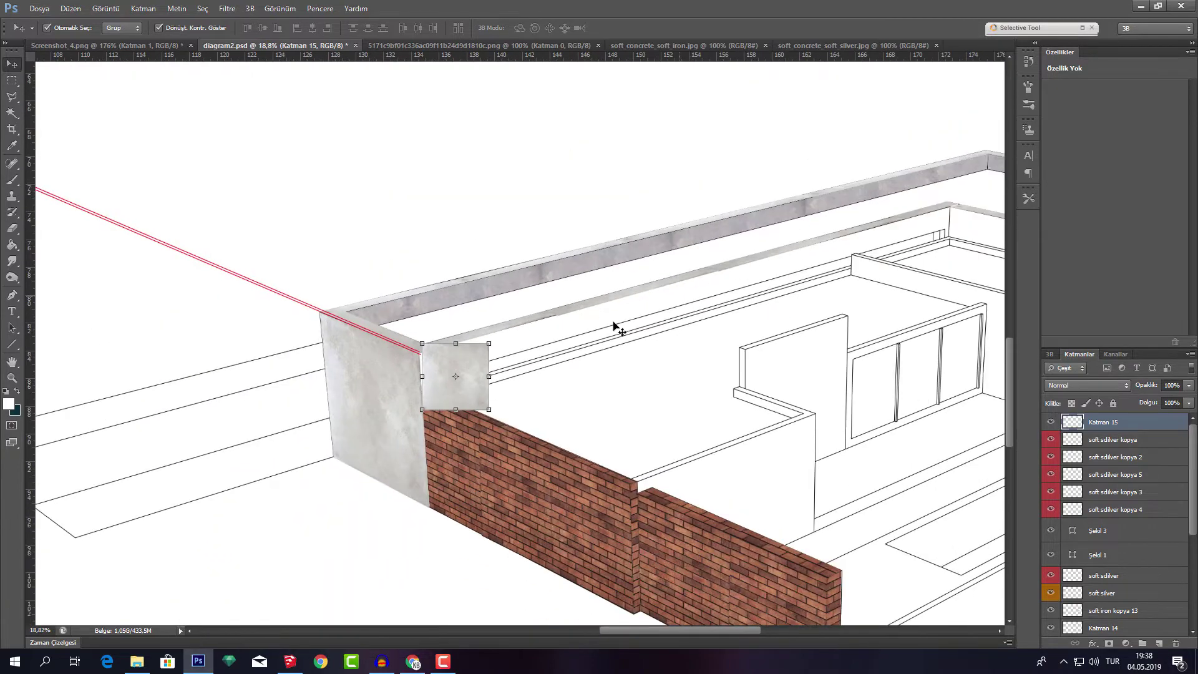
{"action": "scroll", "coordinate": [472, 398], "scroll_direction": "up", "scroll_amount": 4}
{"action": "left_click_drag", "start_coordinate": [478, 387], "coordinate": [474, 410]}
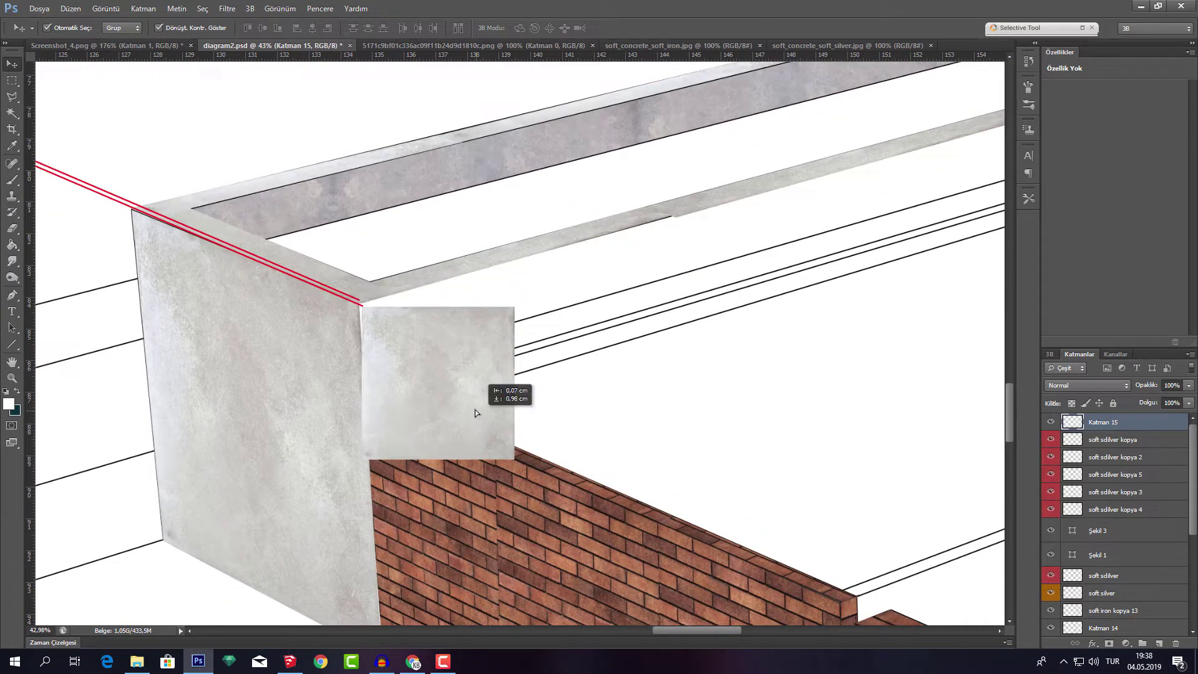
{"action": "left_click_drag", "start_coordinate": [513, 306], "coordinate": [600, 237]}
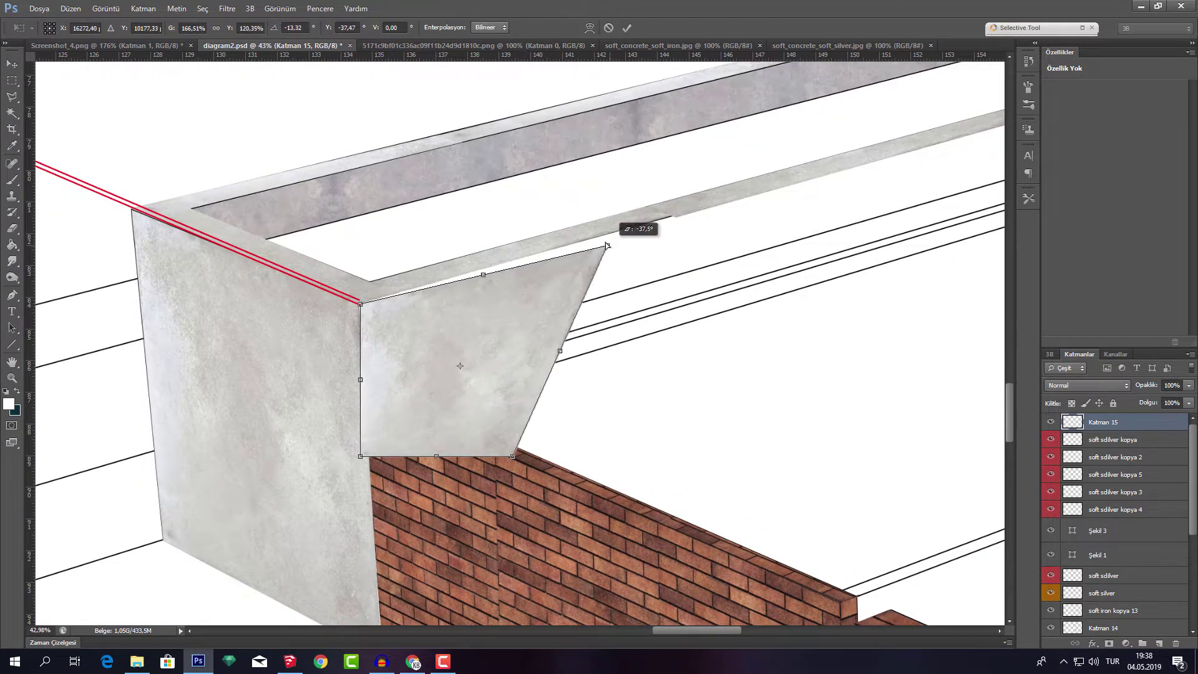
{"action": "left_click_drag", "start_coordinate": [513, 456], "coordinate": [624, 476]}
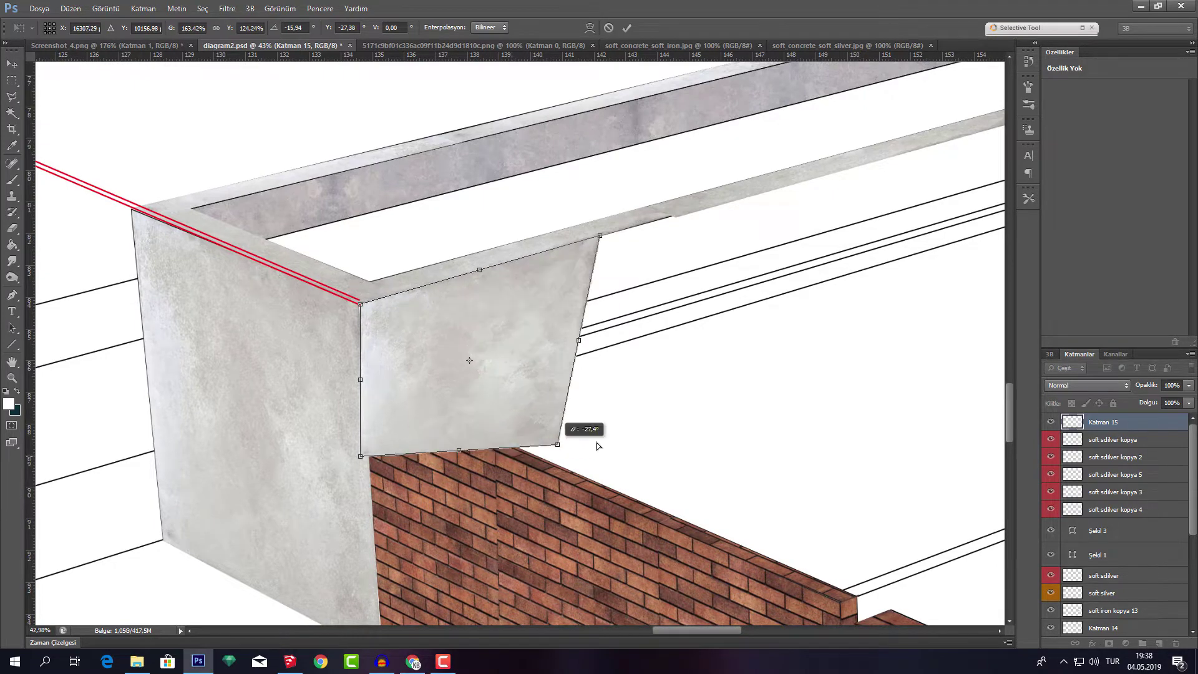
{"action": "key", "text": "Return"}
Paste another concrete panel along the inner parapet, select the panel layers, and save the diagram
{"action": "scroll", "coordinate": [374, 293], "scroll_direction": "down", "scroll_amount": 5}
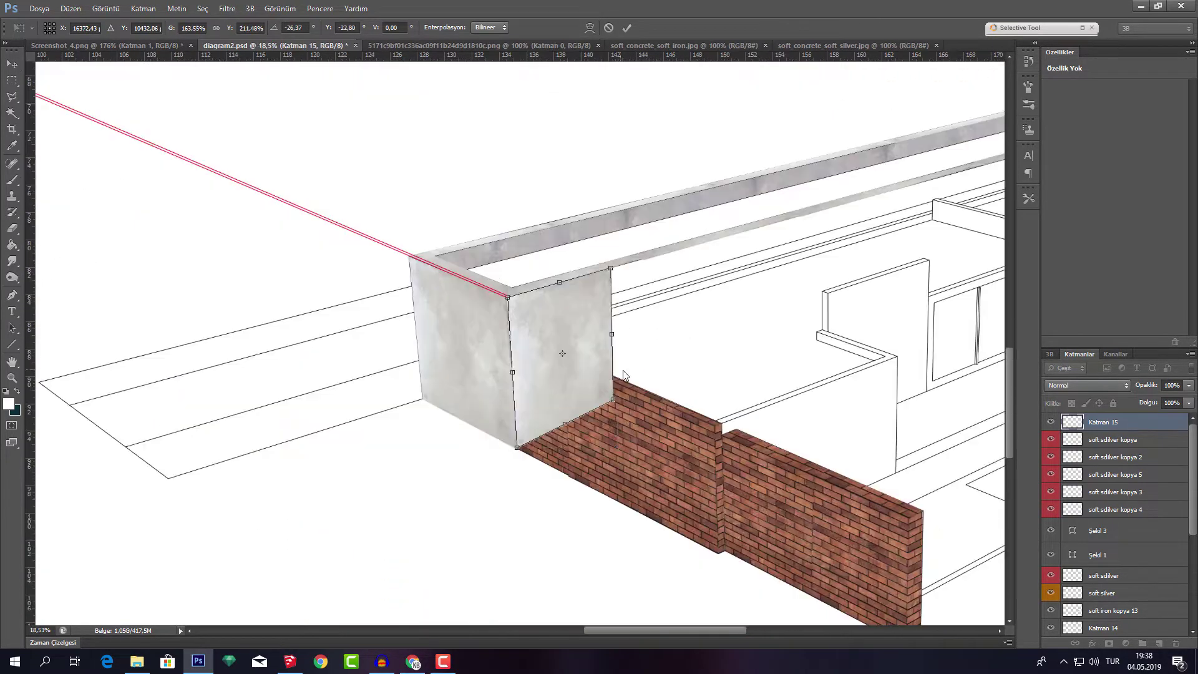
{"action": "key", "text": "ctrl+v"}
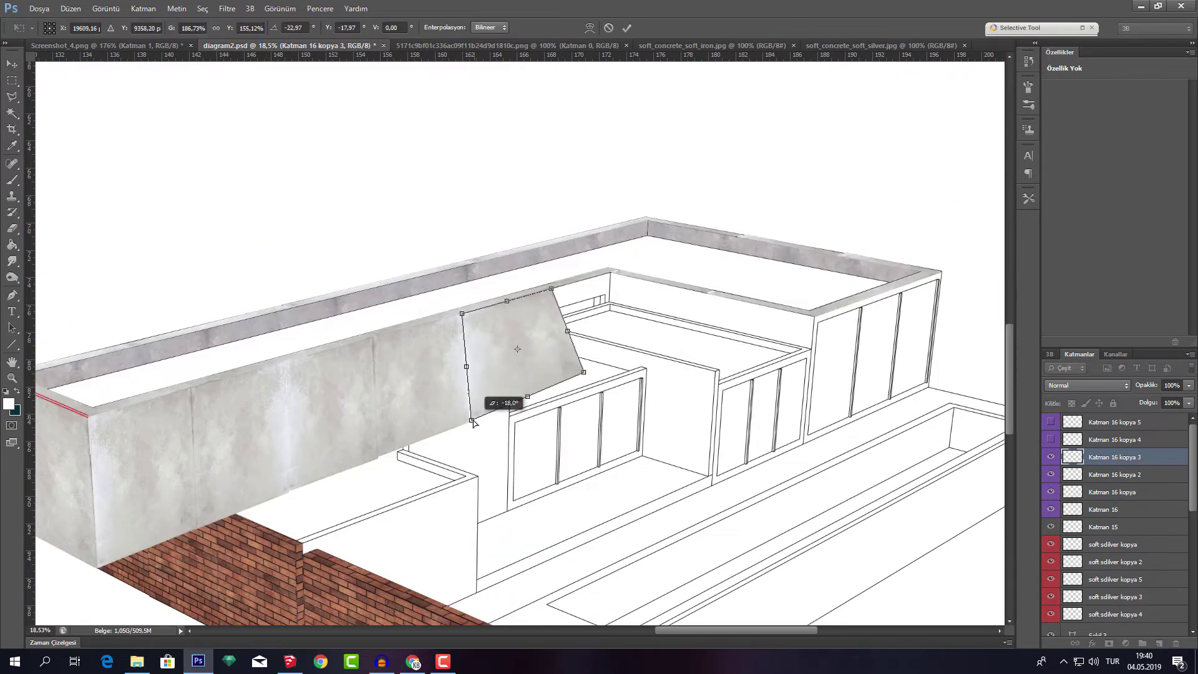
{"action": "left_click_drag", "start_coordinate": [1053, 478], "coordinate": [1052, 439]}
{"action": "left_click", "coordinate": [1110, 440], "text": "shift"}
{"action": "right_click", "coordinate": [1111, 439]}
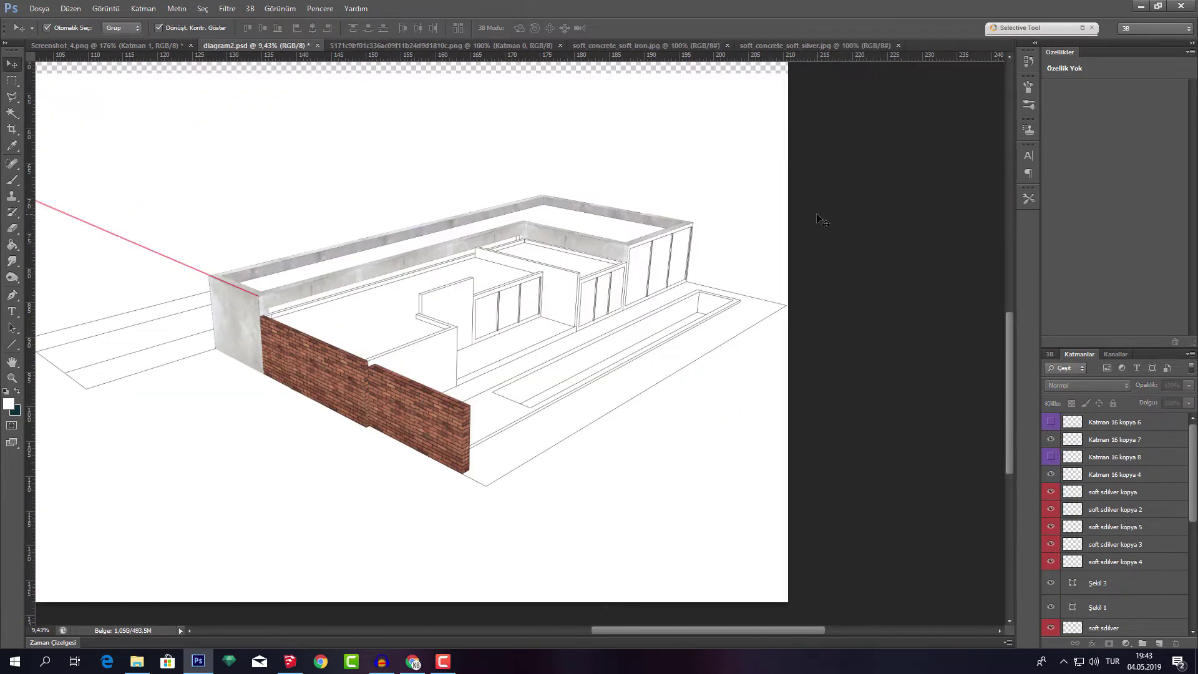
{"action": "key", "text": "ctrl+s"}
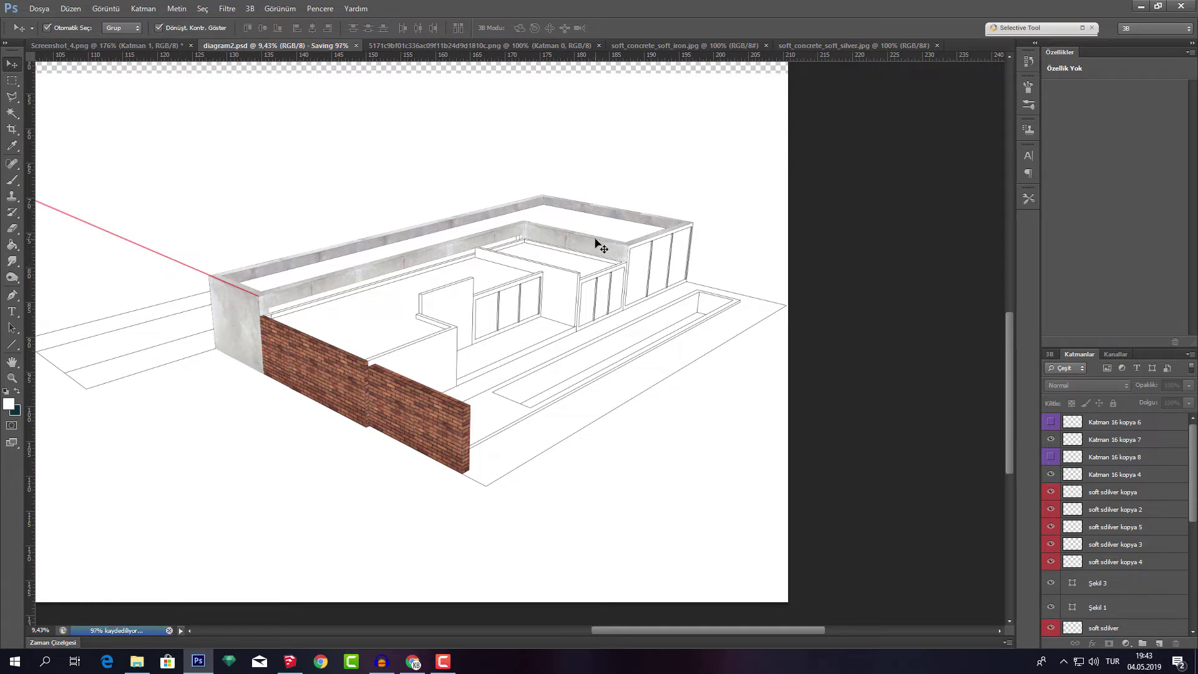
Select the red Şekil 1 guide line layer, inspect it, then deselect it
{"action": "left_click", "coordinate": [146, 251]}
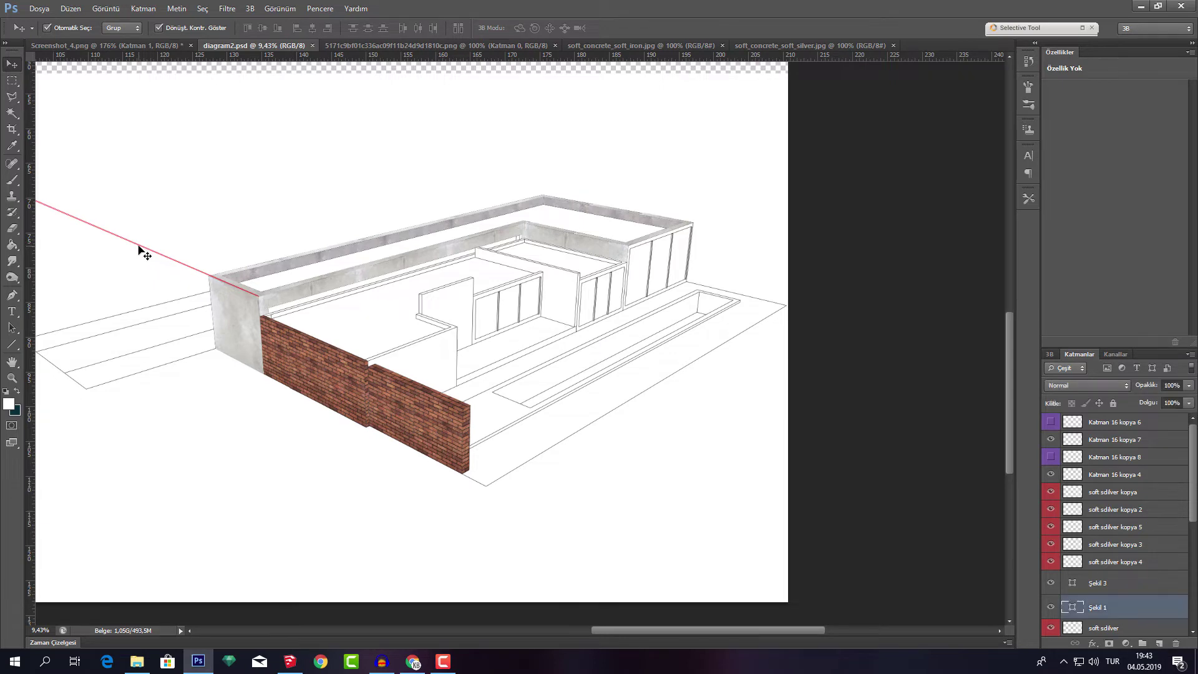
{"action": "scroll", "coordinate": [364, 246], "scroll_direction": "down", "scroll_amount": 2}
{"action": "scroll", "coordinate": [364, 247], "scroll_direction": "down", "scroll_amount": 2}
{"action": "scroll", "coordinate": [364, 247], "scroll_direction": "down", "scroll_amount": 2}
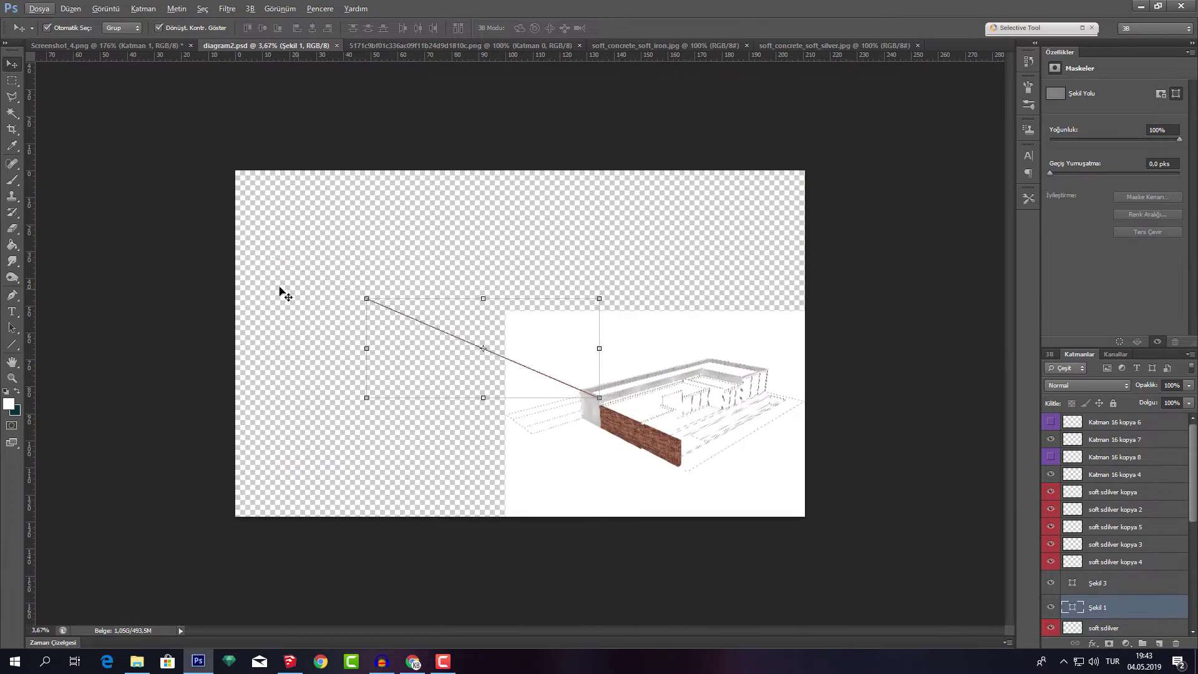
{"action": "scroll", "coordinate": [694, 369], "scroll_direction": "up", "scroll_amount": 2}
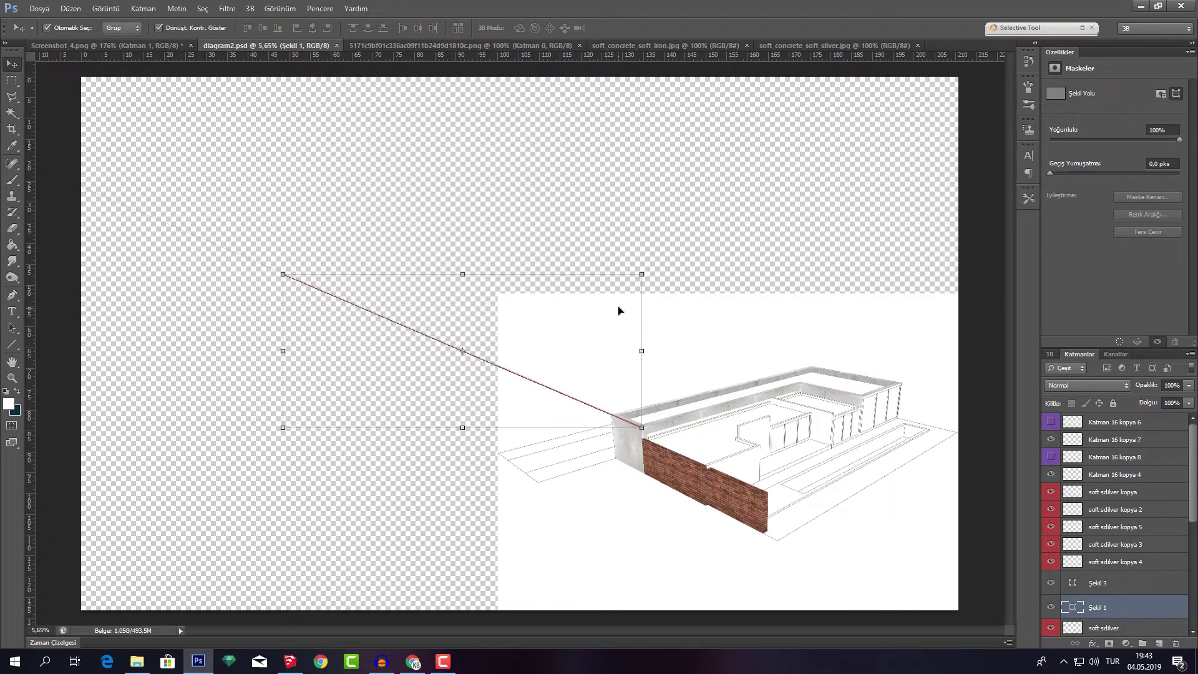
{"action": "left_click", "coordinate": [977, 411]}
{"action": "scroll", "coordinate": [928, 431], "scroll_direction": "up", "scroll_amount": 2}
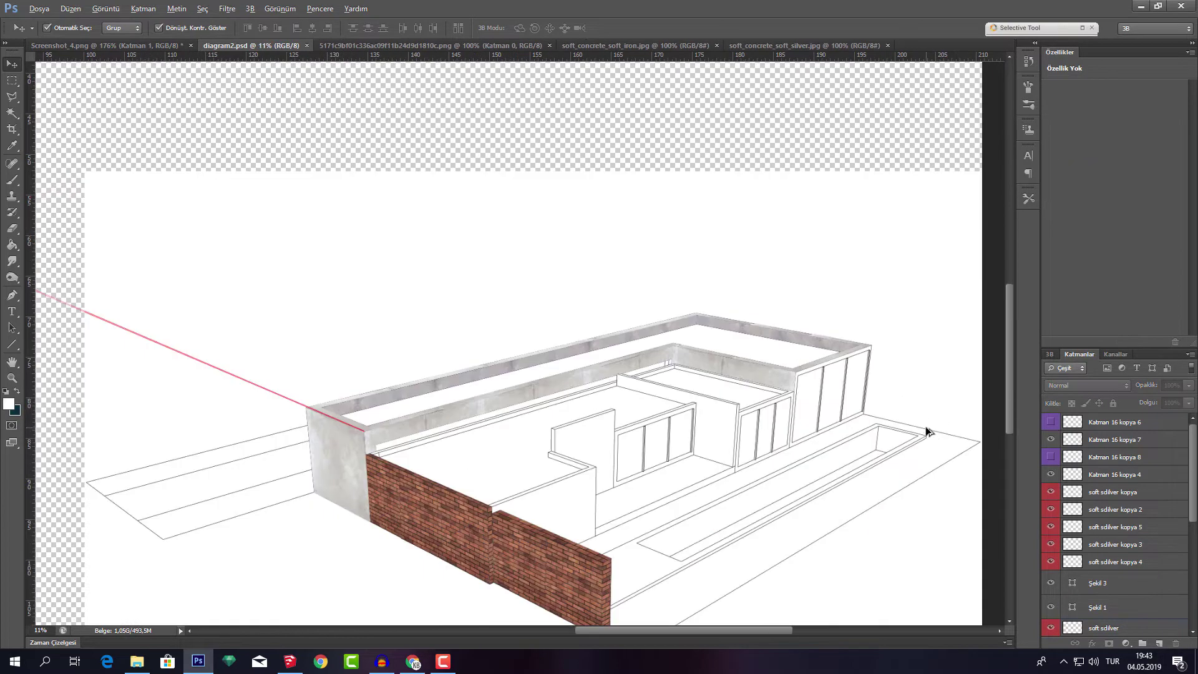
Compare against Screenshot_4.png, return to diagram2.psd, then view the brick and soft_iron textures
{"action": "left_click", "coordinate": [149, 46]}
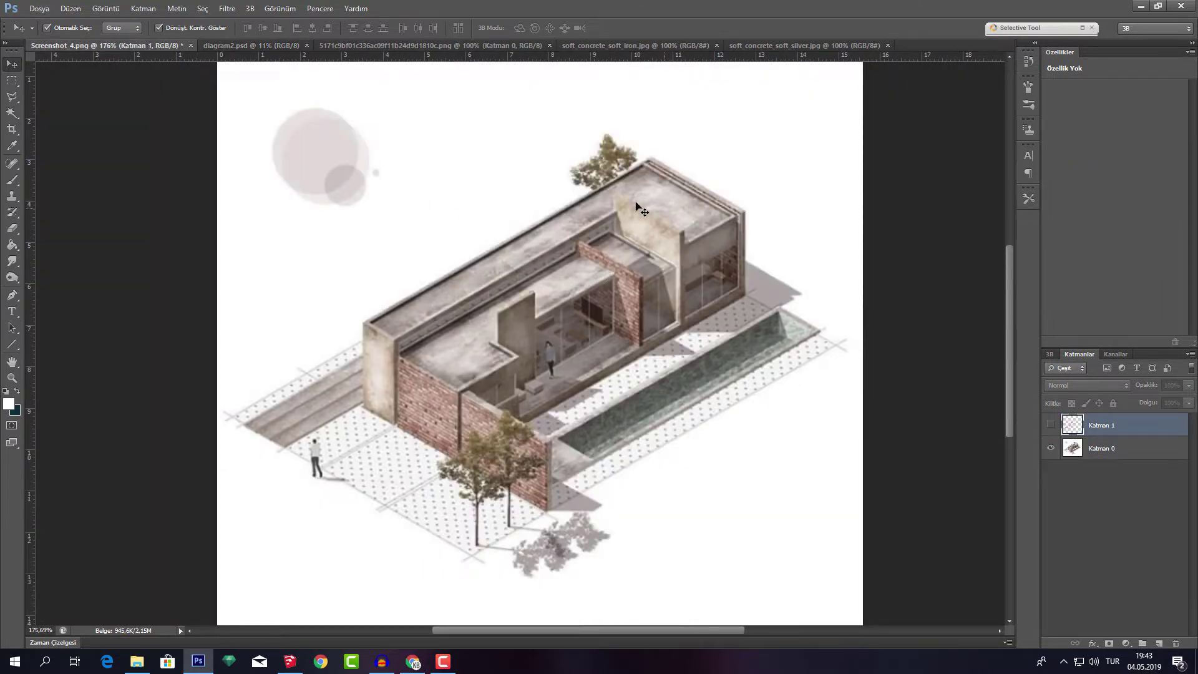
{"action": "left_click", "coordinate": [260, 45]}
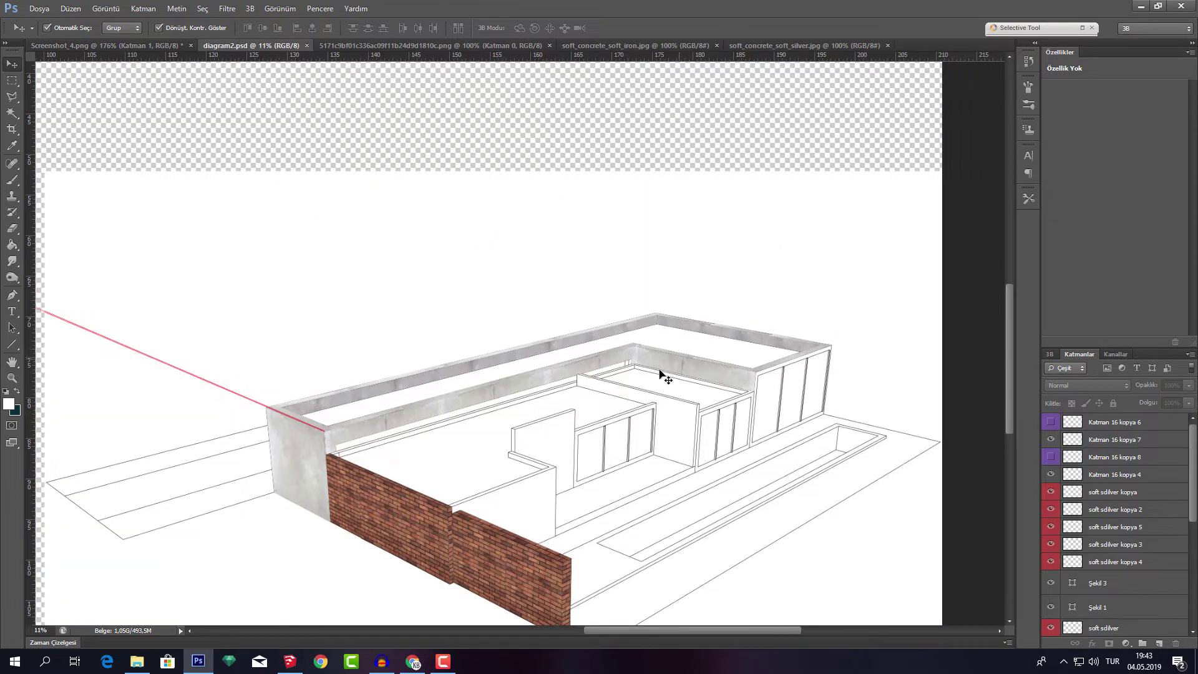
{"action": "scroll", "coordinate": [473, 373], "scroll_direction": "up", "scroll_amount": 1}
{"action": "scroll", "coordinate": [473, 373], "scroll_direction": "up", "scroll_amount": 3}
{"action": "left_click", "coordinate": [432, 48]}
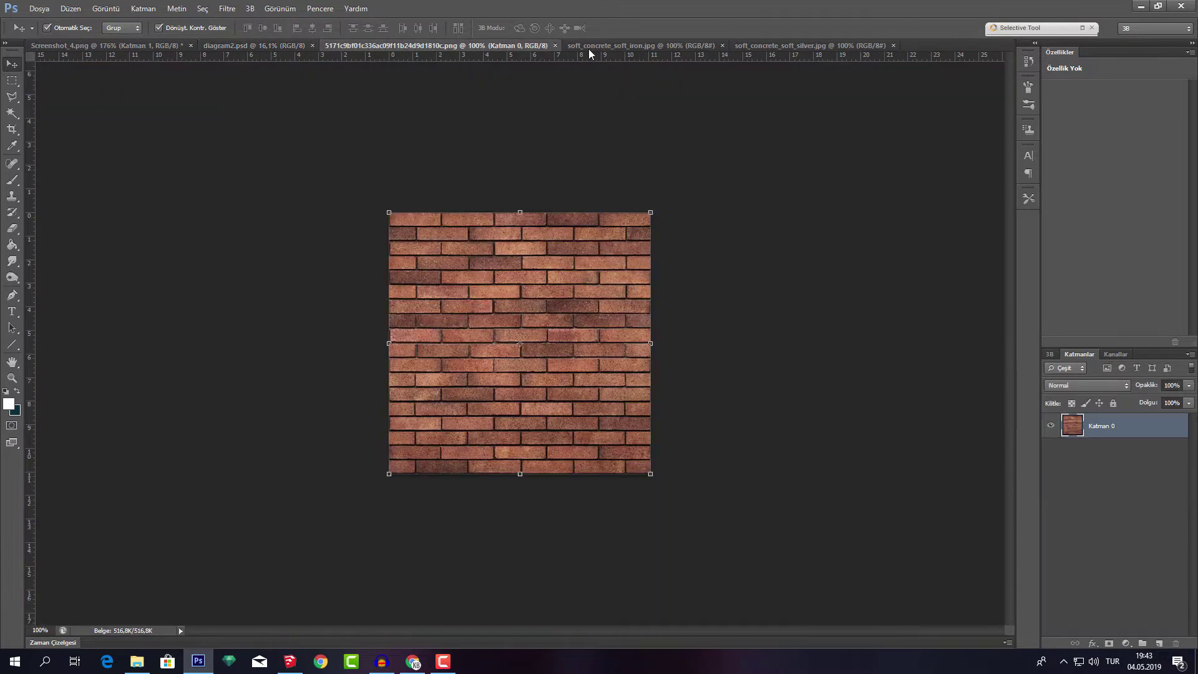
{"action": "left_click", "coordinate": [607, 49]}
Copy the concrete texture into the diagram and colour-label the zeminler layer
{"action": "mouse_move", "coordinate": [595, 281]}
{"action": "left_mouse_down"}
{"action": "mouse_move", "coordinate": [484, 406]}
{"action": "mouse_move", "coordinate": [487, 430]}
{"action": "mouse_move", "coordinate": [452, 478]}
{"action": "left_mouse_up"}
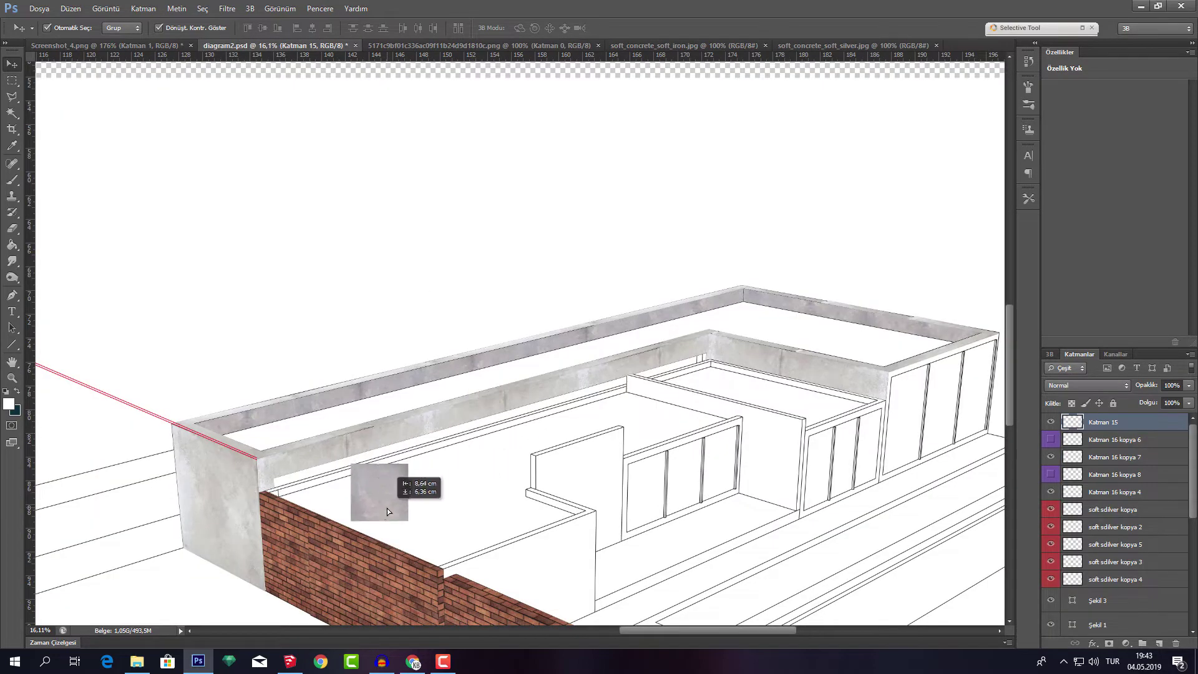
{"action": "scroll", "coordinate": [374, 510], "scroll_direction": "up", "scroll_amount": 4}
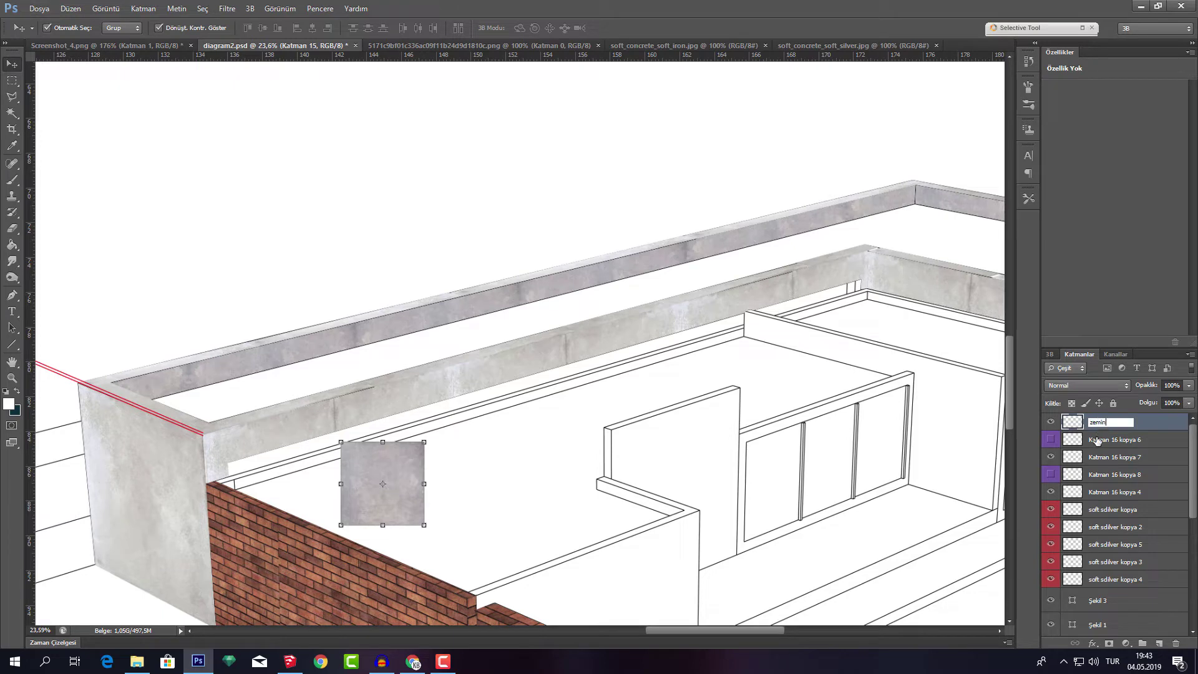
{"action": "right_click", "coordinate": [1057, 423]}
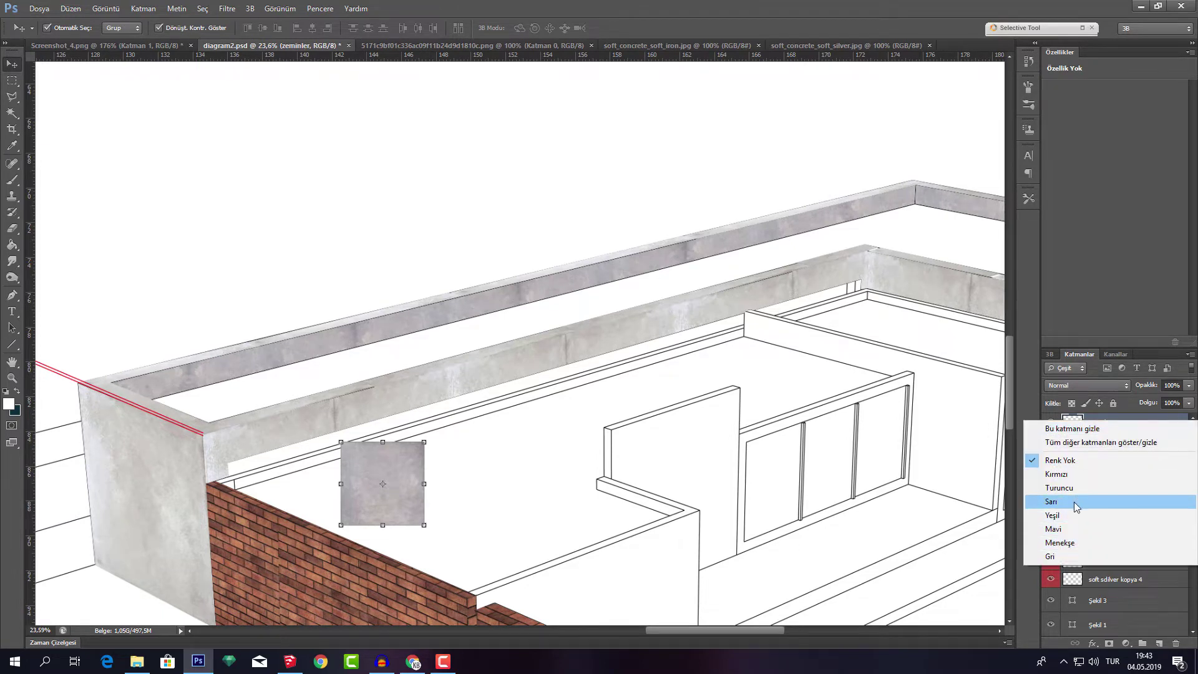
{"action": "left_click", "coordinate": [1061, 474]}
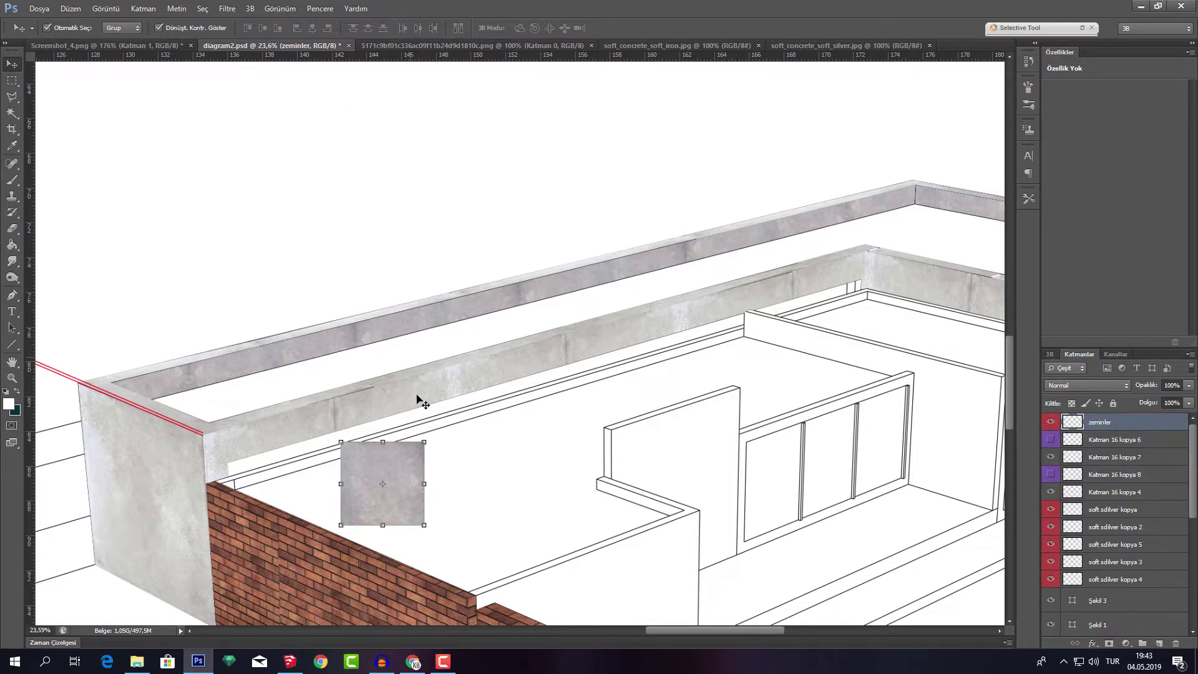
Make several copies of the zeminler concrete square, hide them, and keep the original selected
{"action": "left_click_drag", "start_coordinate": [401, 457], "coordinate": [270, 355]}
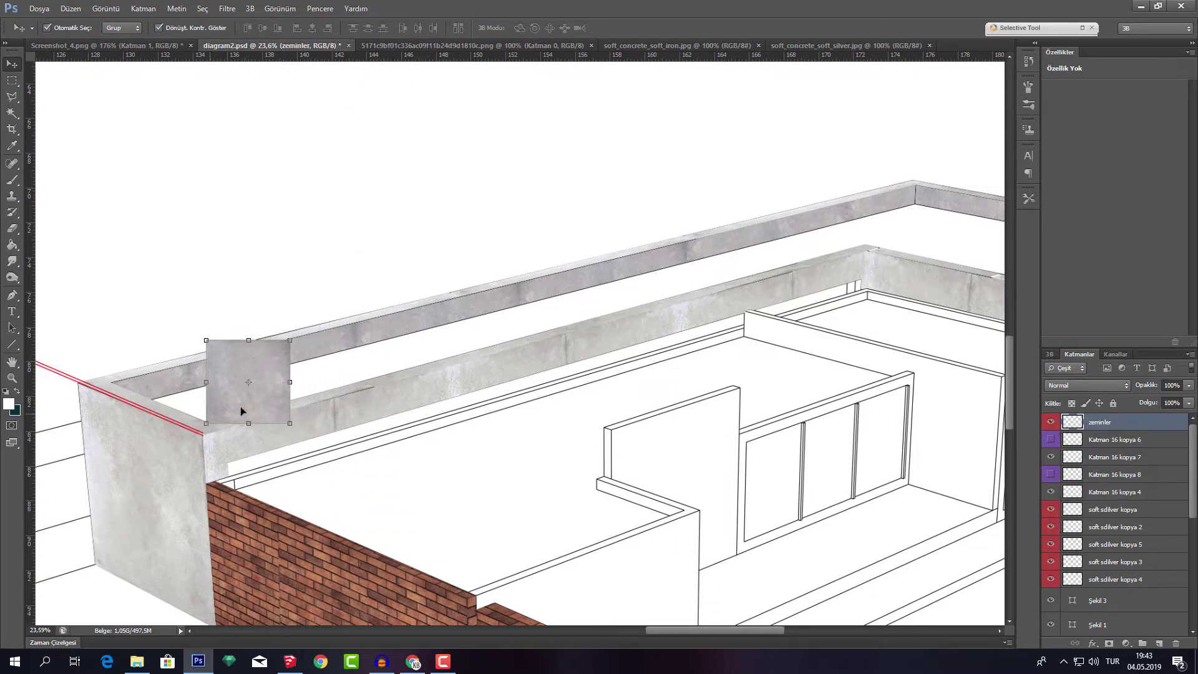
{"action": "mouse_move", "coordinate": [315, 412]}
{"action": "left_mouse_down"}
{"action": "mouse_move", "coordinate": [490, 463]}
{"action": "mouse_move", "coordinate": [606, 474]}
{"action": "left_mouse_up"}
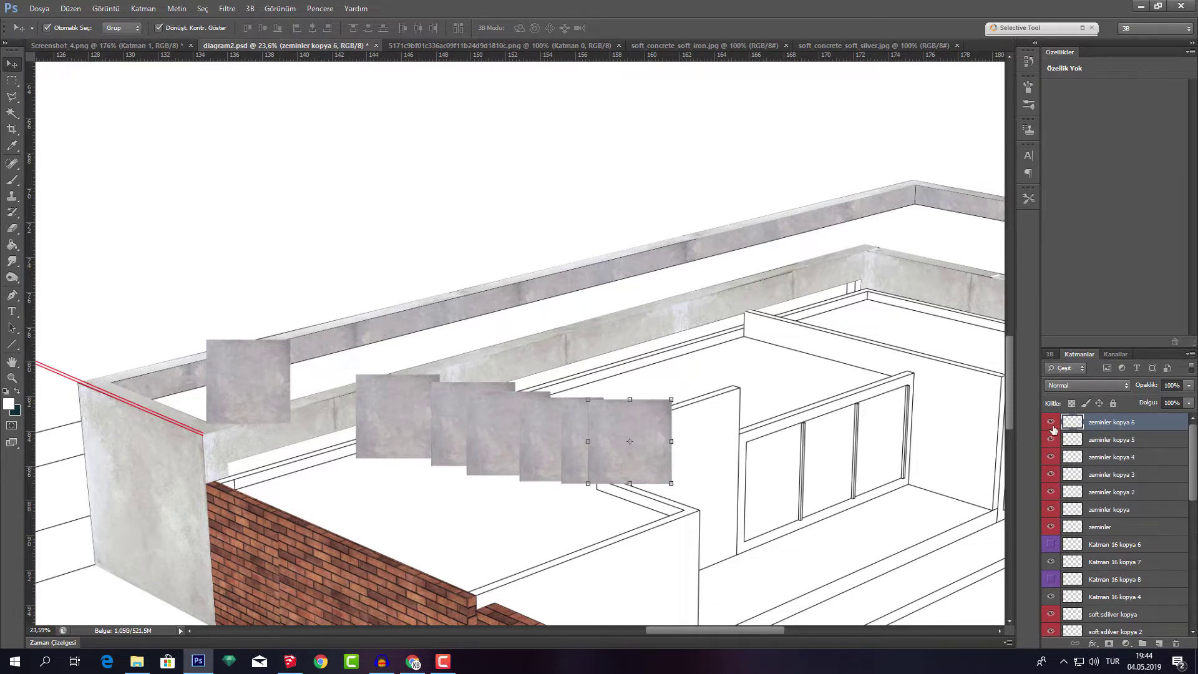
{"action": "mouse_move", "coordinate": [1053, 429]}
{"action": "left_mouse_down"}
{"action": "mouse_move", "coordinate": [1053, 501]}
{"action": "mouse_move", "coordinate": [1019, 505]}
{"action": "left_mouse_up"}
{"action": "left_click", "coordinate": [259, 391]}
Alt-drag a copy of the red Şekil 1 guide line across the parapet
{"action": "scroll", "coordinate": [203, 401], "scroll_direction": "up", "scroll_amount": 2}
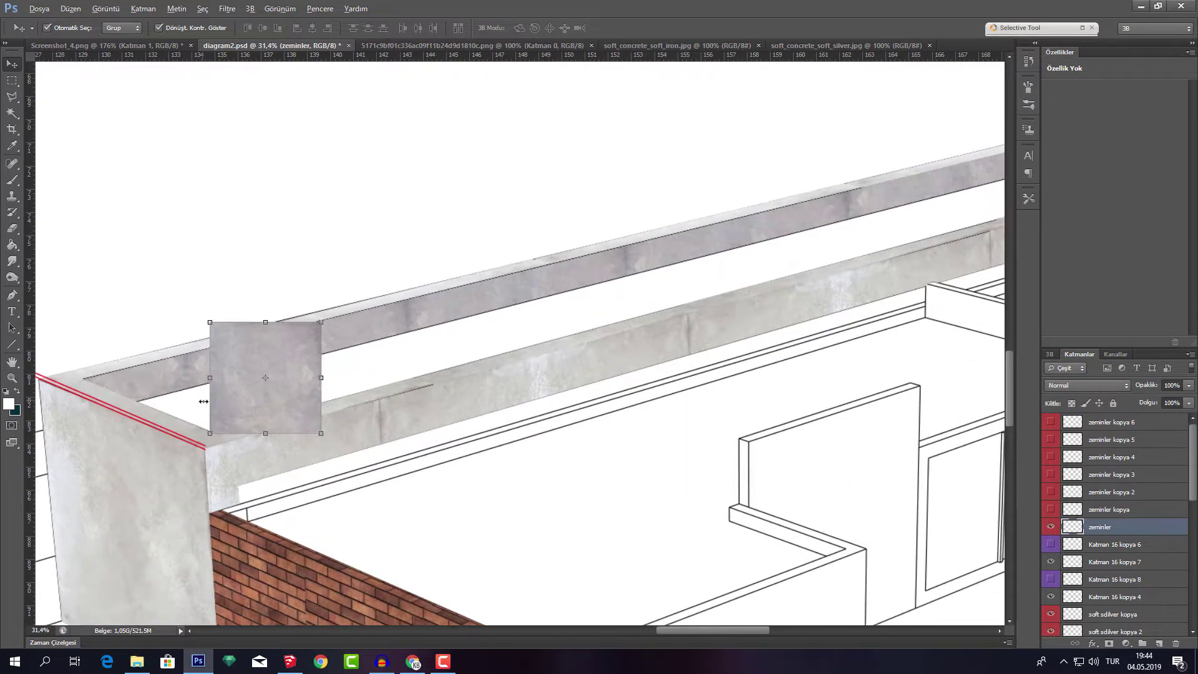
{"action": "scroll", "coordinate": [235, 413], "scroll_direction": "up", "scroll_amount": 1}
{"action": "scroll", "coordinate": [270, 417], "scroll_direction": "left", "scroll_amount": 3}
{"action": "scroll", "coordinate": [206, 399], "scroll_direction": "left", "scroll_amount": 3}
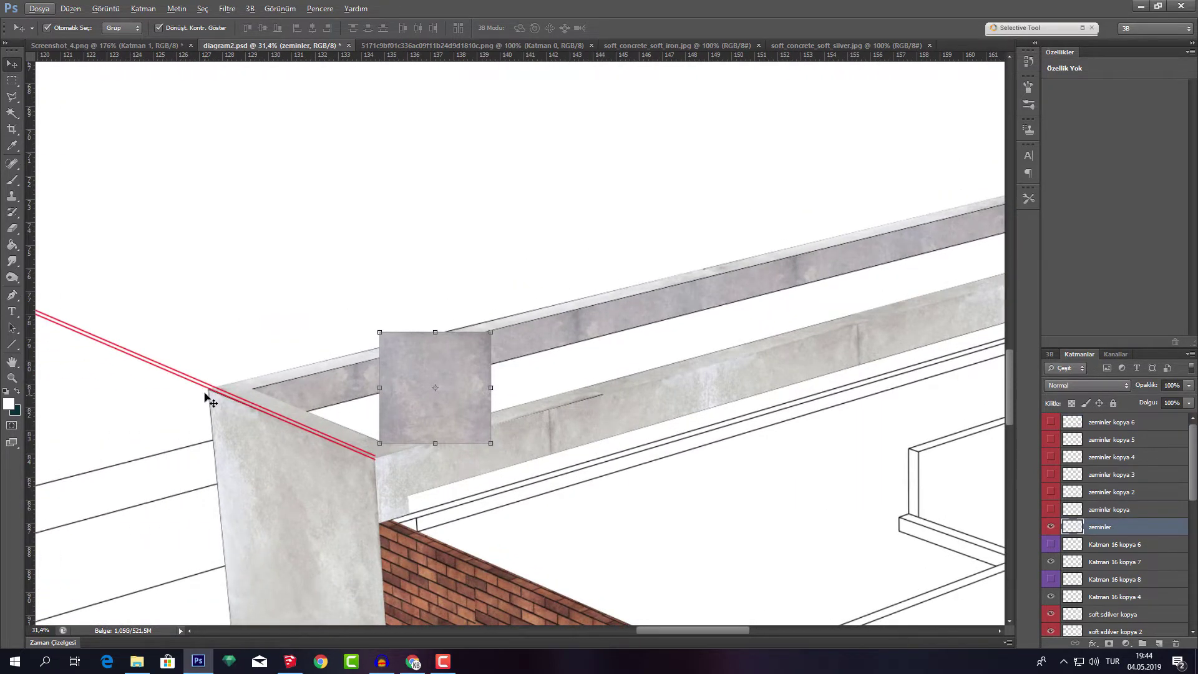
{"action": "mouse_move", "coordinate": [205, 393]}
{"action": "left_mouse_down"}
{"action": "mouse_move", "coordinate": [864, 352]}
{"action": "mouse_move", "coordinate": [826, 362]}
{"action": "left_mouse_up"}
Duplicate a guide line up-right and move the concrete square down onto the floor
{"action": "scroll", "coordinate": [600, 357], "scroll_direction": "right", "scroll_amount": 3}
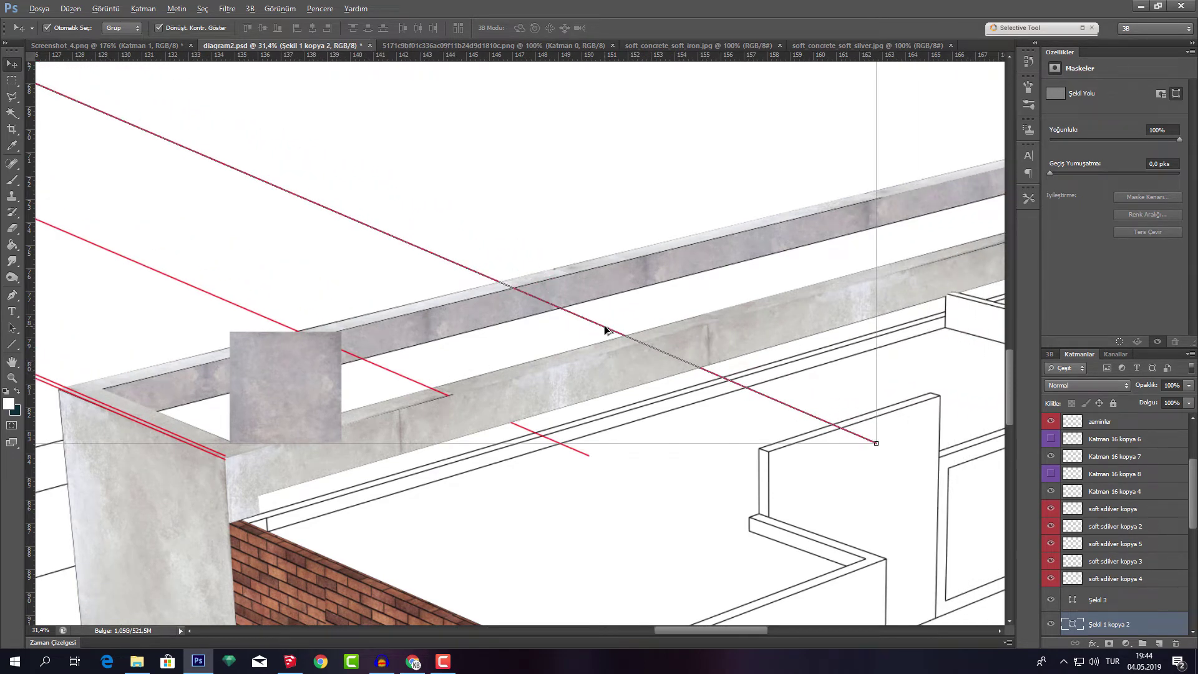
{"action": "left_click_drag", "start_coordinate": [606, 329], "coordinate": [850, 305]}
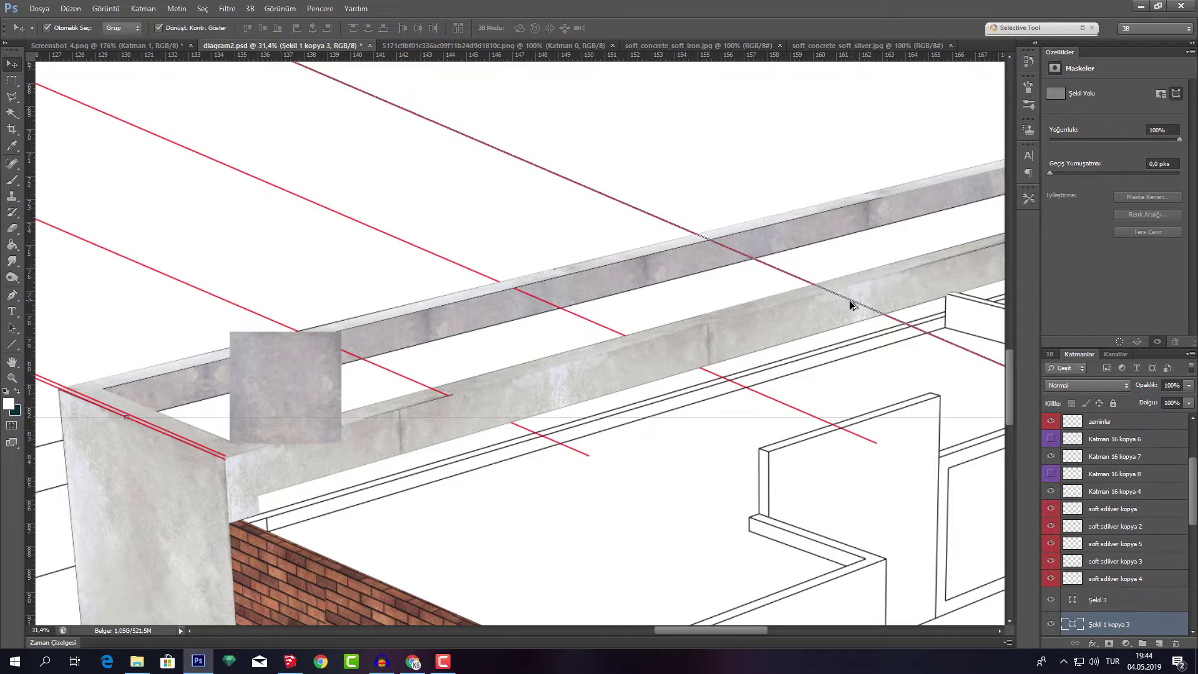
{"action": "scroll", "coordinate": [849, 305], "scroll_direction": "down", "scroll_amount": 5}
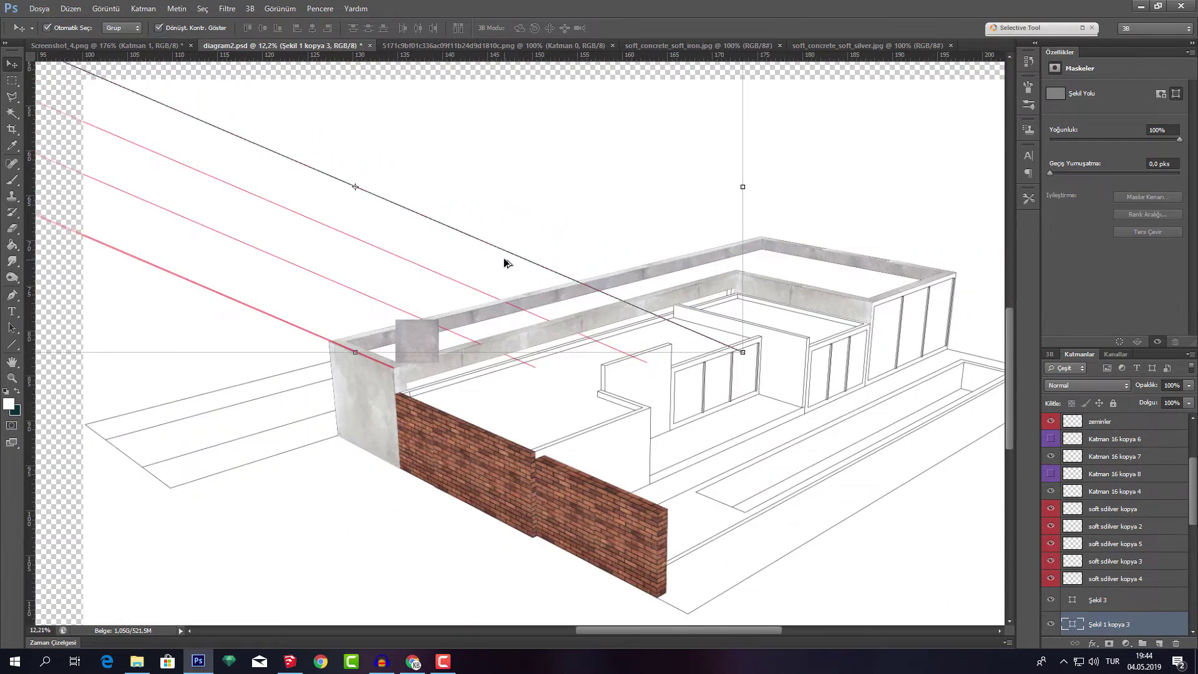
{"action": "scroll", "coordinate": [507, 262], "scroll_direction": "down", "scroll_amount": 3}
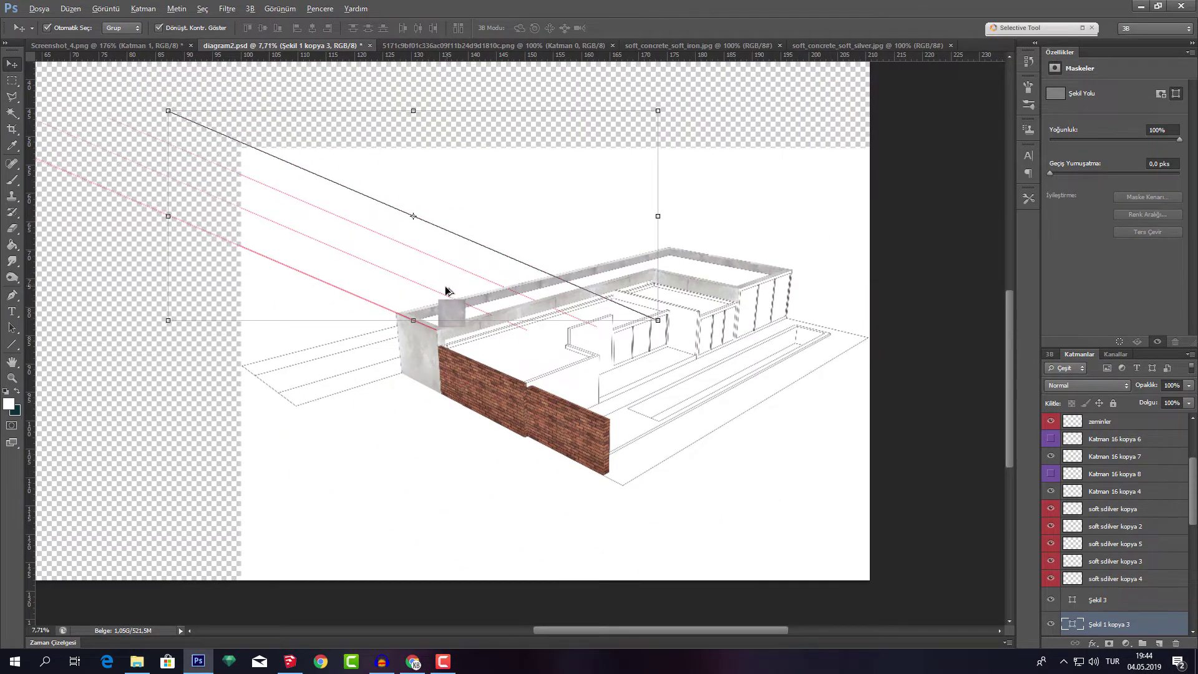
{"action": "scroll", "coordinate": [447, 290], "scroll_direction": "up", "scroll_amount": 2}
{"action": "left_click_drag", "start_coordinate": [475, 325], "coordinate": [573, 380]}
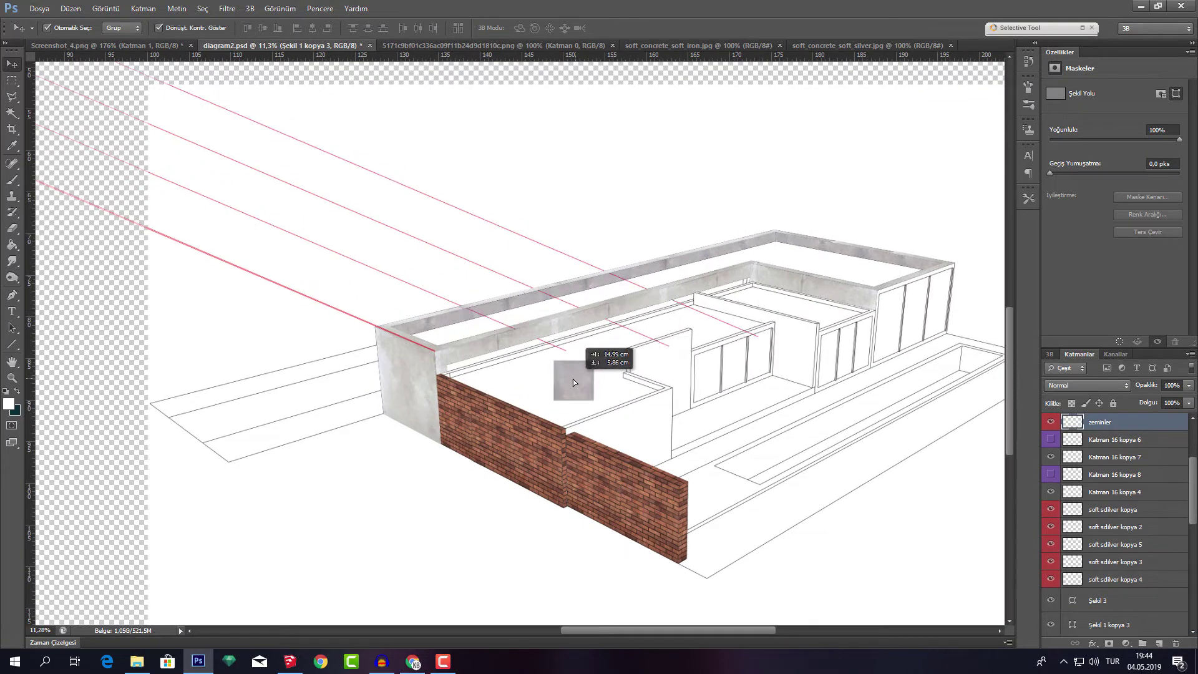
Draw three red lines from the parapet corners to the upper-left vanishing point
{"action": "scroll", "coordinate": [289, 326], "scroll_direction": "left", "scroll_amount": 3}
{"action": "left_click", "coordinate": [18, 344]}
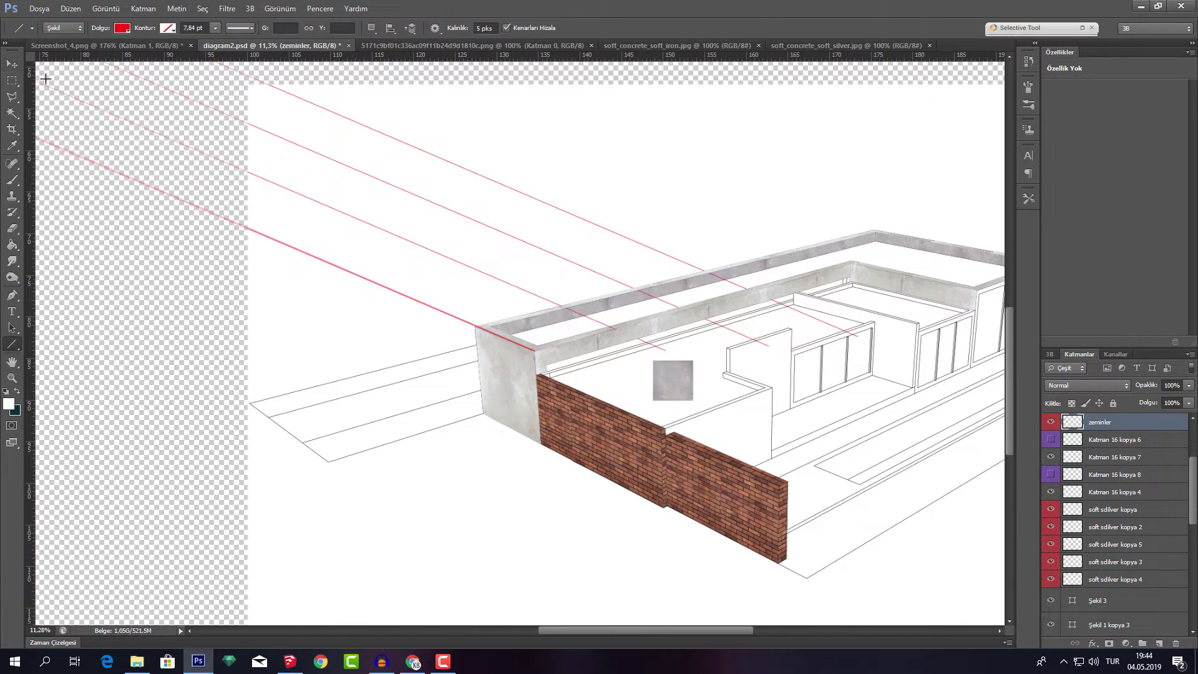
{"action": "mouse_move", "coordinate": [610, 325]}
{"action": "left_mouse_down"}
{"action": "mouse_move", "coordinate": [122, 222]}
{"action": "mouse_move", "coordinate": [174, 209]}
{"action": "mouse_move", "coordinate": [148, 202]}
{"action": "left_mouse_up"}
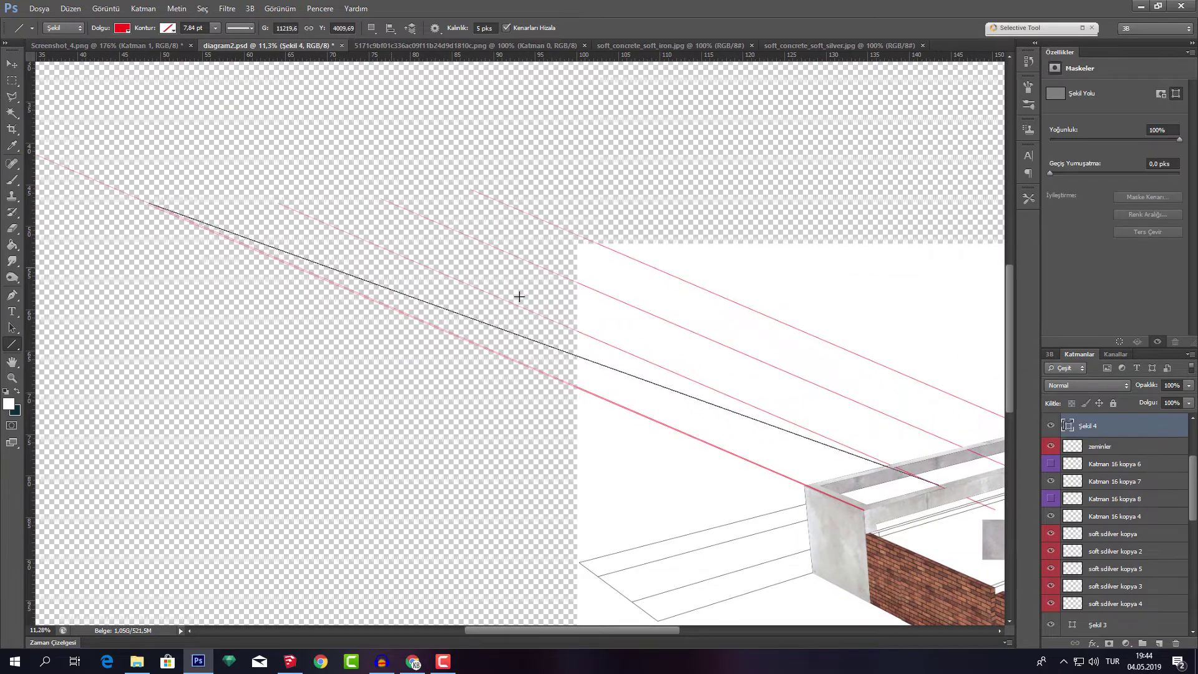
{"action": "left_click_drag", "start_coordinate": [922, 451], "coordinate": [394, 228]}
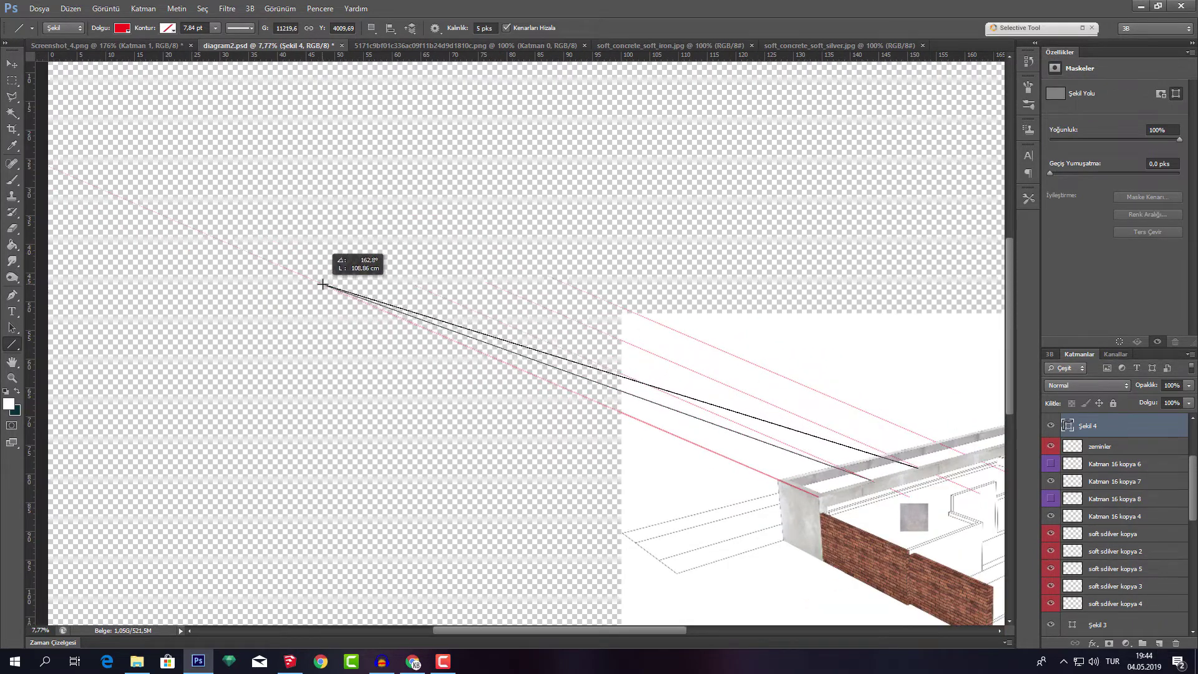
{"action": "left_click_drag", "start_coordinate": [394, 228], "coordinate": [325, 285]}
{"action": "scroll", "coordinate": [811, 411], "scroll_direction": "right", "scroll_amount": 1}
{"action": "scroll", "coordinate": [811, 411], "scroll_direction": "right", "scroll_amount": 1}
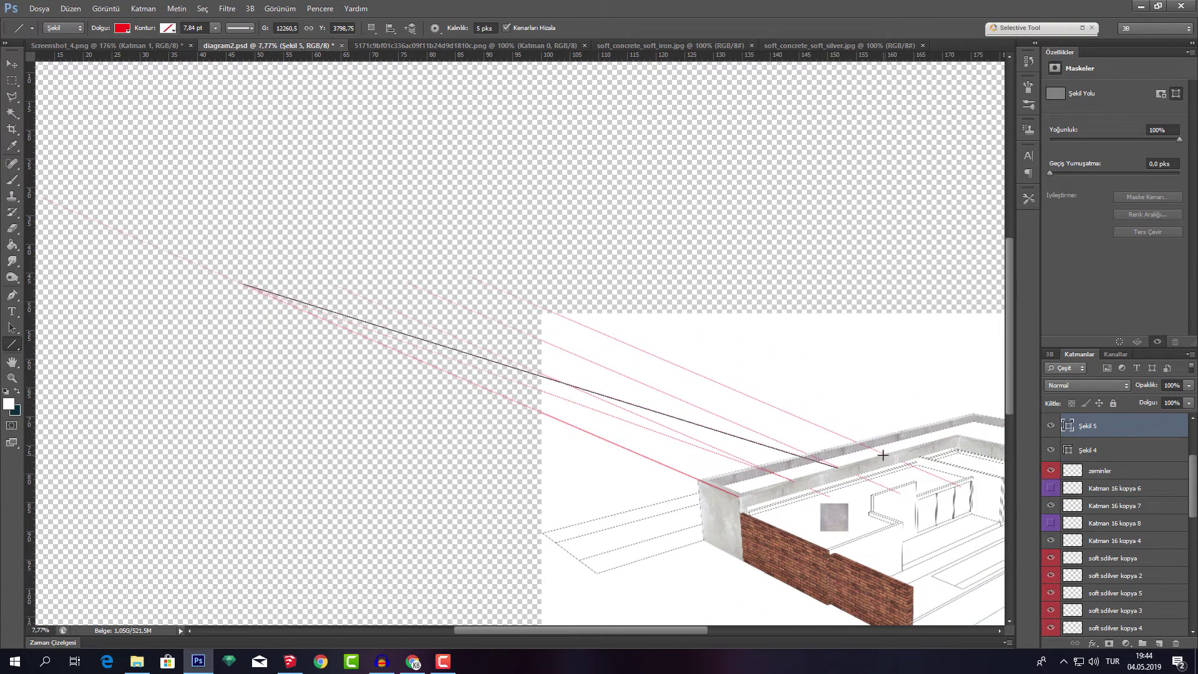
{"action": "left_click_drag", "start_coordinate": [885, 454], "coordinate": [274, 290]}
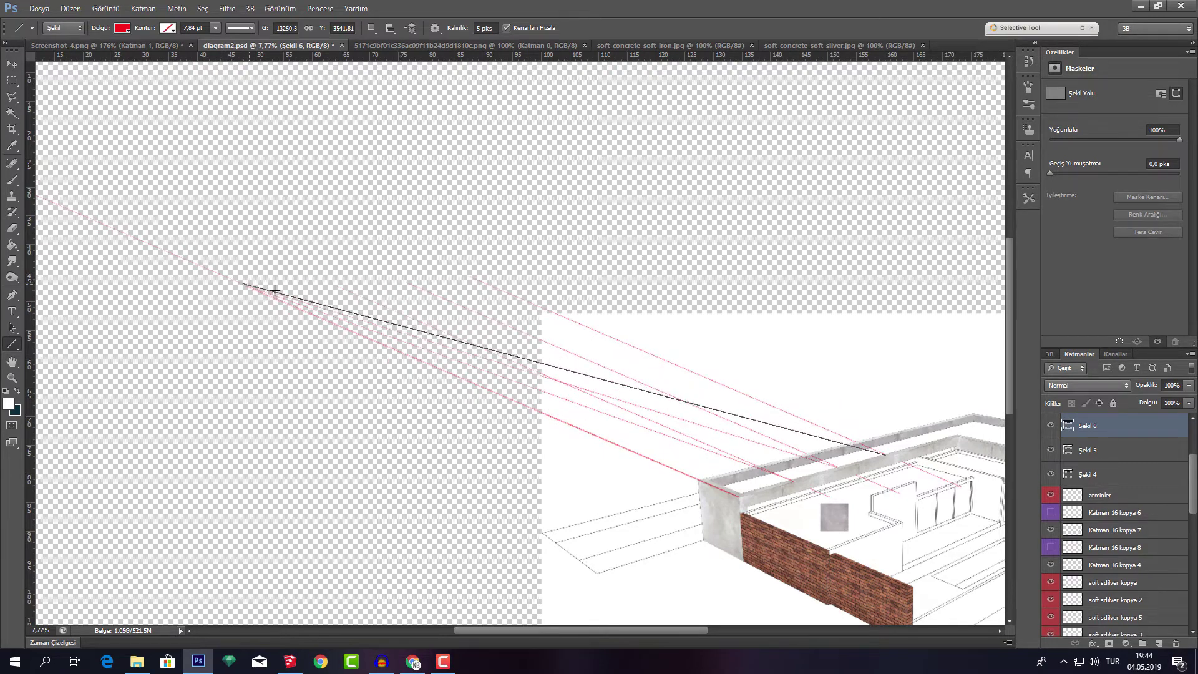
{"action": "scroll", "coordinate": [881, 477], "scroll_direction": "up", "scroll_amount": 2, "text": "alt"}
{"action": "scroll", "coordinate": [834, 442], "scroll_direction": "up", "scroll_amount": 1, "text": "alt"}
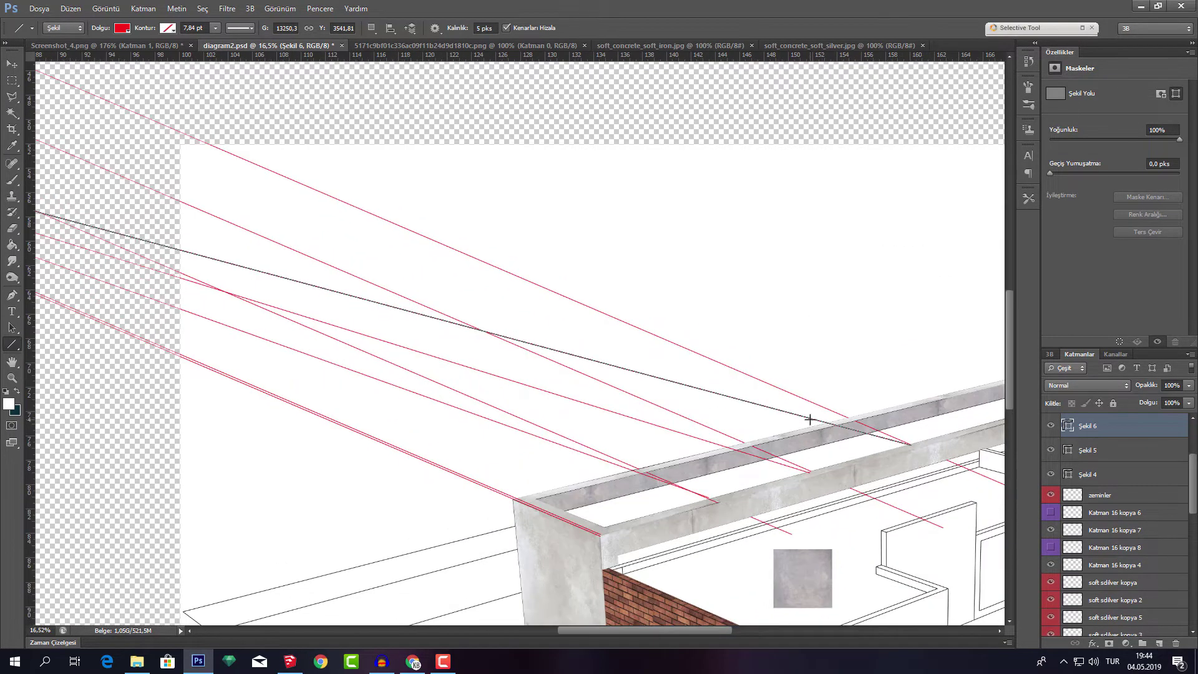
Undo an accidental move of the Şekil 1 kopya 3 guide line
{"action": "key", "text": "v"}
{"action": "left_click", "coordinate": [776, 391]}
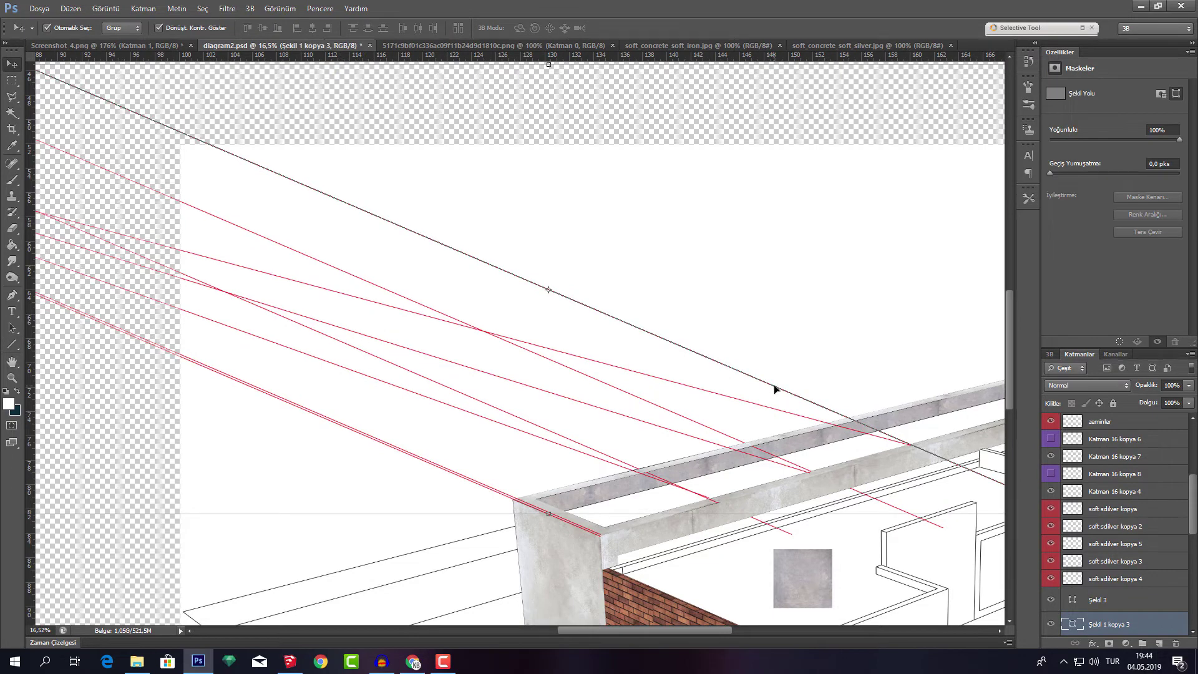
{"action": "left_click_drag", "start_coordinate": [773, 390], "coordinate": [610, 454]}
{"action": "key", "text": "ctrl+z"}
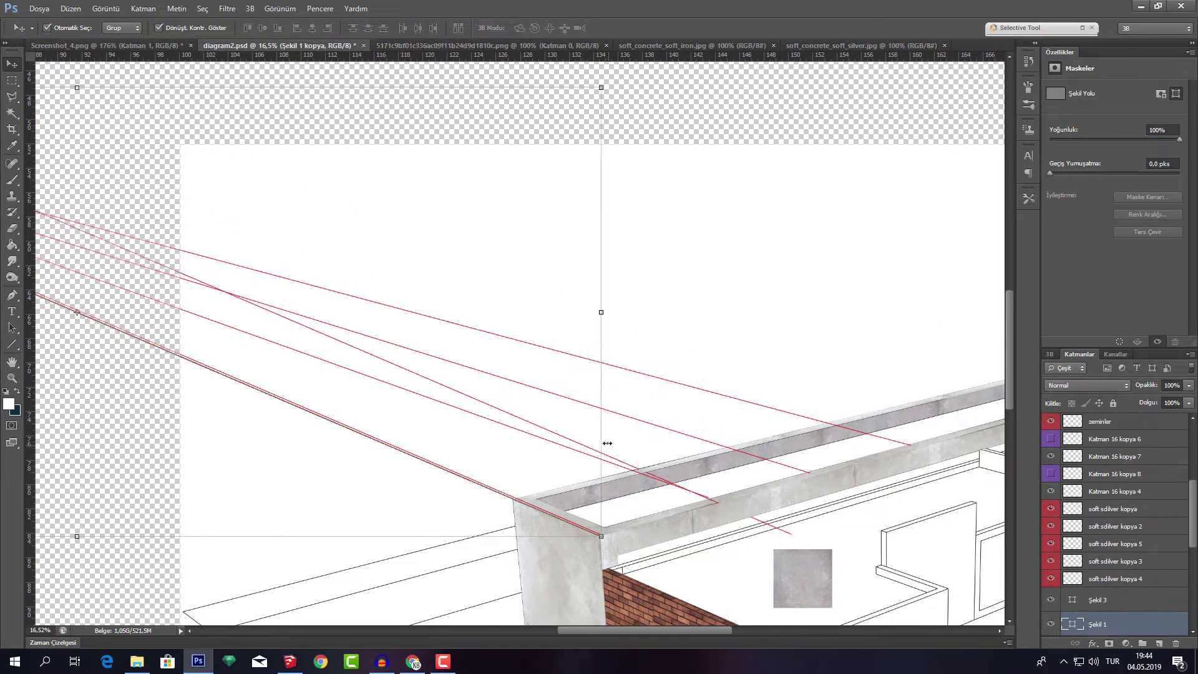
{"action": "scroll", "coordinate": [719, 462], "scroll_direction": "down", "scroll_amount": 3, "text": "alt"}
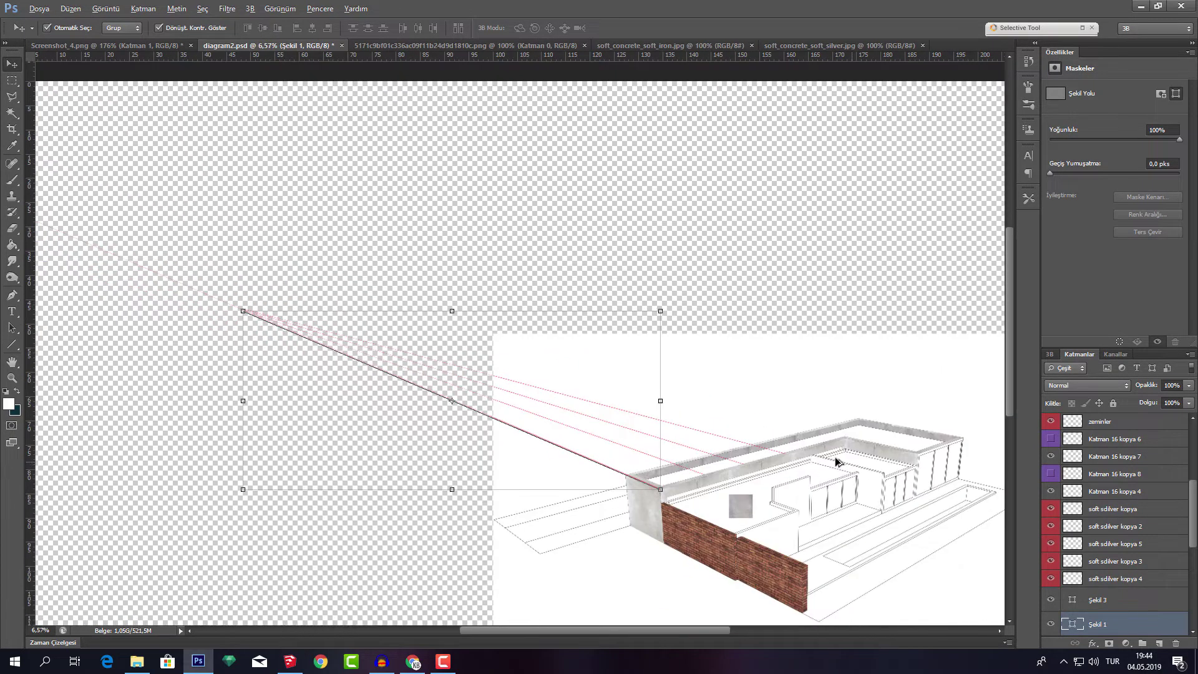
Draw one more line from the parapet to the vanishing point, then select the concrete square
{"action": "left_click", "coordinate": [12, 343]}
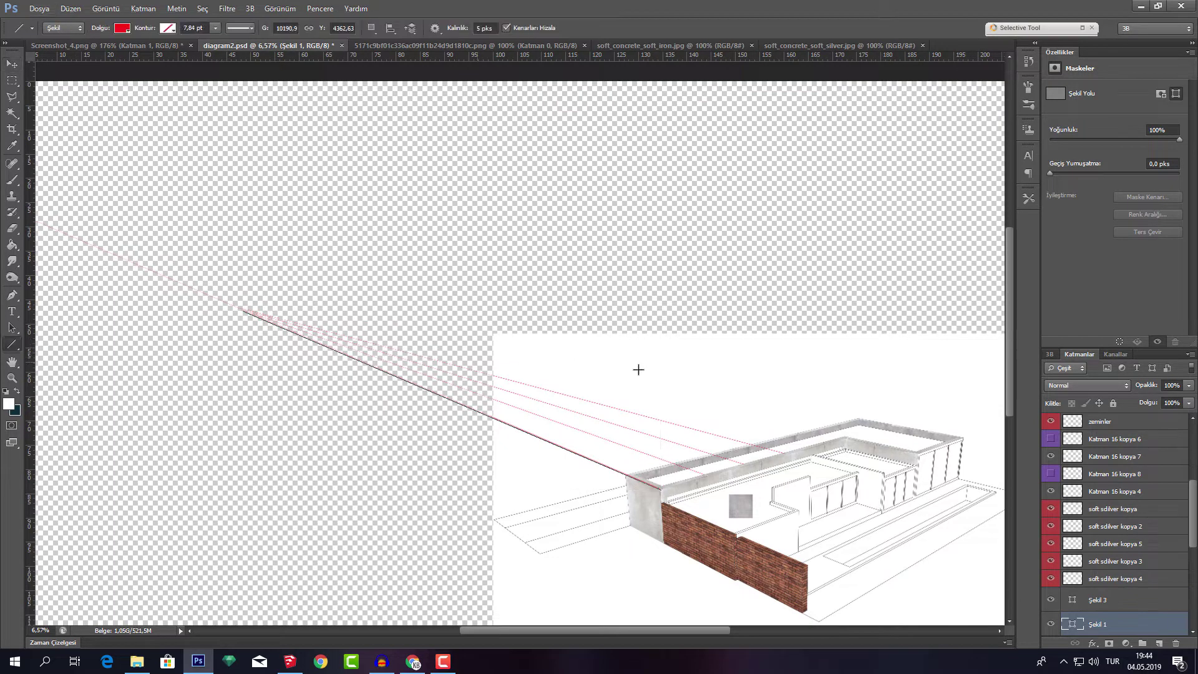
{"action": "left_click_drag", "start_coordinate": [660, 410], "coordinate": [237, 309]}
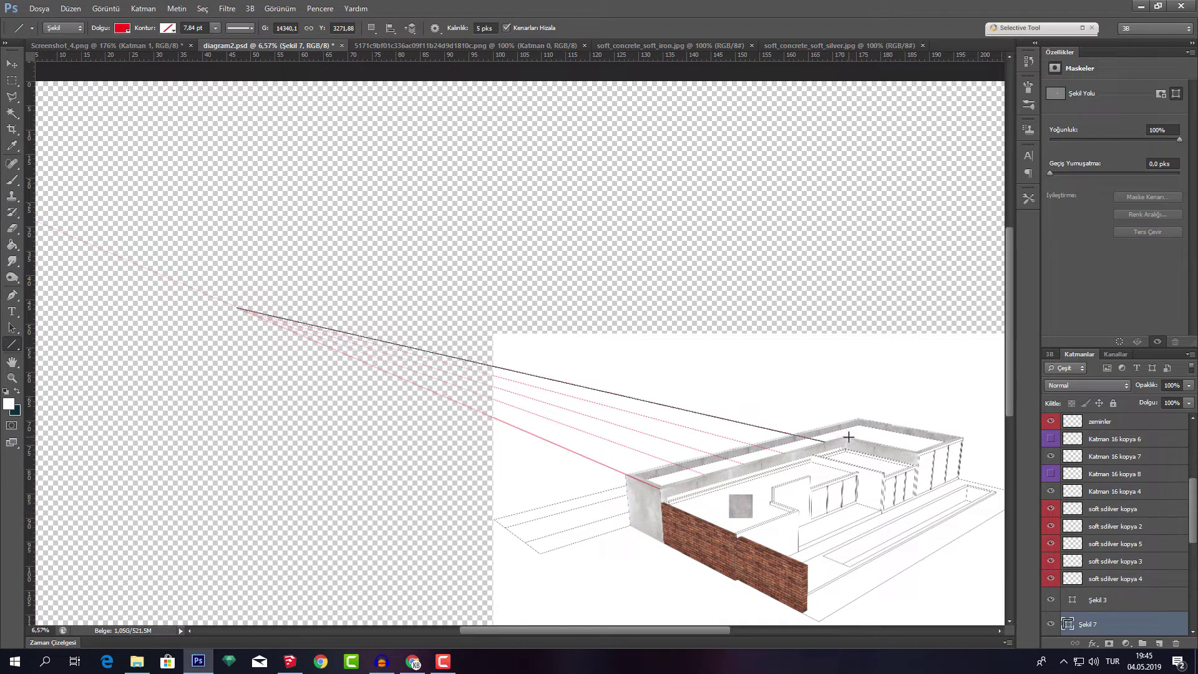
{"action": "scroll", "coordinate": [892, 438], "scroll_direction": "up", "scroll_amount": 2}
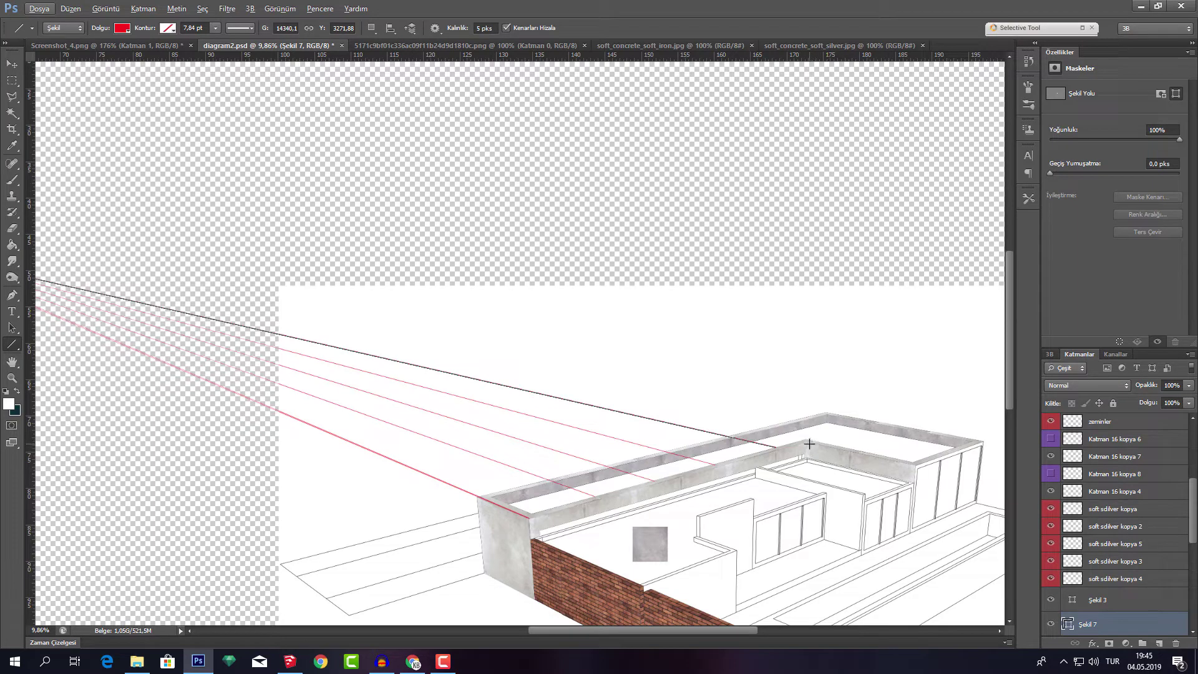
{"action": "scroll", "coordinate": [710, 446], "scroll_direction": "up", "scroll_amount": 2}
{"action": "scroll", "coordinate": [524, 476], "scroll_direction": "down", "scroll_amount": 1}
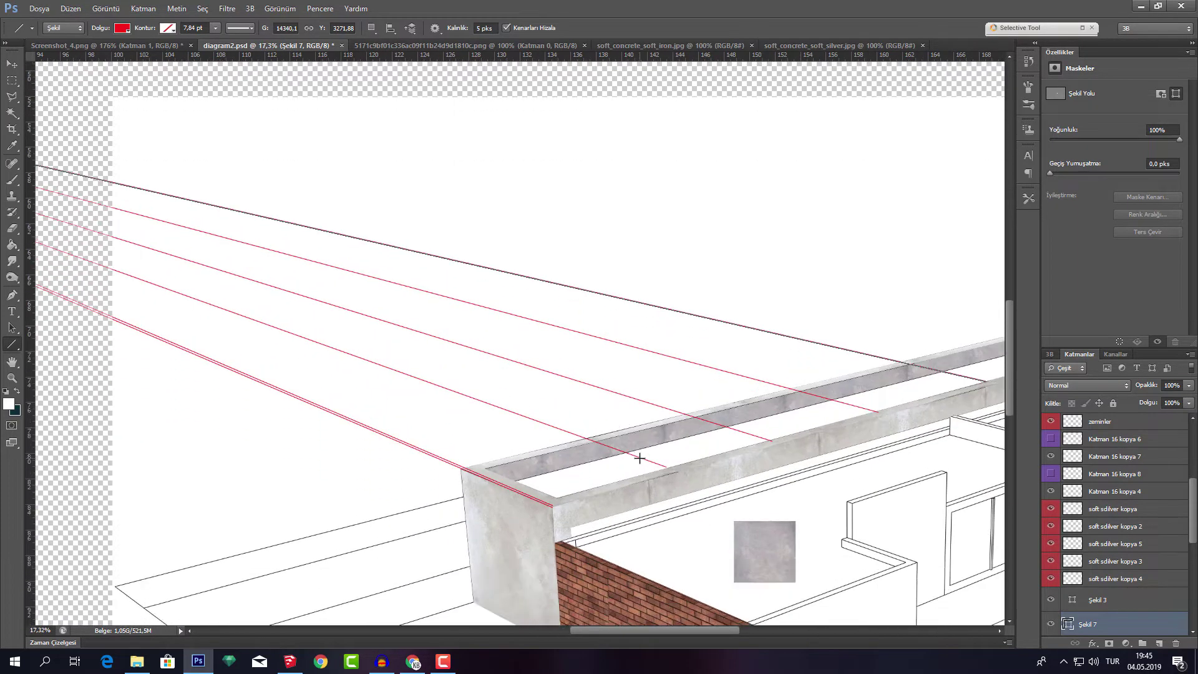
{"action": "key", "text": "v"}
{"action": "left_click", "coordinate": [771, 502]}
Move the zeminler concrete square onto the wall corner and start a free transform to skew it
{"action": "mouse_move", "coordinate": [696, 522]}
{"action": "left_mouse_down"}
{"action": "mouse_move", "coordinate": [570, 476]}
{"action": "mouse_move", "coordinate": [537, 412]}
{"action": "left_mouse_up"}
{"action": "key", "text": "ctrl+t"}
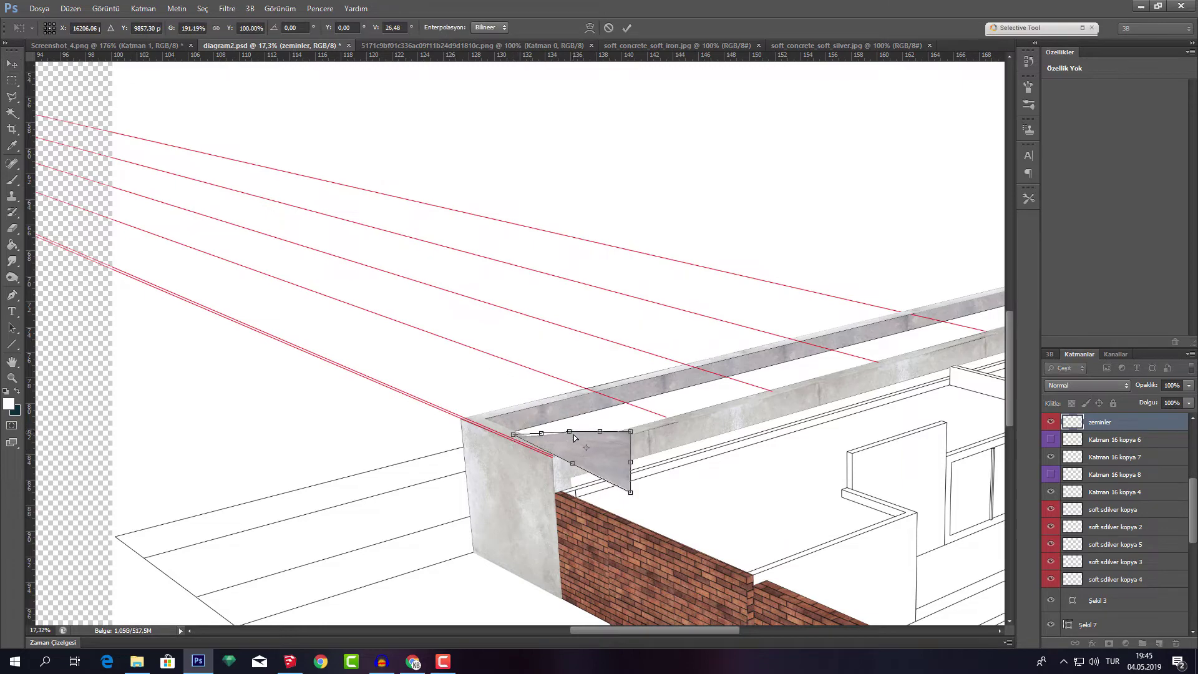
{"action": "scroll", "coordinate": [413, 506], "scroll_direction": "up", "scroll_amount": 5}
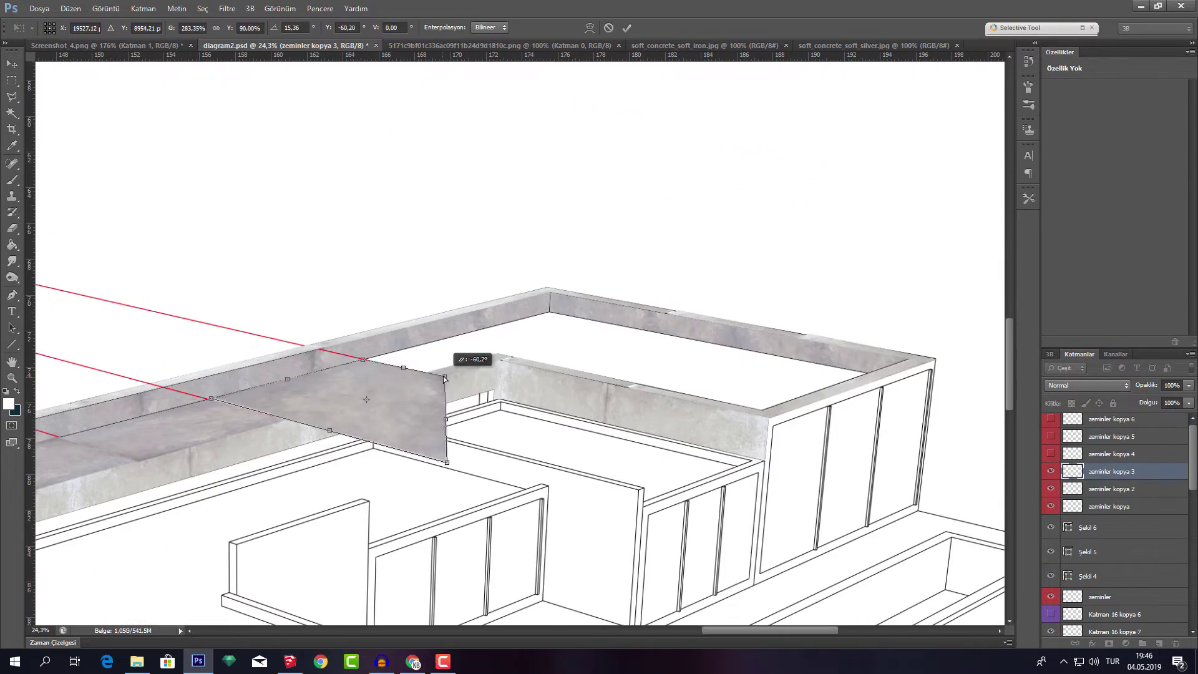
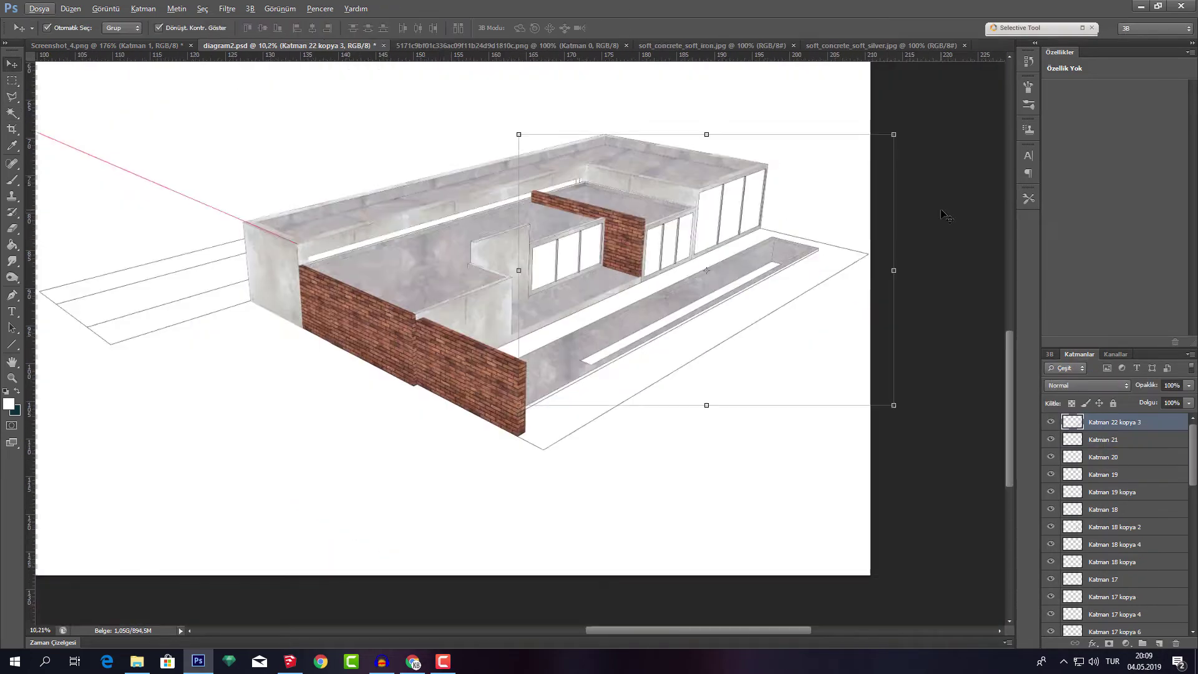
Copy the soft_concrete_soft_iron texture into diagram2.psd as Katman 22, placed near the glazed wall
{"action": "scroll", "coordinate": [652, 287], "scroll_direction": "up", "scroll_amount": 1}
{"action": "scroll", "coordinate": [686, 288], "scroll_direction": "up", "scroll_amount": 1}
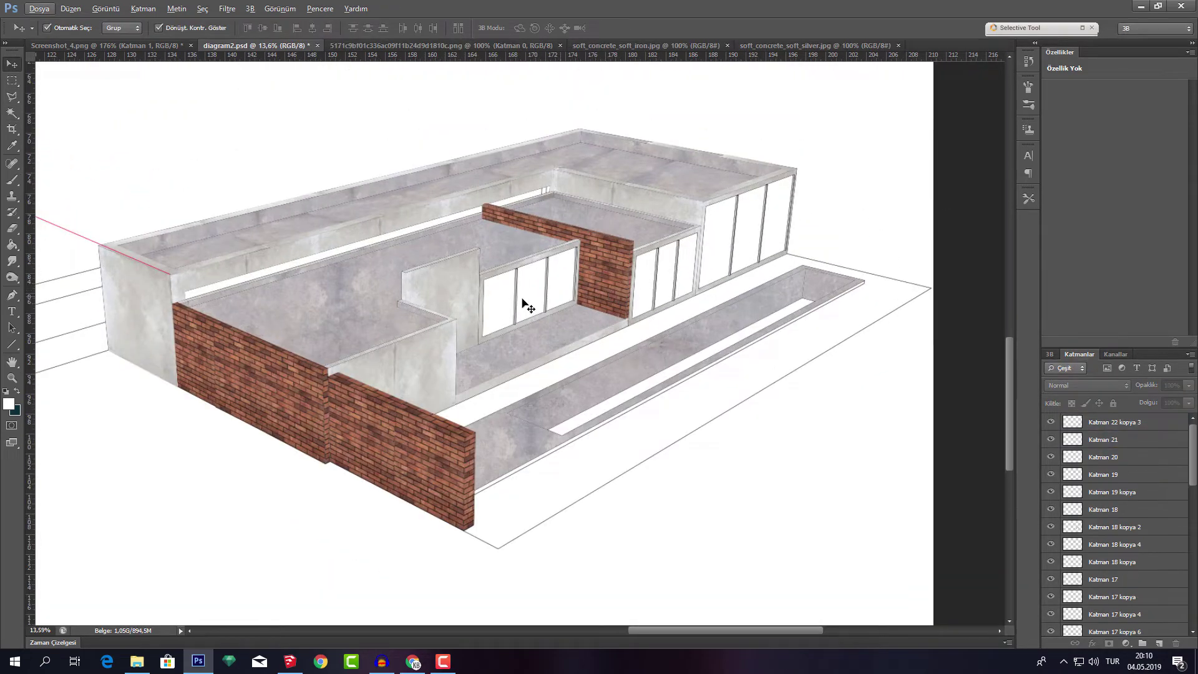
{"action": "scroll", "coordinate": [554, 304], "scroll_direction": "up", "scroll_amount": 2}
{"action": "scroll", "coordinate": [523, 297], "scroll_direction": "up", "scroll_amount": 2}
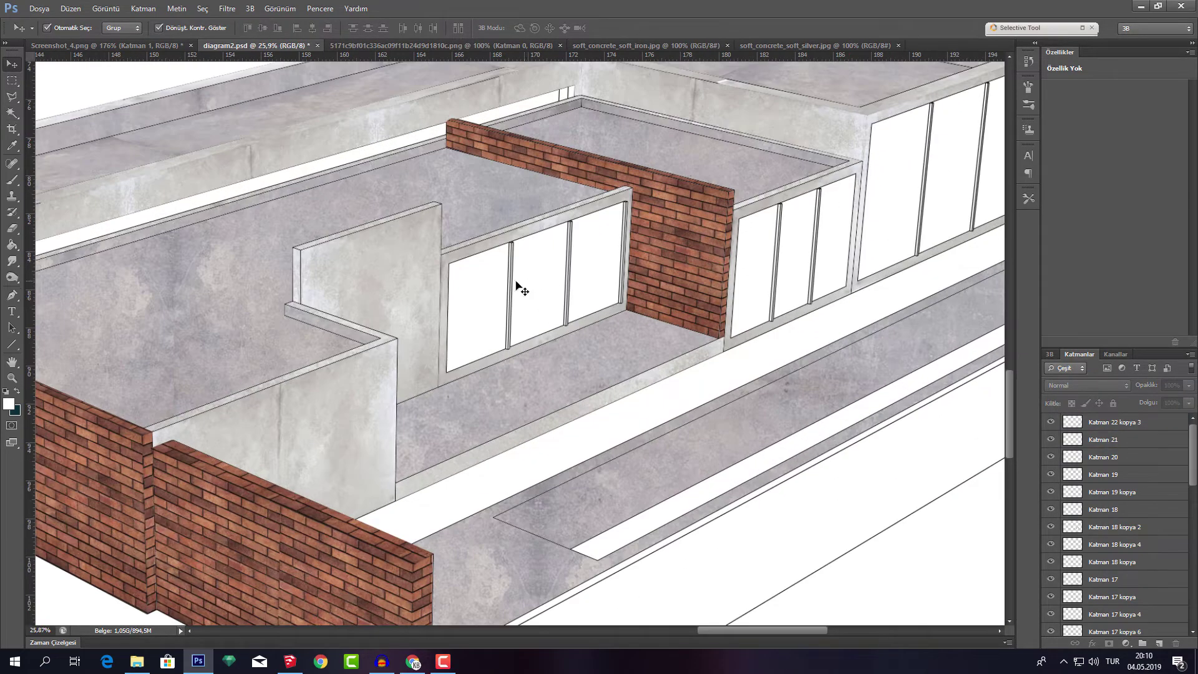
{"action": "left_click", "coordinate": [586, 45]}
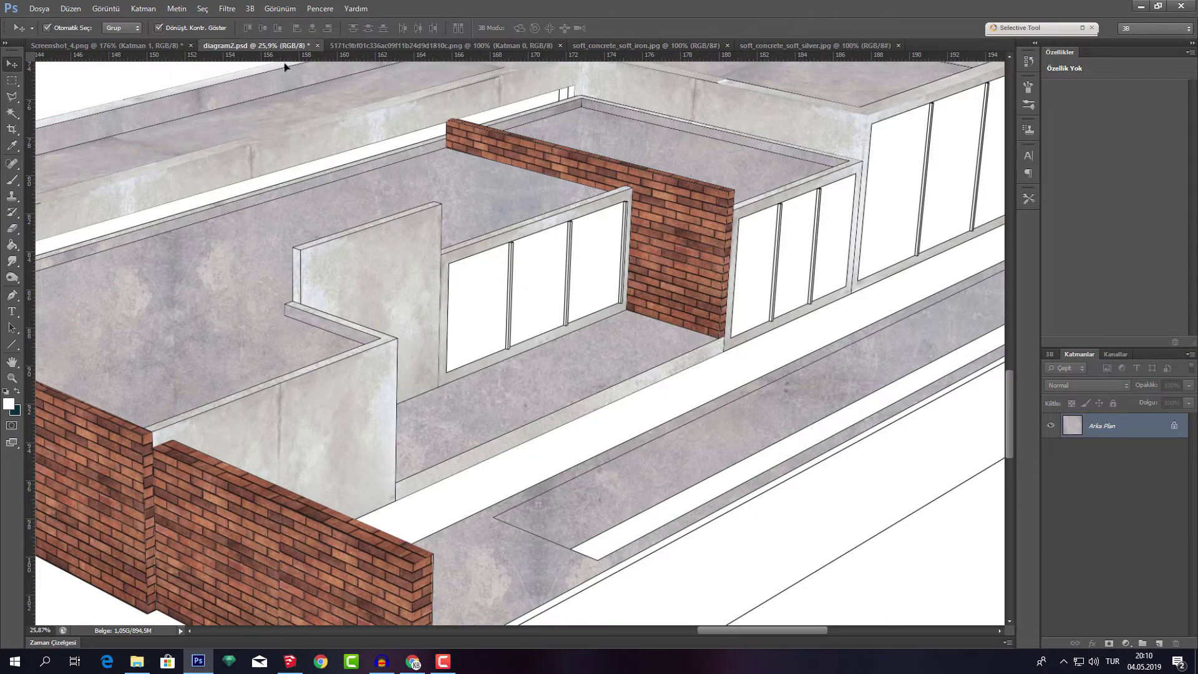
{"action": "left_click_drag", "start_coordinate": [279, 99], "coordinate": [569, 276]}
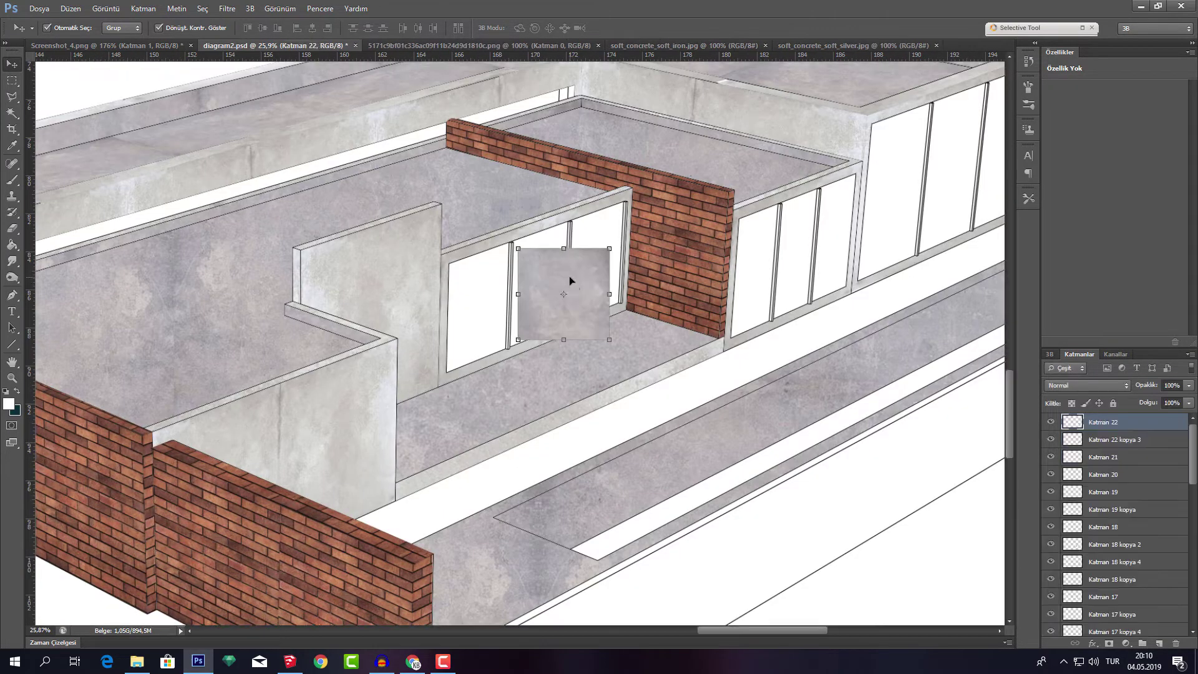
{"action": "left_click_drag", "start_coordinate": [586, 321], "coordinate": [549, 361]}
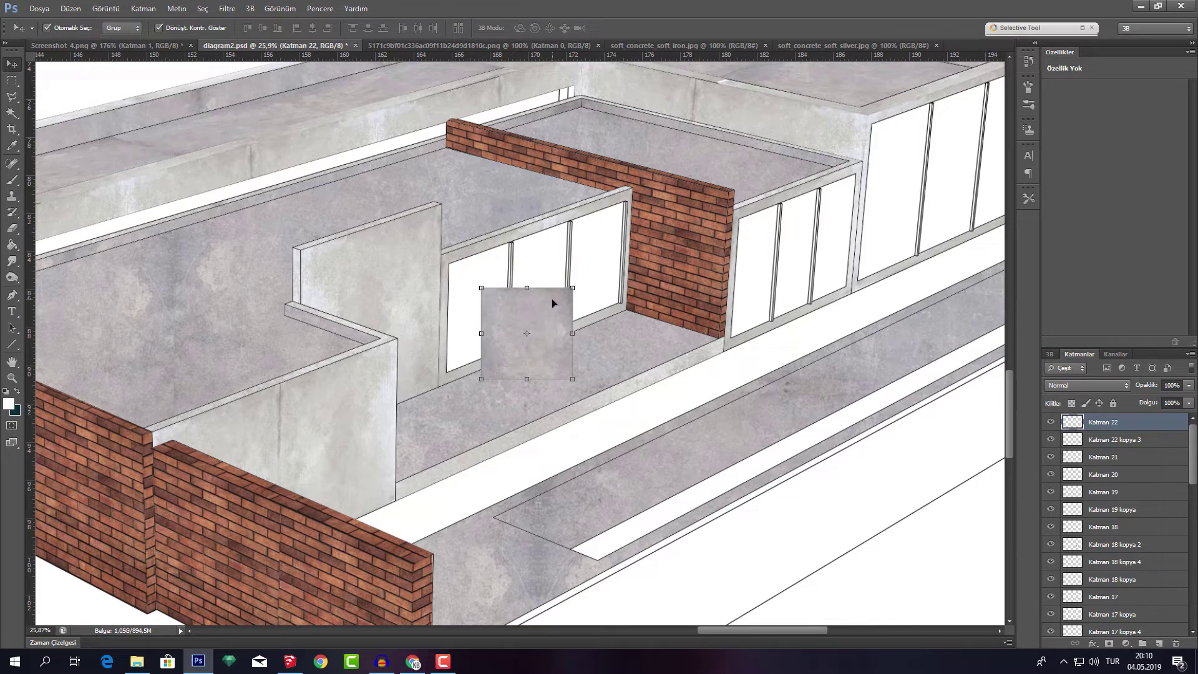
{"action": "scroll", "coordinate": [551, 298], "scroll_direction": "down", "scroll_amount": 2}
{"action": "scroll", "coordinate": [551, 298], "scroll_direction": "down", "scroll_amount": 4}
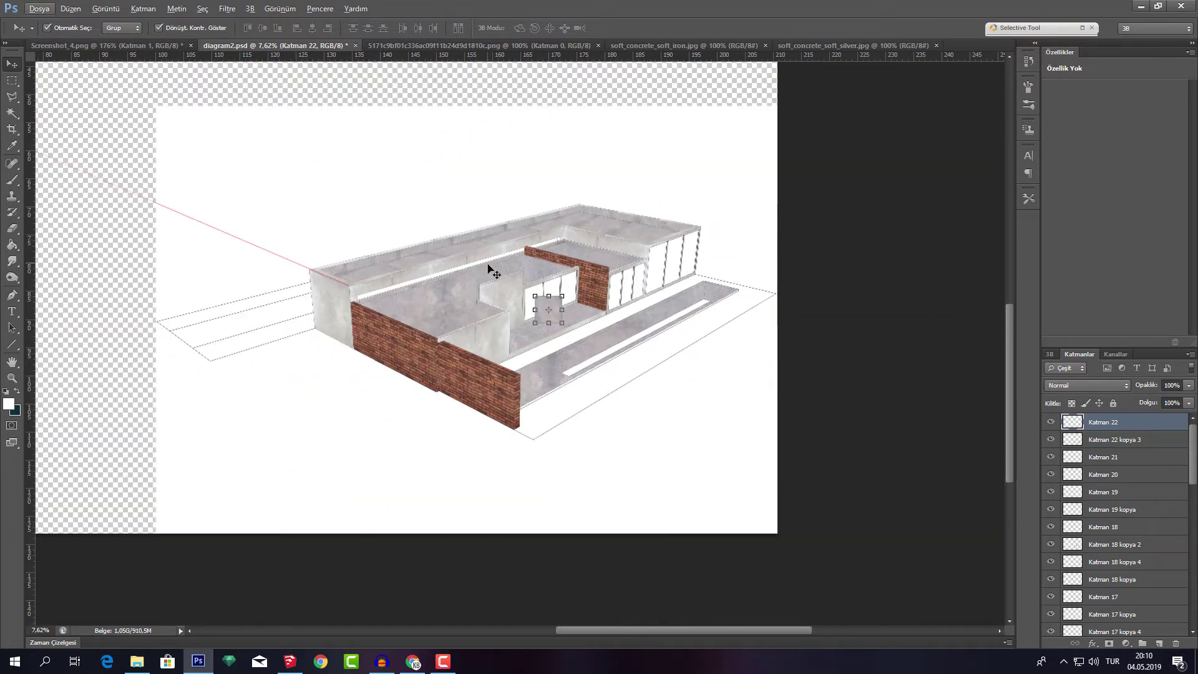
{"action": "scroll", "coordinate": [531, 294], "scroll_direction": "left", "scroll_amount": 3}
{"action": "scroll", "coordinate": [573, 309], "scroll_direction": "up", "scroll_amount": 2}
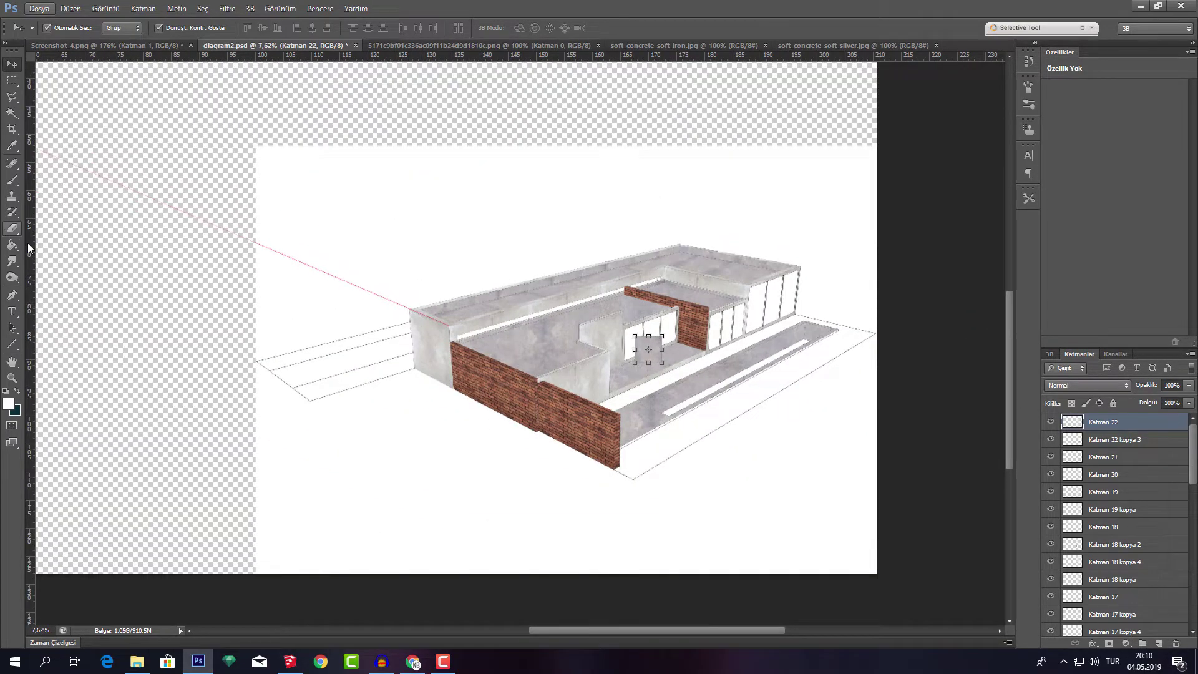
Draw perspective lines from the building's corners converging on the upper-left vanishing point
{"action": "left_click", "coordinate": [15, 343]}
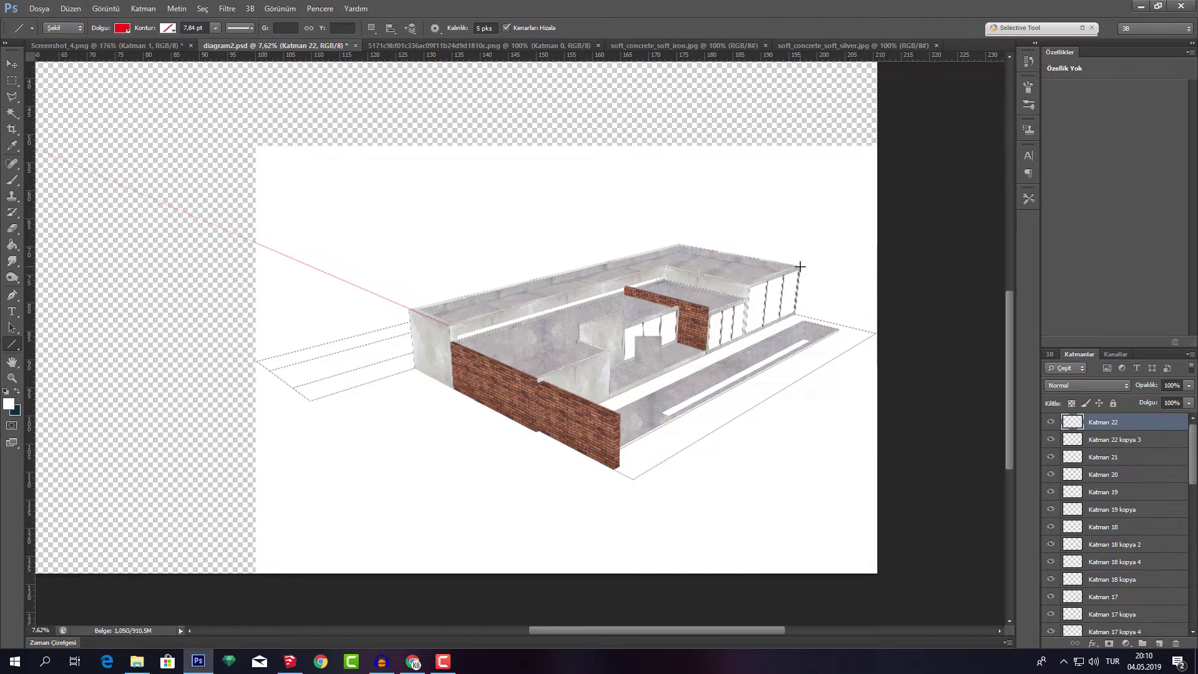
{"action": "mouse_move", "coordinate": [790, 262]}
{"action": "left_mouse_down"}
{"action": "mouse_move", "coordinate": [108, 146]}
{"action": "mouse_move", "coordinate": [57, 154]}
{"action": "mouse_move", "coordinate": [860, 409]}
{"action": "mouse_move", "coordinate": [79, 158]}
{"action": "left_mouse_up"}
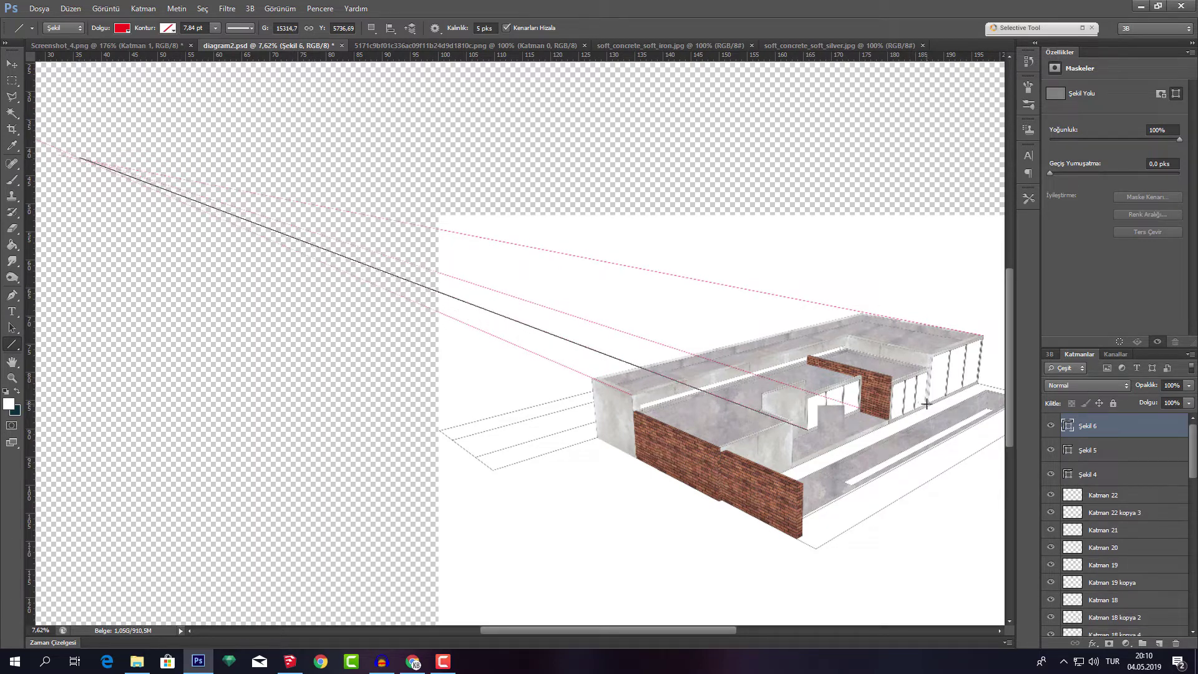
{"action": "left_click_drag", "start_coordinate": [924, 405], "coordinate": [81, 159]}
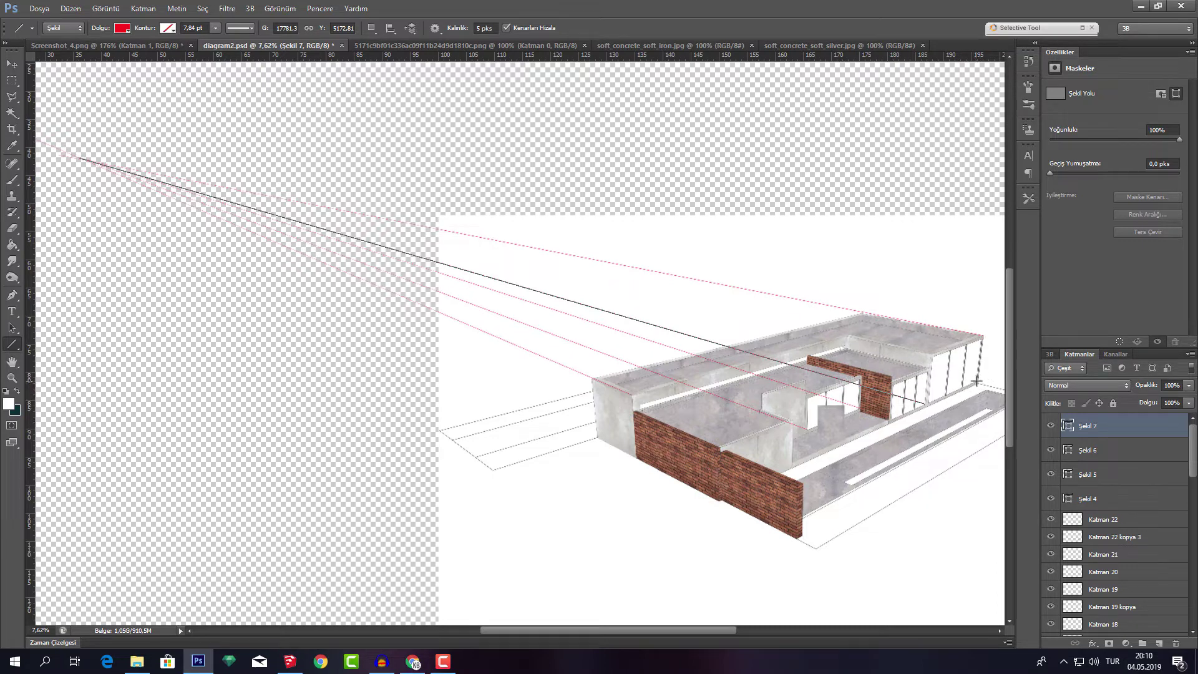
{"action": "left_click_drag", "start_coordinate": [977, 381], "coordinate": [77, 157]}
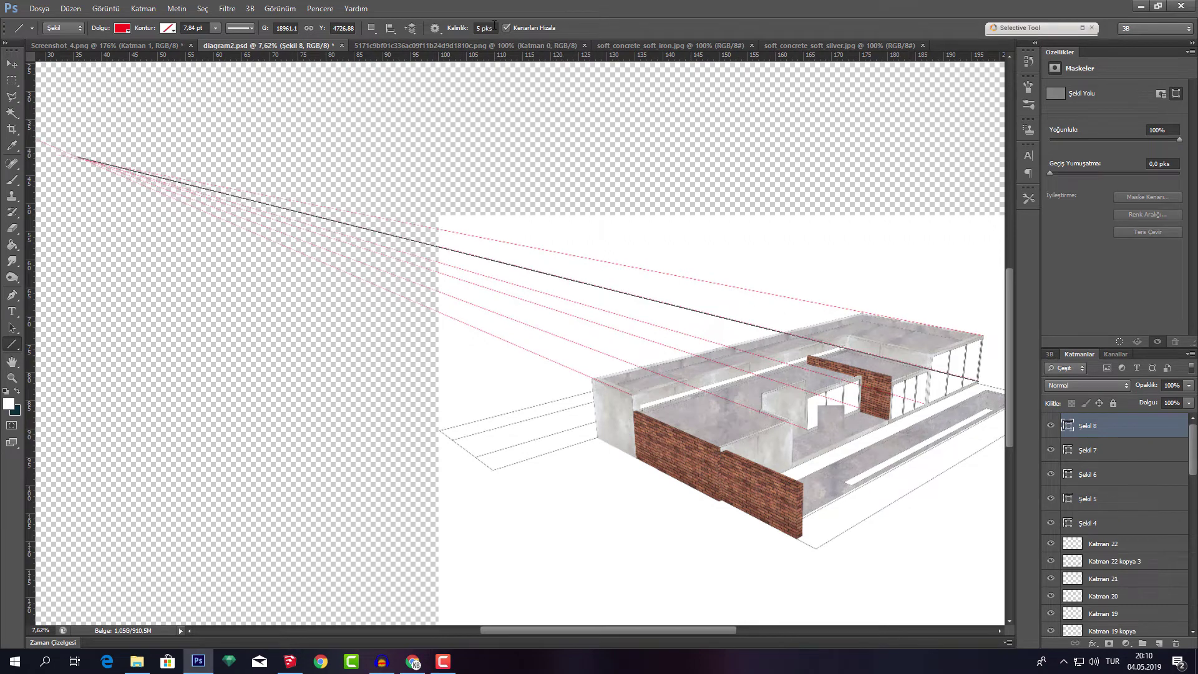
{"action": "scroll", "coordinate": [942, 393], "scroll_direction": "up", "scroll_amount": 2}
{"action": "scroll", "coordinate": [949, 405], "scroll_direction": "up", "scroll_amount": 2}
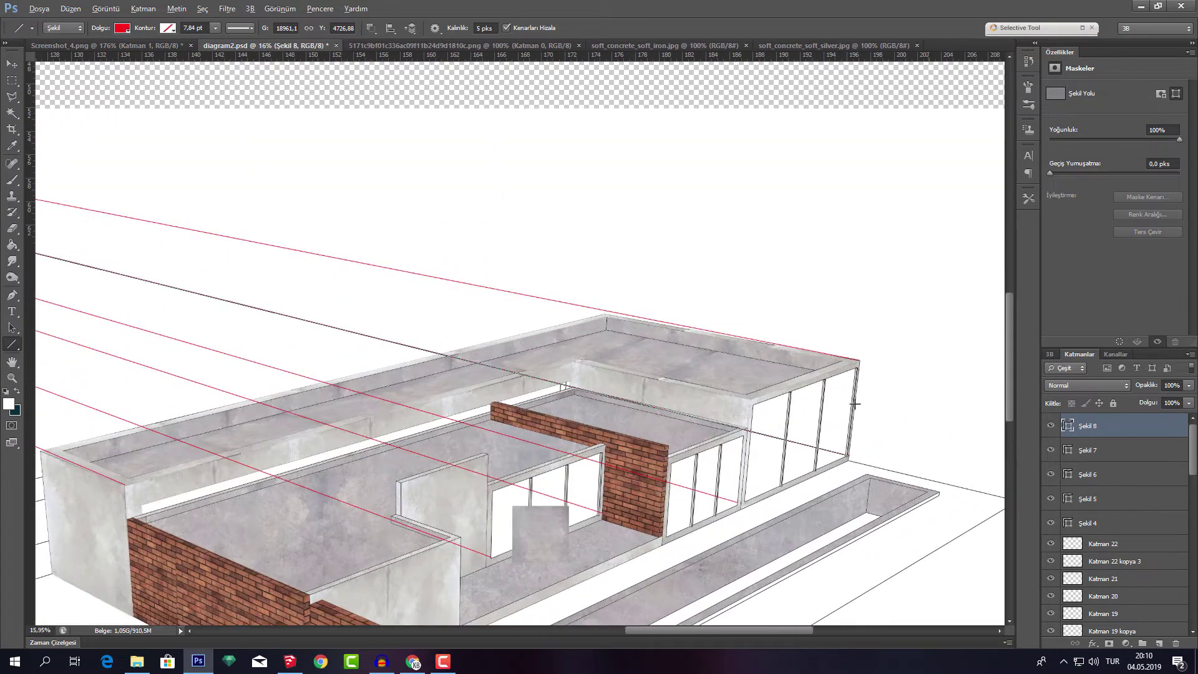
{"action": "scroll", "coordinate": [836, 367], "scroll_direction": "up", "scroll_amount": 1}
Deselect the last line, save diagram2.psd, and compare it with the Screenshot_4.png reference
{"action": "key", "text": "v"}
{"action": "scroll", "coordinate": [739, 388], "scroll_direction": "down", "scroll_amount": 3}
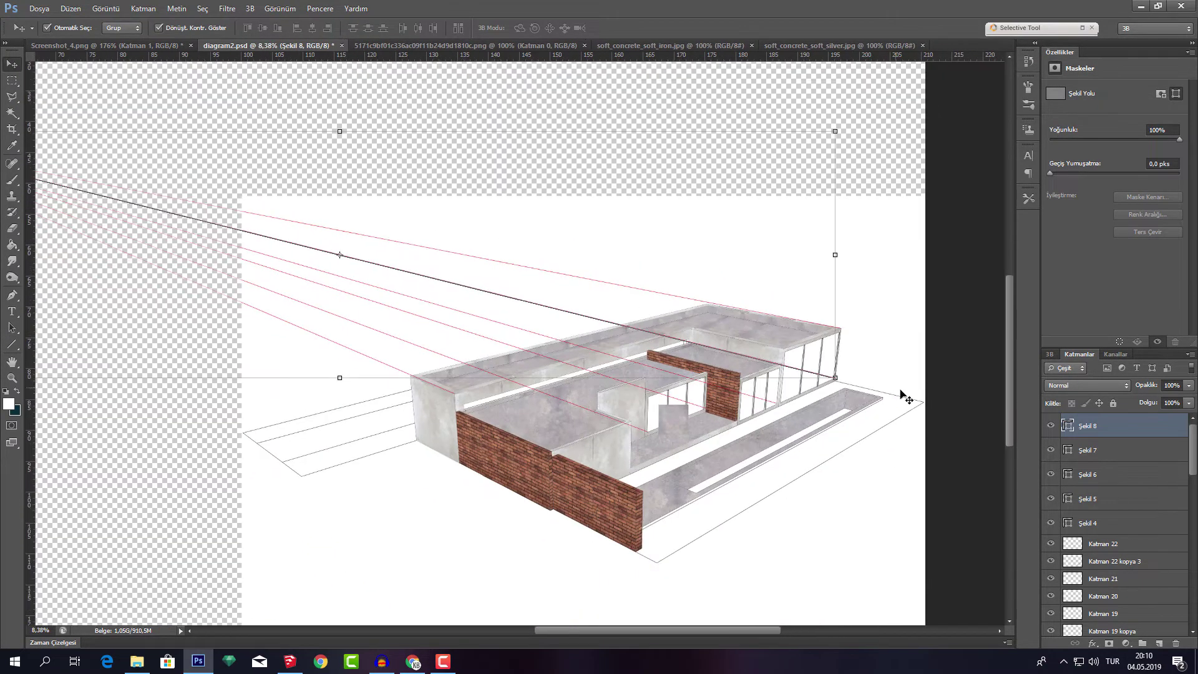
{"action": "left_click", "coordinate": [758, 400]}
{"action": "scroll", "coordinate": [757, 401], "scroll_direction": "up", "scroll_amount": 4}
{"action": "scroll", "coordinate": [687, 412], "scroll_direction": "up", "scroll_amount": 2}
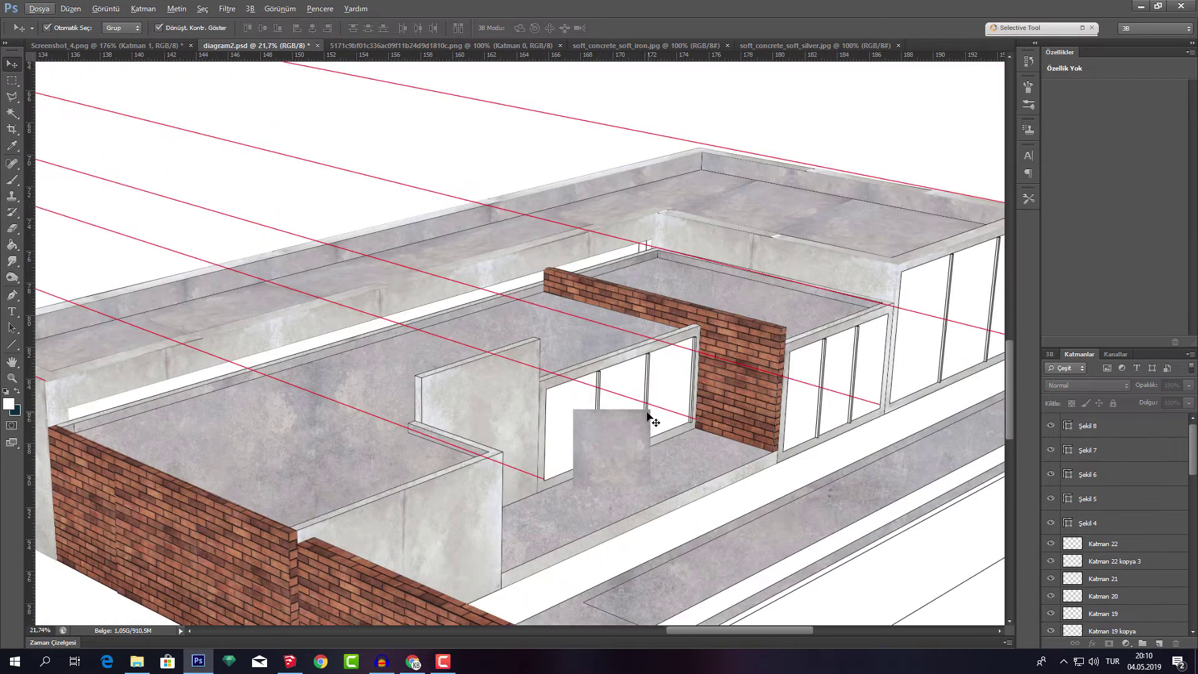
{"action": "key", "text": "ctrl+s"}
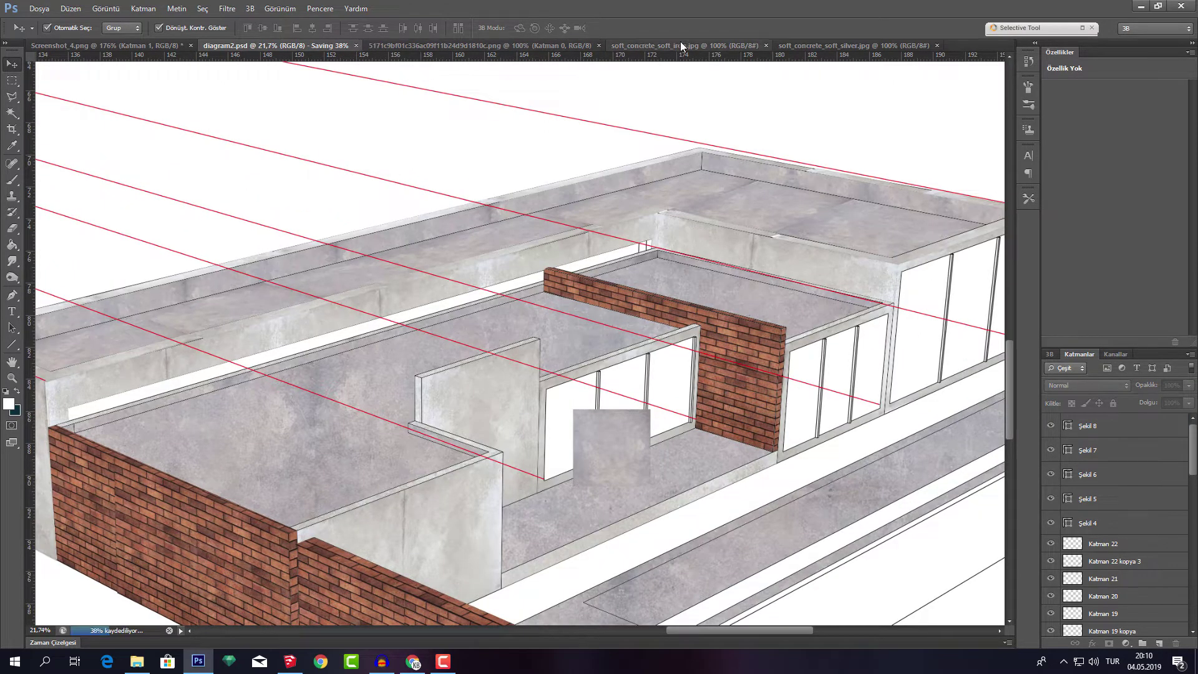
{"action": "left_click", "coordinate": [679, 44]}
{"action": "left_click", "coordinate": [159, 45]}
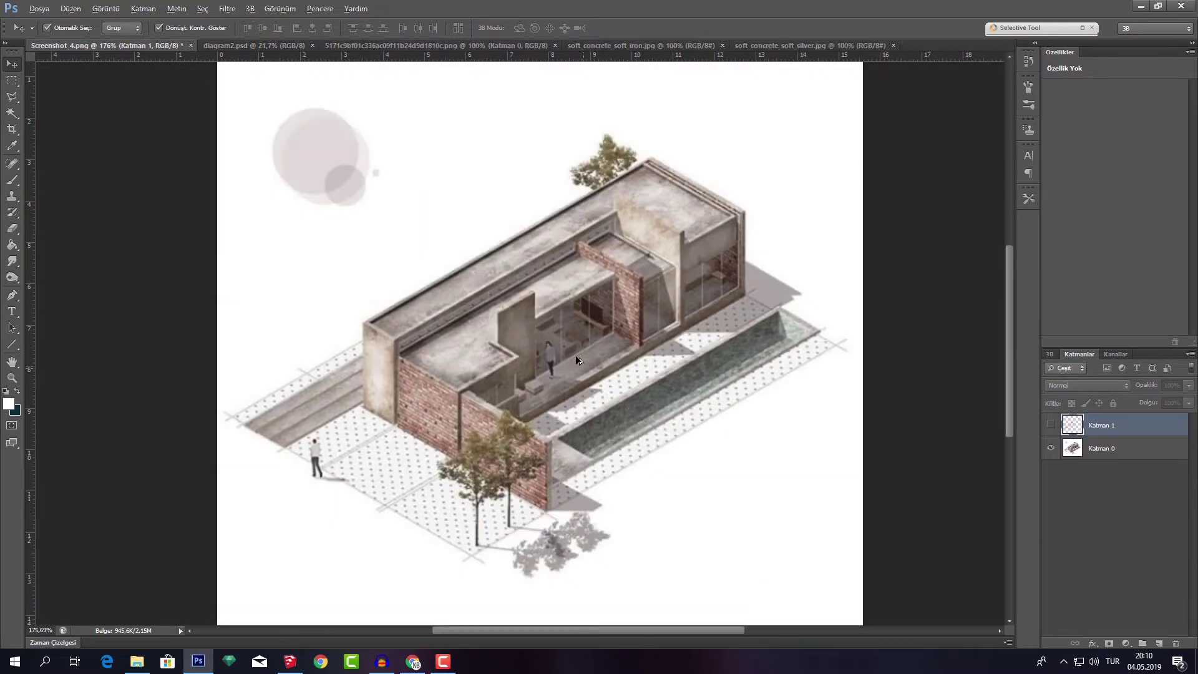
{"action": "left_click", "coordinate": [279, 43]}
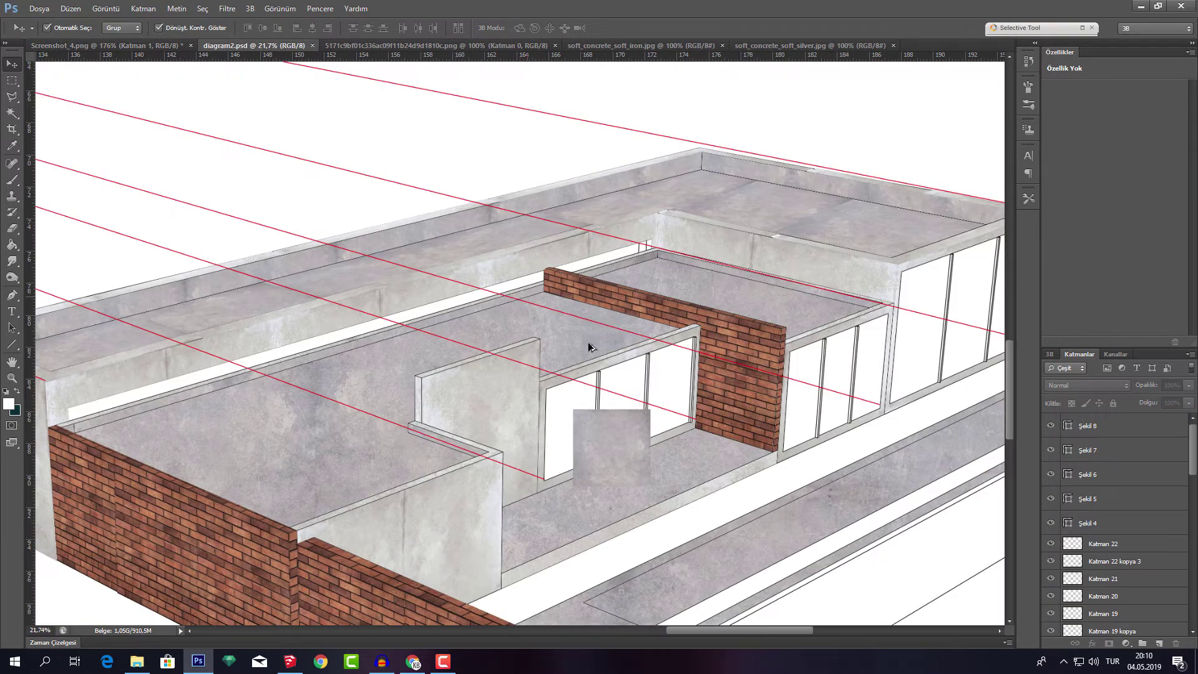
{"action": "scroll", "coordinate": [588, 342], "scroll_direction": "up", "scroll_amount": 3}
Distort Katman 22 in perspective so the concrete covers the room's floor slab along the guides
{"action": "left_click_drag", "start_coordinate": [637, 458], "coordinate": [619, 466]}
{"action": "key", "text": "ctrl+t"}
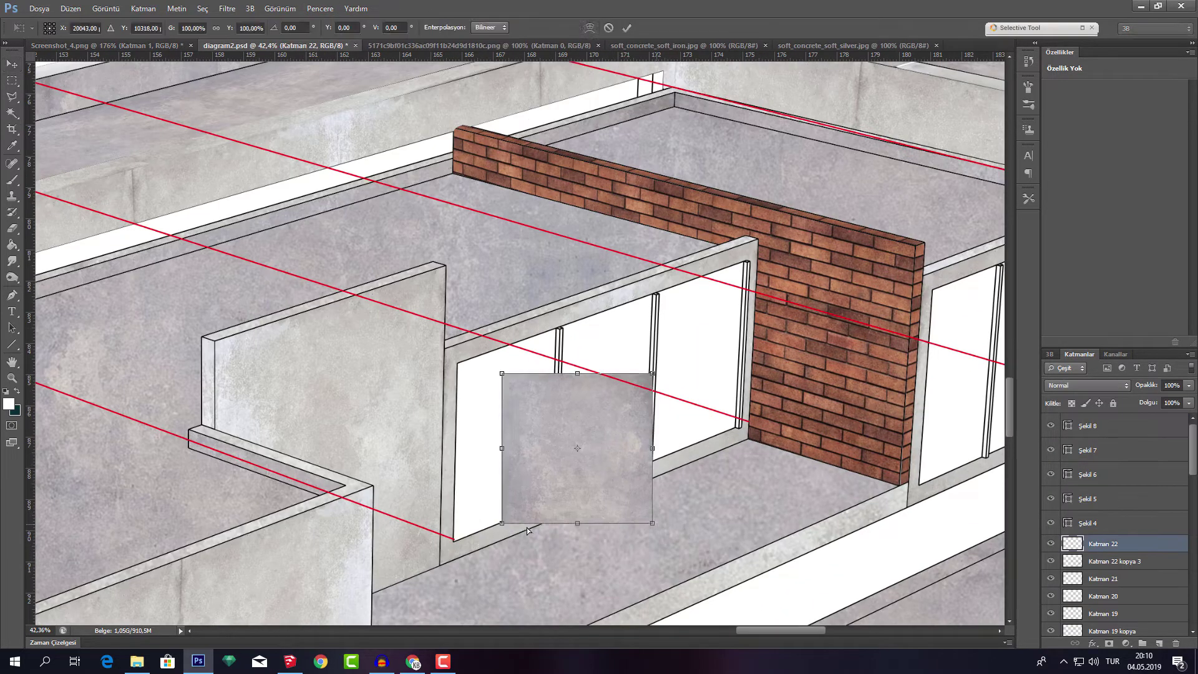
{"action": "mouse_move", "coordinate": [653, 524]}
{"action": "left_mouse_down"}
{"action": "mouse_move", "coordinate": [585, 543]}
{"action": "mouse_move", "coordinate": [601, 544]}
{"action": "left_mouse_up"}
{"action": "left_click_drag", "start_coordinate": [501, 523], "coordinate": [299, 464]}
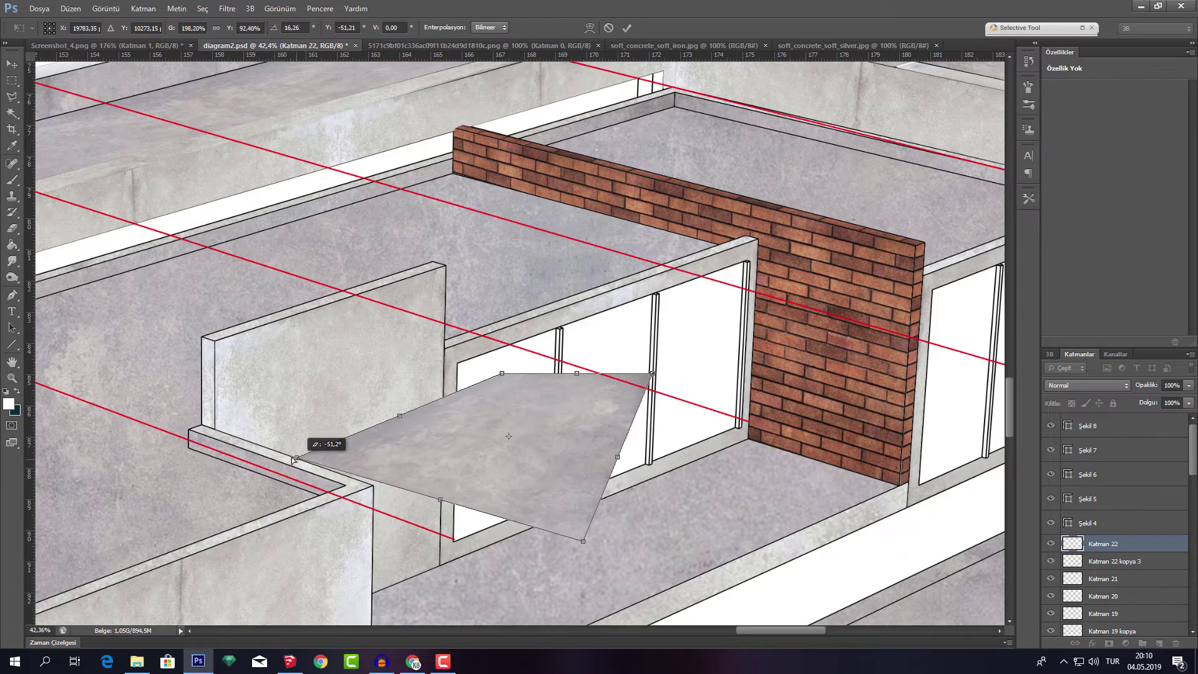
{"action": "left_click_drag", "start_coordinate": [580, 541], "coordinate": [454, 539]}
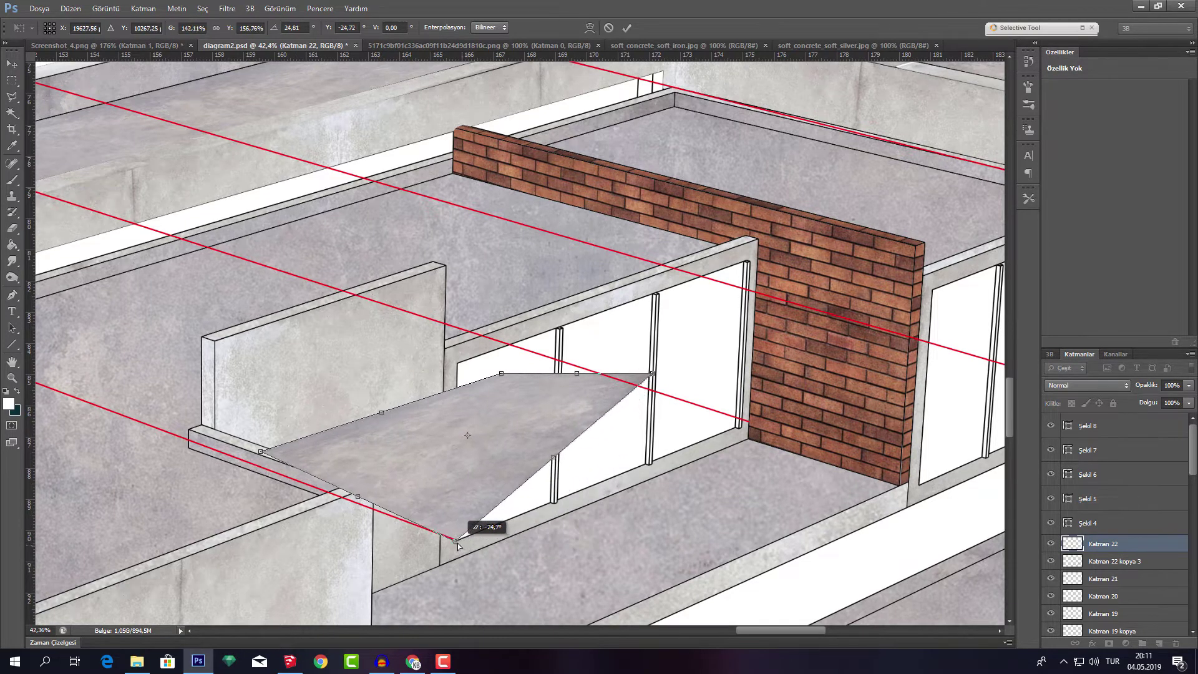
{"action": "left_click_drag", "start_coordinate": [653, 374], "coordinate": [740, 424]}
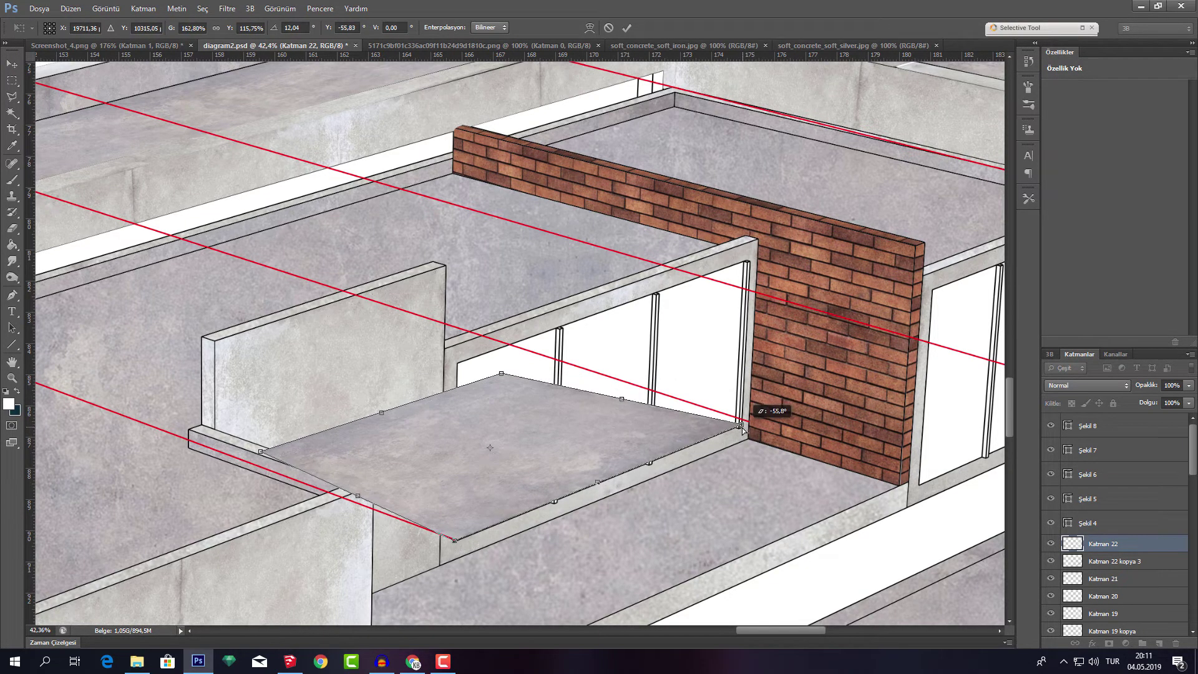
{"action": "left_click_drag", "start_coordinate": [508, 375], "coordinate": [498, 351]}
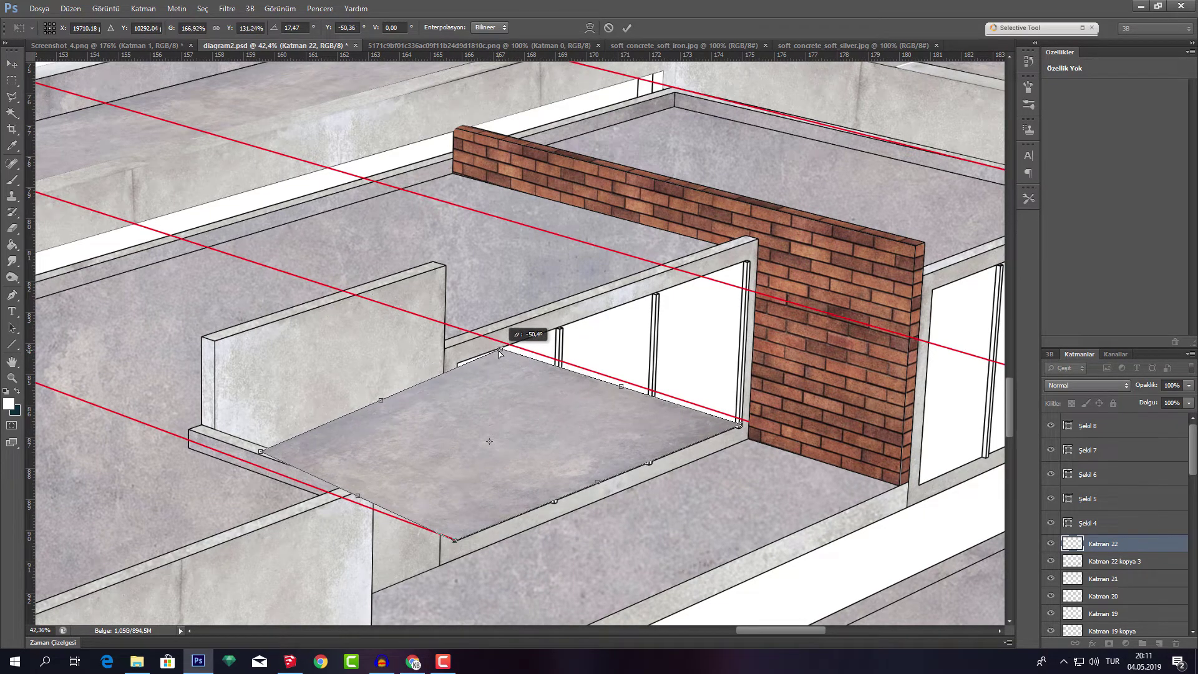
{"action": "left_click_drag", "start_coordinate": [260, 451], "coordinate": [200, 443]}
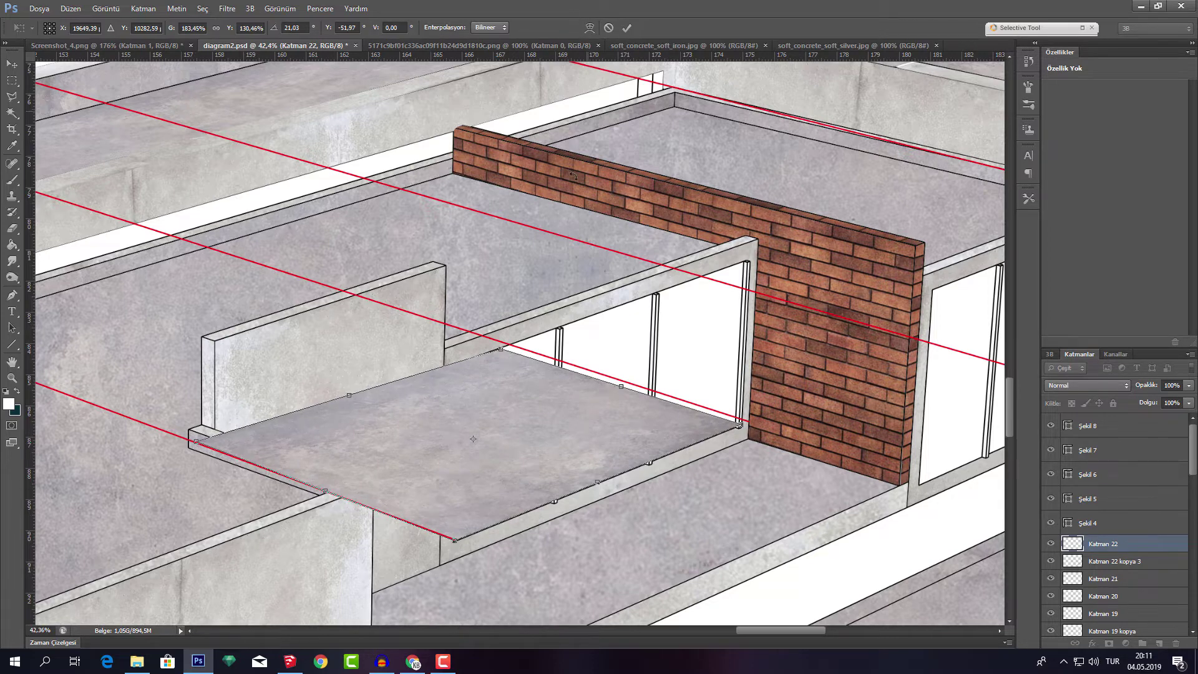
{"action": "left_click_drag", "start_coordinate": [499, 351], "coordinate": [497, 351]}
{"action": "left_click", "coordinate": [626, 28]}
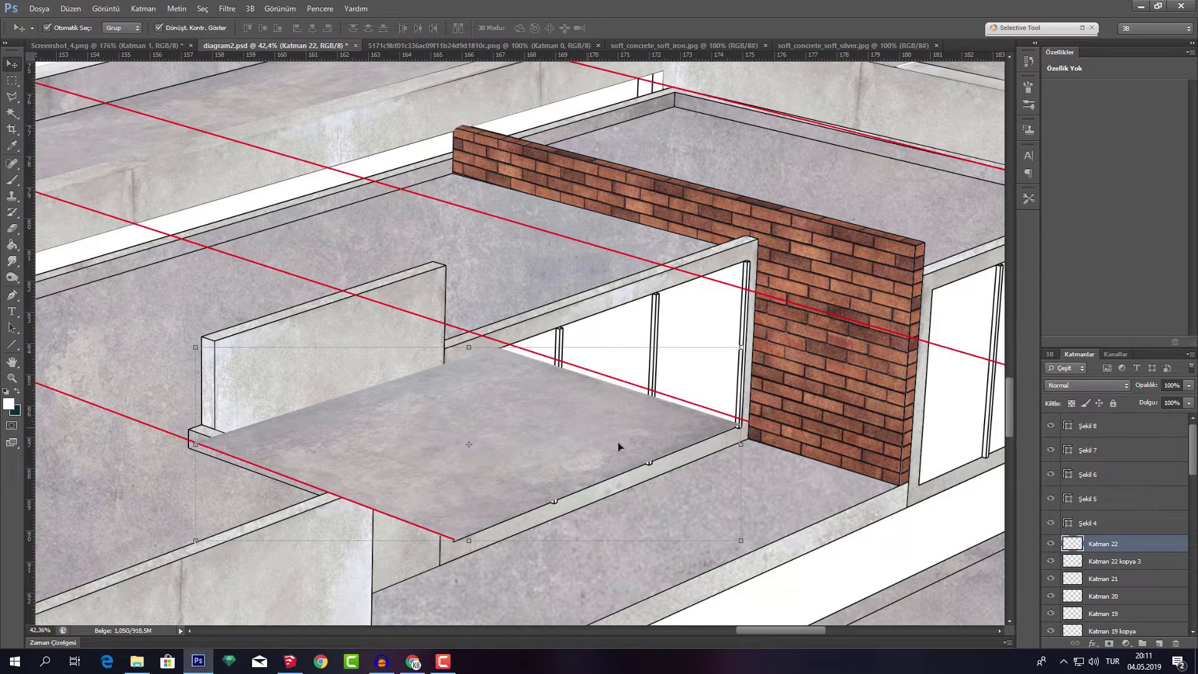
Outline the two window mullions with the Polygonal Lasso and check them against Katman 22
{"action": "left_click", "coordinate": [1050, 544]}
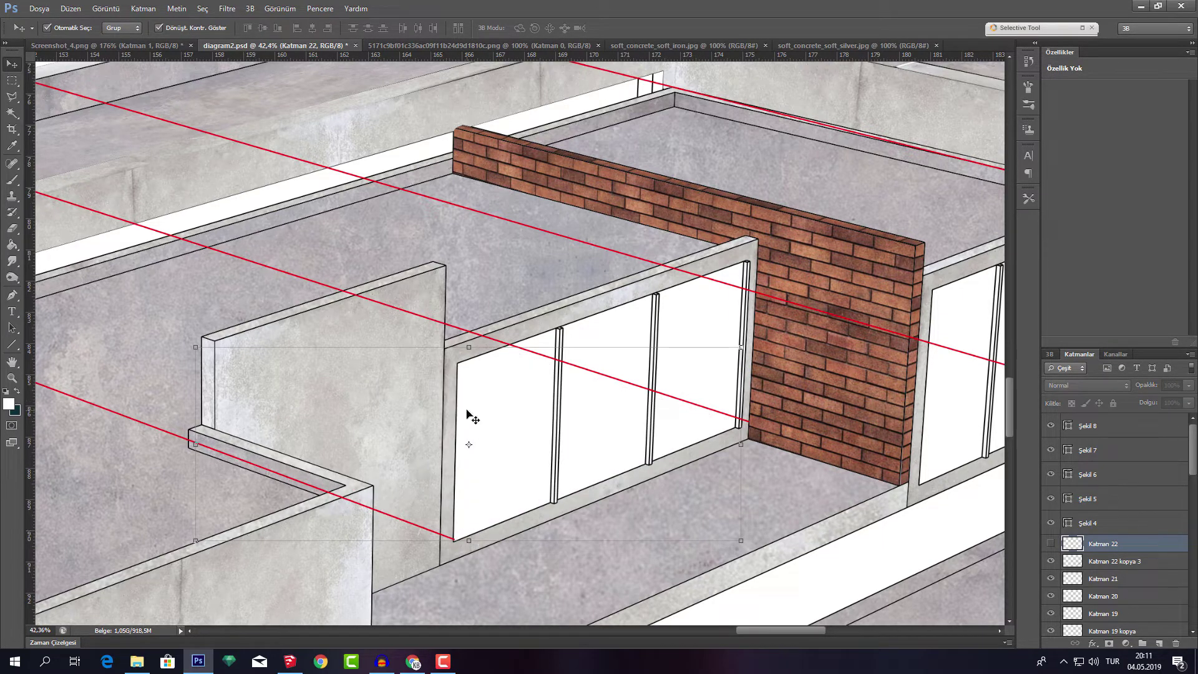
{"action": "key", "text": "w"}
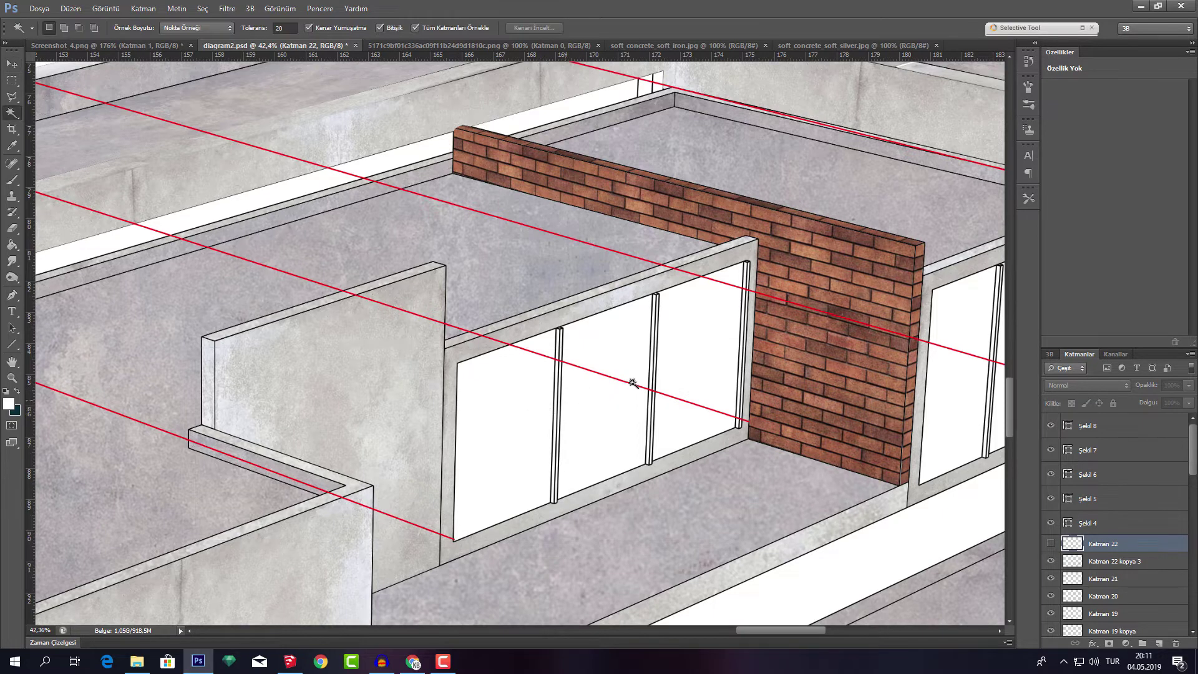
{"action": "key", "text": "l"}
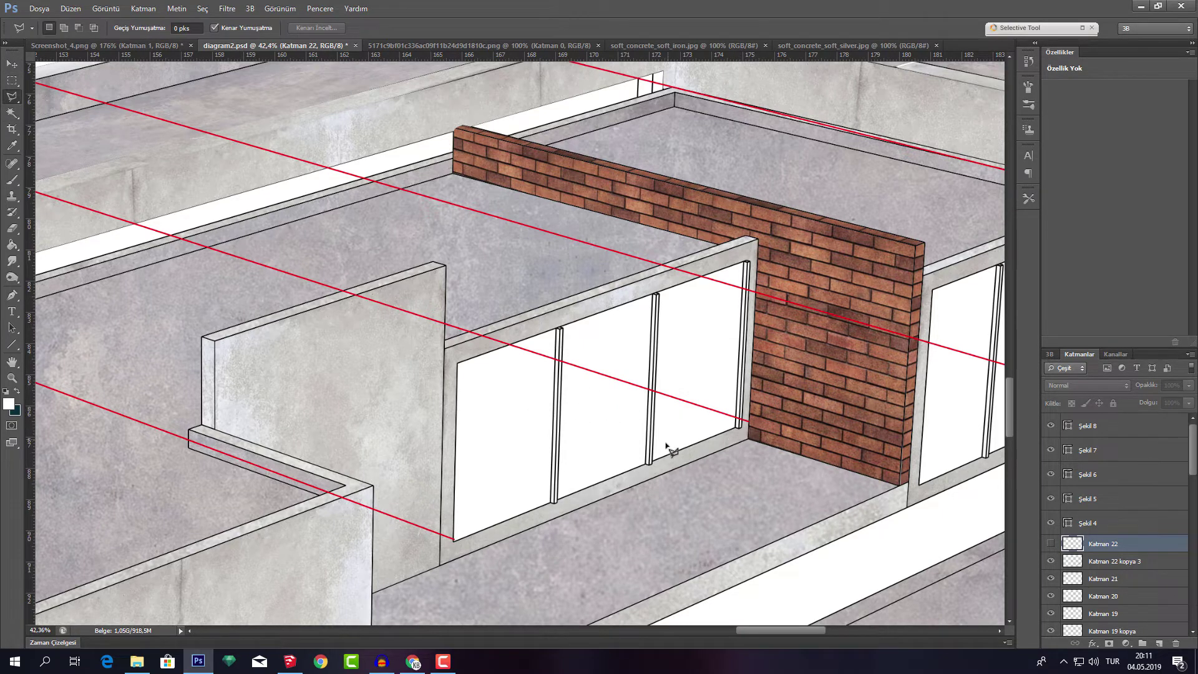
{"action": "left_click", "coordinate": [557, 506]}
{"action": "double_click", "coordinate": [551, 539]}
{"action": "left_click", "coordinate": [652, 466], "text": "shift"}
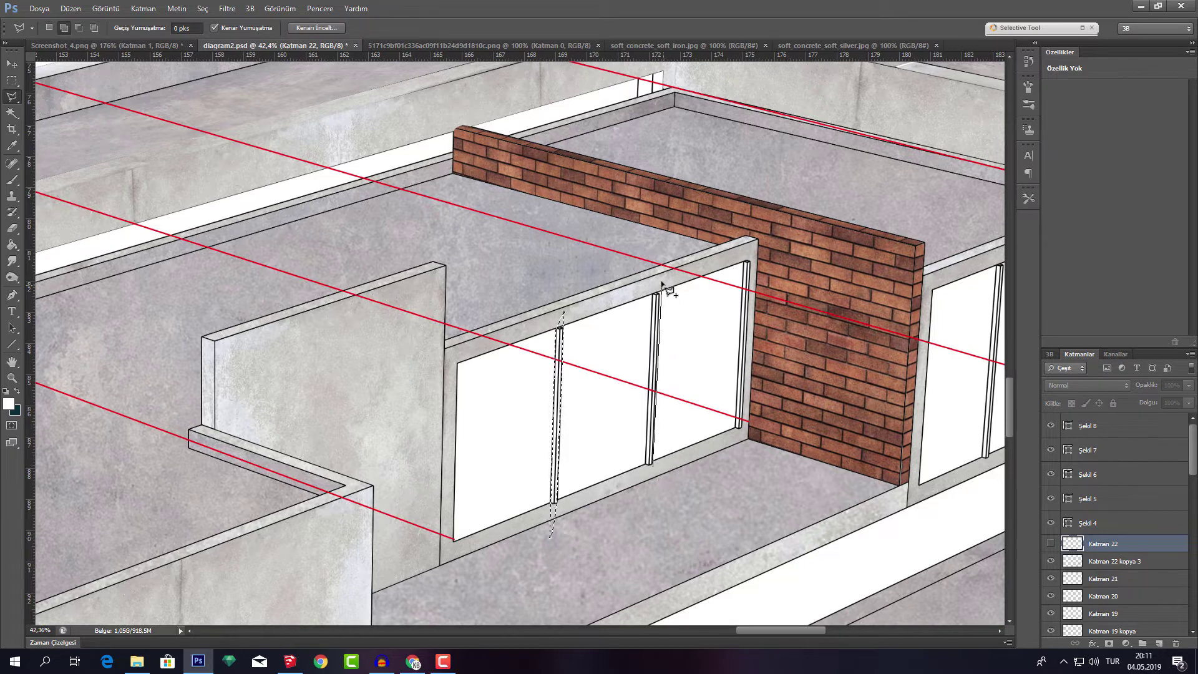
{"action": "left_click", "coordinate": [656, 286]}
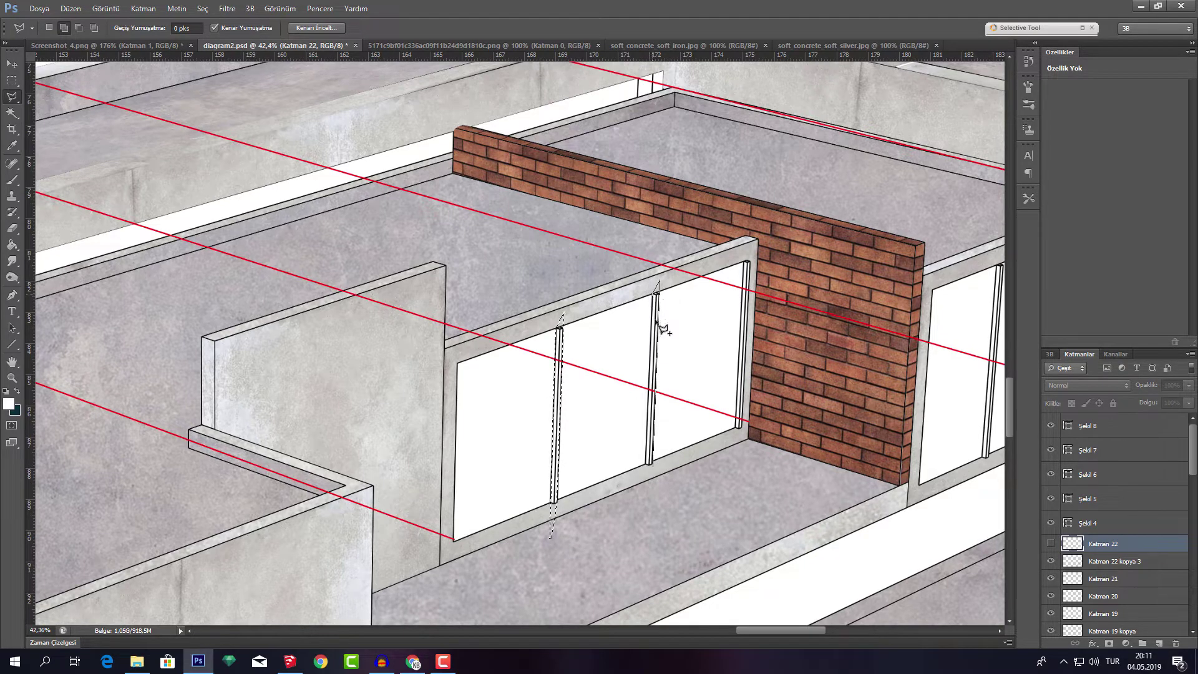
{"action": "double_click", "coordinate": [642, 532]}
{"action": "left_click", "coordinate": [1049, 543]}
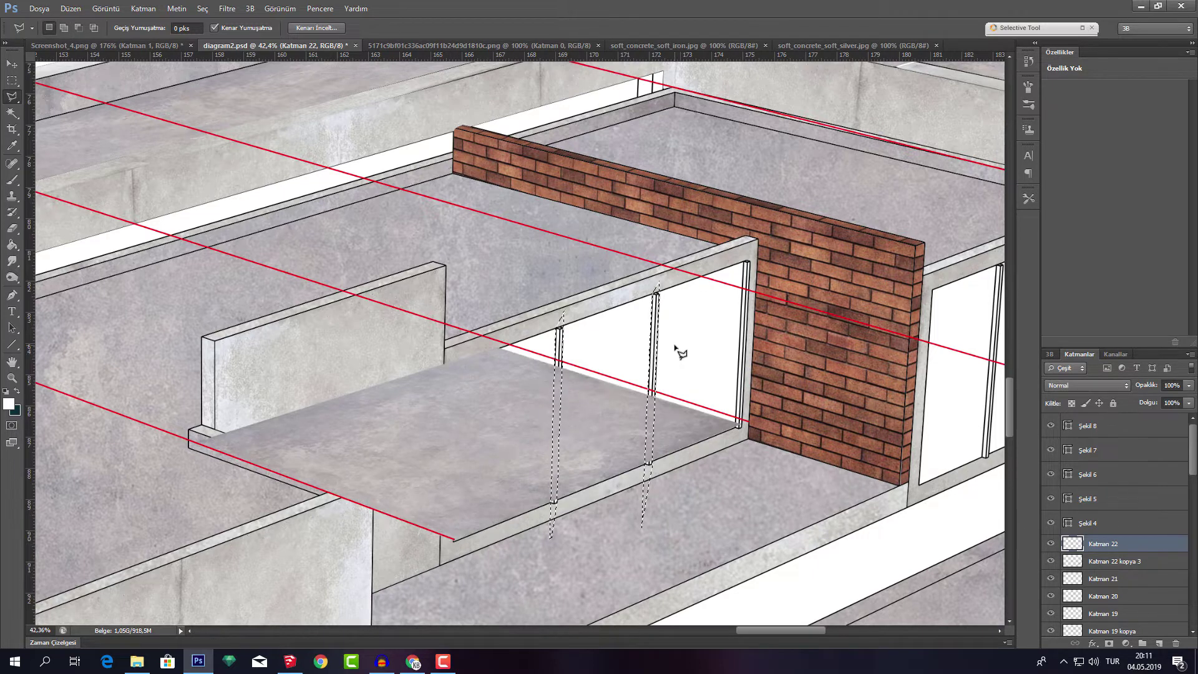
{"action": "right_click", "coordinate": [587, 407]}
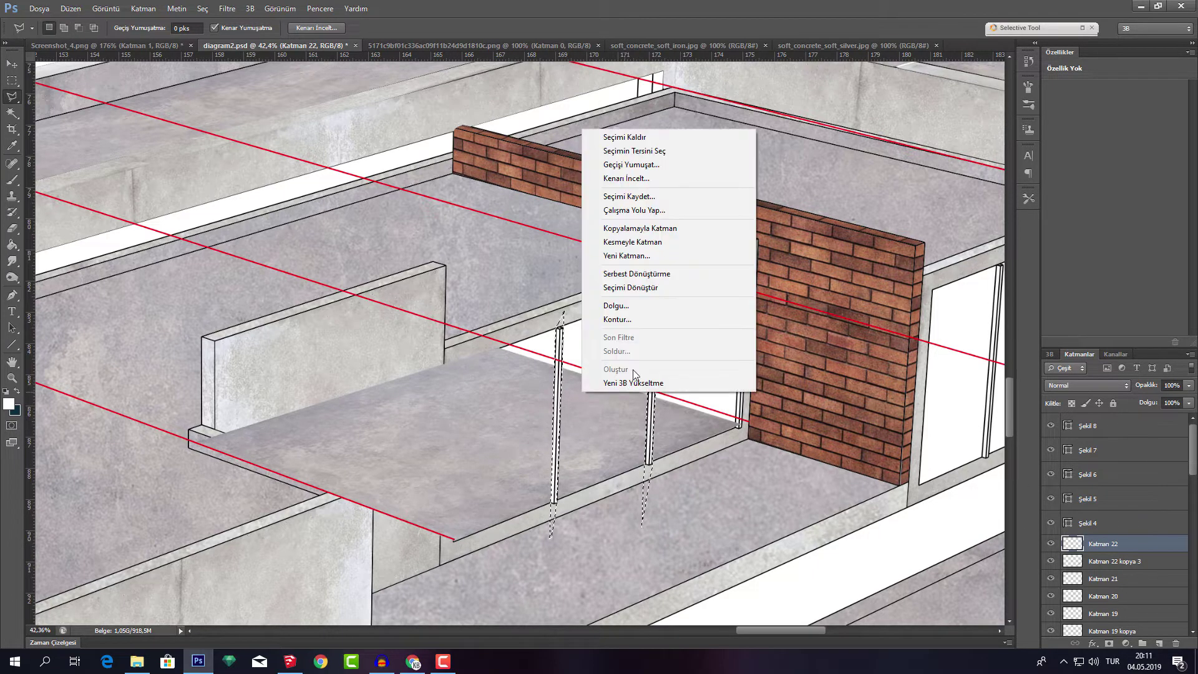
{"action": "left_click", "coordinate": [650, 138]}
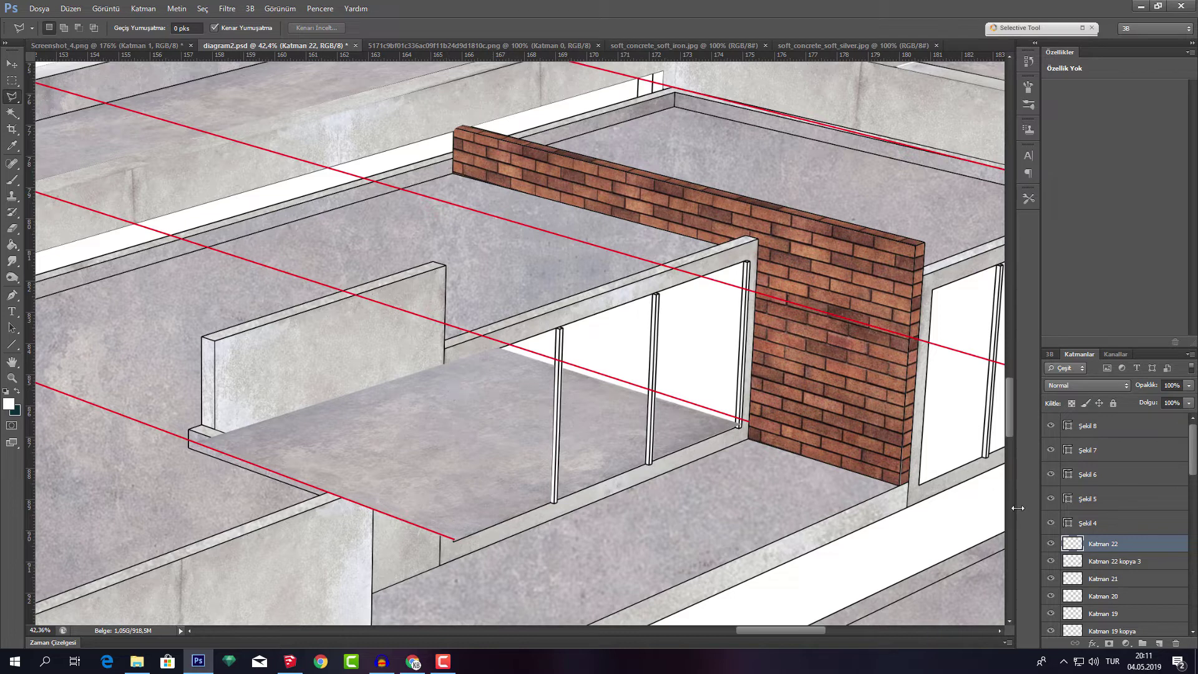
{"action": "left_click", "coordinate": [1050, 545]}
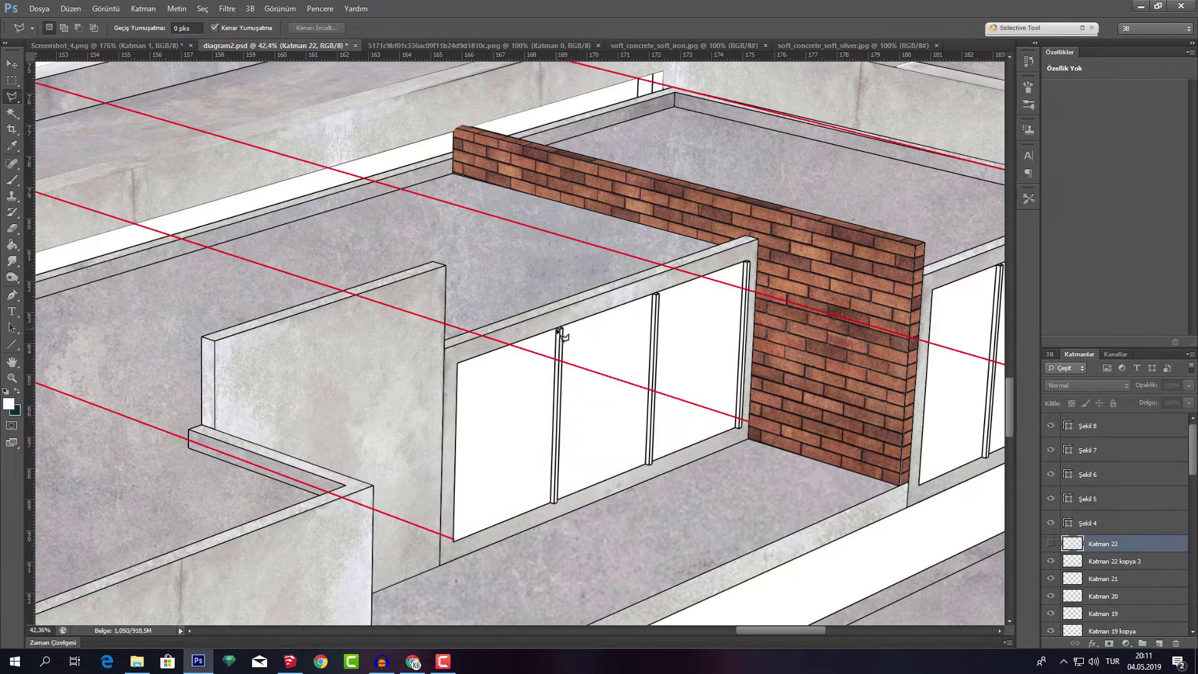
Outline the whole window opening against Katman 22 so concrete shows behind the mullions, then deselect
{"action": "left_click", "coordinate": [559, 329]}
{"action": "left_click", "coordinate": [458, 362]}
{"action": "left_click", "coordinate": [454, 539]}
{"action": "left_click", "coordinate": [315, 584]}
{"action": "left_click", "coordinate": [148, 552]}
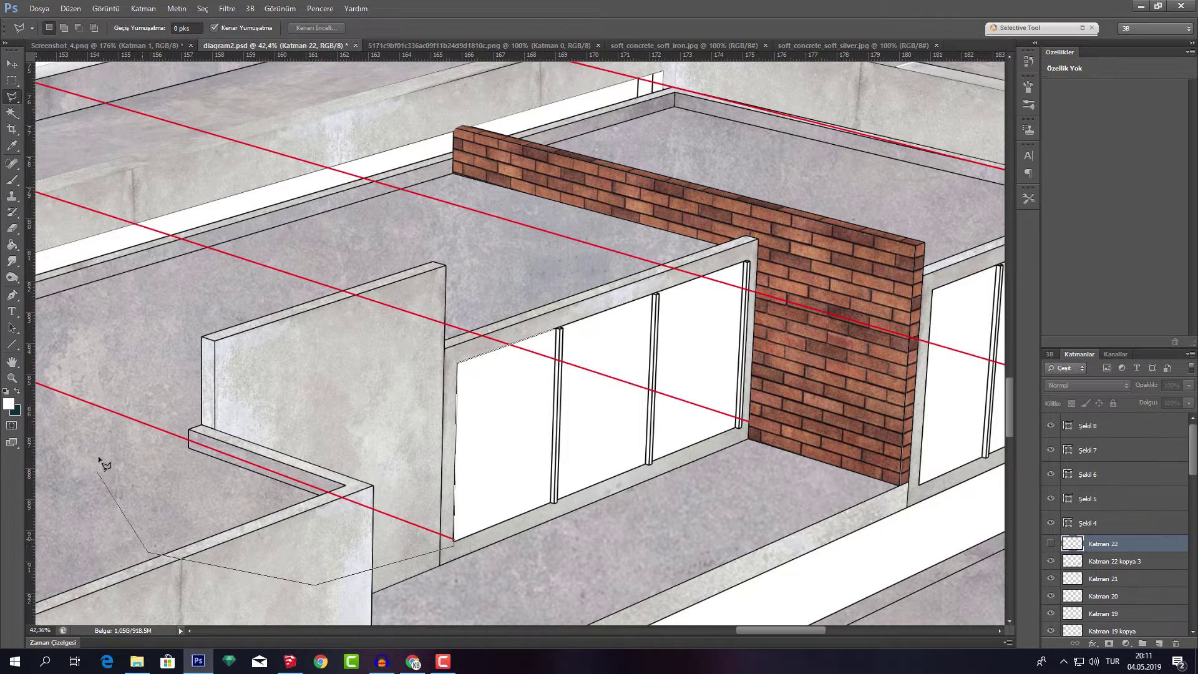
{"action": "left_click", "coordinate": [46, 442]}
{"action": "left_click", "coordinate": [81, 288]}
{"action": "left_click", "coordinate": [180, 183]}
{"action": "left_click", "coordinate": [508, 130]}
{"action": "double_click", "coordinate": [624, 145]}
{"action": "left_click", "coordinate": [1051, 544]}
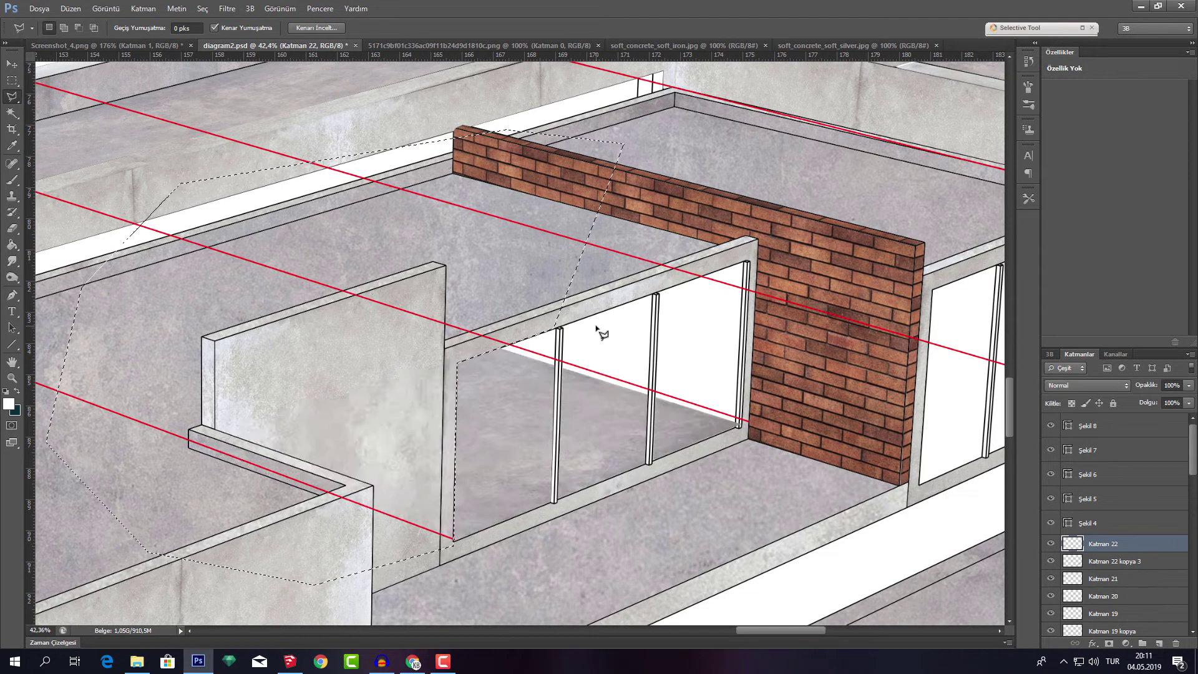
{"action": "right_click", "coordinate": [526, 327]}
{"action": "left_click", "coordinate": [618, 335]}
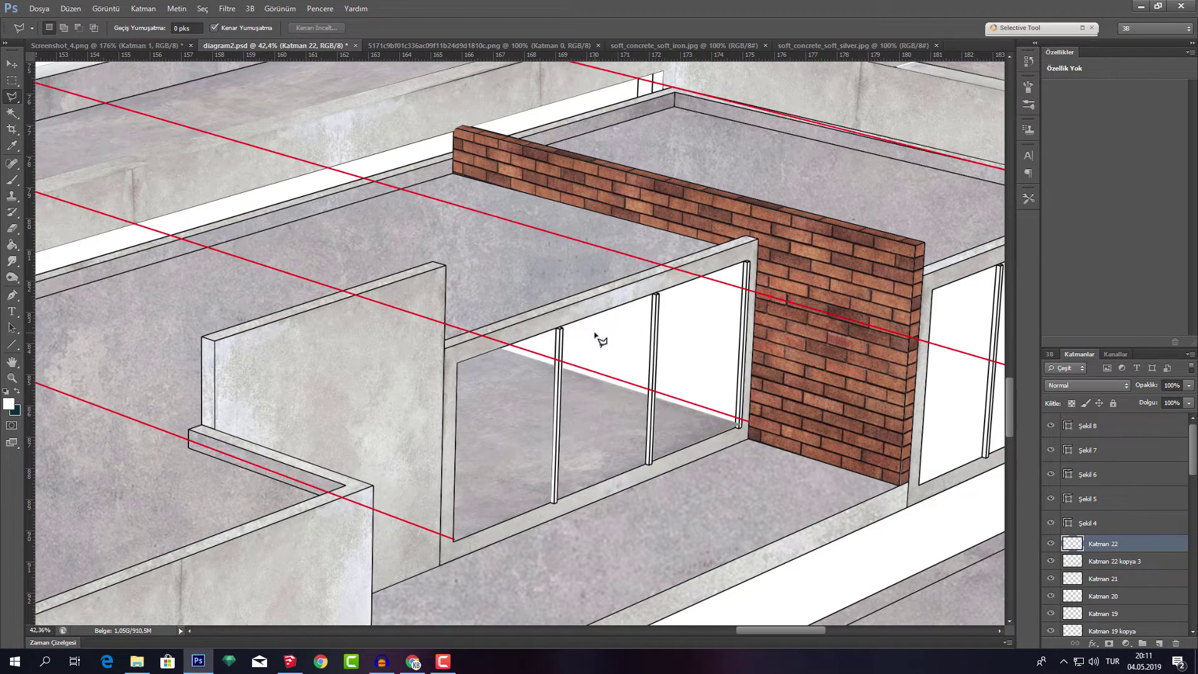
Delete the red line layer Şekil 5 crossing the window
{"action": "key", "text": "v"}
{"action": "scroll", "coordinate": [650, 428], "scroll_direction": "down", "scroll_amount": 3, "text": "alt"}
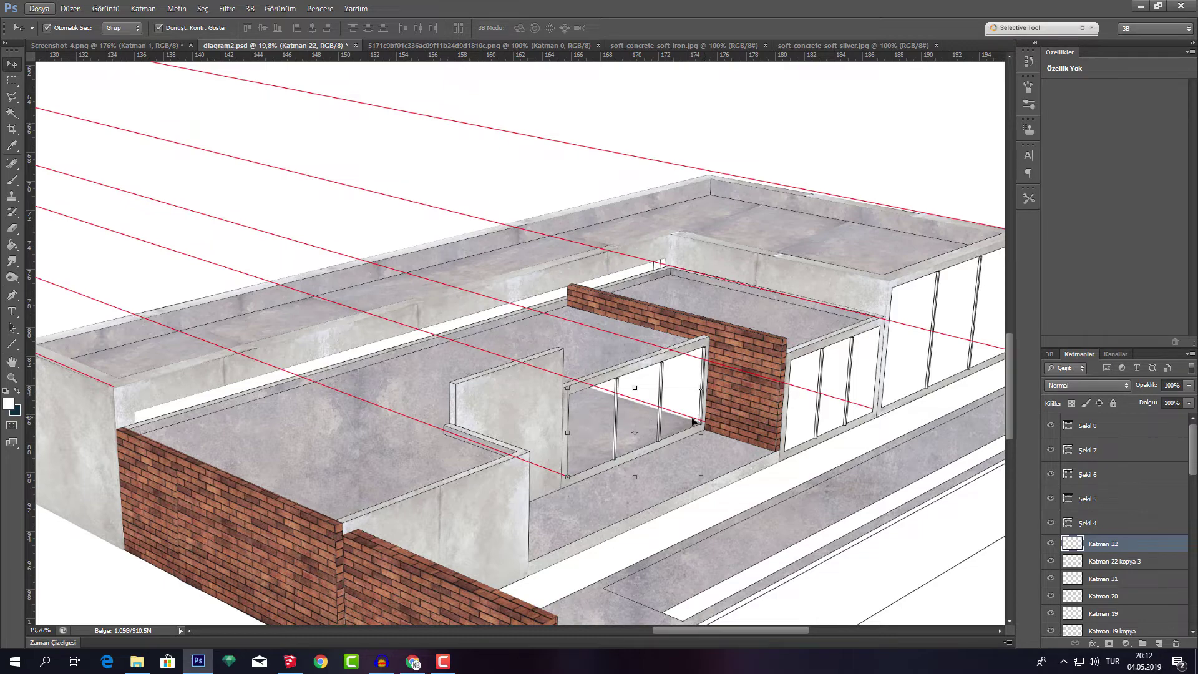
{"action": "scroll", "coordinate": [667, 418], "scroll_direction": "up", "scroll_amount": 2, "text": "alt"}
{"action": "scroll", "coordinate": [677, 416], "scroll_direction": "up", "scroll_amount": 1, "text": "alt"}
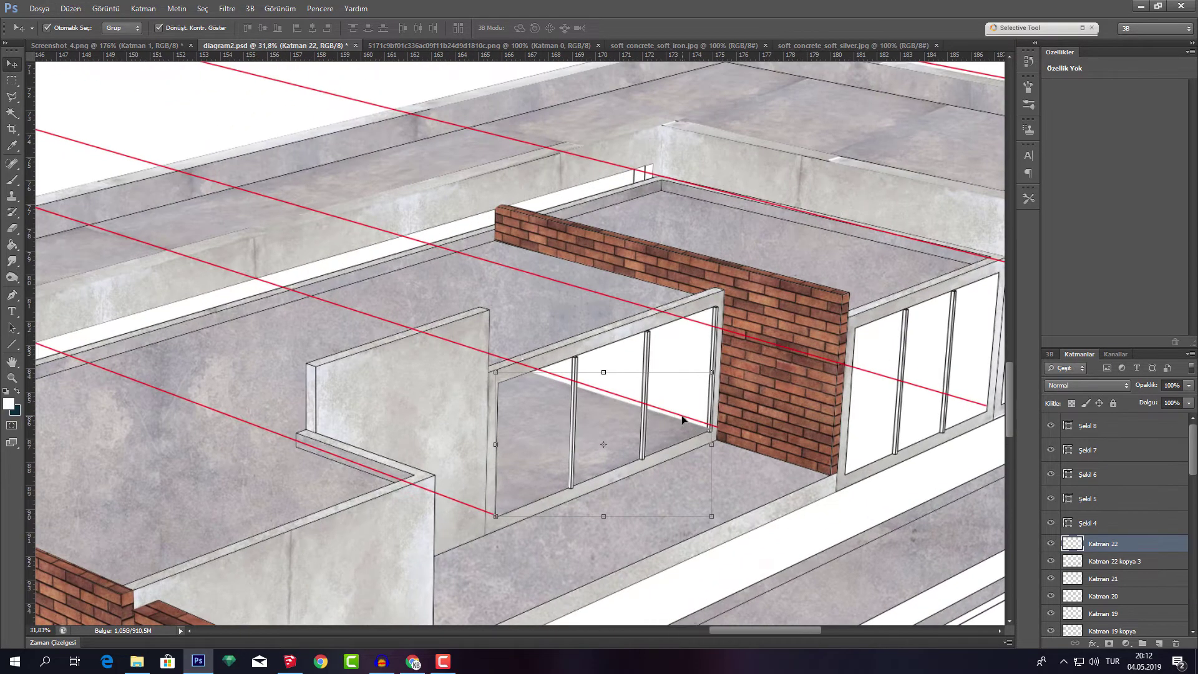
{"action": "left_click", "coordinate": [681, 414]}
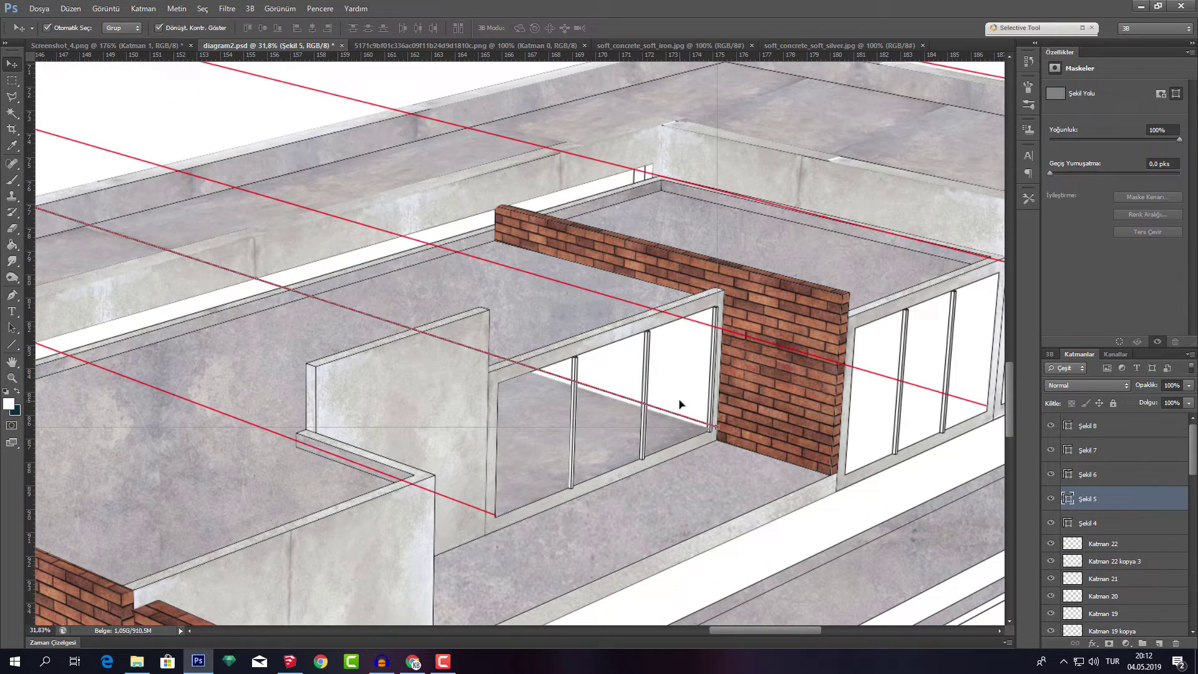
{"action": "key", "text": "Delete"}
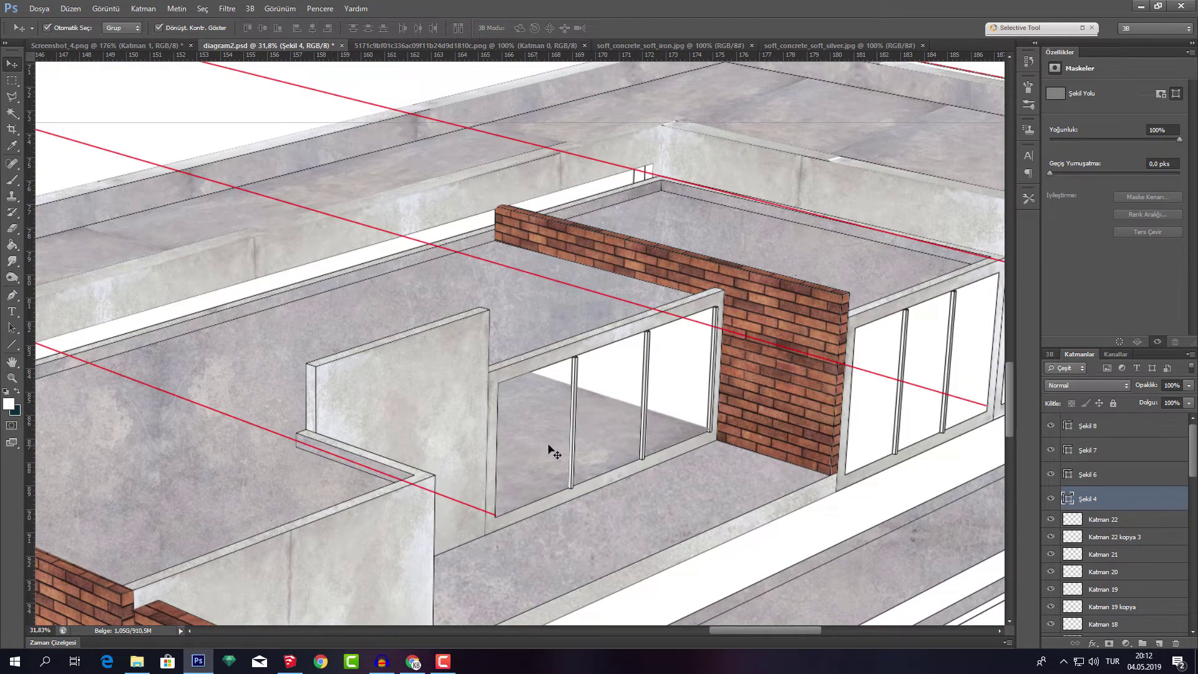
Bring the soft_concrete_soft_silver texture in as Katman 23 and fit it to the window opening
{"action": "left_click", "coordinate": [778, 51]}
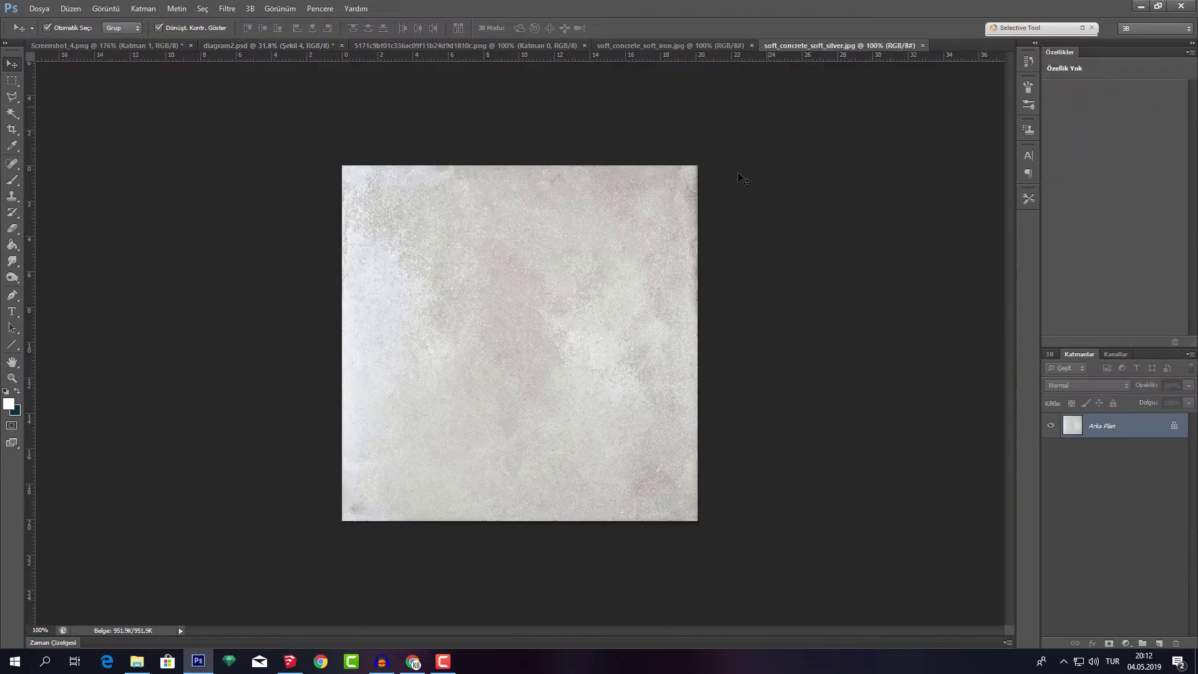
{"action": "mouse_move", "coordinate": [738, 177]}
{"action": "left_mouse_down"}
{"action": "mouse_move", "coordinate": [300, 78]}
{"action": "mouse_move", "coordinate": [636, 381]}
{"action": "mouse_move", "coordinate": [709, 429]}
{"action": "left_mouse_up"}
{"action": "key", "text": "ctrl+t"}
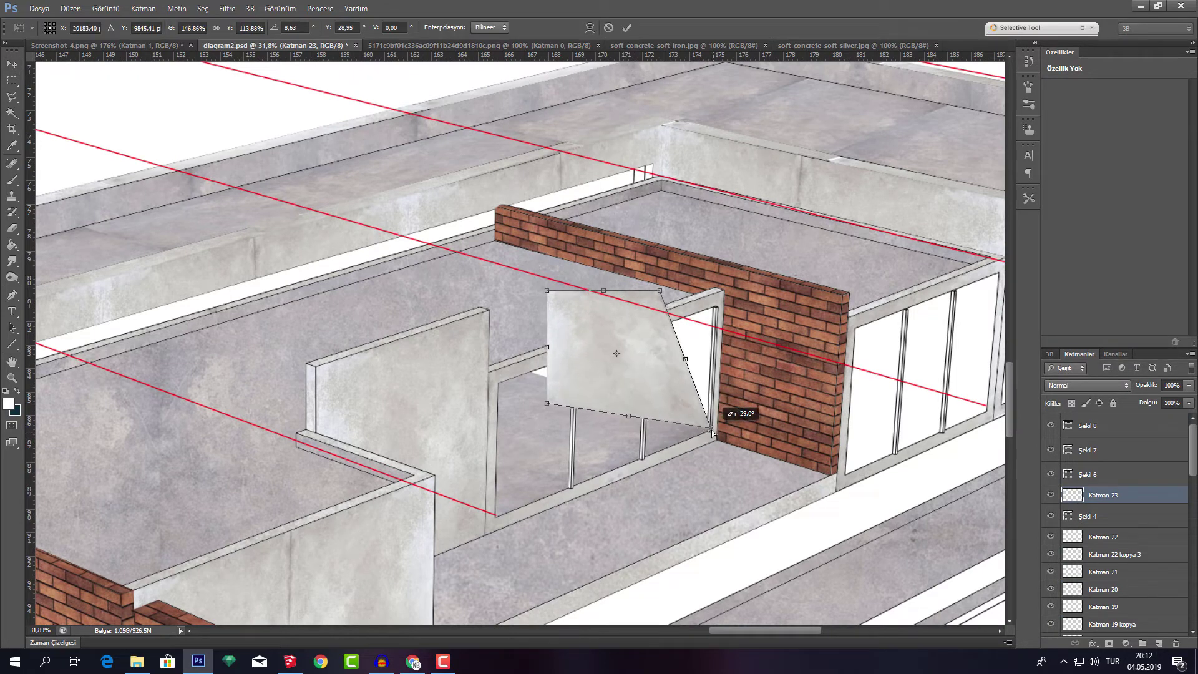
{"action": "left_click_drag", "start_coordinate": [660, 291], "coordinate": [717, 306]}
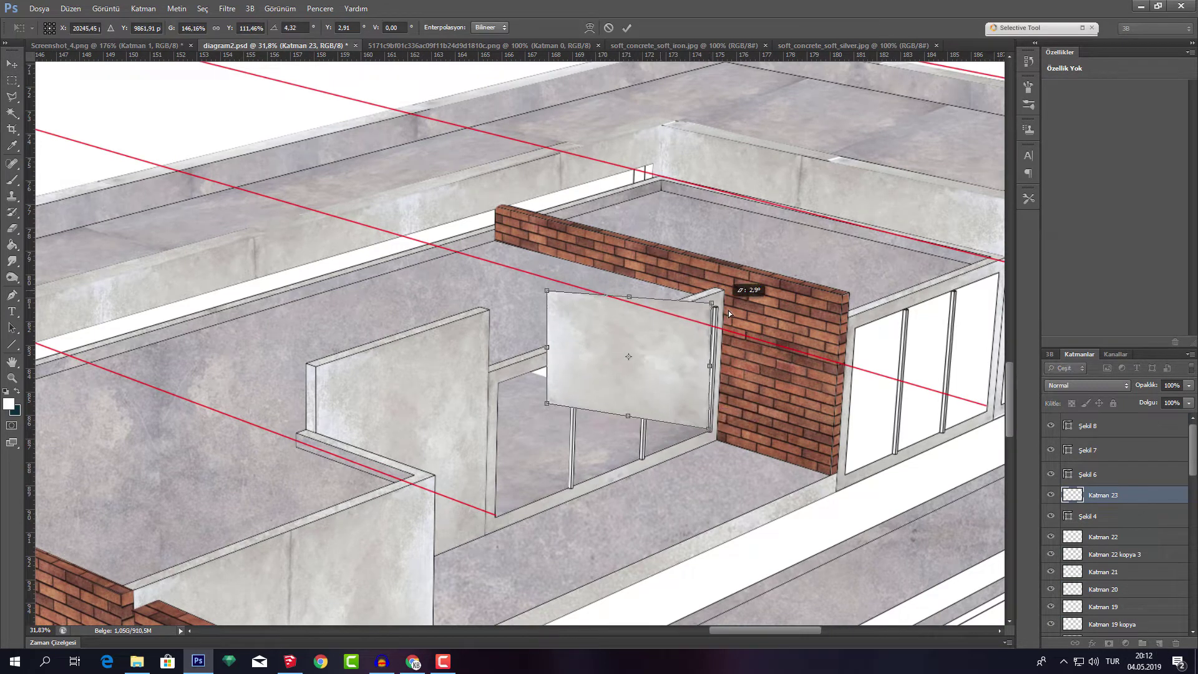
{"action": "left_click_drag", "start_coordinate": [553, 297], "coordinate": [594, 293]}
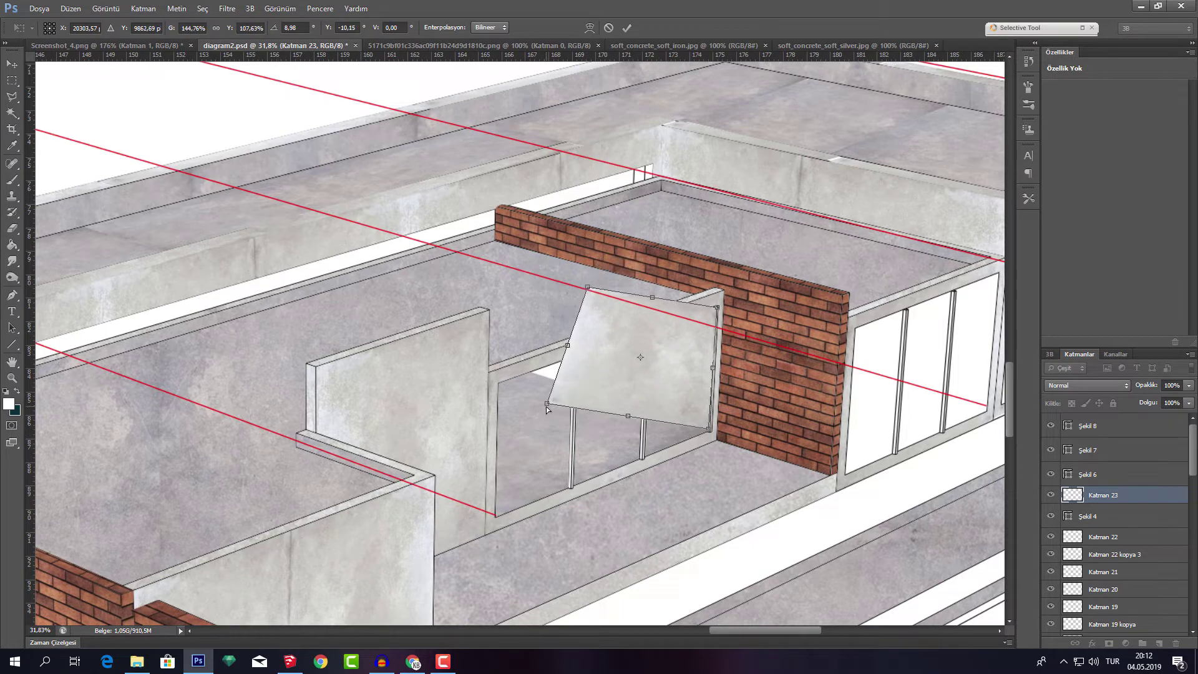
{"action": "left_click_drag", "start_coordinate": [546, 407], "coordinate": [528, 373]}
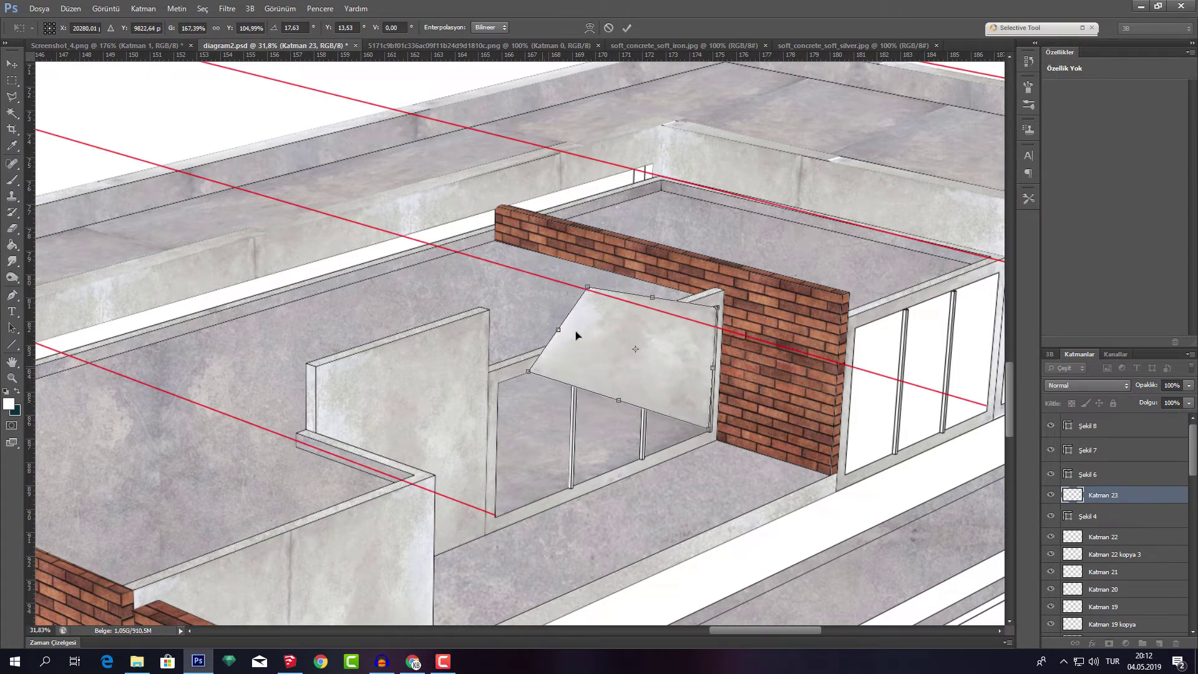
{"action": "left_click_drag", "start_coordinate": [587, 289], "coordinate": [531, 260]}
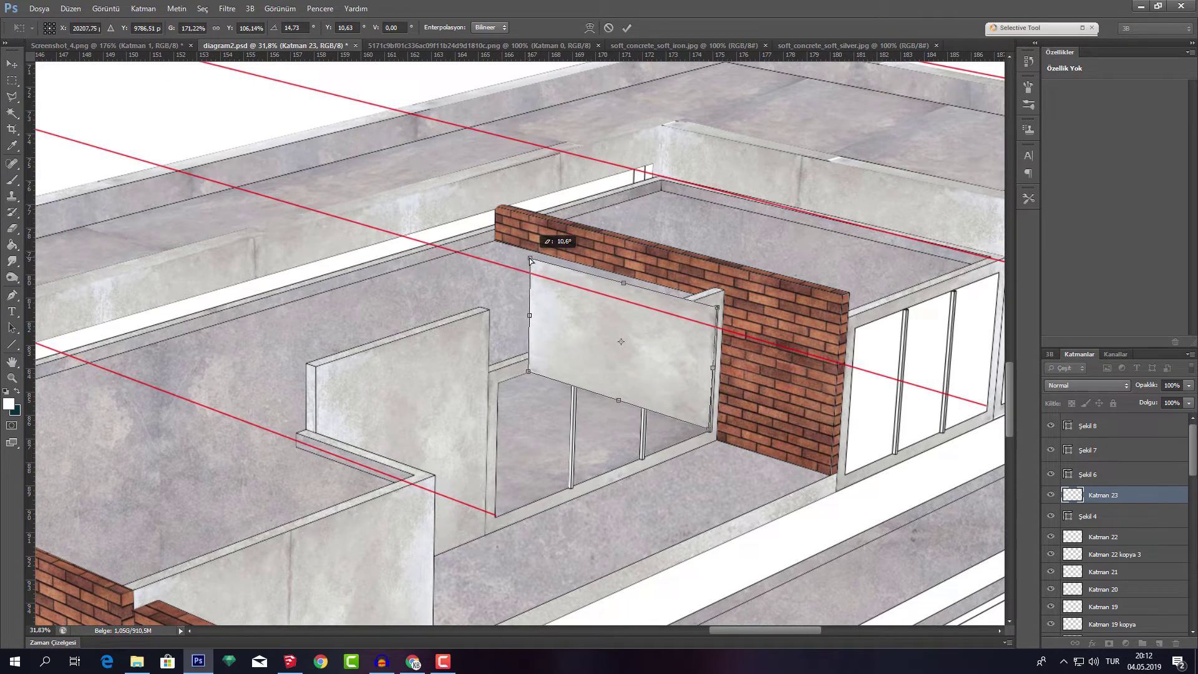
{"action": "left_click", "coordinate": [627, 29]}
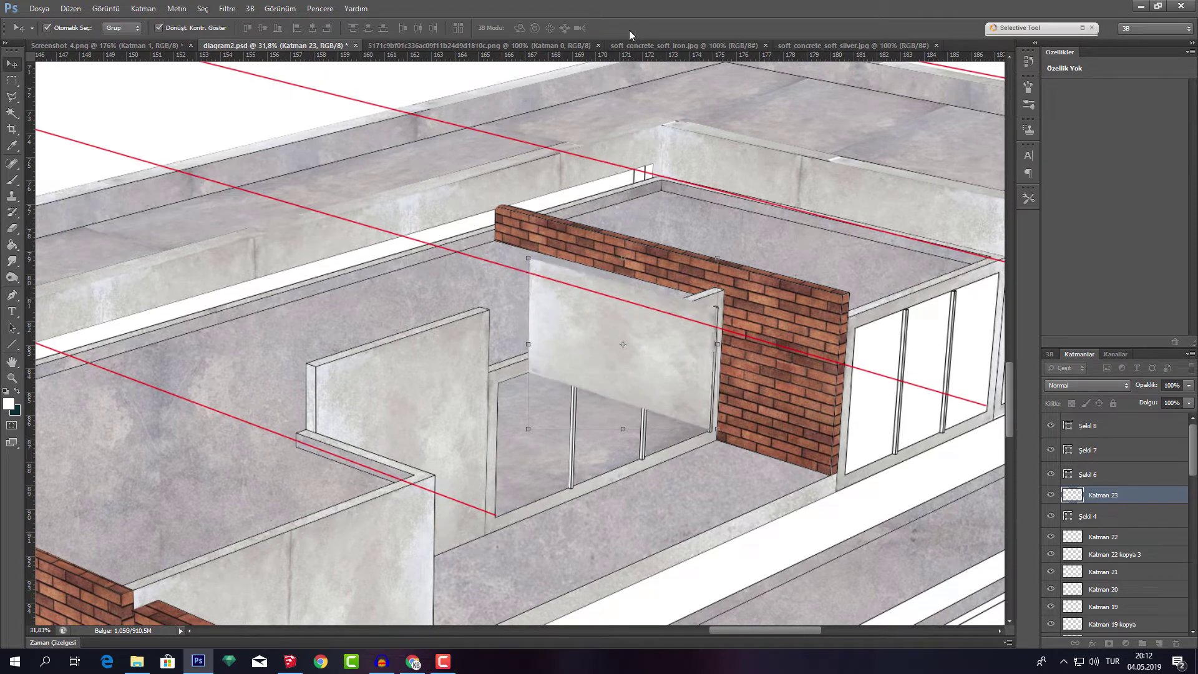
Outline the area above the window beam against Katman 23, then deselect
{"action": "left_click", "coordinate": [1051, 494]}
{"action": "scroll", "coordinate": [697, 306], "scroll_direction": "up", "scroll_amount": 2}
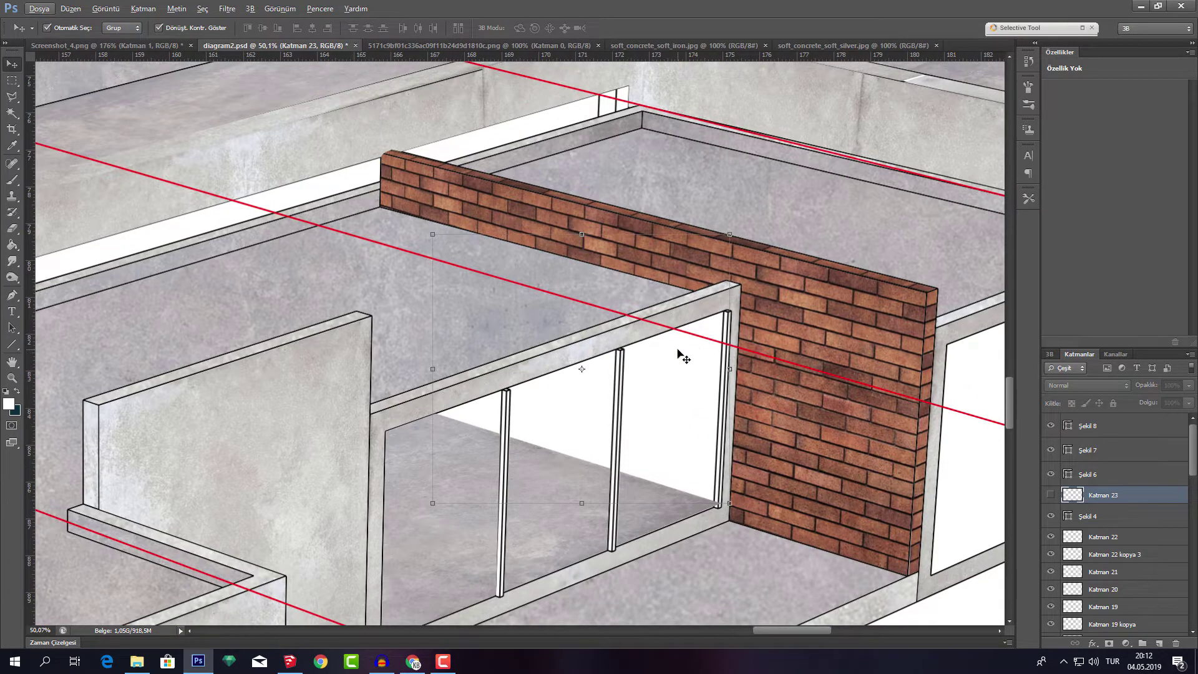
{"action": "key", "text": "l"}
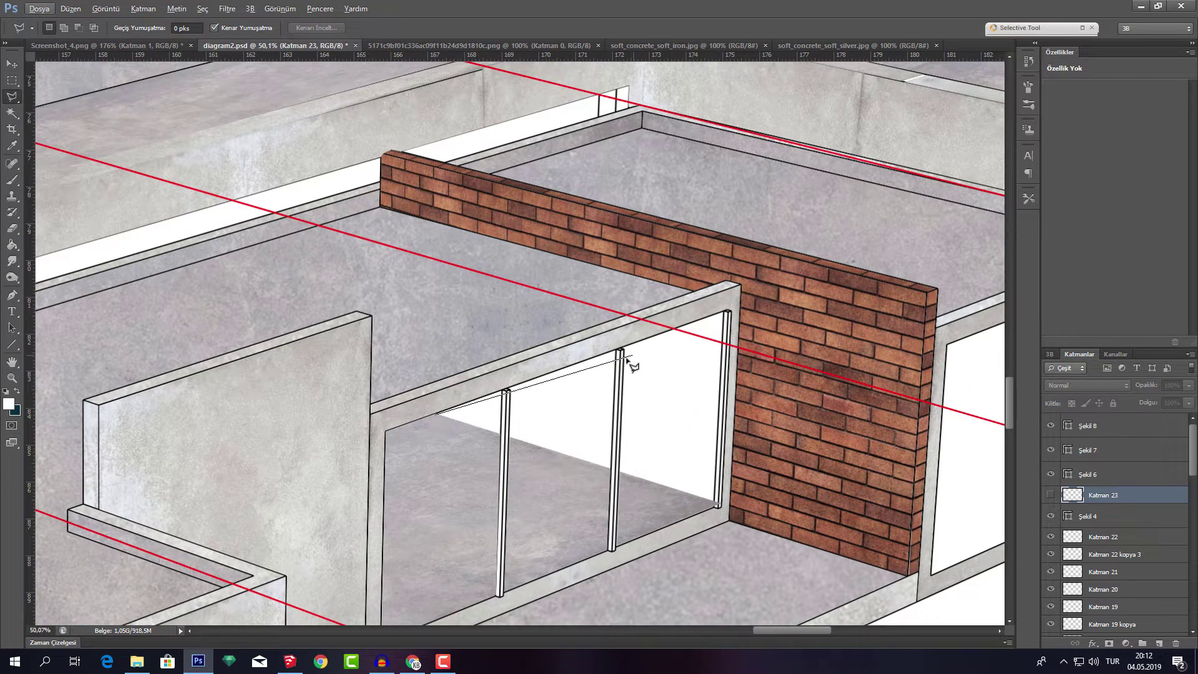
{"action": "left_click", "coordinate": [737, 306]}
{"action": "left_click", "coordinate": [770, 225]}
{"action": "left_click", "coordinate": [643, 128]}
{"action": "left_click", "coordinate": [602, 97]}
{"action": "left_click", "coordinate": [162, 116]}
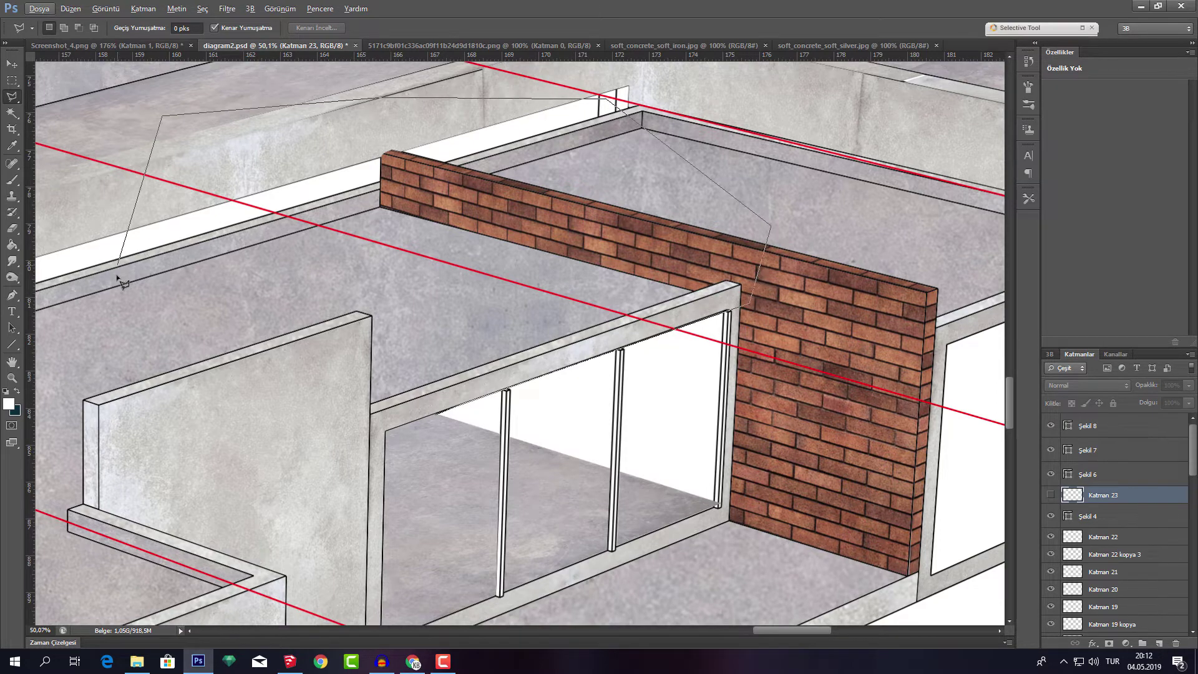
{"action": "left_click", "coordinate": [118, 265]}
{"action": "double_click", "coordinate": [291, 454]}
{"action": "left_click", "coordinate": [1048, 498]}
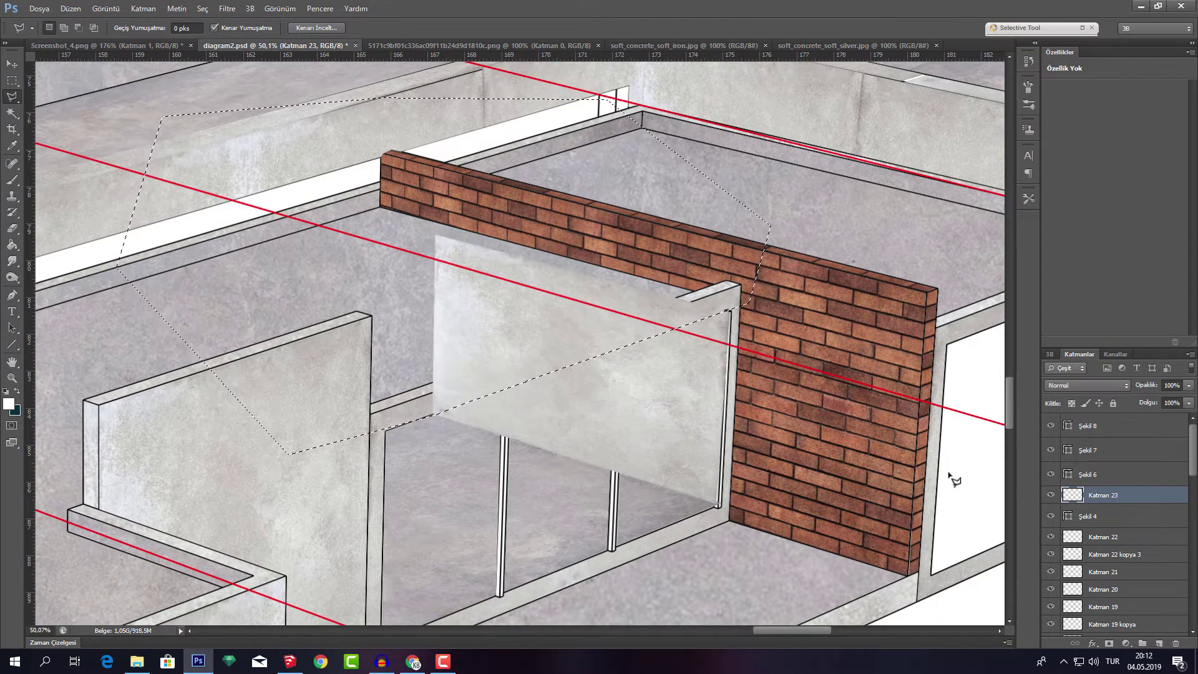
{"action": "right_click", "coordinate": [631, 324]}
{"action": "left_click", "coordinate": [667, 333]}
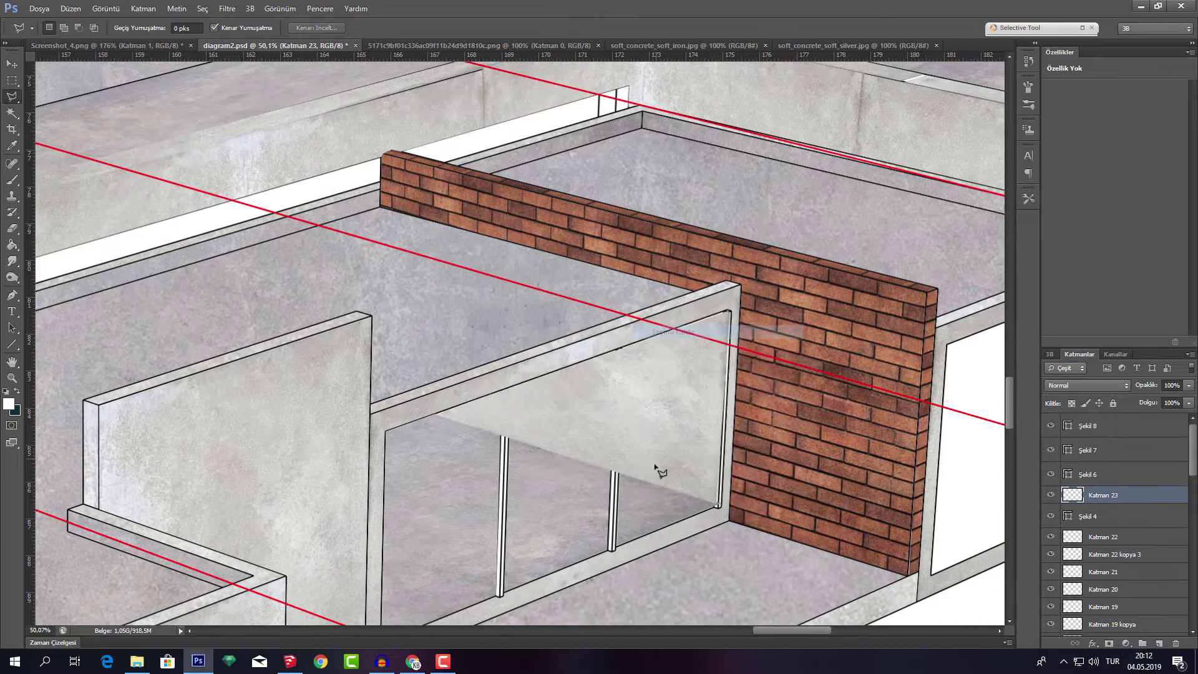
{"action": "left_click", "coordinate": [1051, 496]}
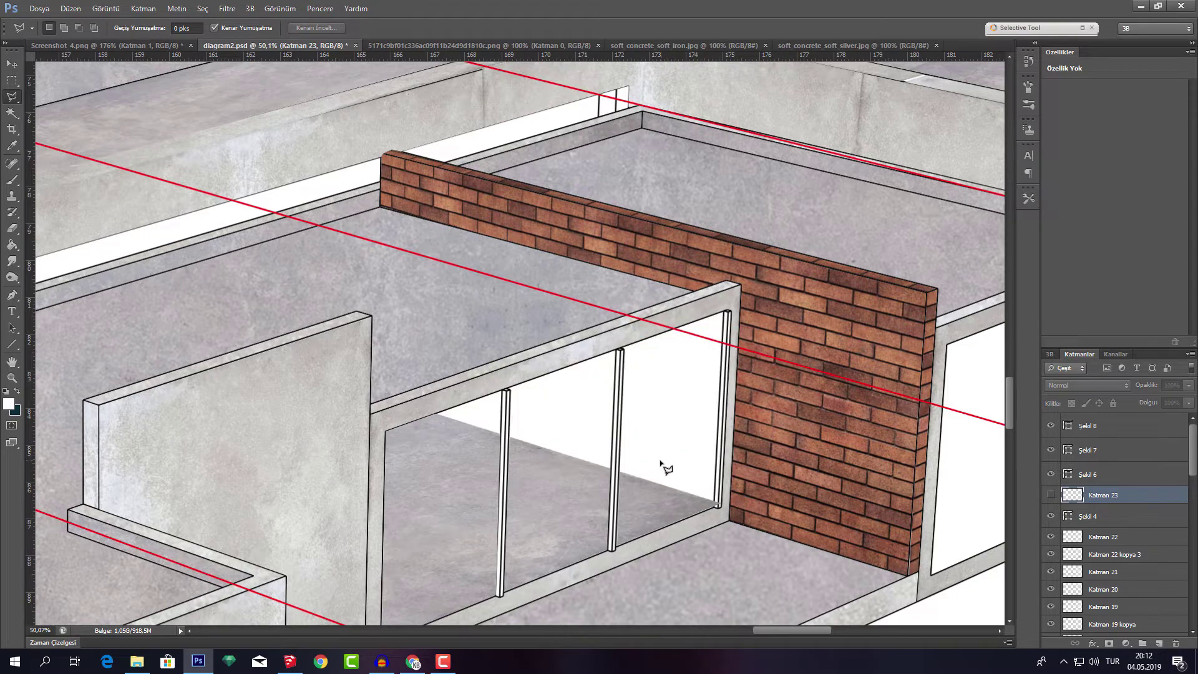
Outline the three window posts so the silver glass texture stays clear of them, then deselect
{"action": "left_click", "coordinate": [715, 506]}
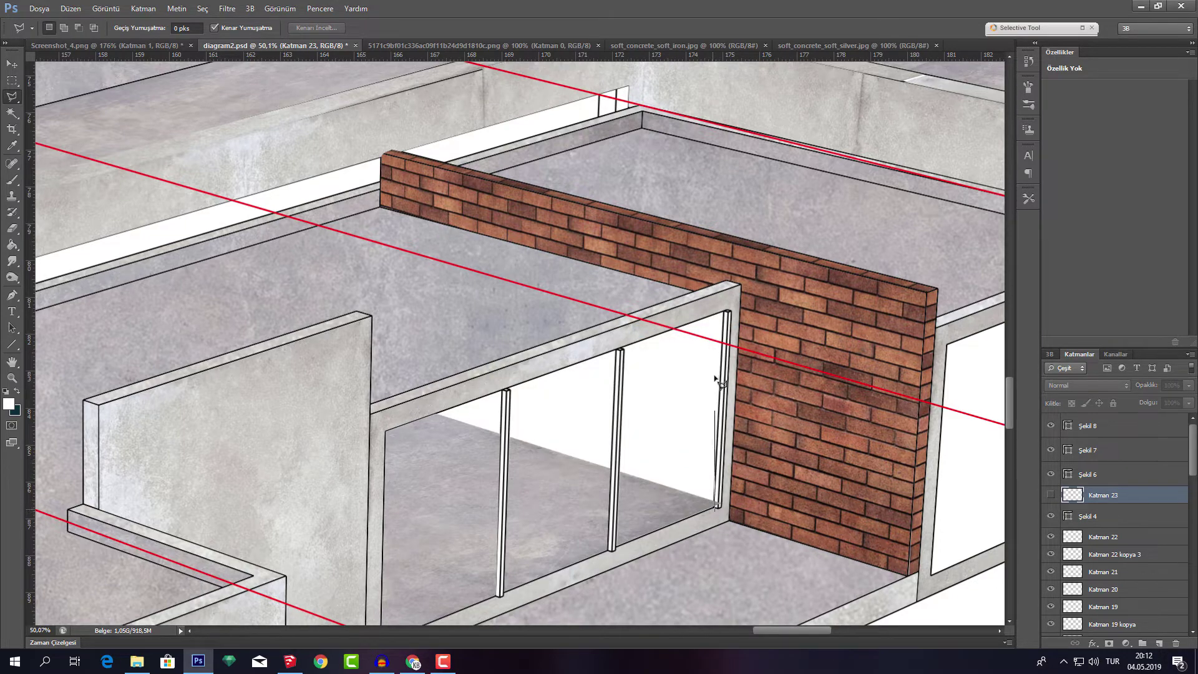
{"action": "left_click", "coordinate": [752, 297]}
{"action": "left_click", "coordinate": [770, 481]}
{"action": "left_click", "coordinate": [716, 506]}
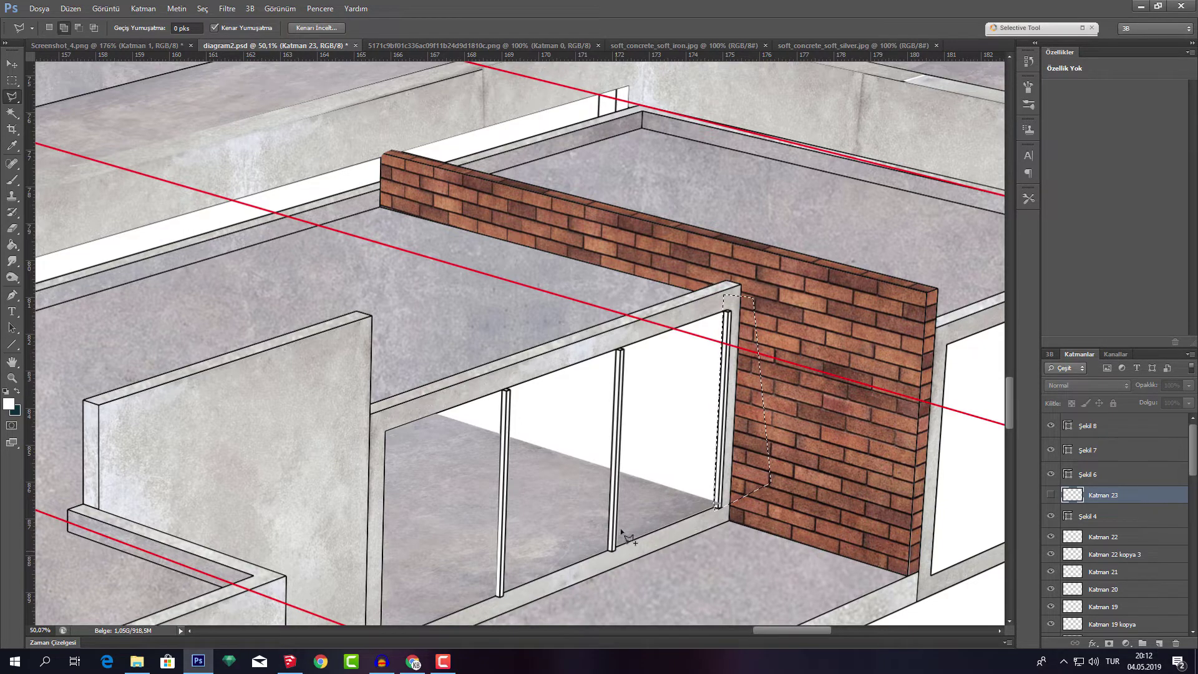
{"action": "left_click", "coordinate": [614, 549]}
{"action": "left_click", "coordinate": [620, 353]}
{"action": "left_click", "coordinate": [606, 570]}
{"action": "left_click", "coordinate": [507, 383]}
{"action": "left_click", "coordinate": [499, 596]}
{"action": "left_click", "coordinate": [504, 594]}
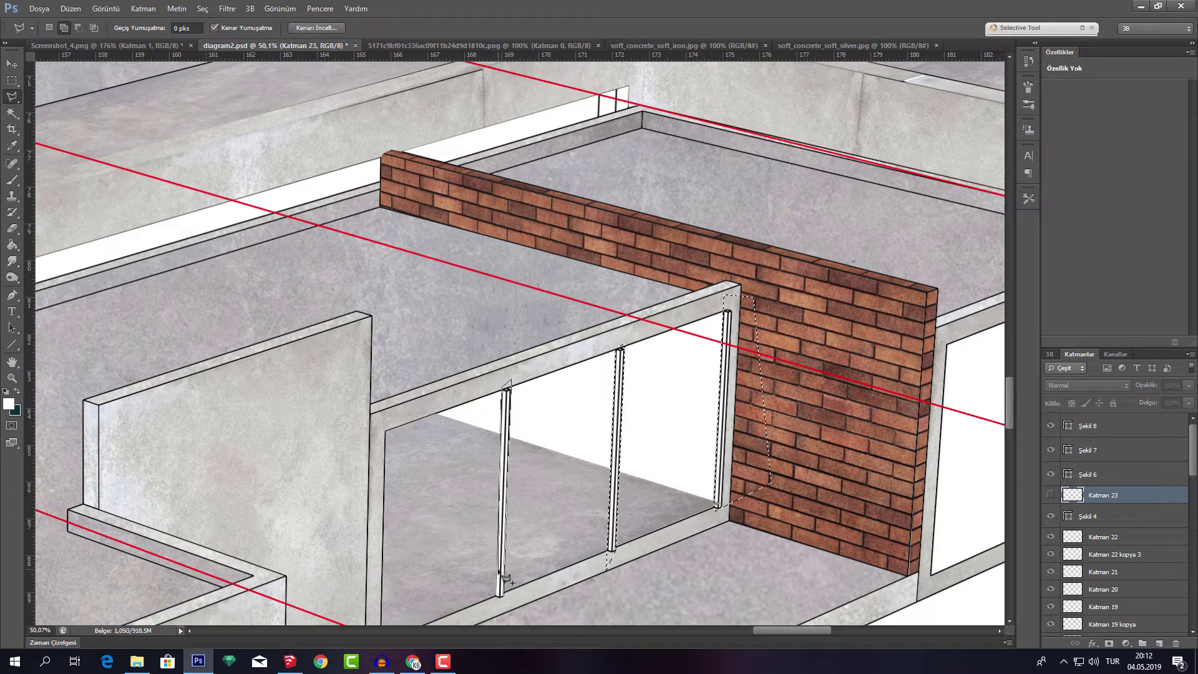
{"action": "left_click", "coordinate": [512, 388]}
{"action": "left_click", "coordinate": [507, 383]}
{"action": "left_click", "coordinate": [1051, 496]}
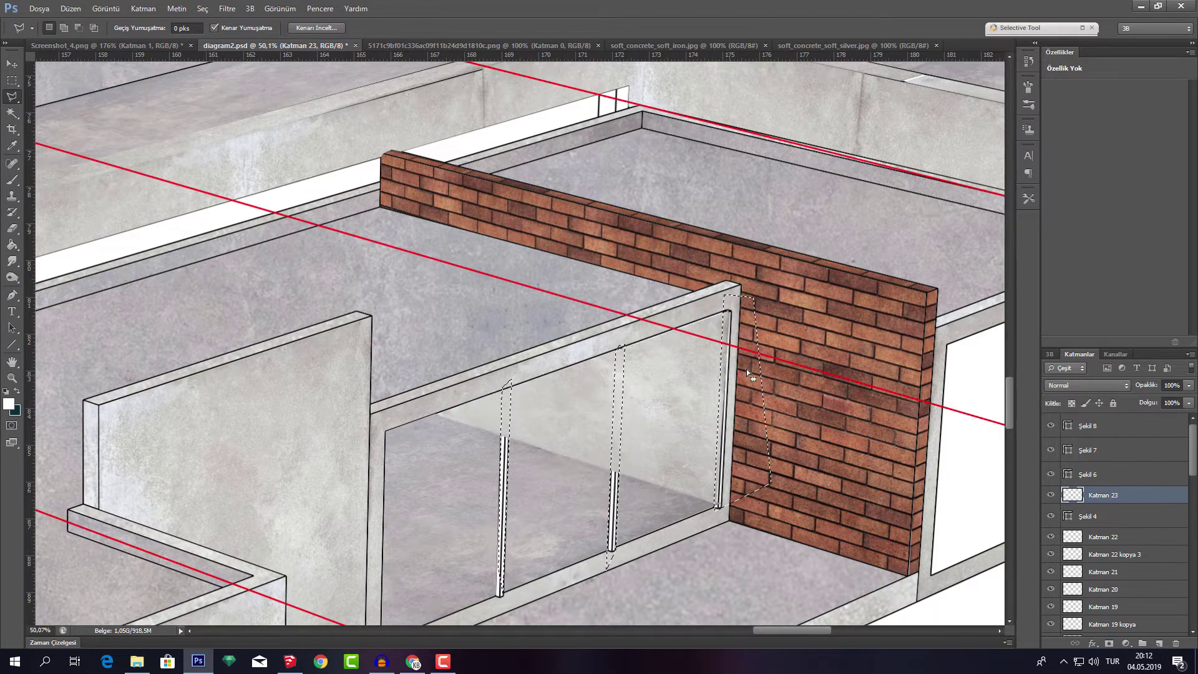
{"action": "right_click", "coordinate": [631, 384]}
{"action": "left_click", "coordinate": [655, 387]}
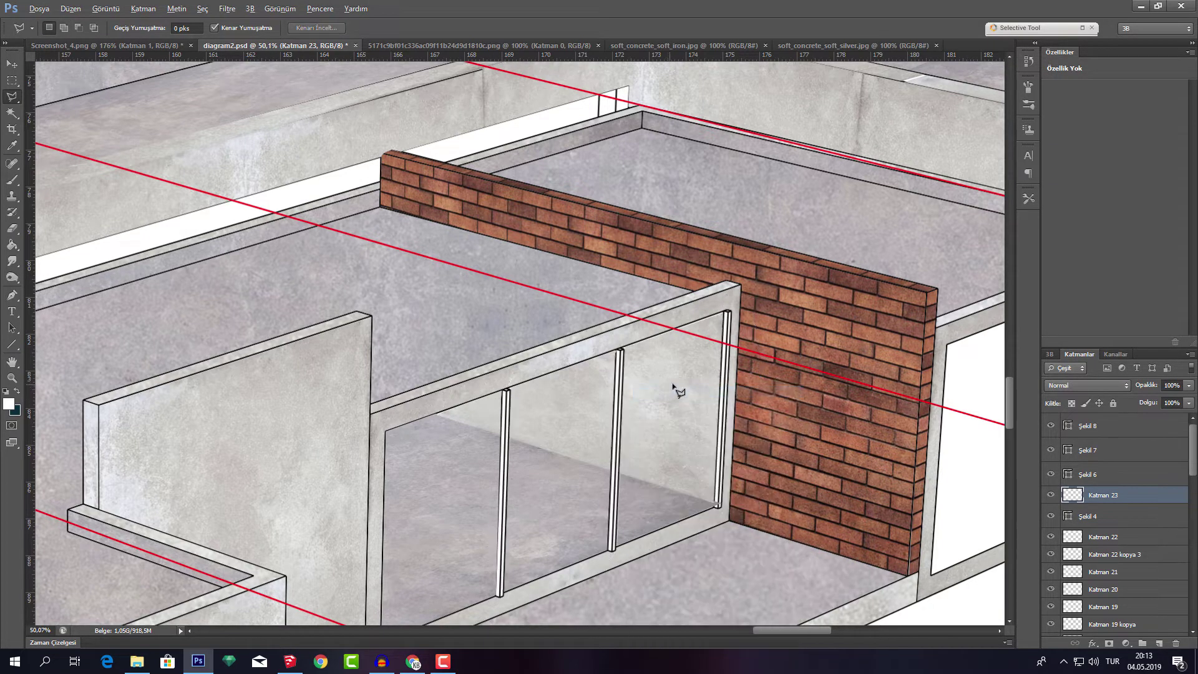
{"action": "scroll", "coordinate": [630, 393], "scroll_direction": "down", "scroll_amount": 5}
Clear the layer selection and save diagram2.psd
{"action": "key", "text": "v"}
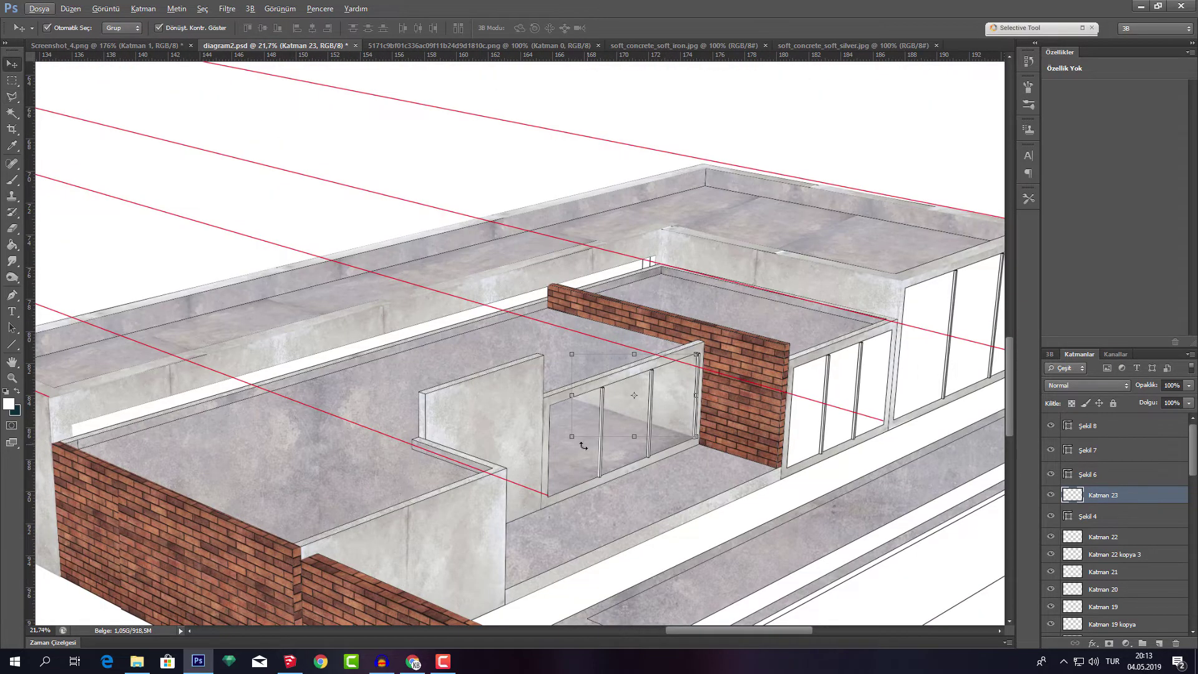
{"action": "scroll", "coordinate": [617, 402], "scroll_direction": "down", "scroll_amount": 2}
{"action": "scroll", "coordinate": [620, 401], "scroll_direction": "down", "scroll_amount": 3}
{"action": "left_click", "coordinate": [920, 405]}
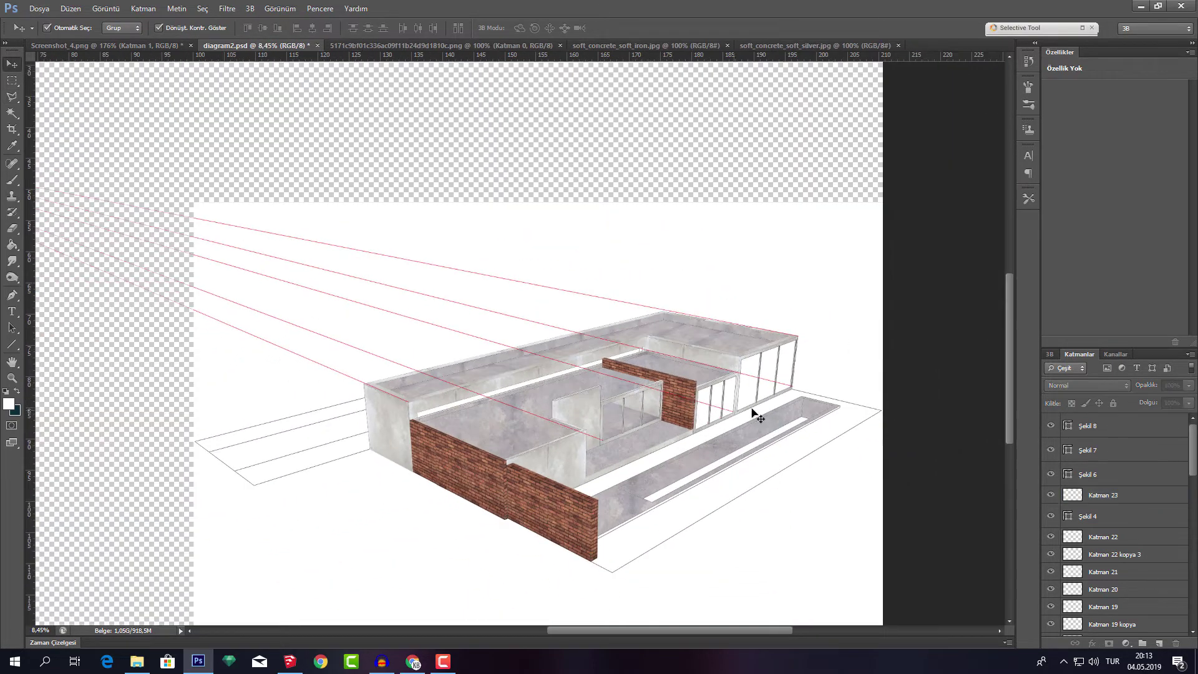
{"action": "scroll", "coordinate": [796, 406], "scroll_direction": "up", "scroll_amount": 3}
{"action": "scroll", "coordinate": [683, 399], "scroll_direction": "up", "scroll_amount": 2}
{"action": "key", "text": "ctrl+s"}
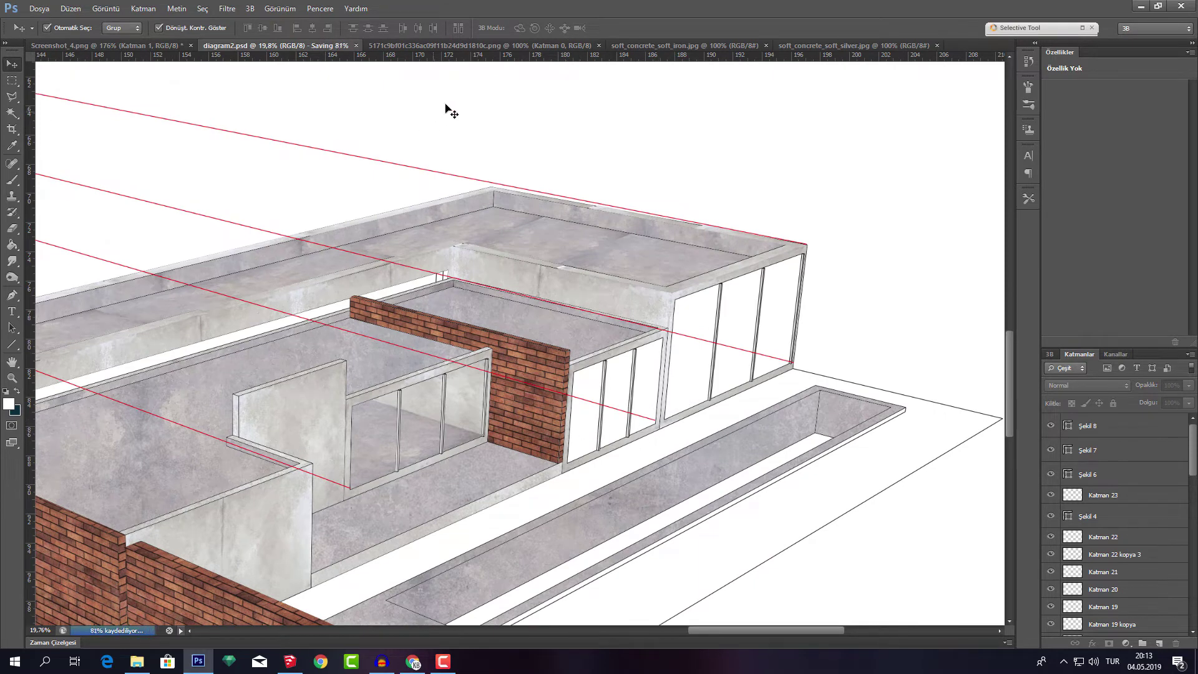
Carry the soft iron concrete texture into the diagram, then close both concrete texture documents
{"action": "left_click", "coordinate": [656, 45]}
{"action": "left_click_drag", "start_coordinate": [656, 59], "coordinate": [311, 75]}
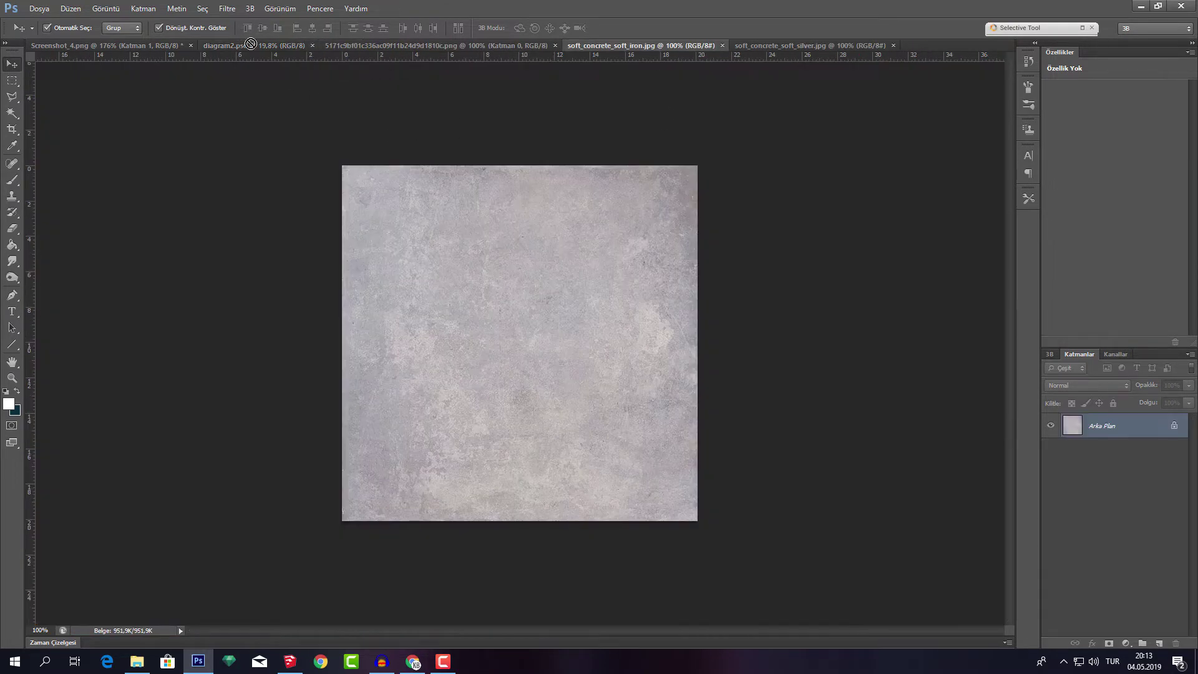
{"action": "scroll", "coordinate": [496, 210], "scroll_direction": "up", "scroll_amount": 5}
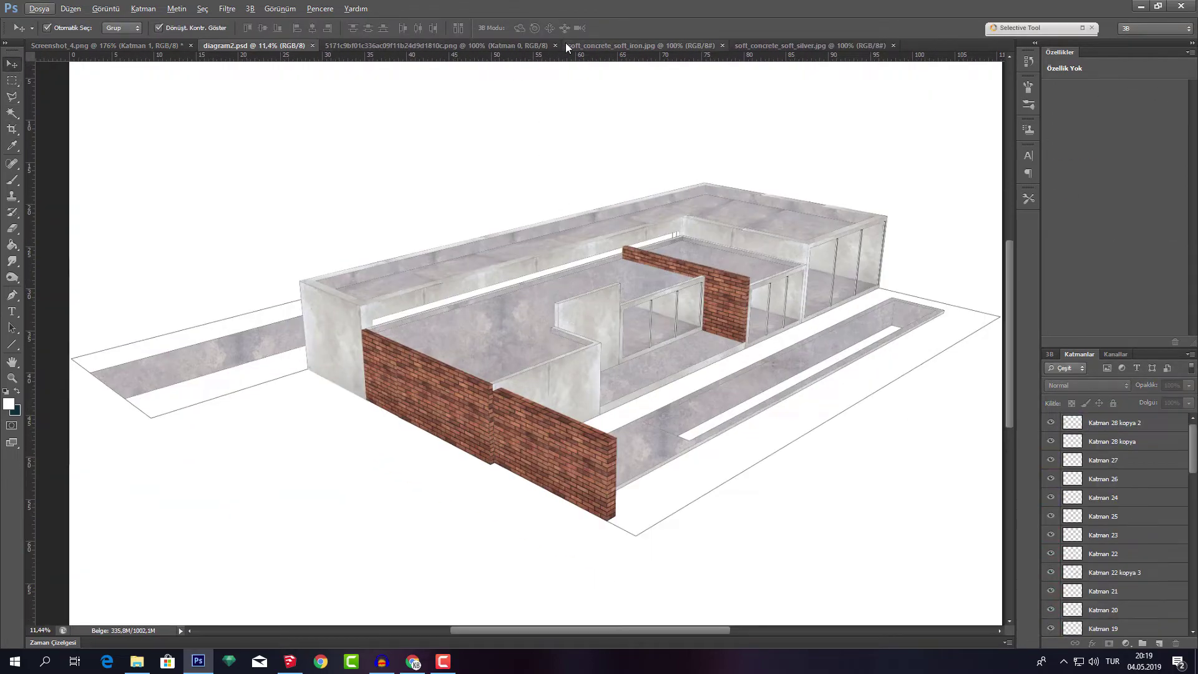
{"action": "left_click", "coordinate": [723, 45]}
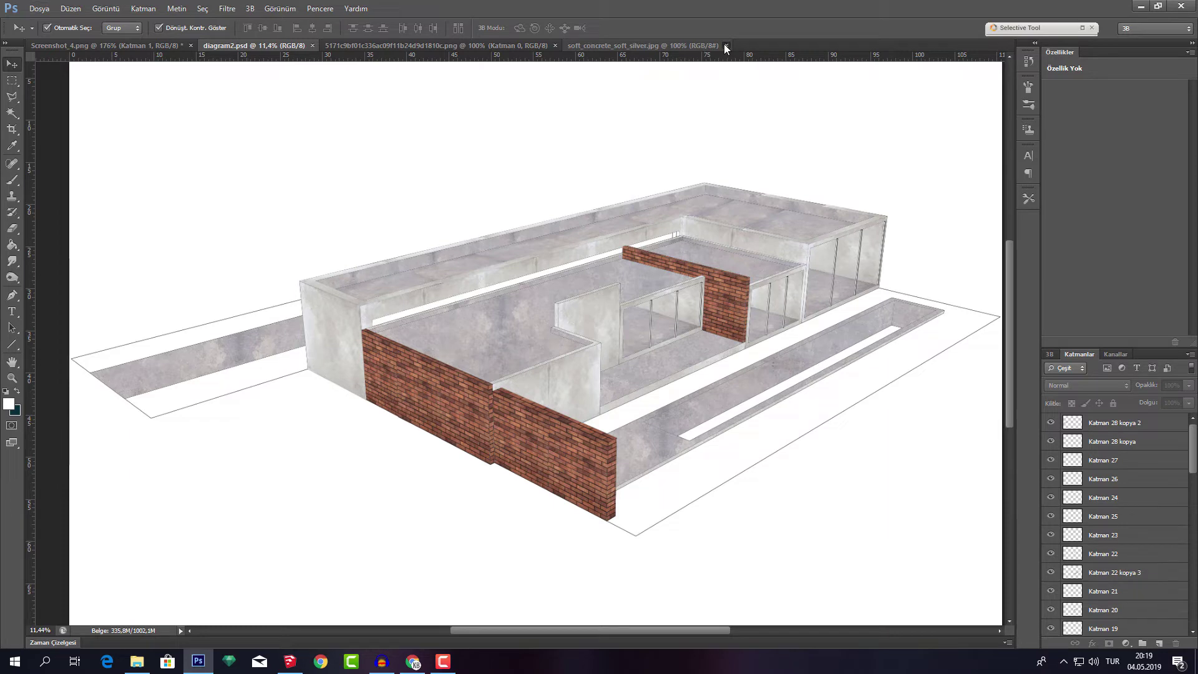
{"action": "left_click", "coordinate": [726, 45]}
{"action": "scroll", "coordinate": [668, 290], "scroll_direction": "right", "scroll_amount": 3}
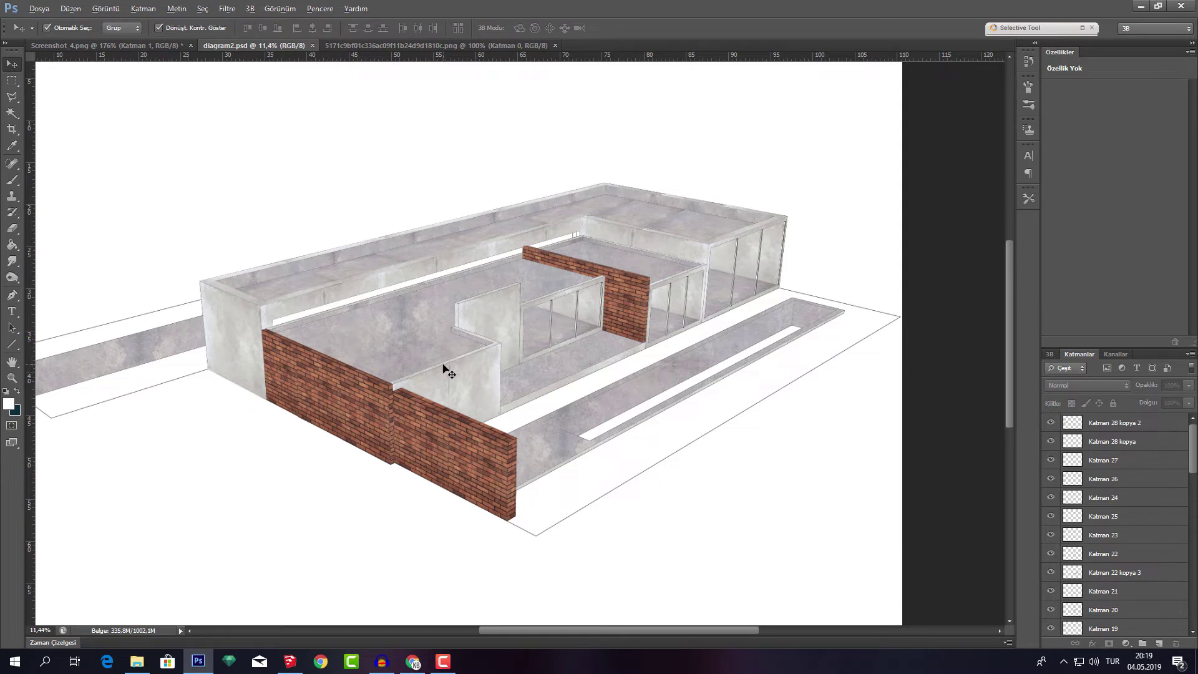
{"action": "scroll", "coordinate": [368, 382], "scroll_direction": "down", "scroll_amount": 2}
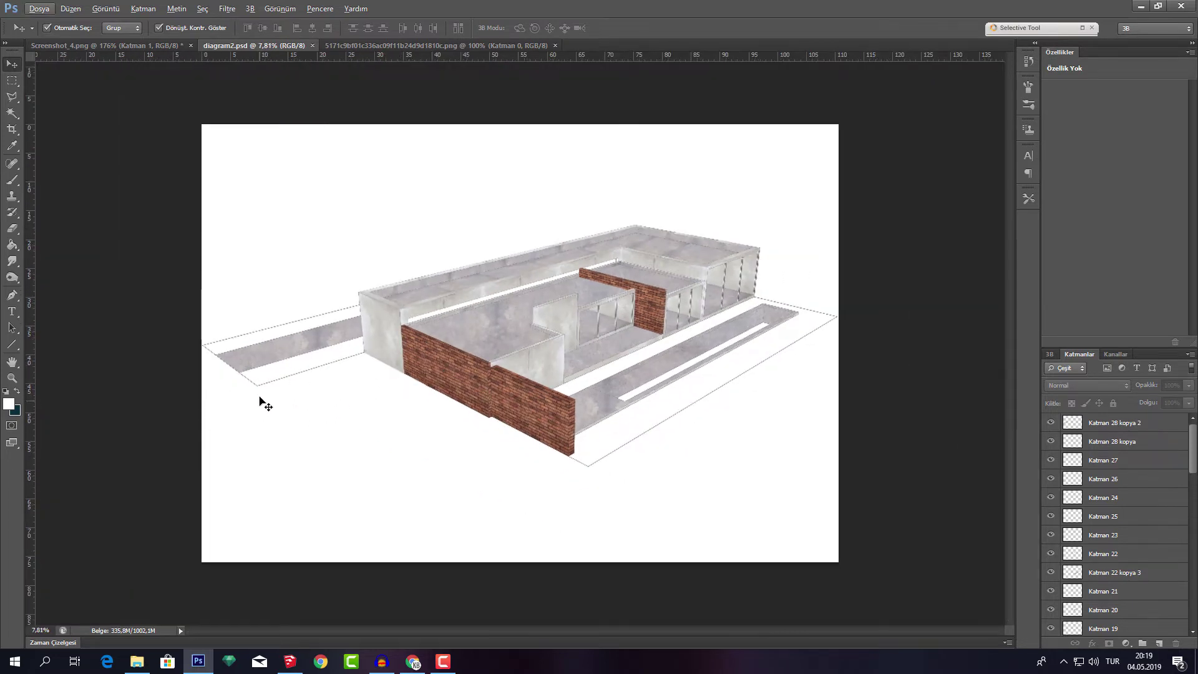
Open grasss1.png from the desktop, place it in diagram2.psd, and scale it across the lower canvas
{"action": "key", "text": "super+d"}
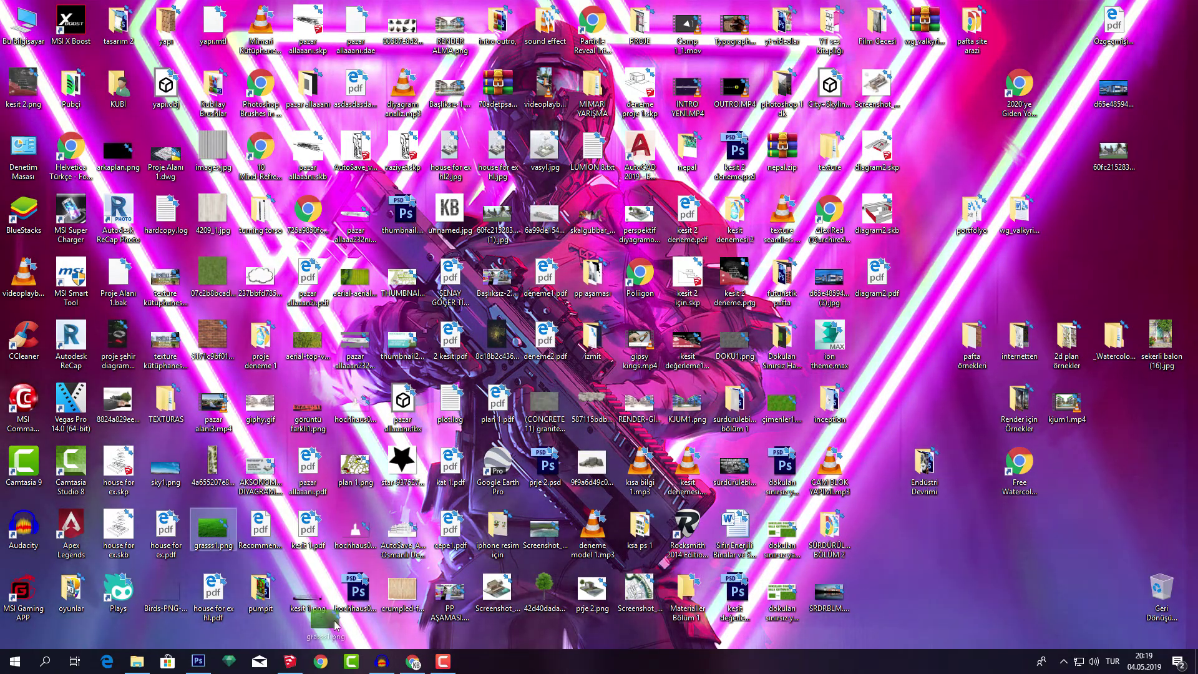
{"action": "left_click_drag", "start_coordinate": [224, 530], "coordinate": [209, 653]}
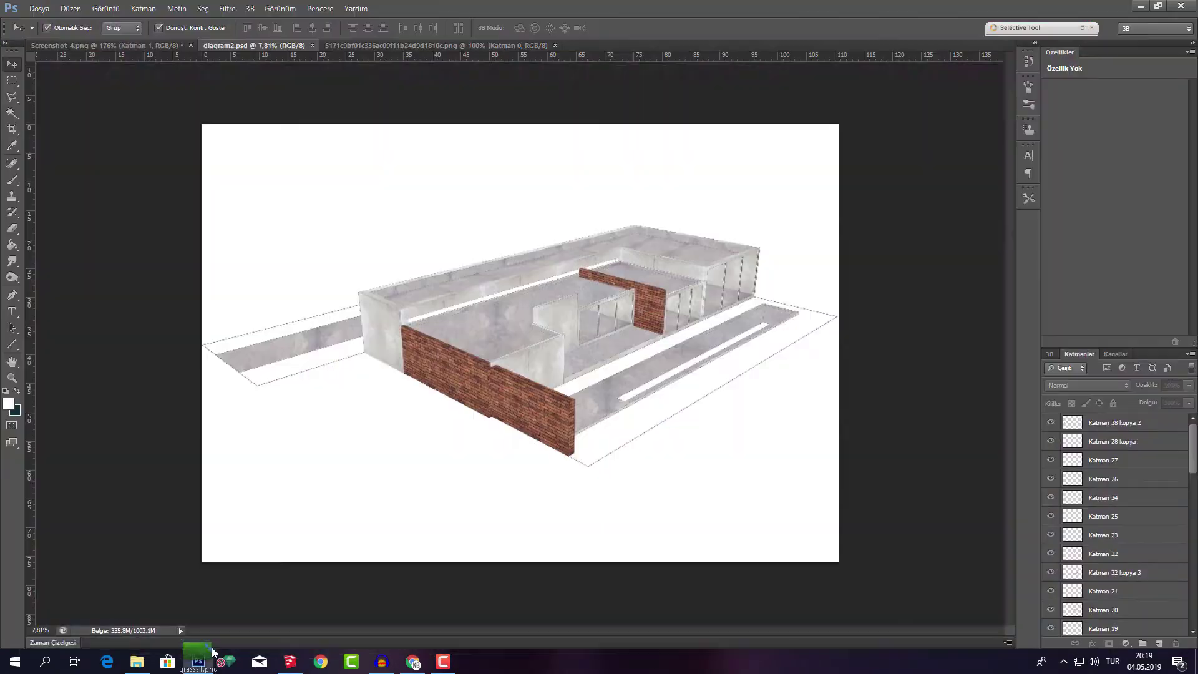
{"action": "left_click_drag", "start_coordinate": [209, 653], "coordinate": [642, 48]}
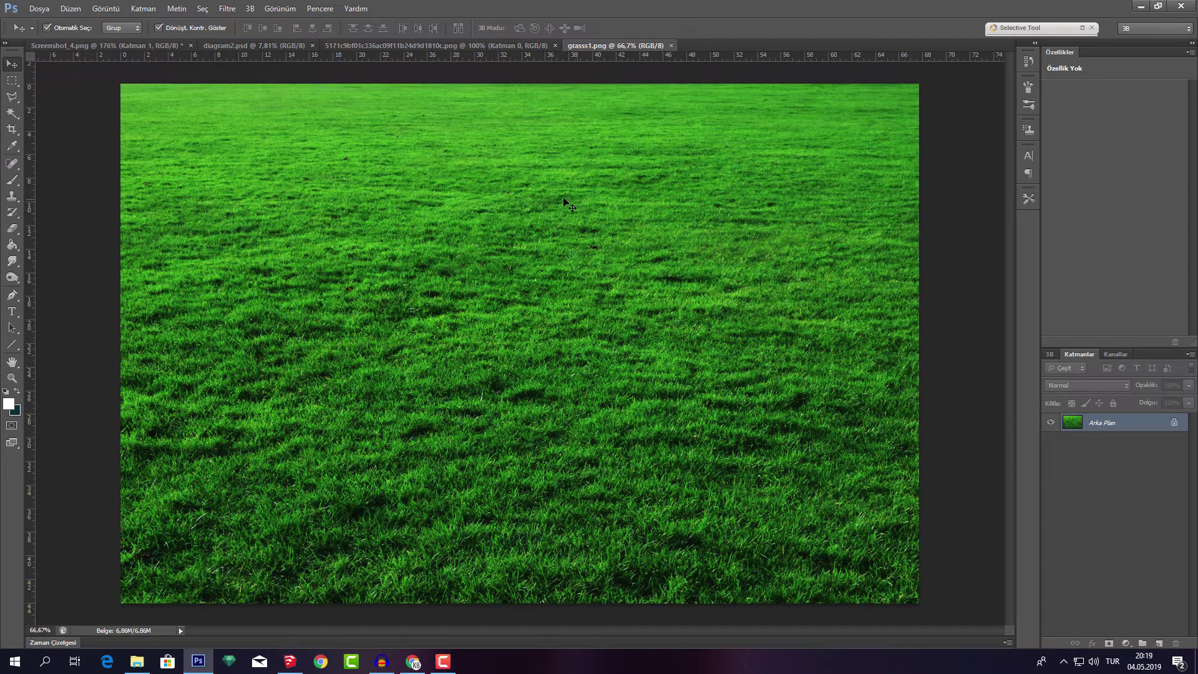
{"action": "mouse_move", "coordinate": [564, 202]}
{"action": "left_mouse_down"}
{"action": "mouse_move", "coordinate": [503, 437]}
{"action": "mouse_move", "coordinate": [513, 455]}
{"action": "mouse_move", "coordinate": [337, 356]}
{"action": "left_mouse_up"}
{"action": "key", "text": "ctrl+t"}
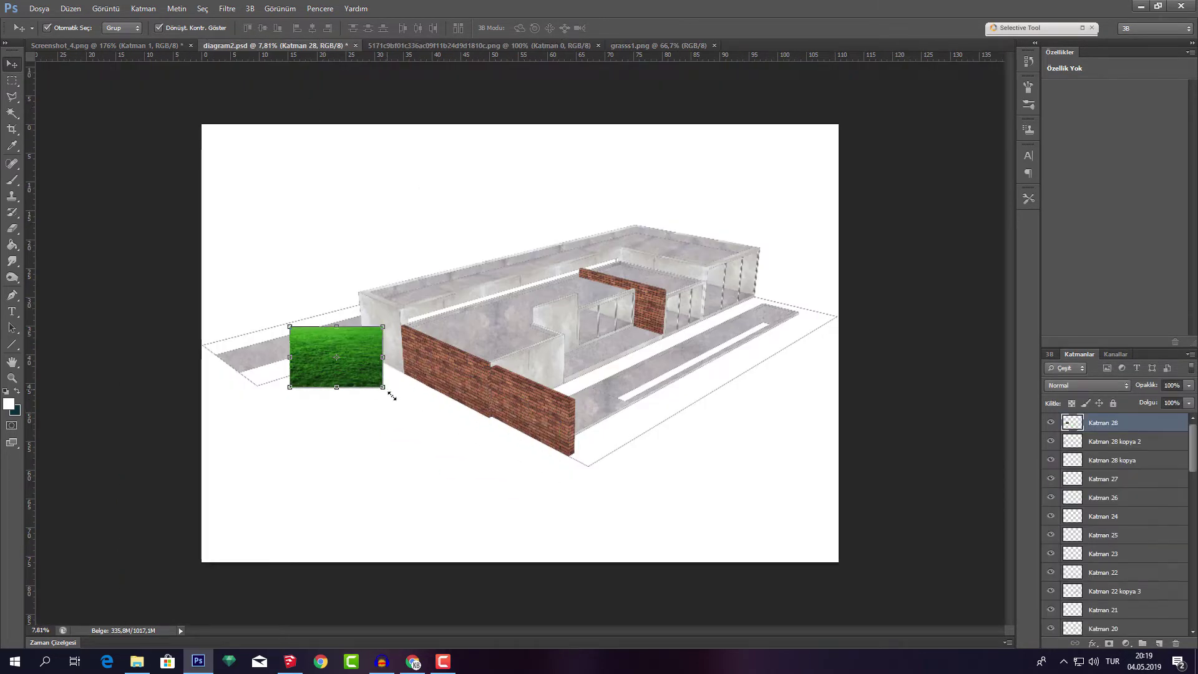
{"action": "left_click_drag", "start_coordinate": [392, 395], "coordinate": [659, 567]}
{"action": "mouse_move", "coordinate": [608, 500]}
{"action": "left_mouse_down"}
{"action": "mouse_move", "coordinate": [542, 430]}
{"action": "mouse_move", "coordinate": [443, 405]}
{"action": "mouse_move", "coordinate": [506, 532]}
{"action": "mouse_move", "coordinate": [456, 580]}
{"action": "mouse_move", "coordinate": [475, 503]}
{"action": "mouse_move", "coordinate": [815, 497]}
{"action": "left_mouse_up"}
{"action": "left_click", "coordinate": [626, 28]}
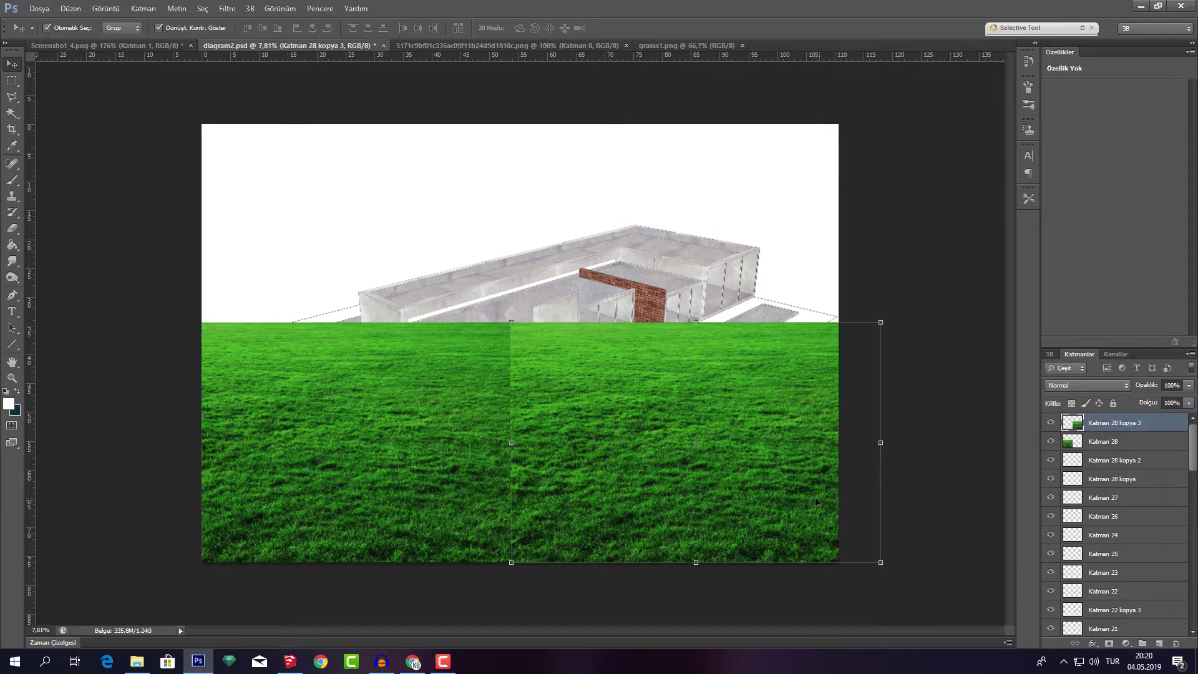
Flip the right grass copy horizontally
{"action": "left_click", "coordinate": [515, 563]}
{"action": "right_click", "coordinate": [516, 563]}
{"action": "left_click", "coordinate": [574, 540]}
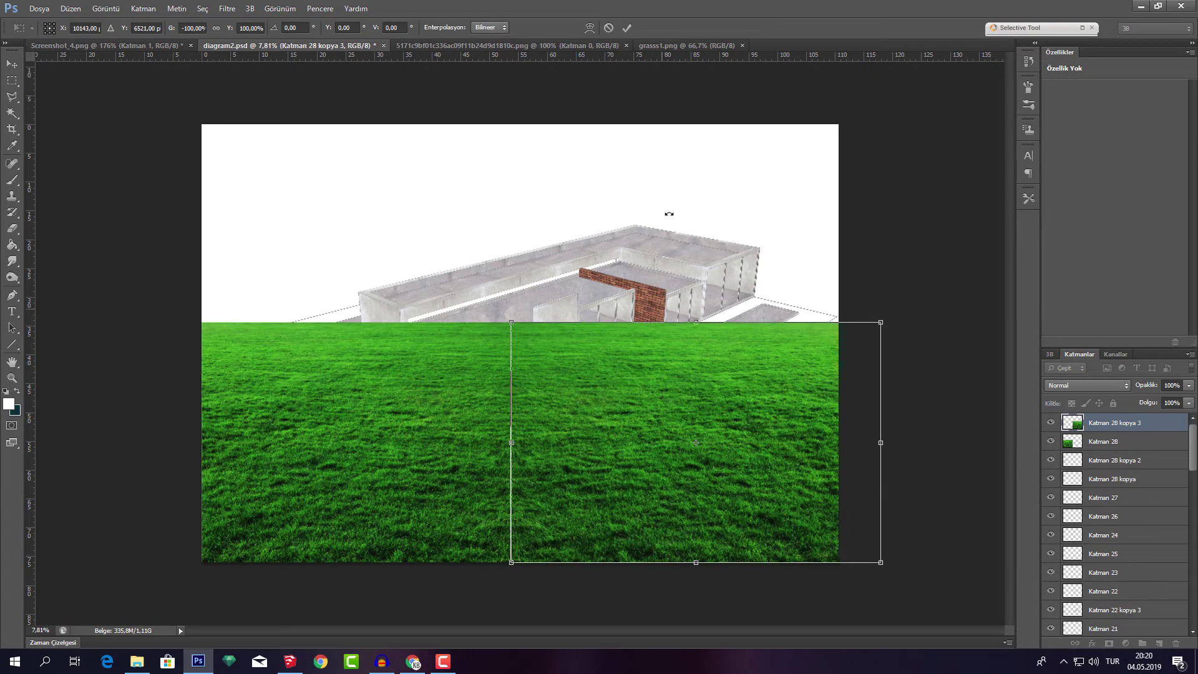
{"action": "left_click", "coordinate": [628, 29]}
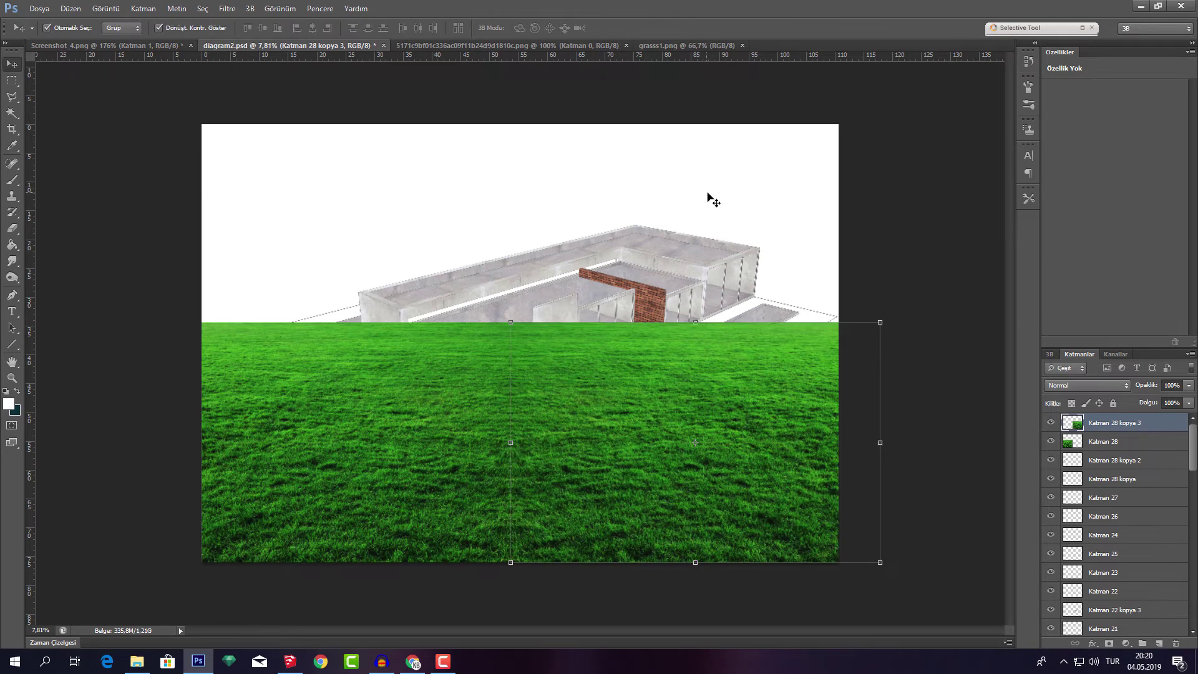
Merge both grass layers into Katman 28 kopya 3 and hide it
{"action": "left_click", "coordinate": [879, 198]}
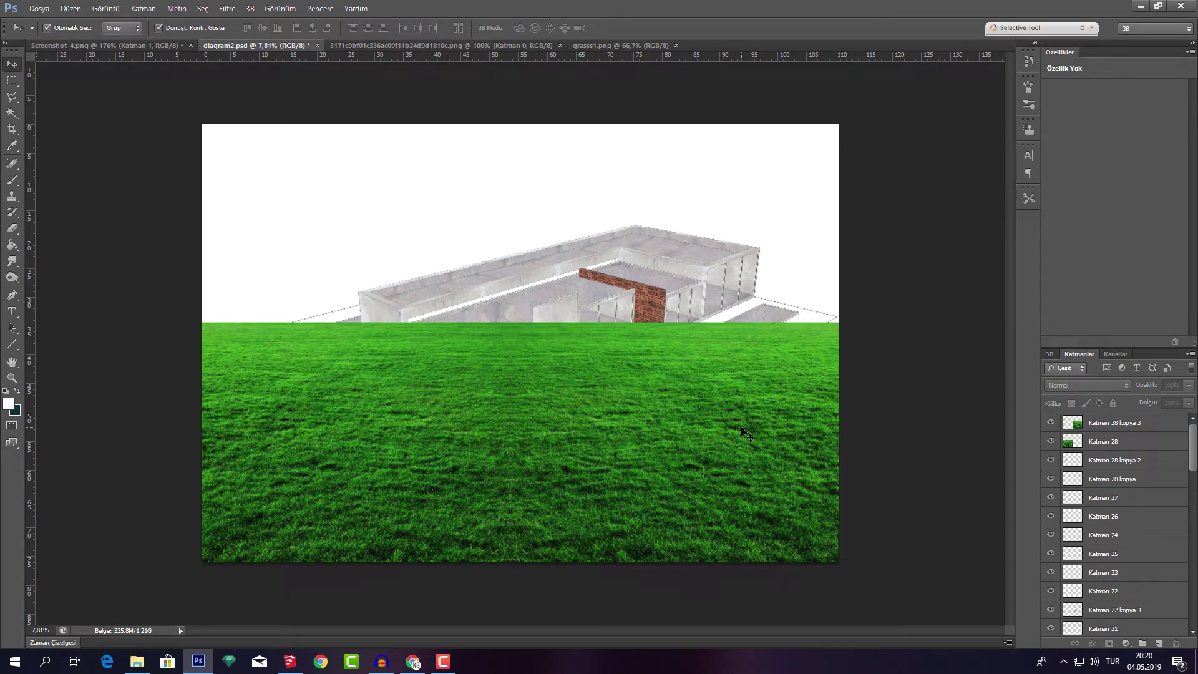
{"action": "left_click", "coordinate": [743, 431]}
{"action": "left_click", "coordinate": [686, 427], "text": "shift"}
{"action": "right_click", "coordinate": [1118, 441]}
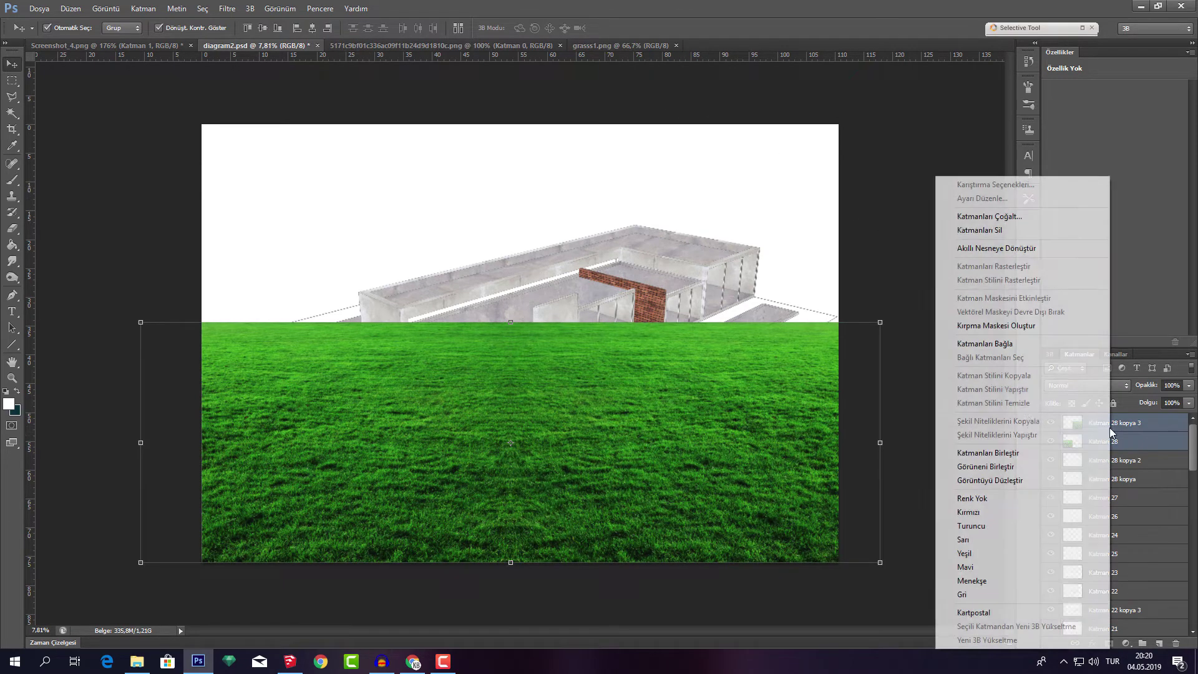
{"action": "left_click", "coordinate": [1043, 449]}
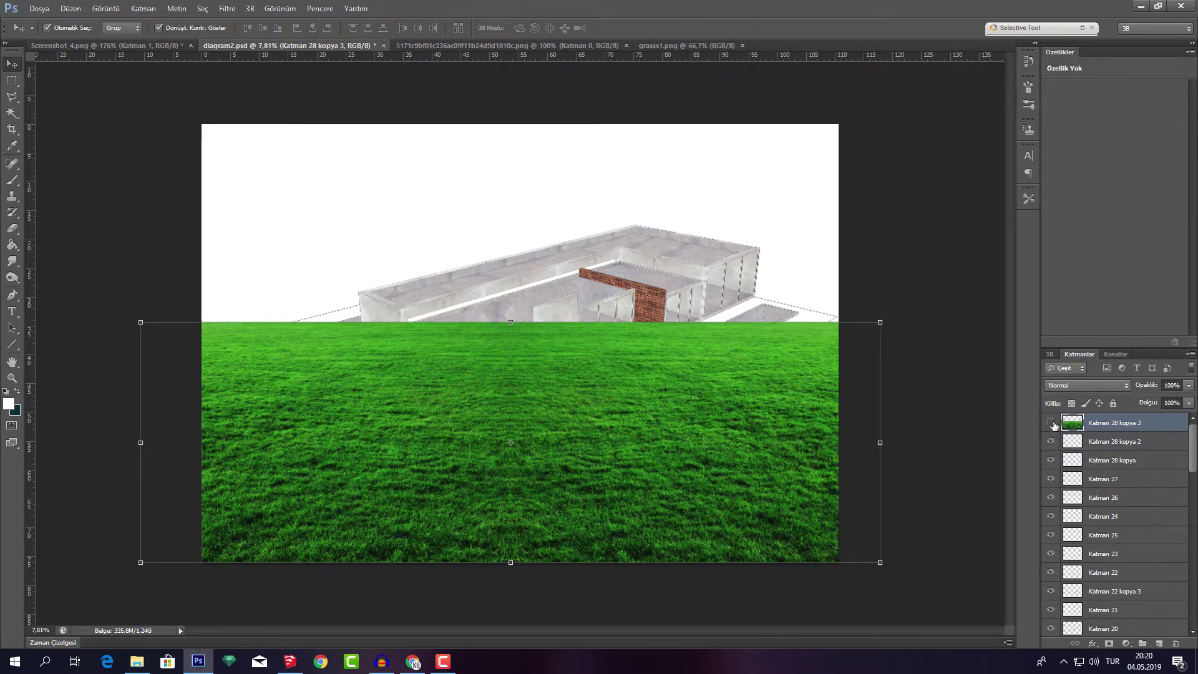
{"action": "left_click", "coordinate": [1052, 424]}
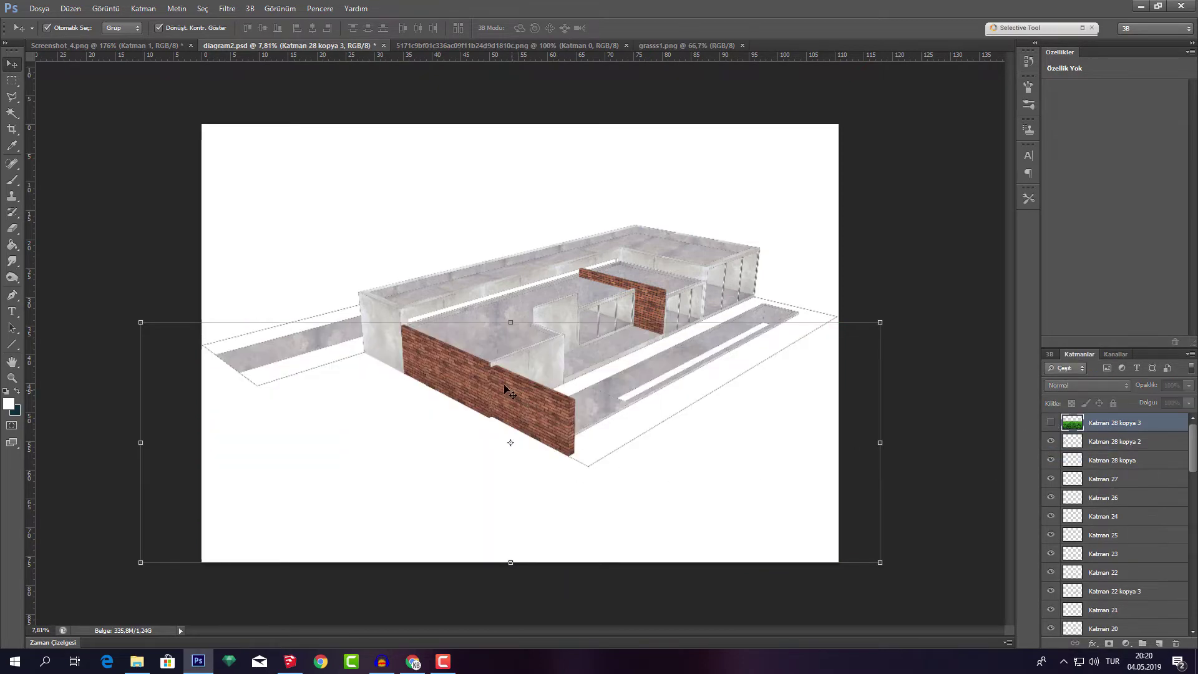
Trace the building site outline with the Polygonal Lasso to form a selection
{"action": "key", "text": "l"}
{"action": "left_click", "coordinate": [363, 352]}
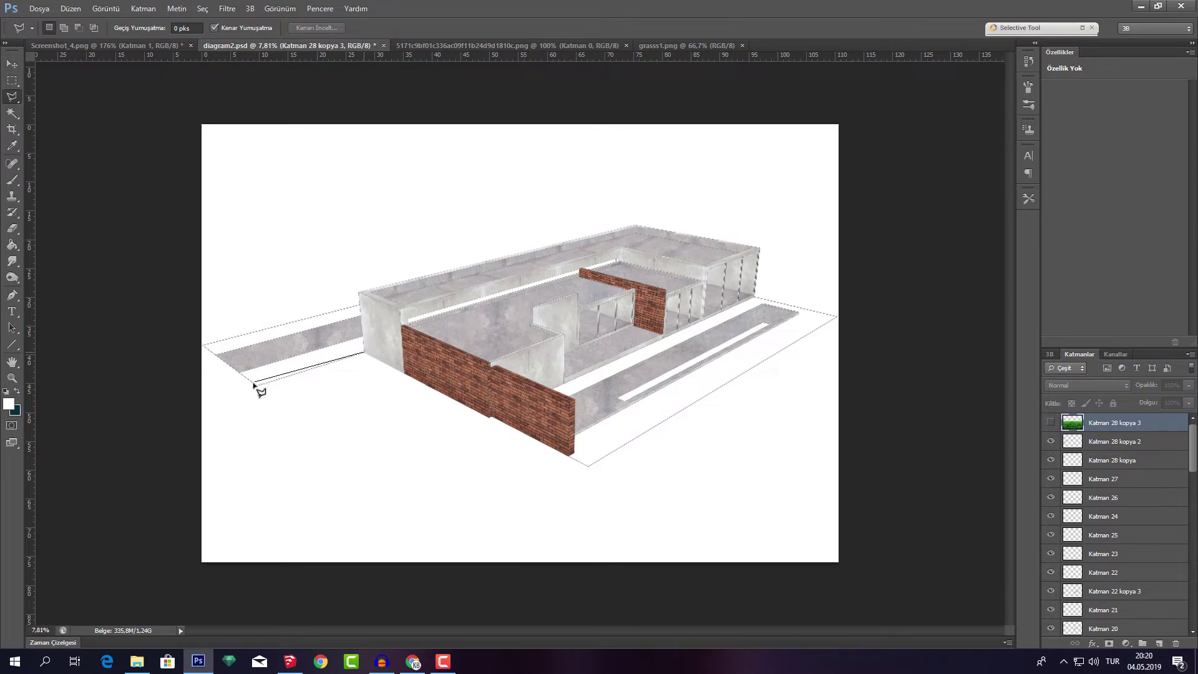
{"action": "left_click", "coordinate": [173, 414]}
{"action": "left_click", "coordinate": [154, 538]}
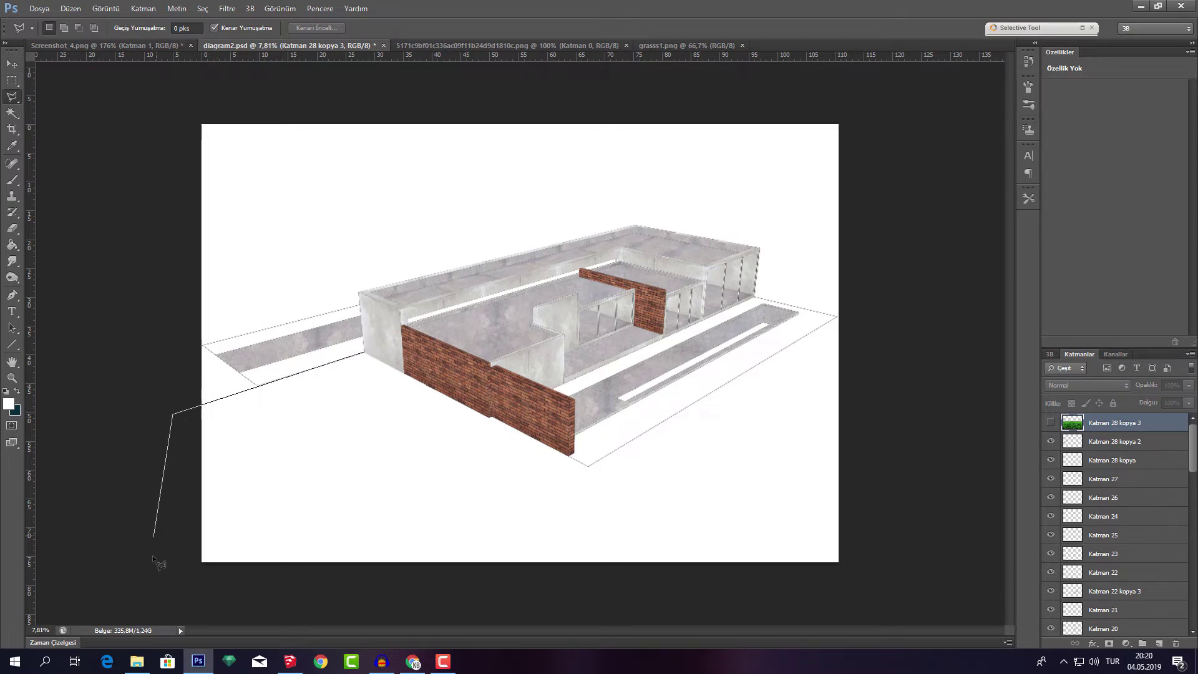
{"action": "left_click", "coordinate": [177, 593]}
{"action": "left_click", "coordinate": [906, 592]}
{"action": "left_click", "coordinate": [959, 430]}
{"action": "left_click", "coordinate": [872, 293]}
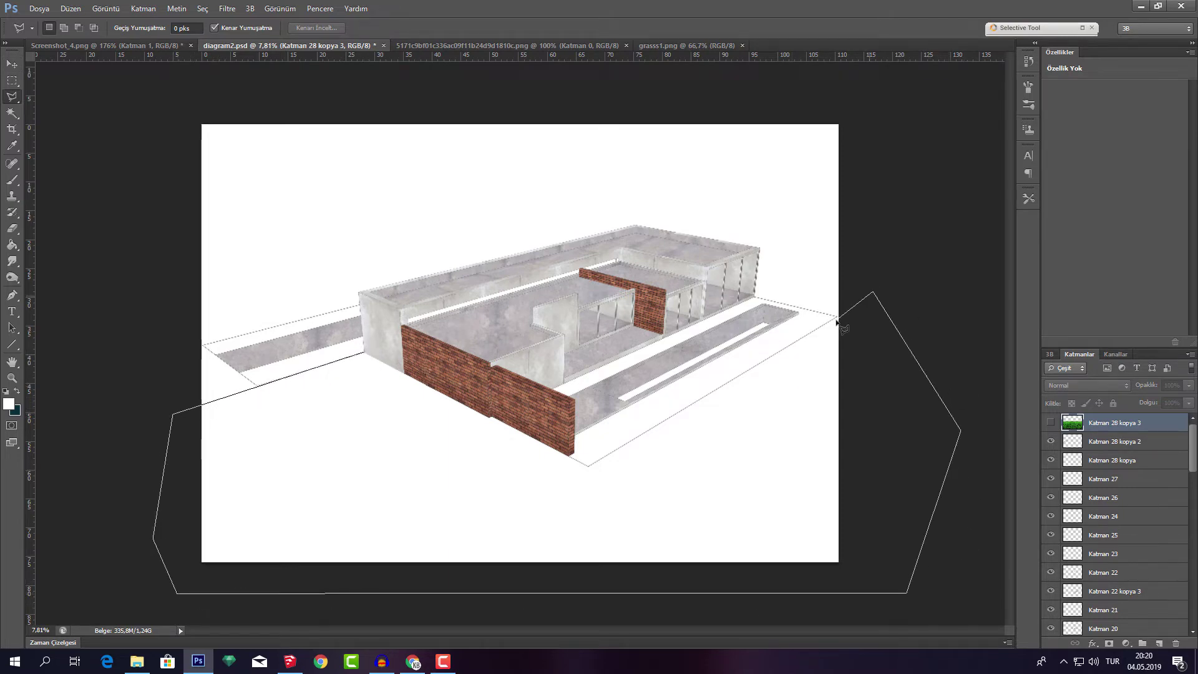
{"action": "double_click", "coordinate": [589, 465]}
Invert the selection and mask the grass layer so grass shows only around the site
{"action": "key", "text": "m"}
{"action": "right_click", "coordinate": [600, 379]}
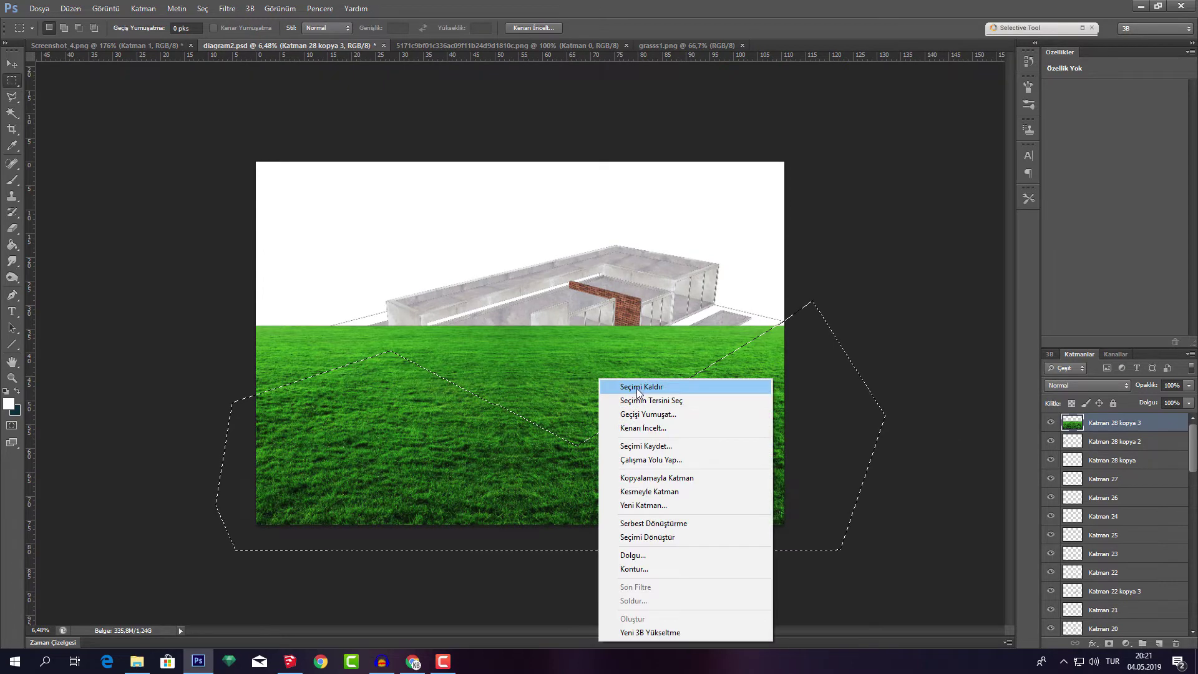
{"action": "left_click", "coordinate": [664, 398]}
{"action": "key", "text": "Delete"}
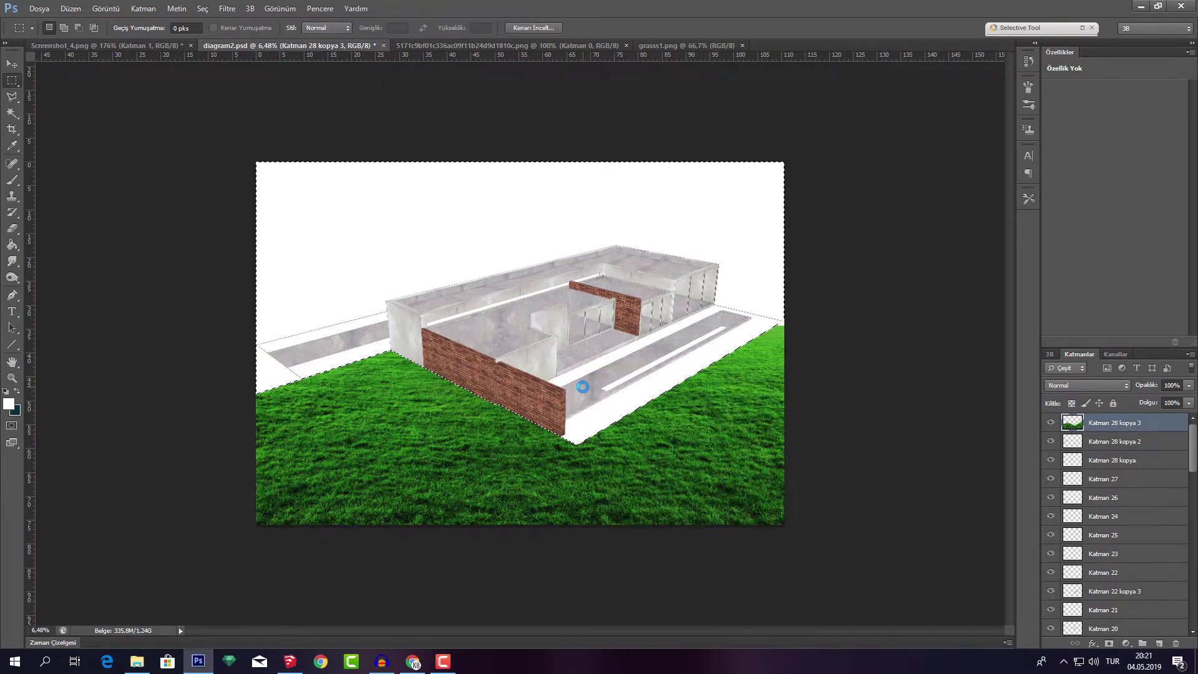
{"action": "key", "text": "ctrl+z"}
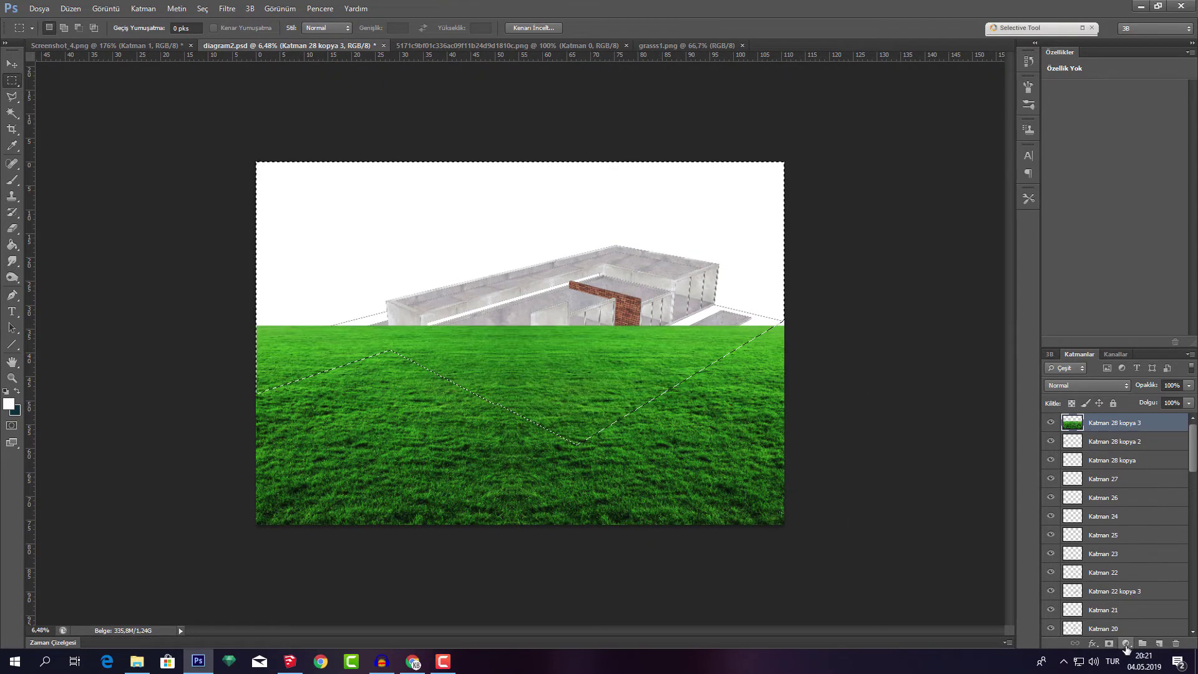
{"action": "left_click", "coordinate": [1109, 643]}
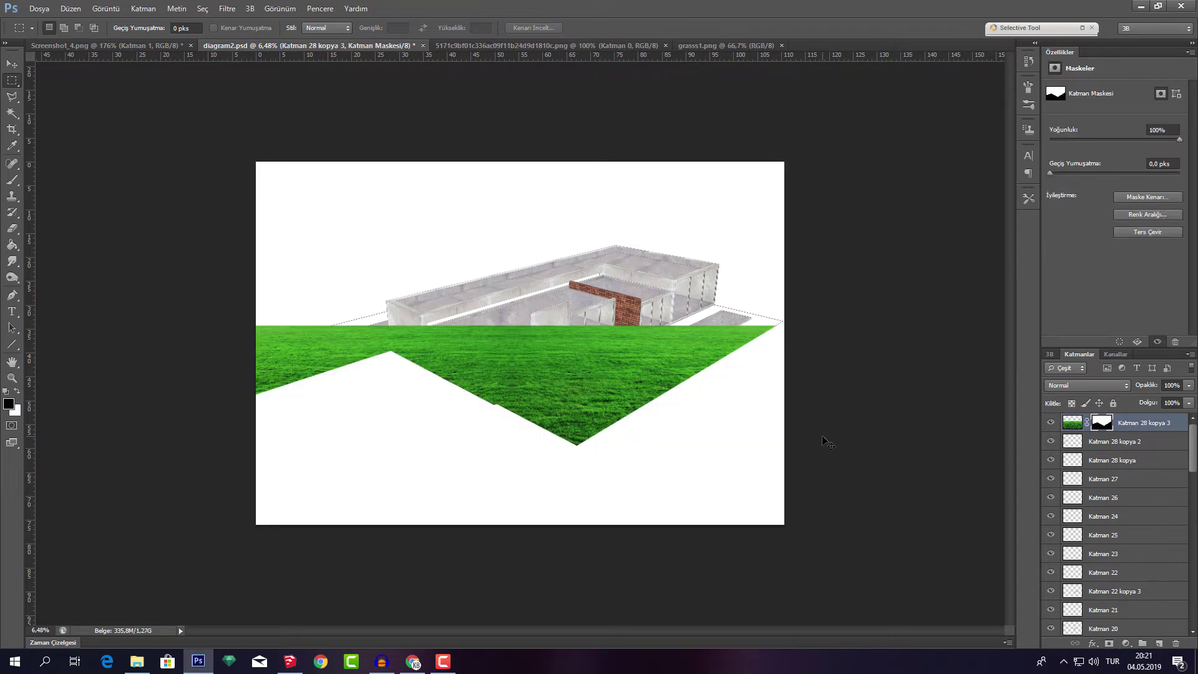
{"action": "key", "text": "ctrl+z"}
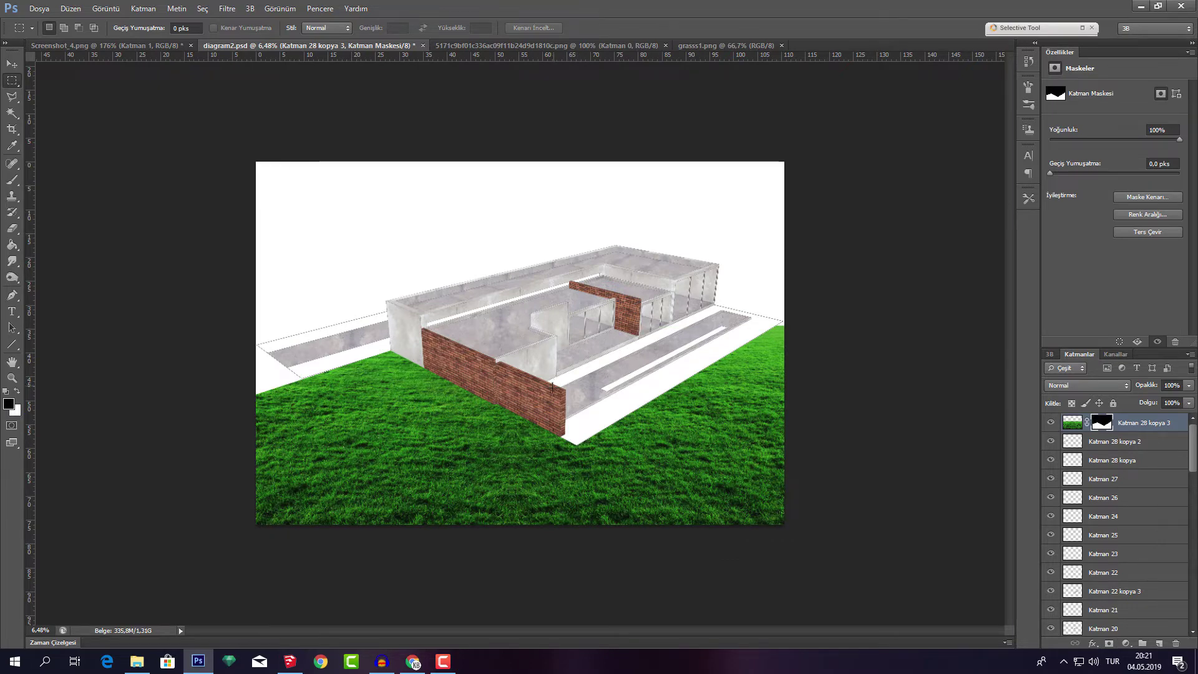
{"action": "key", "text": "v"}
{"action": "left_click", "coordinate": [977, 364]}
Select the grass layer's mask and set the foreground colour to white
{"action": "scroll", "coordinate": [497, 398], "scroll_direction": "up", "scroll_amount": 5, "text": "alt"}
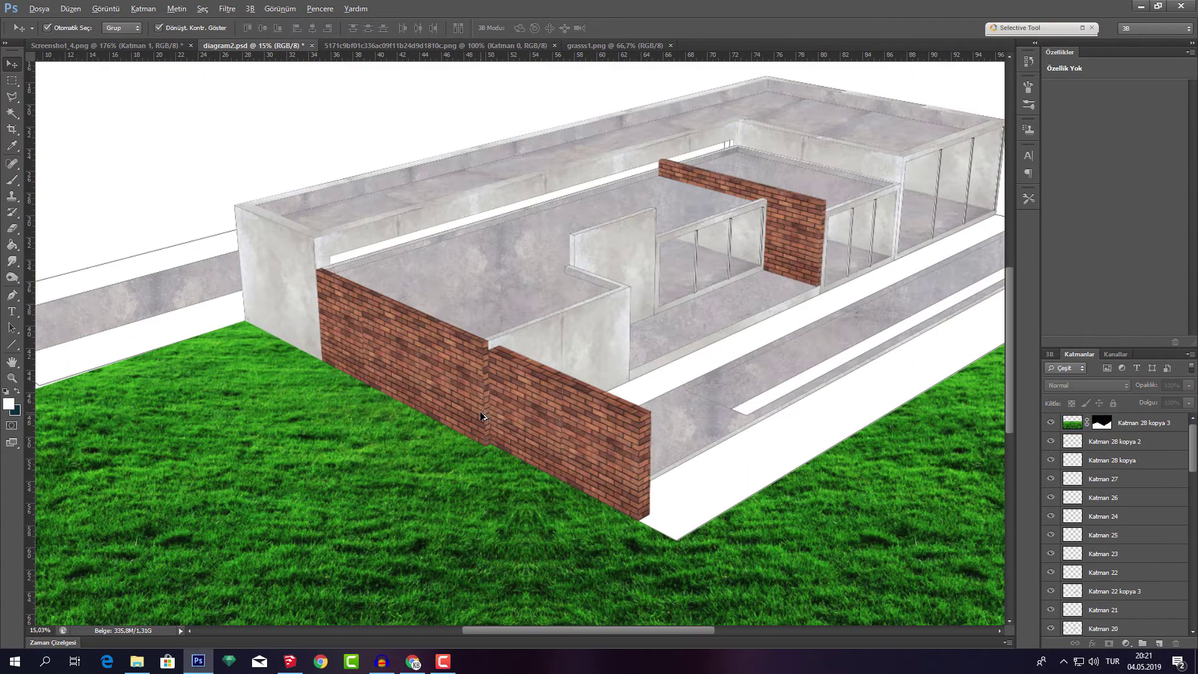
{"action": "scroll", "coordinate": [497, 398], "scroll_direction": "down", "scroll_amount": 2, "text": "alt"}
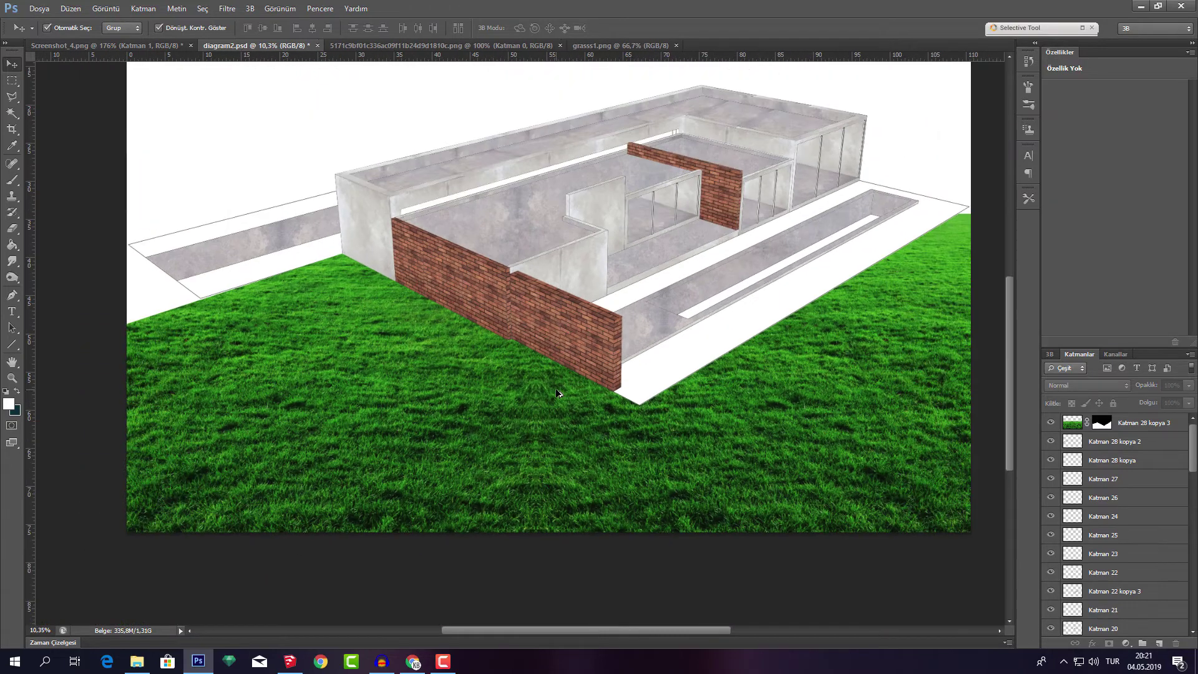
{"action": "left_click", "coordinate": [557, 451]}
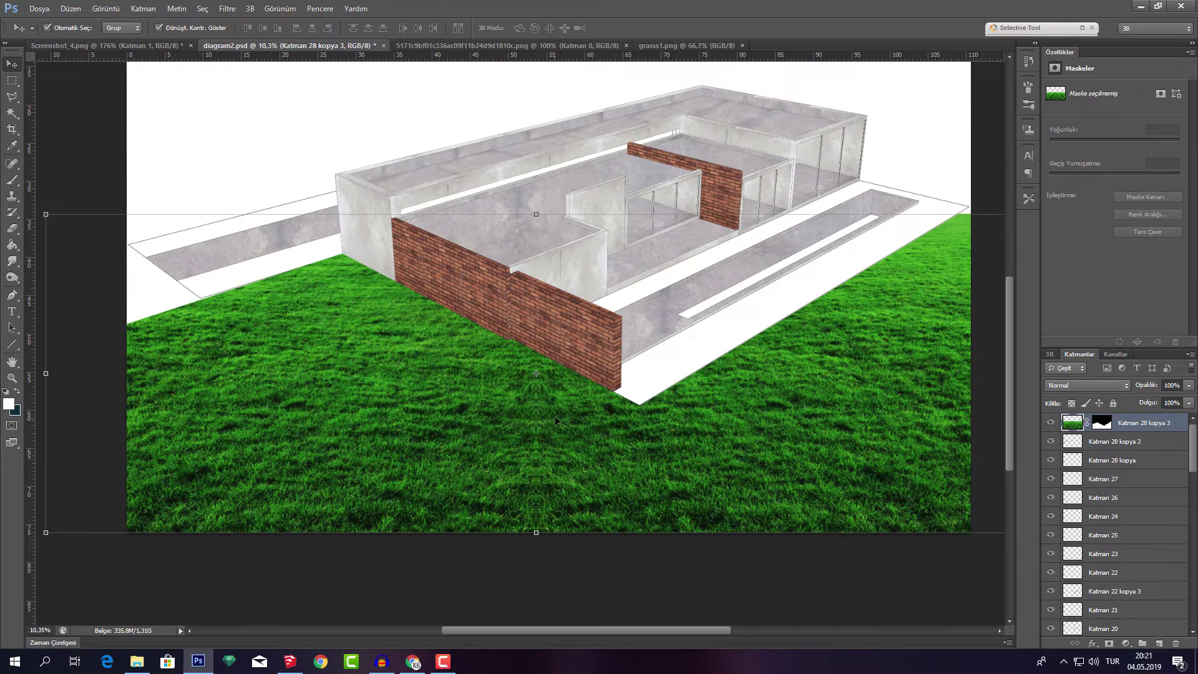
{"action": "scroll", "coordinate": [671, 356], "scroll_direction": "up", "scroll_amount": 2, "text": "alt"}
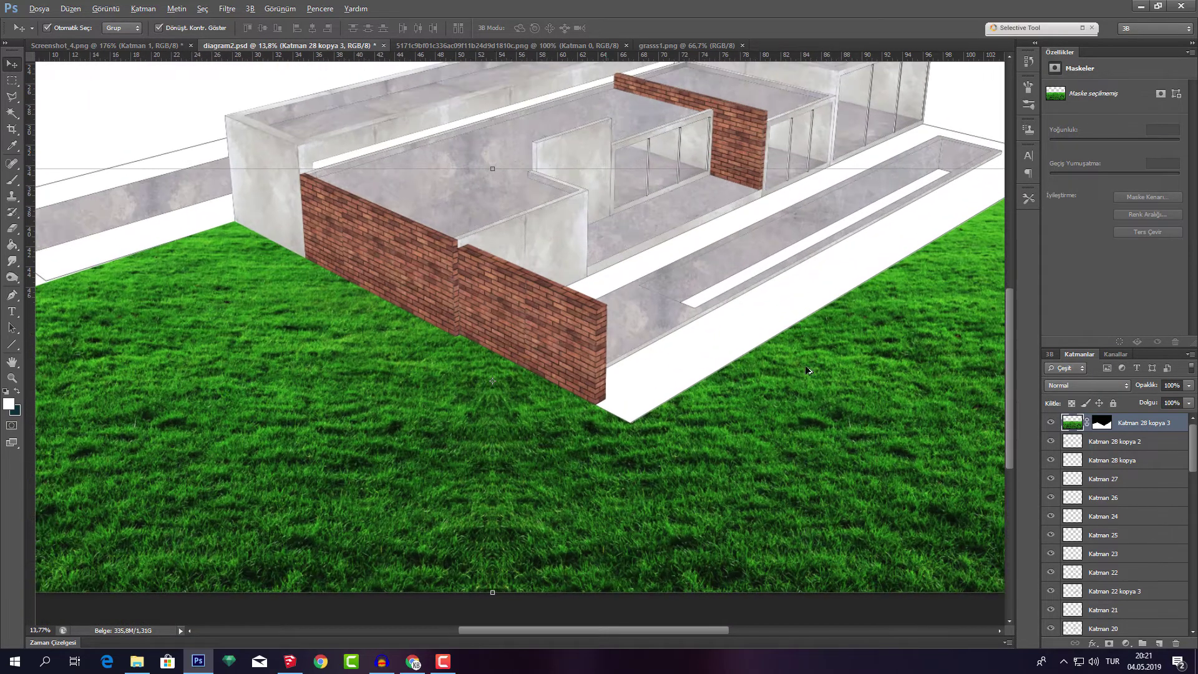
{"action": "left_click", "coordinate": [1101, 425]}
{"action": "left_click", "coordinate": [9, 402]}
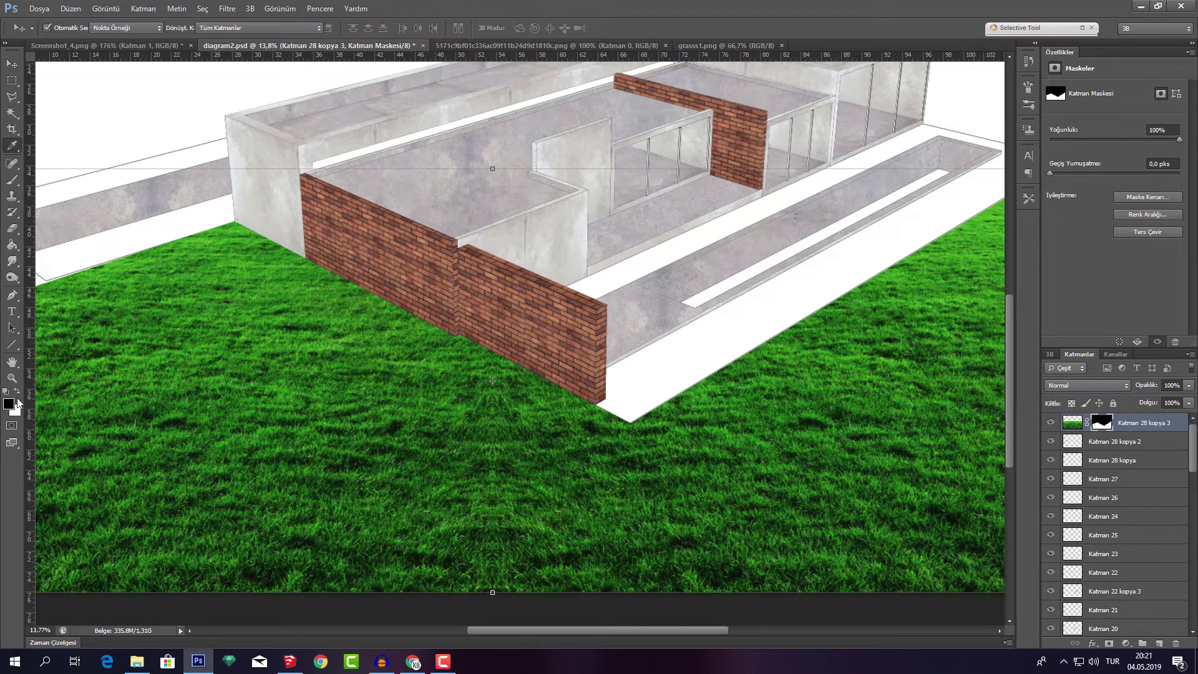
{"action": "left_click", "coordinate": [830, 295]}
{"action": "left_click", "coordinate": [1116, 287]}
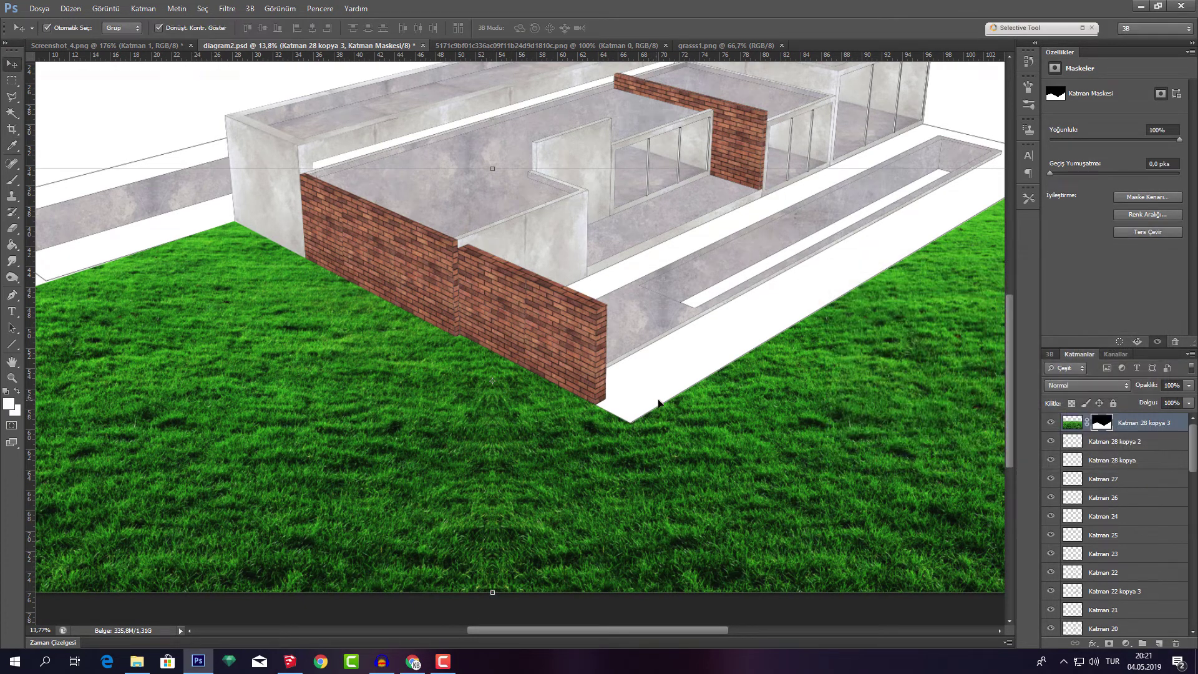
Choose the grass-blade brush 134
{"action": "key", "text": "b"}
{"action": "right_click", "coordinate": [395, 454]}
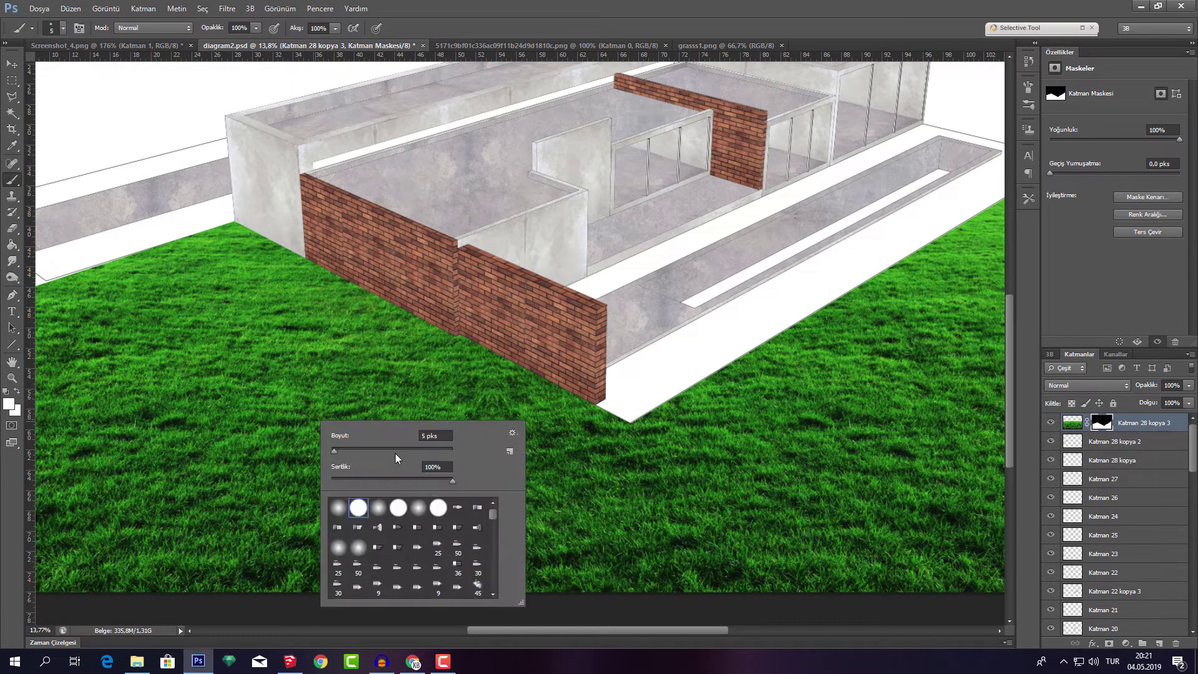
{"action": "left_click_drag", "start_coordinate": [495, 518], "coordinate": [494, 526]}
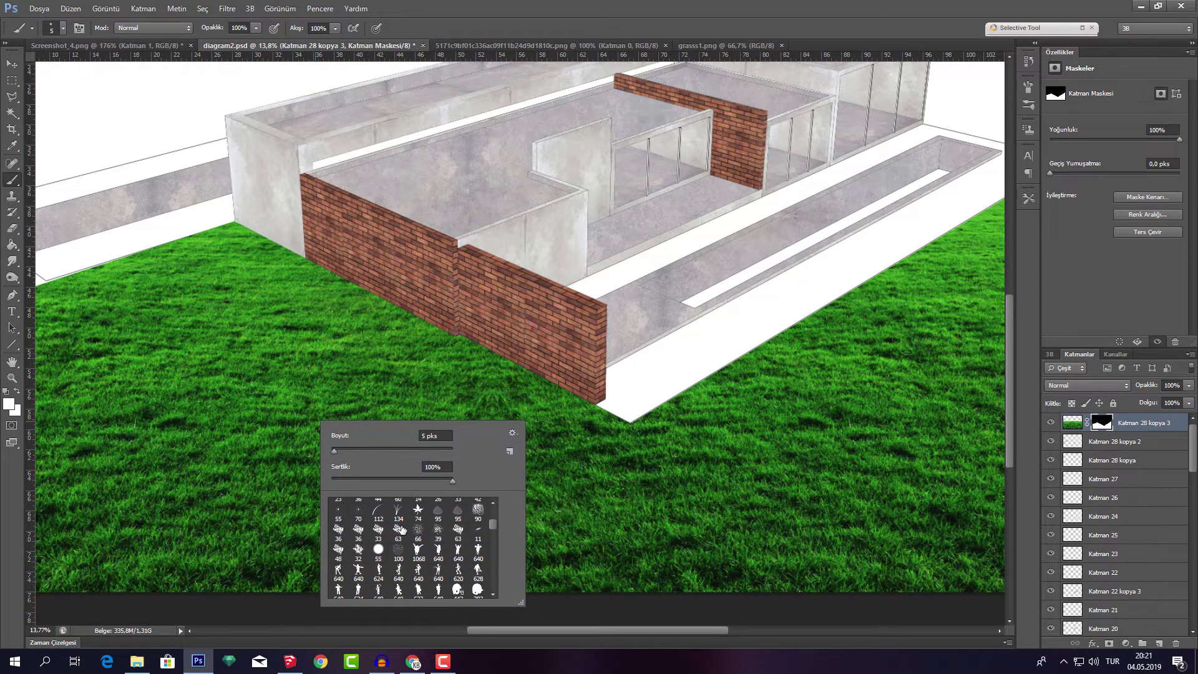
{"action": "left_click", "coordinate": [399, 511]}
{"action": "scroll", "coordinate": [652, 444], "scroll_direction": "up", "scroll_amount": 3}
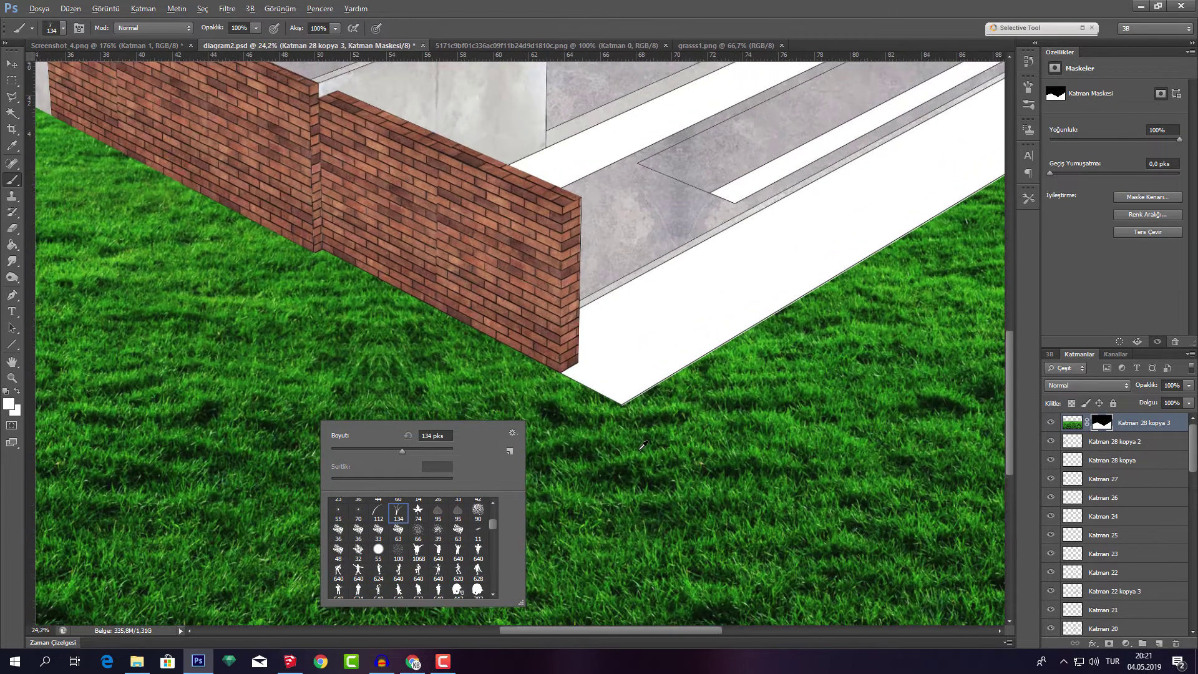
{"action": "key", "text": "Escape"}
Paint grass tufts along the slab's front corner with the brush at 172 px
{"action": "left_click", "coordinate": [629, 401]}
{"action": "scroll", "coordinate": [629, 406], "scroll_direction": "up", "scroll_amount": 2}
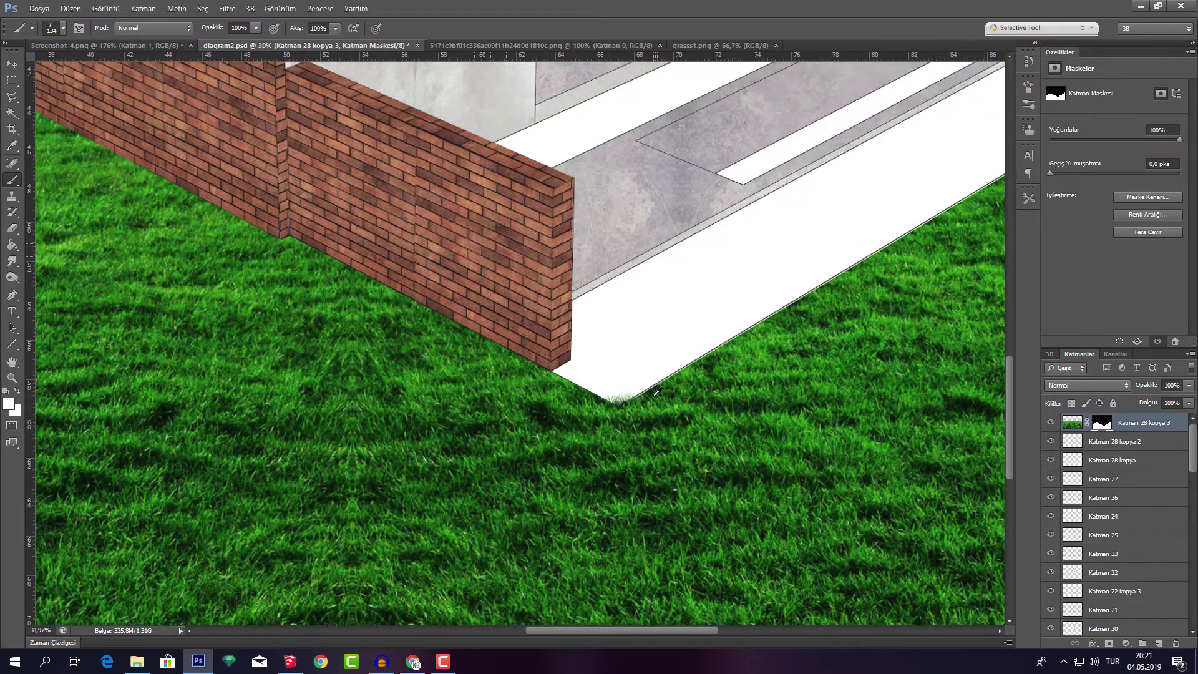
{"action": "scroll", "coordinate": [629, 409], "scroll_direction": "up", "scroll_amount": 1}
{"action": "right_click", "coordinate": [630, 413]}
{"action": "left_click_drag", "start_coordinate": [714, 444], "coordinate": [725, 444]}
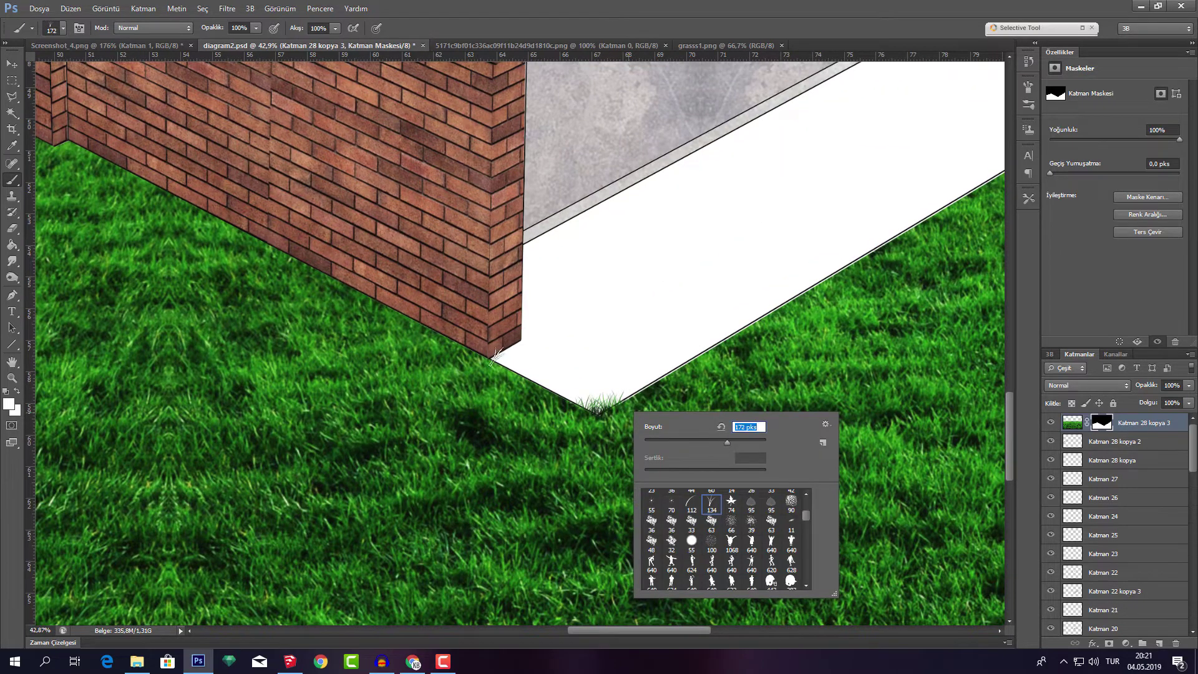
{"action": "mouse_move", "coordinate": [493, 357]}
{"action": "left_mouse_down"}
{"action": "mouse_move", "coordinate": [602, 405]}
{"action": "mouse_move", "coordinate": [646, 394]}
{"action": "mouse_move", "coordinate": [705, 346]}
{"action": "left_mouse_up"}
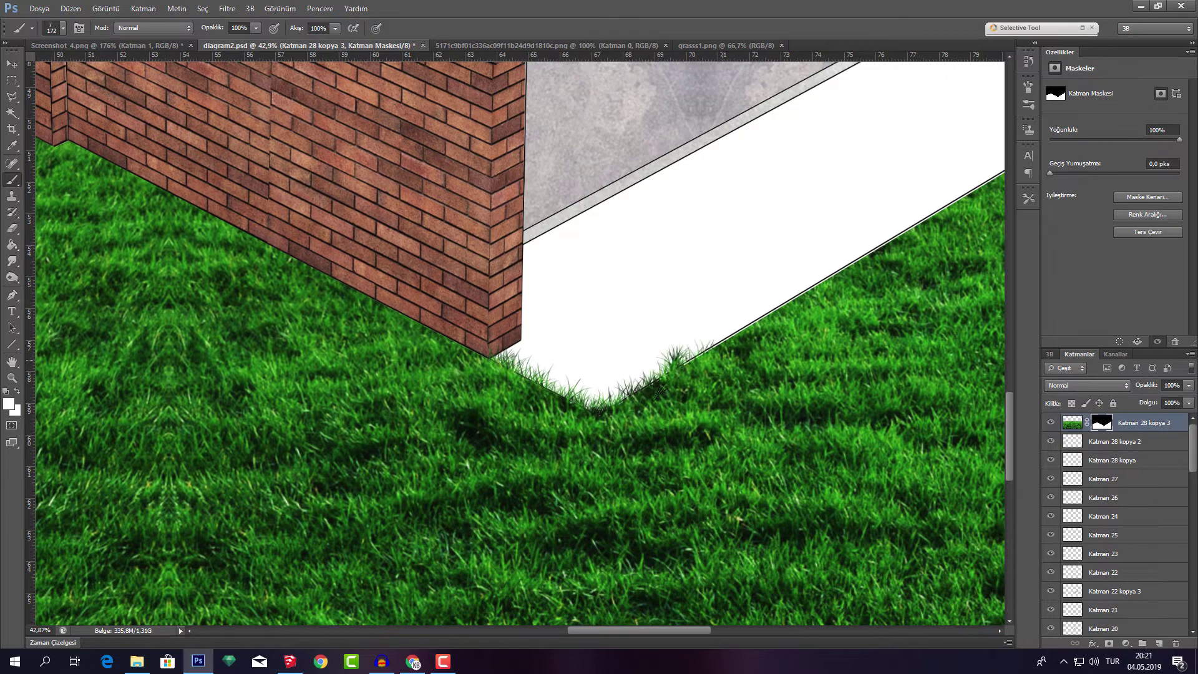
{"action": "left_click_drag", "start_coordinate": [633, 386], "coordinate": [593, 405]}
{"action": "scroll", "coordinate": [611, 399], "scroll_direction": "down", "scroll_amount": 4}
{"action": "scroll", "coordinate": [686, 312], "scroll_direction": "up", "scroll_amount": 3}
{"action": "key", "text": "v"}
{"action": "scroll", "coordinate": [561, 406], "scroll_direction": "down", "scroll_amount": 3}
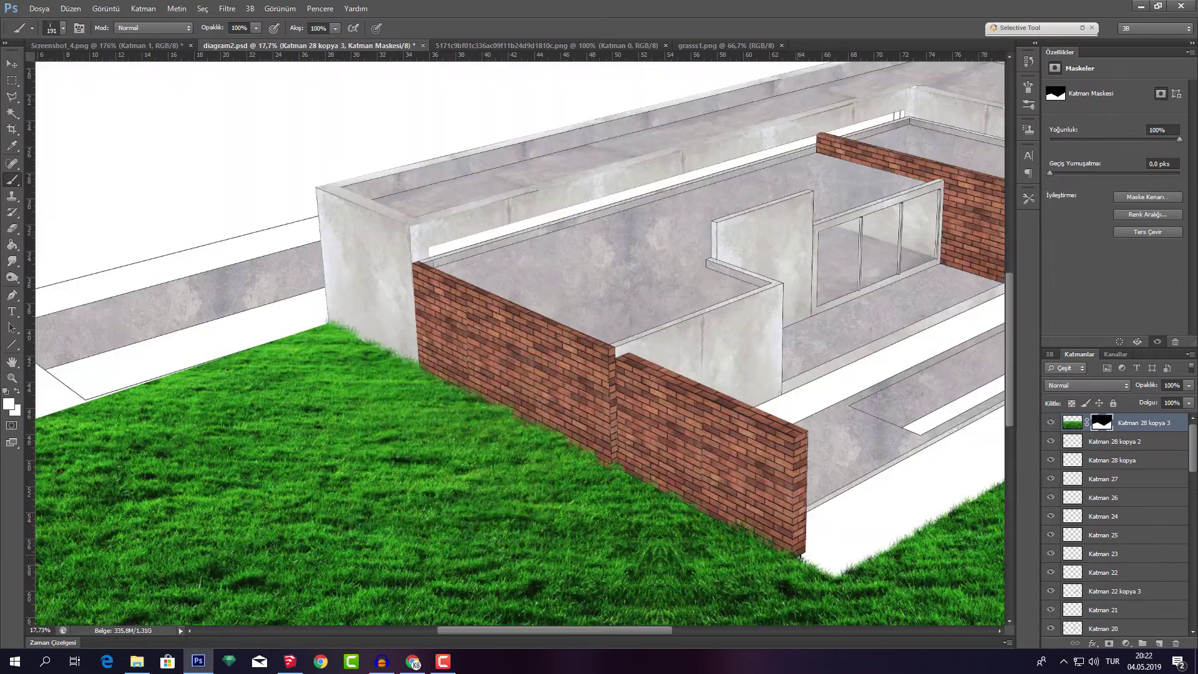
{"action": "scroll", "coordinate": [507, 458], "scroll_direction": "down", "scroll_amount": 2}
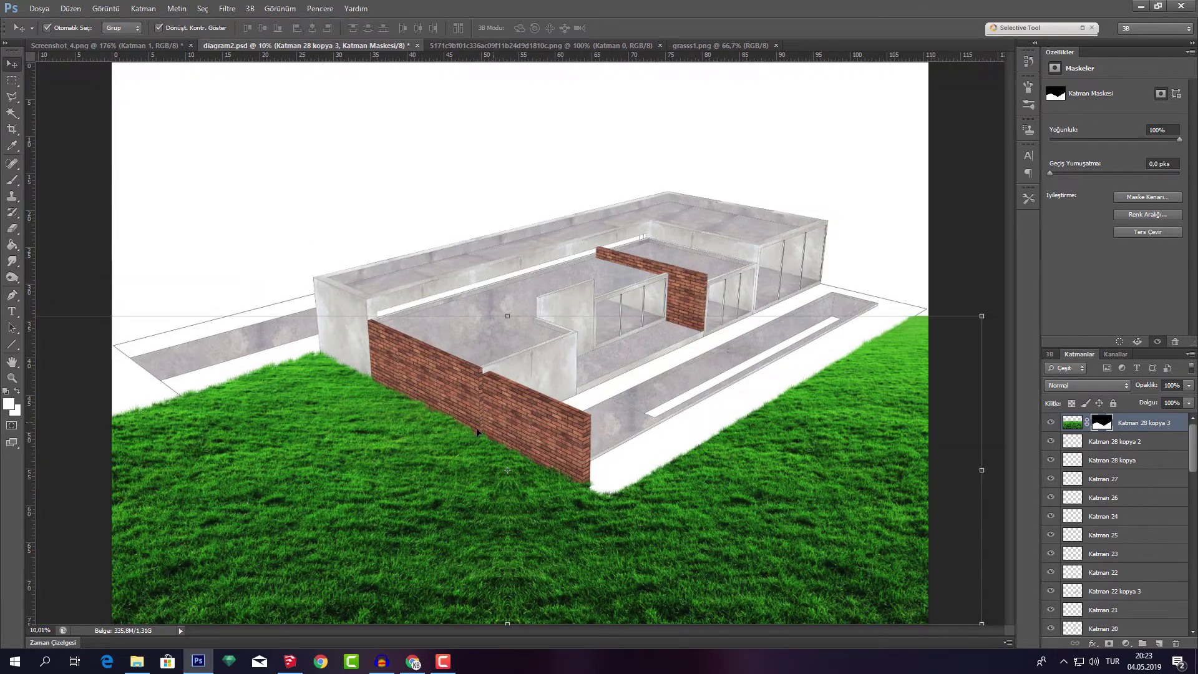
{"action": "key", "text": "l"}
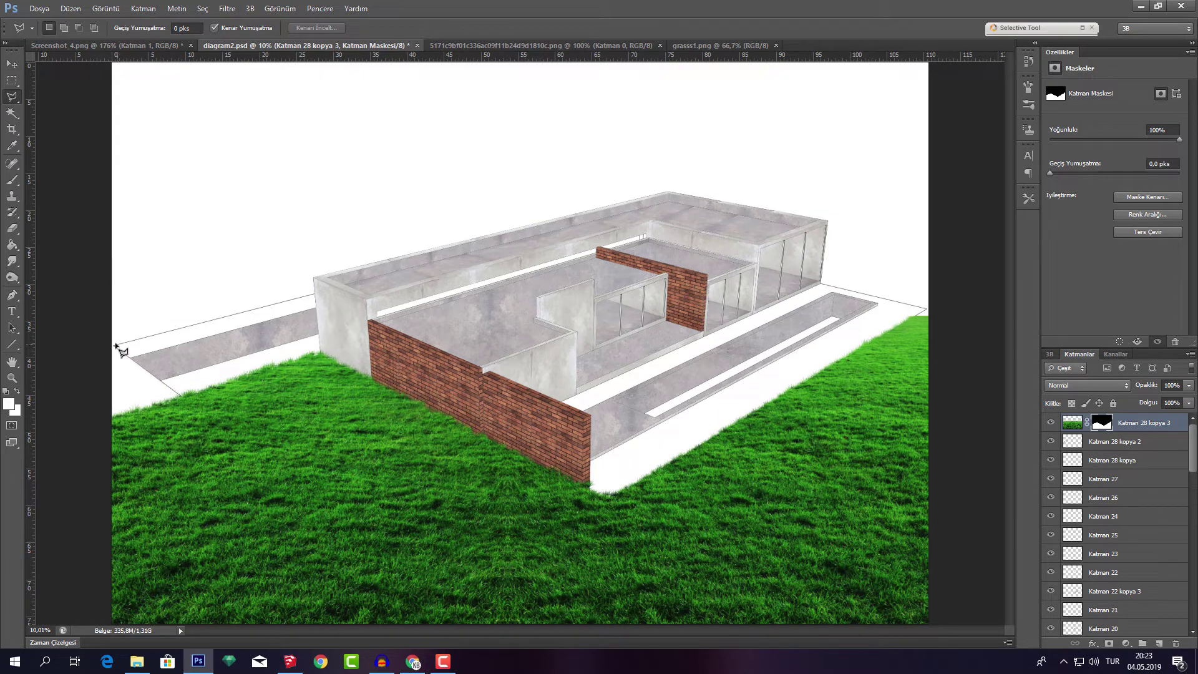
Select the area outside the slab down to the image bottom with the Polygonal Lasso
{"action": "left_click", "coordinate": [113, 344]}
{"action": "left_click", "coordinate": [486, 623]}
{"action": "left_click", "coordinate": [978, 360]}
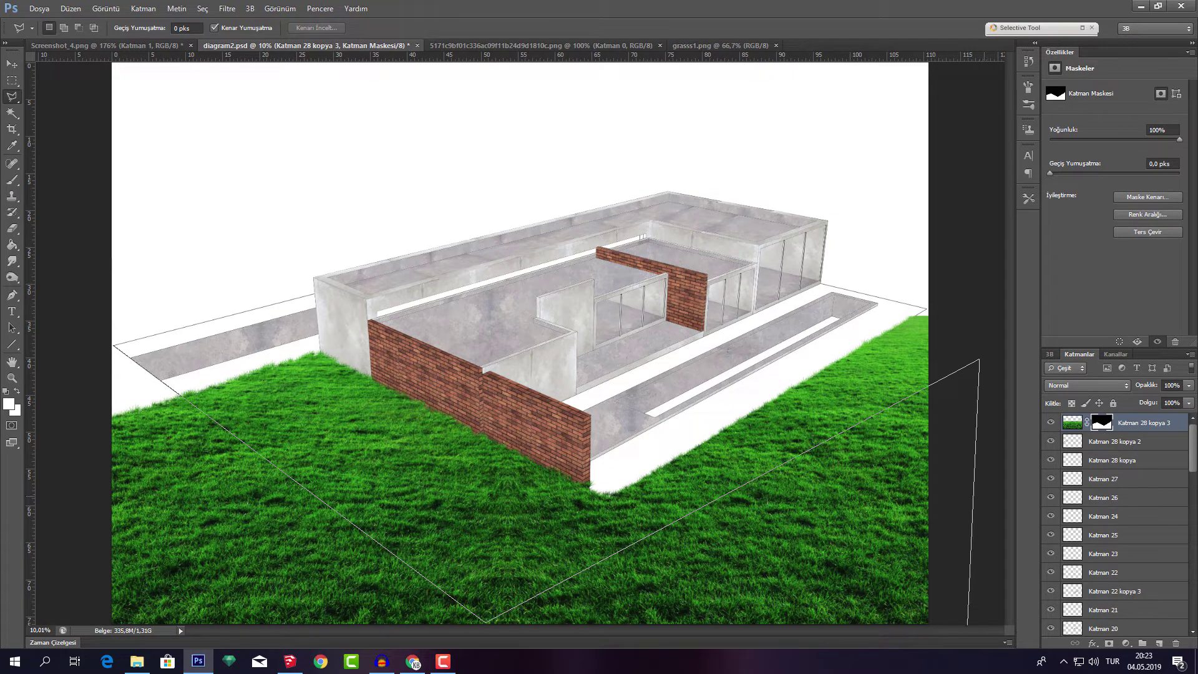
{"action": "left_click", "coordinate": [963, 622]}
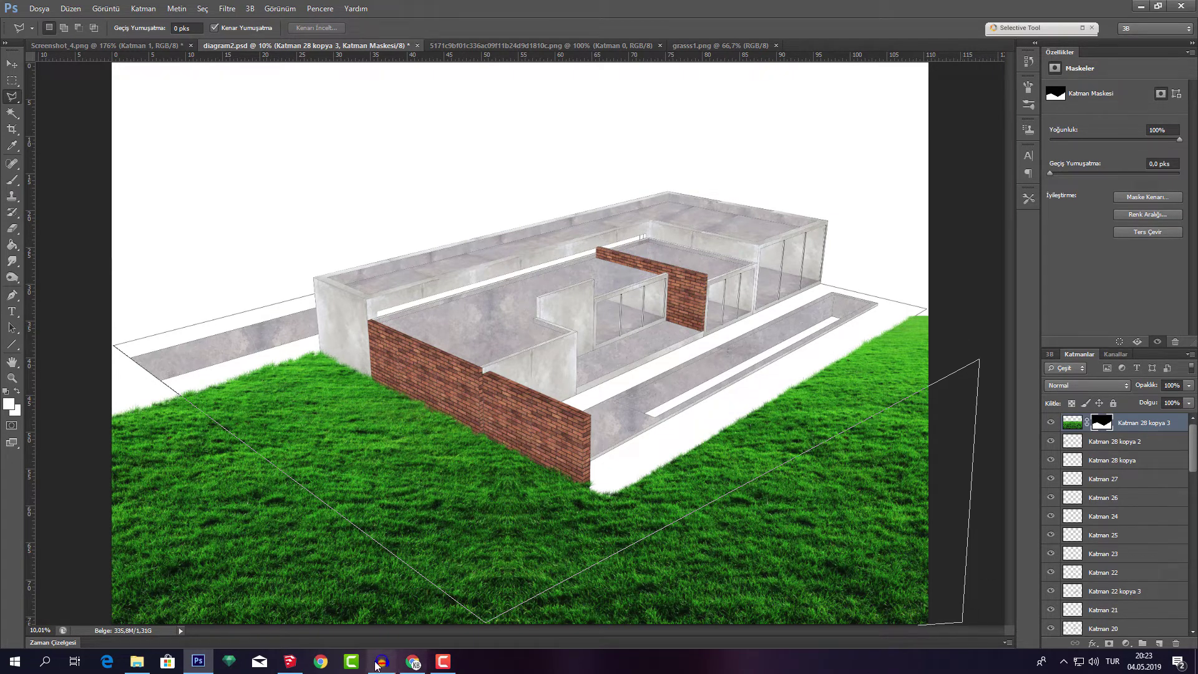
{"action": "left_click", "coordinate": [368, 627]}
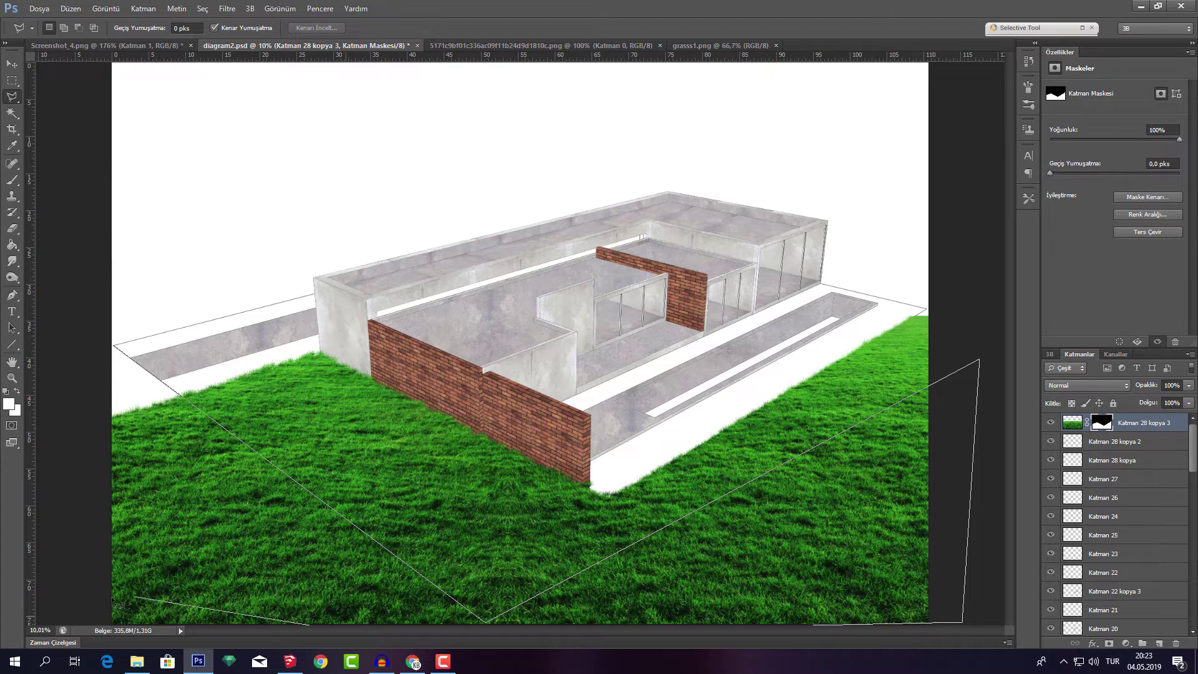
{"action": "left_click", "coordinate": [85, 624]}
{"action": "left_click", "coordinate": [85, 344]}
{"action": "key", "text": "ctrl+minus"}
{"action": "key", "text": "ctrl+minus"}
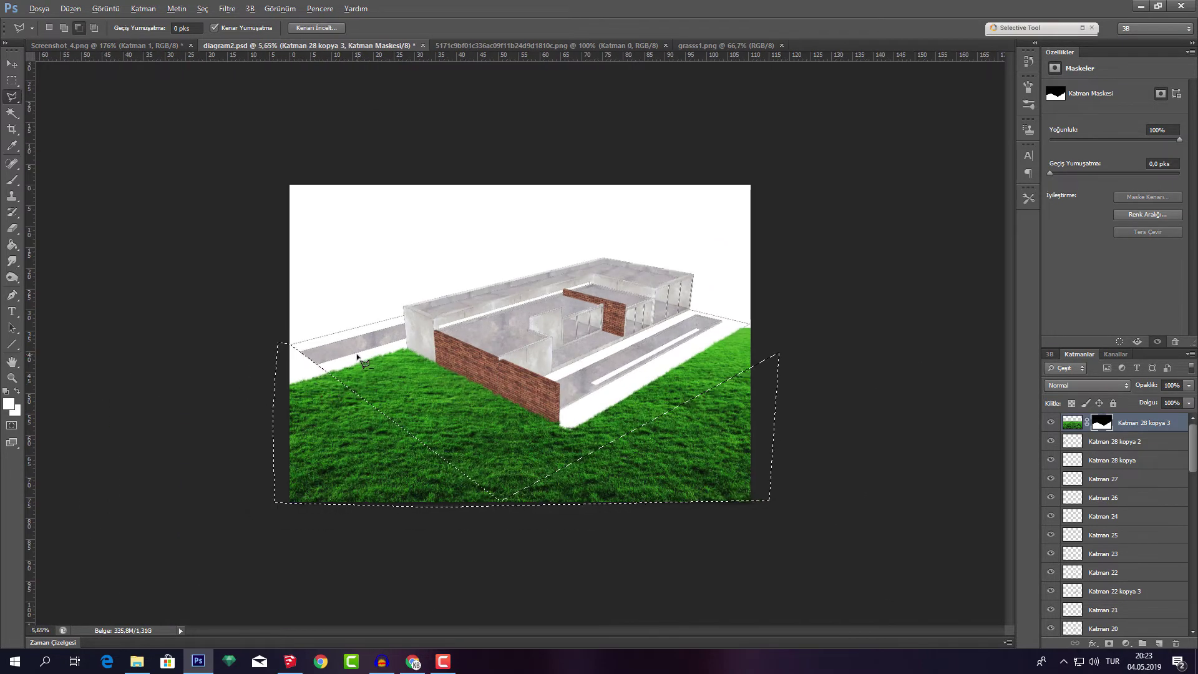
{"action": "key", "text": "alt"}
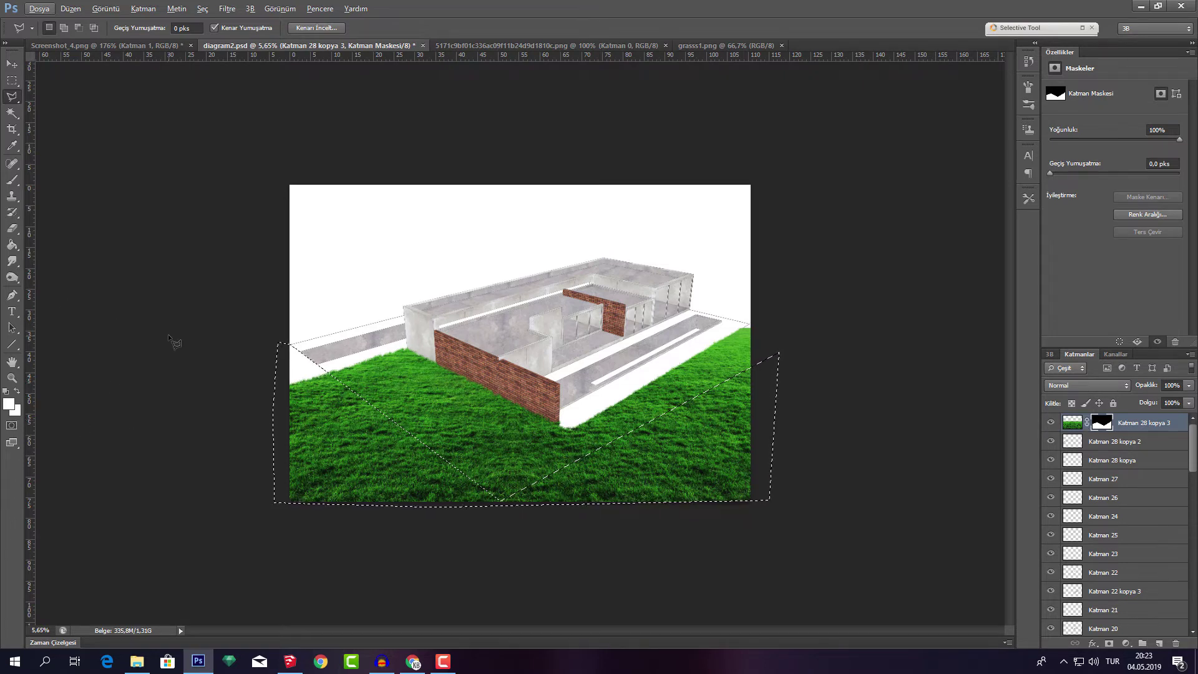
Pick a hard round brush sized 1289 px
{"action": "key", "text": "b"}
{"action": "right_click", "coordinate": [514, 426]}
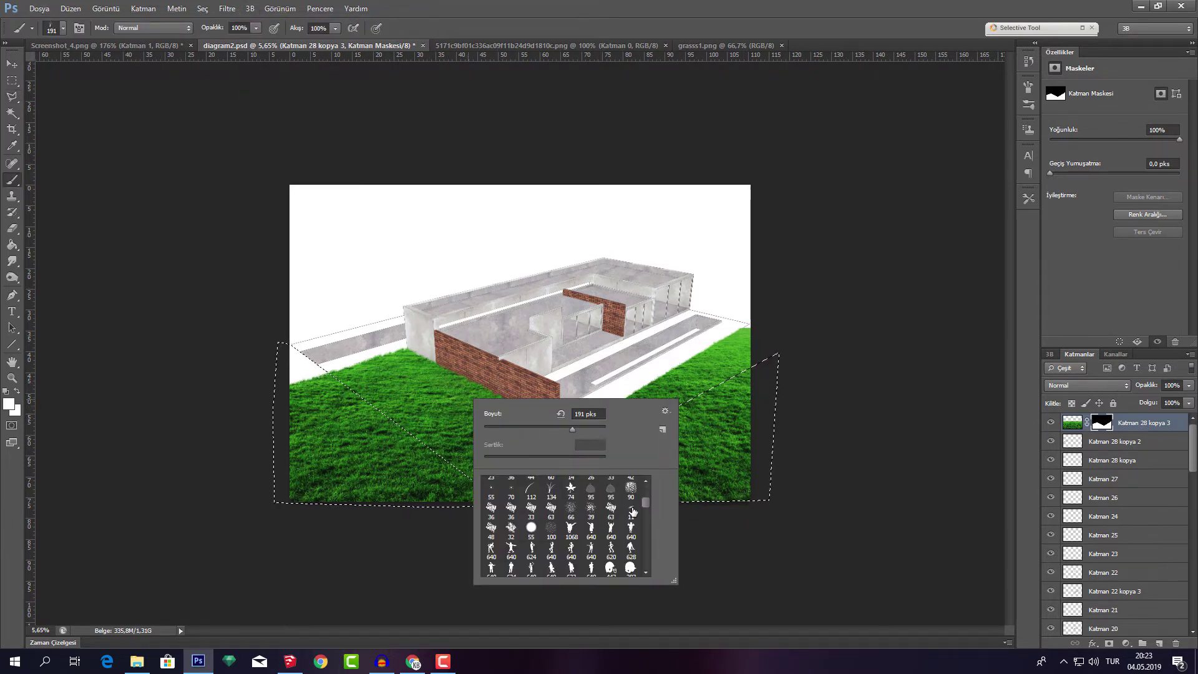
{"action": "scroll", "coordinate": [643, 493], "scroll_direction": "up", "scroll_amount": 3}
{"action": "scroll", "coordinate": [643, 486], "scroll_direction": "up", "scroll_amount": 3}
{"action": "left_click", "coordinate": [512, 486]}
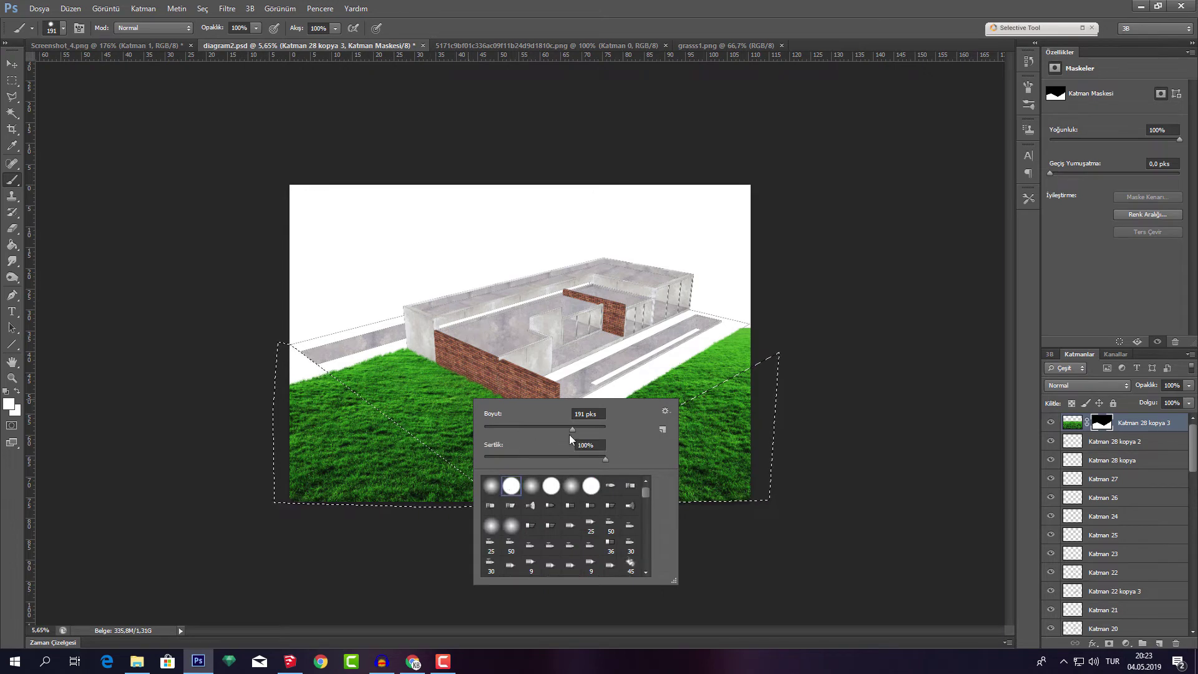
{"action": "left_click_drag", "start_coordinate": [570, 439], "coordinate": [589, 431]}
{"action": "key", "text": "Return"}
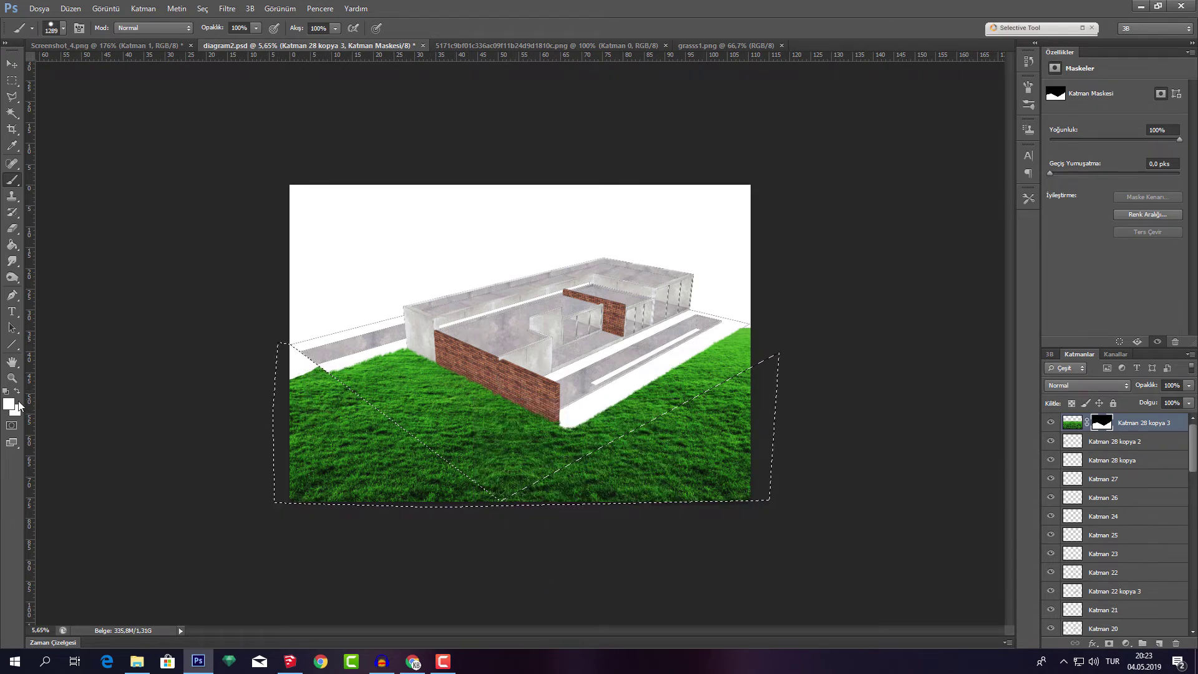
Paint black on the mask to hide grass in both lower corners, then deselect
{"action": "left_click", "coordinate": [8, 404]}
{"action": "left_click", "coordinate": [828, 452]}
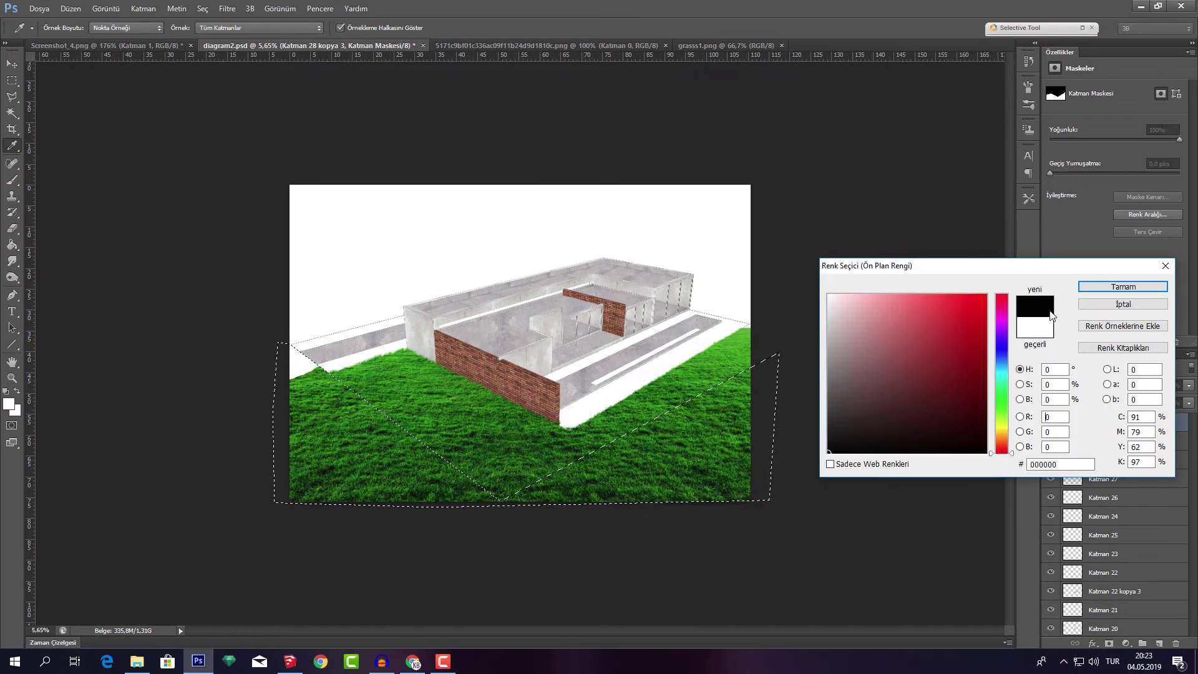
{"action": "left_click", "coordinate": [1085, 291]}
{"action": "left_click_drag", "start_coordinate": [272, 380], "coordinate": [239, 468]}
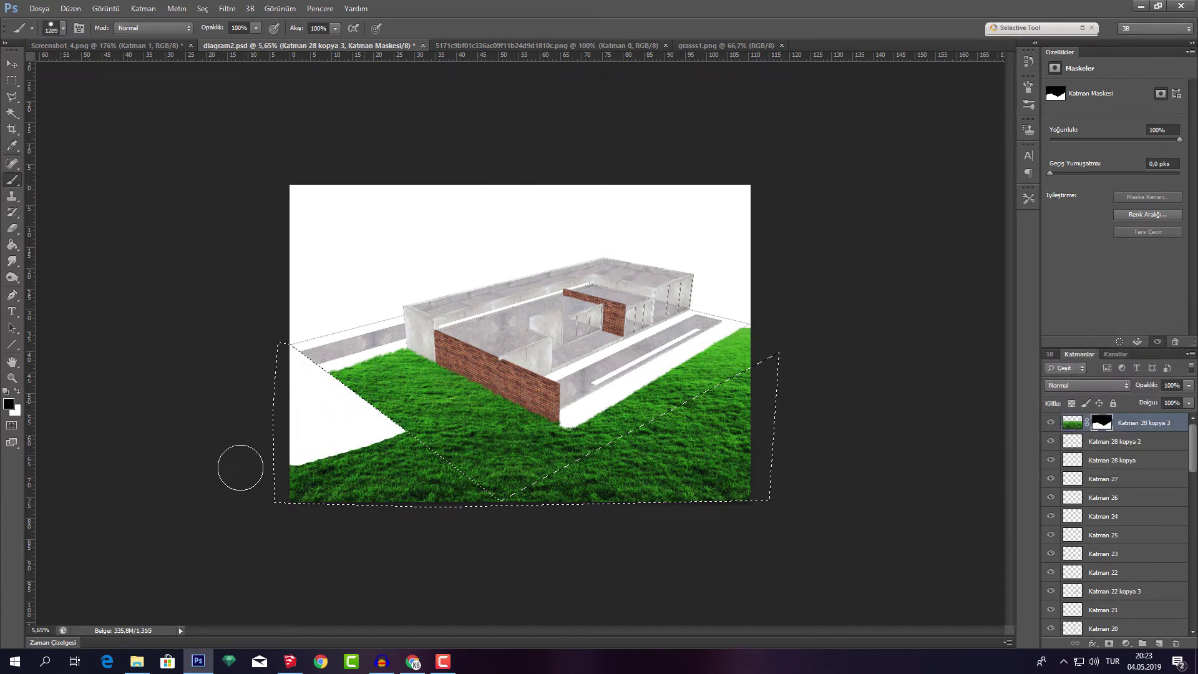
{"action": "mouse_move", "coordinate": [533, 438]}
{"action": "left_mouse_down"}
{"action": "mouse_move", "coordinate": [708, 460]}
{"action": "mouse_move", "coordinate": [682, 423]}
{"action": "mouse_move", "coordinate": [739, 465]}
{"action": "mouse_move", "coordinate": [725, 406]}
{"action": "left_mouse_up"}
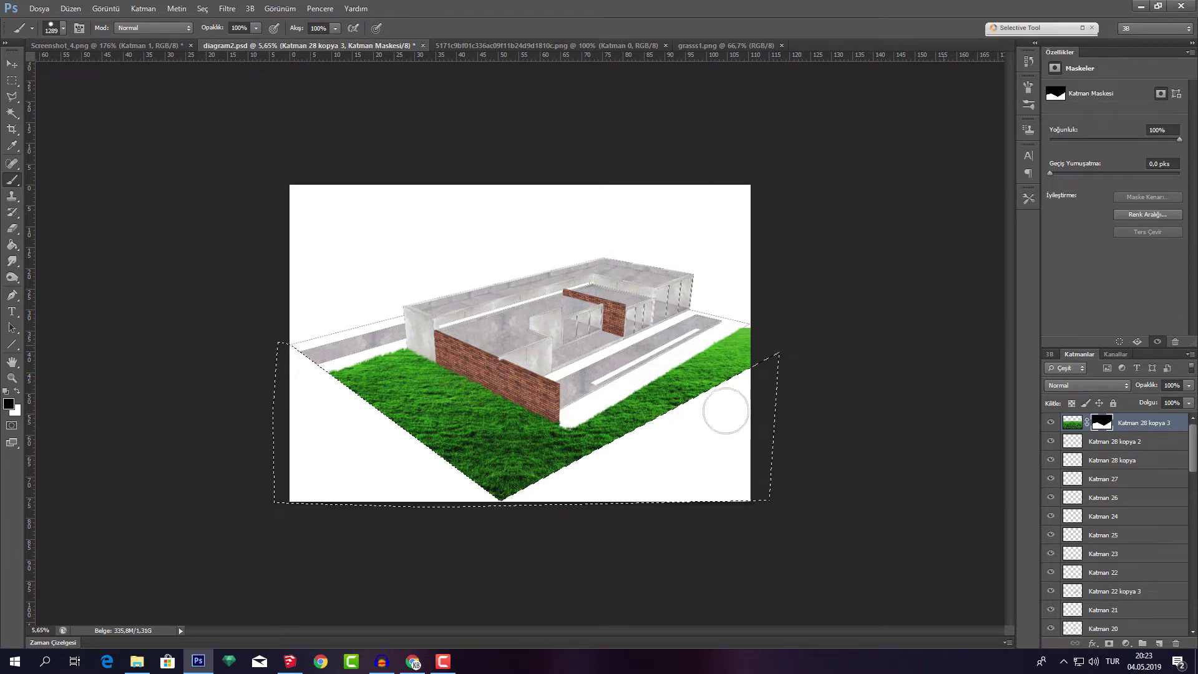
{"action": "key", "text": "l"}
{"action": "right_click", "coordinate": [608, 411]}
{"action": "left_click", "coordinate": [673, 148]}
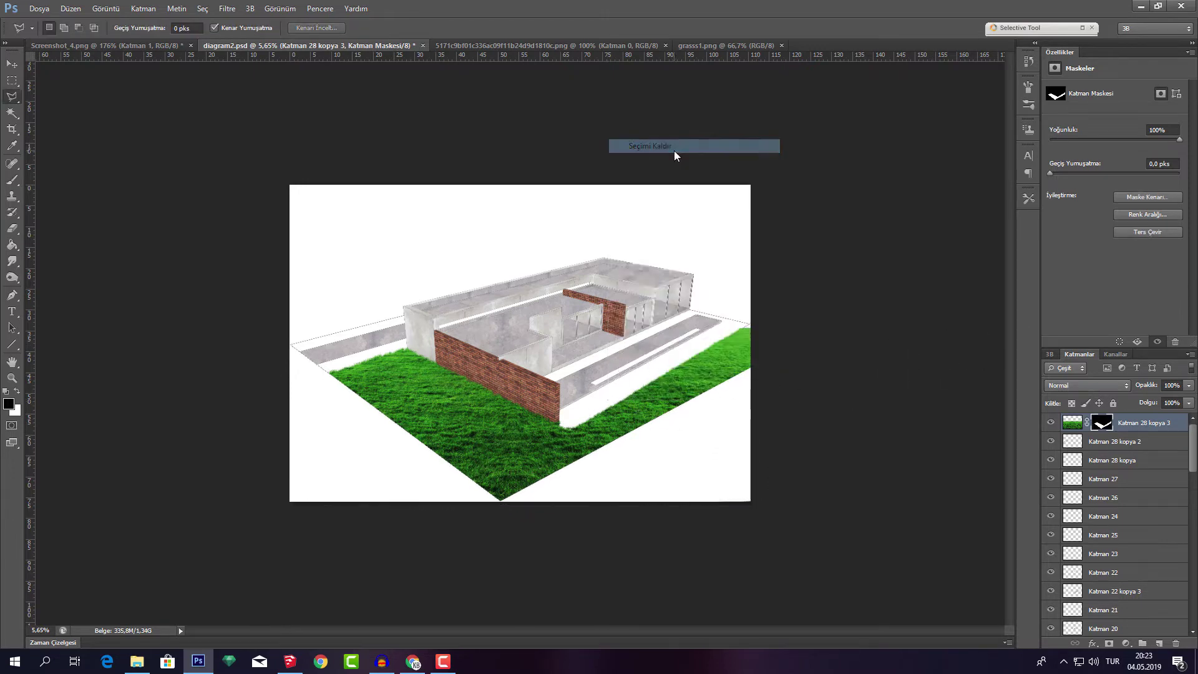
Select the grass layer Katman 28 kopya 3 in the Layers panel
{"action": "key", "text": "v"}
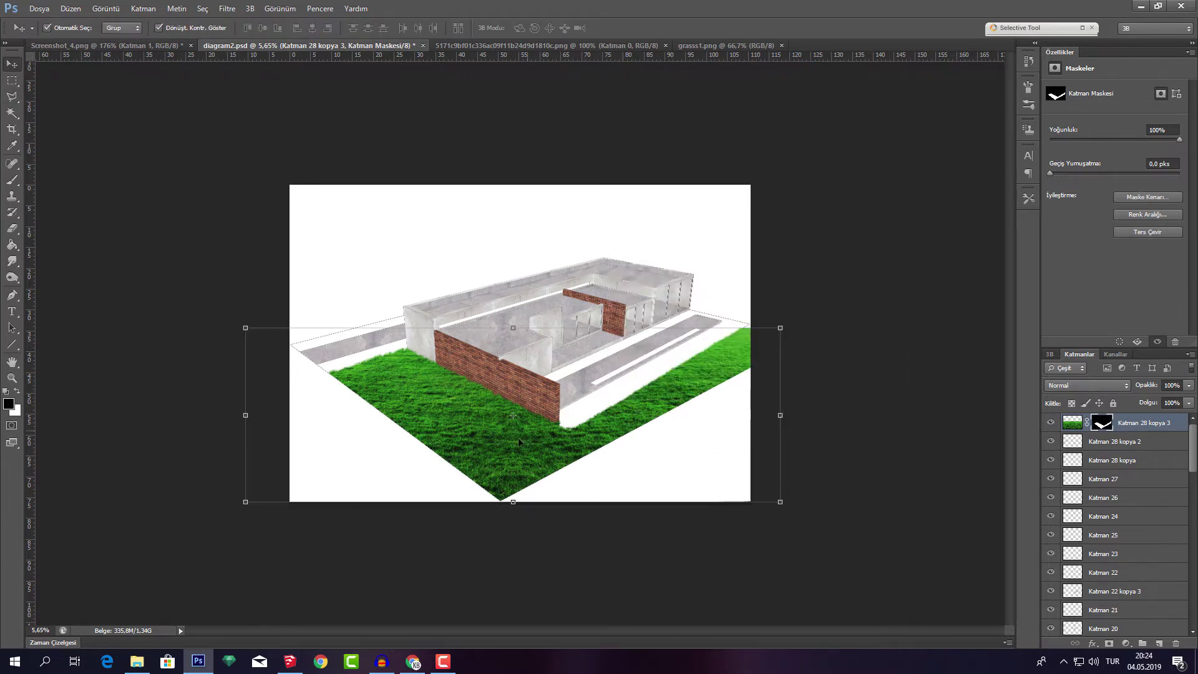
{"action": "left_click", "coordinate": [834, 376]}
{"action": "scroll", "coordinate": [612, 438], "scroll_direction": "up", "scroll_amount": 3}
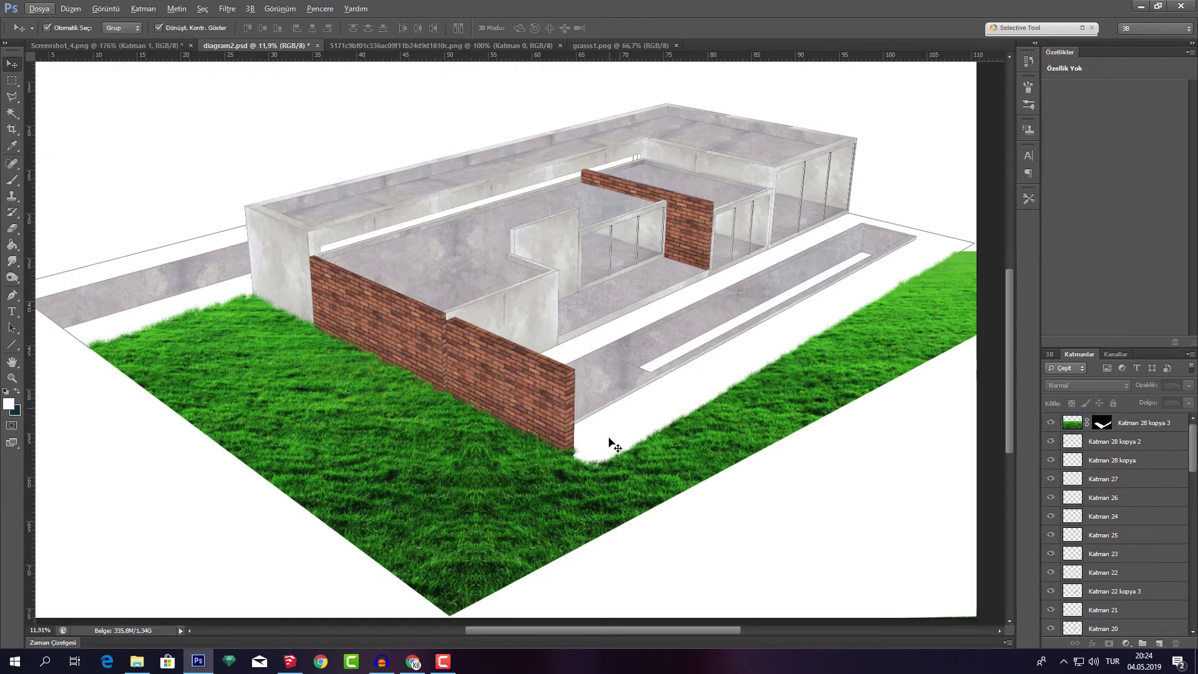
{"action": "scroll", "coordinate": [577, 440], "scroll_direction": "up", "scroll_amount": 2}
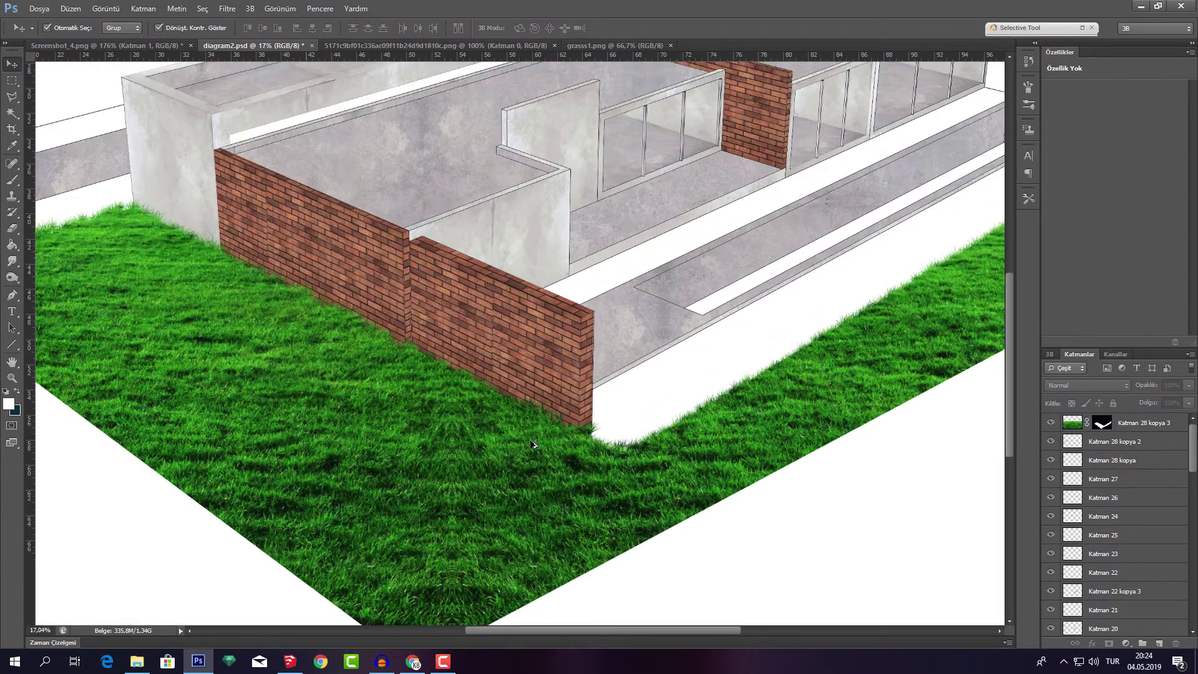
{"action": "scroll", "coordinate": [561, 440], "scroll_direction": "up", "scroll_amount": 1}
{"action": "scroll", "coordinate": [526, 439], "scroll_direction": "down", "scroll_amount": 1}
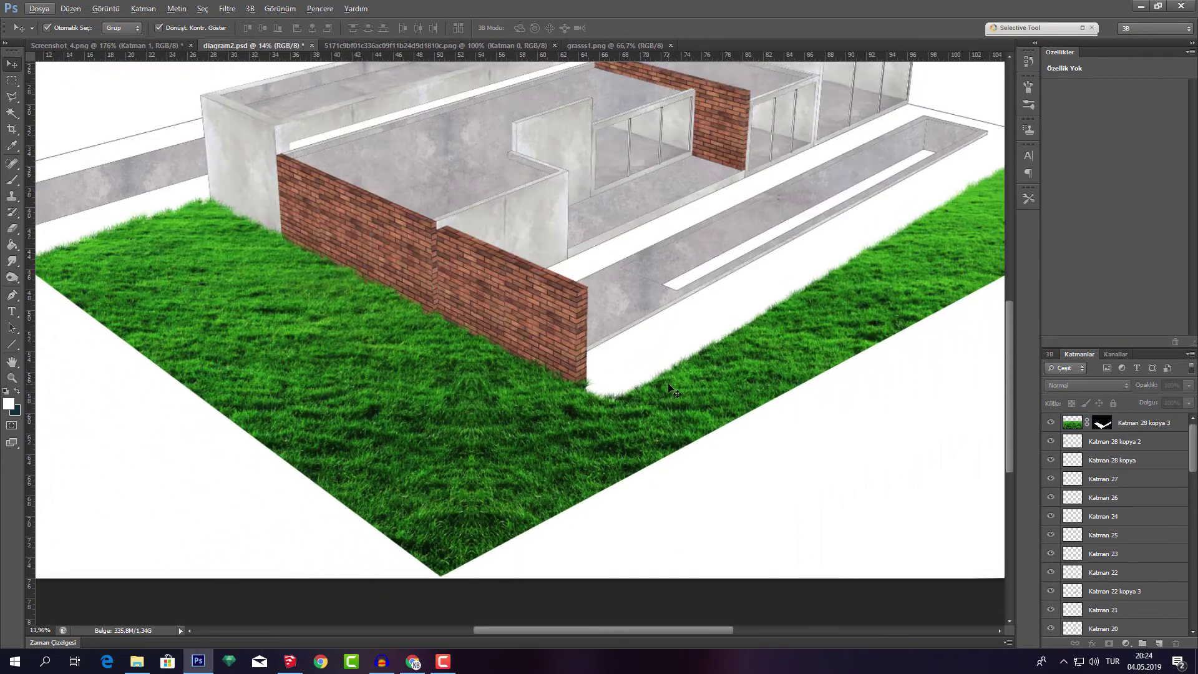
{"action": "scroll", "coordinate": [675, 387], "scroll_direction": "down", "scroll_amount": 1}
{"action": "scroll", "coordinate": [905, 255], "scroll_direction": "down", "scroll_amount": 2}
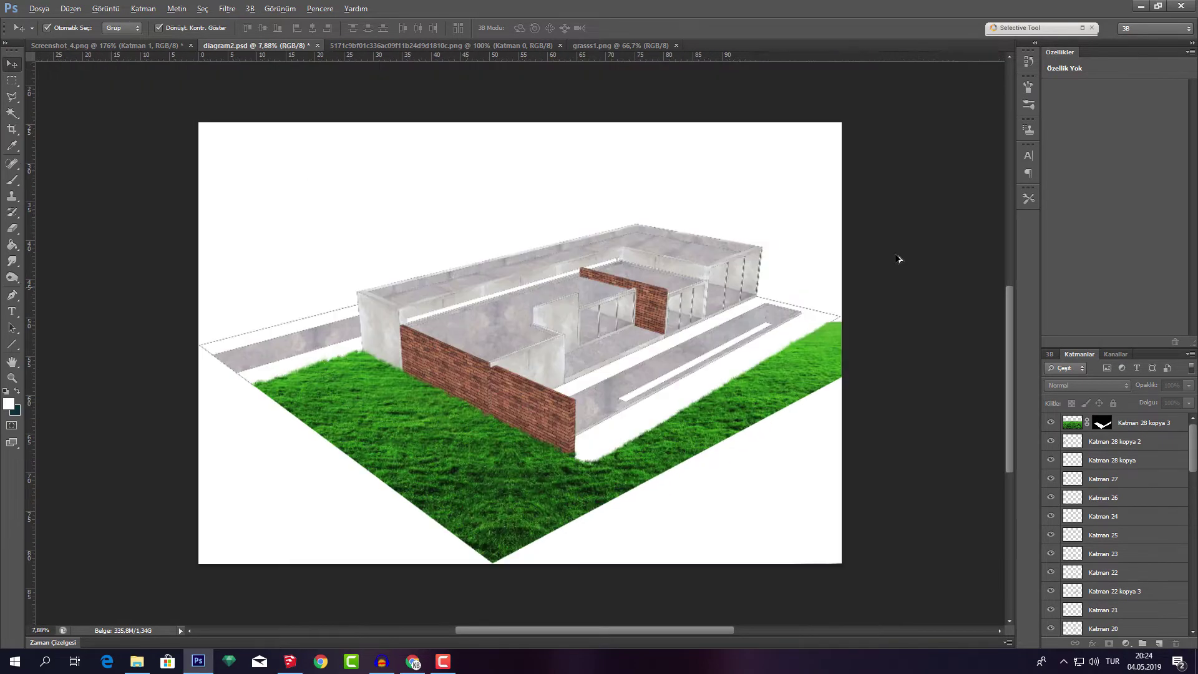
{"action": "scroll", "coordinate": [811, 294], "scroll_direction": "down", "scroll_amount": 1}
{"action": "scroll", "coordinate": [824, 321], "scroll_direction": "up", "scroll_amount": 1}
{"action": "scroll", "coordinate": [848, 368], "scroll_direction": "up", "scroll_amount": 1}
{"action": "left_click", "coordinate": [857, 391]}
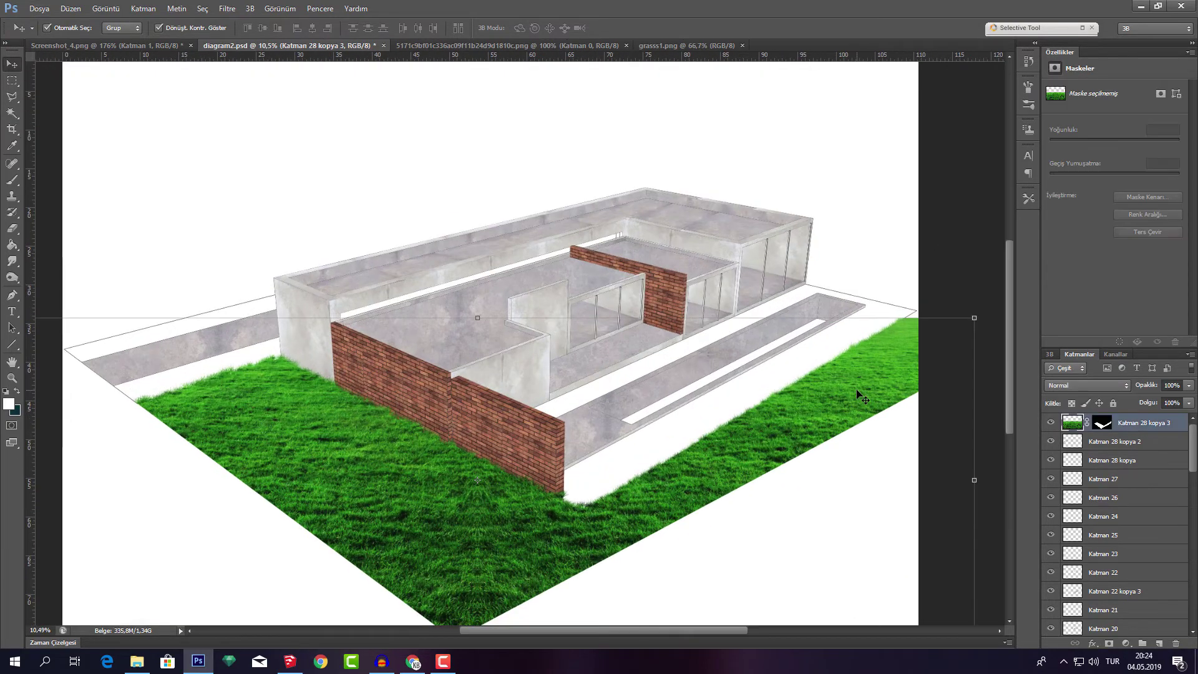
Add a clipped Hue/Saturation adjustment: Hue -16, Saturation -17, Lightness -15
{"action": "left_click", "coordinate": [1126, 642]}
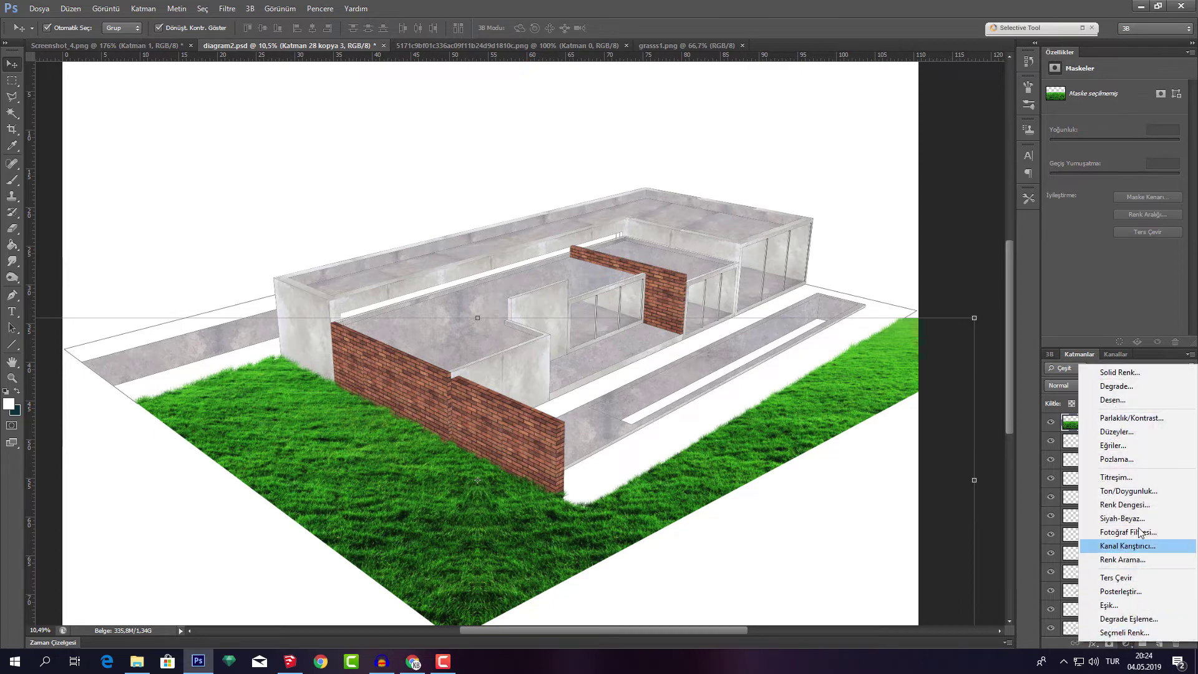
{"action": "left_click", "coordinate": [1134, 492]}
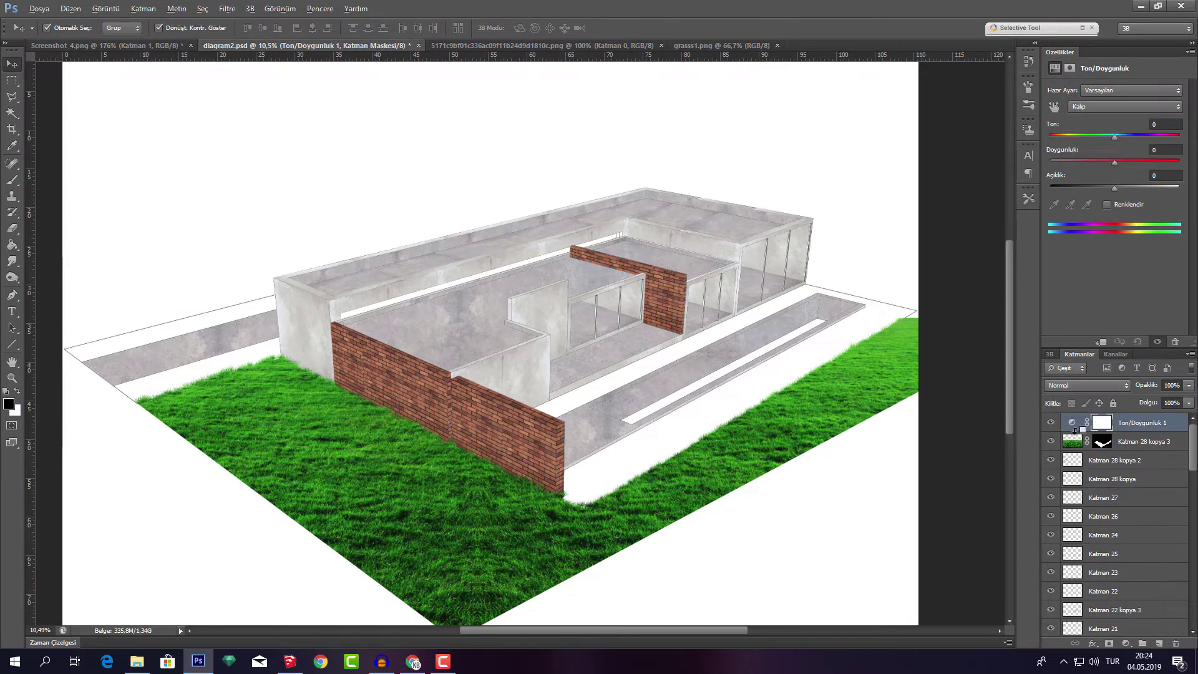
{"action": "left_click", "coordinate": [1075, 429], "text": "alt"}
{"action": "left_click_drag", "start_coordinate": [1117, 187], "coordinate": [1104, 189]}
{"action": "left_click", "coordinate": [1106, 160]}
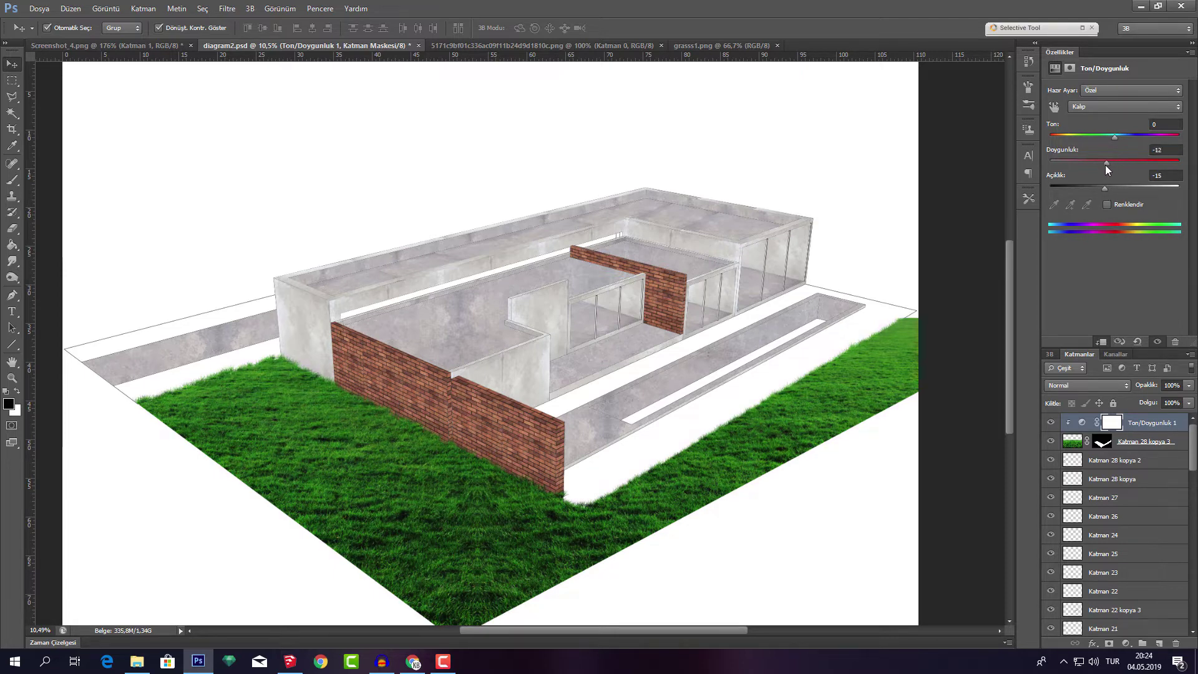
{"action": "left_click_drag", "start_coordinate": [1115, 136], "coordinate": [1093, 140]}
{"action": "left_click", "coordinate": [957, 272]}
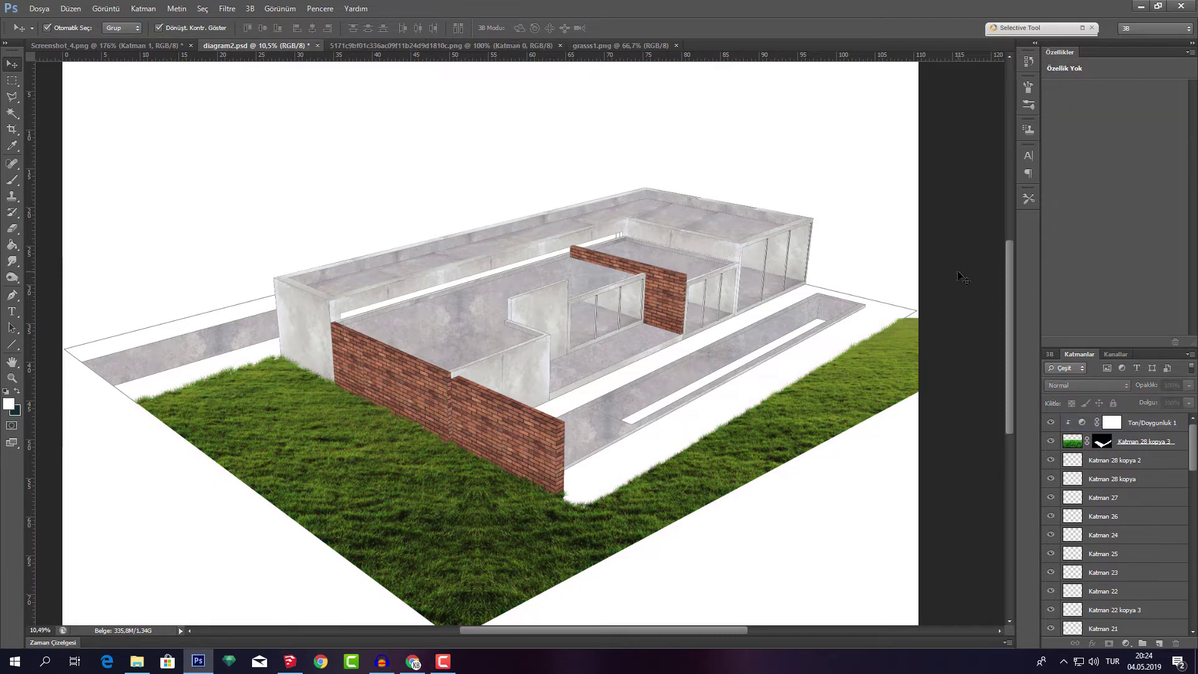
{"action": "left_click_drag", "start_coordinate": [810, 312], "coordinate": [615, 327]}
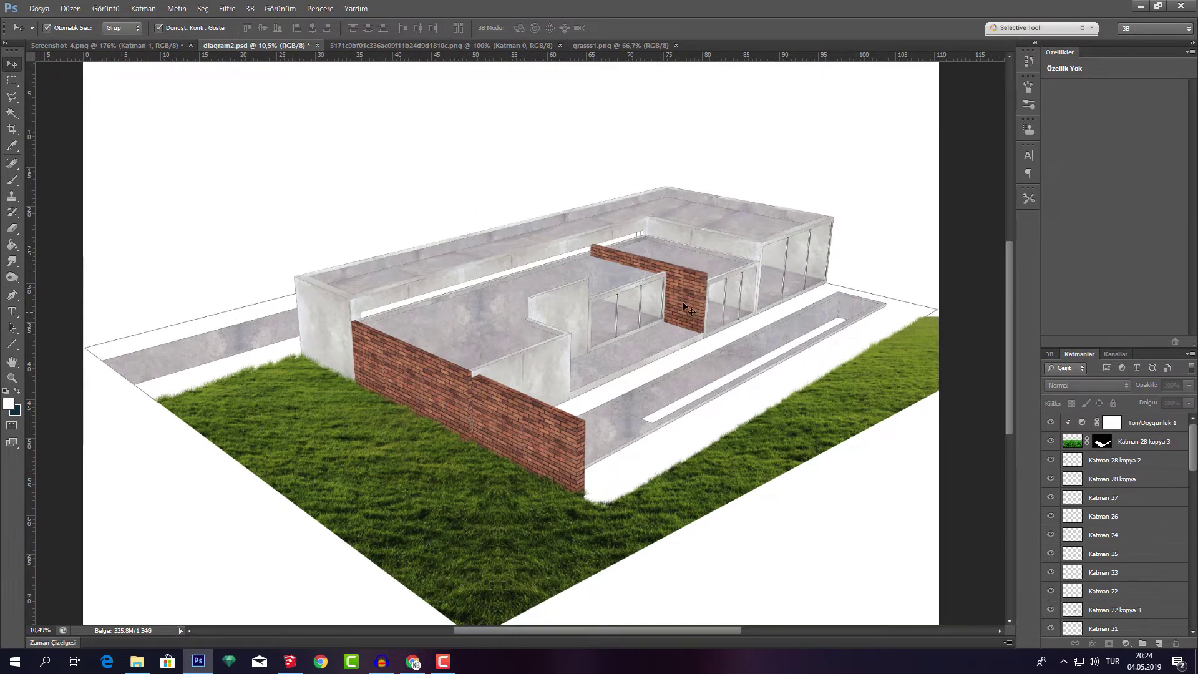
Select all the brick wall layers, including Katman 17 kopya 2
{"action": "left_click", "coordinate": [686, 305]}
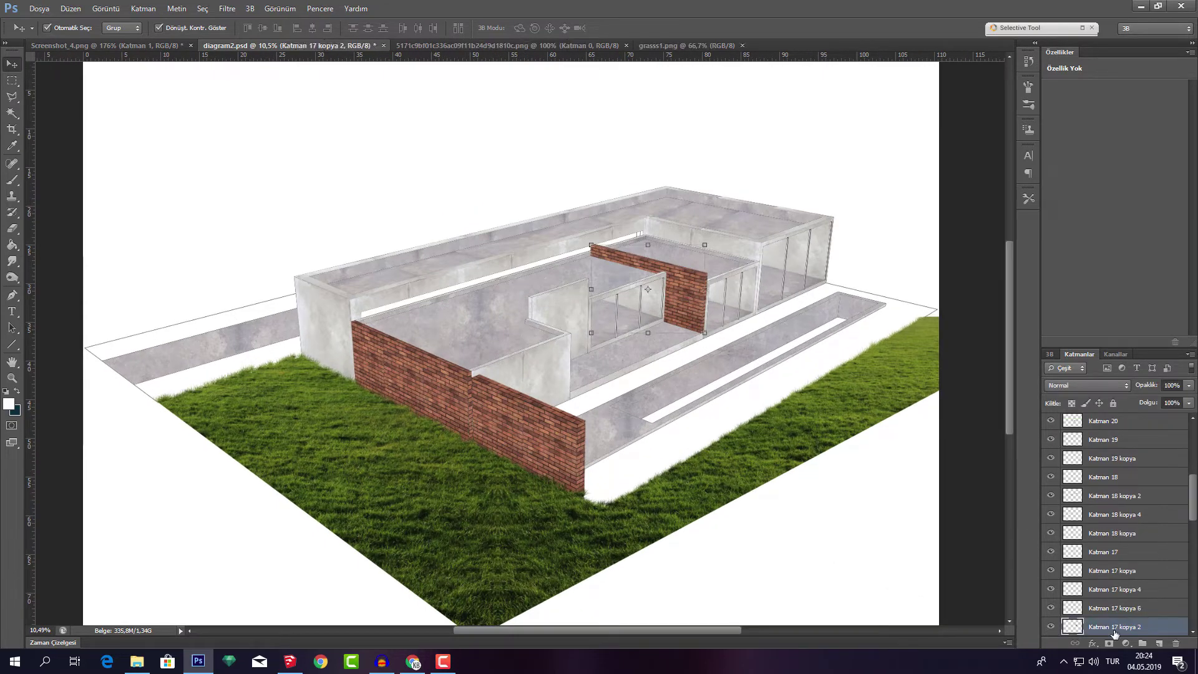
{"action": "left_click", "coordinate": [1126, 592]}
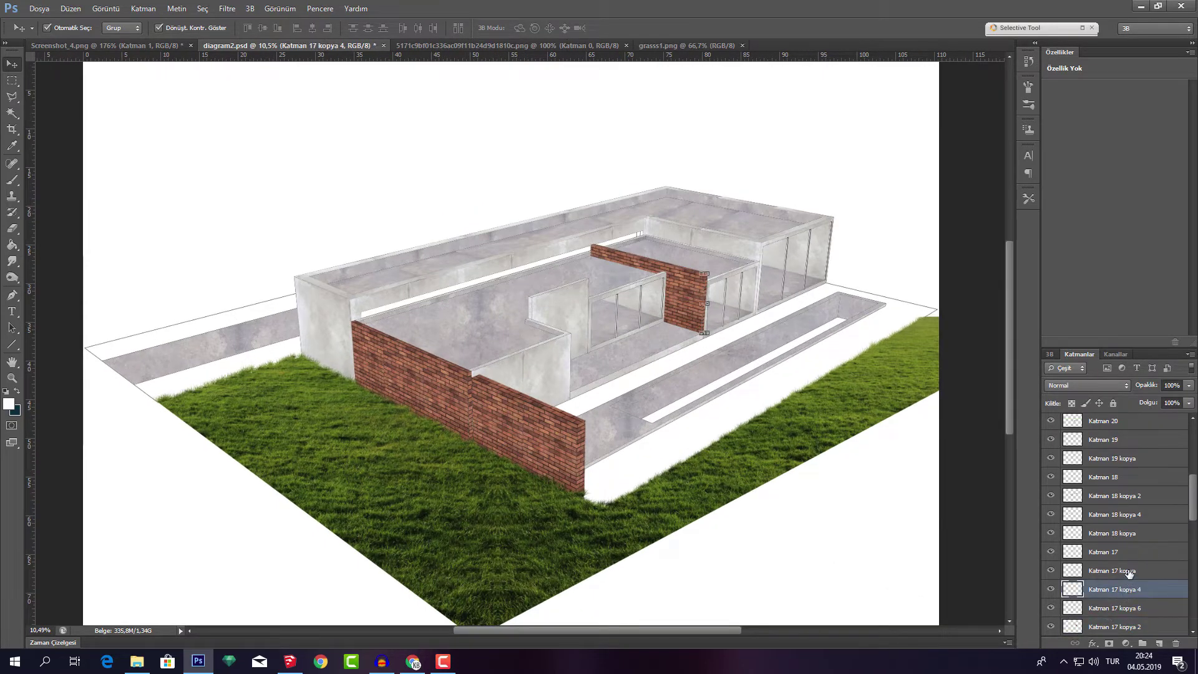
{"action": "left_click", "coordinate": [1129, 571]}
{"action": "left_click", "coordinate": [1128, 571]}
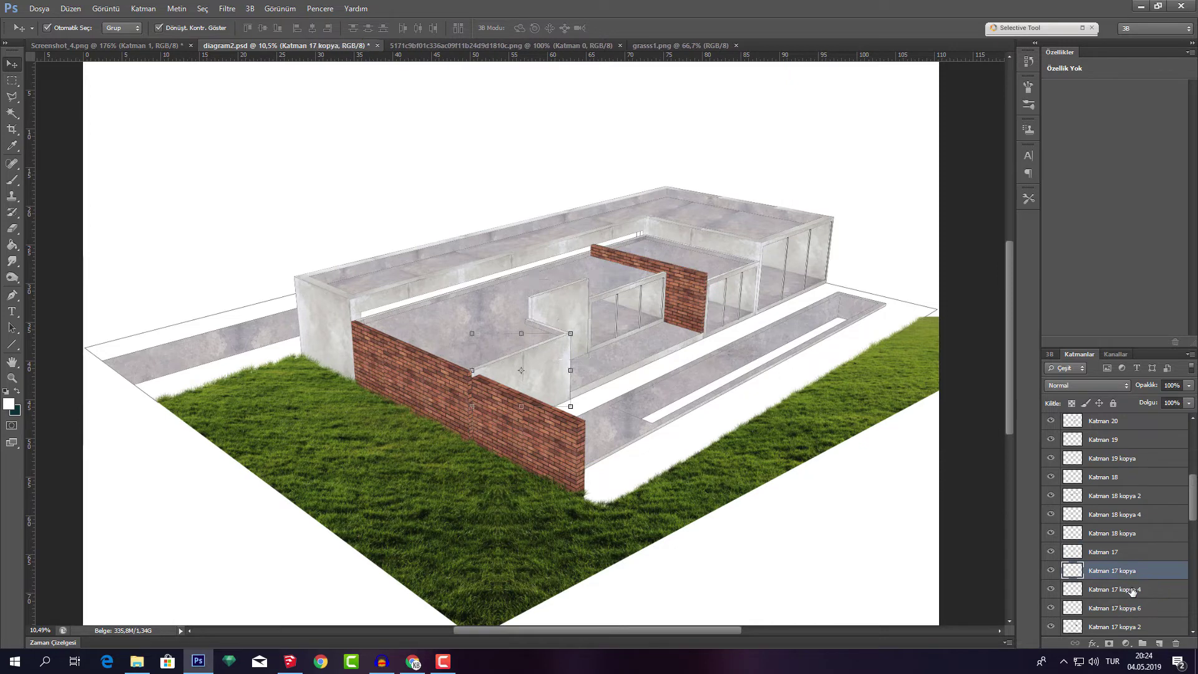
{"action": "left_click", "coordinate": [1131, 591]}
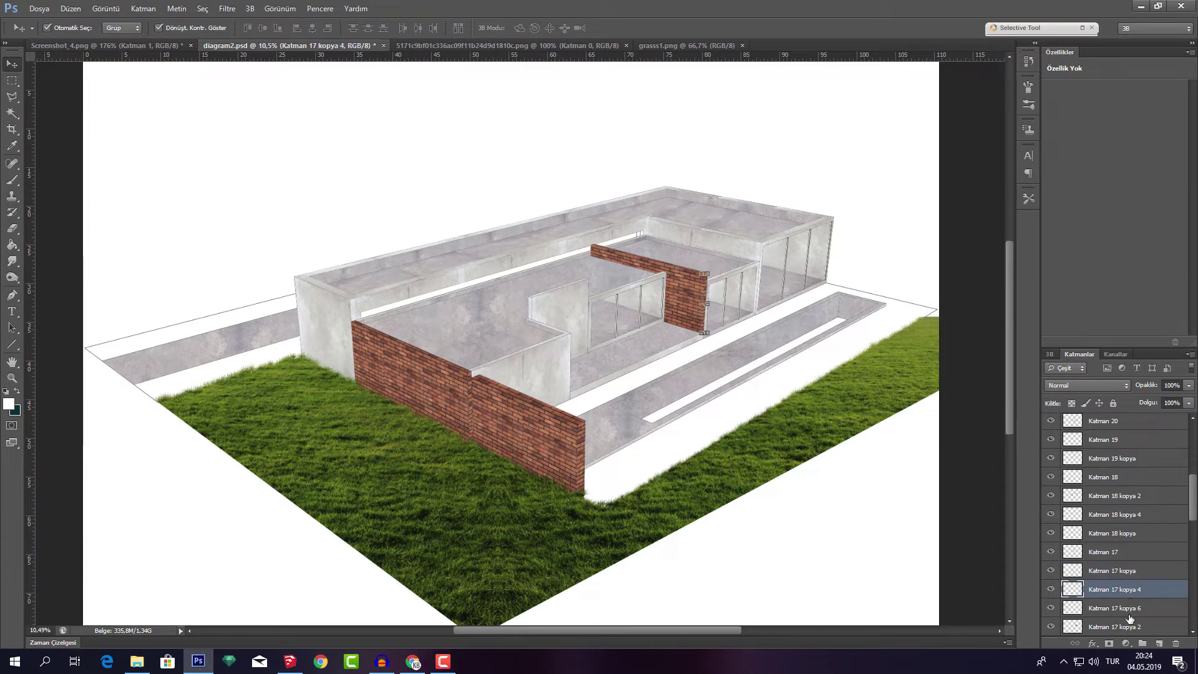
{"action": "left_click", "coordinate": [1052, 608]}
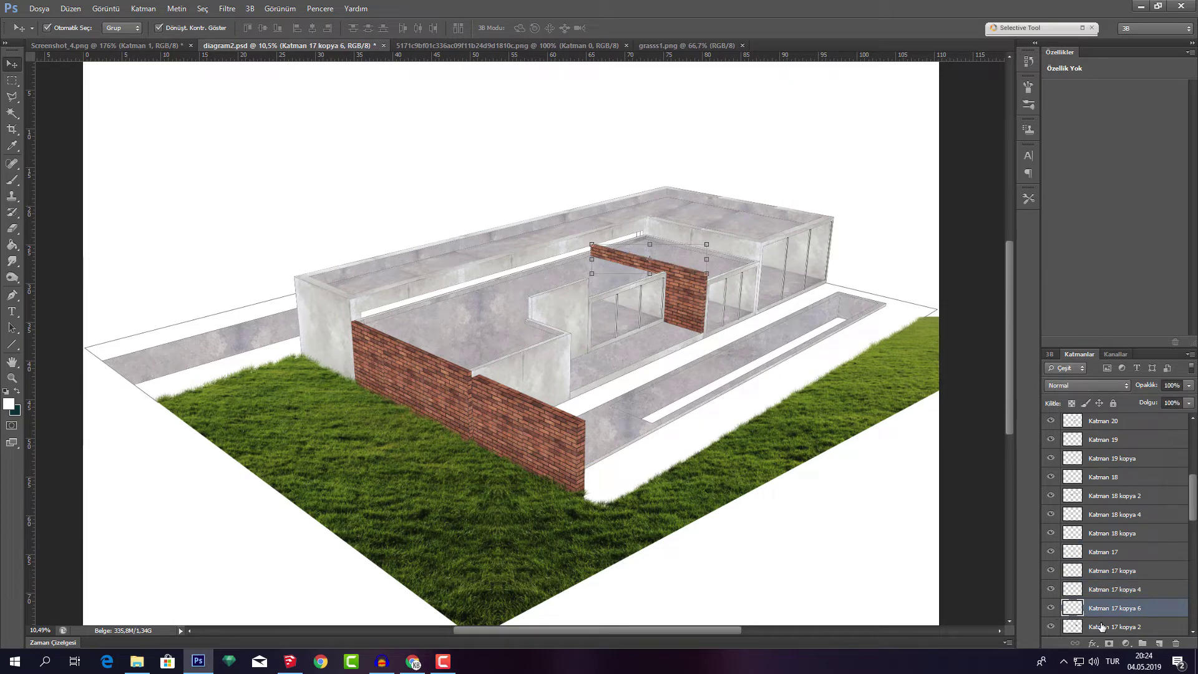
{"action": "scroll", "coordinate": [1116, 614], "scroll_direction": "down", "scroll_amount": 3}
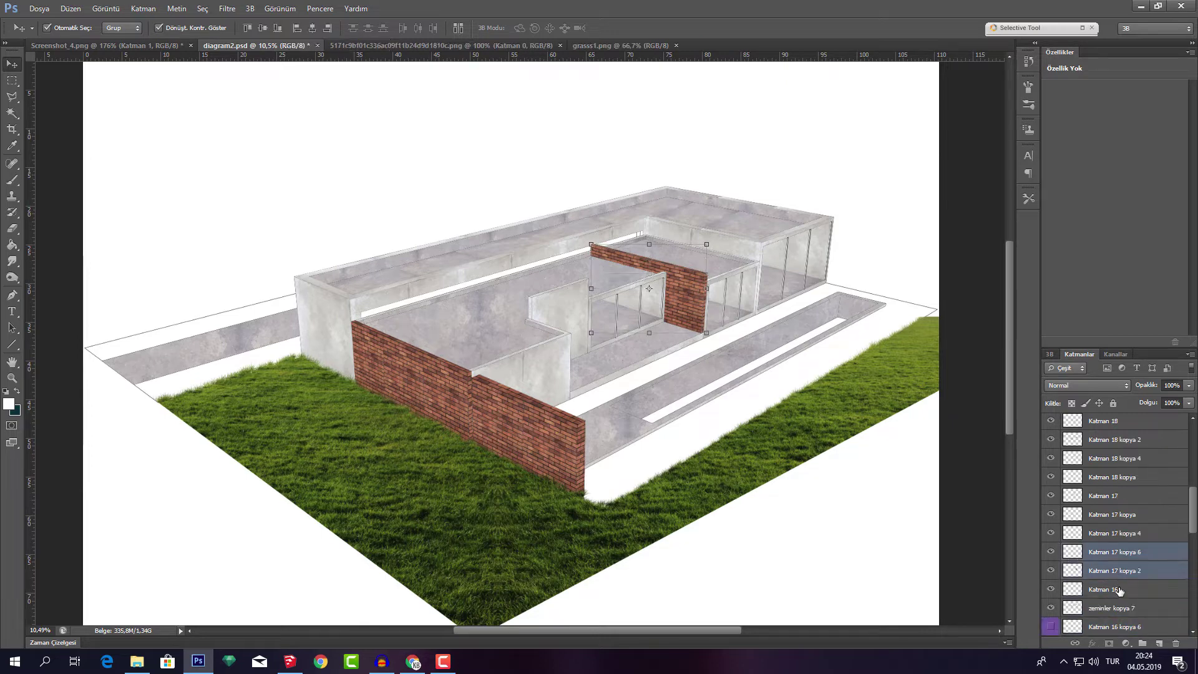
{"action": "left_click", "coordinate": [1114, 593]}
{"action": "left_click", "coordinate": [1116, 571]}
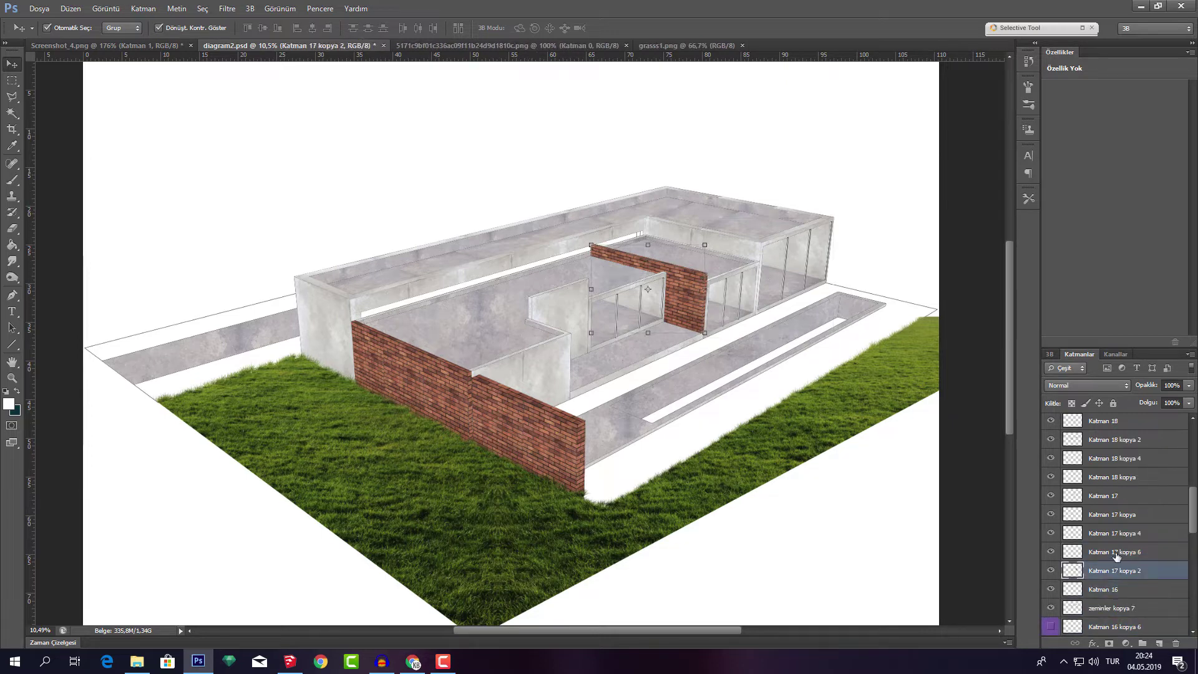
{"action": "left_click", "coordinate": [1117, 569], "text": "ctrl"}
Merge the selected brick wall layers into one layer, Katman 17 kopya 4
{"action": "right_click", "coordinate": [1117, 569]}
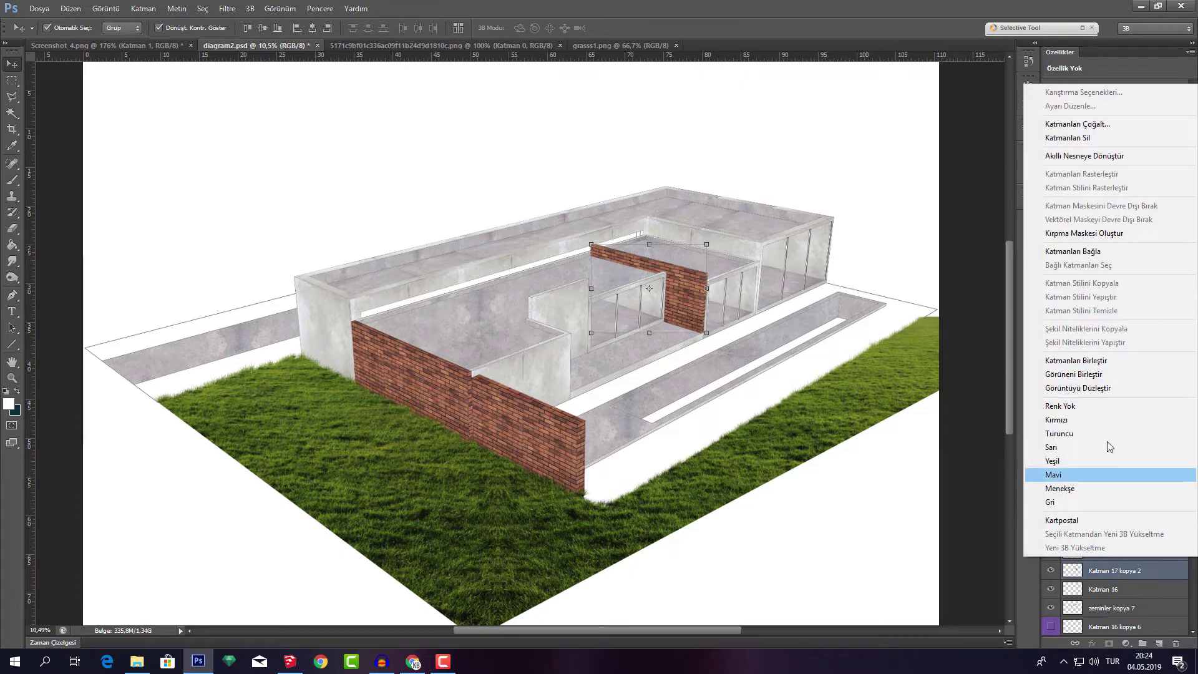
{"action": "left_click", "coordinate": [1103, 361]}
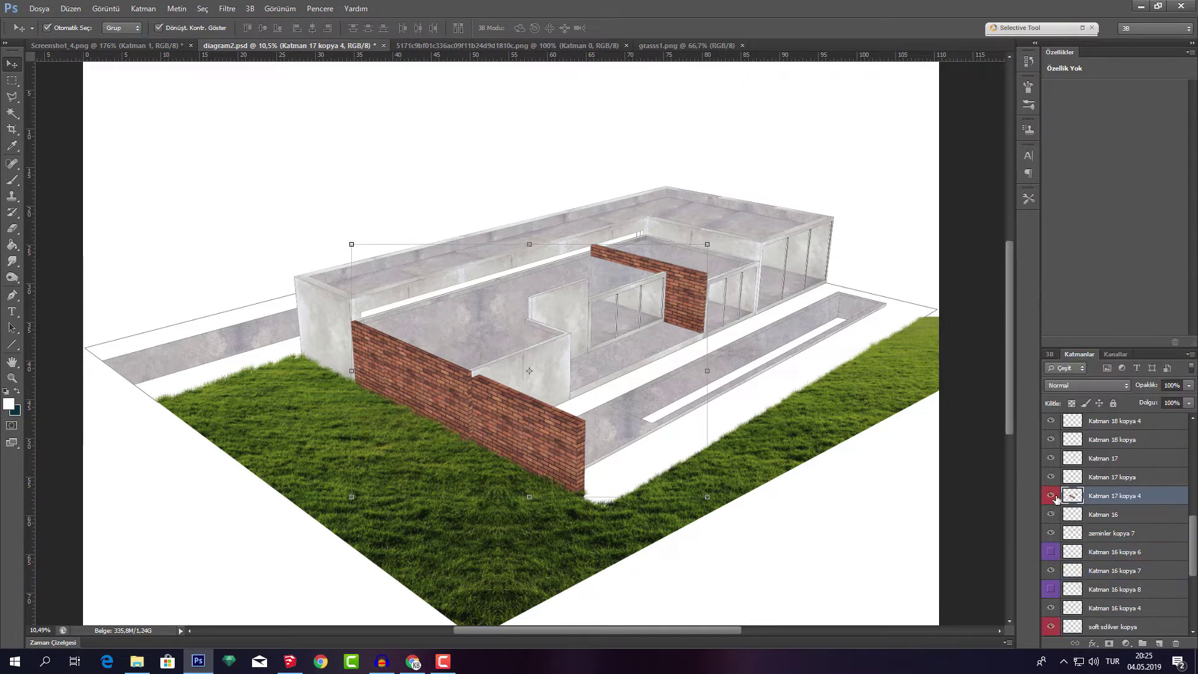
{"action": "left_click", "coordinate": [1051, 495]}
{"action": "left_click", "coordinate": [1126, 643]}
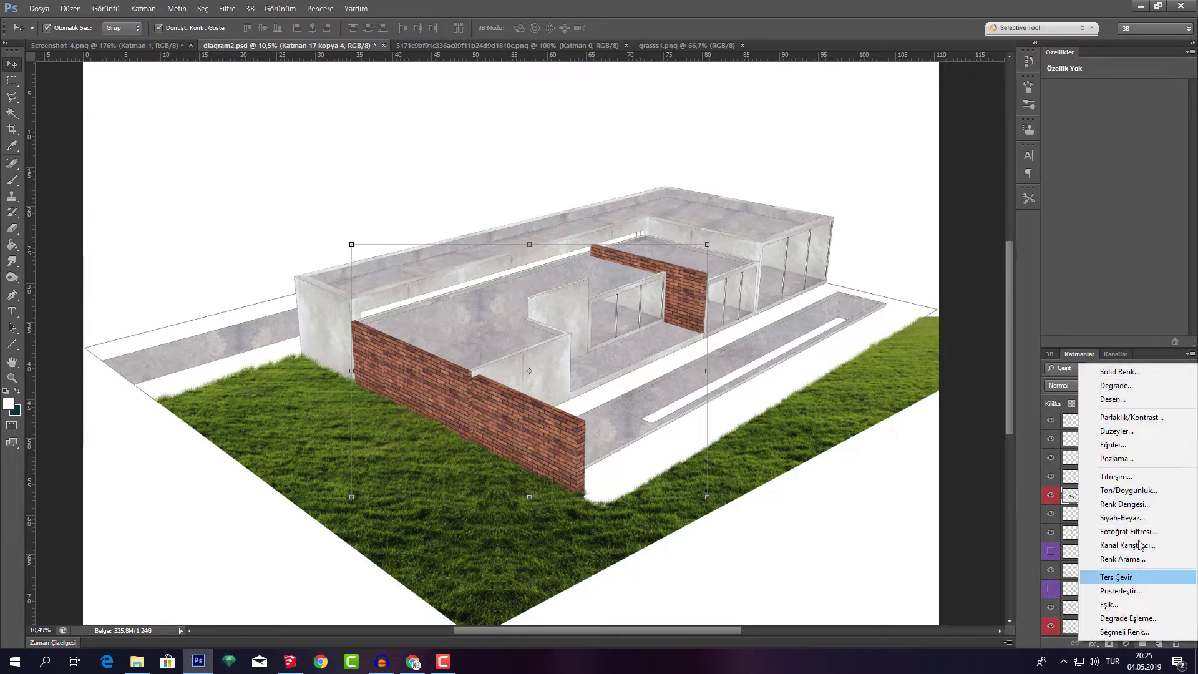
Clip Ton/Doygunluk 2 to Katman 17 kopya 4 with Hue -13, Saturation -43, Lightness -15
{"action": "left_click", "coordinate": [1133, 492]}
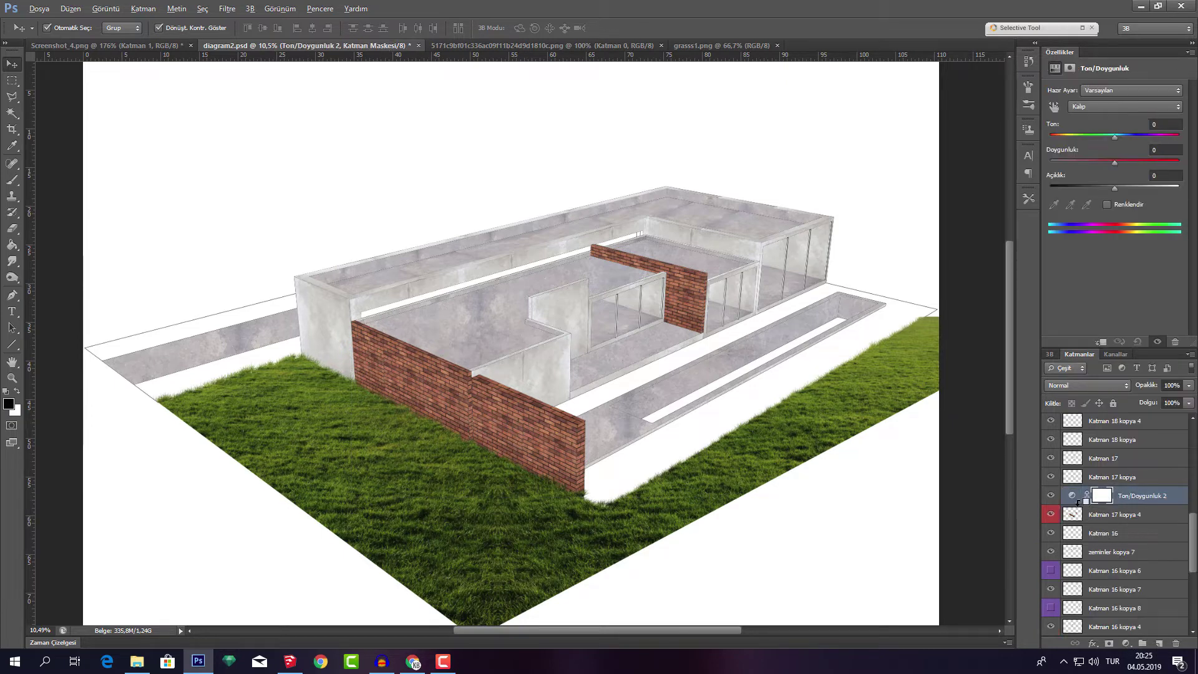
{"action": "left_click", "coordinate": [1082, 504], "text": "alt"}
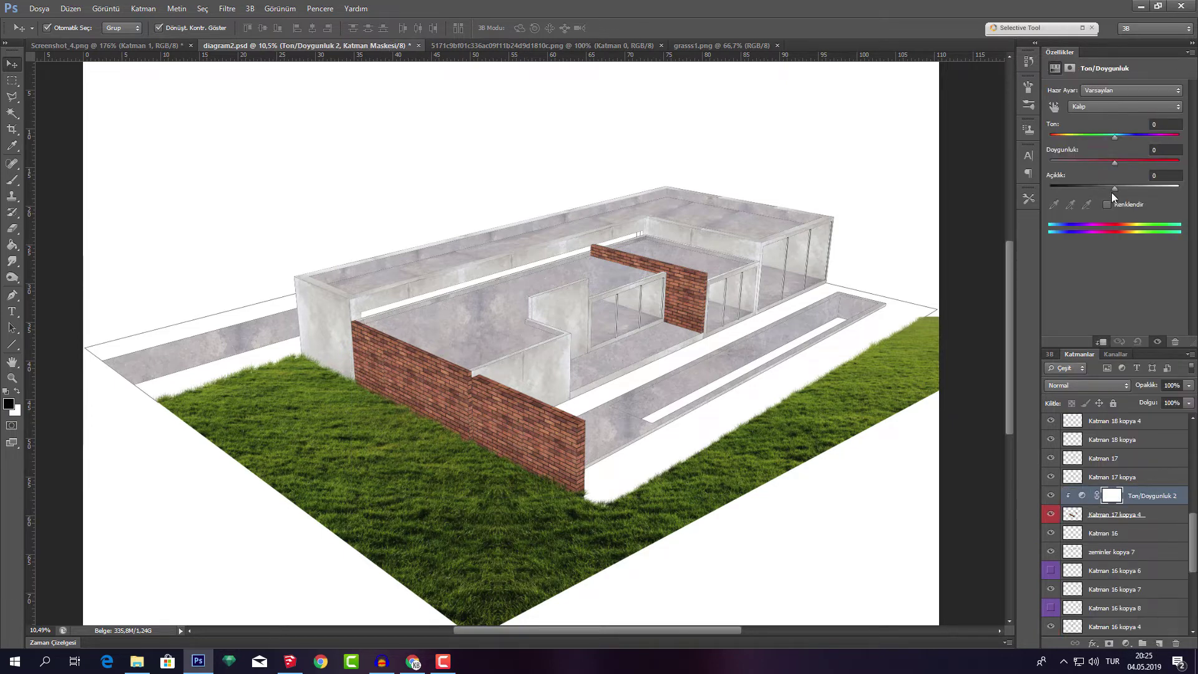
{"action": "left_click_drag", "start_coordinate": [1113, 188], "coordinate": [1126, 188]}
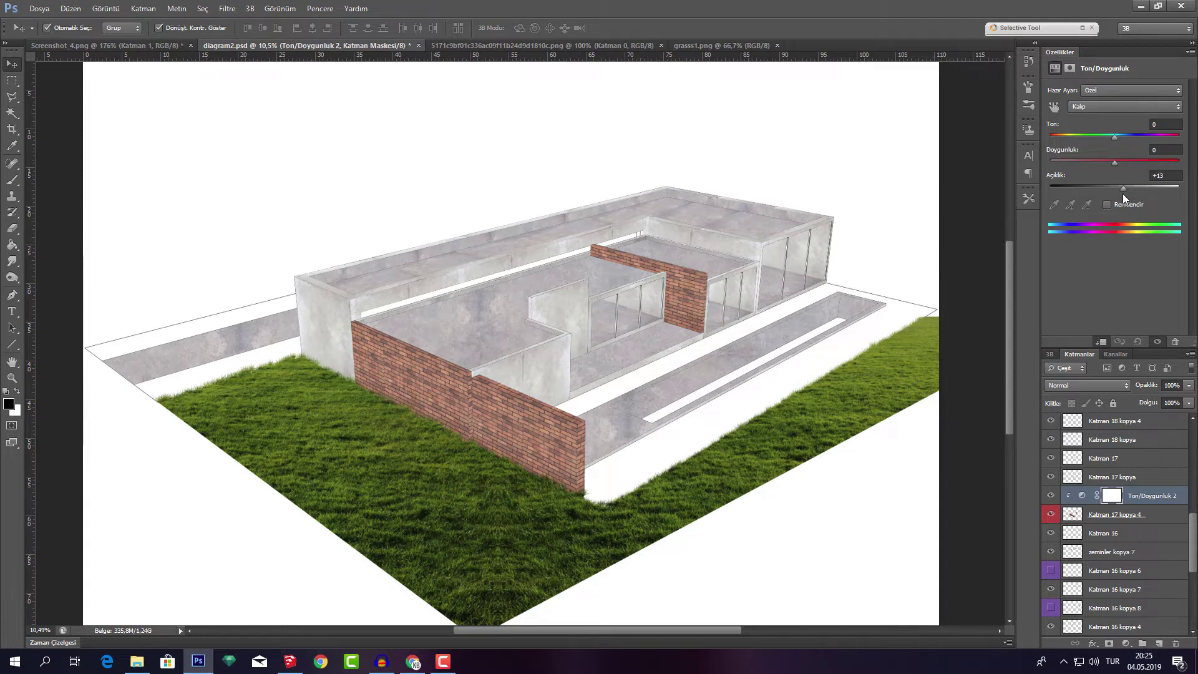
{"action": "left_click_drag", "start_coordinate": [1113, 163], "coordinate": [1100, 162]}
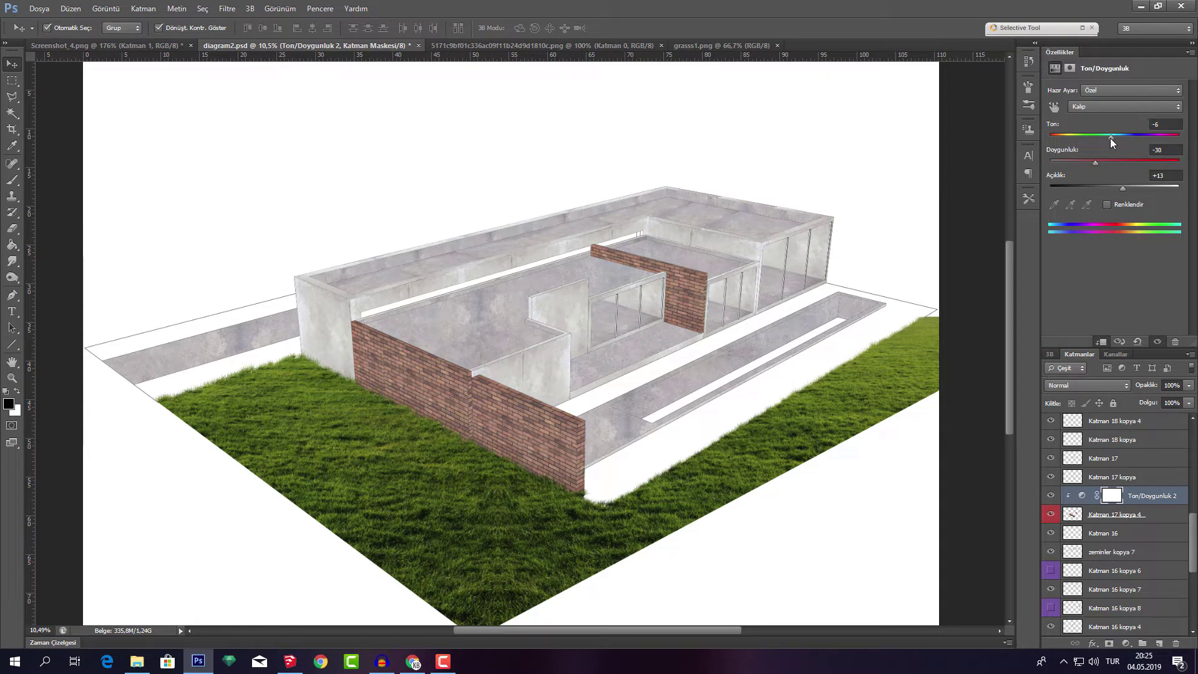
{"action": "left_click_drag", "start_coordinate": [1109, 140], "coordinate": [1097, 141]}
{"action": "left_click_drag", "start_coordinate": [1128, 186], "coordinate": [1113, 186]}
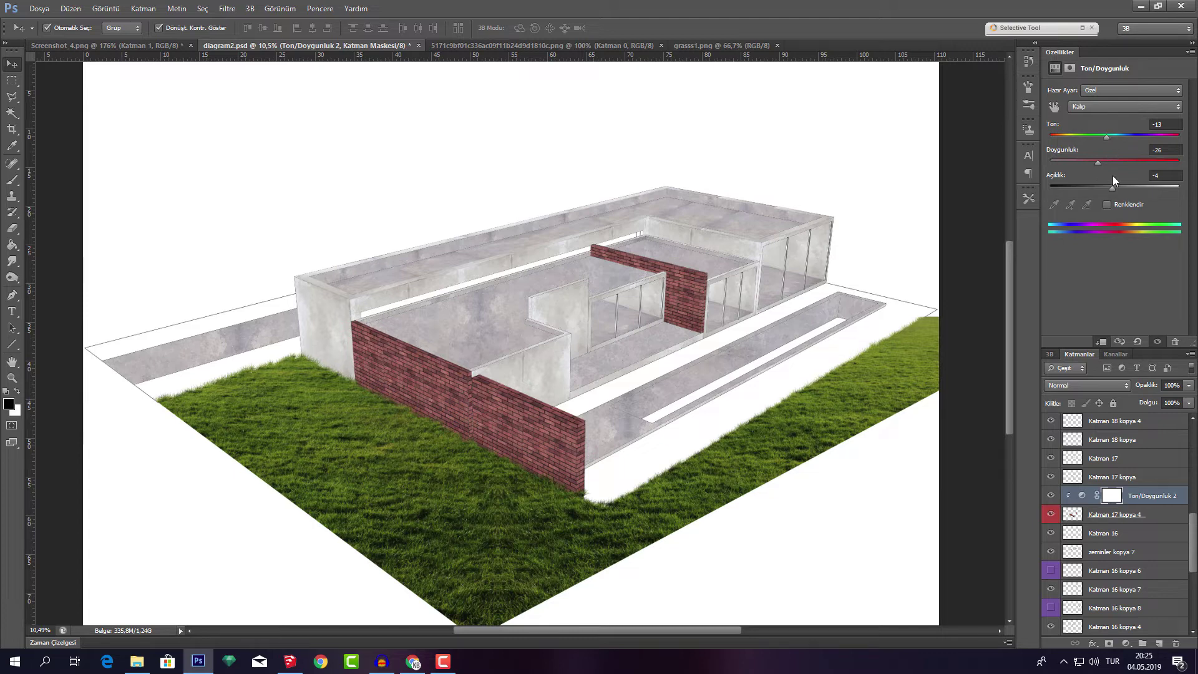
{"action": "mouse_move", "coordinate": [1113, 187]}
{"action": "left_mouse_down"}
{"action": "mouse_move", "coordinate": [1125, 187]}
{"action": "mouse_move", "coordinate": [1100, 187]}
{"action": "left_mouse_up"}
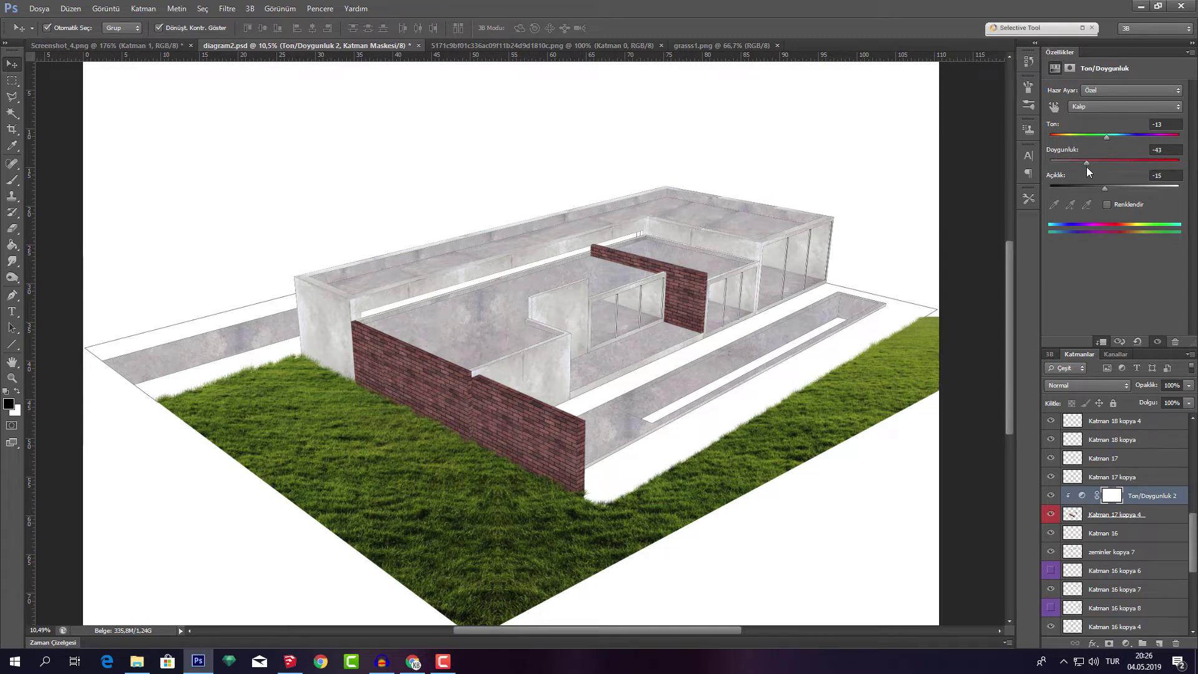
{"action": "left_click", "coordinate": [956, 260]}
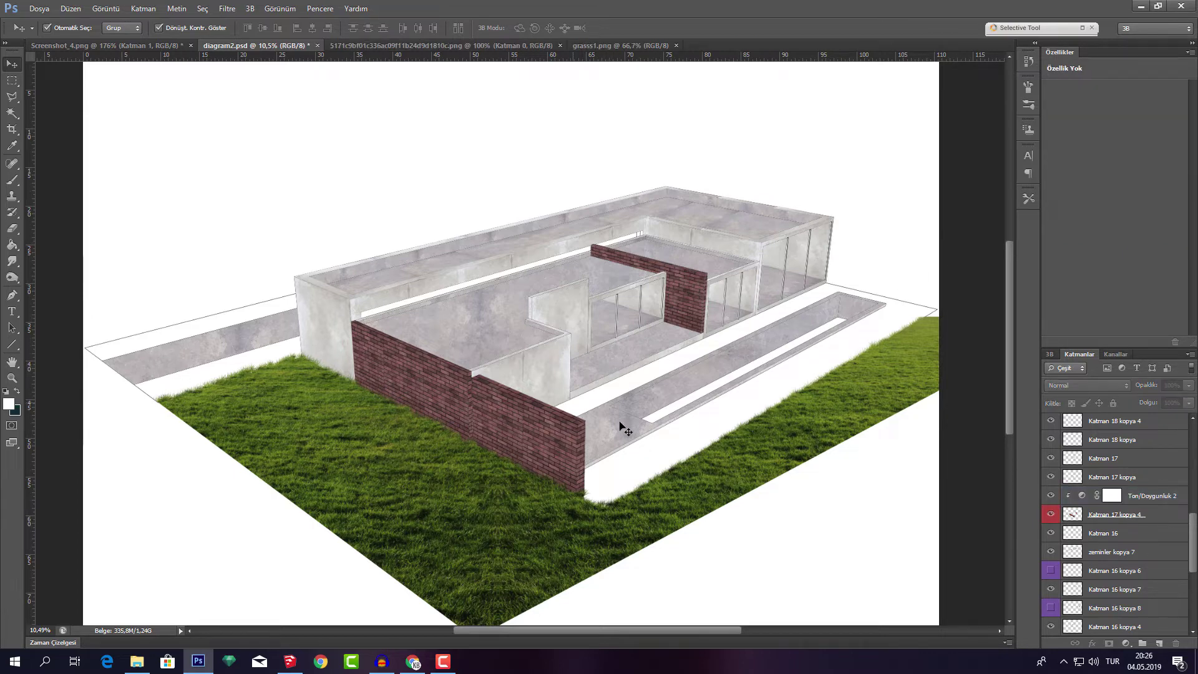
{"action": "scroll", "coordinate": [726, 407], "scroll_direction": "up", "scroll_amount": 2}
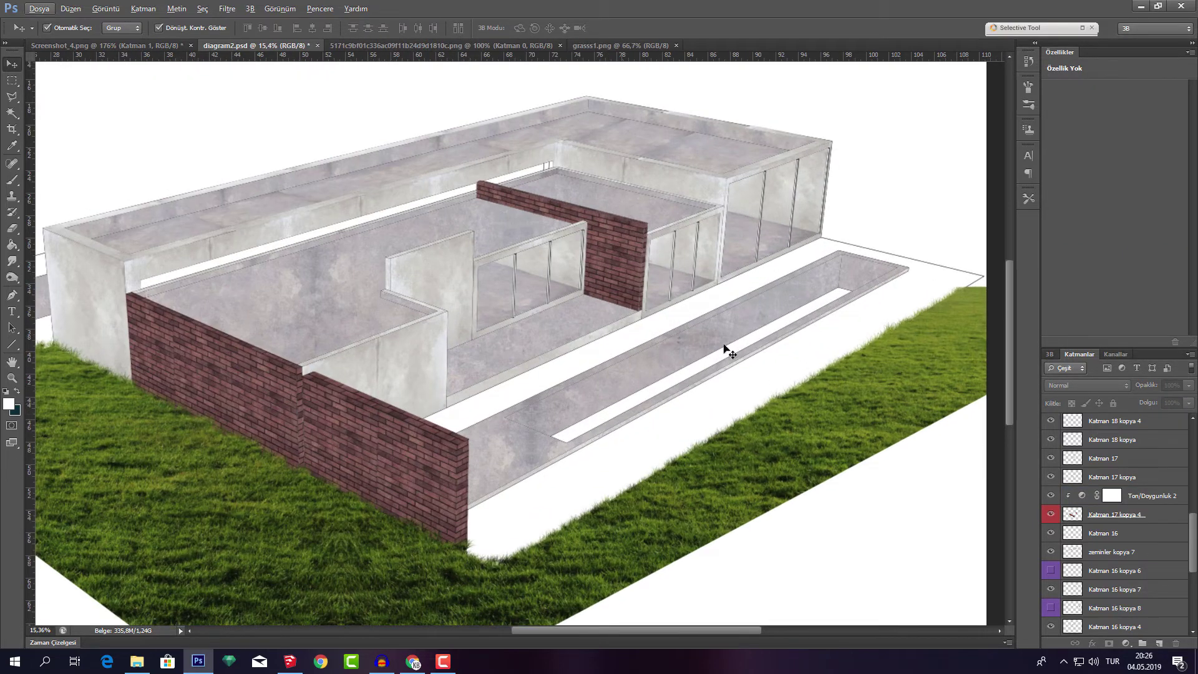
Place the second water texture copy beside the first and outline the pool strip
{"action": "left_click", "coordinate": [421, 655]}
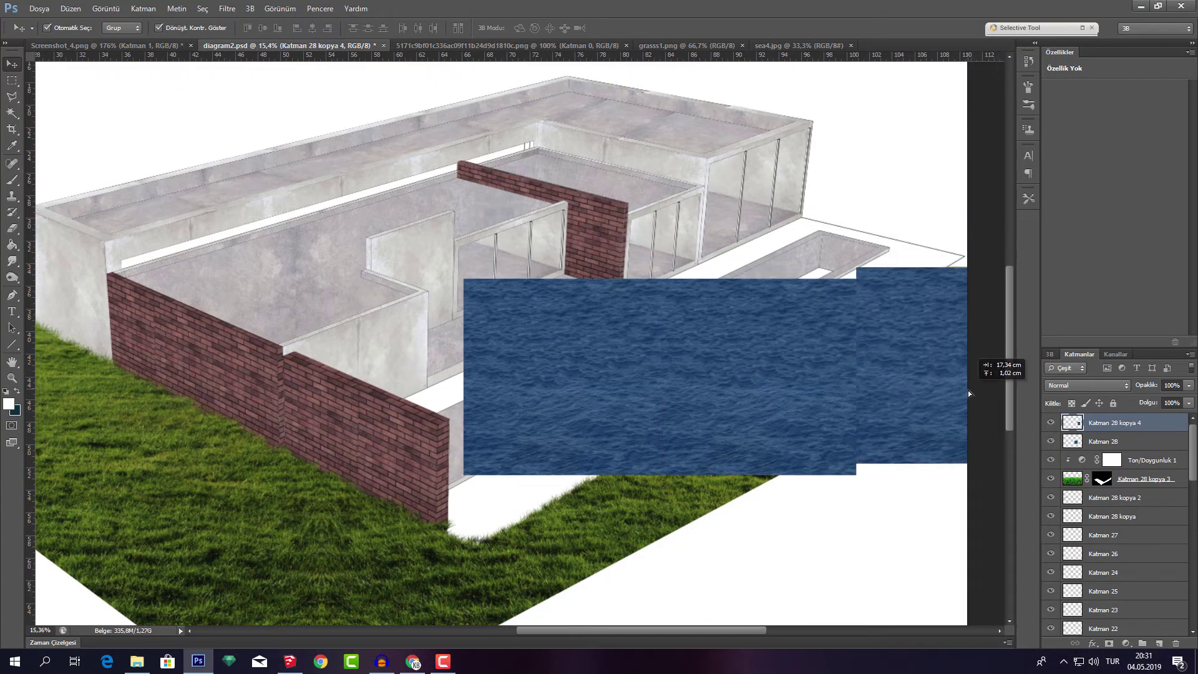
{"action": "mouse_move", "coordinate": [992, 361]}
{"action": "left_mouse_down"}
{"action": "mouse_move", "coordinate": [964, 408]}
{"action": "mouse_move", "coordinate": [746, 222]}
{"action": "left_mouse_up"}
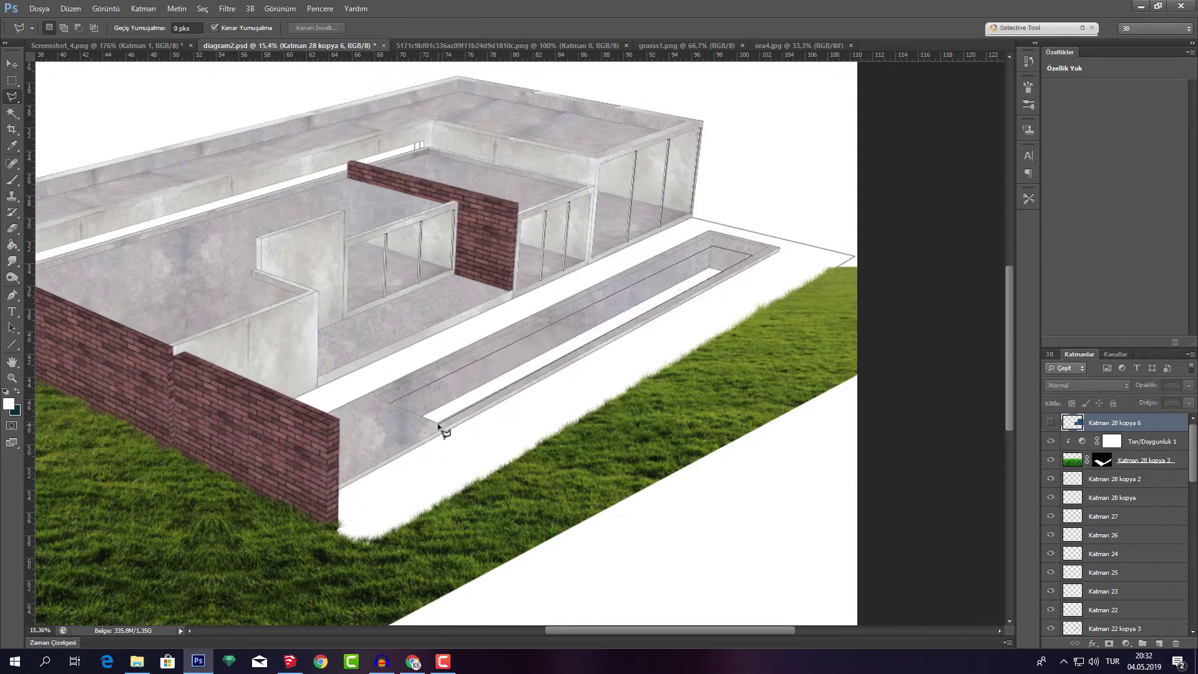
{"action": "left_click", "coordinate": [439, 425]}
{"action": "left_click", "coordinate": [391, 403]}
{"action": "left_click", "coordinate": [1051, 423]}
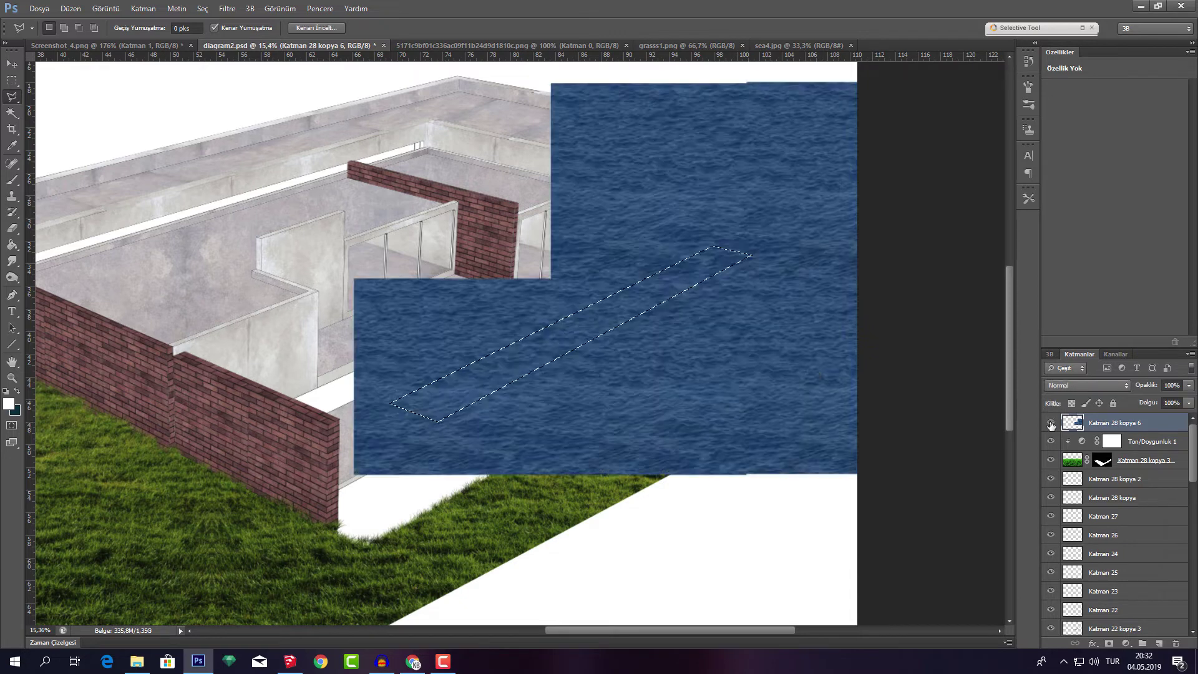
Delete the water texture outside the pool strip and clear the selection
{"action": "key", "text": "m"}
{"action": "right_click", "coordinate": [589, 312]}
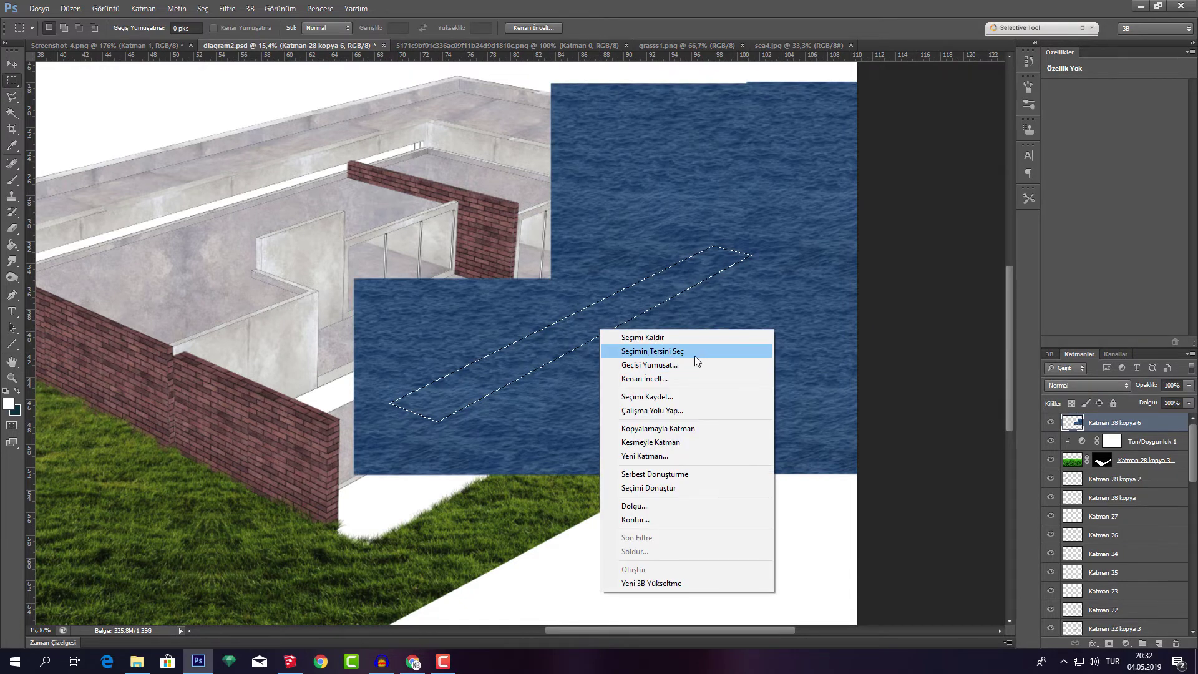
{"action": "left_click", "coordinate": [695, 355]}
{"action": "key", "text": "Delete"}
{"action": "right_click", "coordinate": [679, 305]}
{"action": "left_click", "coordinate": [686, 310]}
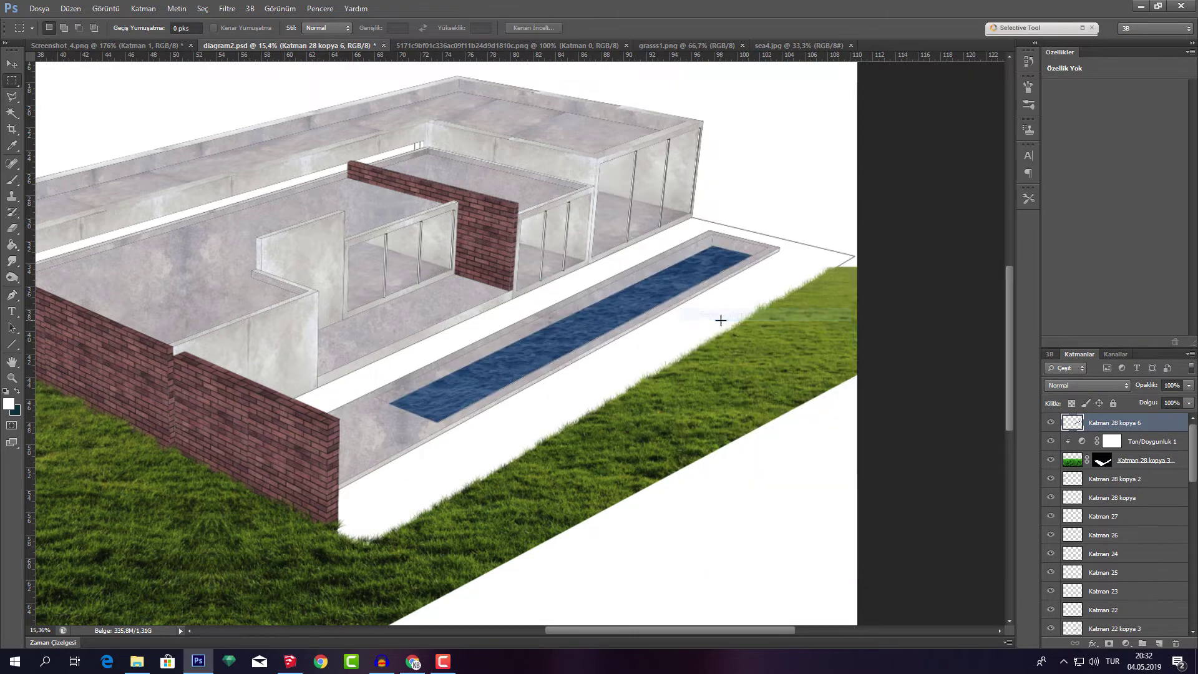
{"action": "key", "text": "v"}
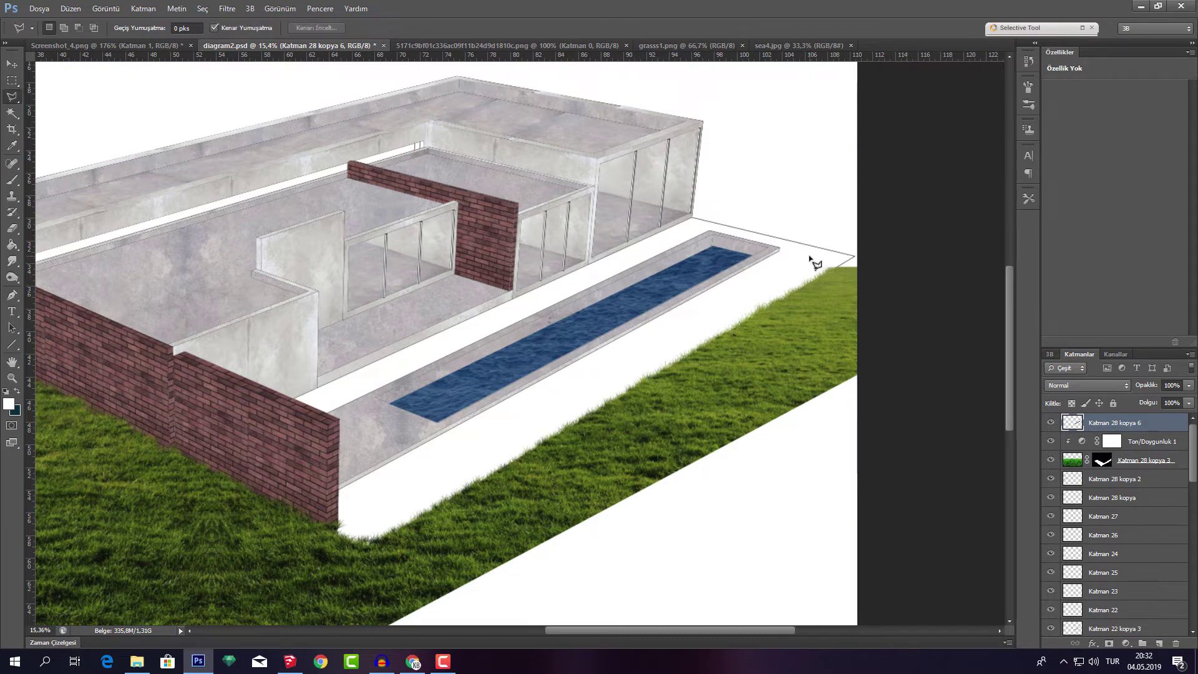
{"action": "scroll", "coordinate": [626, 301], "scroll_direction": "down", "scroll_amount": 1}
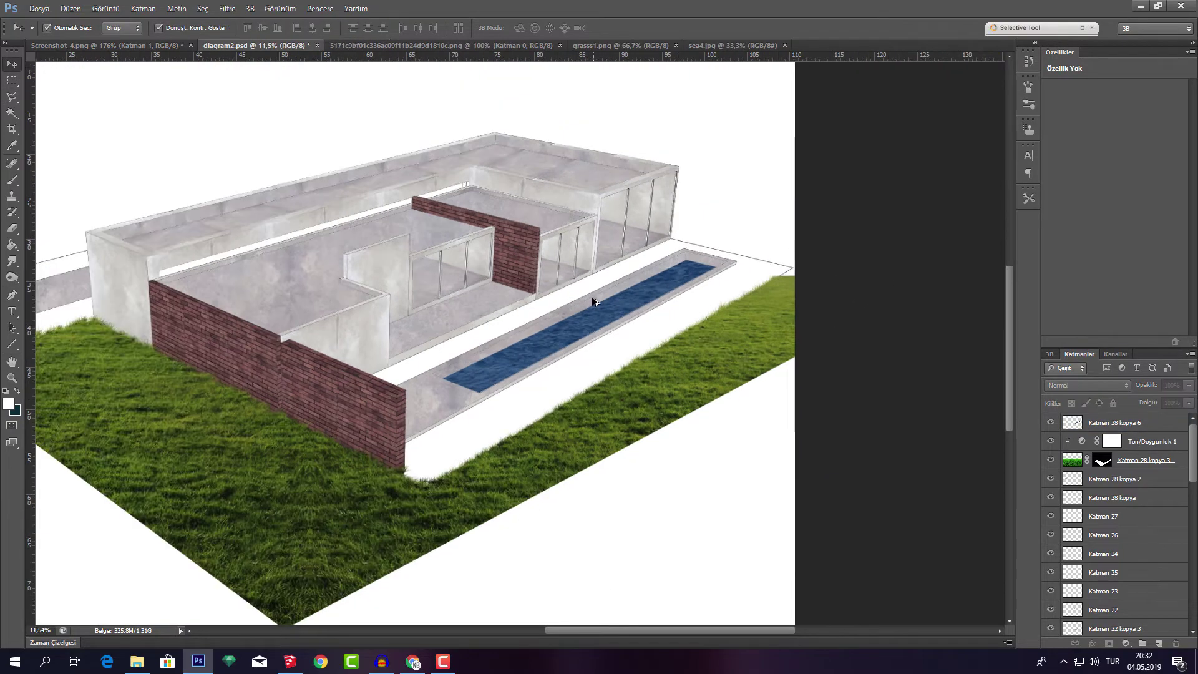
{"action": "scroll", "coordinate": [567, 250], "scroll_direction": "down", "scroll_amount": 1}
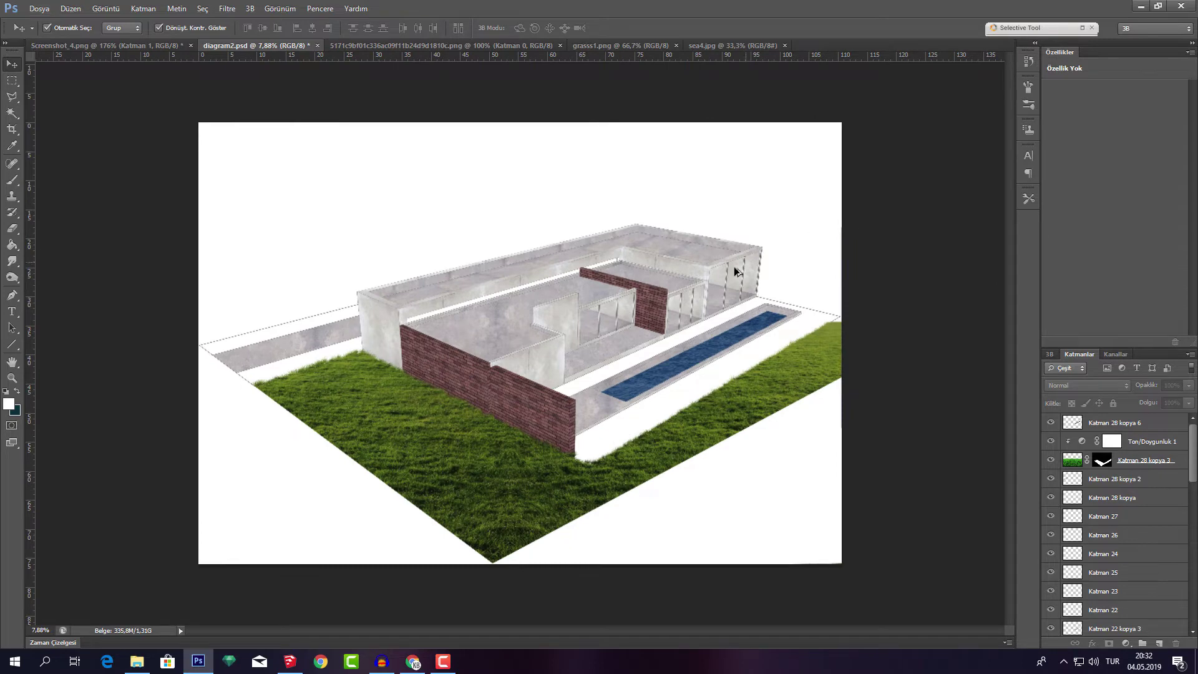
{"action": "scroll", "coordinate": [521, 344], "scroll_direction": "up", "scroll_amount": 1}
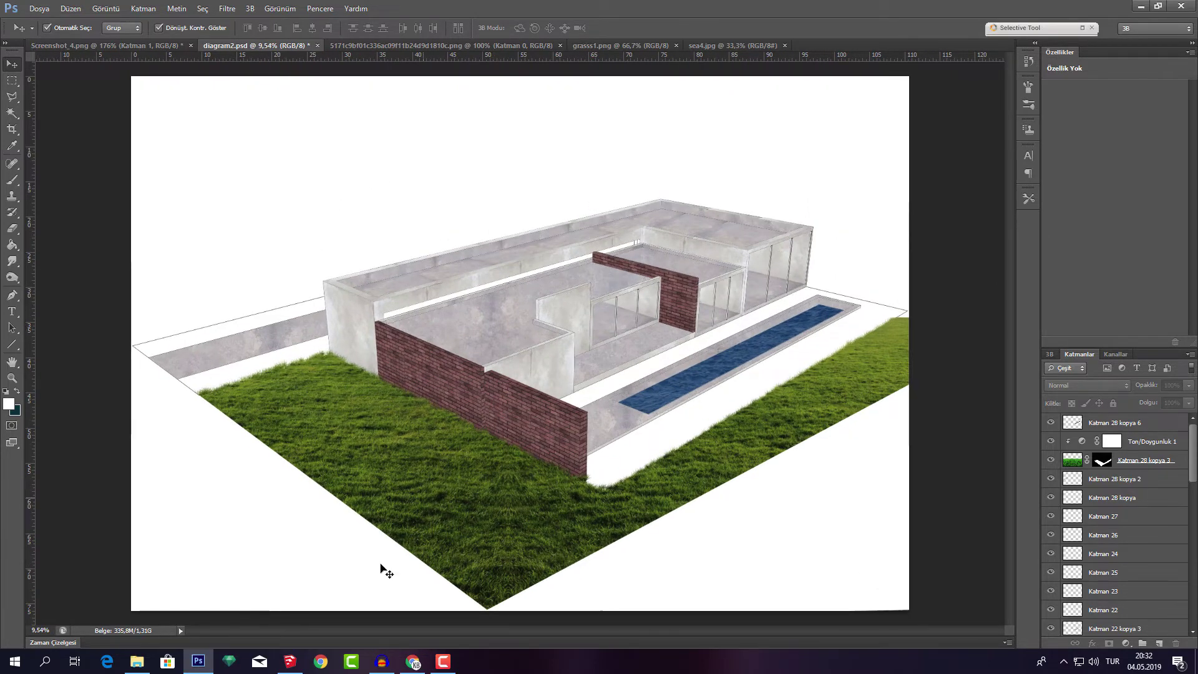
Go to the Skalgubbar cut-out people site, skalgubbar.se, in Chrome
{"action": "left_click", "coordinate": [413, 661]}
{"action": "scroll", "coordinate": [482, 346], "scroll_direction": "up", "scroll_amount": 5}
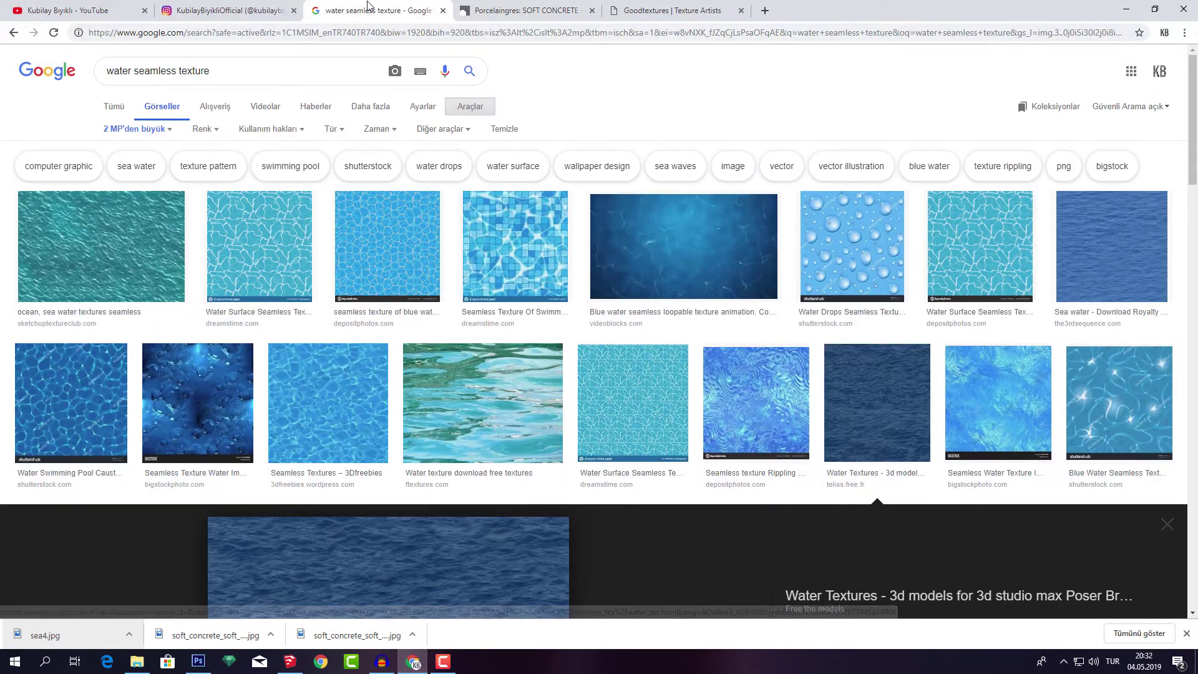
{"action": "left_click", "coordinate": [481, 13]}
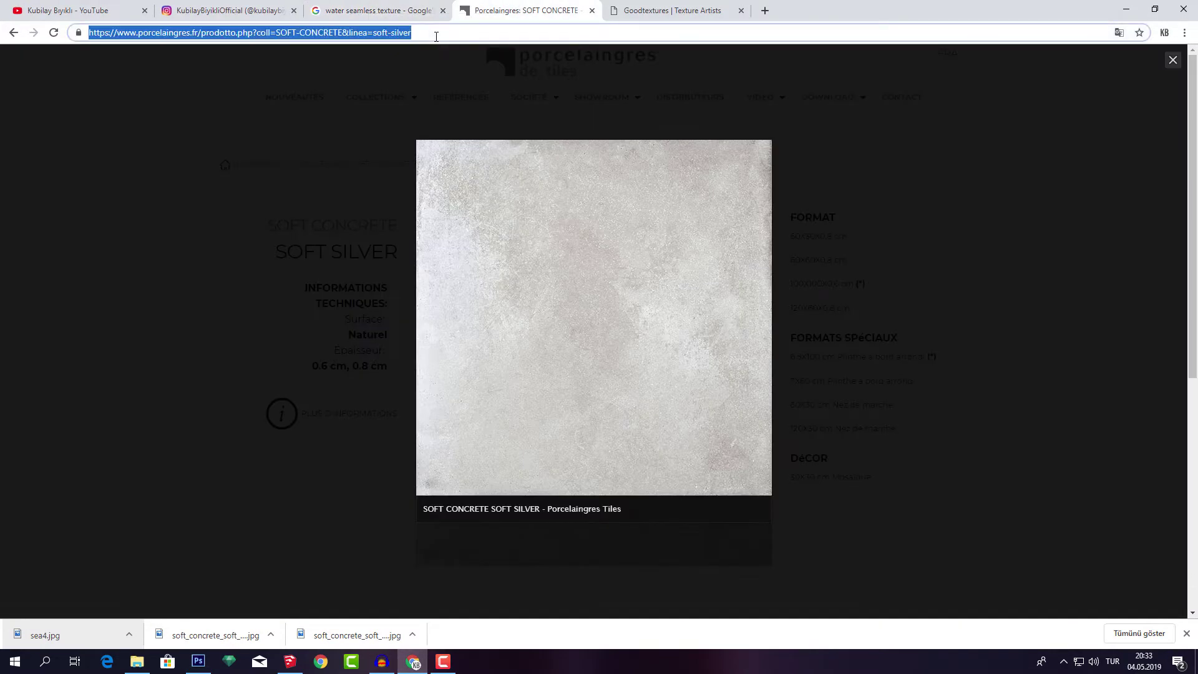
{"action": "left_click", "coordinate": [615, 6]}
{"action": "left_click", "coordinate": [415, 34]}
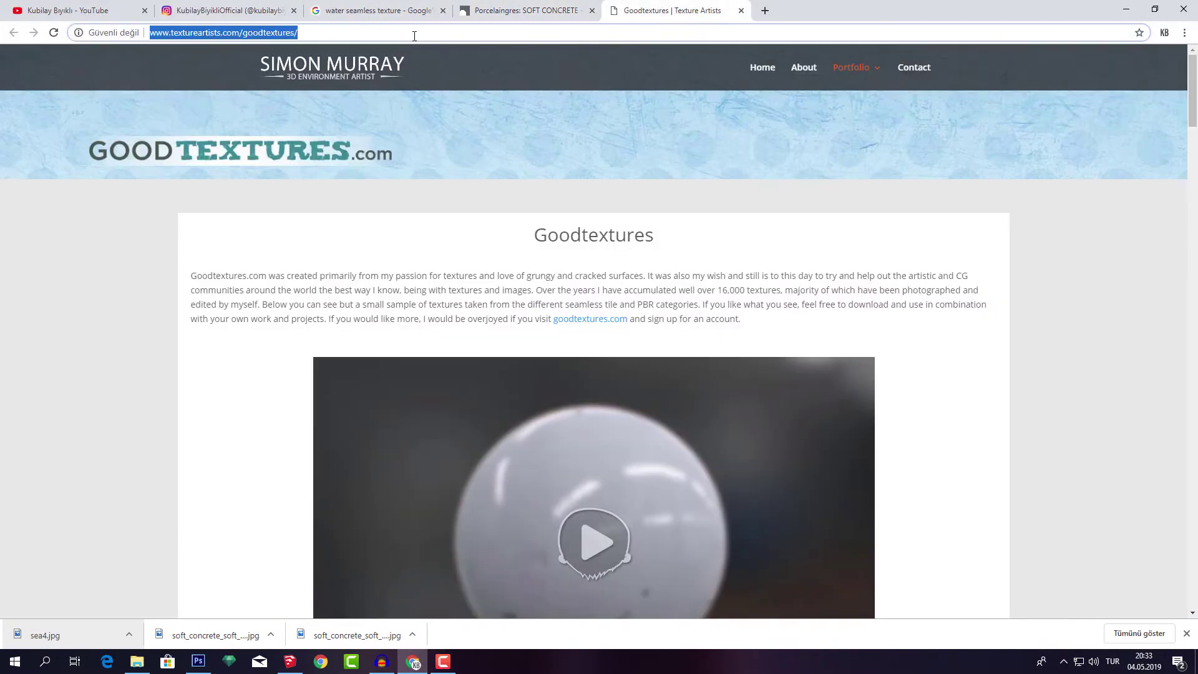
{"action": "type", "text": "ska"}
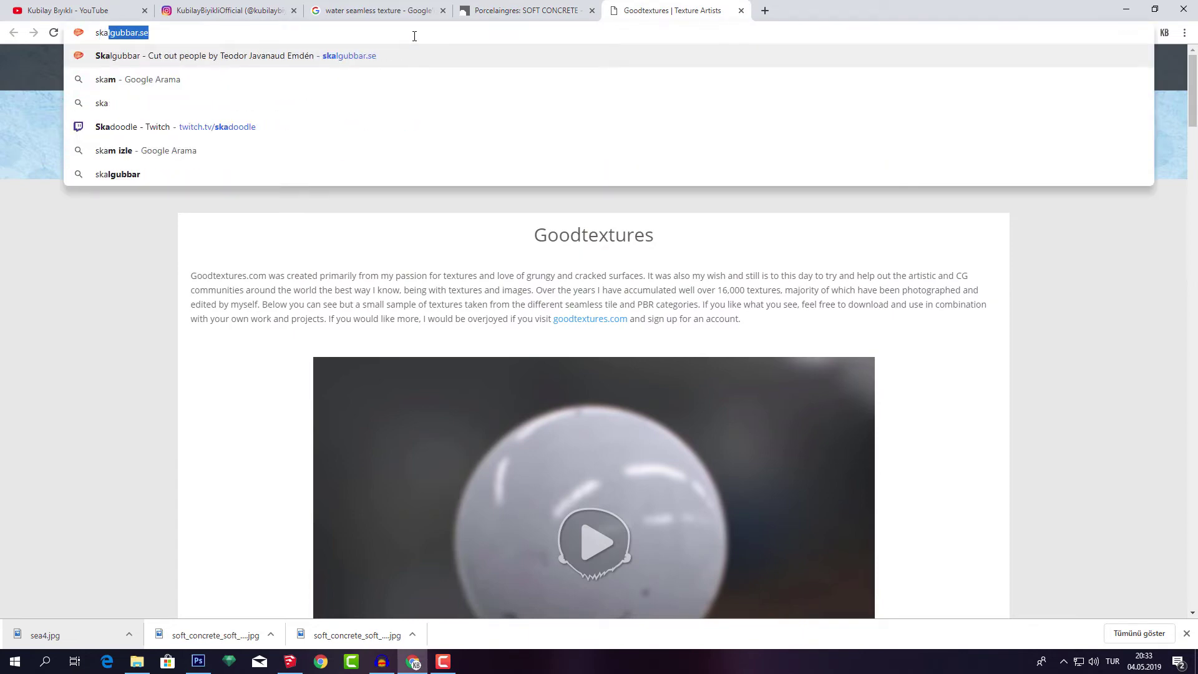
{"action": "key", "text": "Return"}
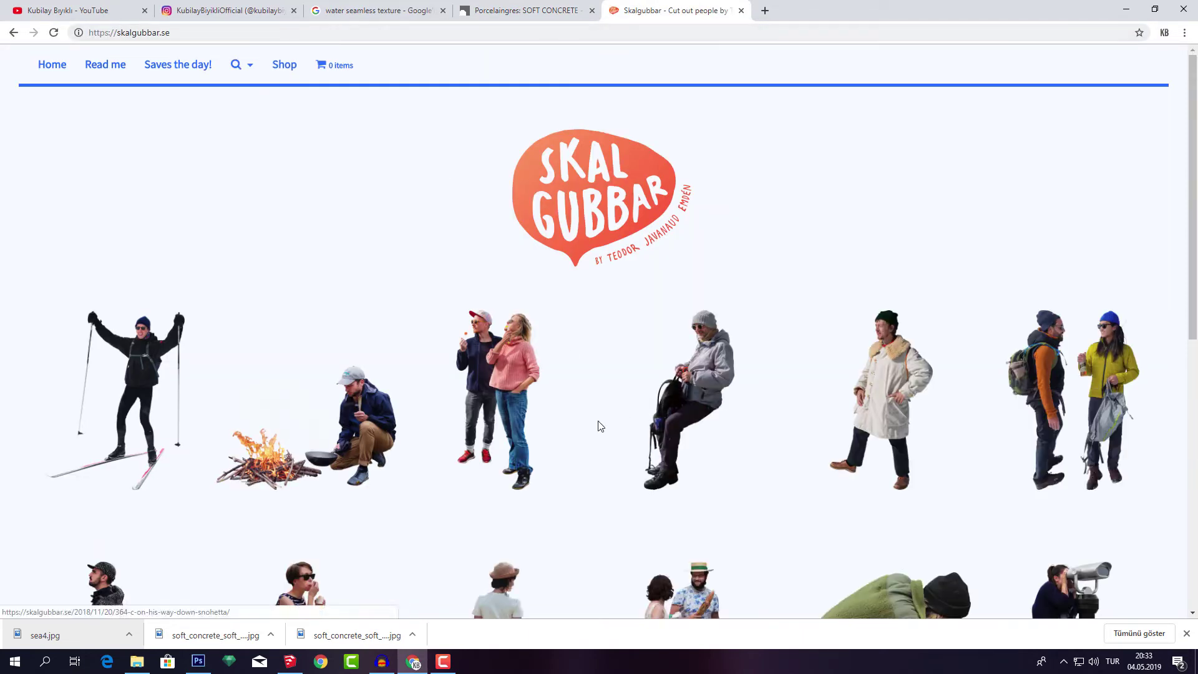
Browse the figure grid and open the dotted-jacket man's page
{"action": "scroll", "coordinate": [596, 422], "scroll_direction": "down", "scroll_amount": 3}
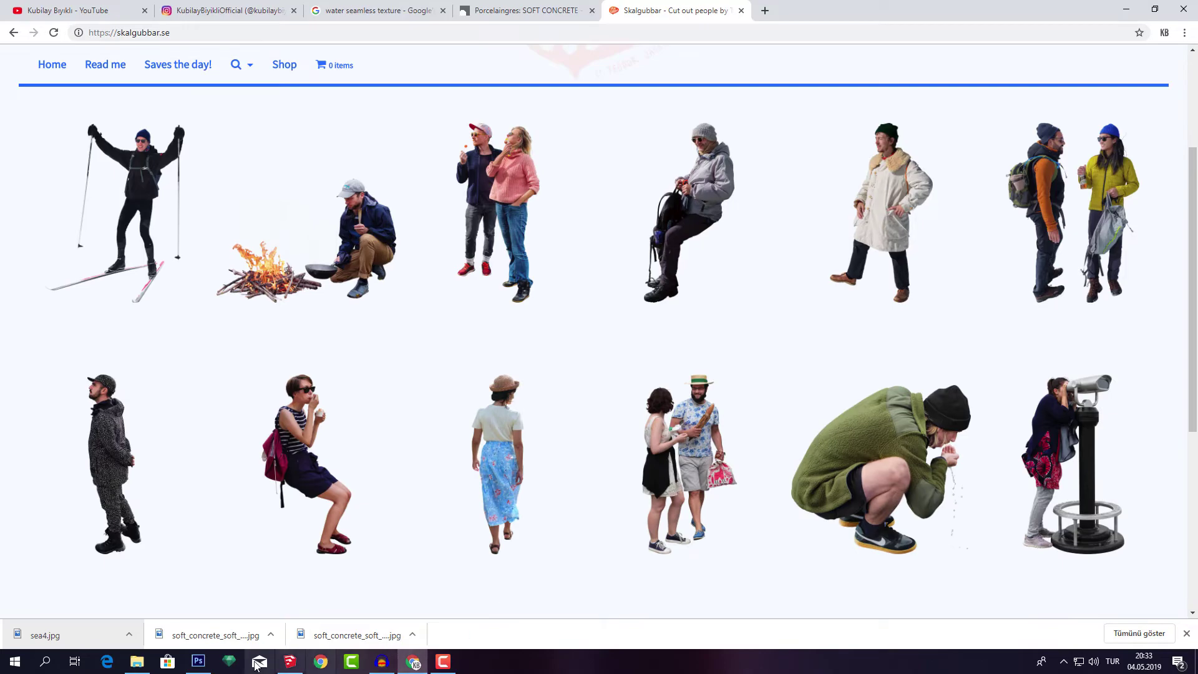
{"action": "left_click", "coordinate": [198, 661]}
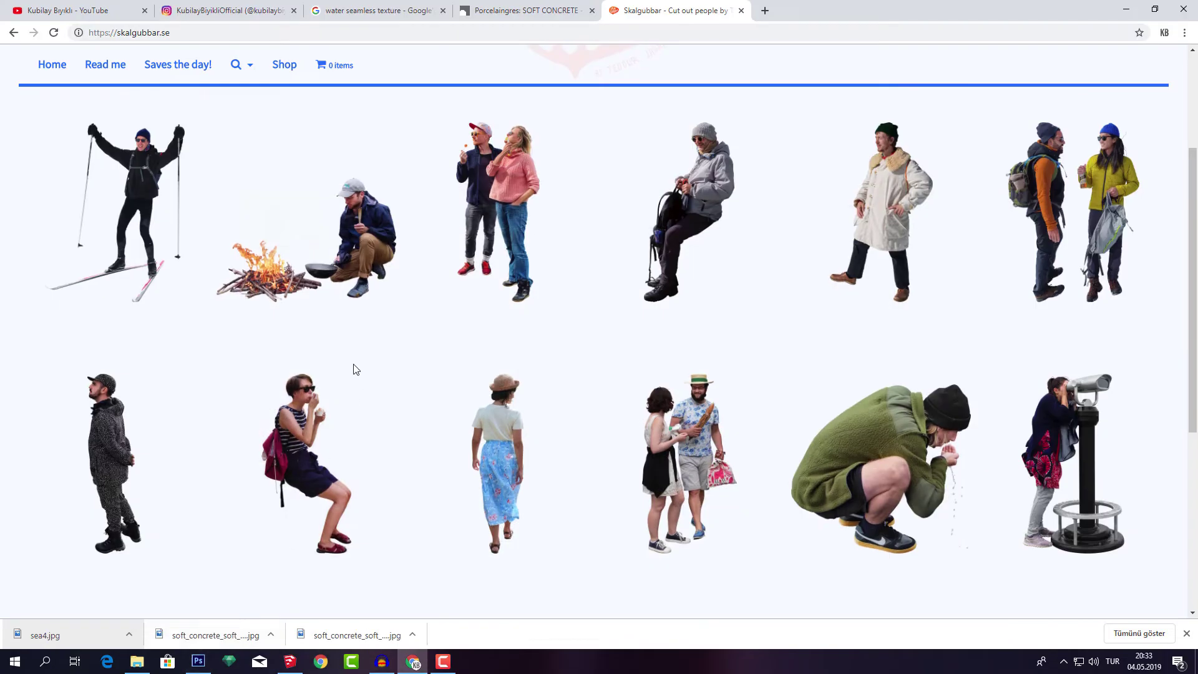
{"action": "scroll", "coordinate": [353, 369], "scroll_direction": "down", "scroll_amount": 2}
{"action": "scroll", "coordinate": [105, 363], "scroll_direction": "down", "scroll_amount": 3}
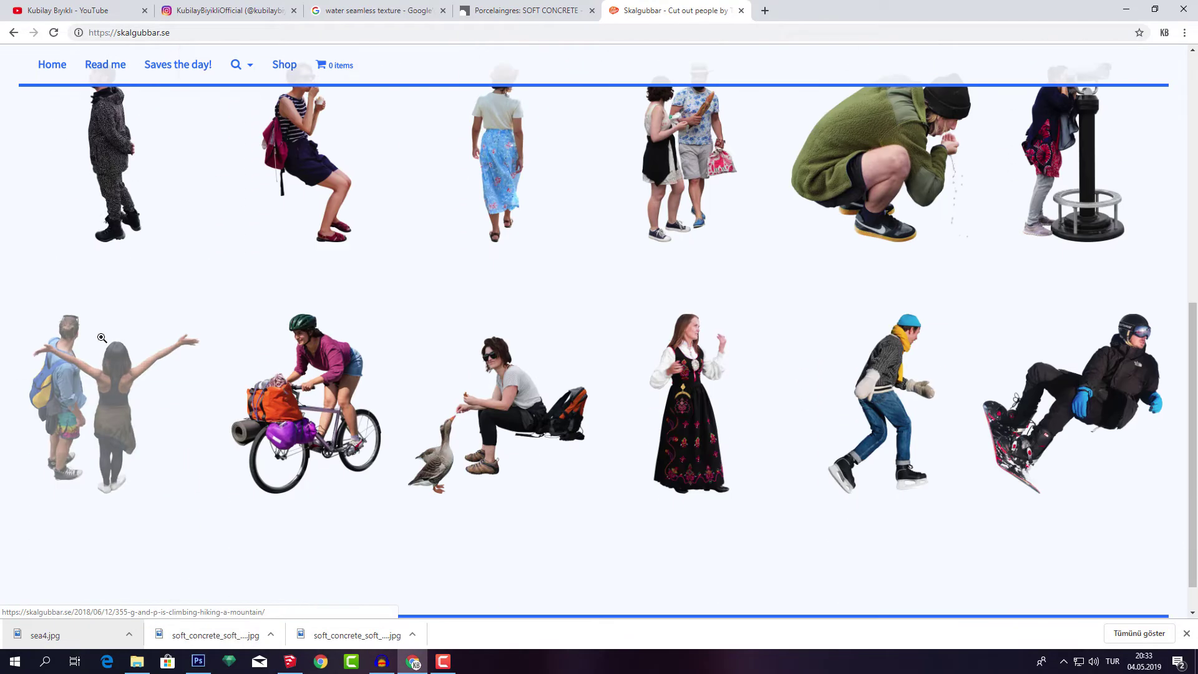
{"action": "scroll", "coordinate": [105, 362], "scroll_direction": "up", "scroll_amount": 2}
{"action": "left_click", "coordinate": [105, 349]}
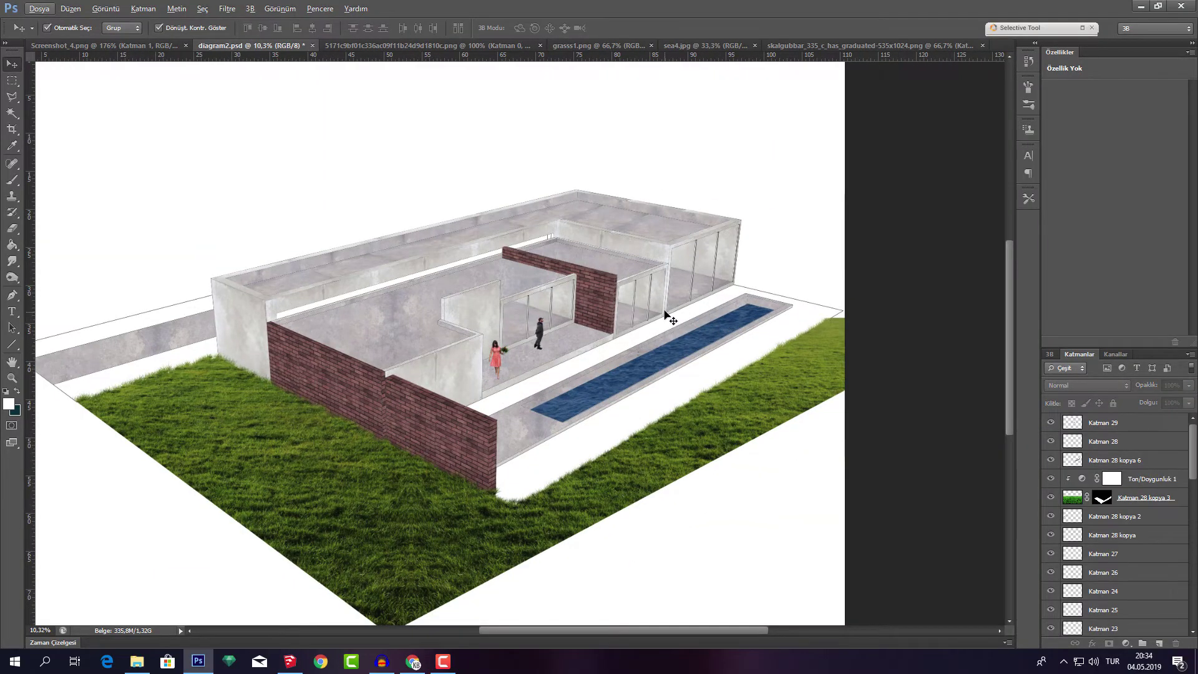
Save diagram2.psd, zoom in, and add the empty layer Katman 30 on top
{"action": "key", "text": "ctrl+s"}
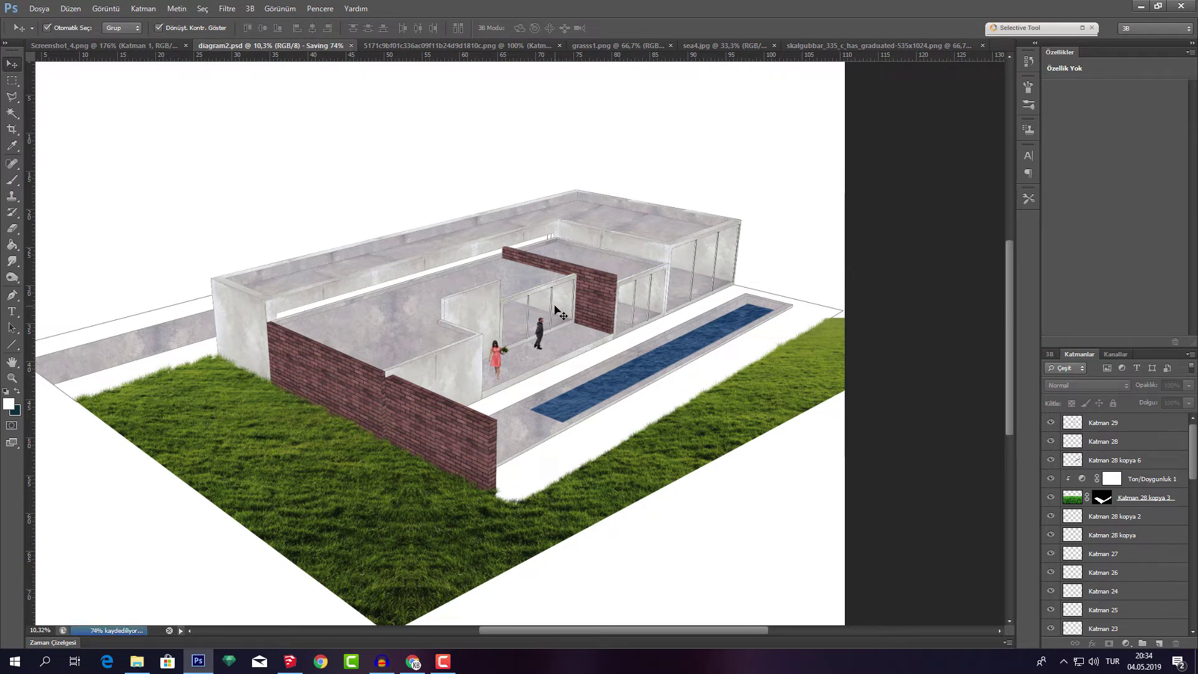
{"action": "scroll", "coordinate": [203, 320], "scroll_direction": "up", "scroll_amount": 2}
{"action": "scroll", "coordinate": [217, 322], "scroll_direction": "up", "scroll_amount": 2}
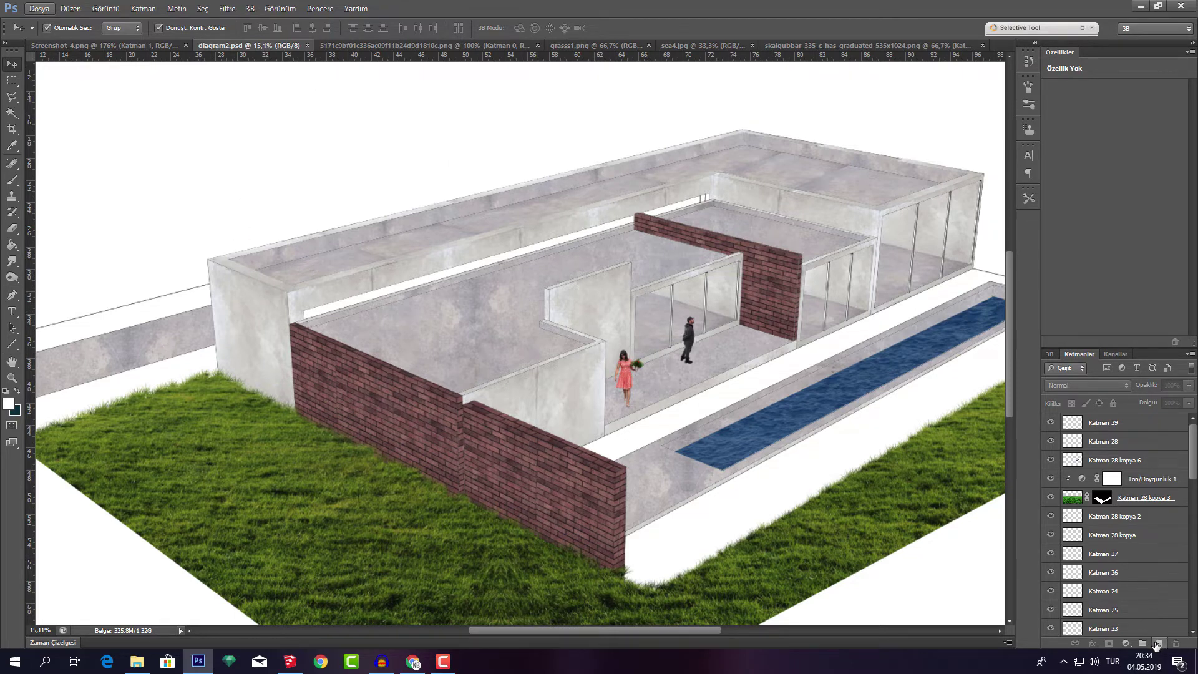
{"action": "left_click", "coordinate": [1159, 643]}
Set the foreground colour to black and set up the brush, undoing a trial stroke
{"action": "key", "text": "i"}
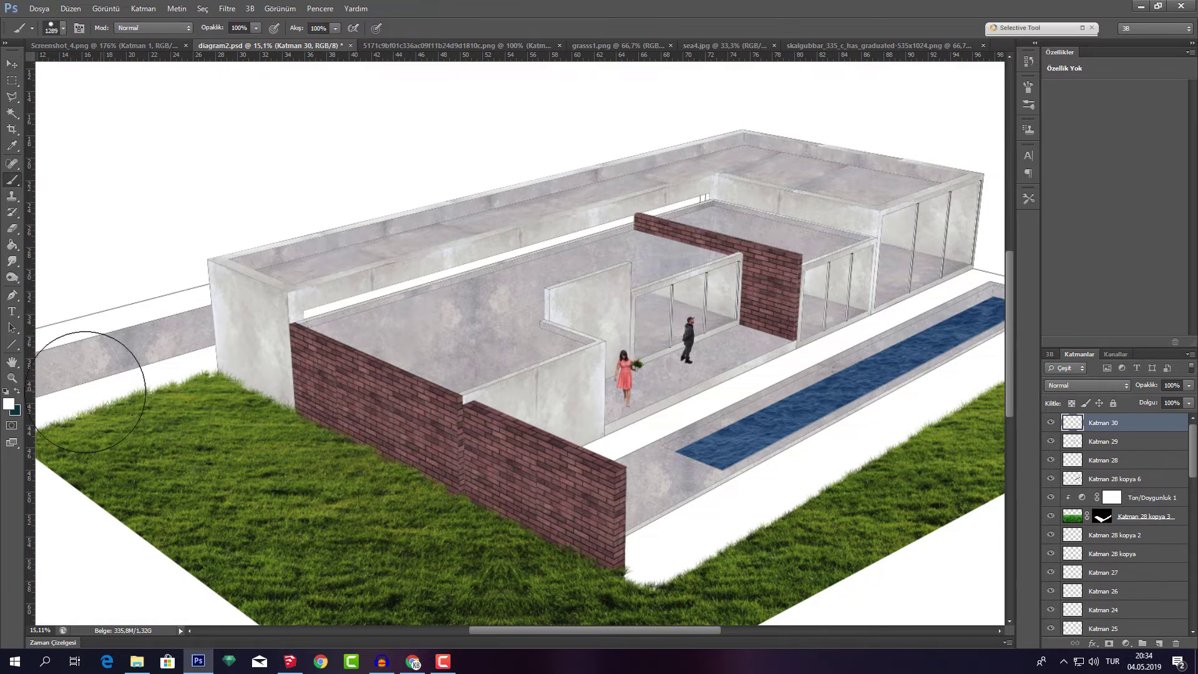
{"action": "left_click", "coordinate": [8, 403]}
{"action": "left_click", "coordinate": [831, 451]}
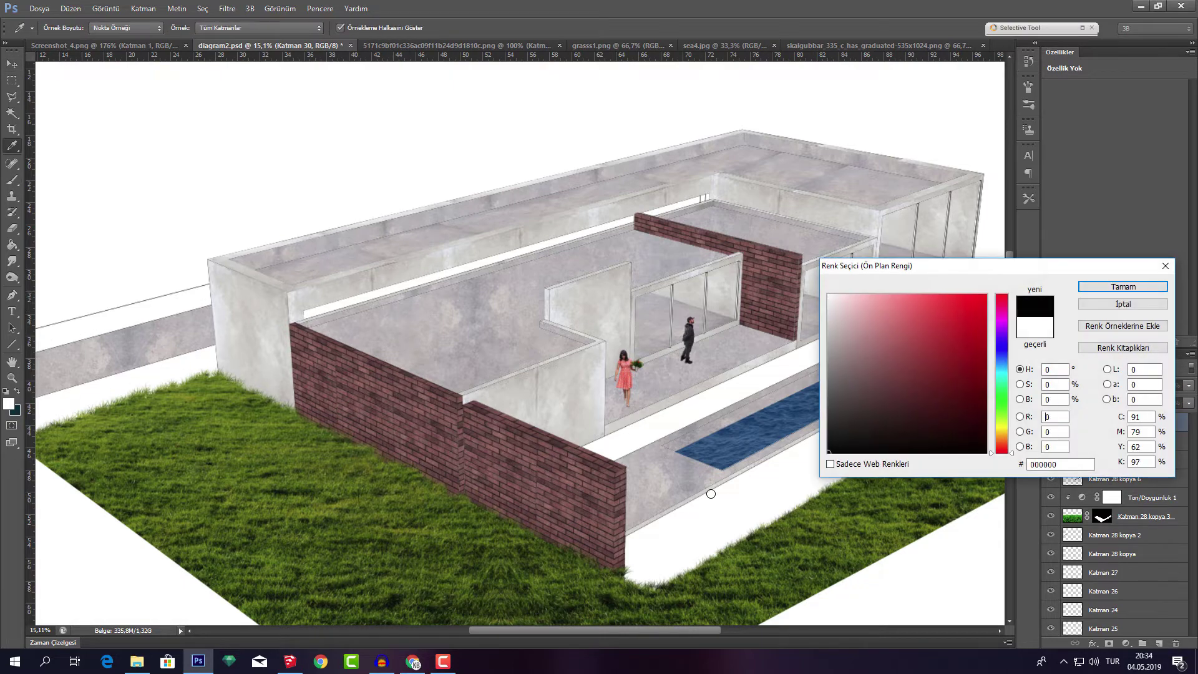
{"action": "left_click", "coordinate": [1122, 287]}
{"action": "key", "text": "b"}
{"action": "right_click", "coordinate": [624, 320]}
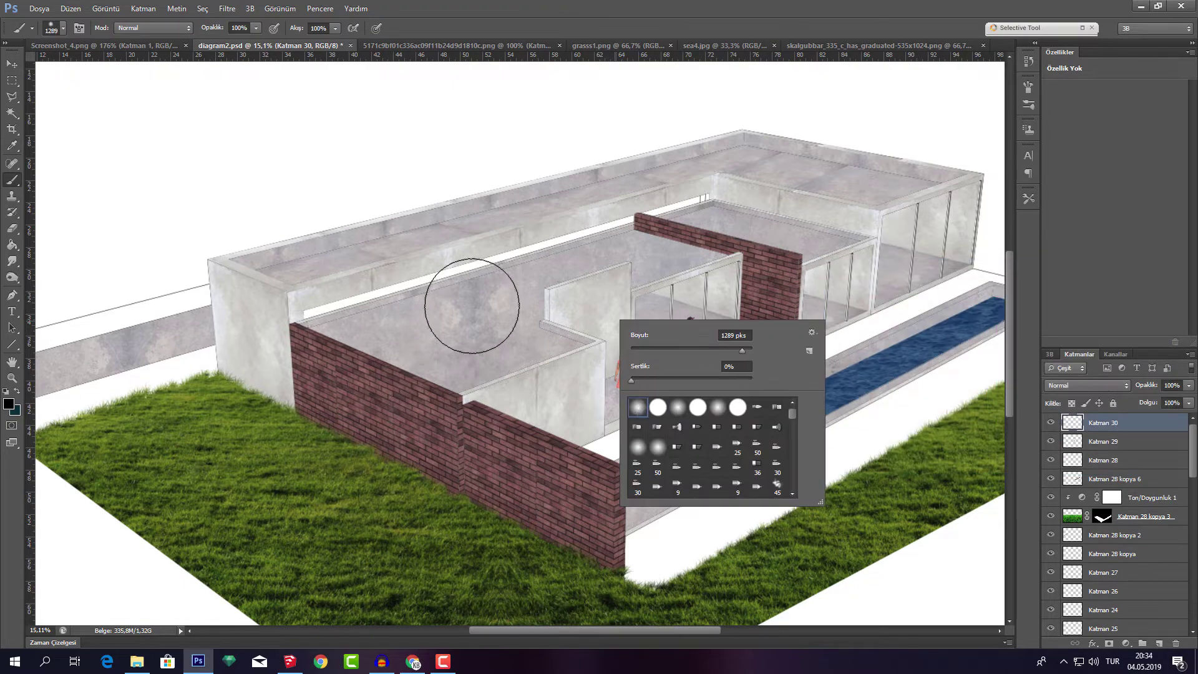
{"action": "left_click_drag", "start_coordinate": [468, 299], "coordinate": [400, 374]}
{"action": "key", "text": "ctrl+z"}
Outline the top of the long back roof ledge with the Polygonal Lasso
{"action": "scroll", "coordinate": [321, 260], "scroll_direction": "up", "scroll_amount": 3, "text": "alt"}
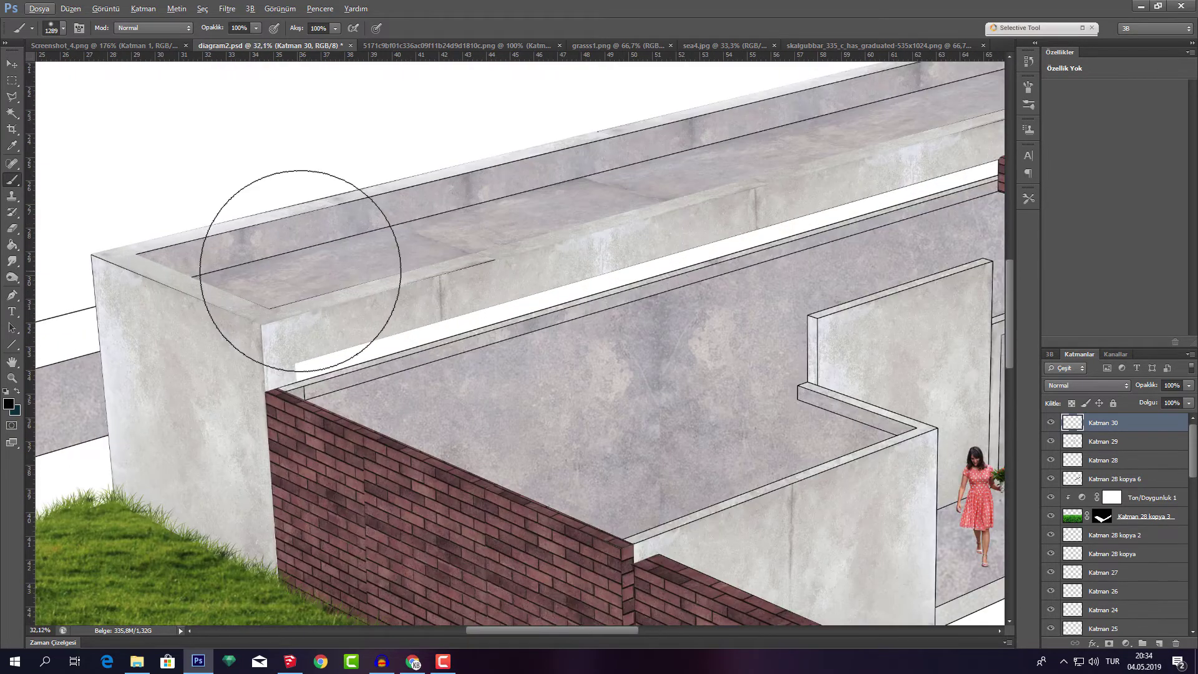
{"action": "scroll", "coordinate": [315, 284], "scroll_direction": "up", "scroll_amount": 2}
{"action": "key", "text": "l"}
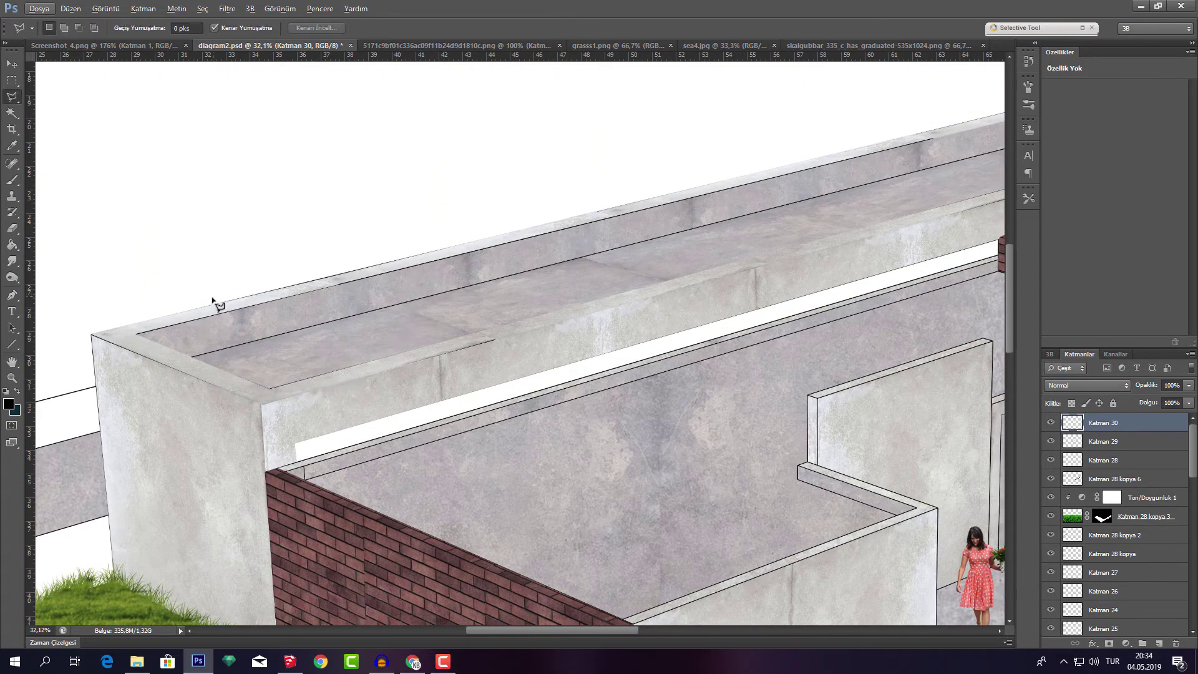
{"action": "scroll", "coordinate": [318, 322], "scroll_direction": "down", "scroll_amount": 3, "text": "alt"}
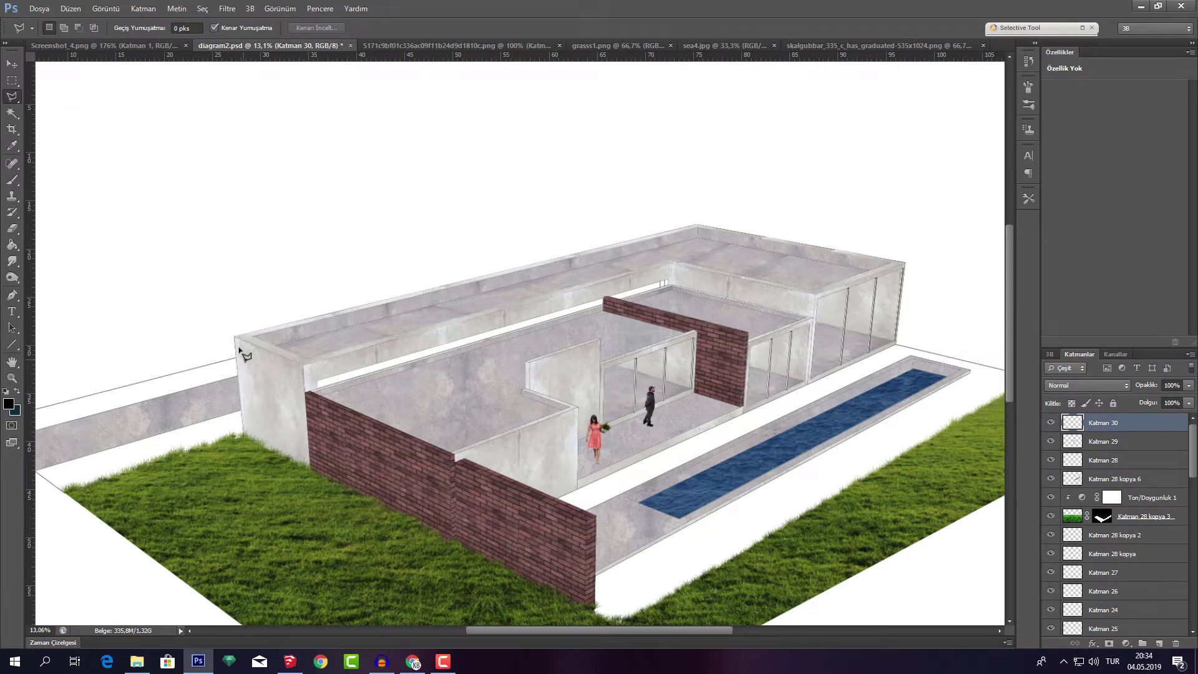
{"action": "scroll", "coordinate": [243, 354], "scroll_direction": "up", "scroll_amount": 2, "text": "alt"}
{"action": "scroll", "coordinate": [300, 375], "scroll_direction": "up", "scroll_amount": 2, "text": "alt"}
{"action": "scroll", "coordinate": [319, 374], "scroll_direction": "up", "scroll_amount": 1, "text": "alt"}
{"action": "scroll", "coordinate": [262, 346], "scroll_direction": "up", "scroll_amount": 2}
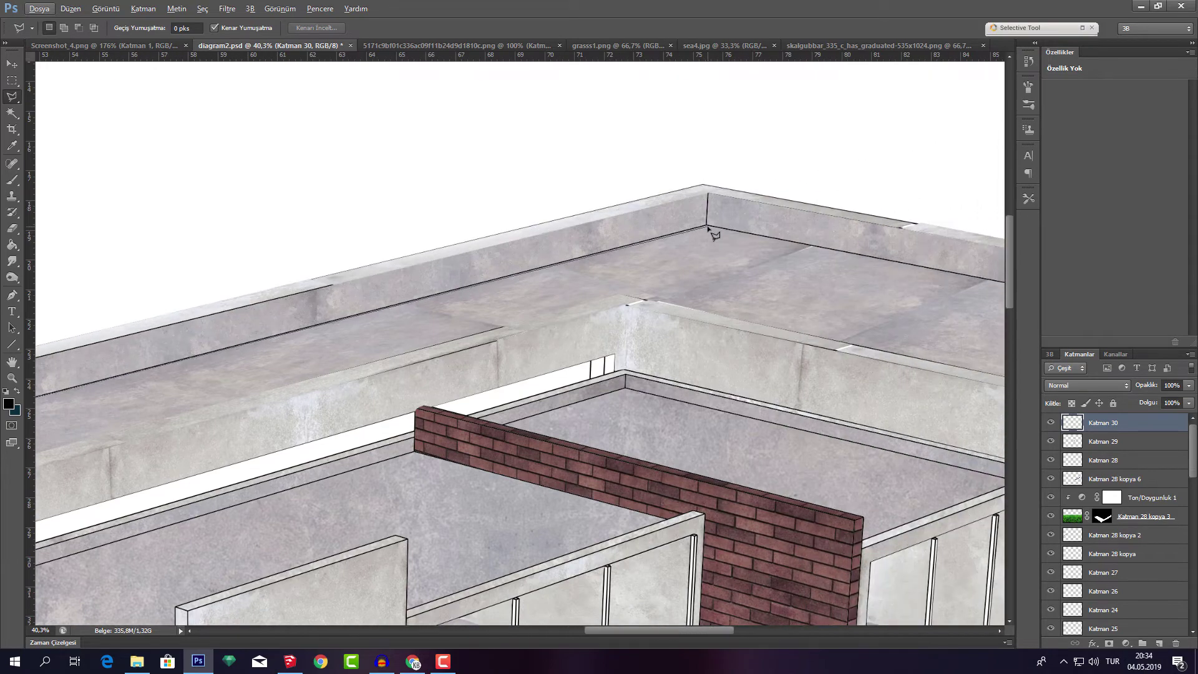
{"action": "left_click", "coordinate": [707, 226]}
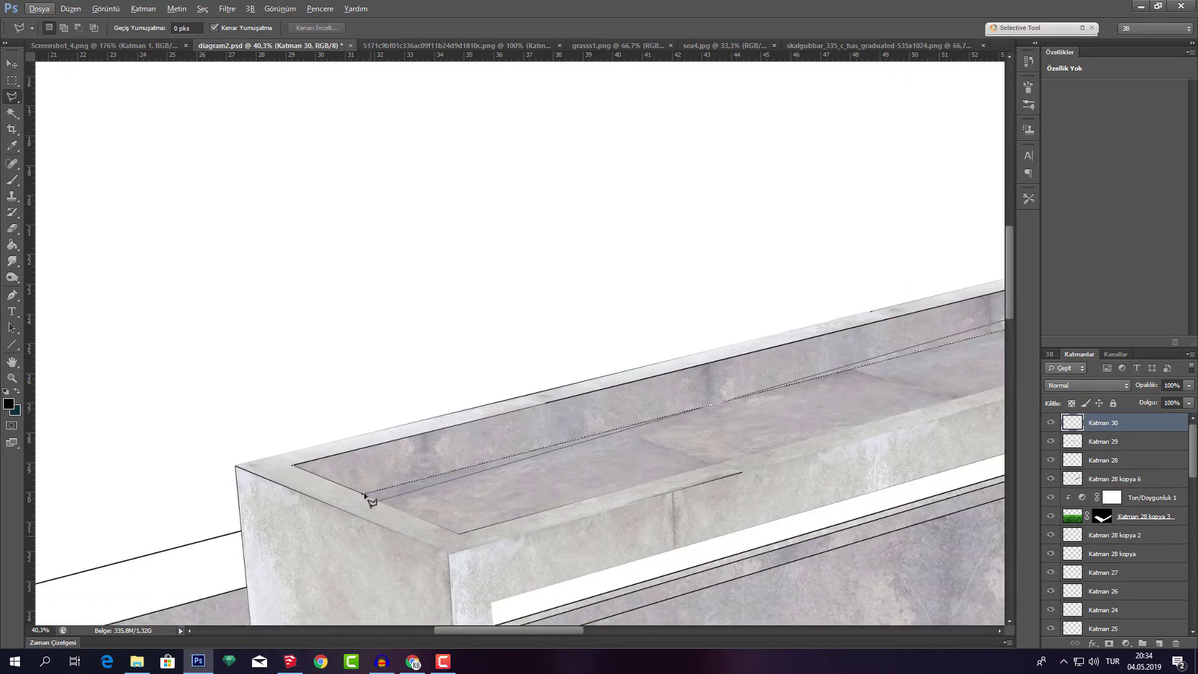
{"action": "left_click", "coordinate": [296, 466]}
Paint the selected ledge strip black with the brush, then deselect
{"action": "scroll", "coordinate": [428, 447], "scroll_direction": "down", "scroll_amount": 3}
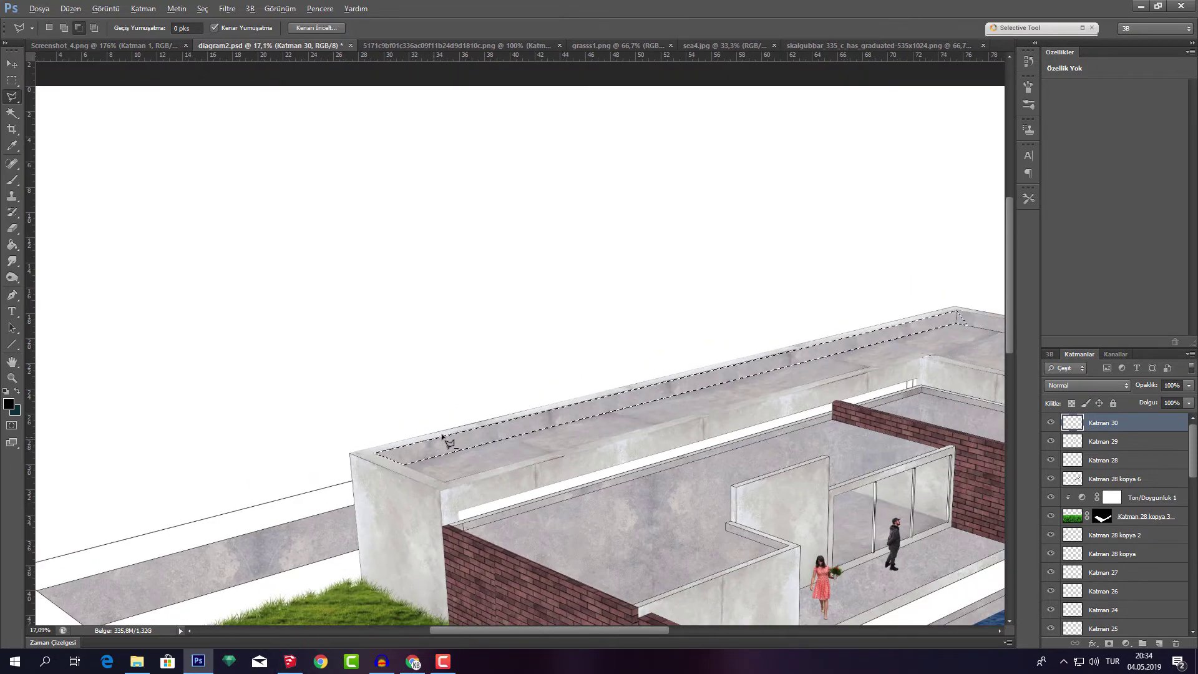
{"action": "key", "text": "b"}
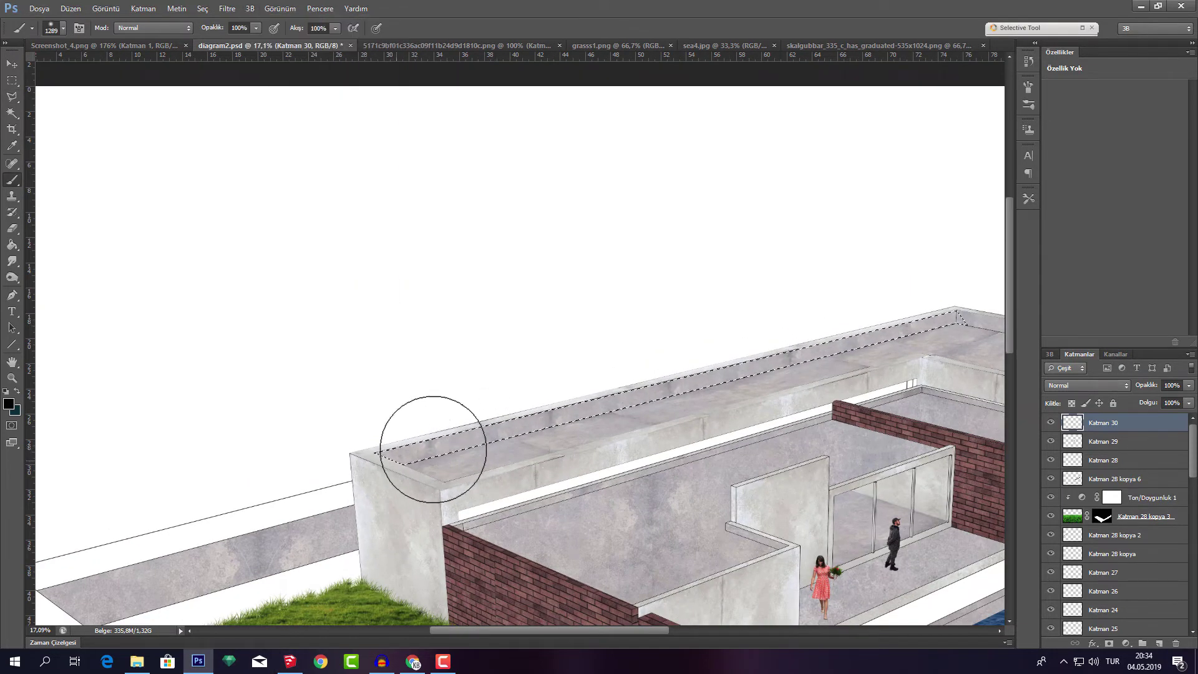
{"action": "left_click_drag", "start_coordinate": [428, 441], "coordinate": [831, 351]}
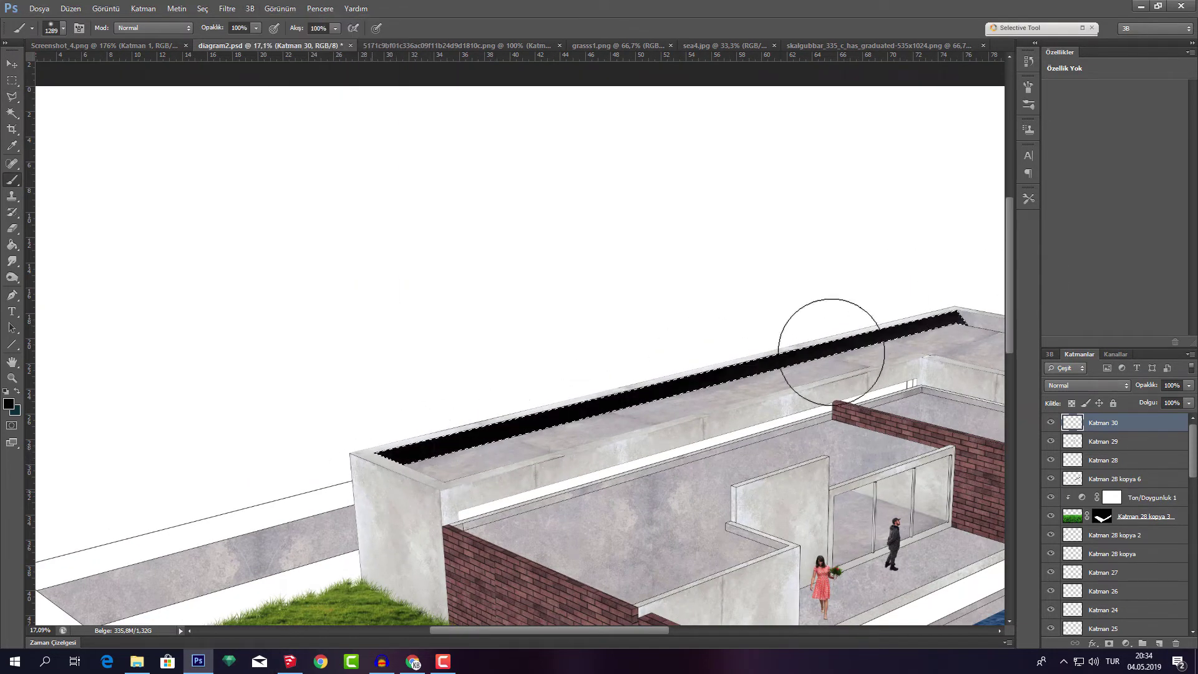
{"action": "right_click", "coordinate": [723, 340]}
{"action": "key", "text": "l"}
{"action": "left_click", "coordinate": [761, 307]}
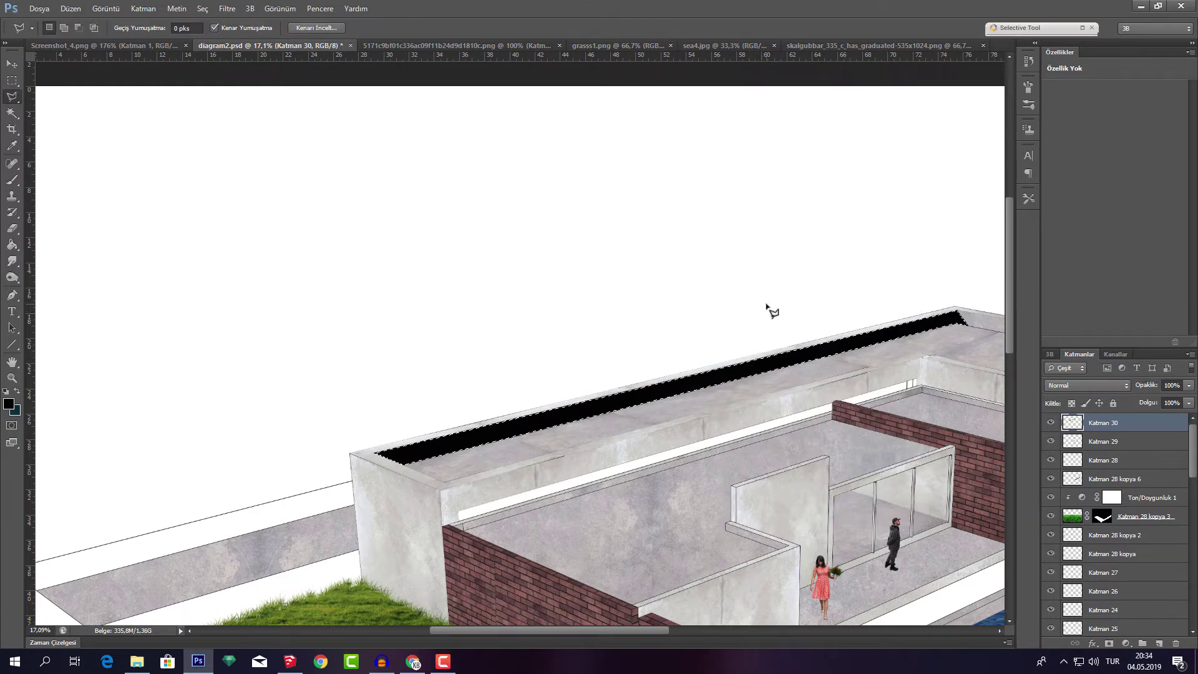
{"action": "right_click", "coordinate": [663, 315]}
{"action": "left_click", "coordinate": [677, 321]}
Change how the black strip layer blends with the roof and scroll down the Layers panel
{"action": "key", "text": "m"}
{"action": "scroll", "coordinate": [655, 337], "scroll_direction": "right", "scroll_amount": 5}
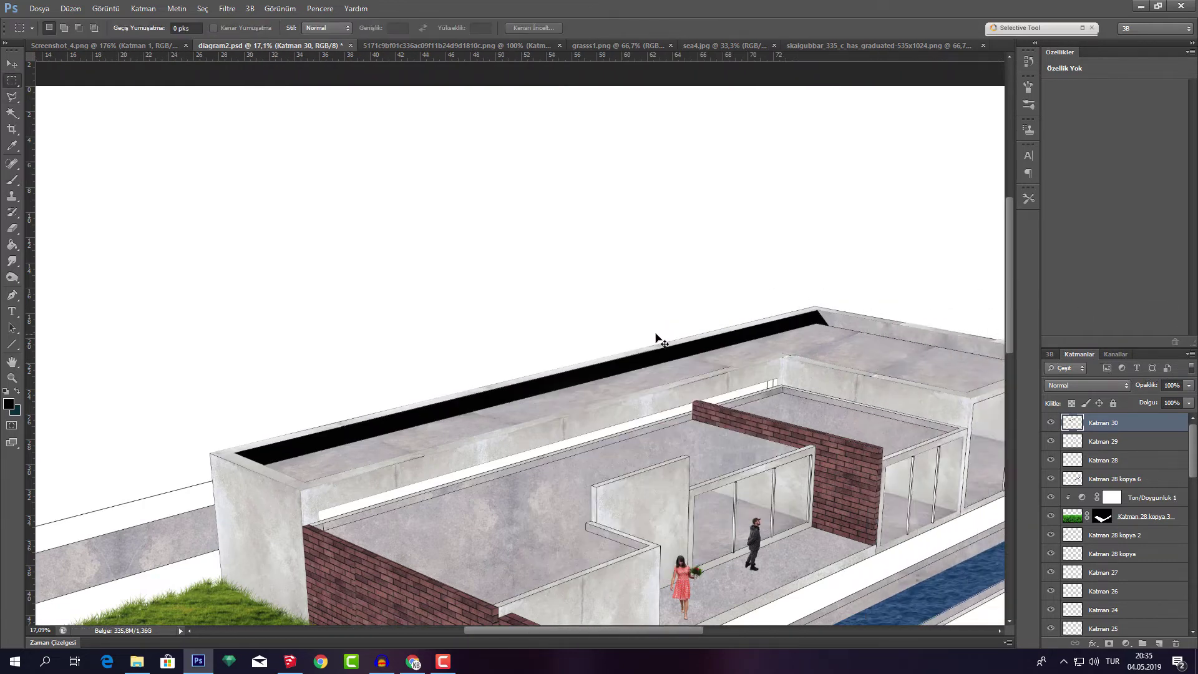
{"action": "key", "text": "l"}
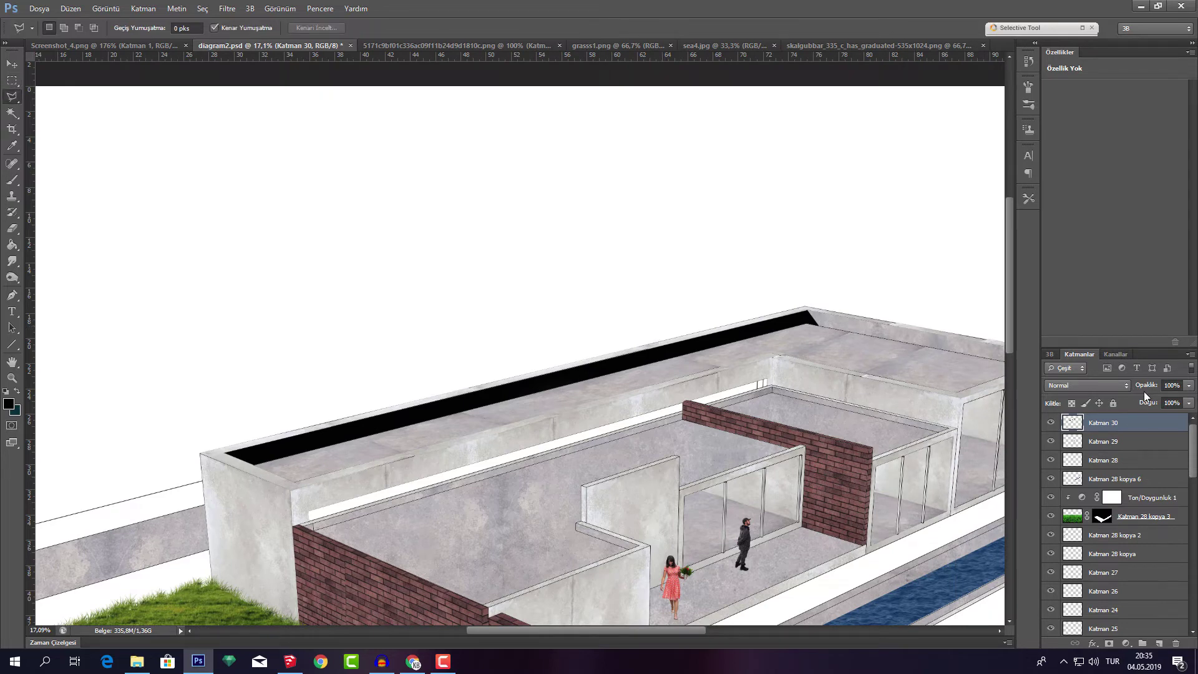
{"action": "key", "text": "v"}
{"action": "left_click", "coordinate": [1099, 383]}
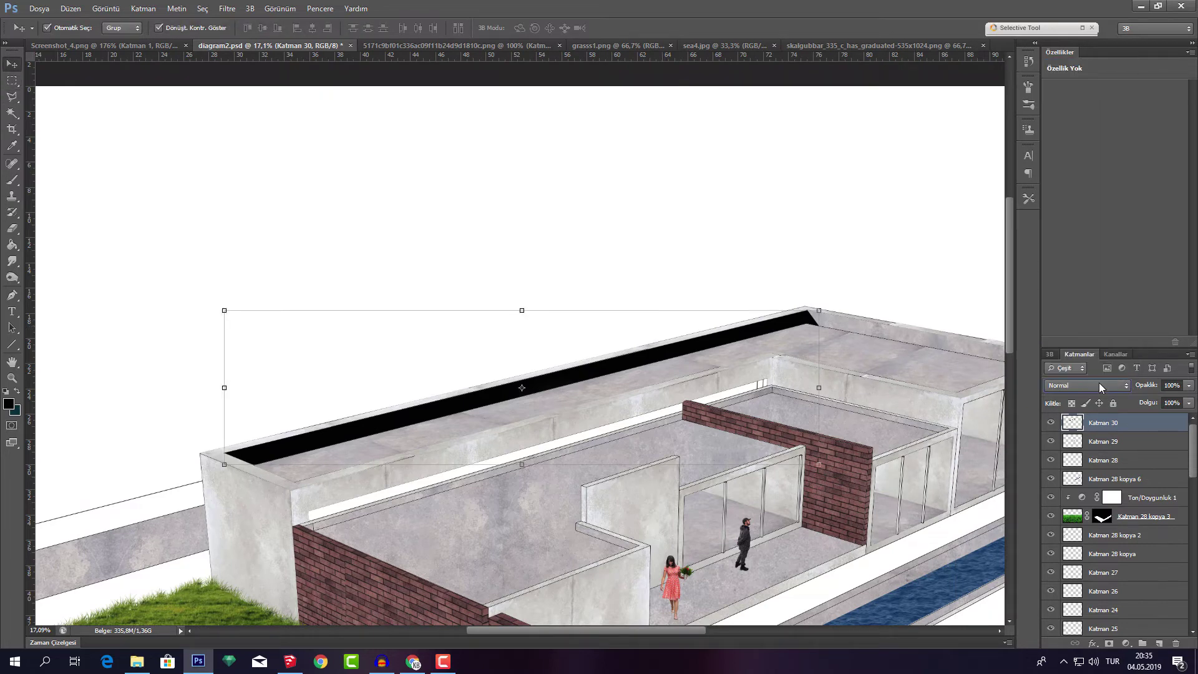
{"action": "scroll", "coordinate": [1099, 383], "scroll_direction": "down", "scroll_amount": 2}
{"action": "scroll", "coordinate": [1099, 383], "scroll_direction": "down", "scroll_amount": 2}
{"action": "scroll", "coordinate": [1099, 383], "scroll_direction": "down", "scroll_amount": 2}
{"action": "scroll", "coordinate": [1099, 383], "scroll_direction": "down", "scroll_amount": 1}
{"action": "scroll", "coordinate": [1099, 383], "scroll_direction": "down", "scroll_amount": 1}
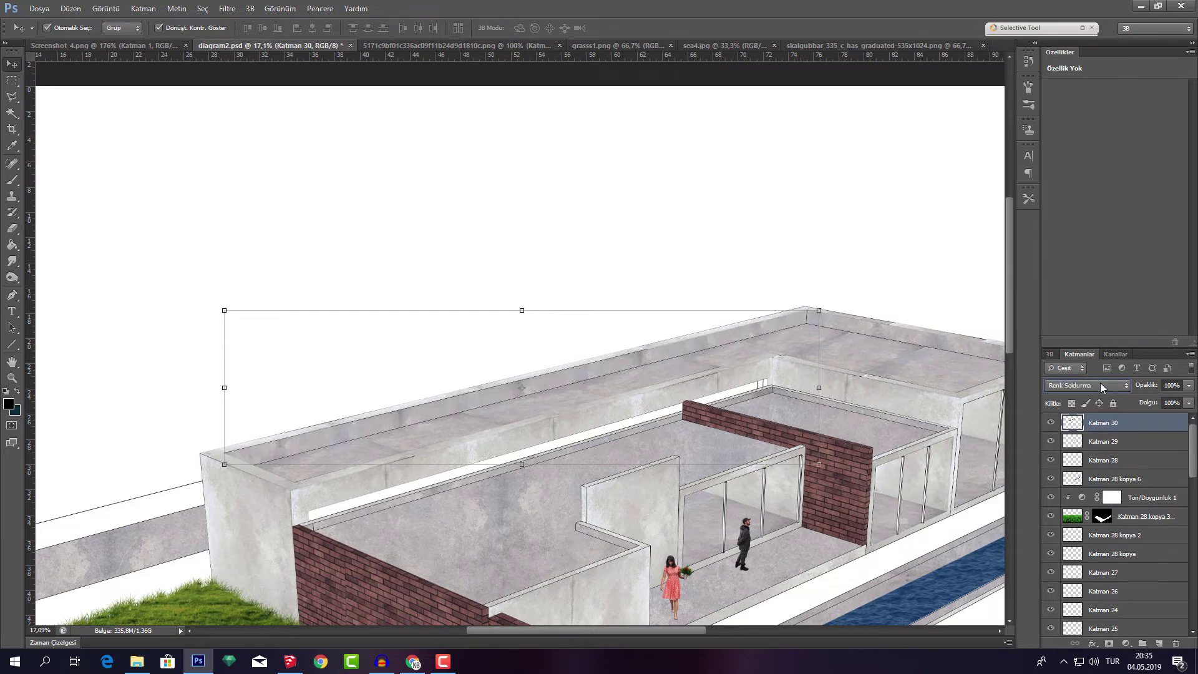
{"action": "scroll", "coordinate": [1100, 383], "scroll_direction": "down", "scroll_amount": 2}
{"action": "scroll", "coordinate": [1100, 383], "scroll_direction": "down", "scroll_amount": 2}
{"action": "scroll", "coordinate": [1101, 383], "scroll_direction": "down", "scroll_amount": 1}
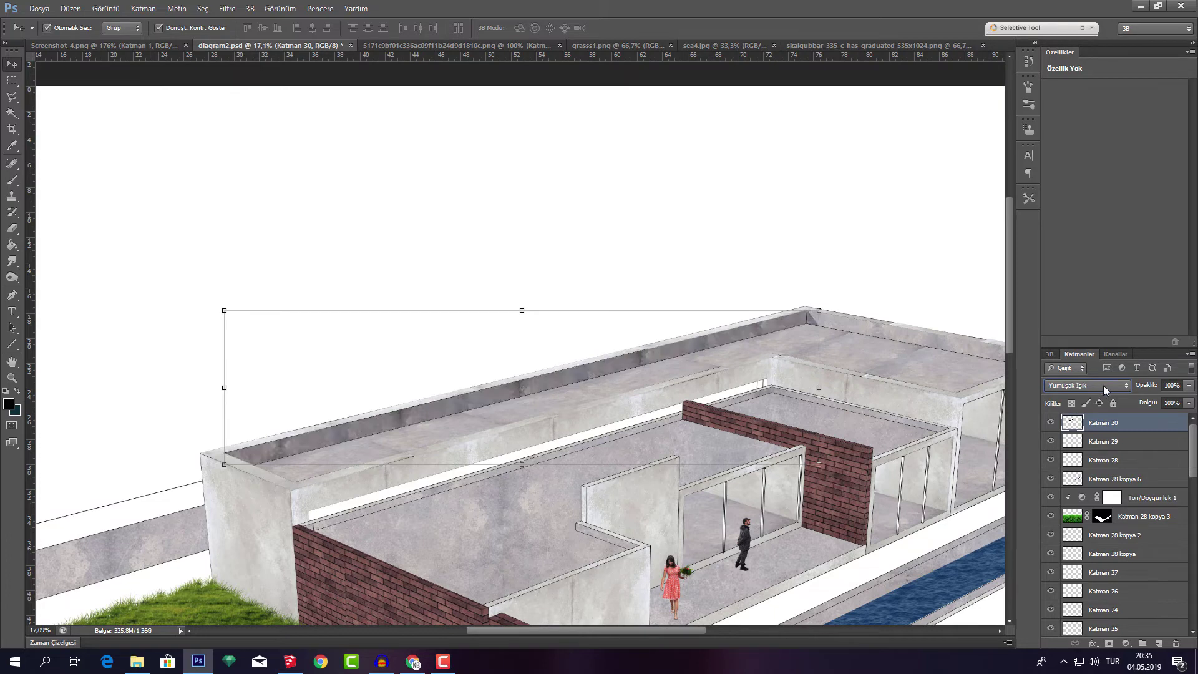
Make Katman 30 the active layer and try a roof-edge selection, then discard it
{"action": "left_click", "coordinate": [836, 328]}
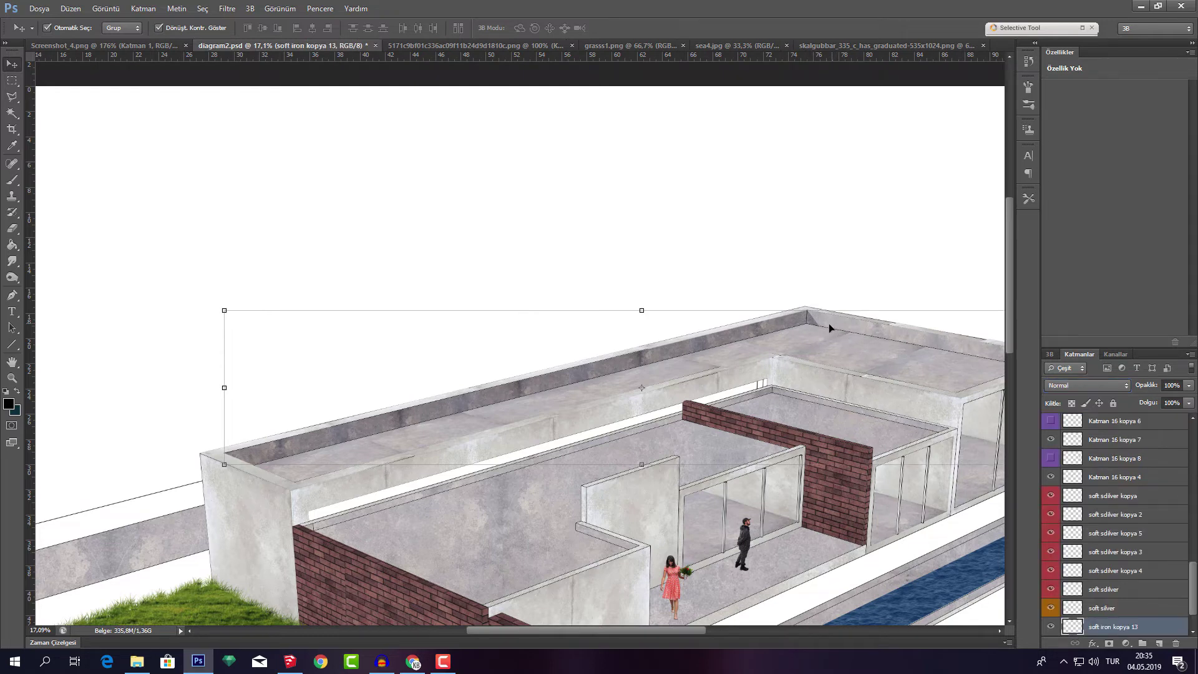
{"action": "key", "text": "l"}
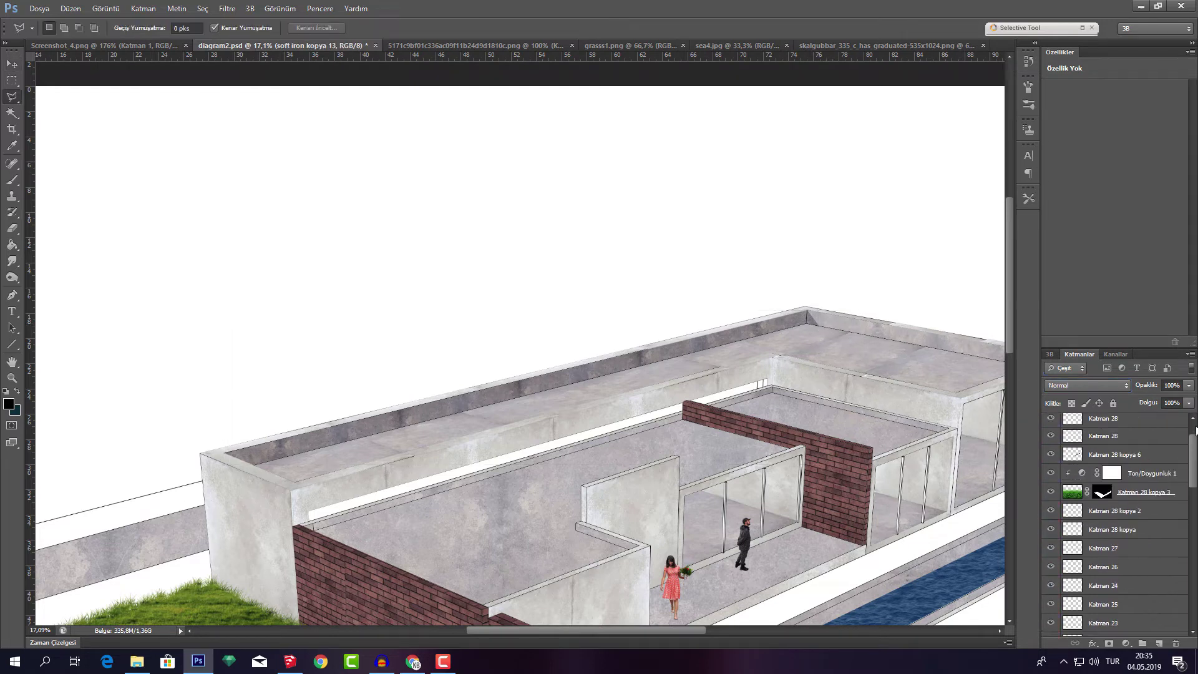
{"action": "left_click_drag", "start_coordinate": [1194, 563], "coordinate": [1194, 421]}
{"action": "left_click", "coordinate": [1103, 422]}
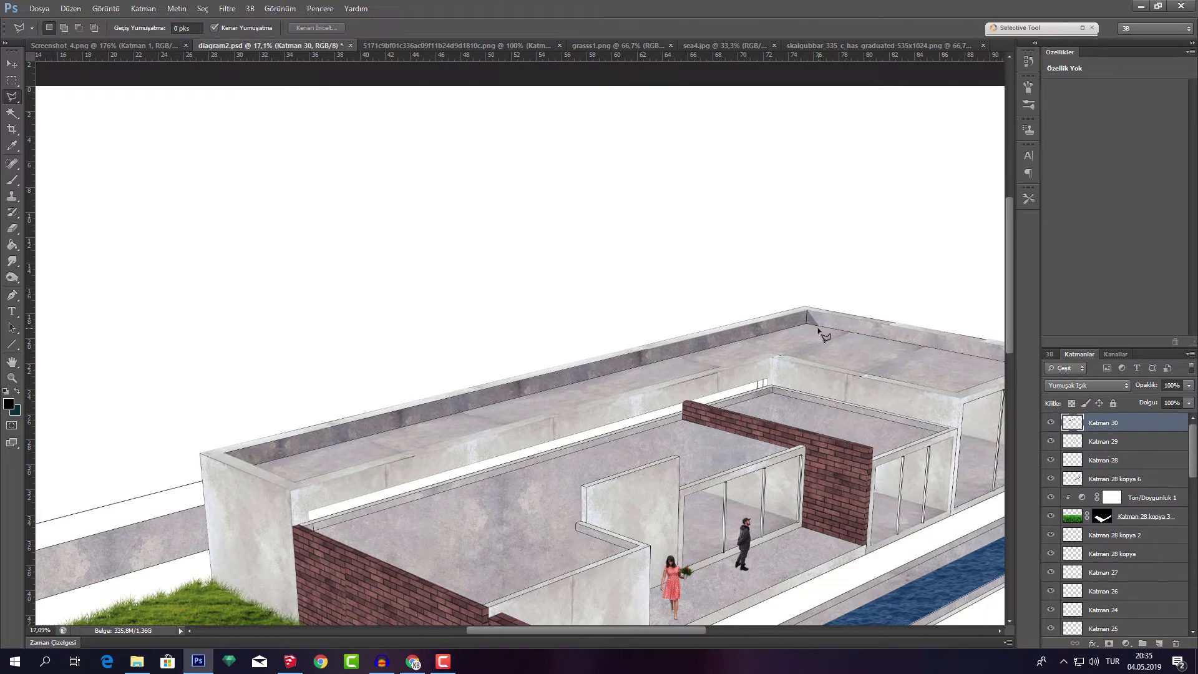
{"action": "left_click", "coordinate": [819, 327]}
{"action": "double_click", "coordinate": [252, 466]}
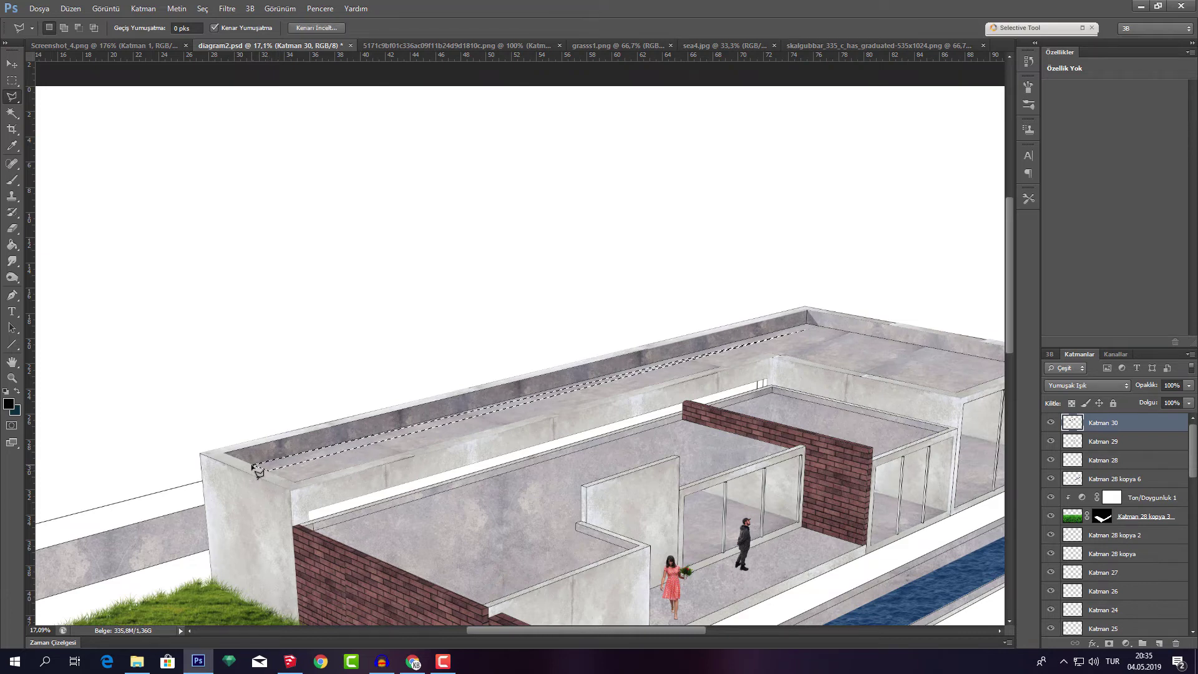
{"action": "key", "text": "ctrl+d"}
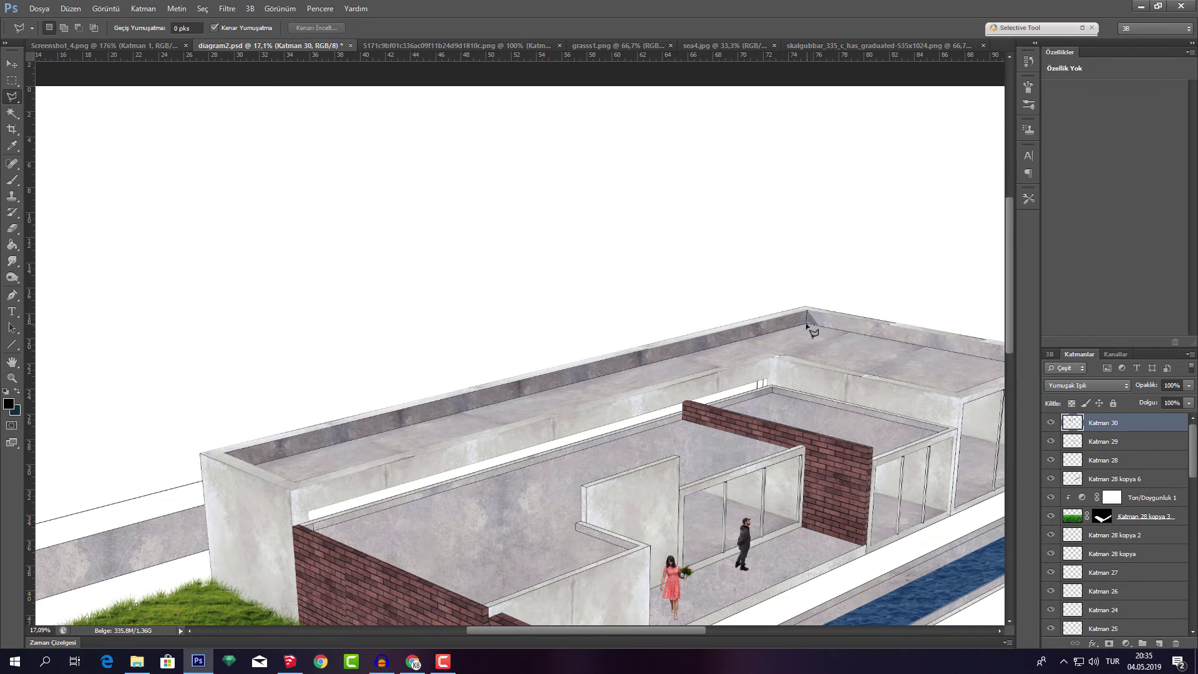
Select the inner roof edge, brush black shade into it, deselect, and save the diagram
{"action": "left_click", "coordinate": [806, 324]}
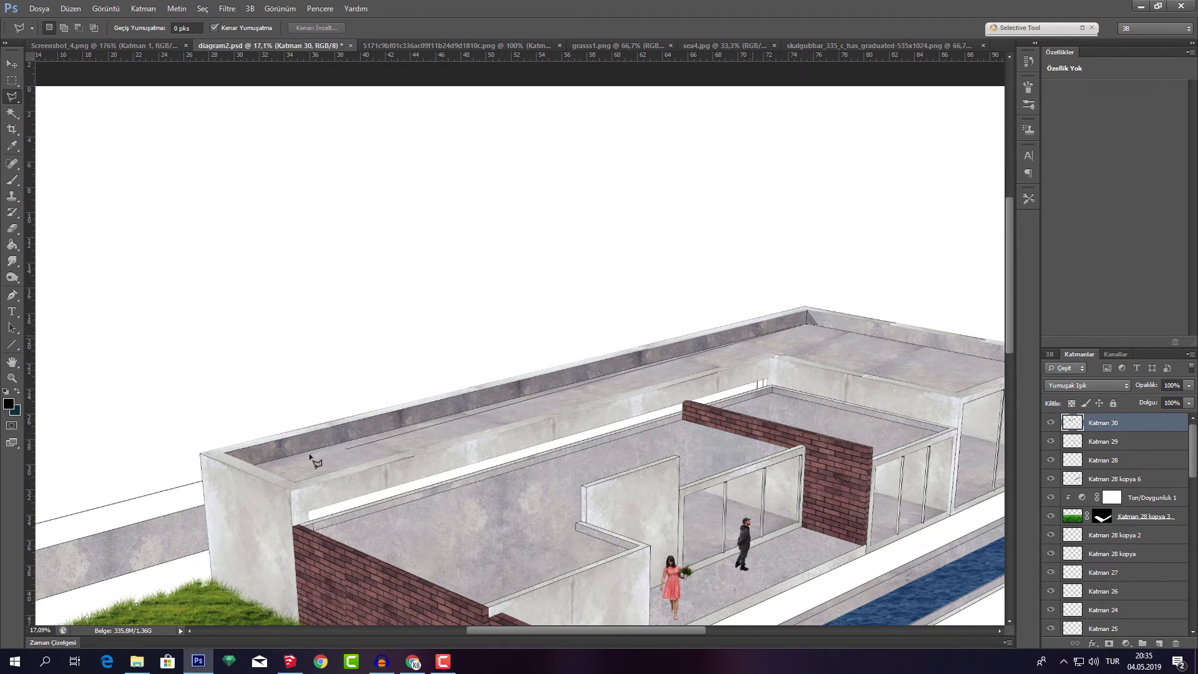
{"action": "left_click", "coordinate": [271, 474]}
{"action": "left_click", "coordinate": [814, 326]}
{"action": "key", "text": "b"}
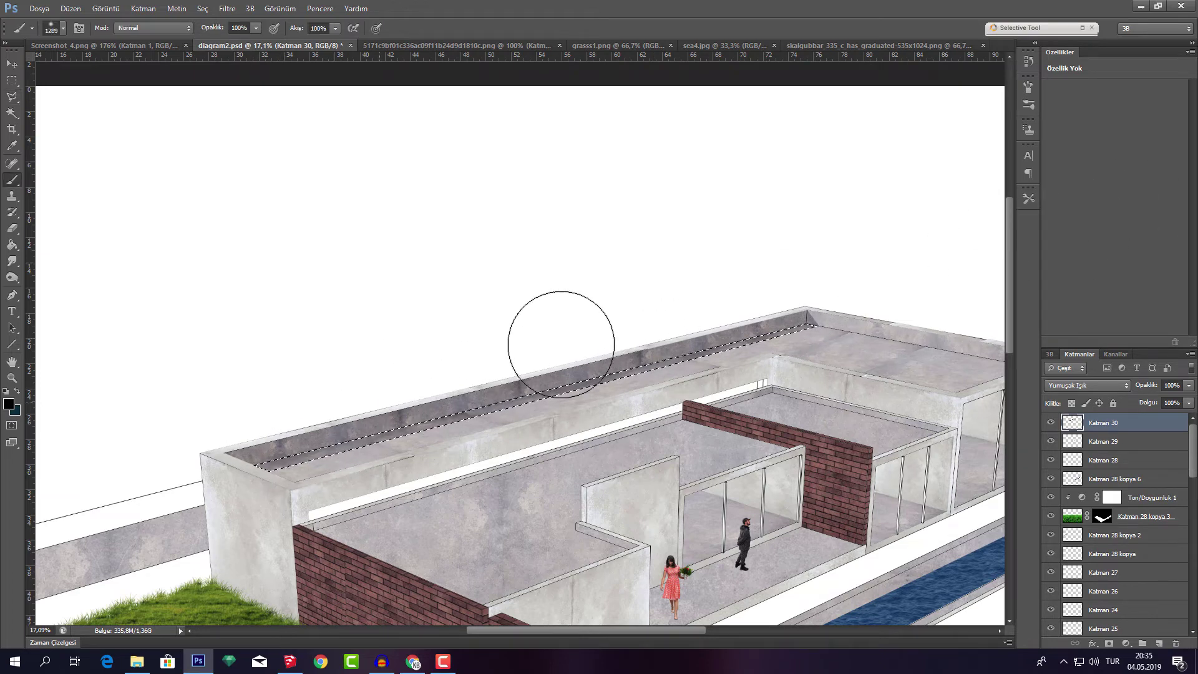
{"action": "key", "text": "v"}
{"action": "right_click", "coordinate": [736, 293]}
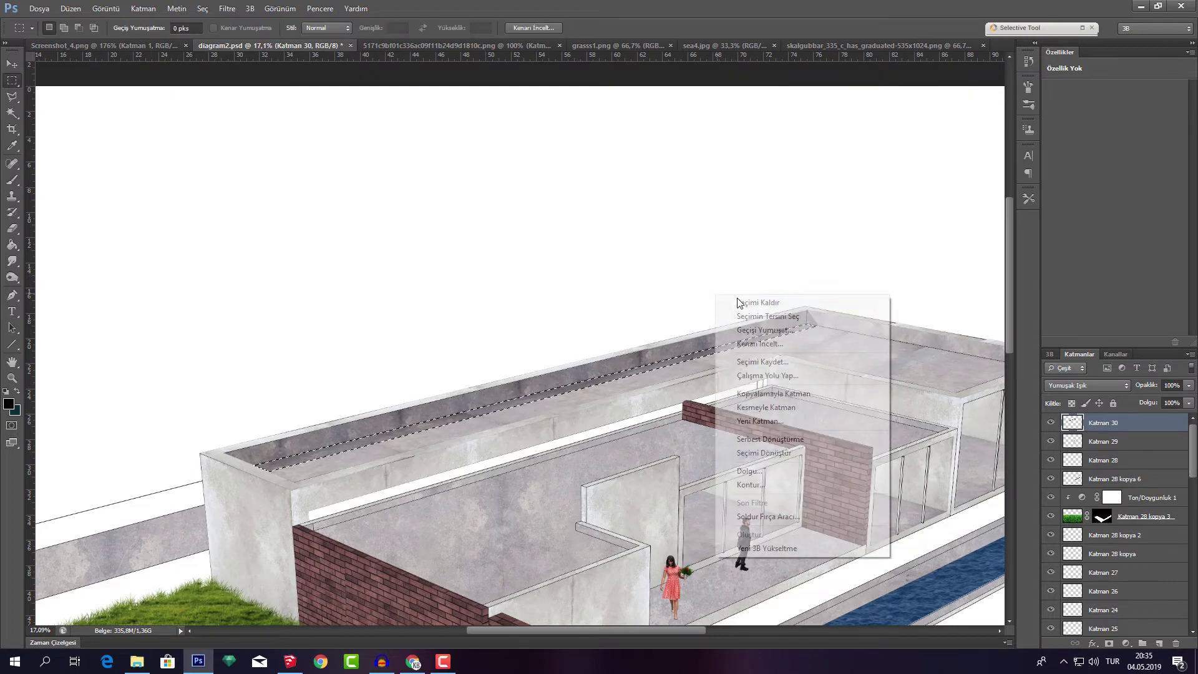
{"action": "left_click", "coordinate": [748, 303]}
{"action": "scroll", "coordinate": [418, 272], "scroll_direction": "up", "scroll_amount": 1}
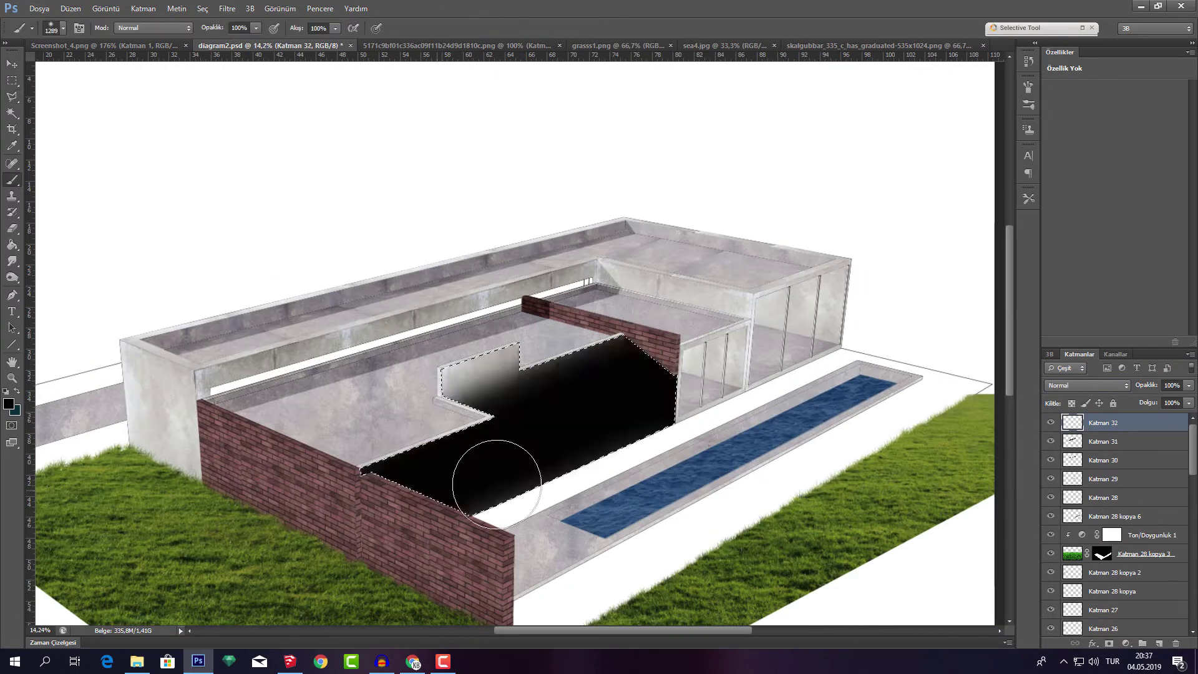
{"action": "key", "text": "ctrl+s"}
In Chrome, replace the Google query with 'trees png' and show the Görseller image results
{"action": "left_click", "coordinate": [413, 661]}
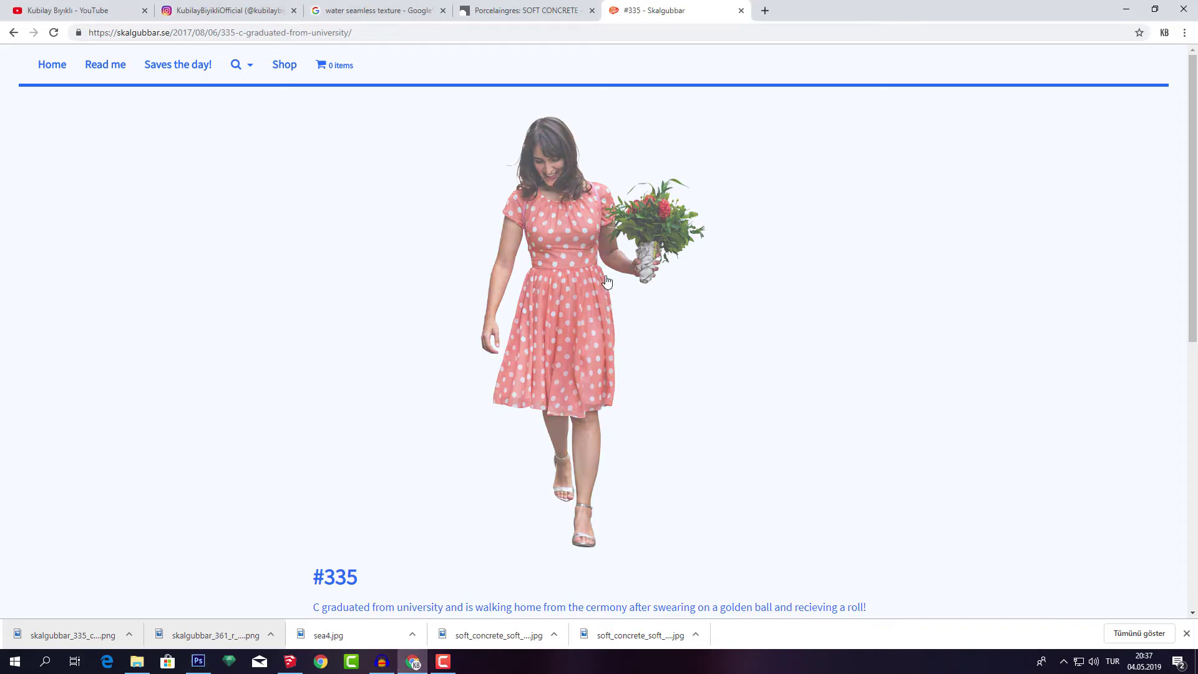
{"action": "left_click", "coordinate": [397, 9]}
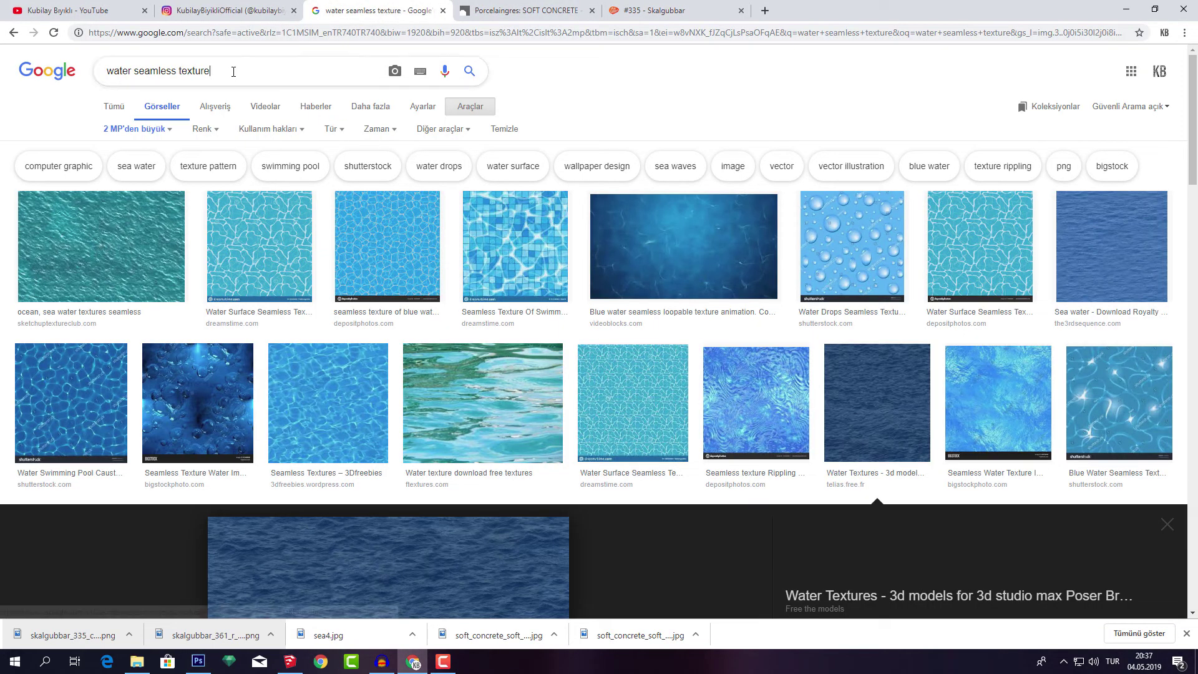
{"action": "left_click", "coordinate": [120, 112]}
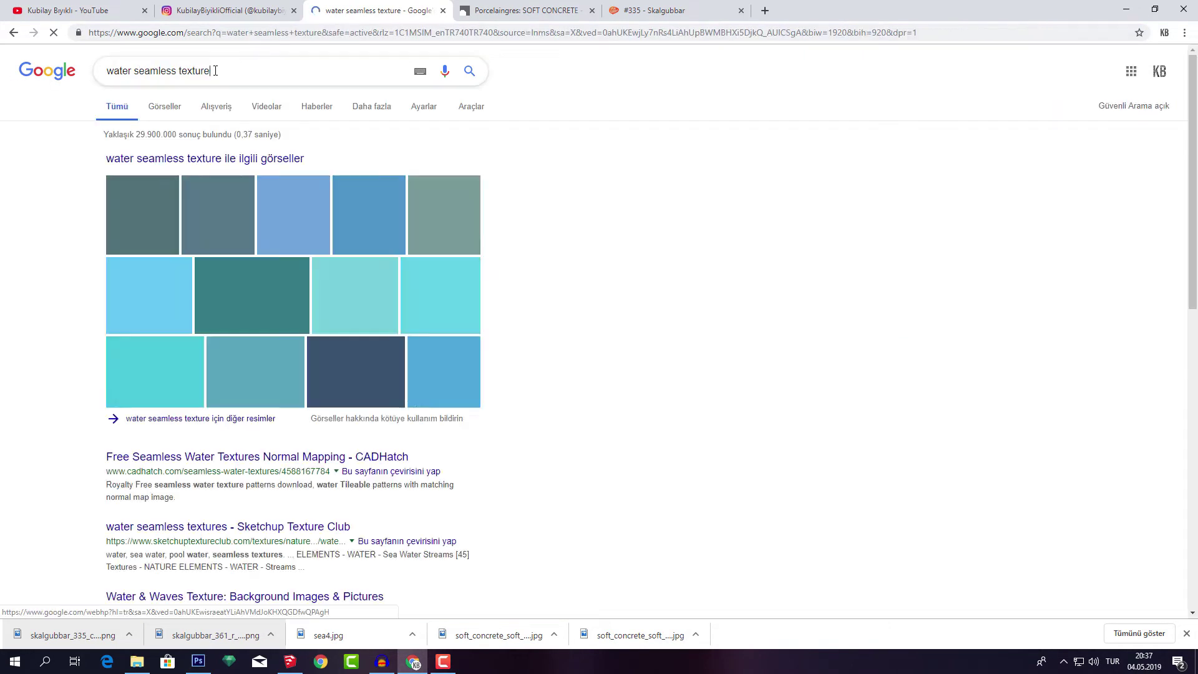
{"action": "left_click", "coordinate": [181, 71]}
{"action": "triple_click", "coordinate": [181, 71]}
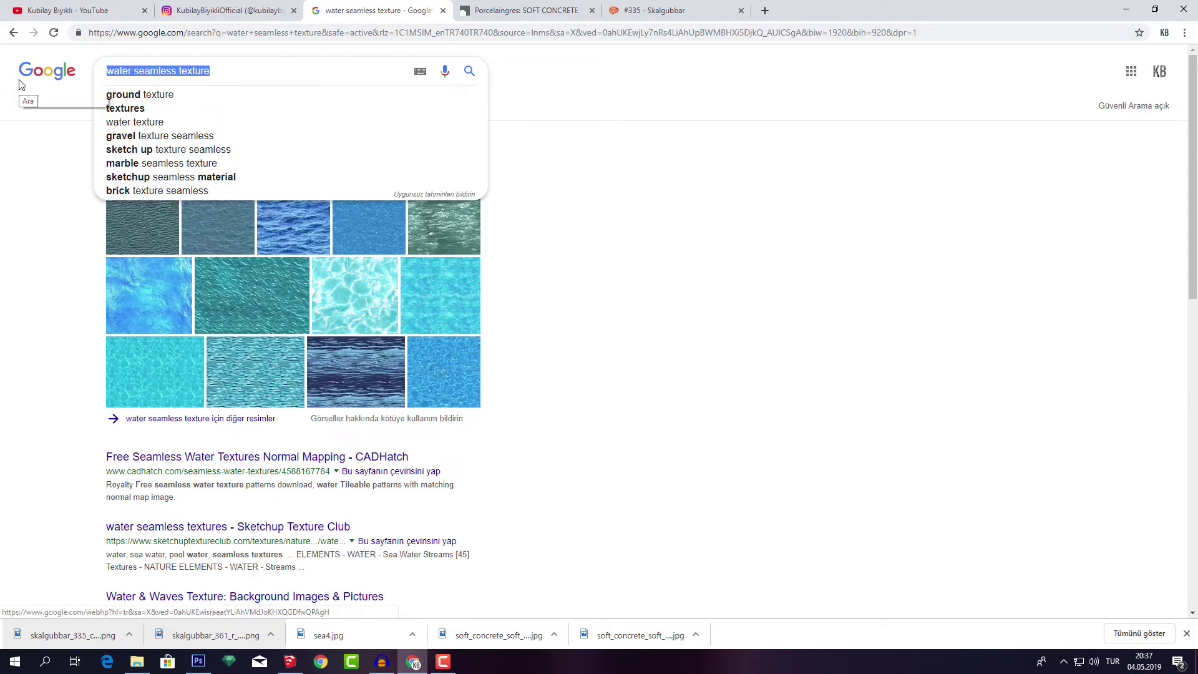
{"action": "type", "text": "trees png"}
{"action": "key", "text": "Return"}
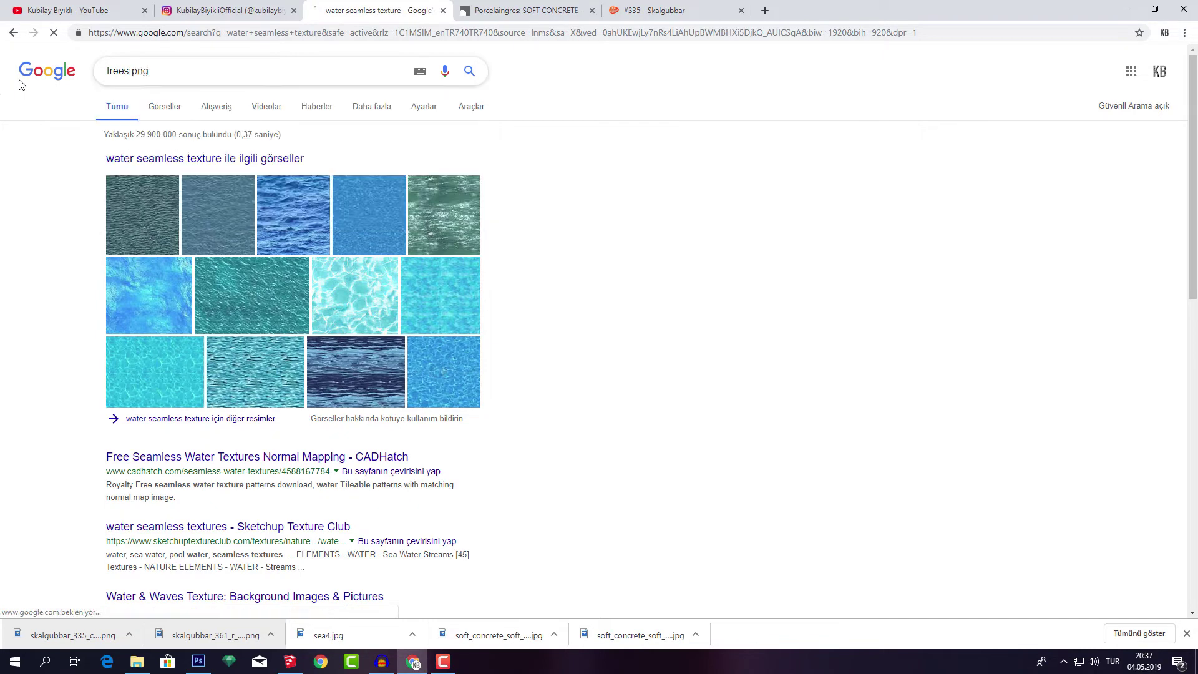
{"action": "left_click", "coordinate": [164, 106]}
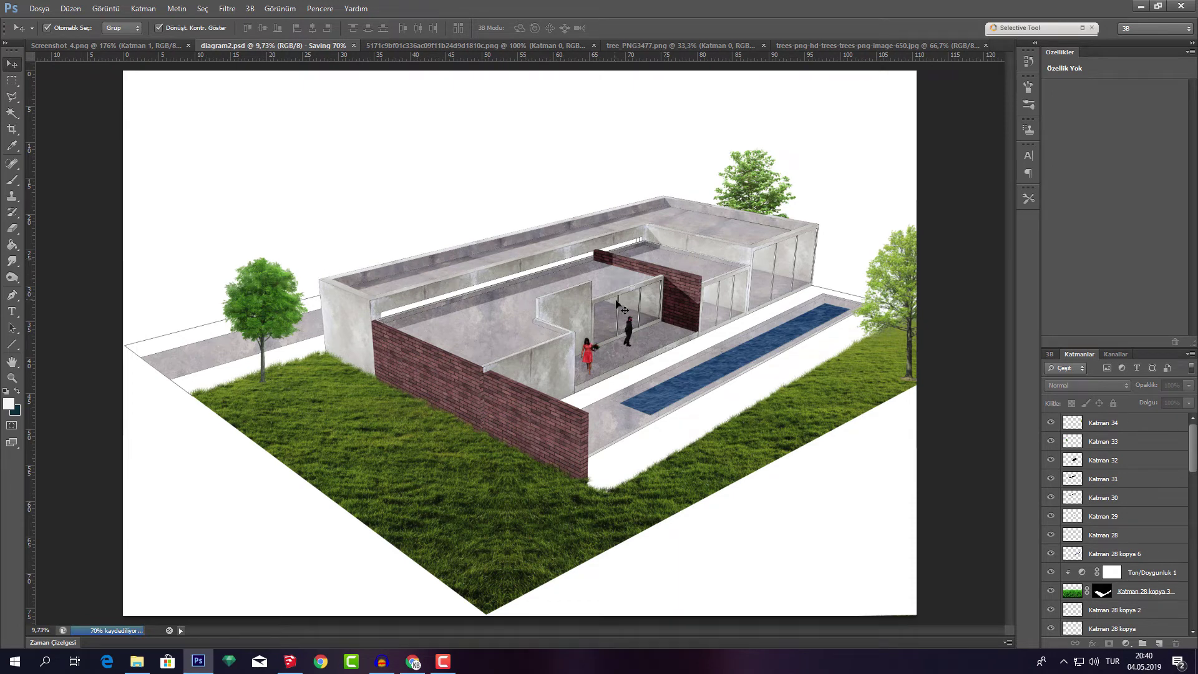
Replace the 'trees png' query with 'forest' and browse the Google Images results
{"action": "scroll", "coordinate": [448, 213], "scroll_direction": "down", "scroll_amount": 2}
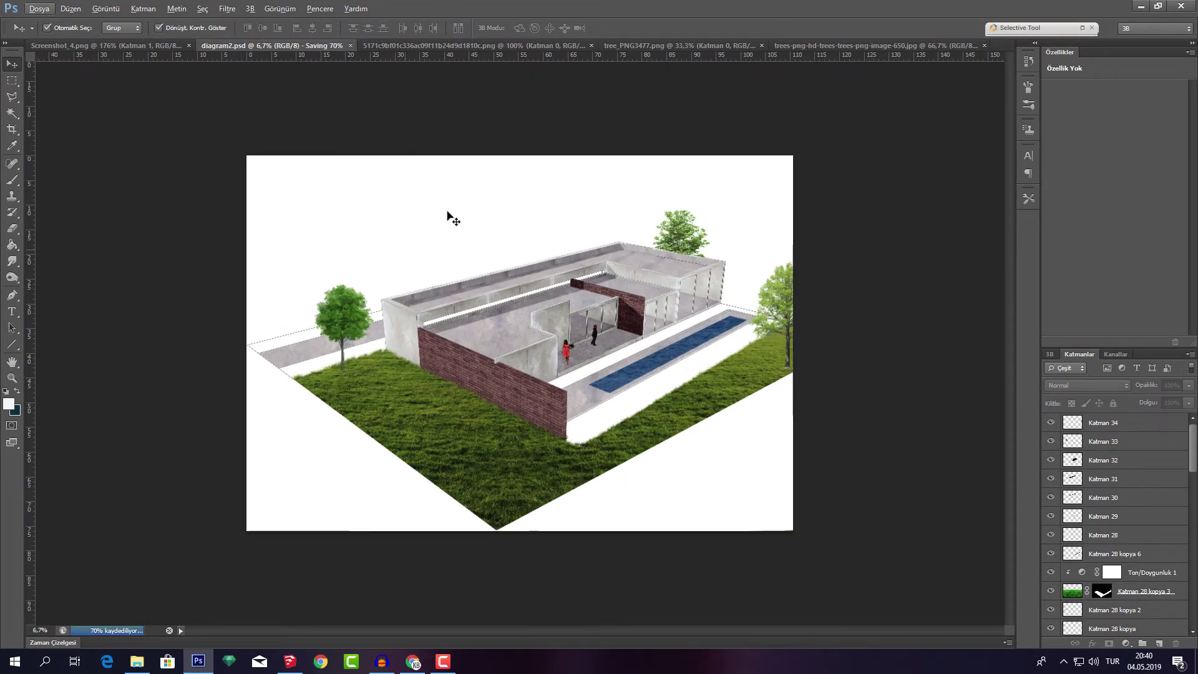
{"action": "left_click", "coordinate": [413, 660]}
{"action": "scroll", "coordinate": [561, 312], "scroll_direction": "up", "scroll_amount": 5}
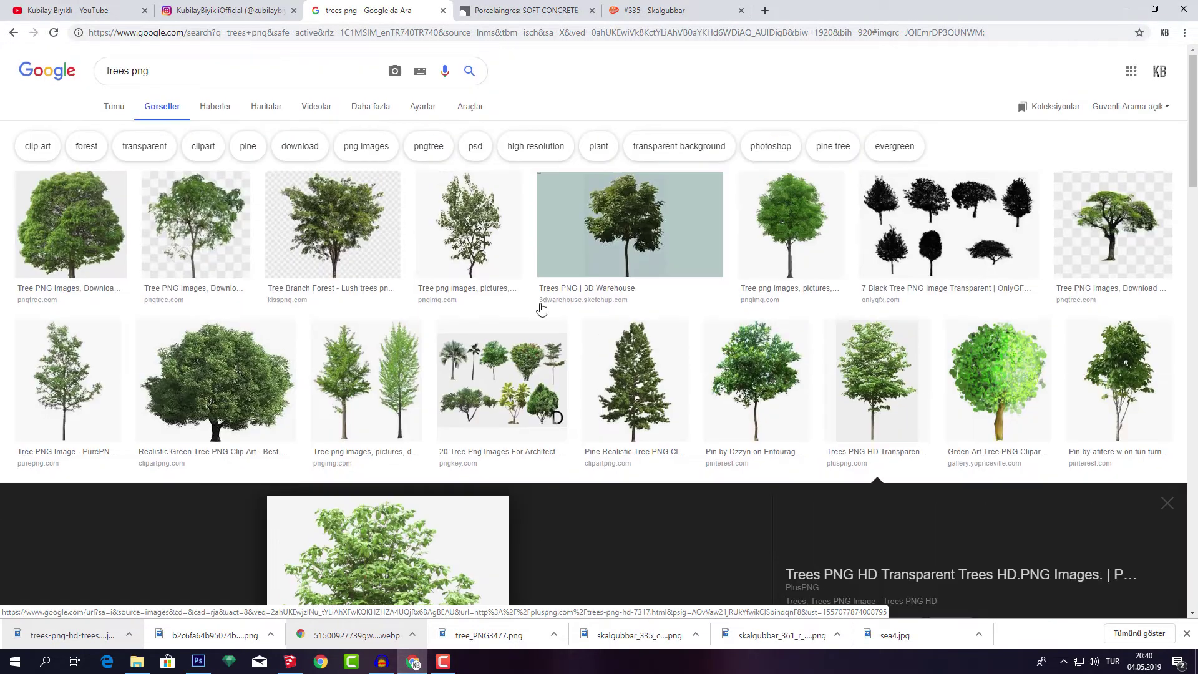
{"action": "left_click", "coordinate": [175, 74]}
{"action": "left_click_drag", "start_coordinate": [175, 75], "coordinate": [86, 69]}
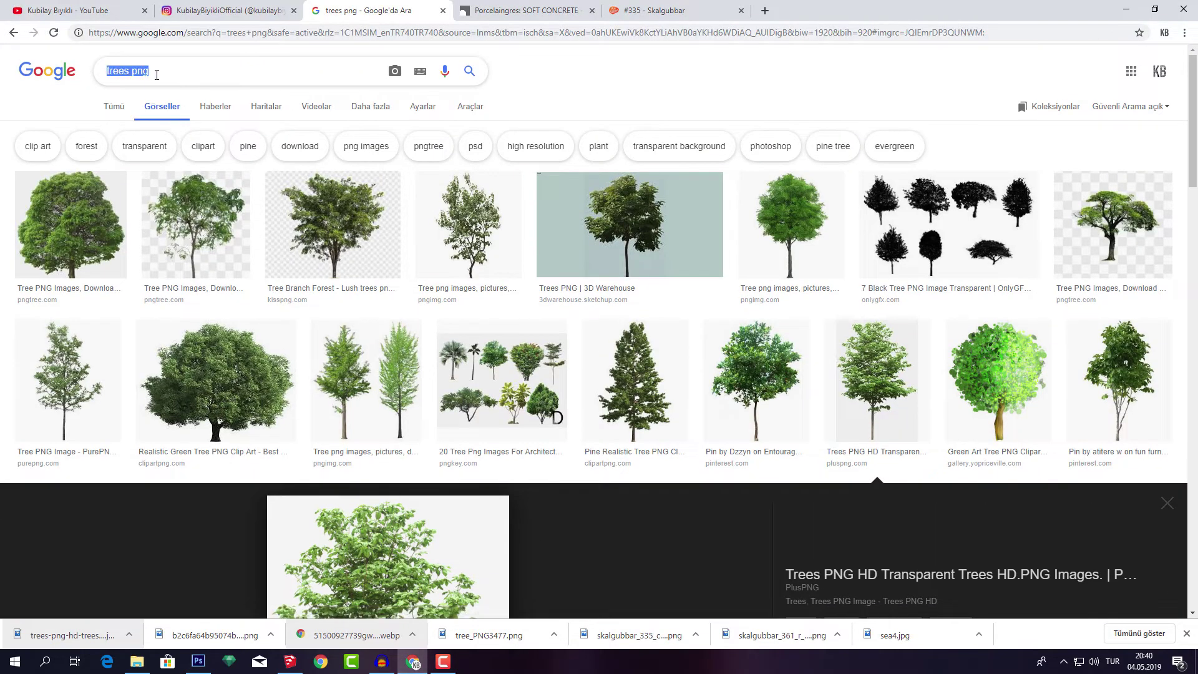
{"action": "type", "text": "forest"}
{"action": "key", "text": "Return"}
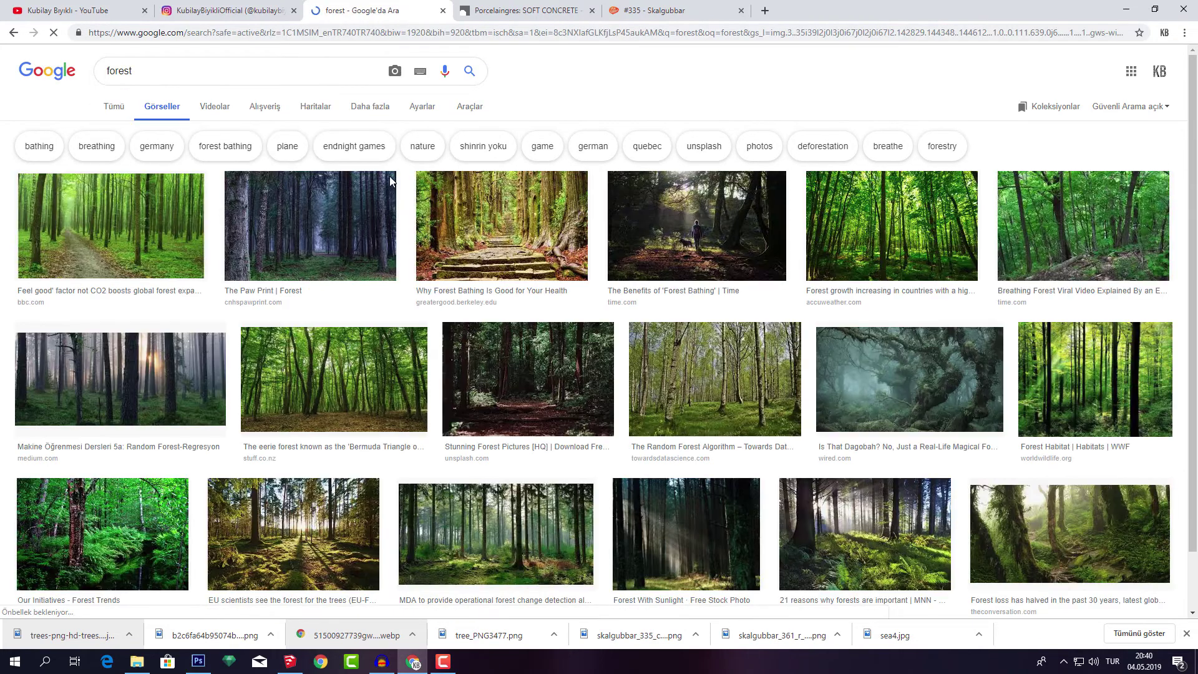
{"action": "scroll", "coordinate": [702, 259], "scroll_direction": "down", "scroll_amount": 1}
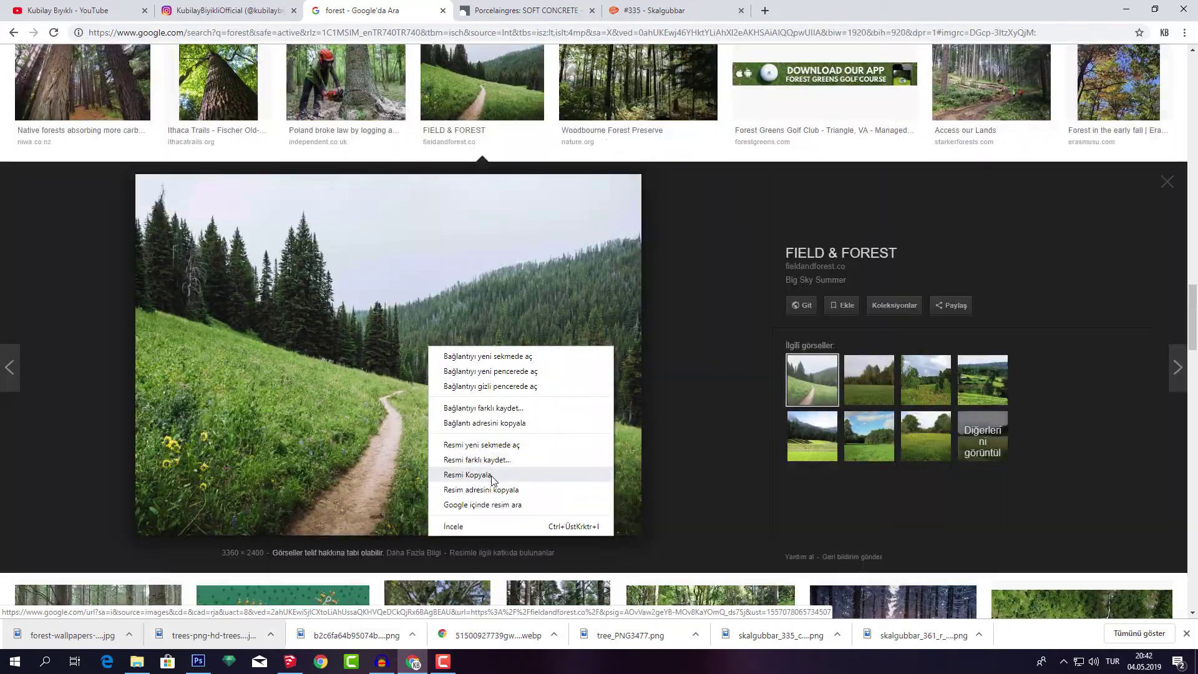
Paste the copied forest photo into a new clipboard-sized document and drag it into diagram2.psd
{"action": "left_click", "coordinate": [197, 661]}
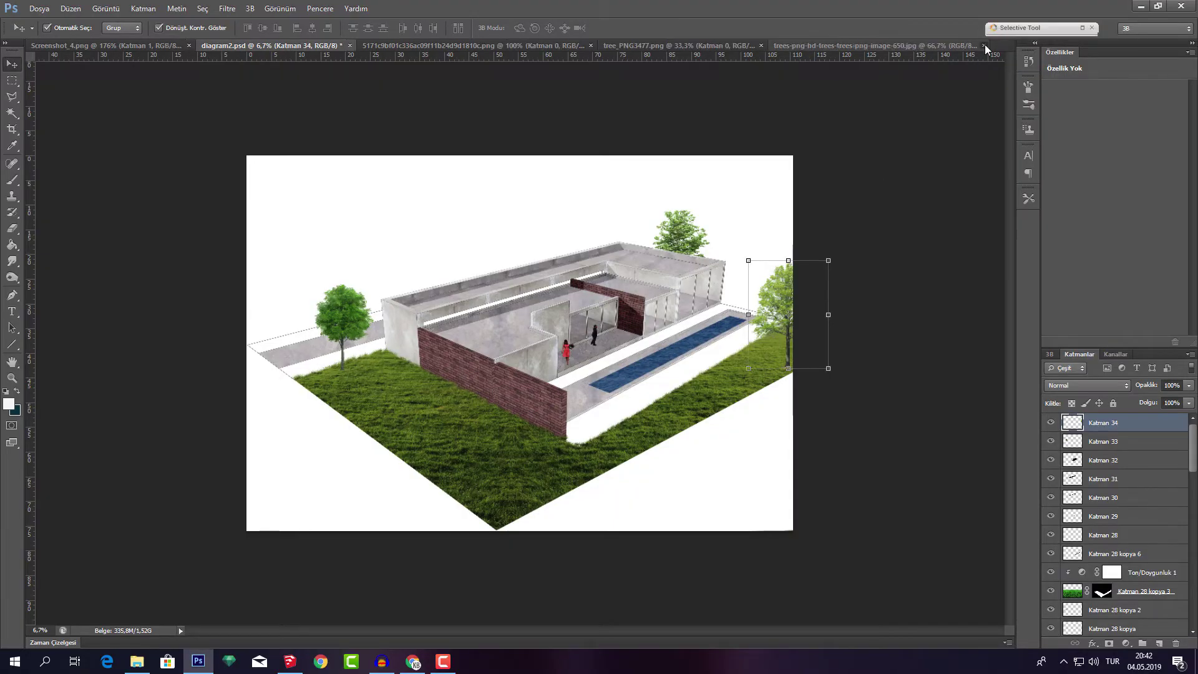
{"action": "left_click", "coordinate": [983, 45]}
{"action": "right_click", "coordinate": [914, 43]}
{"action": "left_click", "coordinate": [948, 98]}
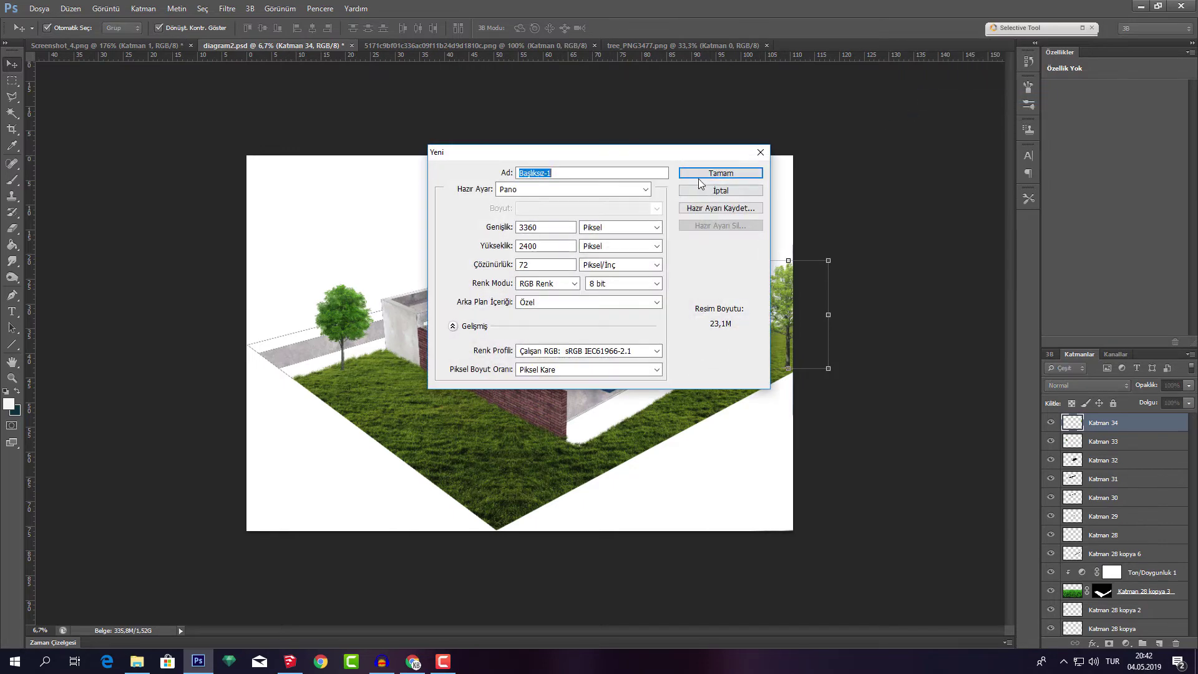
{"action": "left_click", "coordinate": [703, 175]}
{"action": "key", "text": "ctrl+v"}
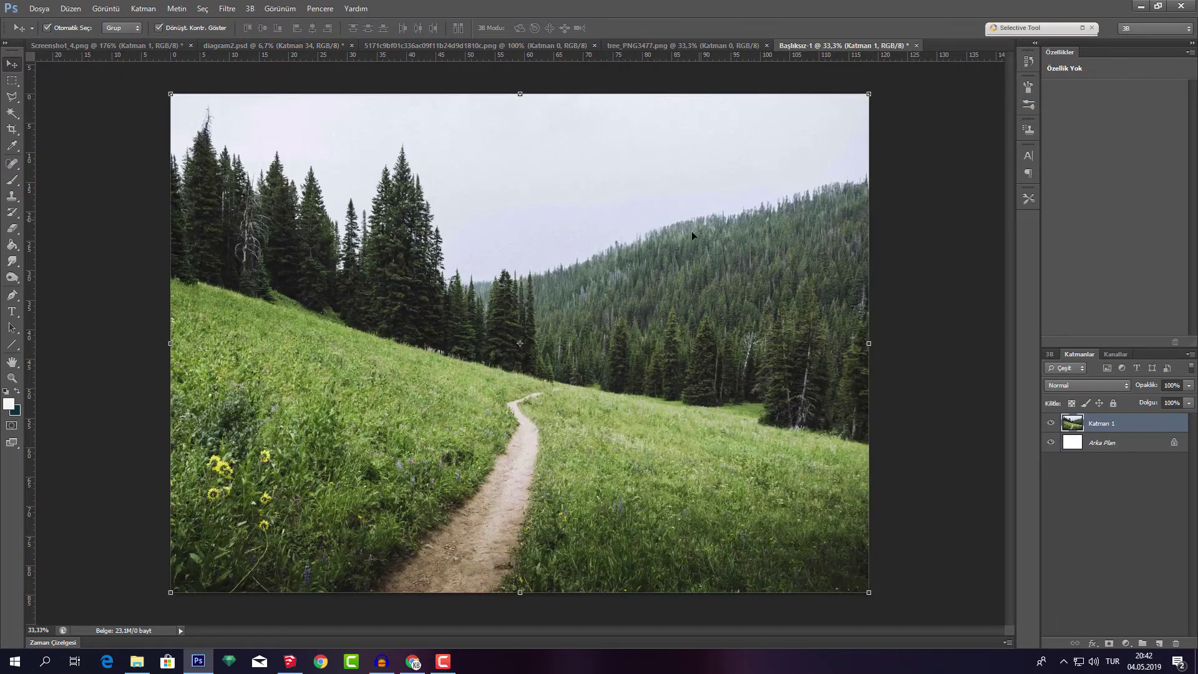
{"action": "left_click", "coordinate": [306, 45]}
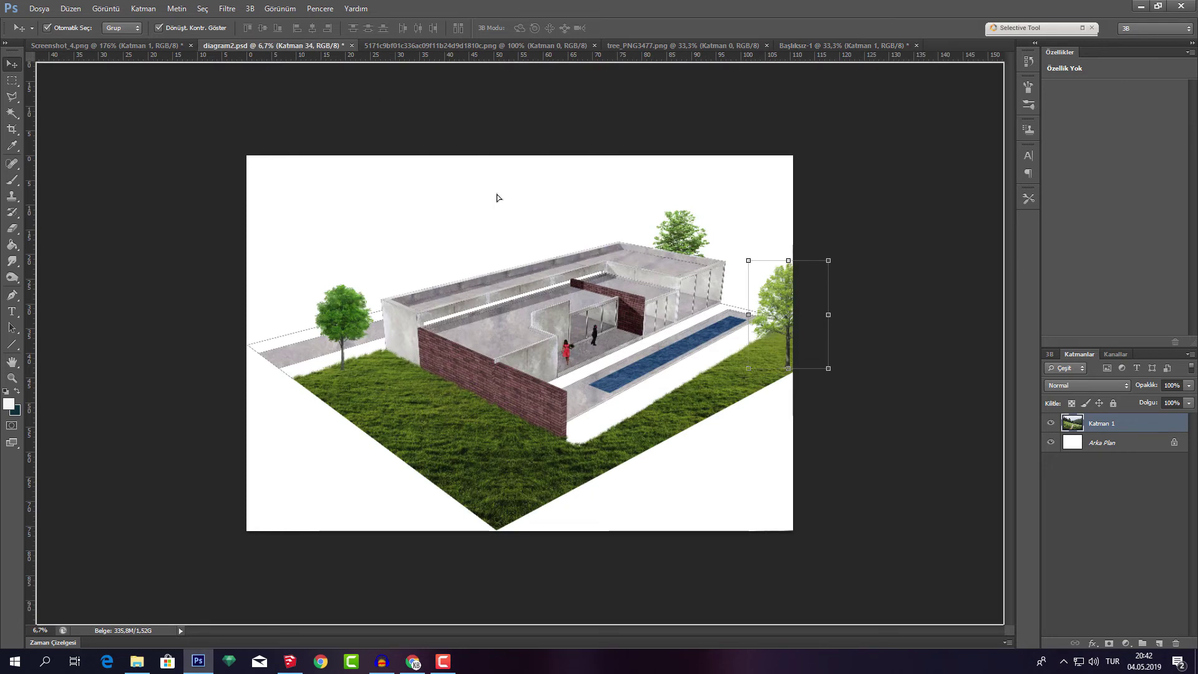
{"action": "left_click_drag", "start_coordinate": [306, 44], "coordinate": [497, 194]}
Enlarge and position the forest photo over the centre of the house with Free Transform
{"action": "mouse_move", "coordinate": [525, 250]}
{"action": "left_mouse_down"}
{"action": "mouse_move", "coordinate": [563, 305]}
{"action": "mouse_move", "coordinate": [695, 375]}
{"action": "left_mouse_up"}
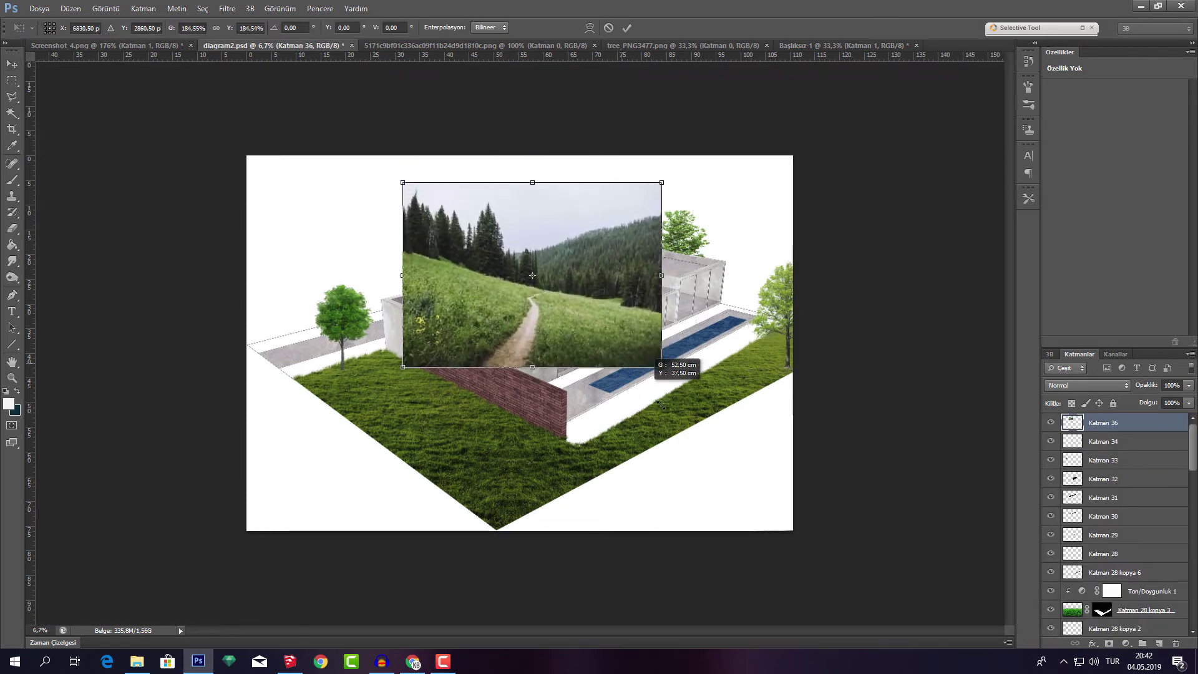
{"action": "mouse_move", "coordinate": [610, 363]}
{"action": "left_mouse_down"}
{"action": "mouse_move", "coordinate": [452, 298]}
{"action": "mouse_move", "coordinate": [454, 308]}
{"action": "left_mouse_up"}
{"action": "mouse_move", "coordinate": [541, 246]}
{"action": "left_mouse_down"}
{"action": "mouse_move", "coordinate": [561, 198]}
{"action": "mouse_move", "coordinate": [610, 144]}
{"action": "left_mouse_up"}
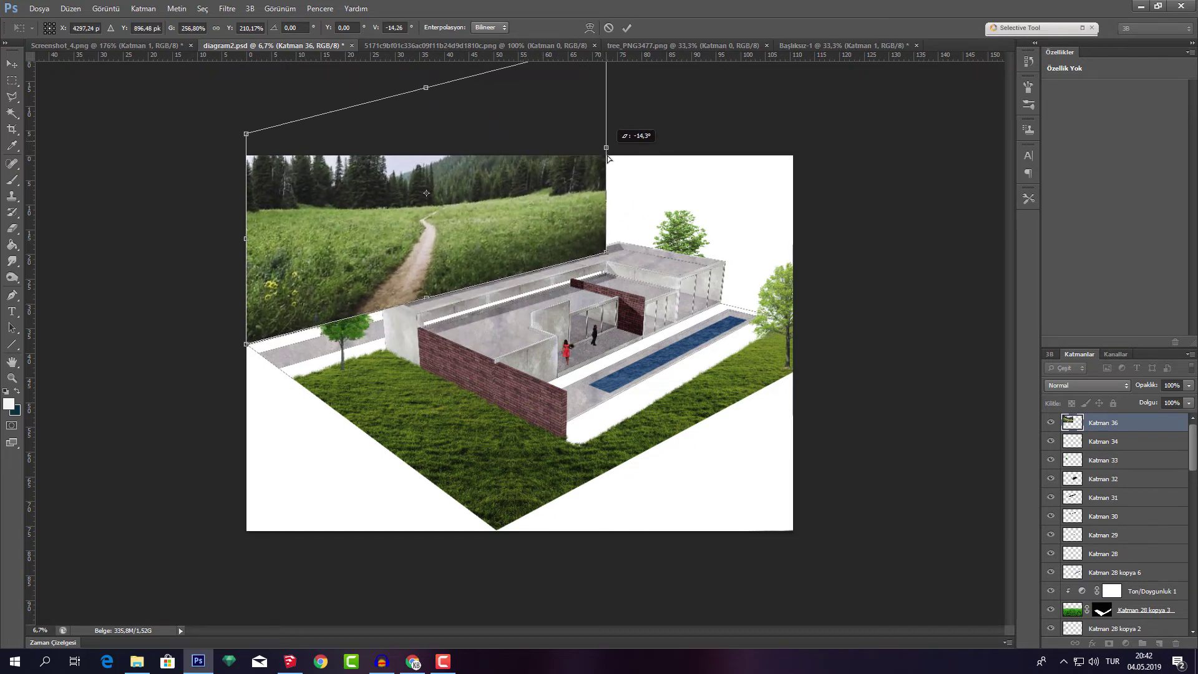
{"action": "left_click", "coordinate": [608, 28]}
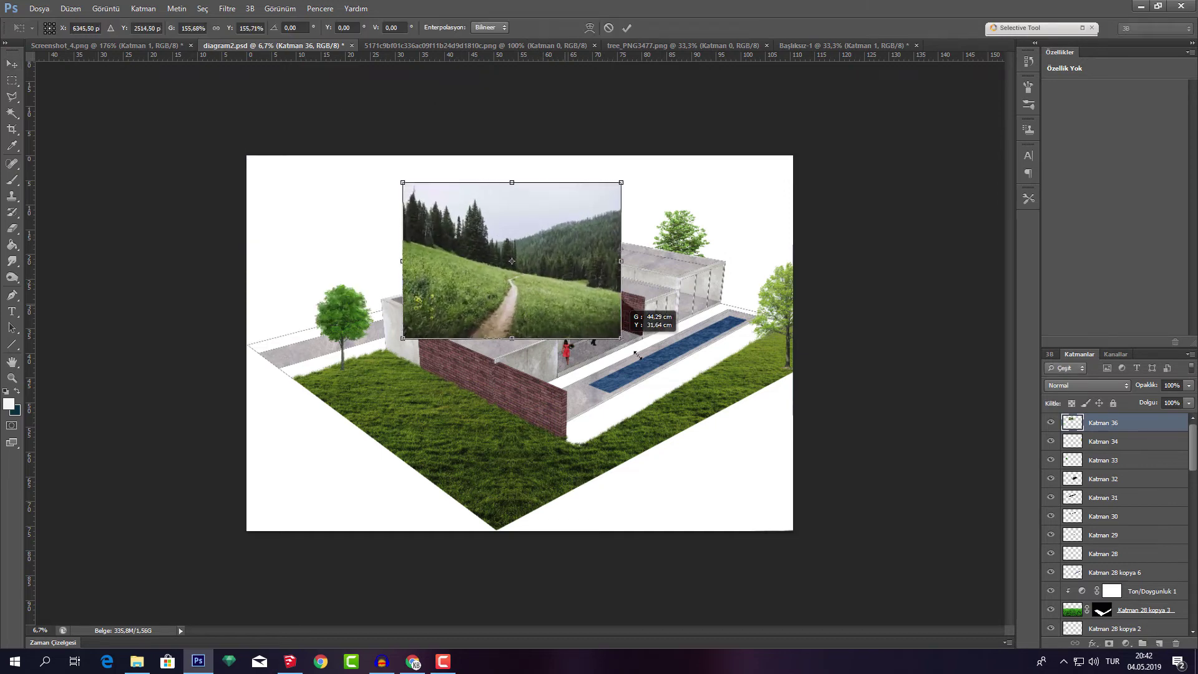
{"action": "left_click_drag", "start_coordinate": [542, 282], "coordinate": [714, 405]}
{"action": "left_click_drag", "start_coordinate": [695, 322], "coordinate": [627, 282]}
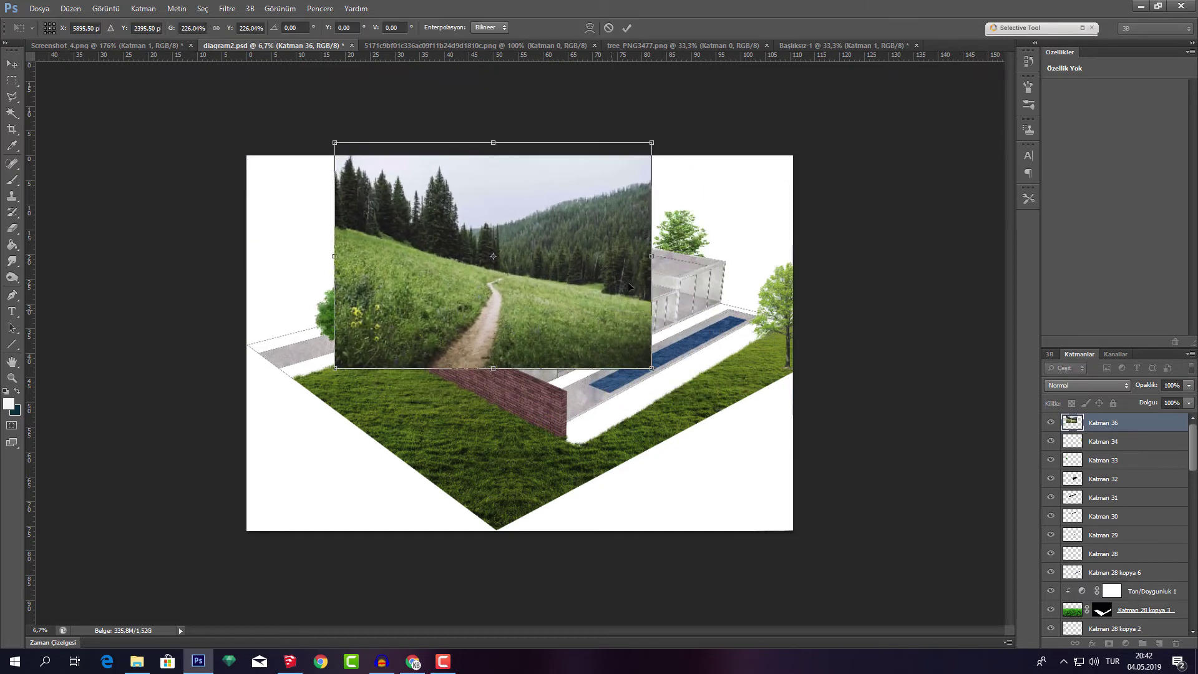
{"action": "left_click", "coordinate": [630, 24]}
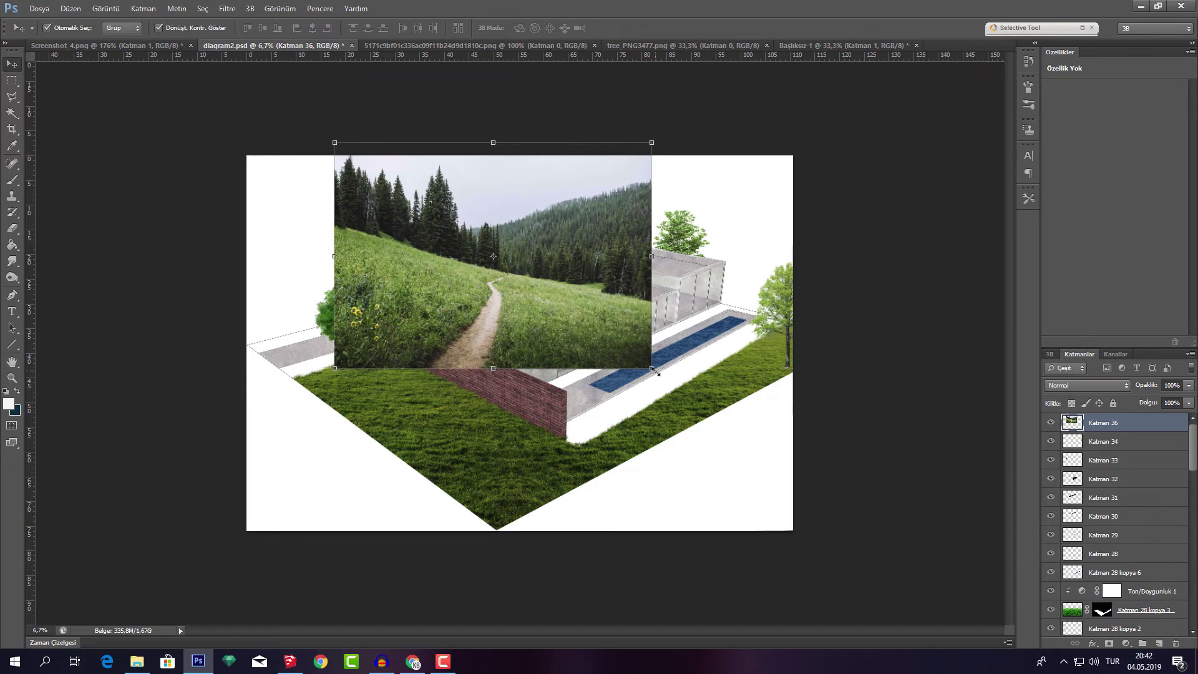
{"action": "left_click_drag", "start_coordinate": [653, 370], "coordinate": [709, 409]}
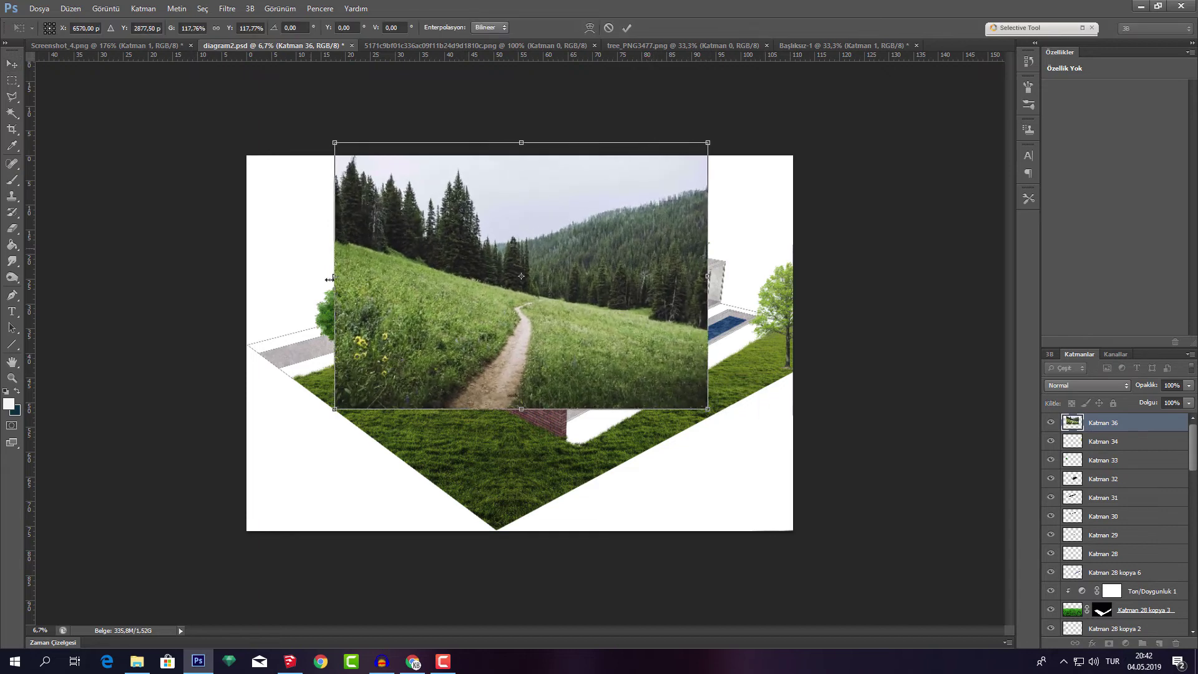
{"action": "left_click_drag", "start_coordinate": [600, 265], "coordinate": [592, 309]}
{"action": "left_click", "coordinate": [627, 28]}
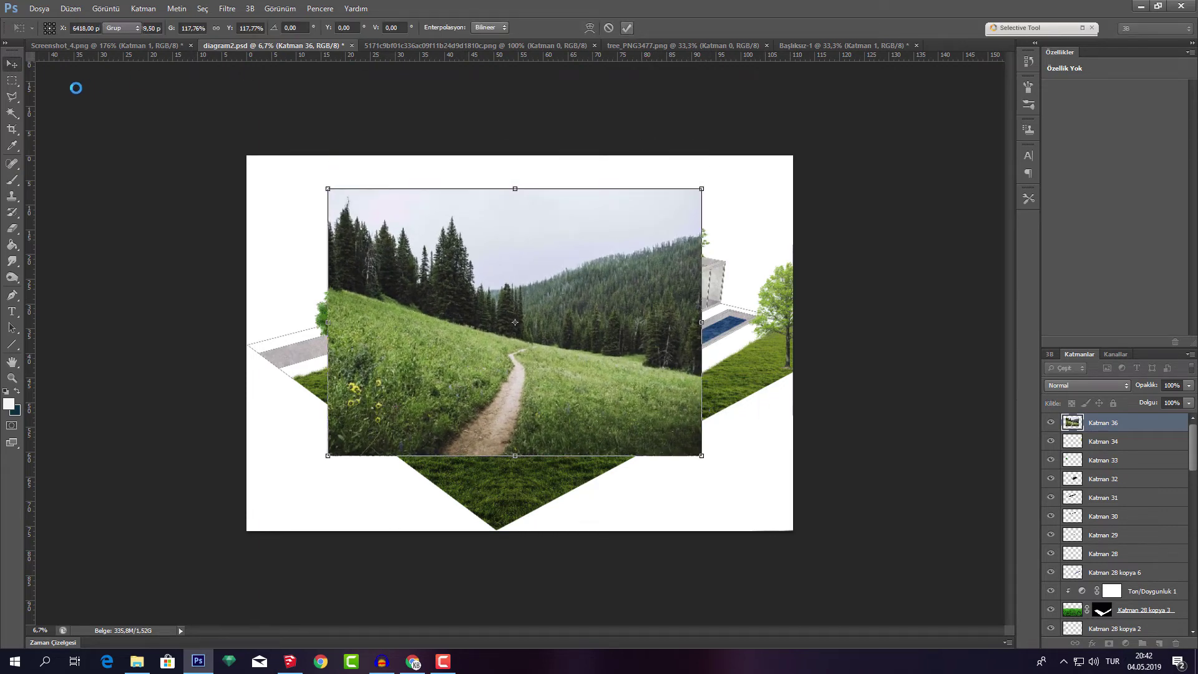
Cut the forest photo to a circle by deleting everything outside an elliptical selection
{"action": "right_click", "coordinate": [12, 80]}
{"action": "left_click", "coordinate": [62, 92]}
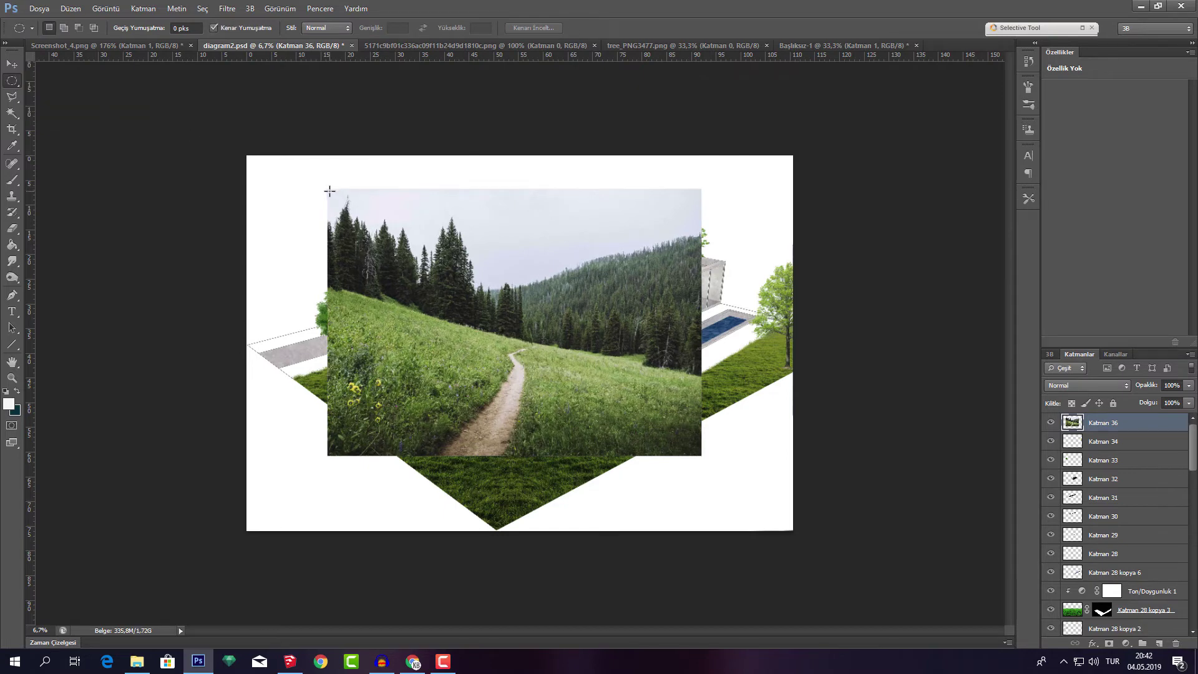
{"action": "left_click_drag", "start_coordinate": [331, 192], "coordinate": [974, 459]}
{"action": "left_click_drag", "start_coordinate": [535, 336], "coordinate": [579, 340]}
{"action": "right_click", "coordinate": [565, 319]}
{"action": "left_click", "coordinate": [609, 311]}
{"action": "key", "text": "Delete"}
{"action": "right_click", "coordinate": [565, 285]}
{"action": "left_click", "coordinate": [593, 293]}
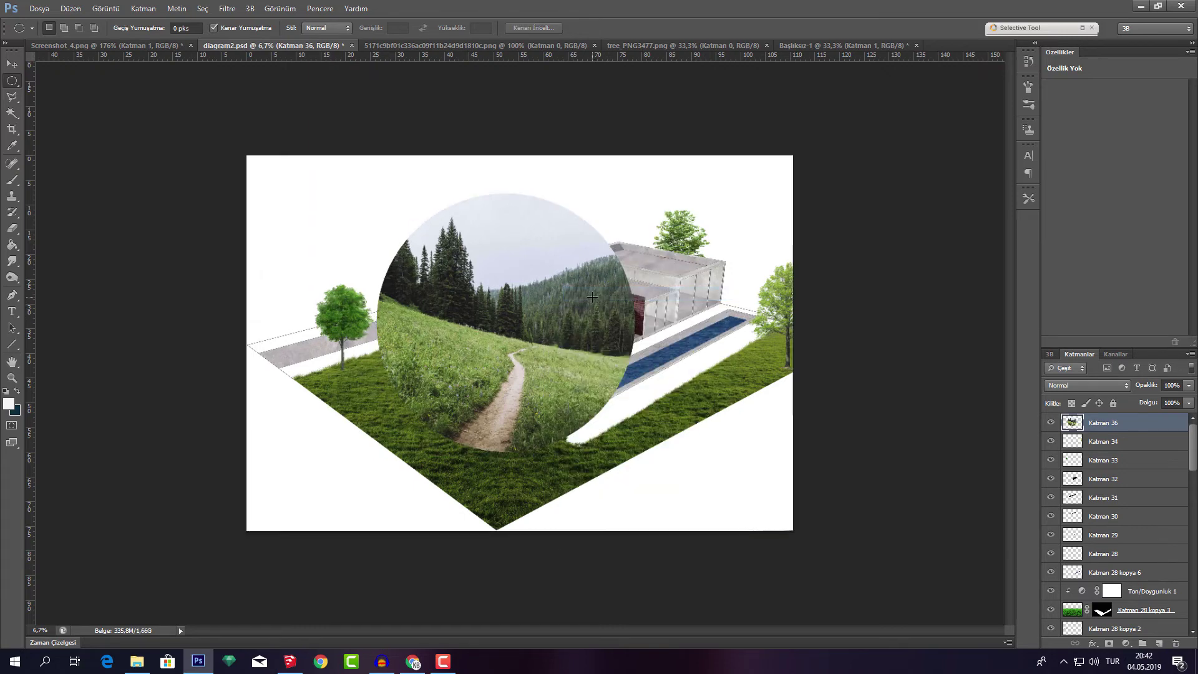
Nudge the circular forest image and send Katman 36 to the bottom, just above Katman 2
{"action": "key", "text": "v"}
{"action": "mouse_move", "coordinate": [586, 326]}
{"action": "left_mouse_down"}
{"action": "mouse_move", "coordinate": [564, 316]}
{"action": "mouse_move", "coordinate": [572, 323]}
{"action": "left_mouse_up"}
{"action": "scroll", "coordinate": [1117, 518], "scroll_direction": "down", "scroll_amount": 2}
{"action": "scroll", "coordinate": [1117, 524], "scroll_direction": "down", "scroll_amount": 2}
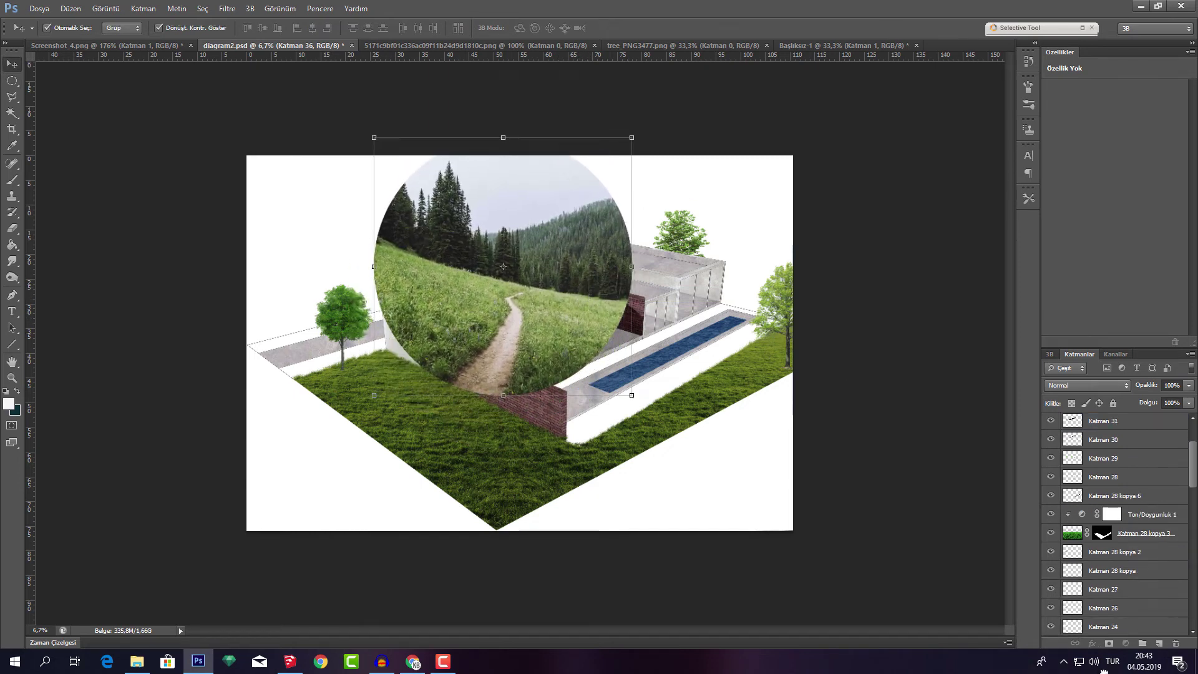
{"action": "scroll", "coordinate": [1116, 524], "scroll_direction": "down", "scroll_amount": 2}
{"action": "scroll", "coordinate": [1116, 524], "scroll_direction": "down", "scroll_amount": 2}
{"action": "scroll", "coordinate": [1117, 524], "scroll_direction": "down", "scroll_amount": 2}
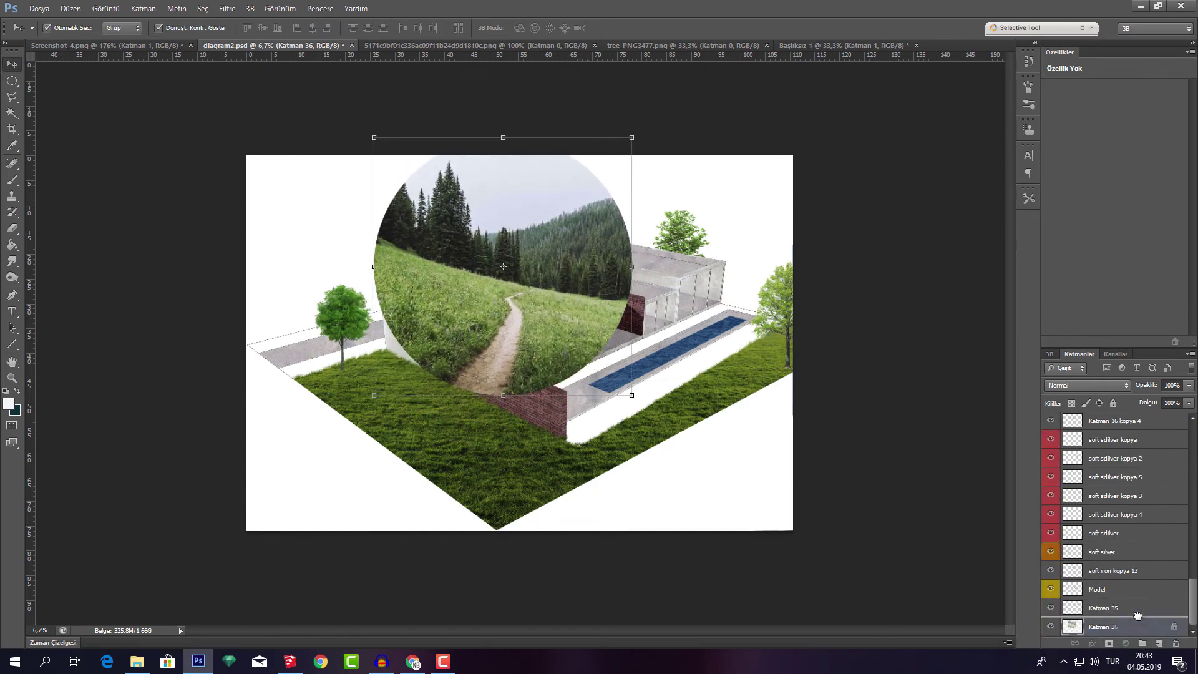
{"action": "key", "text": "ctrl+shift+bracketleft"}
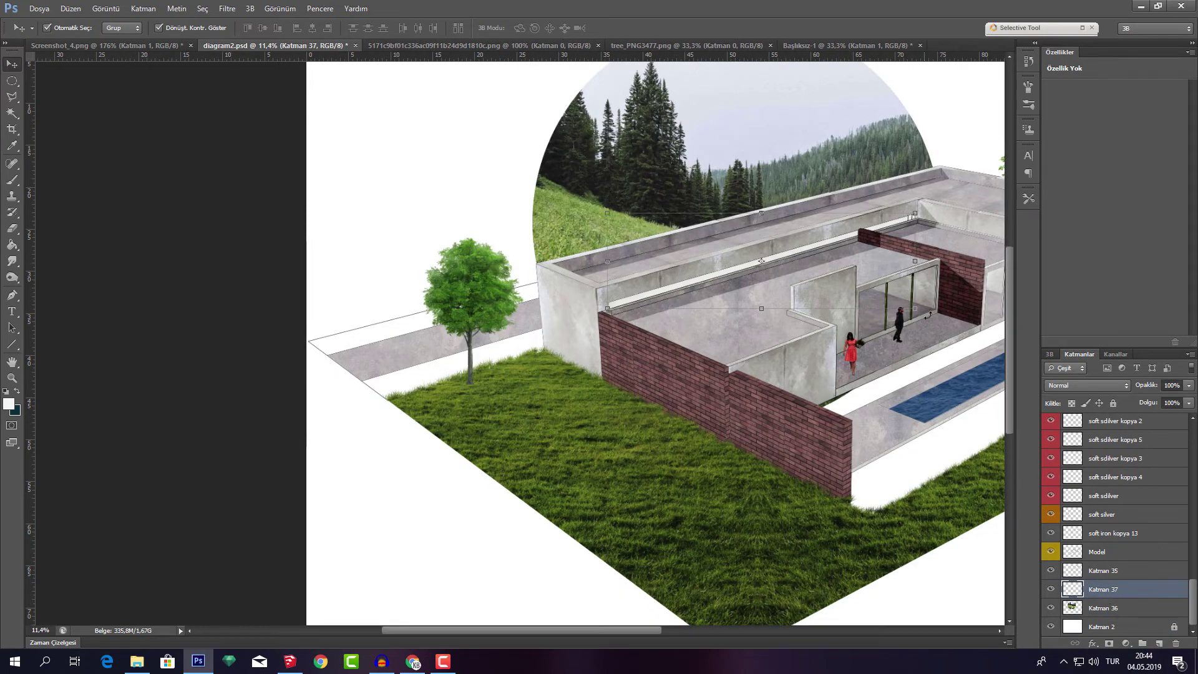
Fit the canvas, shift the right-hand tree further right, save, and select the grass layer mask
{"action": "key", "text": "ctrl+0"}
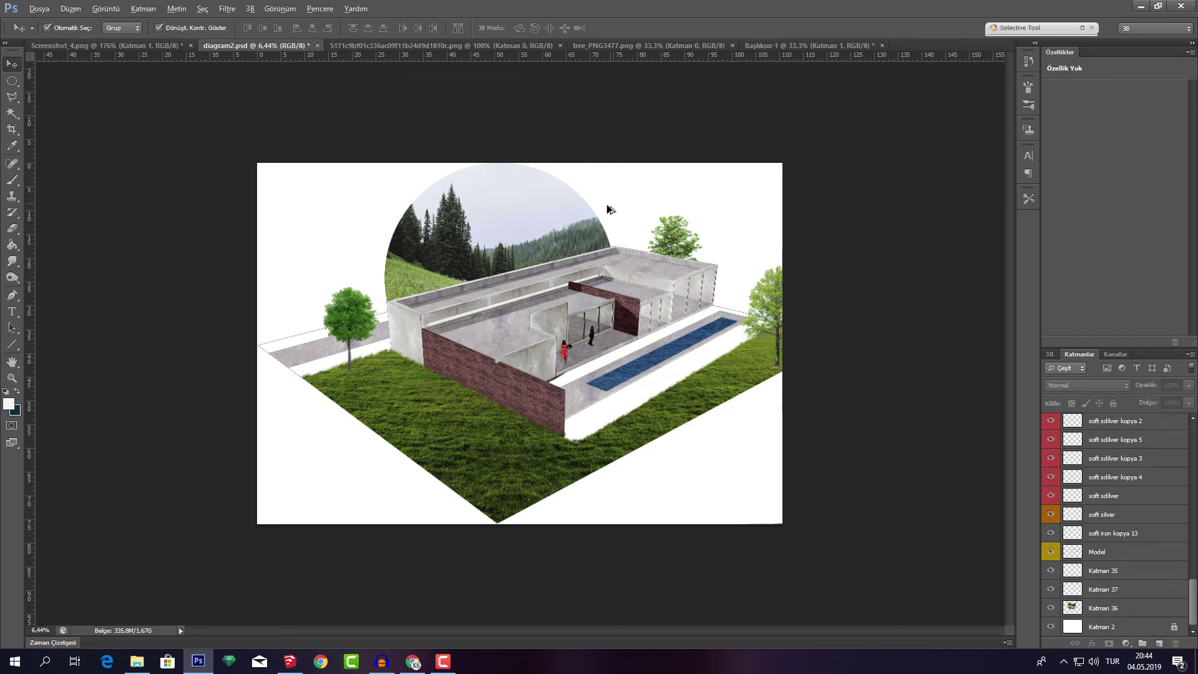
{"action": "scroll", "coordinate": [607, 209], "scroll_direction": "up", "scroll_amount": 2}
{"action": "left_click_drag", "start_coordinate": [906, 310], "coordinate": [908, 295]}
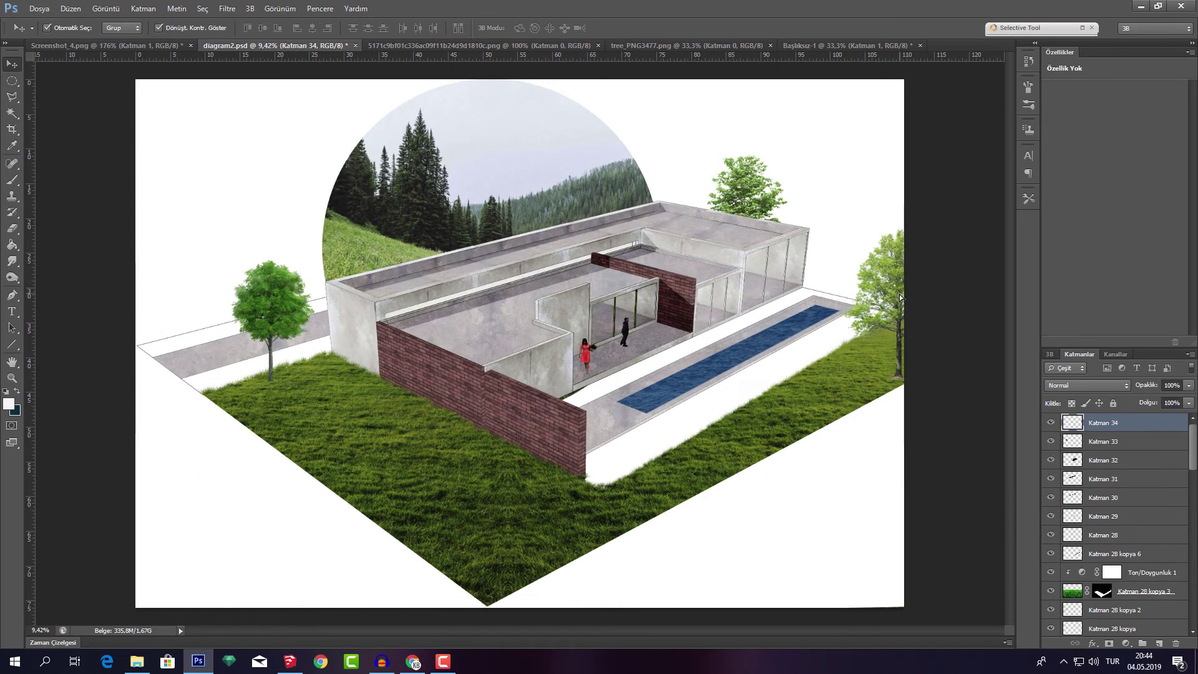
{"action": "left_click", "coordinate": [948, 350]}
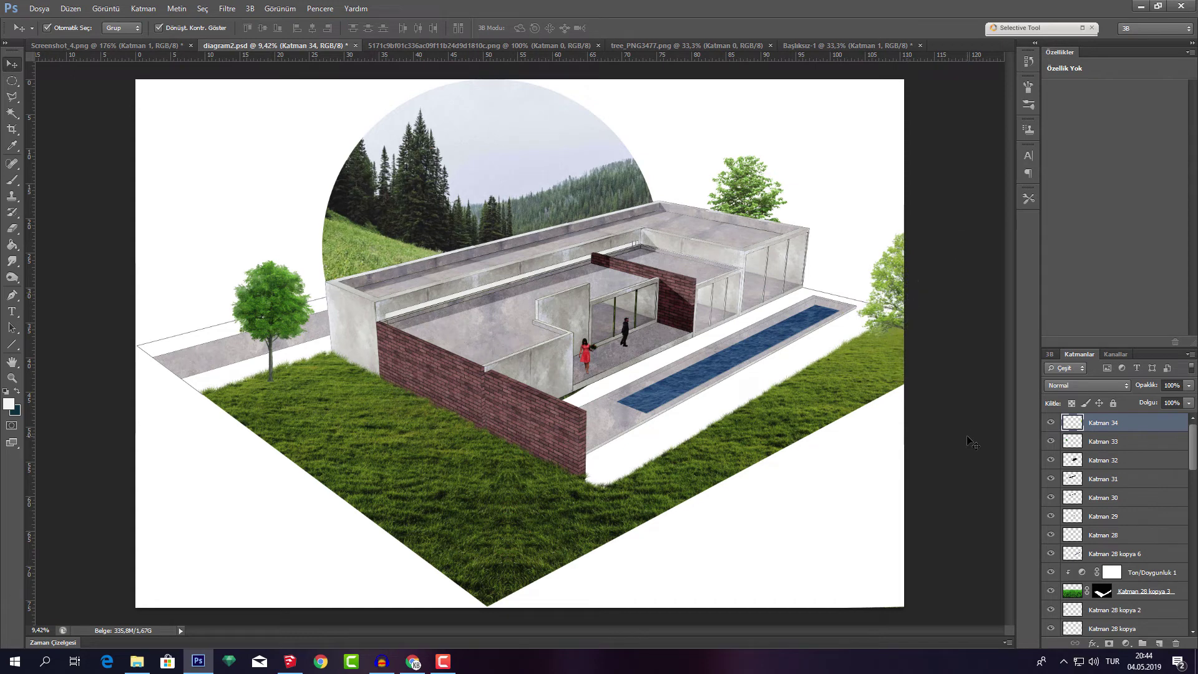
{"action": "key", "text": "ctrl+s"}
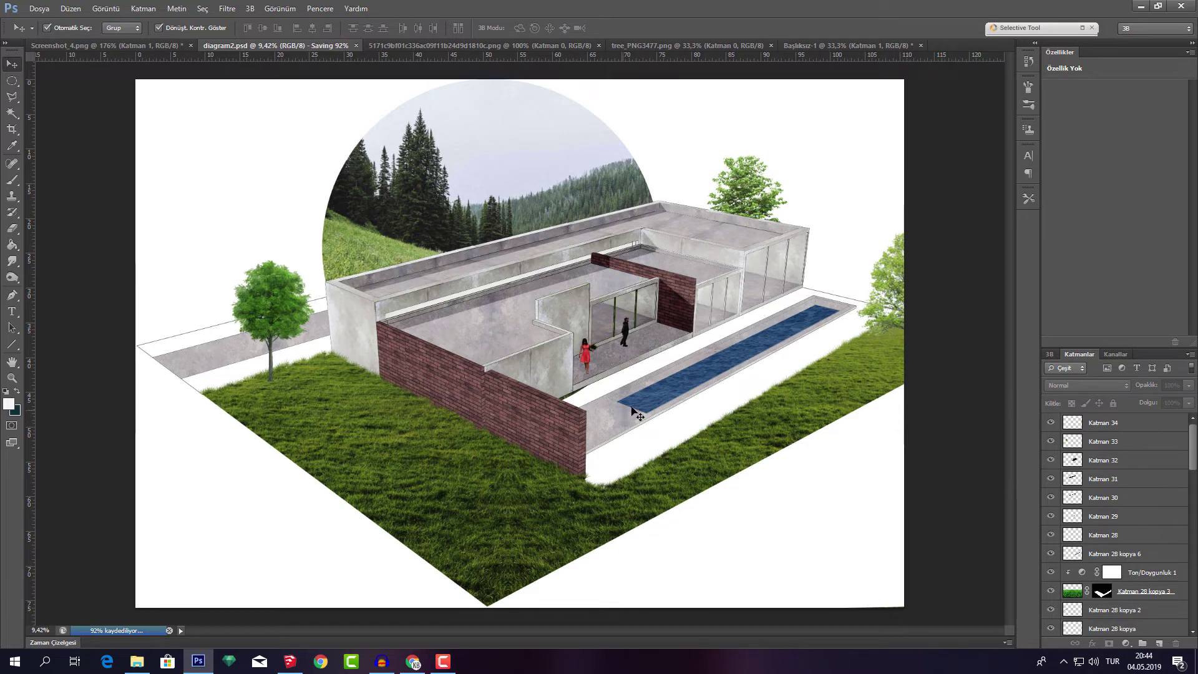
{"action": "scroll", "coordinate": [633, 412], "scroll_direction": "down", "scroll_amount": 2}
{"action": "left_click", "coordinate": [1105, 591]}
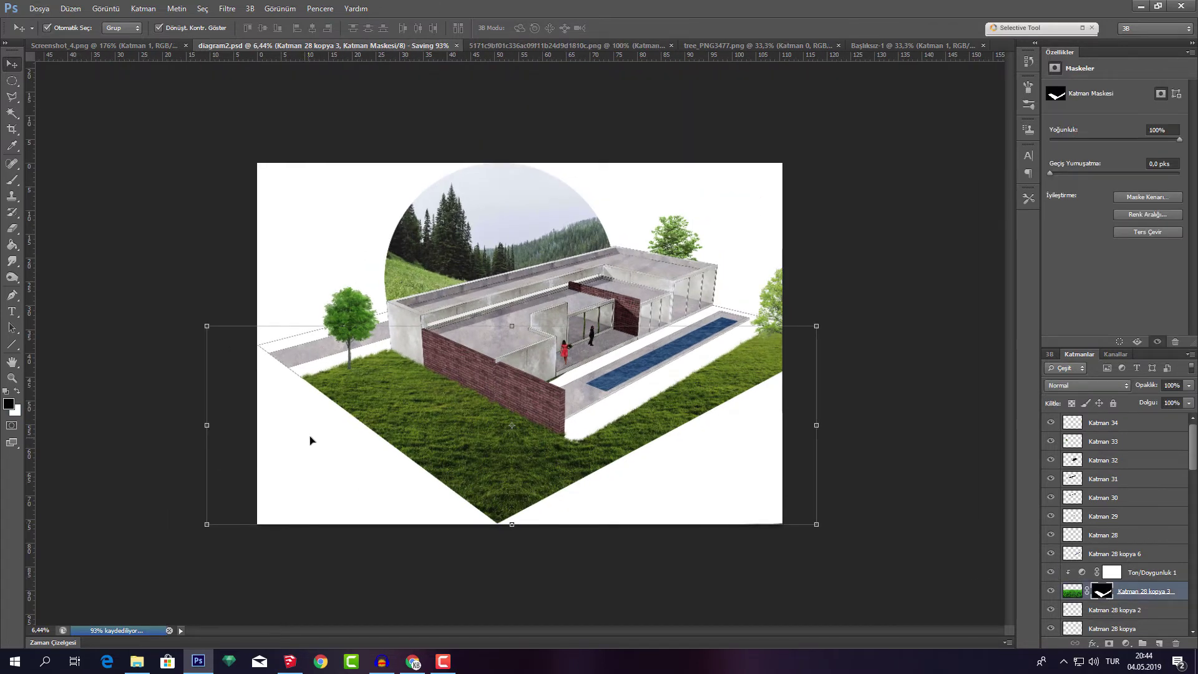
{"action": "left_click", "coordinate": [17, 391]}
{"action": "key", "text": "b"}
{"action": "mouse_move", "coordinate": [347, 415]}
{"action": "left_mouse_down"}
{"action": "mouse_move", "coordinate": [454, 441]}
{"action": "mouse_move", "coordinate": [471, 489]}
{"action": "mouse_move", "coordinate": [406, 460]}
{"action": "left_mouse_up"}
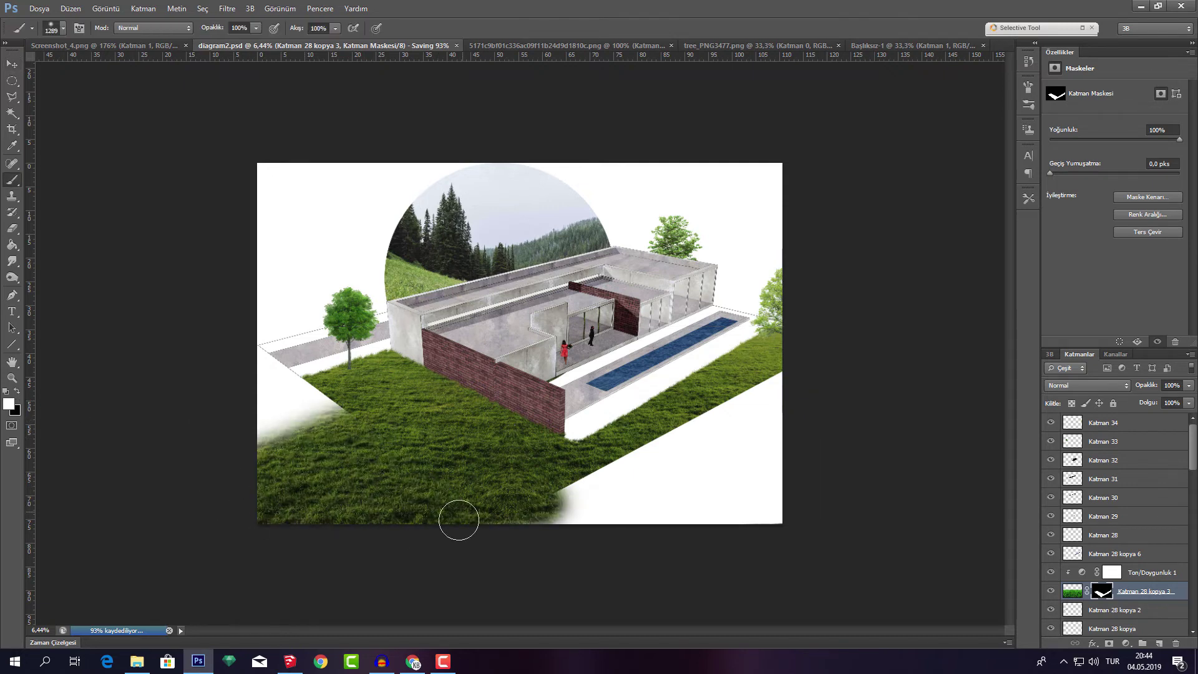
{"action": "mouse_move", "coordinate": [455, 516]}
{"action": "left_mouse_down"}
{"action": "mouse_move", "coordinate": [612, 479]}
{"action": "mouse_move", "coordinate": [718, 415]}
{"action": "mouse_move", "coordinate": [646, 531]}
{"action": "mouse_move", "coordinate": [677, 516]}
{"action": "mouse_move", "coordinate": [645, 516]}
{"action": "mouse_move", "coordinate": [751, 486]}
{"action": "mouse_move", "coordinate": [788, 401]}
{"action": "mouse_move", "coordinate": [749, 416]}
{"action": "left_mouse_up"}
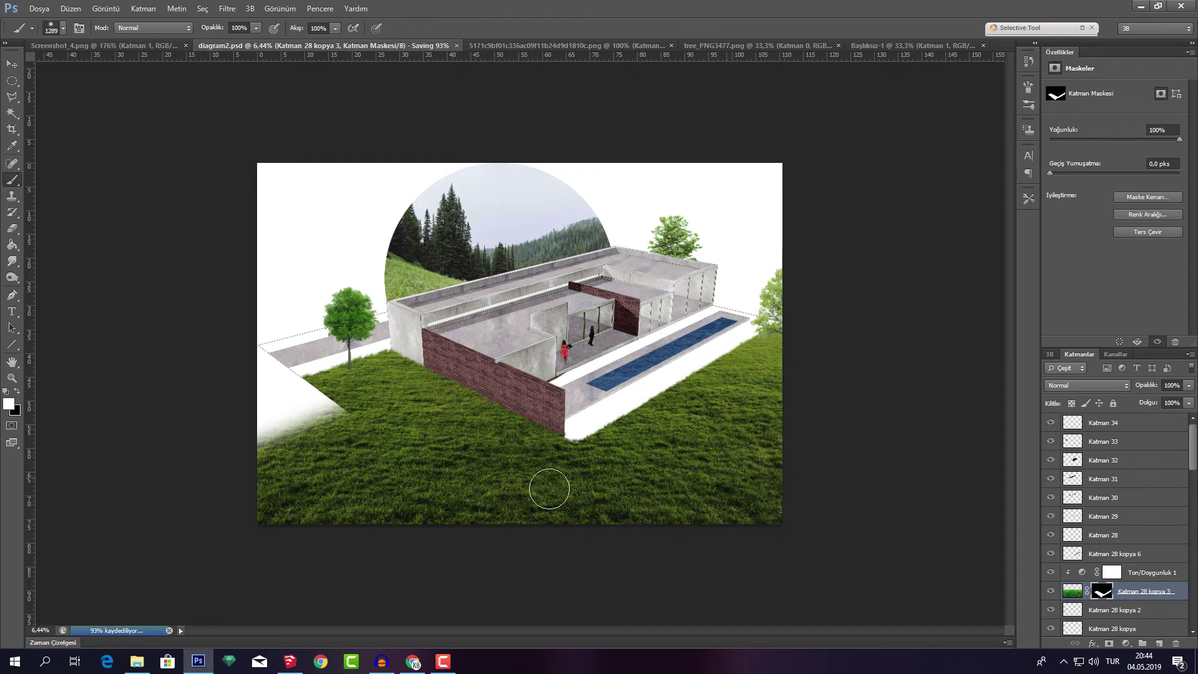
{"action": "mouse_move", "coordinate": [348, 430]}
{"action": "left_mouse_down"}
{"action": "mouse_move", "coordinate": [245, 447]}
{"action": "mouse_move", "coordinate": [302, 401]}
{"action": "mouse_move", "coordinate": [287, 400]}
{"action": "mouse_move", "coordinate": [319, 406]}
{"action": "mouse_move", "coordinate": [287, 387]}
{"action": "mouse_move", "coordinate": [306, 415]}
{"action": "left_mouse_up"}
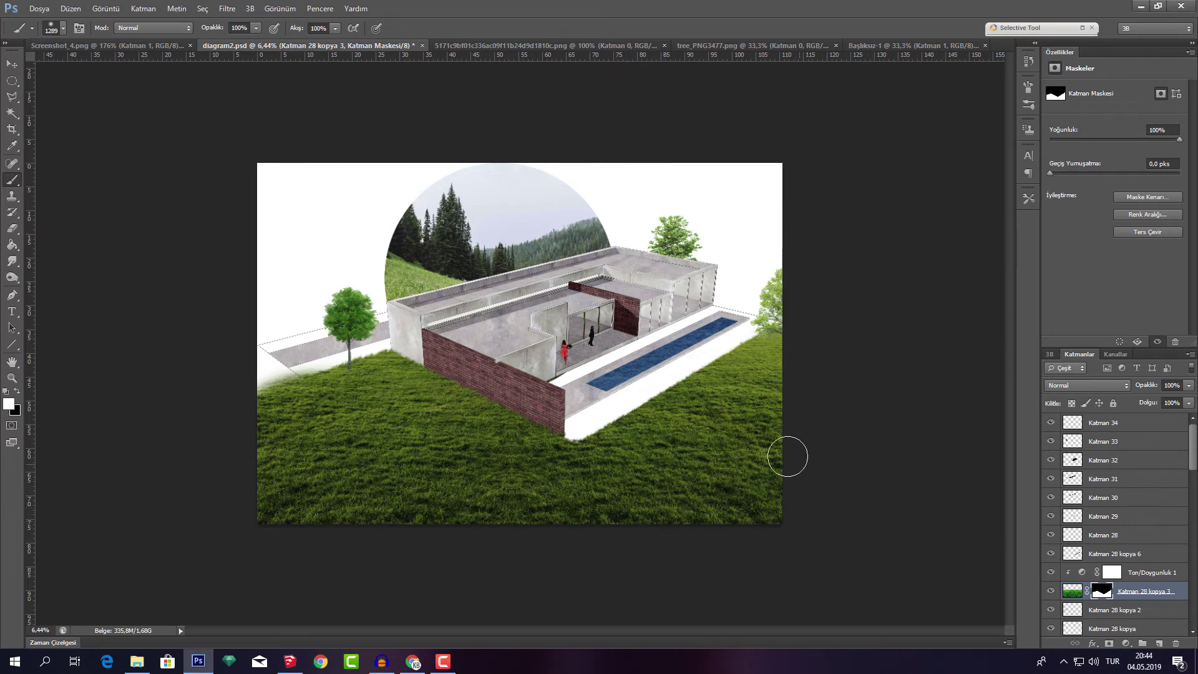
{"action": "key", "text": "v"}
{"action": "left_click", "coordinate": [873, 280]}
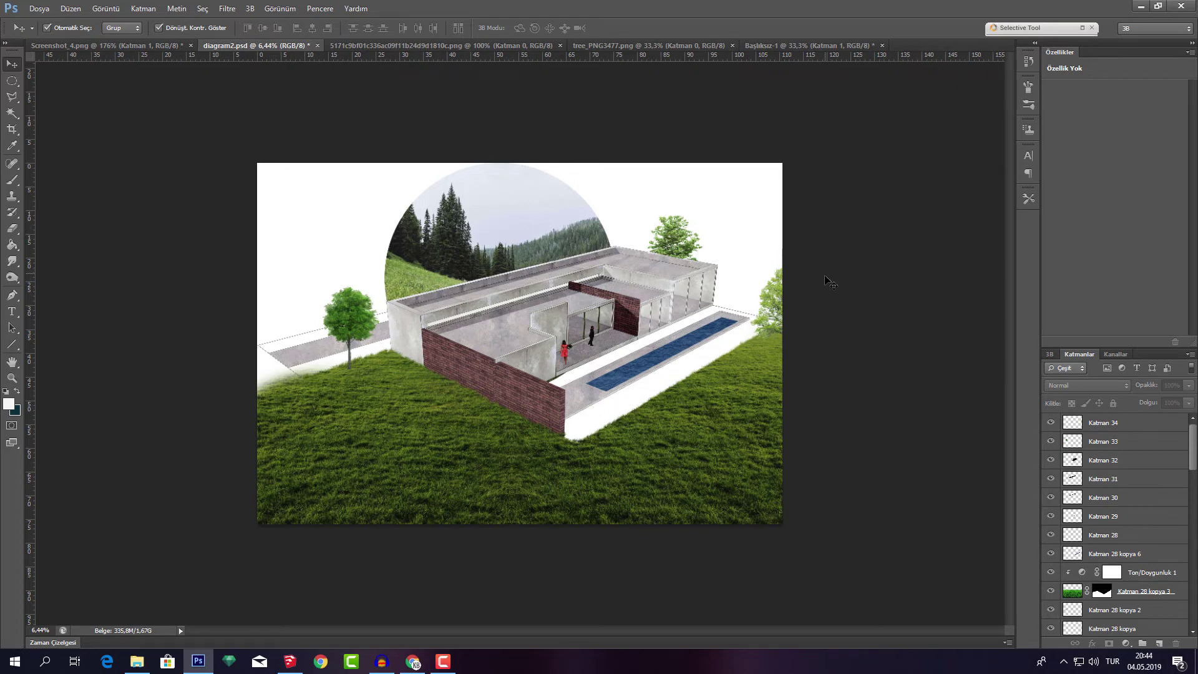
{"action": "key", "text": "ctrl+z"}
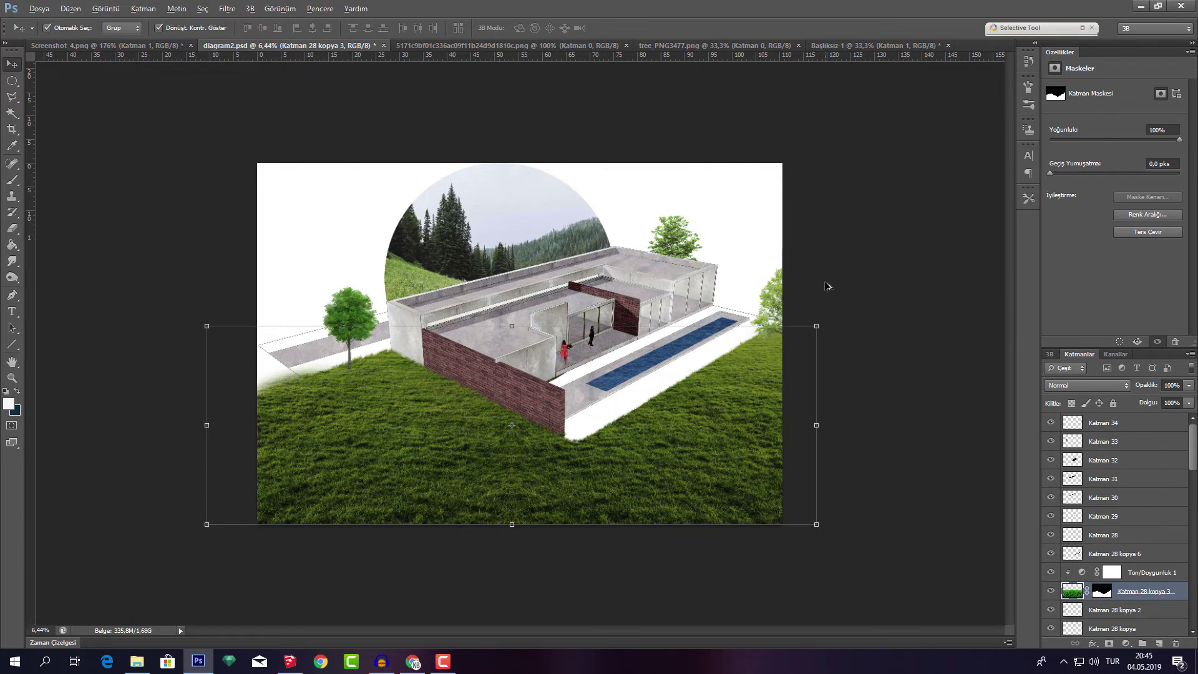
{"action": "key", "text": "ctrl+z"}
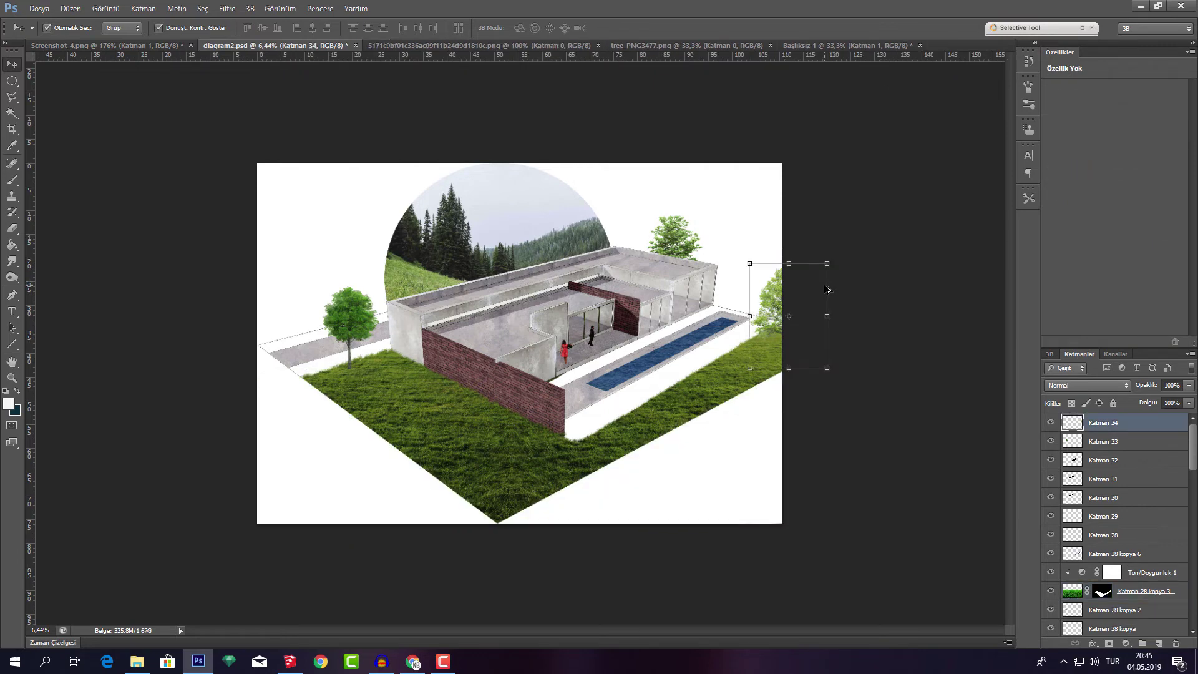
Deselect the tree and select the circular forest photo layer Katman 36
{"action": "left_click", "coordinate": [898, 380]}
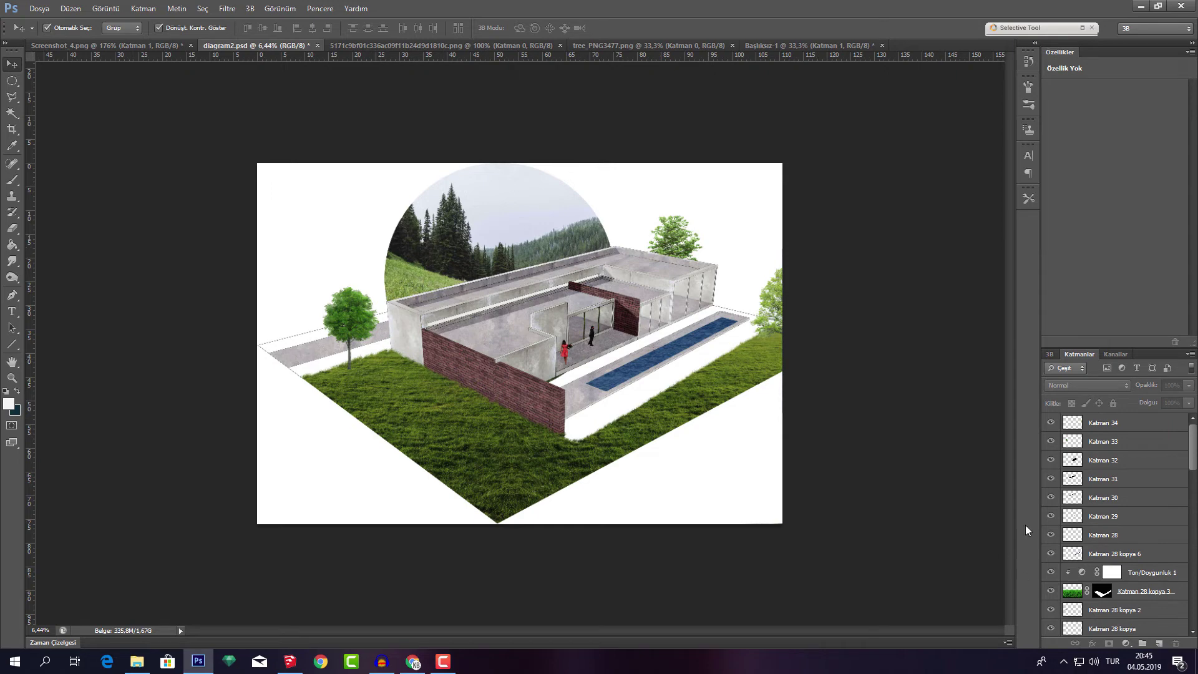
{"action": "scroll", "coordinate": [1117, 562], "scroll_direction": "down", "scroll_amount": 5}
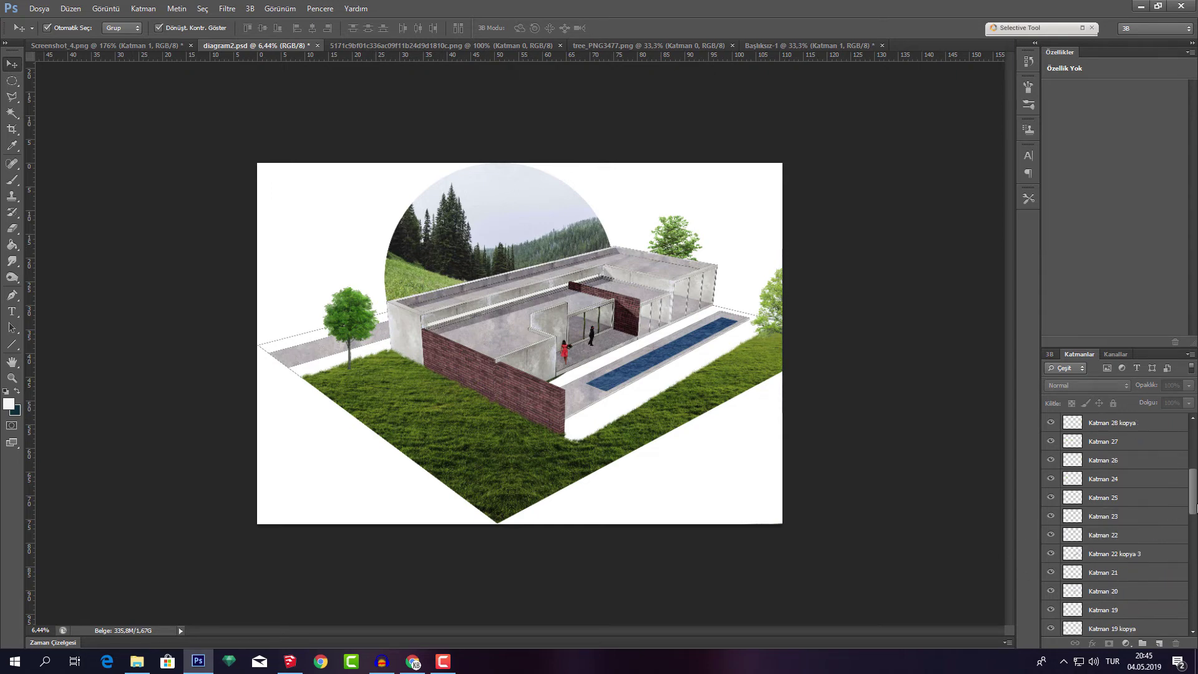
{"action": "left_click_drag", "start_coordinate": [1196, 506], "coordinate": [1139, 608]}
{"action": "left_click", "coordinate": [1117, 615]}
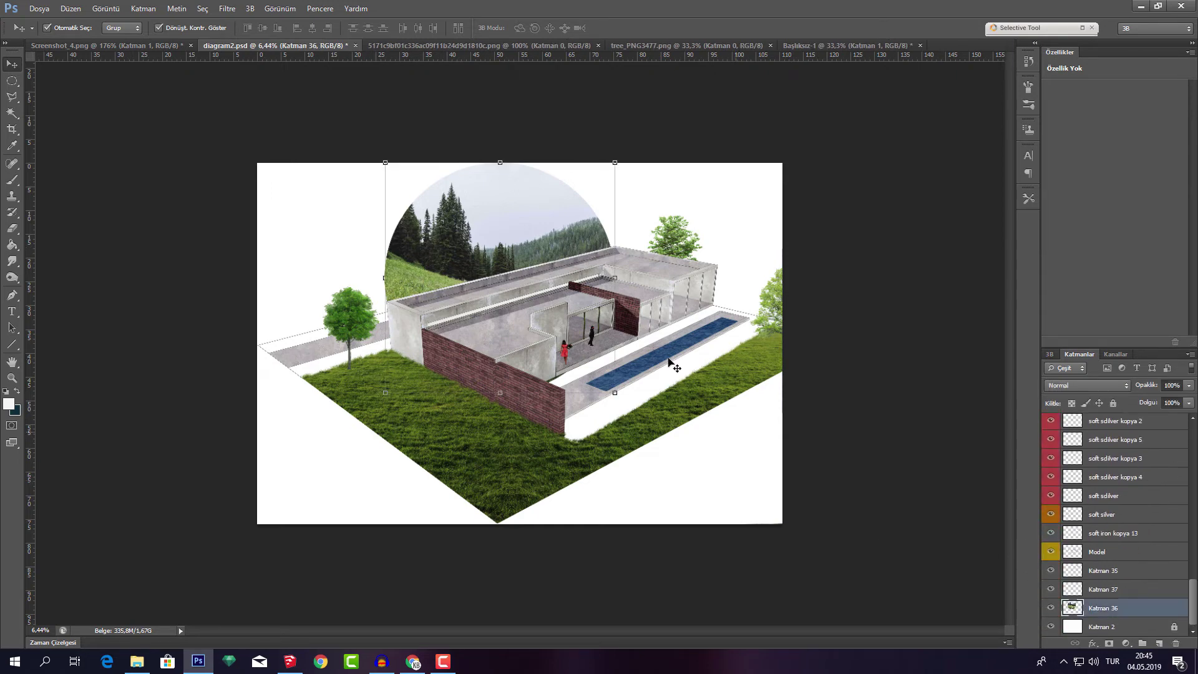
{"action": "key", "text": "b"}
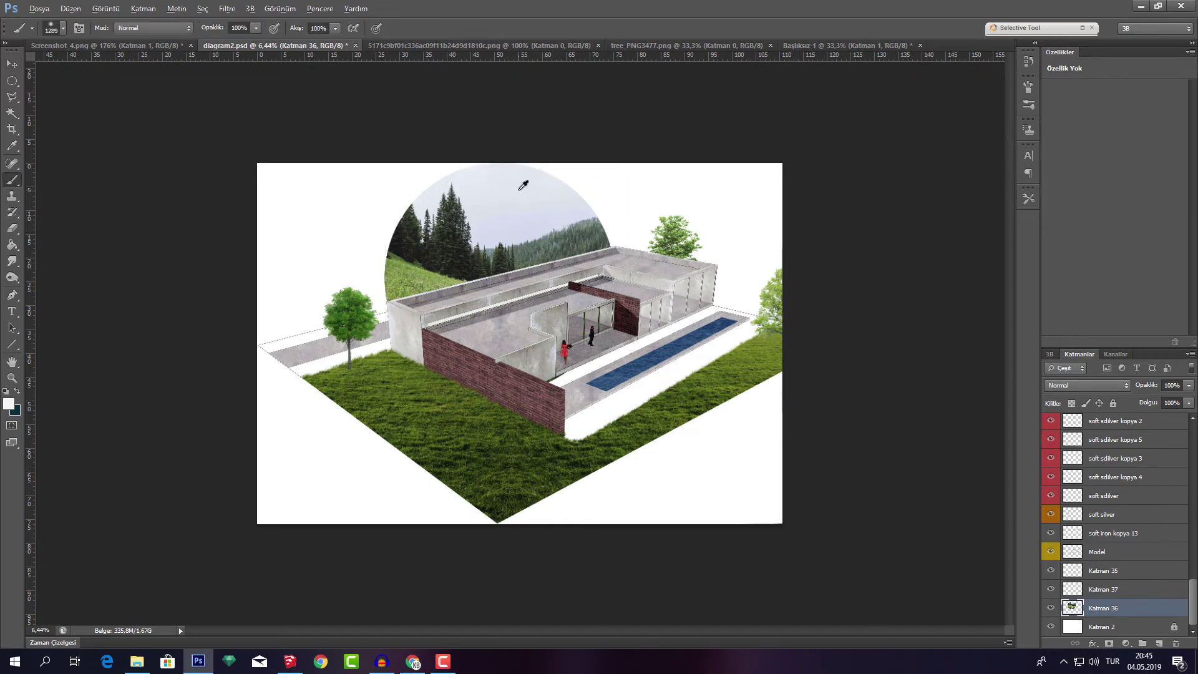
Attempt renaming and unlocking Katman 2, dismiss the warnings, then open its Layer Style
{"action": "double_click", "coordinate": [1115, 627]}
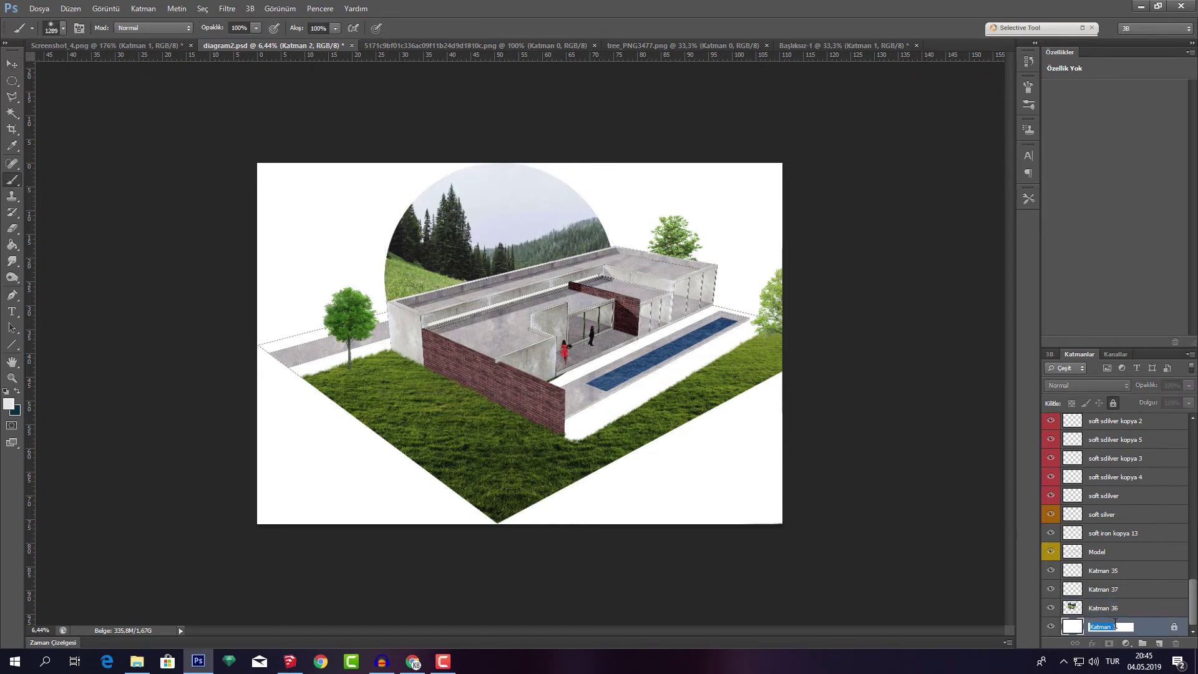
{"action": "left_click", "coordinate": [1173, 630]}
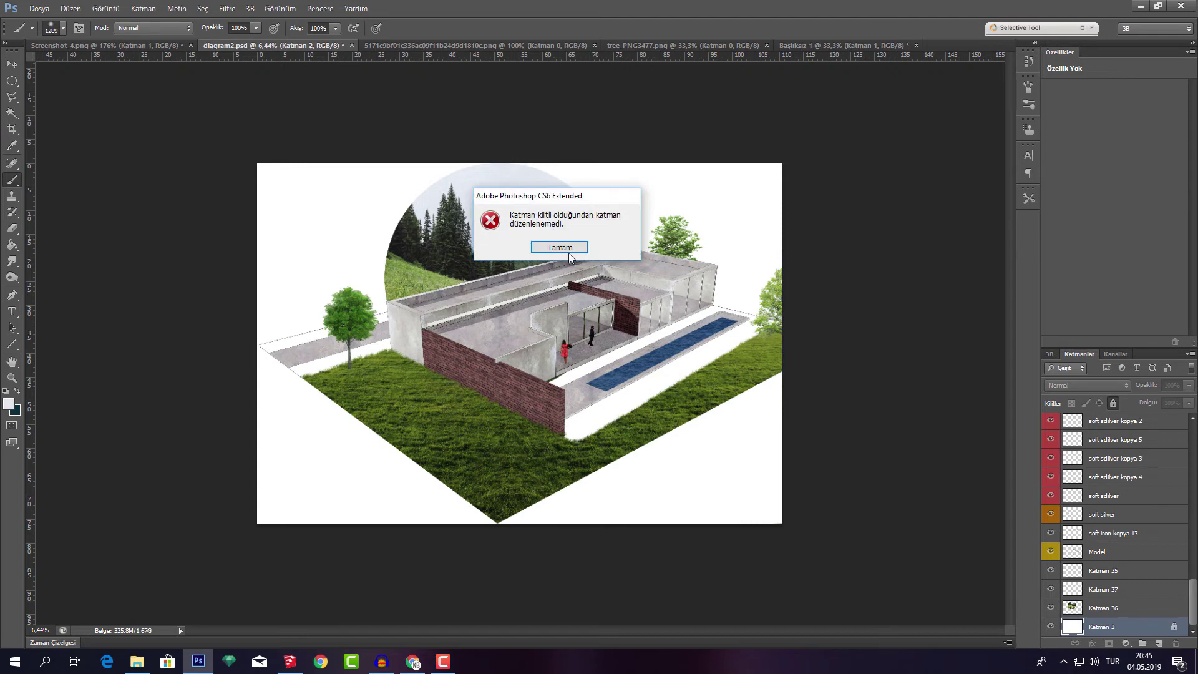
{"action": "left_click", "coordinate": [567, 252]}
{"action": "left_click", "coordinate": [1164, 630]}
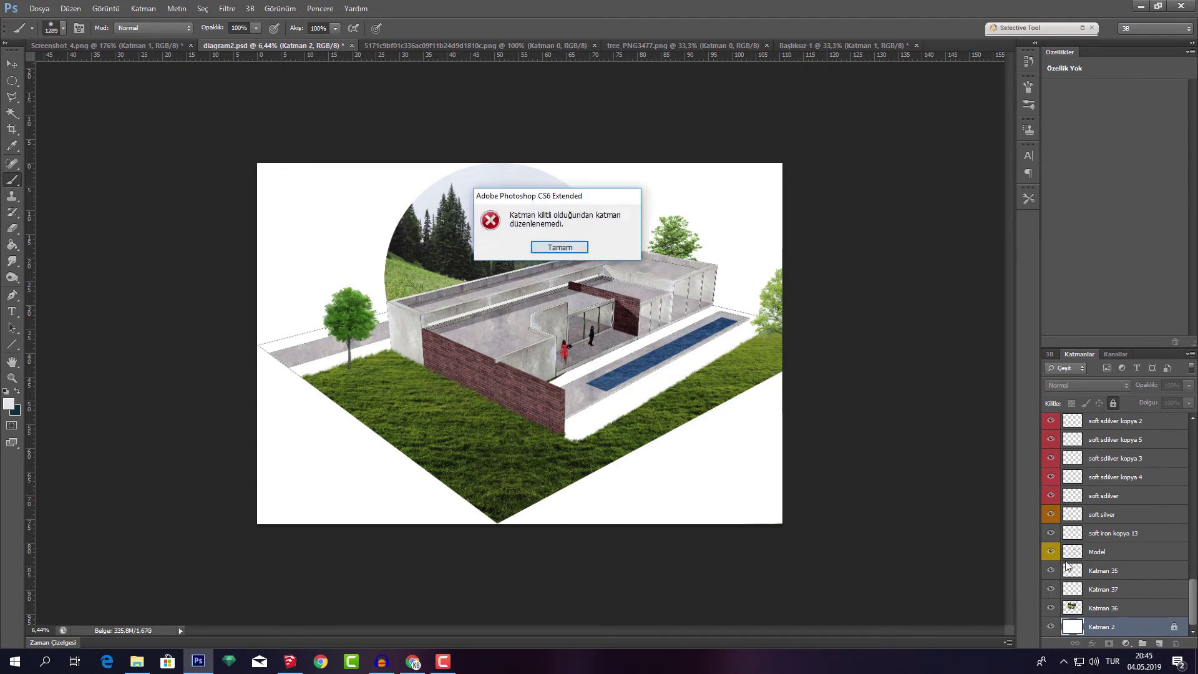
{"action": "left_click", "coordinate": [562, 252]}
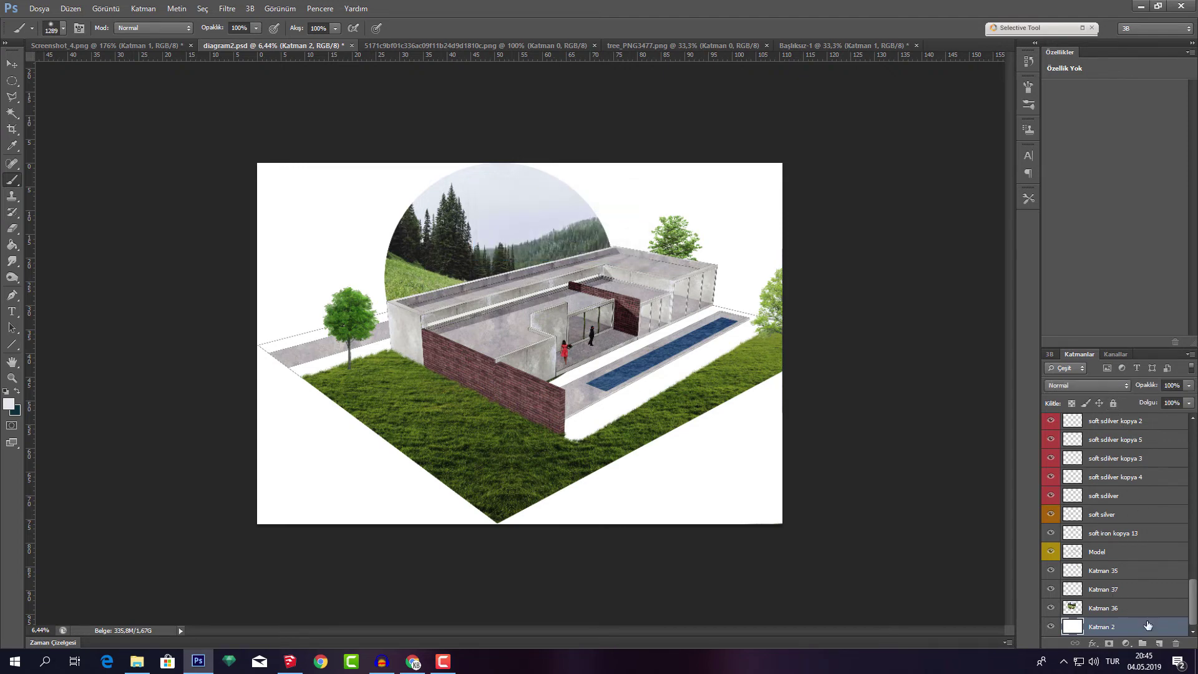
{"action": "double_click", "coordinate": [1145, 629]}
Give Katman 2 a sky-sampled pale blue-grey e6edf3 Color Overlay and save the diagram
{"action": "left_click", "coordinate": [787, 320]}
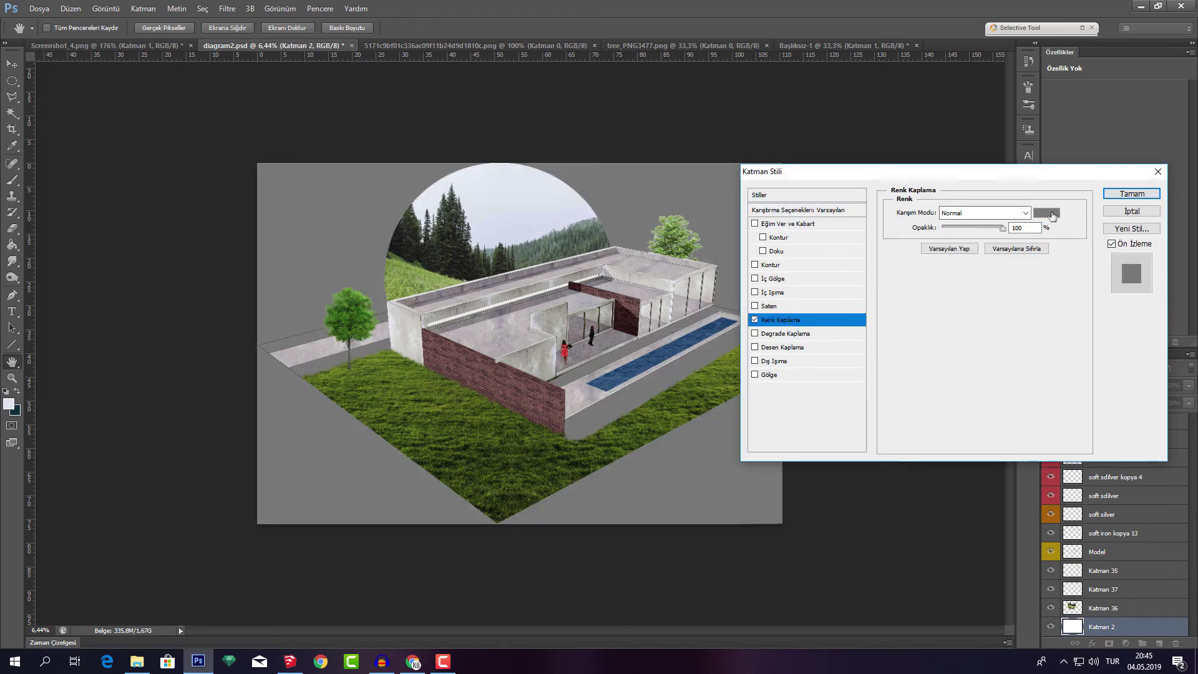
{"action": "left_click", "coordinate": [1046, 212]}
{"action": "left_click", "coordinate": [584, 201]}
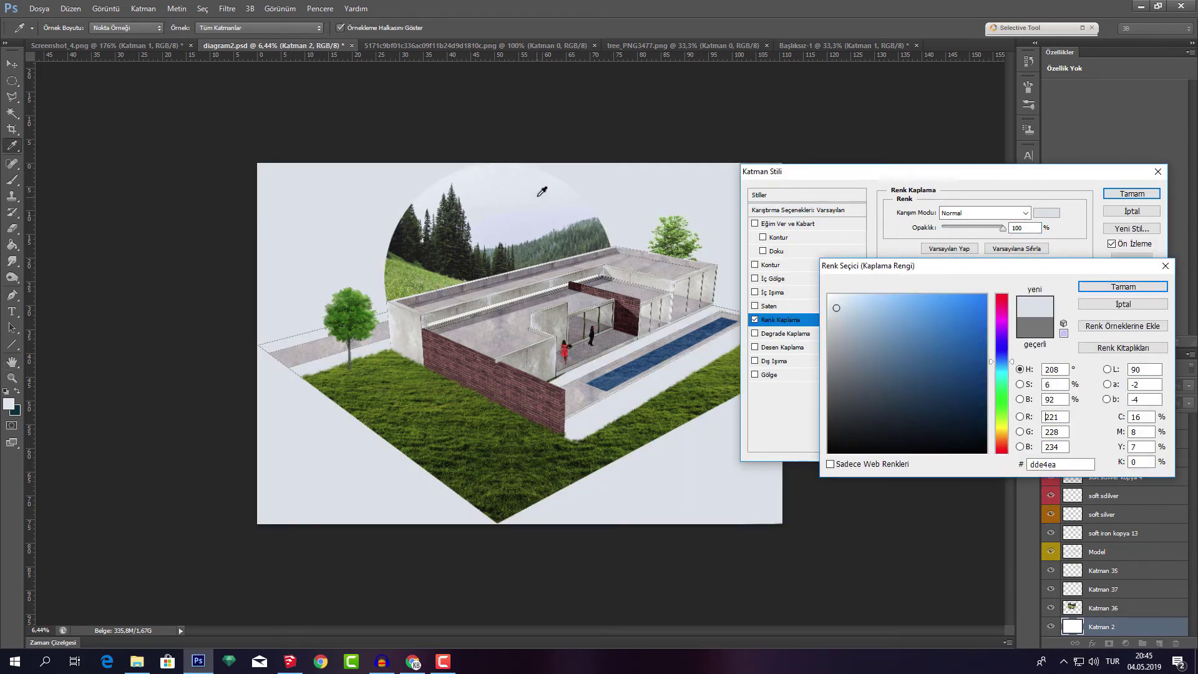
{"action": "left_click", "coordinate": [530, 187]}
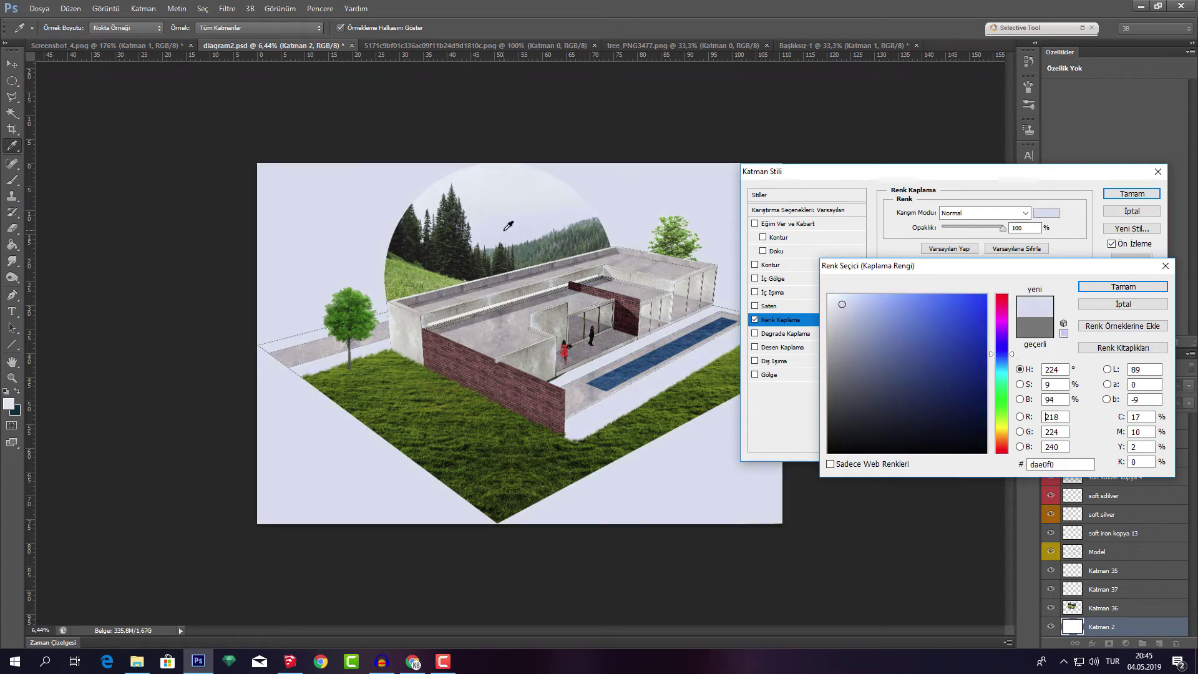
{"action": "left_click", "coordinate": [513, 201]}
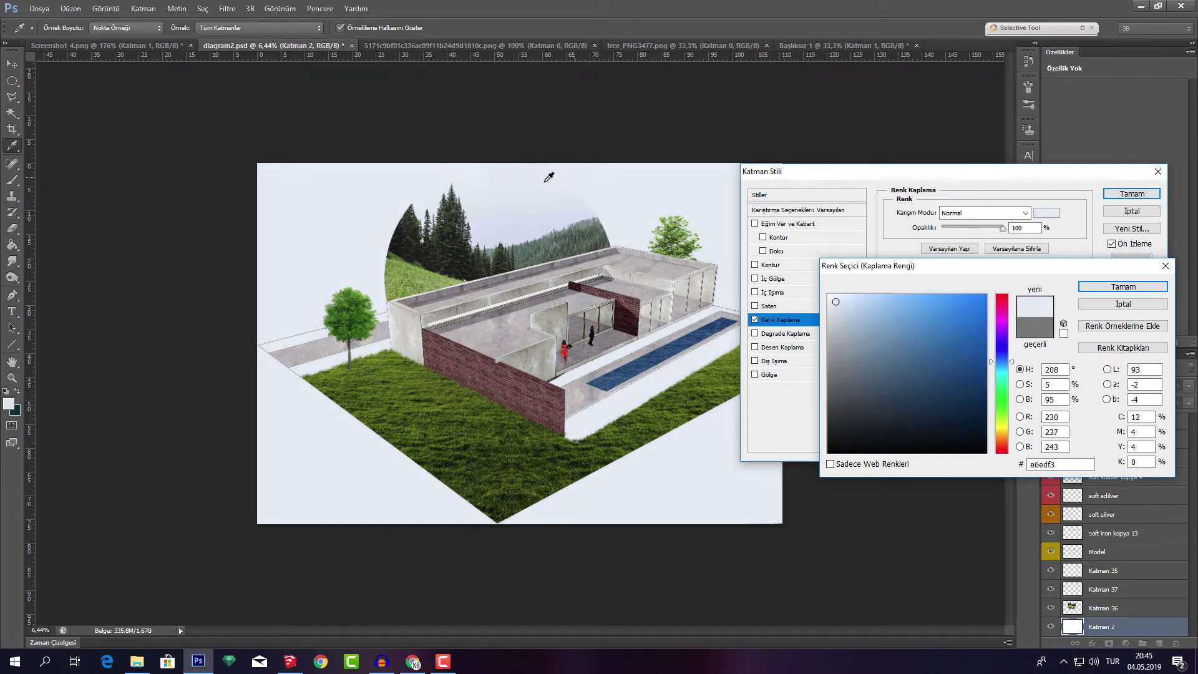
{"action": "left_click_drag", "start_coordinate": [545, 182], "coordinate": [556, 185]}
{"action": "left_click", "coordinate": [1123, 287]}
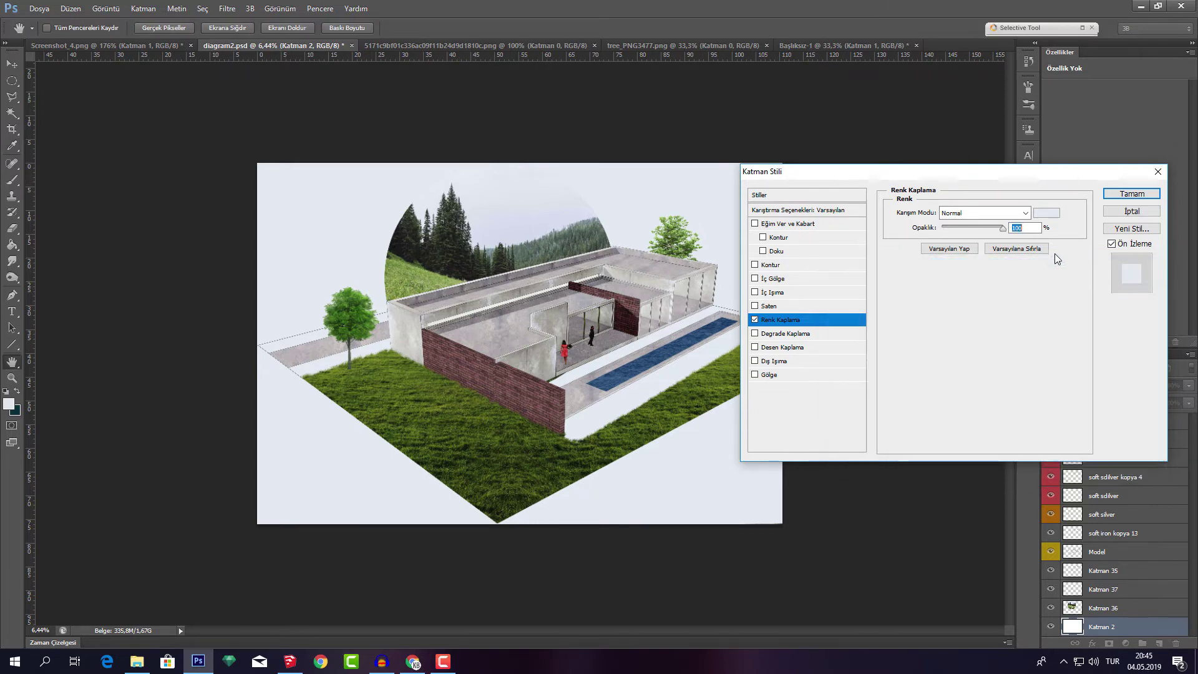
{"action": "left_click", "coordinate": [1132, 194]}
{"action": "key", "text": "v"}
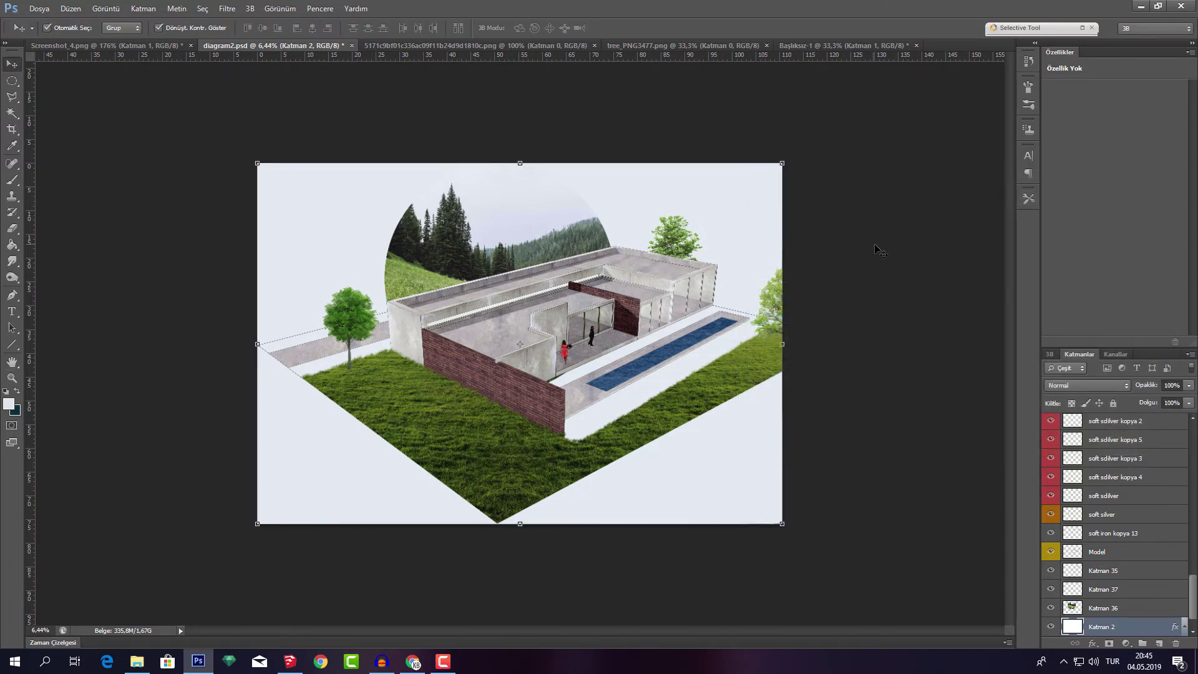
{"action": "key", "text": "ctrl+s"}
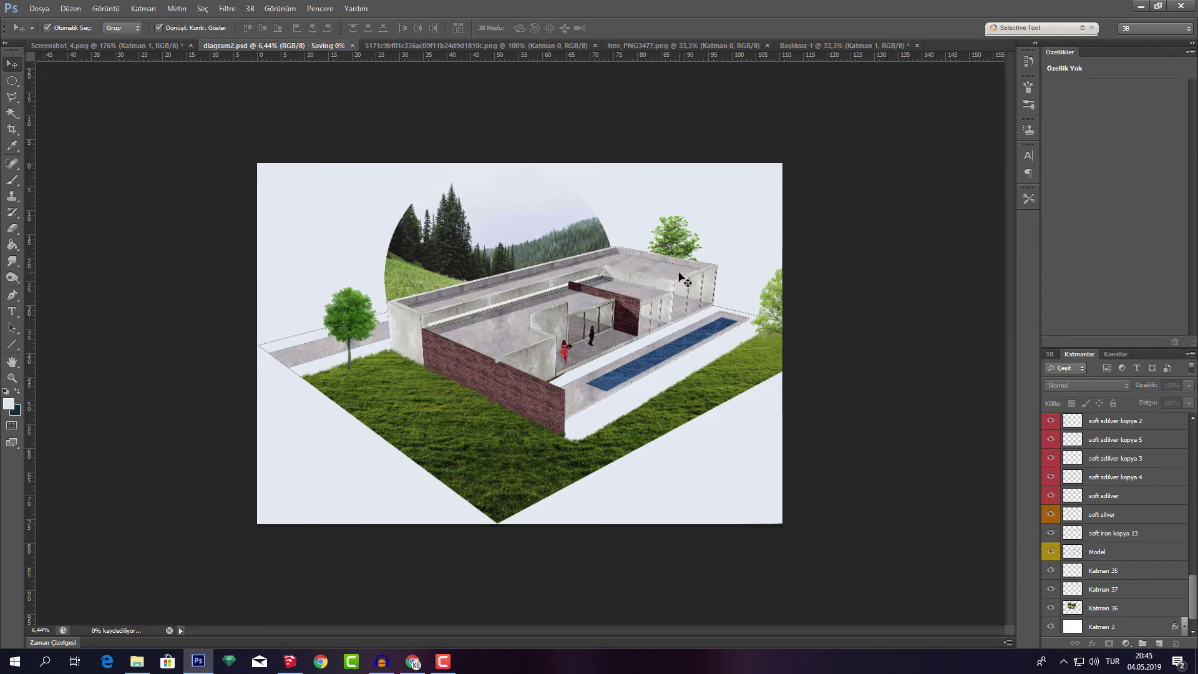
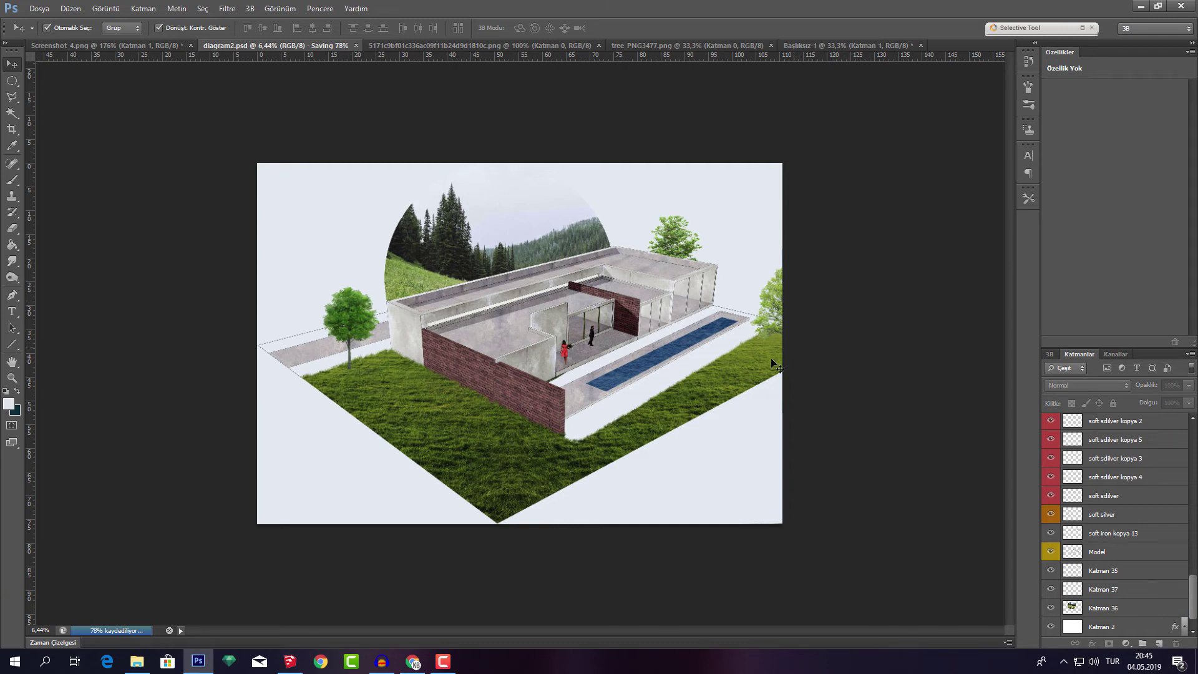
Replace the forest image search with a 'grid png' search in Google Images
{"action": "left_click", "coordinate": [412, 661]}
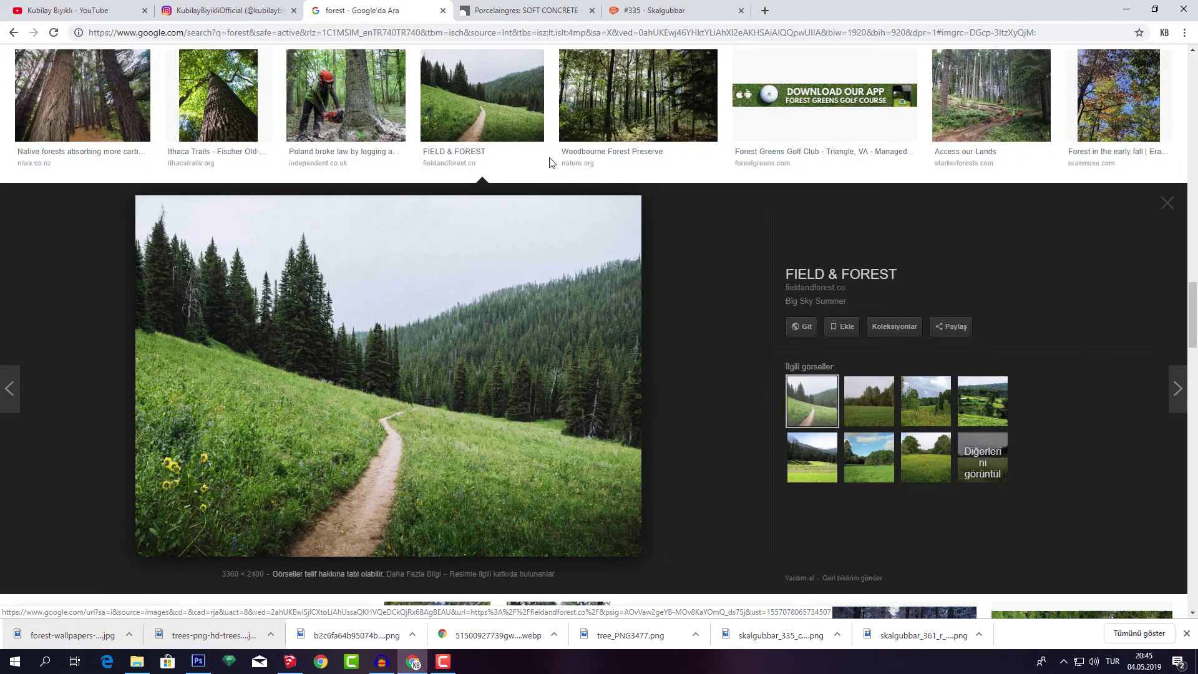
{"action": "scroll", "coordinate": [549, 162], "scroll_direction": "up", "scroll_amount": 10}
{"action": "scroll", "coordinate": [366, 88], "scroll_direction": "up", "scroll_amount": 10}
{"action": "scroll", "coordinate": [280, 91], "scroll_direction": "up", "scroll_amount": 10}
{"action": "scroll", "coordinate": [241, 91], "scroll_direction": "up", "scroll_amount": 3}
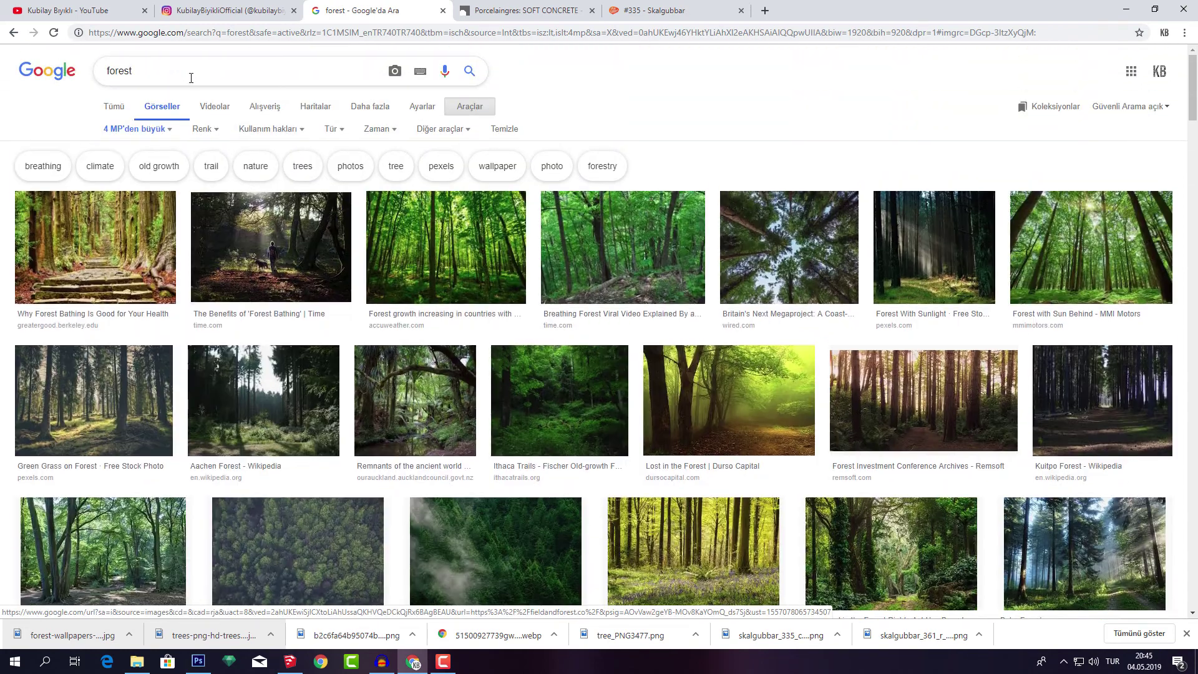
{"action": "double_click", "coordinate": [191, 78]}
{"action": "type", "text": "grid"}
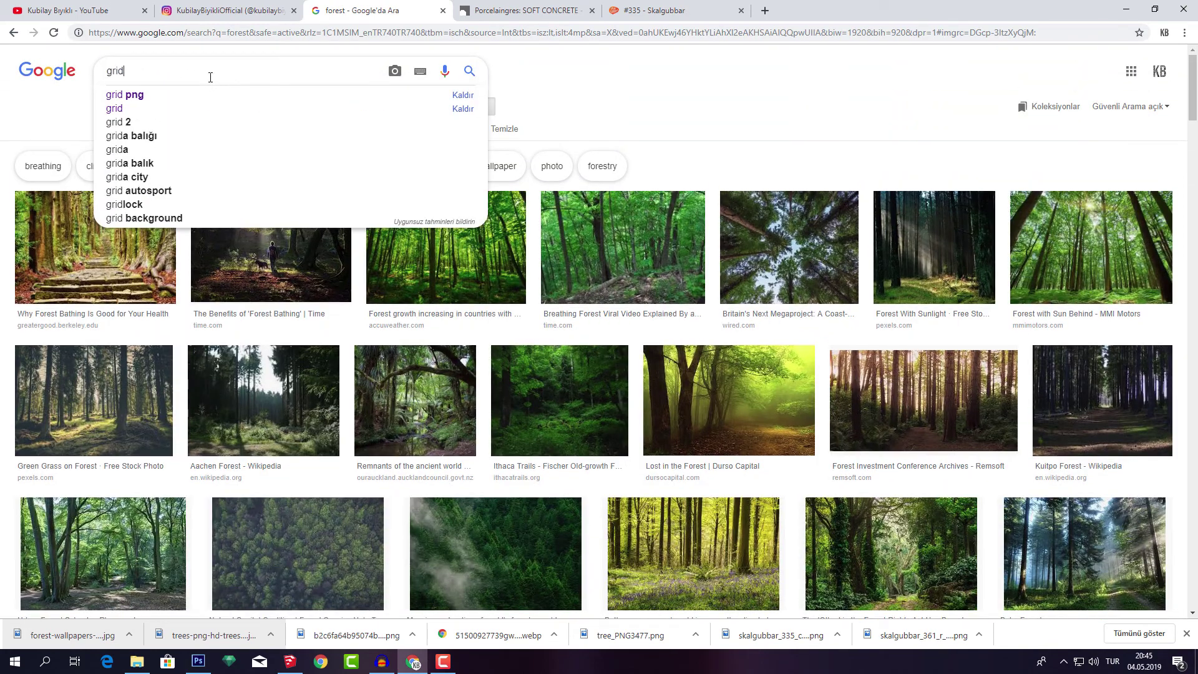
{"action": "type", "text": " png"}
{"action": "key", "text": "Return"}
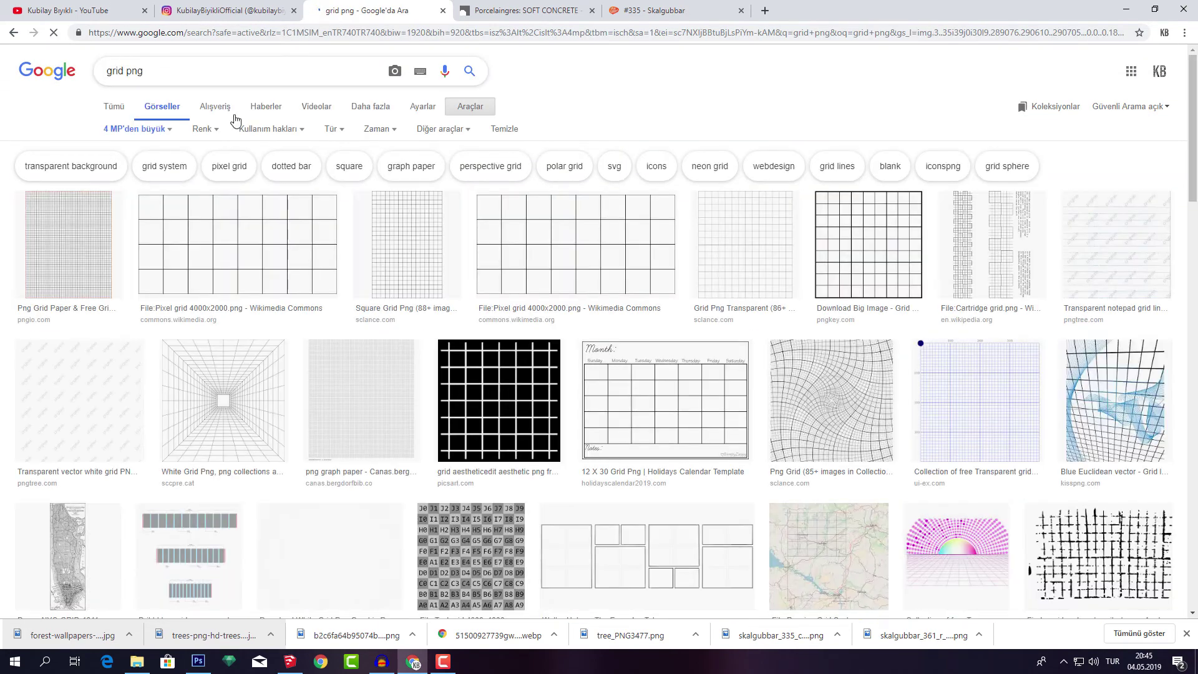
Preview several grid pattern results, including a black-and-white tile grid
{"action": "left_click", "coordinate": [51, 256]}
{"action": "left_click", "coordinate": [860, 380]}
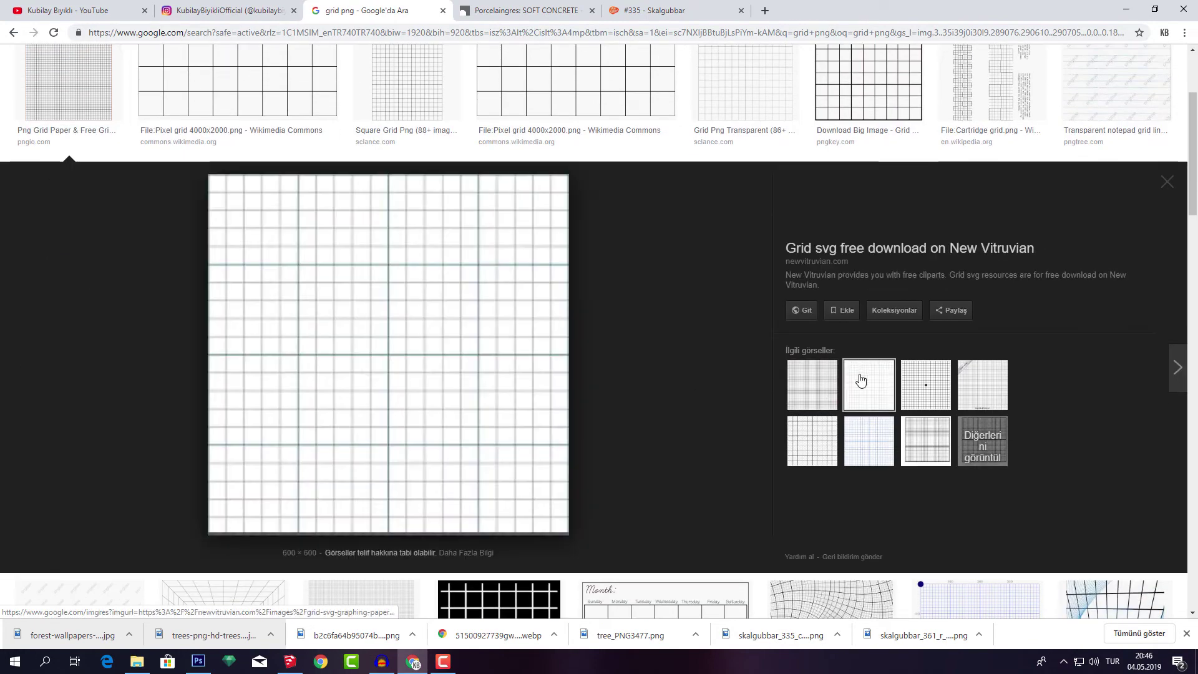
{"action": "left_click", "coordinate": [864, 434]}
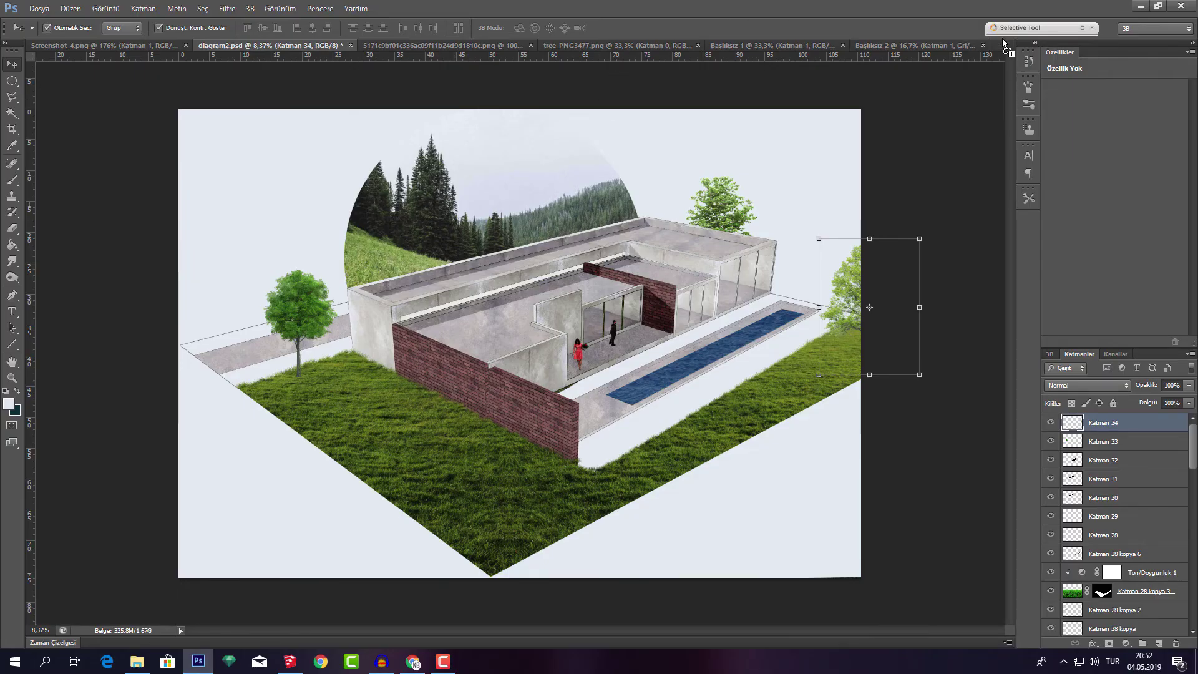
Select the mandala's white background with Color Range
{"action": "left_click_drag", "start_coordinate": [1002, 42], "coordinate": [1002, 44]}
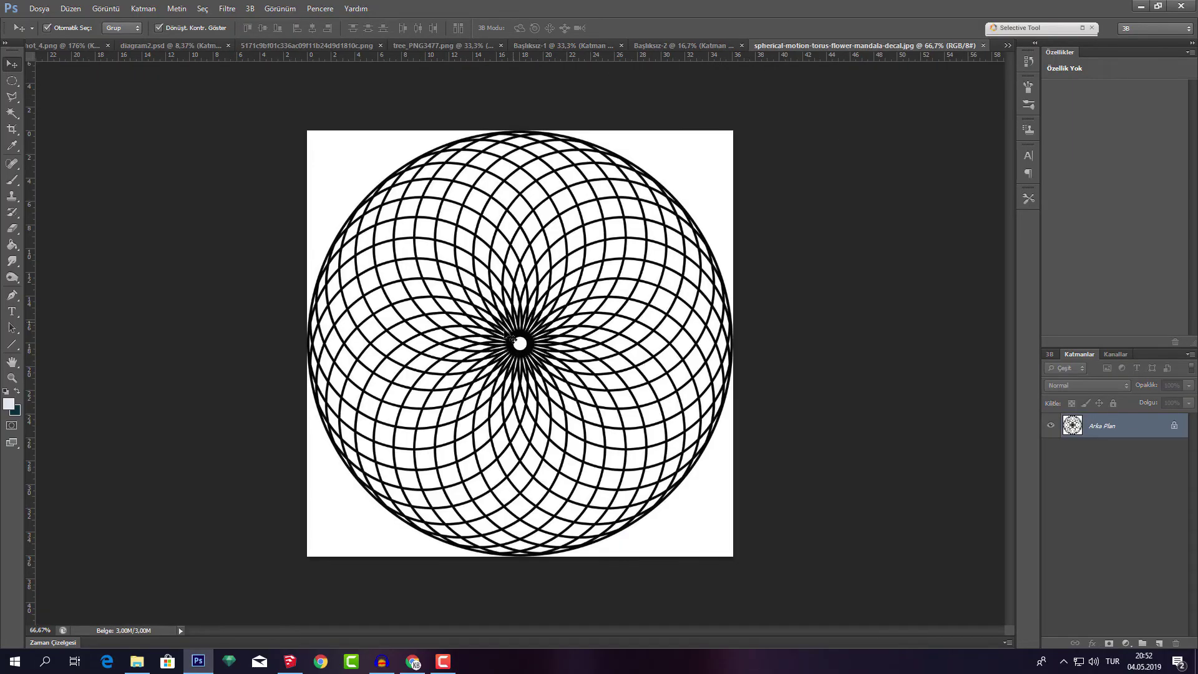
{"action": "key", "text": "w"}
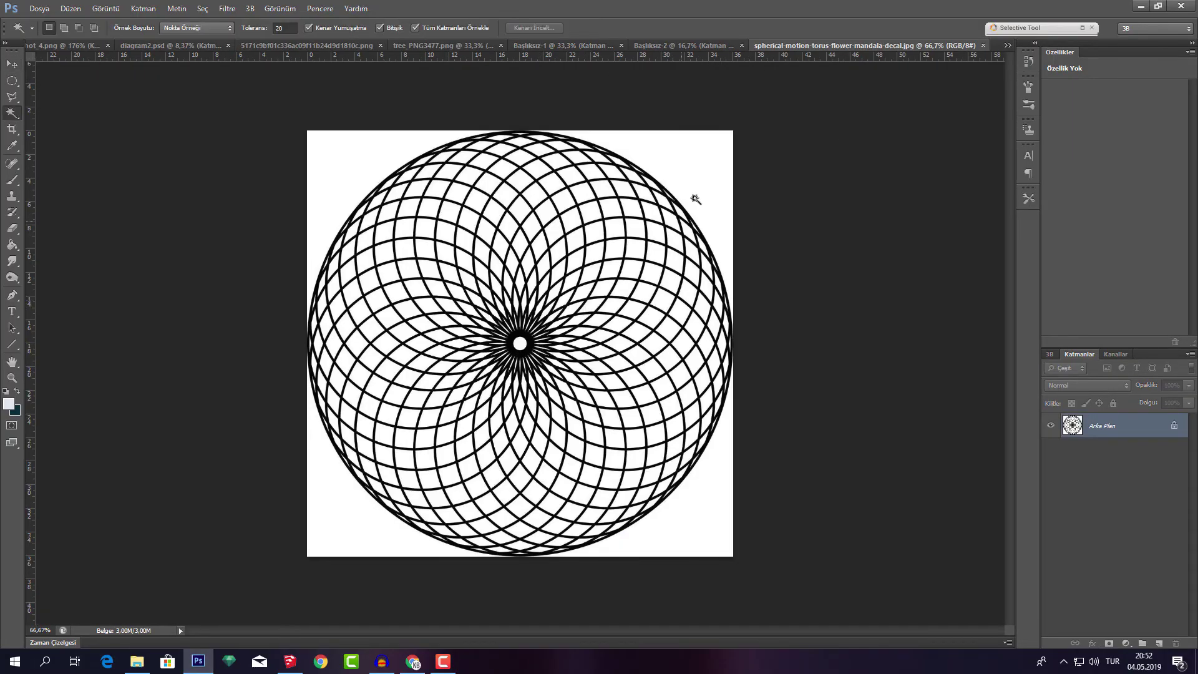
{"action": "right_click", "coordinate": [707, 172]}
{"action": "left_click", "coordinate": [754, 300]}
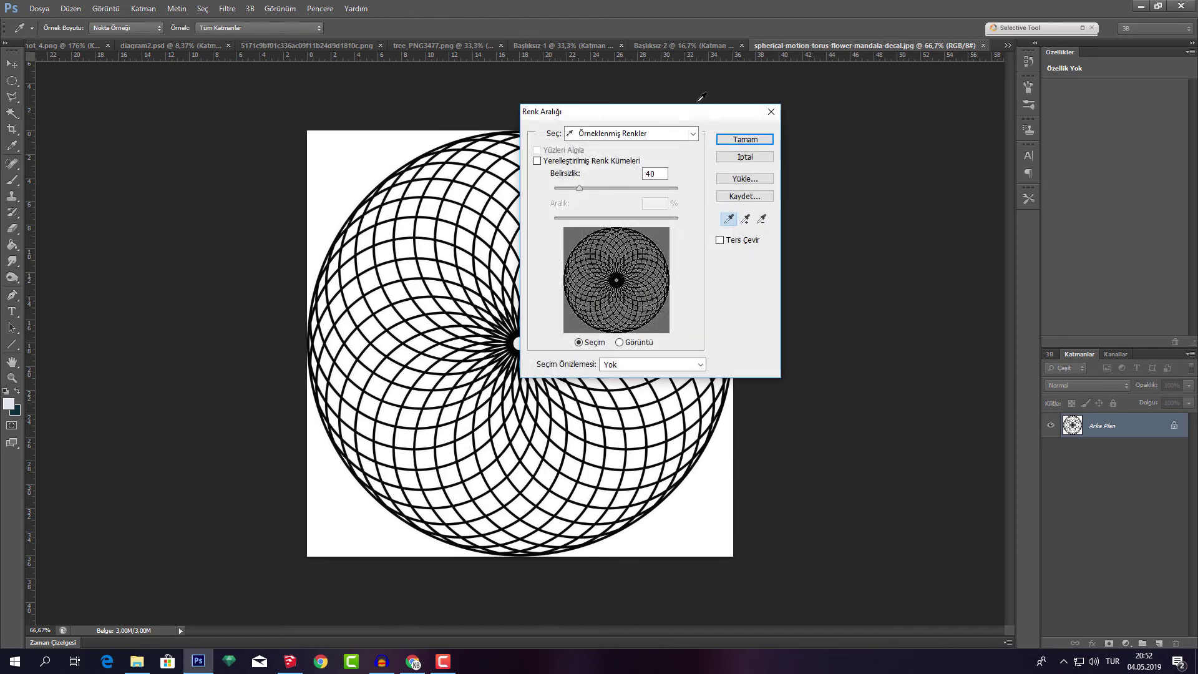
{"action": "left_click_drag", "start_coordinate": [699, 114], "coordinate": [887, 116]}
{"action": "left_click", "coordinate": [929, 222]}
{"action": "left_click", "coordinate": [686, 159]}
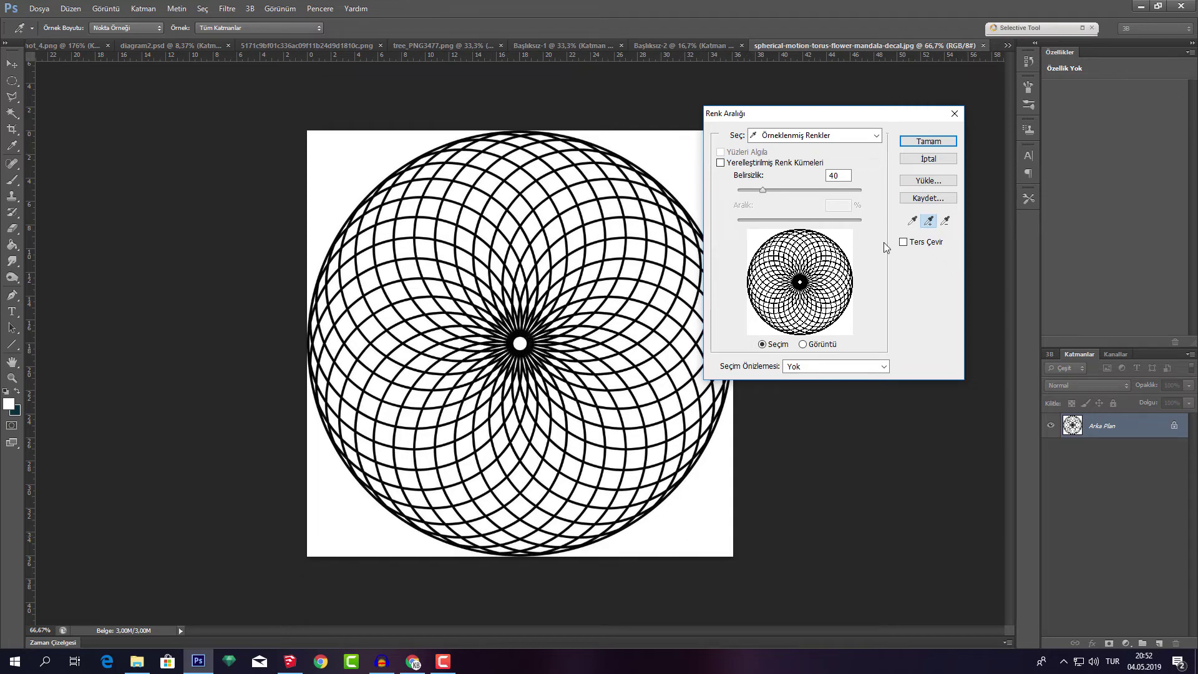
{"action": "left_click", "coordinate": [925, 140]}
Invert to the mandala lines, drag them into diagram2, and enlarge them over the sphere
{"action": "key", "text": "m"}
{"action": "right_click", "coordinate": [559, 266]}
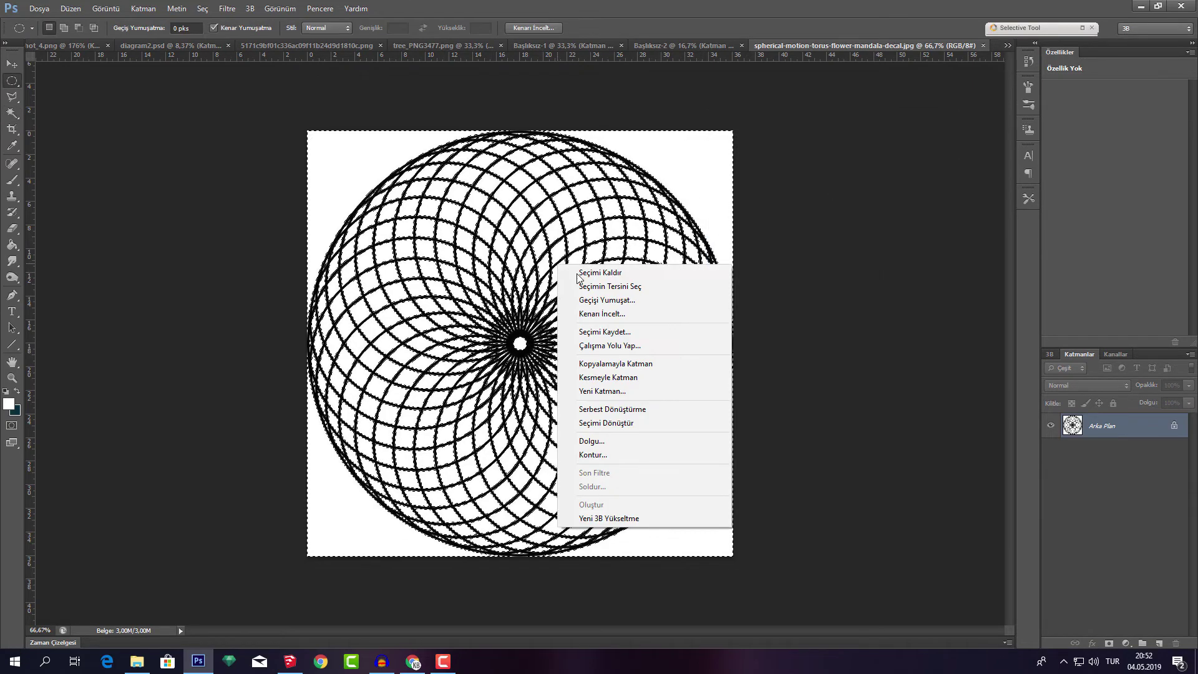
{"action": "left_click", "coordinate": [604, 286]}
{"action": "key", "text": "w"}
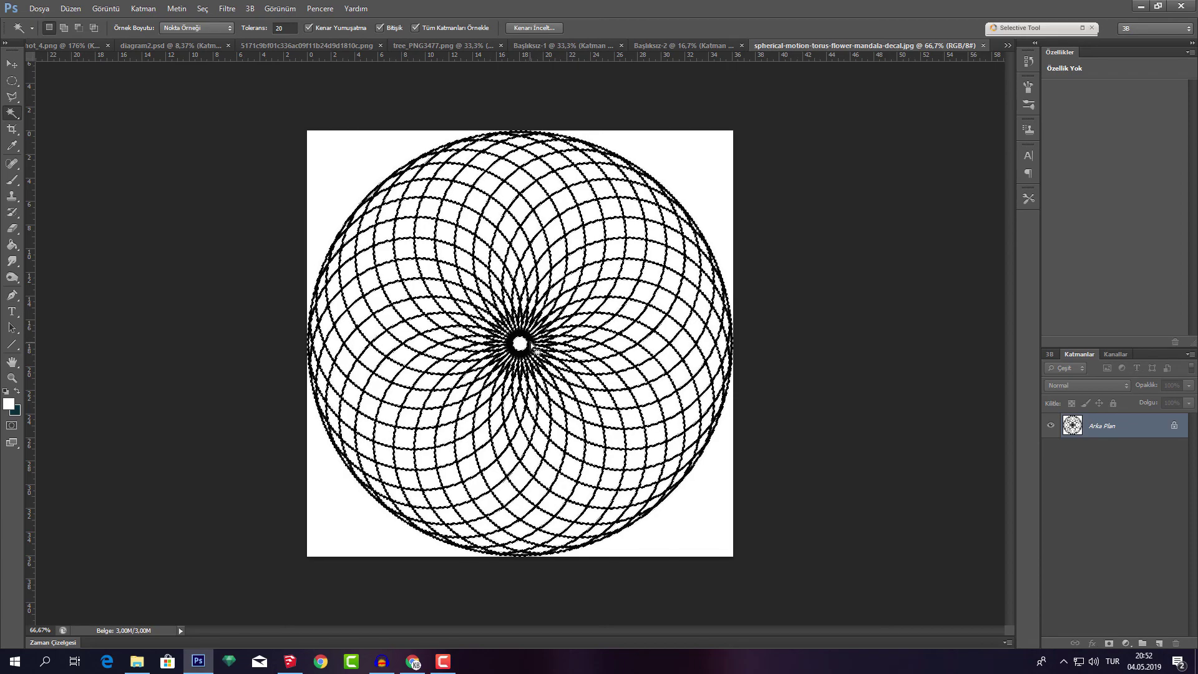
{"action": "key", "text": "v"}
{"action": "mouse_move", "coordinate": [521, 340]}
{"action": "left_mouse_down"}
{"action": "mouse_move", "coordinate": [175, 64]}
{"action": "mouse_move", "coordinate": [581, 331]}
{"action": "left_mouse_up"}
{"action": "key", "text": "ctrl+t"}
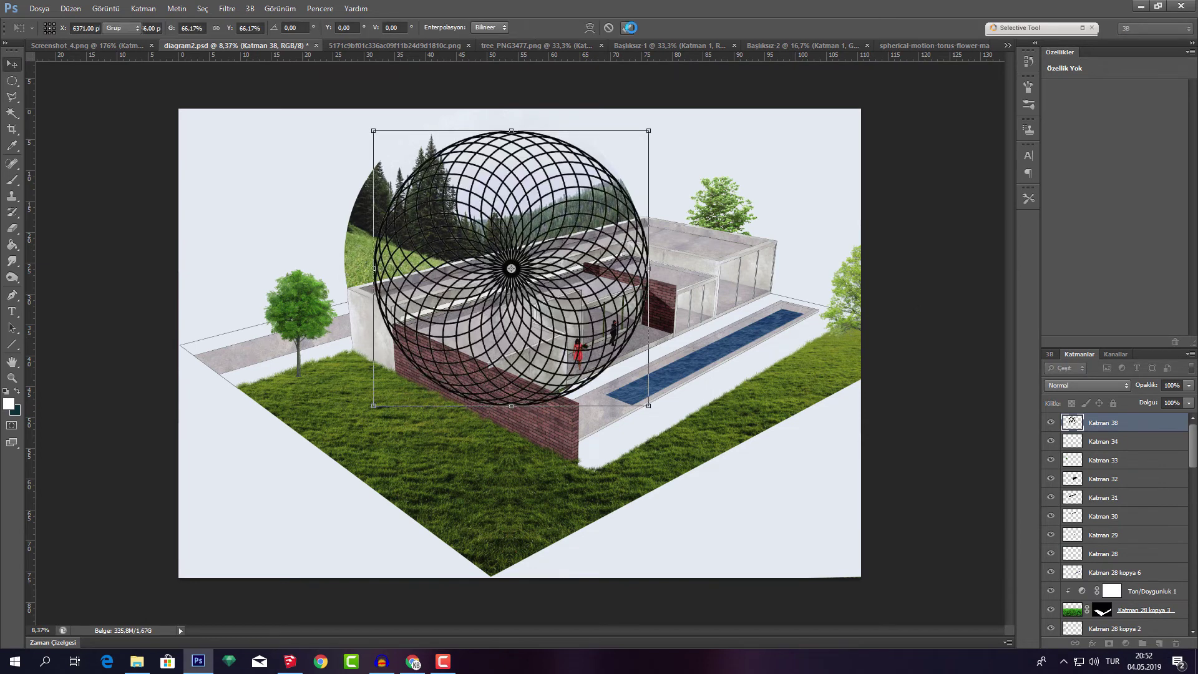
{"action": "key", "text": "Return"}
Set the mandala layer's blend mode to Linear Dodge (Add) so it shows as light lines
{"action": "left_click", "coordinate": [1103, 386]}
{"action": "left_click", "coordinate": [1073, 116]}
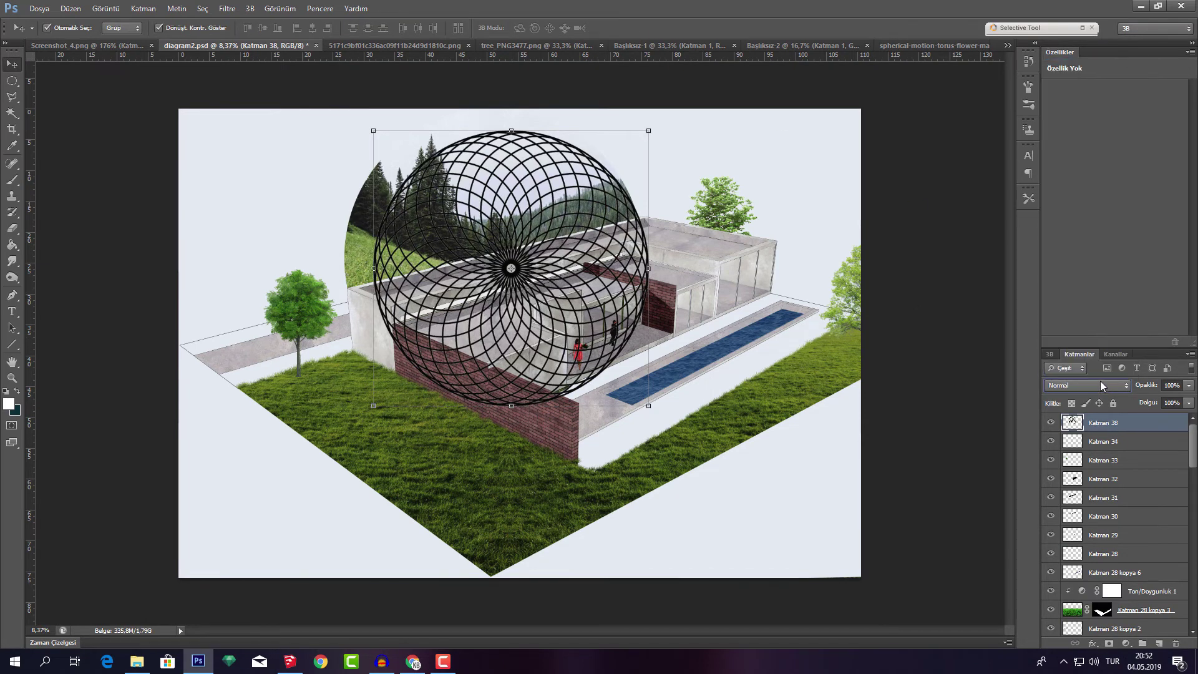
{"action": "scroll", "coordinate": [1103, 388], "scroll_direction": "down", "scroll_amount": 1}
{"action": "scroll", "coordinate": [1103, 388], "scroll_direction": "down", "scroll_amount": 2}
{"action": "scroll", "coordinate": [1103, 388], "scroll_direction": "down", "scroll_amount": 1}
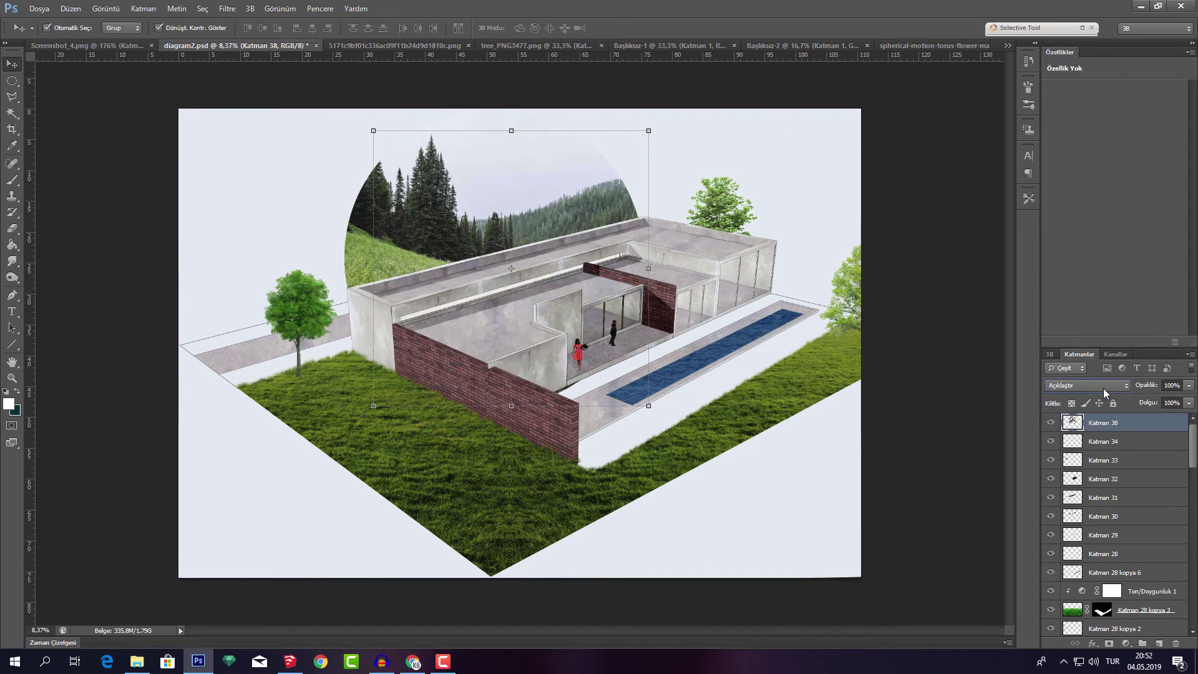
{"action": "scroll", "coordinate": [1103, 388], "scroll_direction": "down", "scroll_amount": 1}
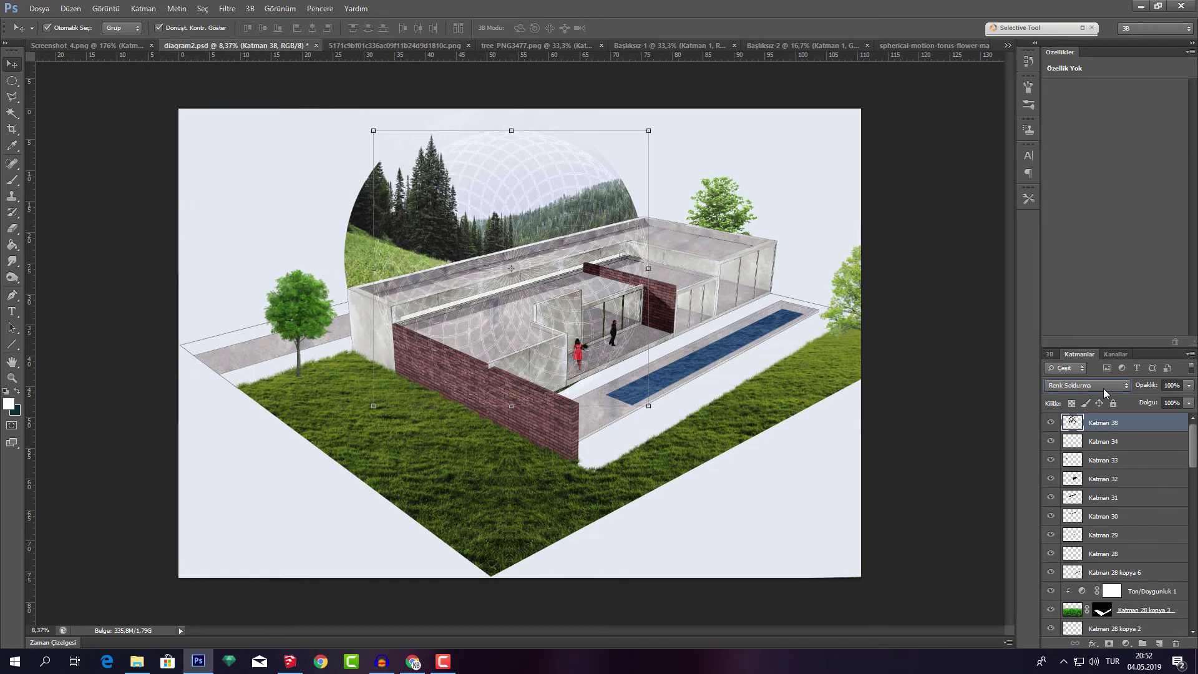
{"action": "scroll", "coordinate": [1103, 389], "scroll_direction": "down", "scroll_amount": 1}
{"action": "scroll", "coordinate": [1103, 388], "scroll_direction": "down", "scroll_amount": 1}
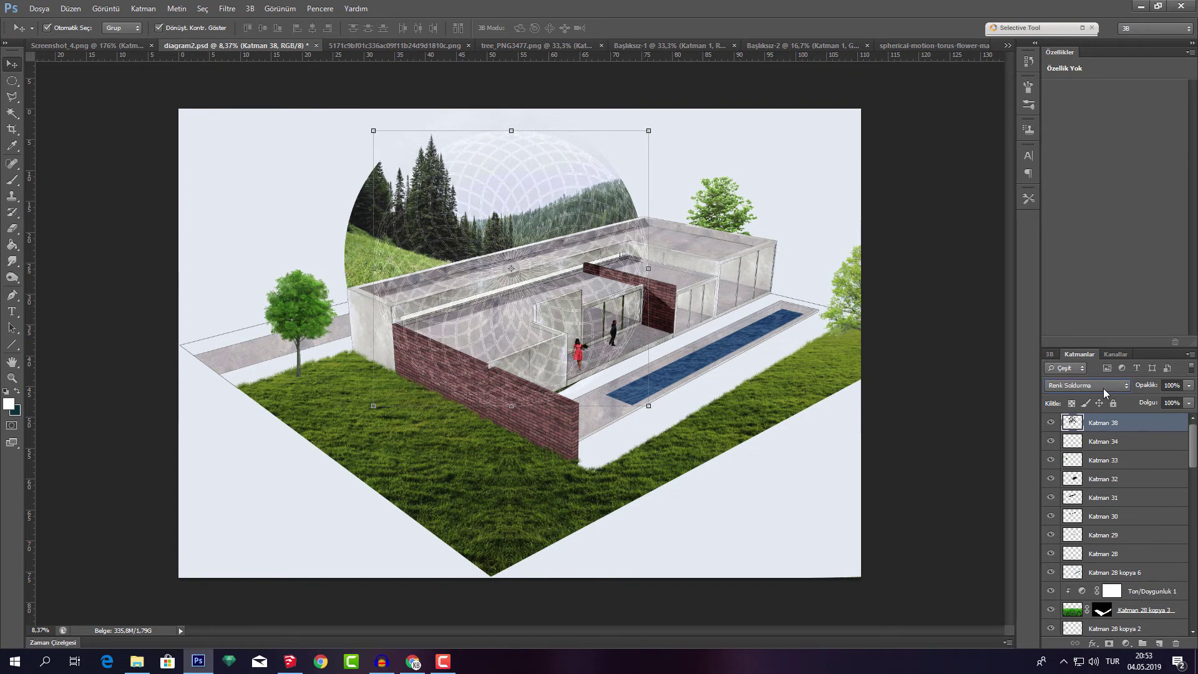
{"action": "scroll", "coordinate": [1103, 388], "scroll_direction": "down", "scroll_amount": 1}
{"action": "left_click", "coordinate": [415, 182]}
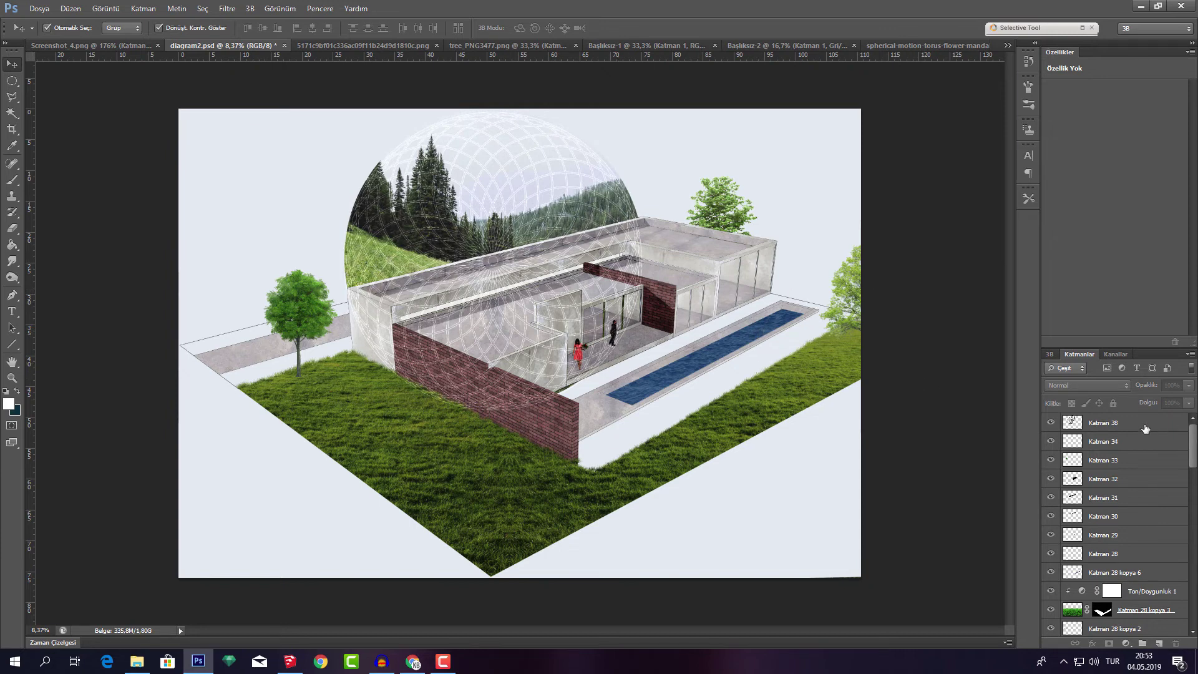
{"action": "left_click", "coordinate": [1138, 423]}
{"action": "left_click", "coordinate": [1126, 643]}
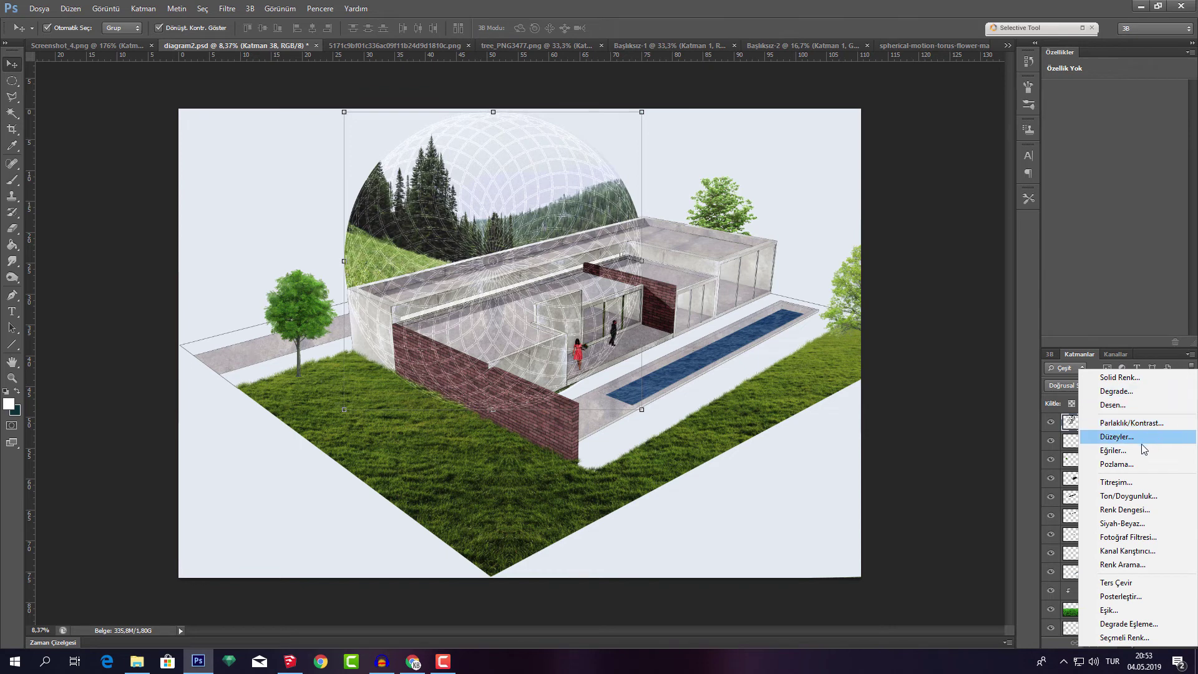
Add a Hue/Saturation adjustment at Hue -71, Saturation +3, Lightness +7 to turn the grass crimson
{"action": "left_click", "coordinate": [1132, 495]}
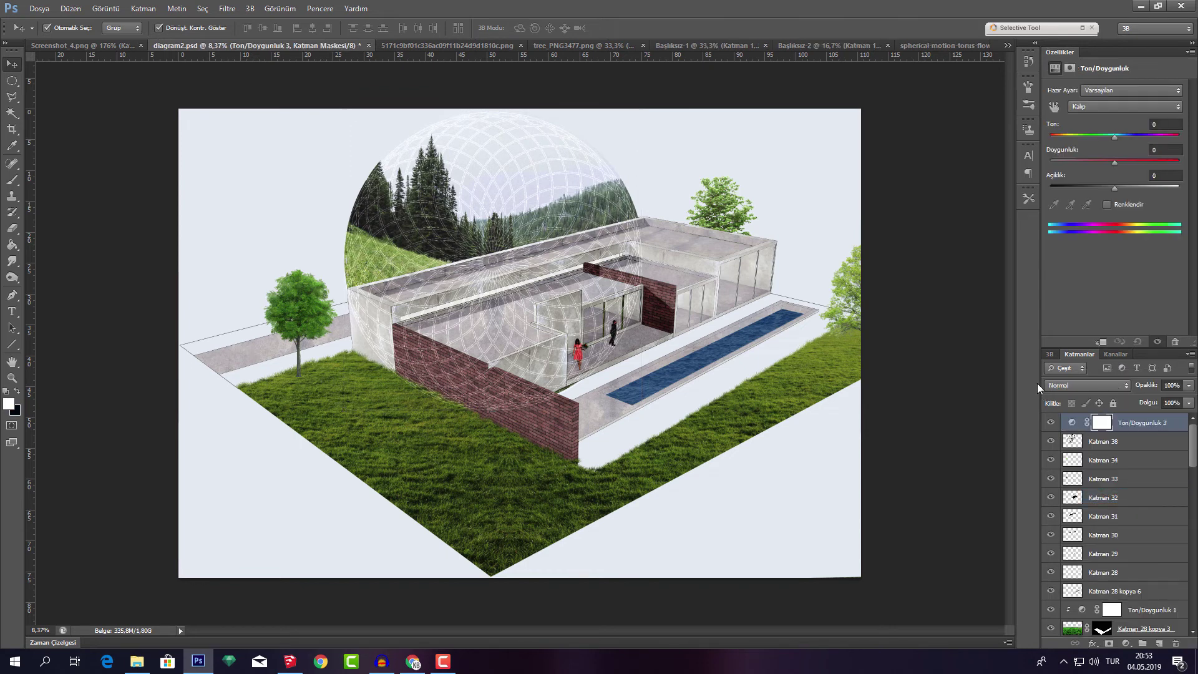
{"action": "left_click", "coordinate": [1117, 187]}
{"action": "mouse_move", "coordinate": [1124, 189]}
{"action": "left_mouse_down"}
{"action": "mouse_move", "coordinate": [1115, 189]}
{"action": "mouse_move", "coordinate": [1132, 168]}
{"action": "mouse_move", "coordinate": [1115, 174]}
{"action": "mouse_move", "coordinate": [1077, 146]}
{"action": "left_mouse_up"}
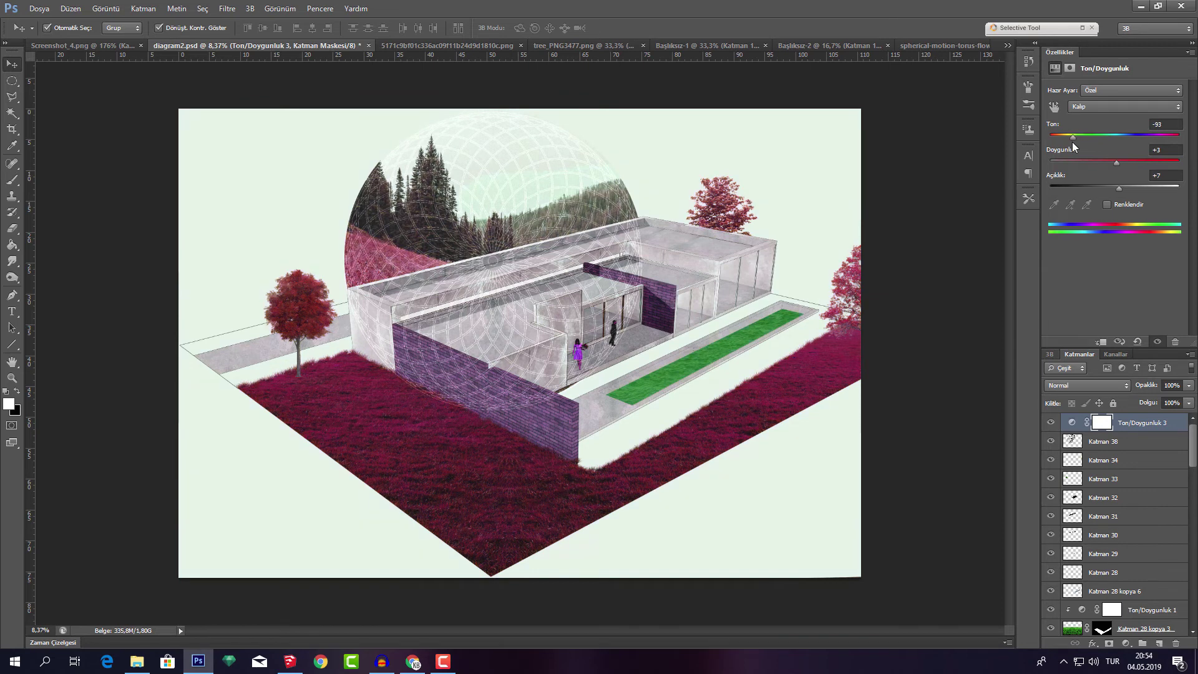
{"action": "left_click_drag", "start_coordinate": [1077, 144], "coordinate": [1079, 144]}
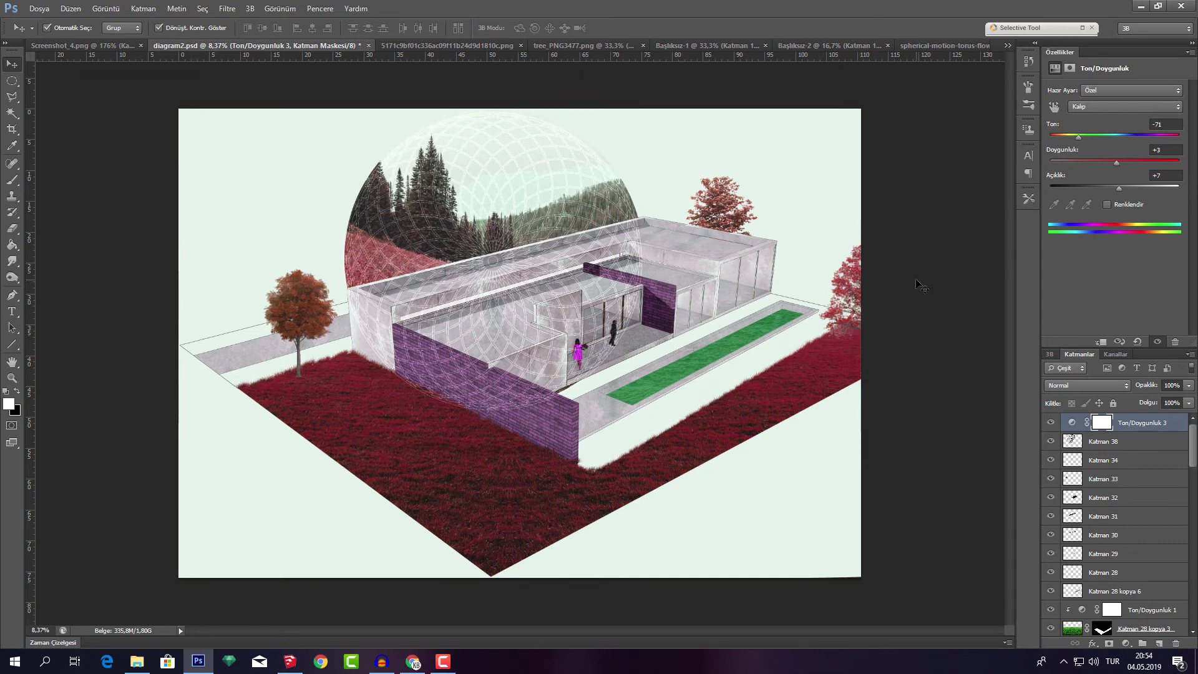
{"action": "left_click", "coordinate": [948, 226]}
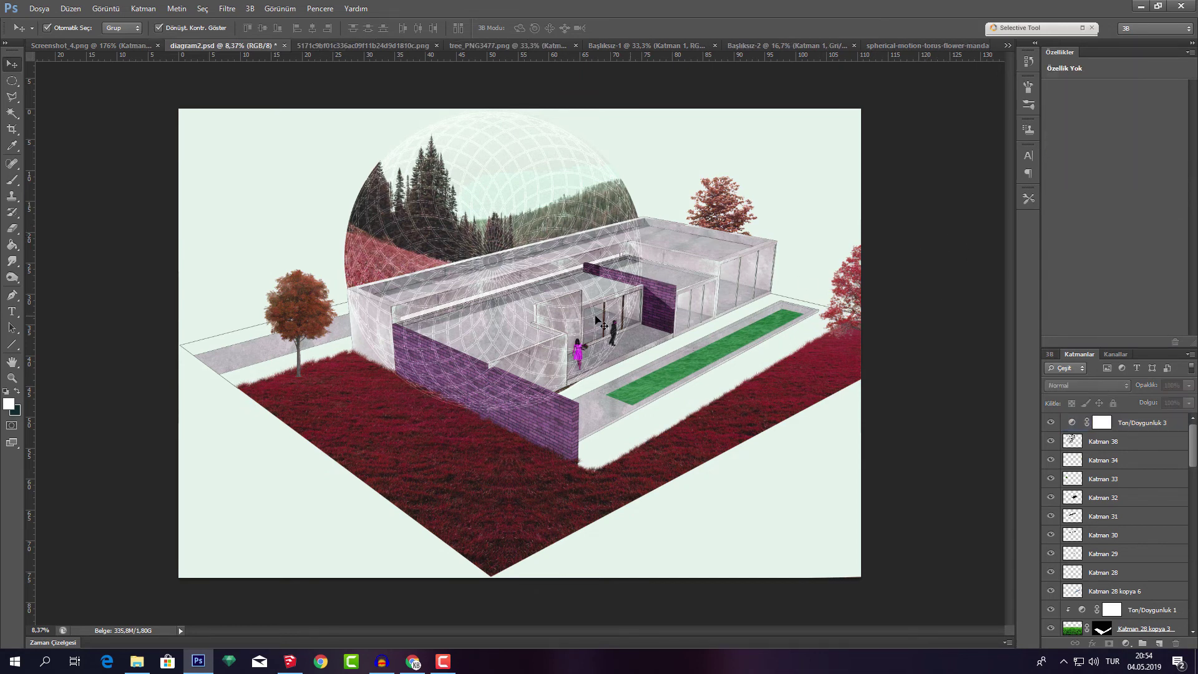
Add the LİFE STYLE text and make it white
{"action": "key", "text": "t"}
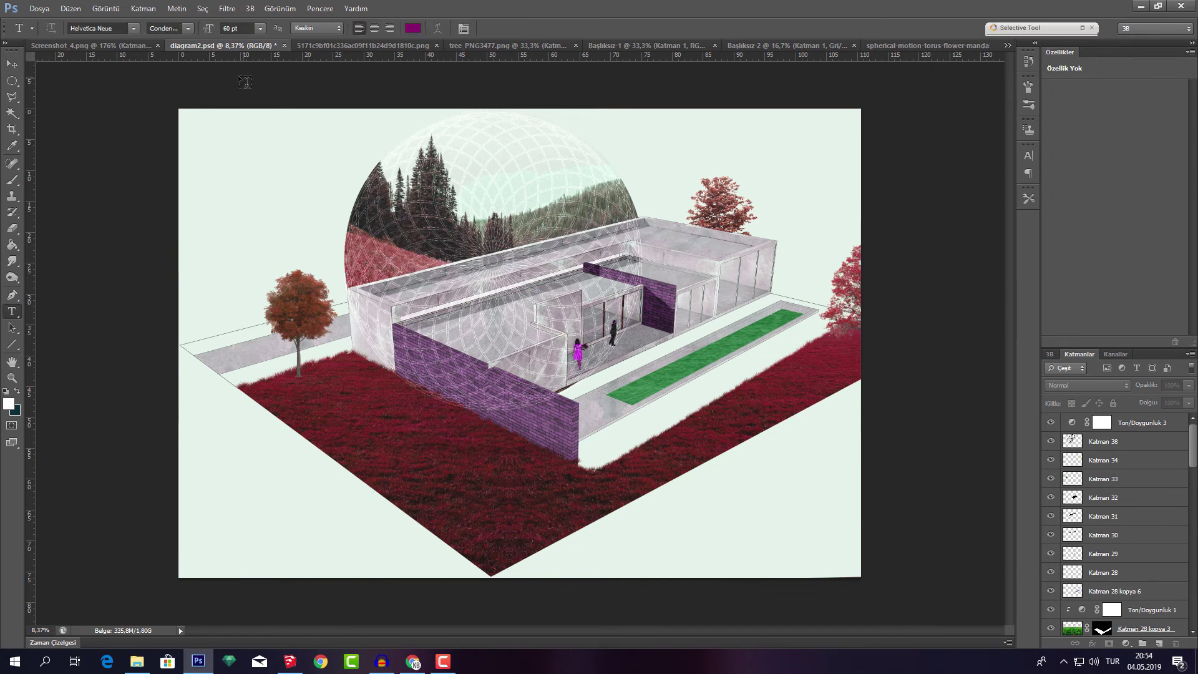
{"action": "left_click", "coordinate": [309, 408]}
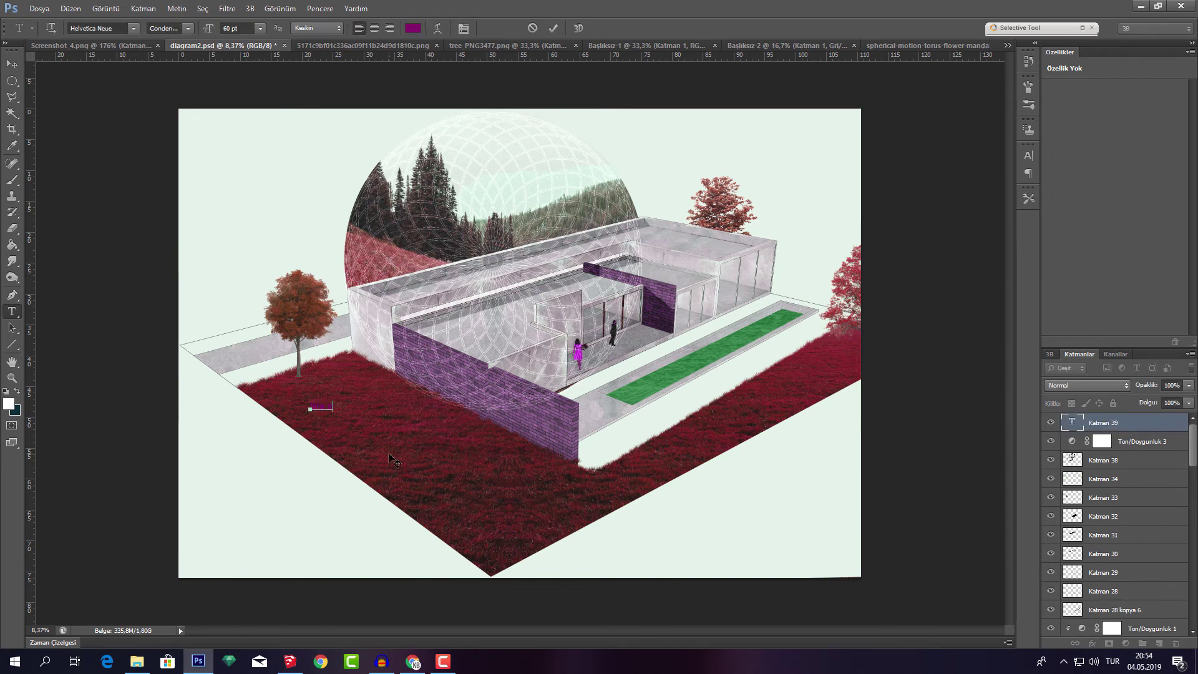
{"action": "left_click_drag", "start_coordinate": [349, 406], "coordinate": [257, 399]}
{"action": "left_click", "coordinate": [415, 28]}
{"action": "left_click_drag", "start_coordinate": [915, 294], "coordinate": [794, 278]}
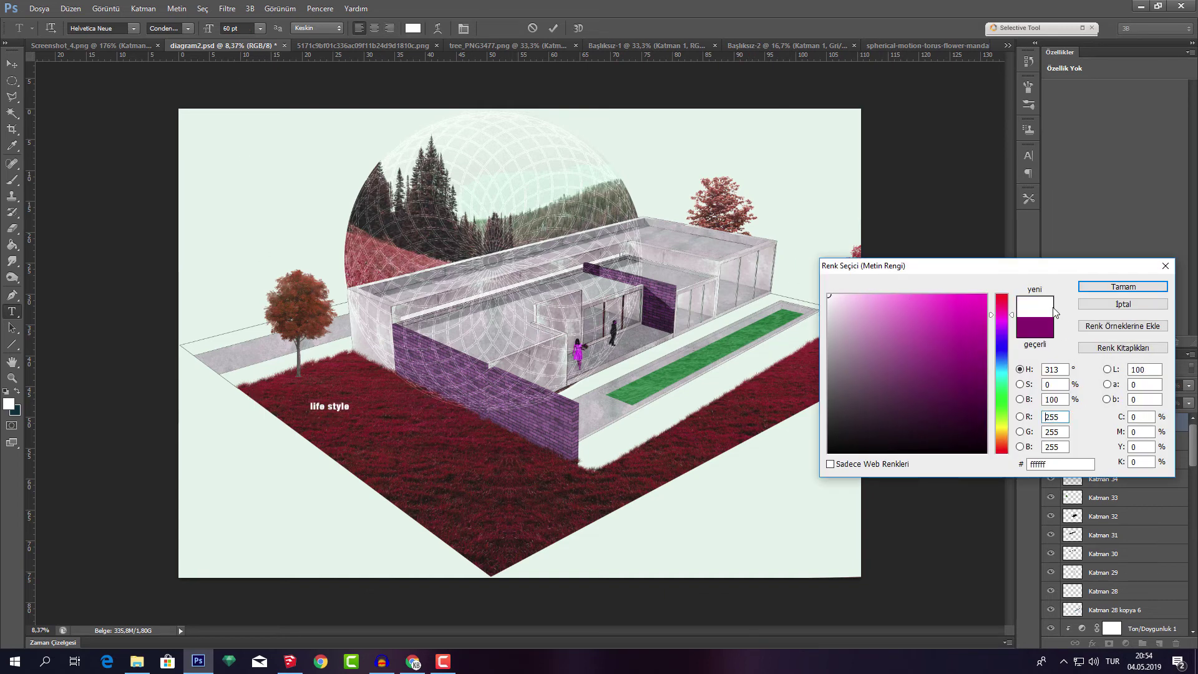
{"action": "left_click", "coordinate": [1122, 287]}
Enlarge, skew and rotate the LİFE STYLE text to fit the brick wall
{"action": "key", "text": "ctrl+t"}
{"action": "mouse_move", "coordinate": [350, 412]}
{"action": "left_mouse_down"}
{"action": "mouse_move", "coordinate": [699, 360]}
{"action": "mouse_move", "coordinate": [569, 439]}
{"action": "left_mouse_up"}
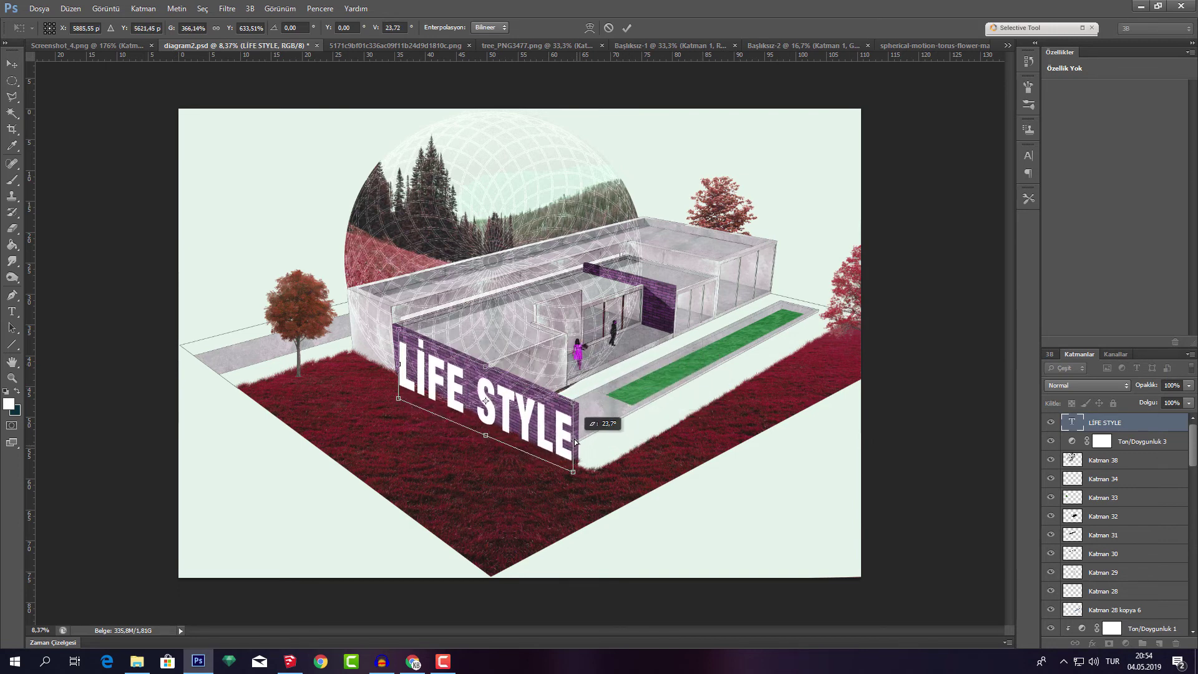
{"action": "key", "text": "Return"}
{"action": "key", "text": "ctrl+t"}
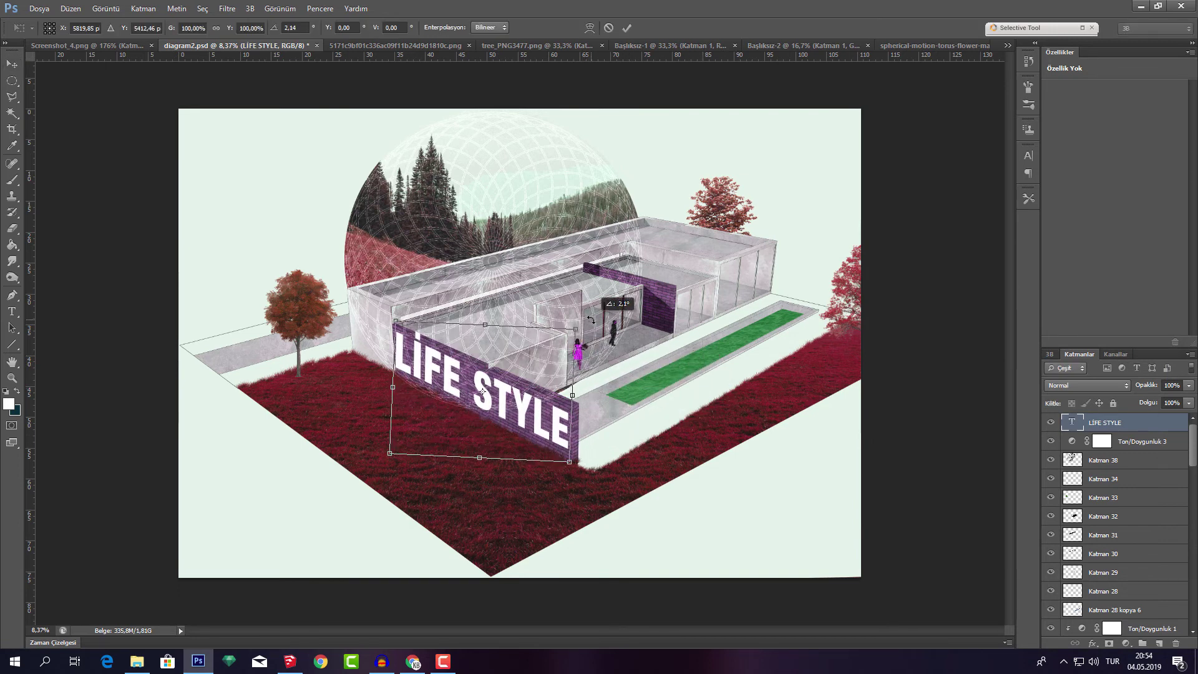
{"action": "left_click_drag", "start_coordinate": [585, 320], "coordinate": [600, 320]}
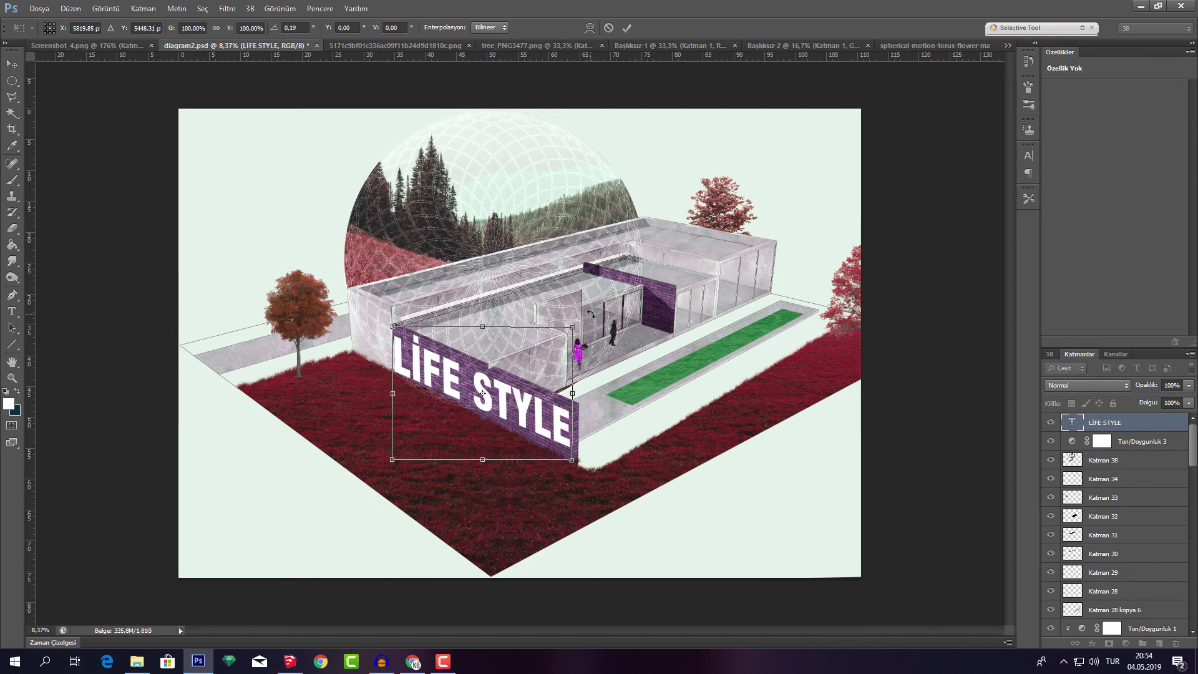
{"action": "left_click", "coordinate": [626, 27]}
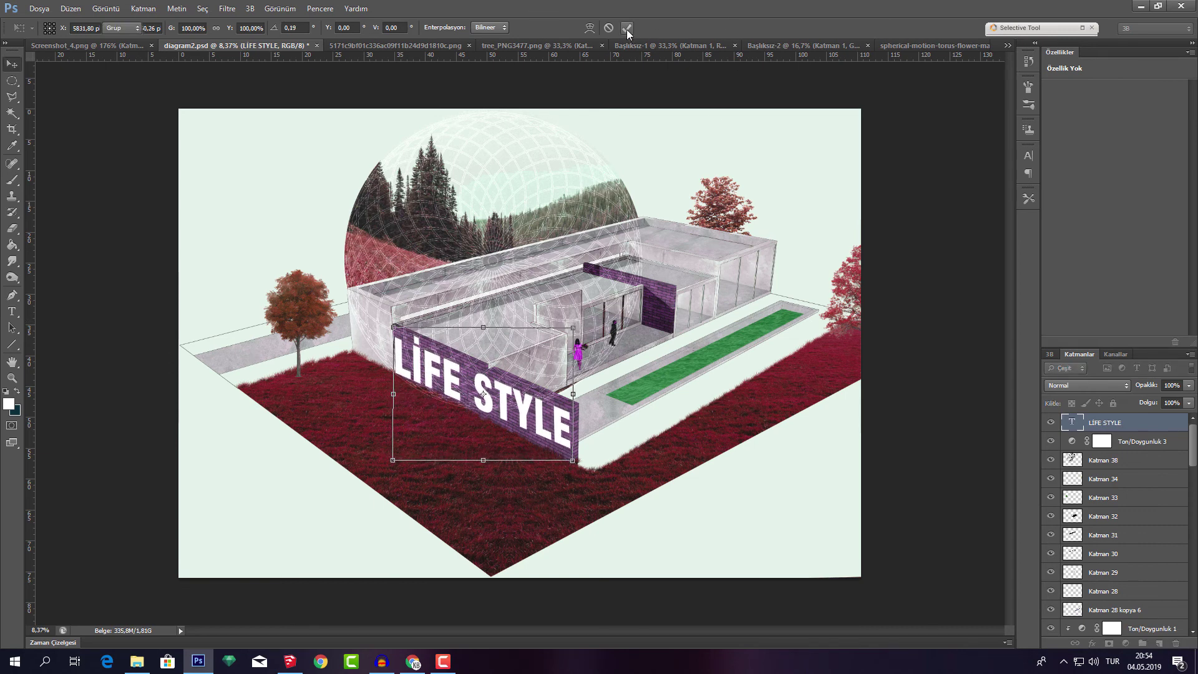
Rasterize the LİFE STYLE layer and set it to Overlay so the bricks show through
{"action": "right_click", "coordinate": [1117, 423]}
{"action": "left_click", "coordinate": [1062, 268]}
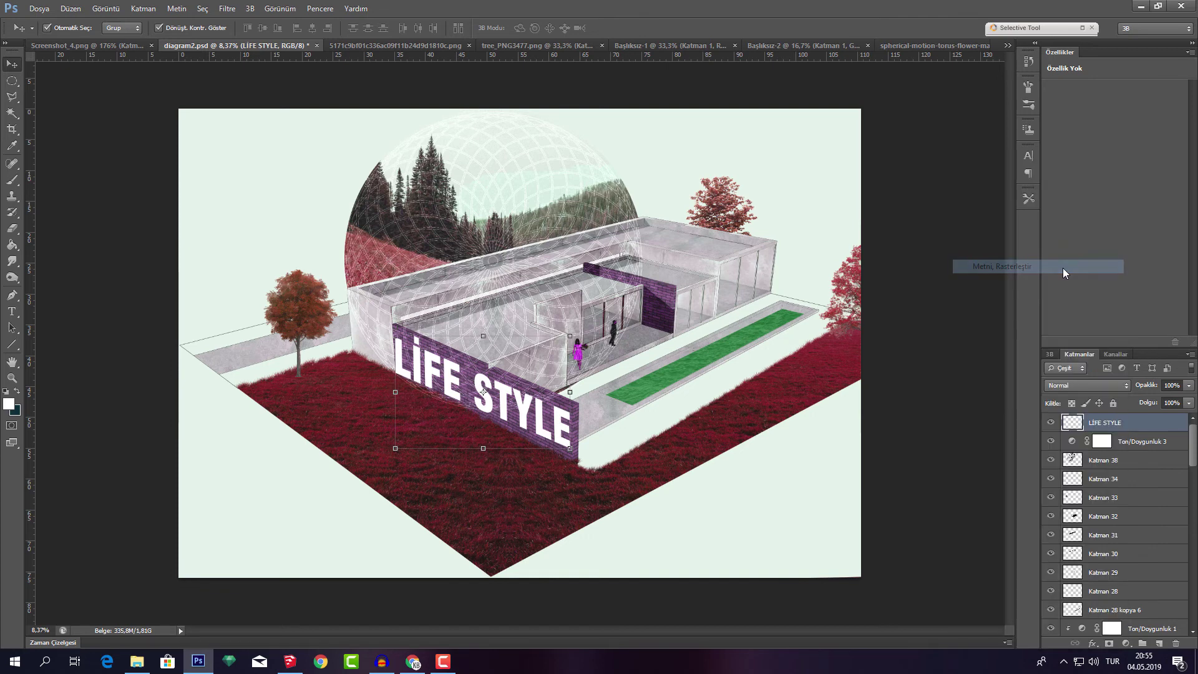
{"action": "left_click", "coordinate": [1109, 387]}
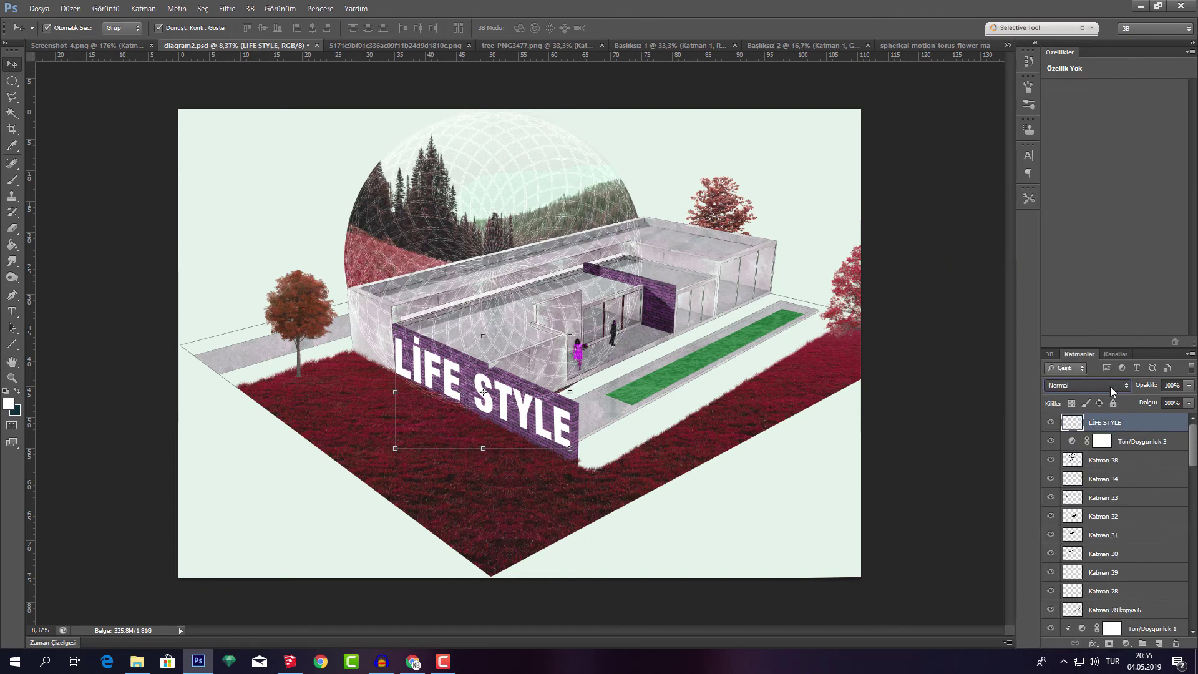
{"action": "scroll", "coordinate": [1109, 387], "scroll_direction": "down", "scroll_amount": 2}
{"action": "scroll", "coordinate": [1109, 387], "scroll_direction": "down", "scroll_amount": 3}
{"action": "scroll", "coordinate": [1109, 387], "scroll_direction": "down", "scroll_amount": 3}
{"action": "scroll", "coordinate": [1109, 387], "scroll_direction": "down", "scroll_amount": 1}
{"action": "scroll", "coordinate": [1109, 387], "scroll_direction": "down", "scroll_amount": 1}
{"action": "scroll", "coordinate": [1109, 387], "scroll_direction": "down", "scroll_amount": 2}
{"action": "scroll", "coordinate": [1109, 387], "scroll_direction": "down", "scroll_amount": 1}
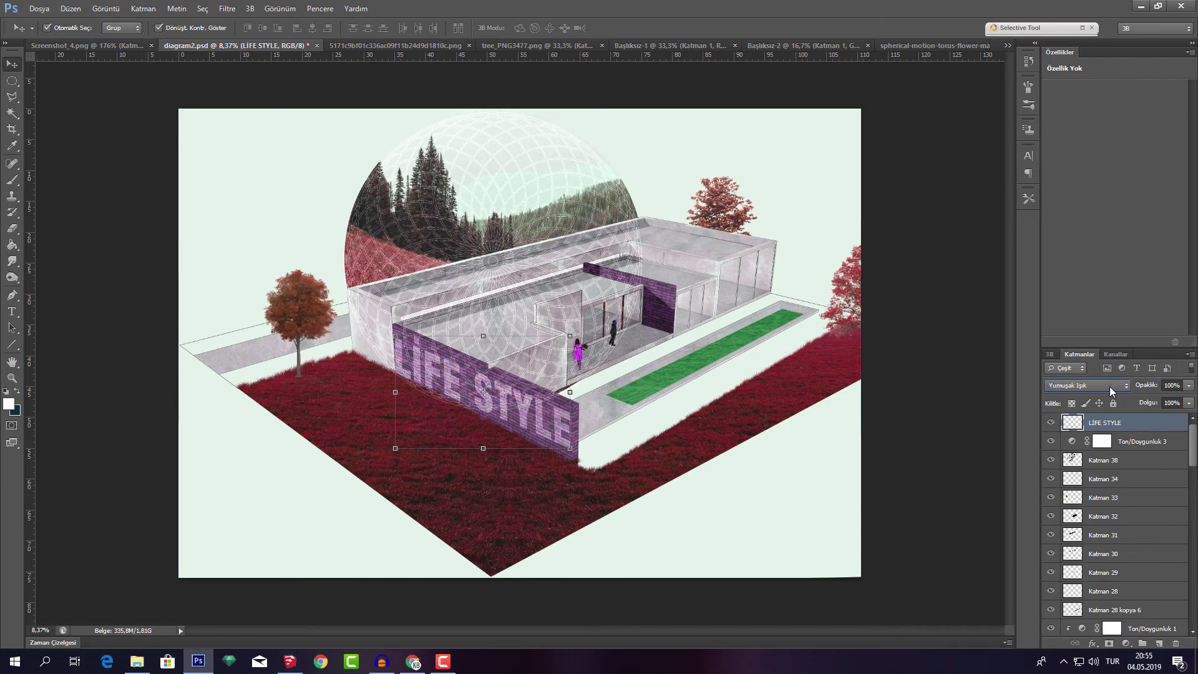
{"action": "scroll", "coordinate": [1110, 387], "scroll_direction": "up", "scroll_amount": 1}
{"action": "left_click", "coordinate": [961, 351]}
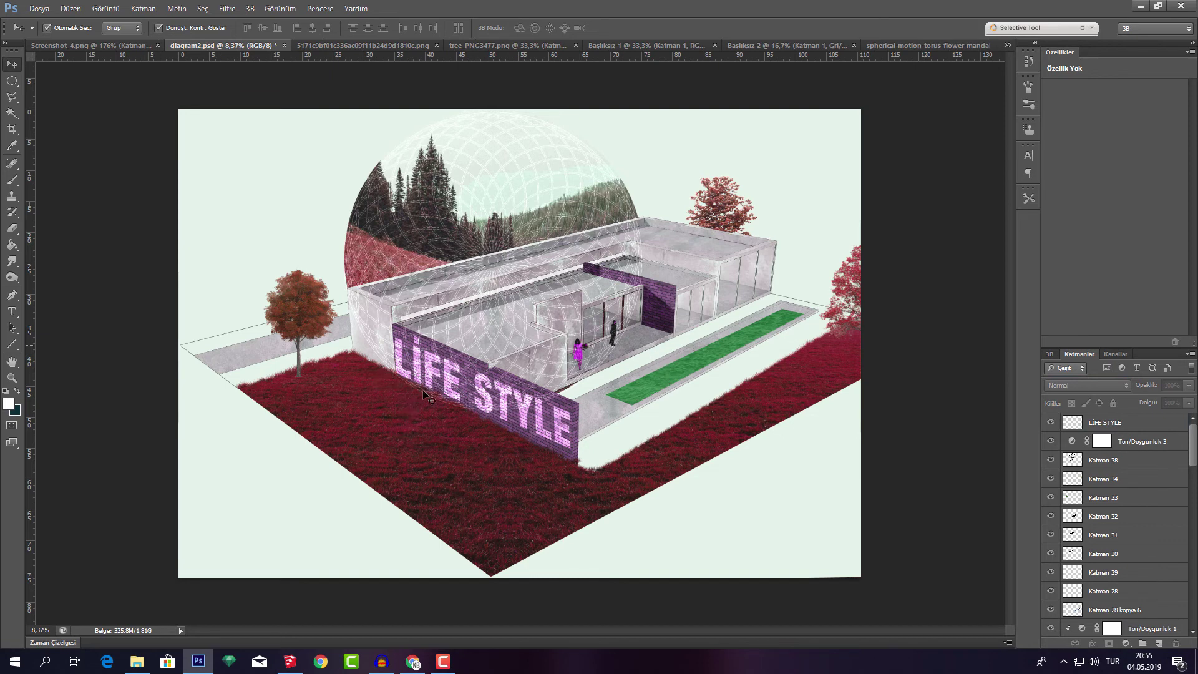
{"action": "mouse_move", "coordinate": [441, 397]}
{"action": "left_mouse_down"}
{"action": "mouse_move", "coordinate": [406, 431]}
{"action": "mouse_move", "coordinate": [509, 469]}
{"action": "left_mouse_up"}
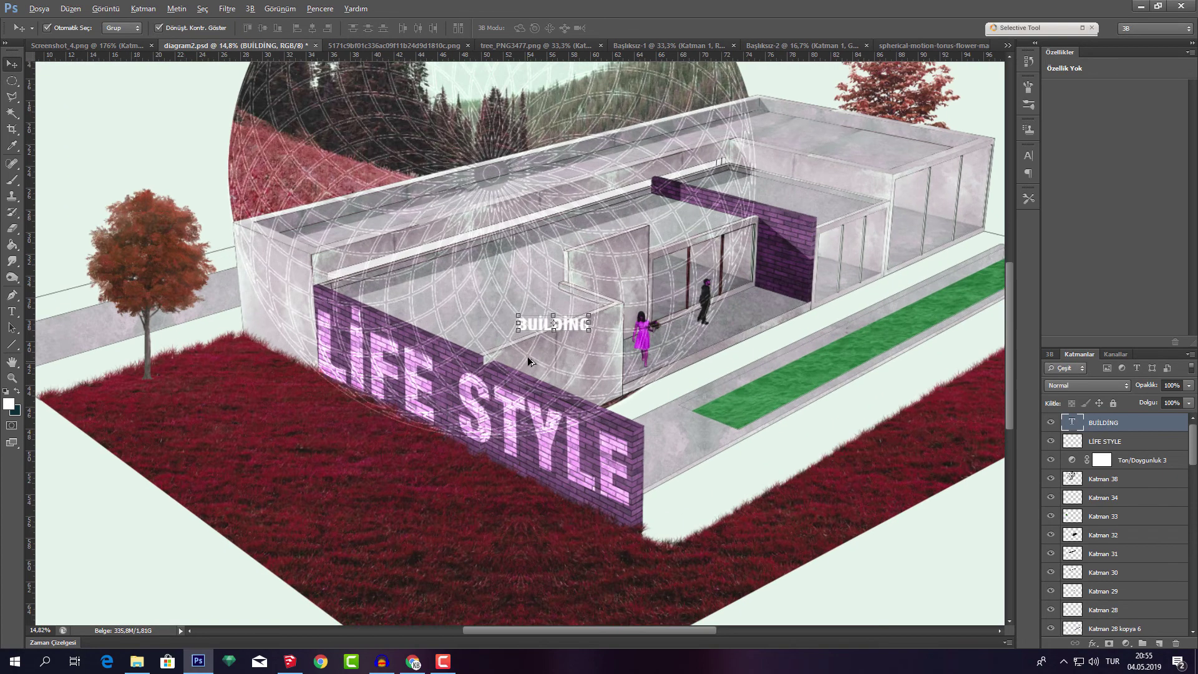
Rotate and widen the BUILDING text to follow the inner wall's slant
{"action": "scroll", "coordinate": [532, 306], "scroll_direction": "up", "scroll_amount": 2}
{"action": "scroll", "coordinate": [517, 315], "scroll_direction": "up", "scroll_amount": 1}
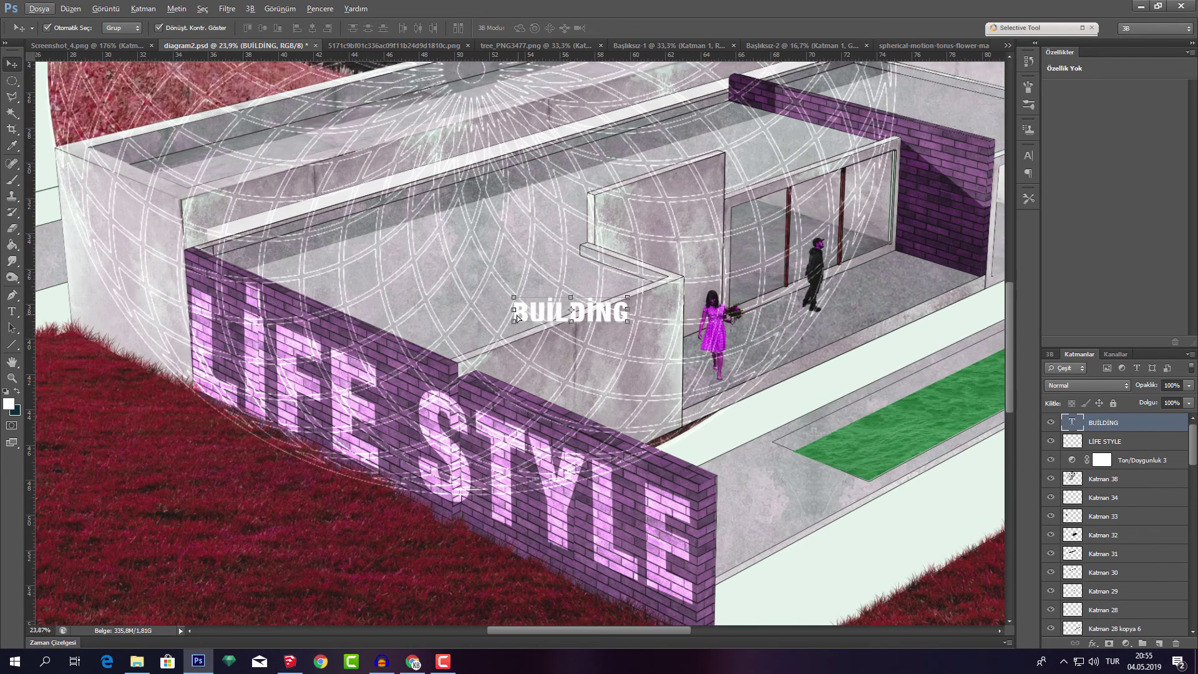
{"action": "key", "text": "ctrl+t"}
{"action": "left_click_drag", "start_coordinate": [510, 311], "coordinate": [508, 374]}
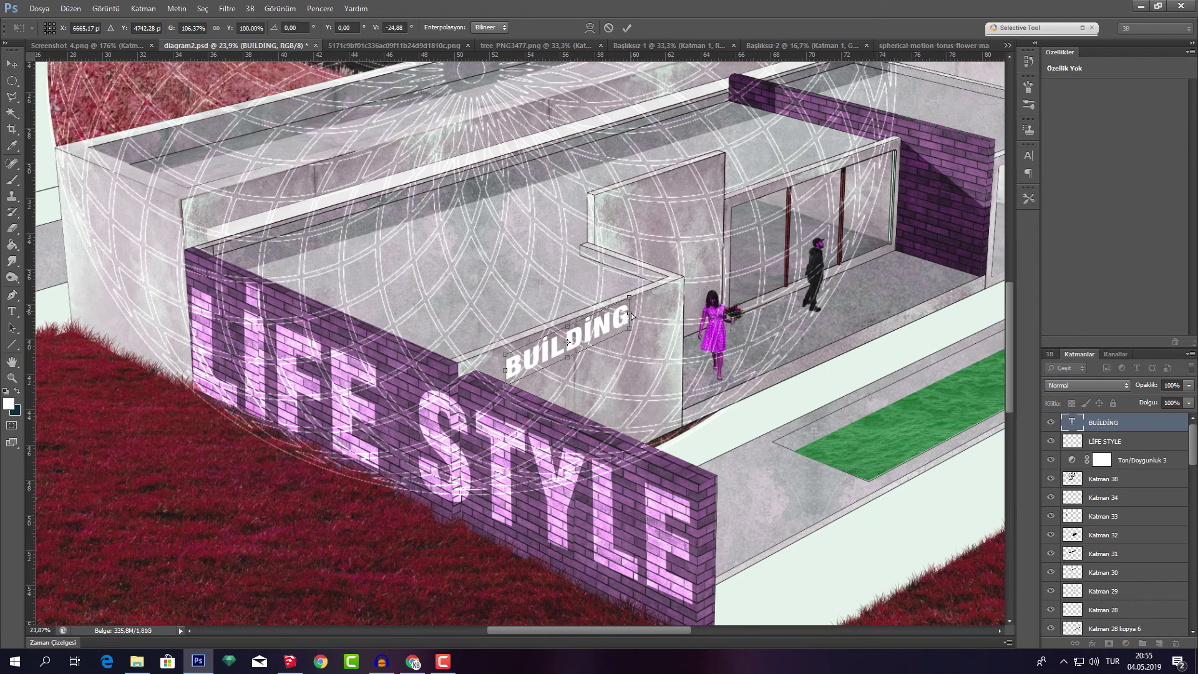
{"action": "left_click_drag", "start_coordinate": [631, 316], "coordinate": [677, 307]}
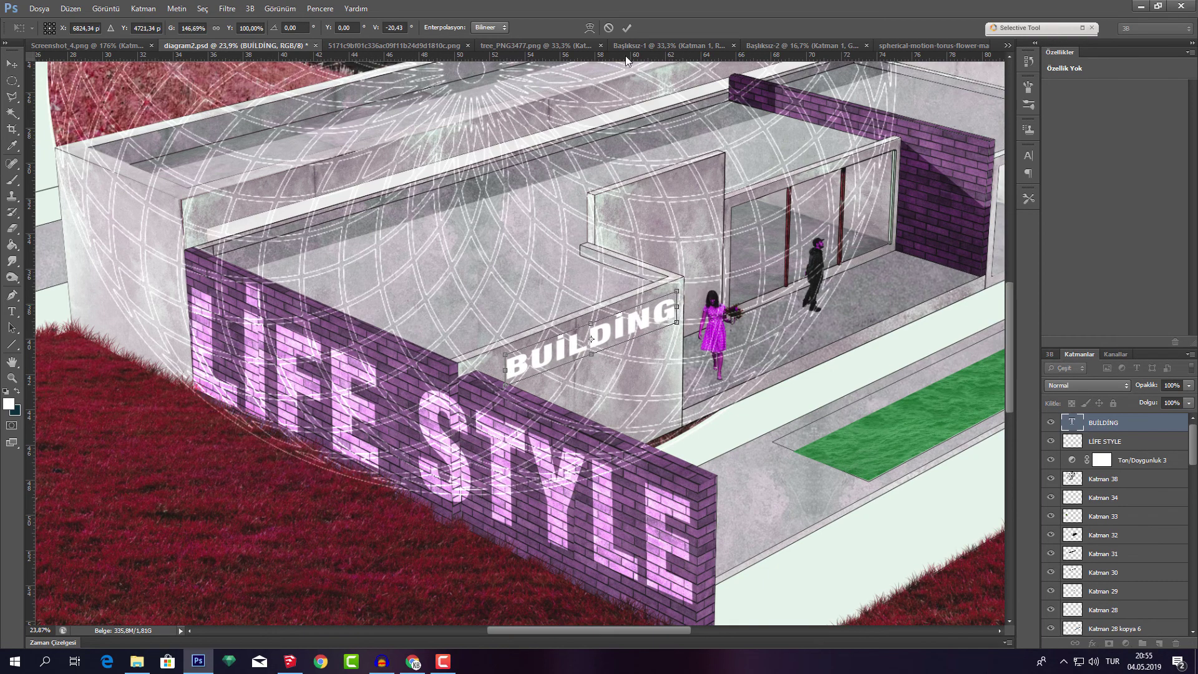
{"action": "left_click", "coordinate": [627, 28]}
Rasterize the BUILDING layer and set its blend mode to Linear Dodge (Add)
{"action": "right_click", "coordinate": [1147, 428]}
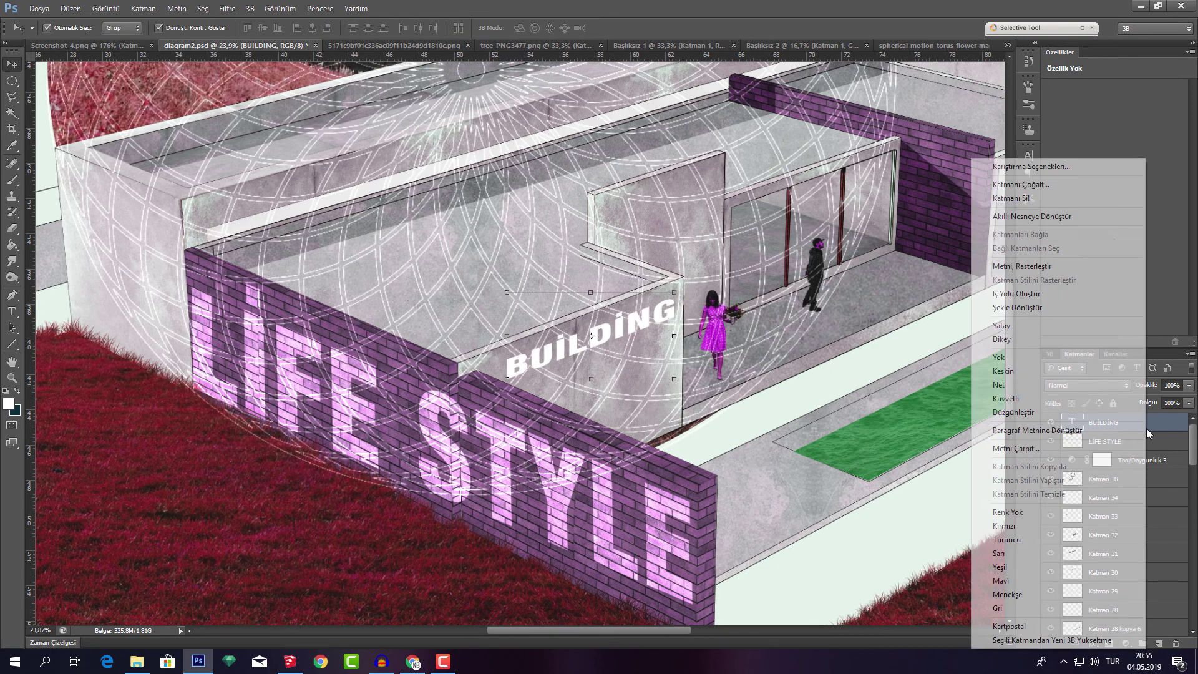
{"action": "left_click", "coordinate": [1111, 267]}
{"action": "left_click", "coordinate": [1088, 386]}
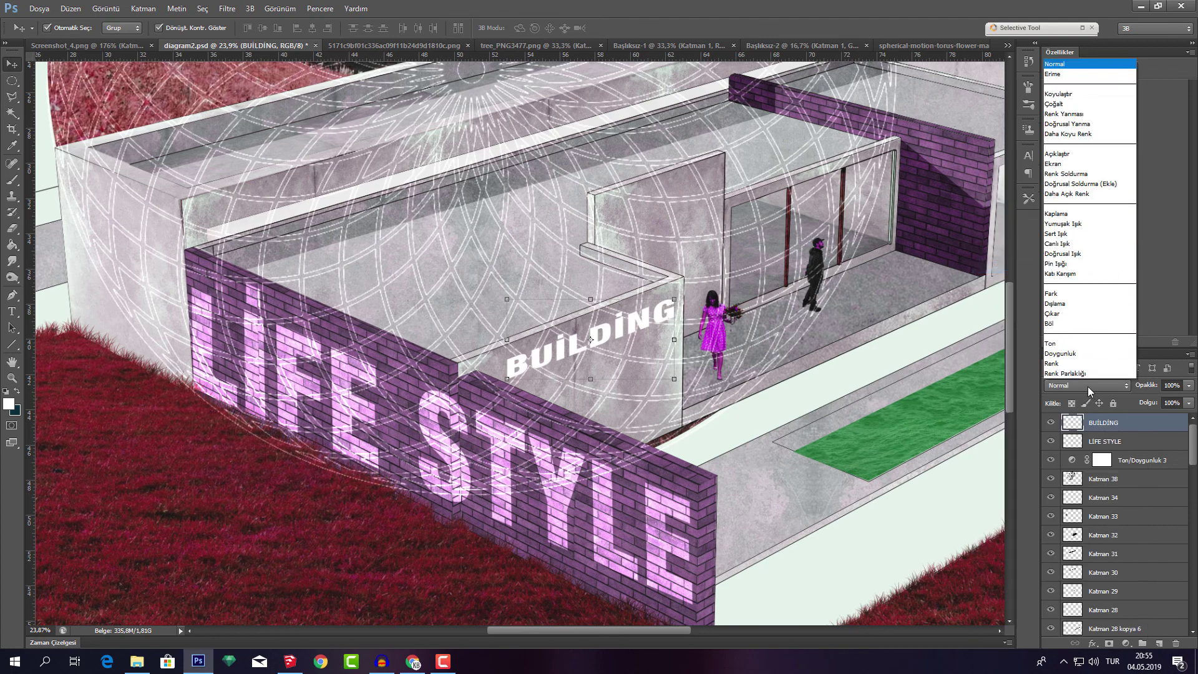
{"action": "left_click", "coordinate": [1096, 213]}
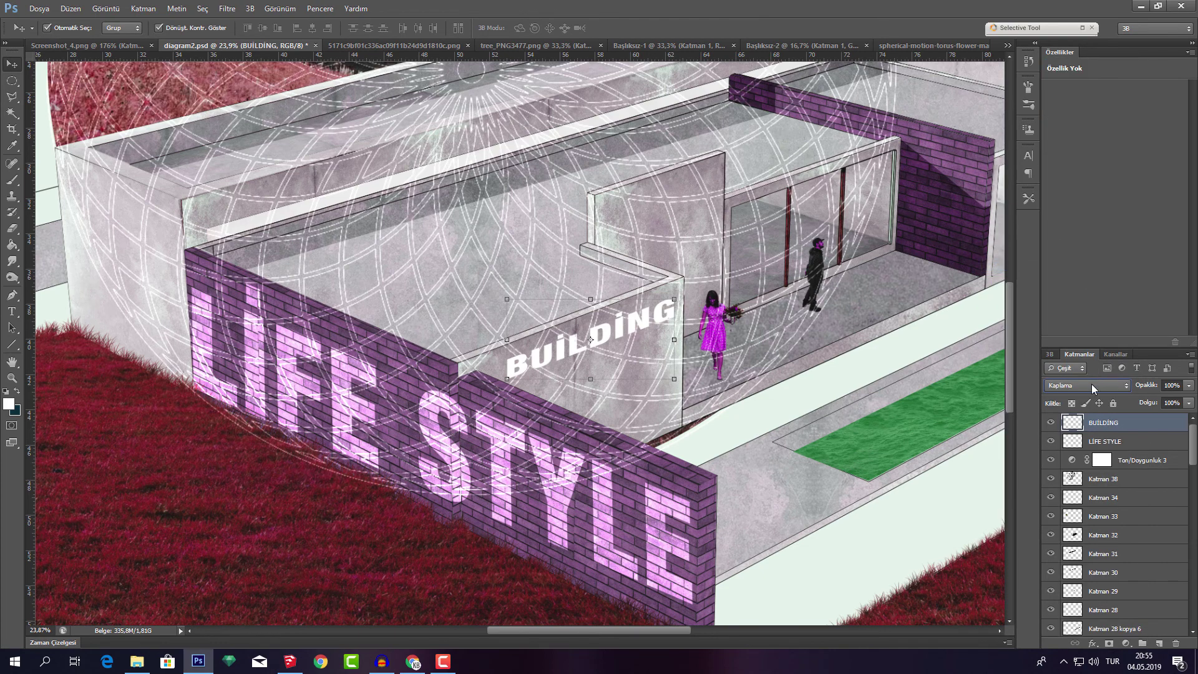
{"action": "scroll", "coordinate": [1091, 385], "scroll_direction": "up", "scroll_amount": 1}
{"action": "scroll", "coordinate": [1093, 387], "scroll_direction": "down", "scroll_amount": 1}
{"action": "scroll", "coordinate": [1093, 388], "scroll_direction": "down", "scroll_amount": 1}
{"action": "scroll", "coordinate": [1092, 388], "scroll_direction": "up", "scroll_amount": 1}
{"action": "scroll", "coordinate": [1093, 387], "scroll_direction": "up", "scroll_amount": 1}
{"action": "scroll", "coordinate": [1093, 387], "scroll_direction": "up", "scroll_amount": 1}
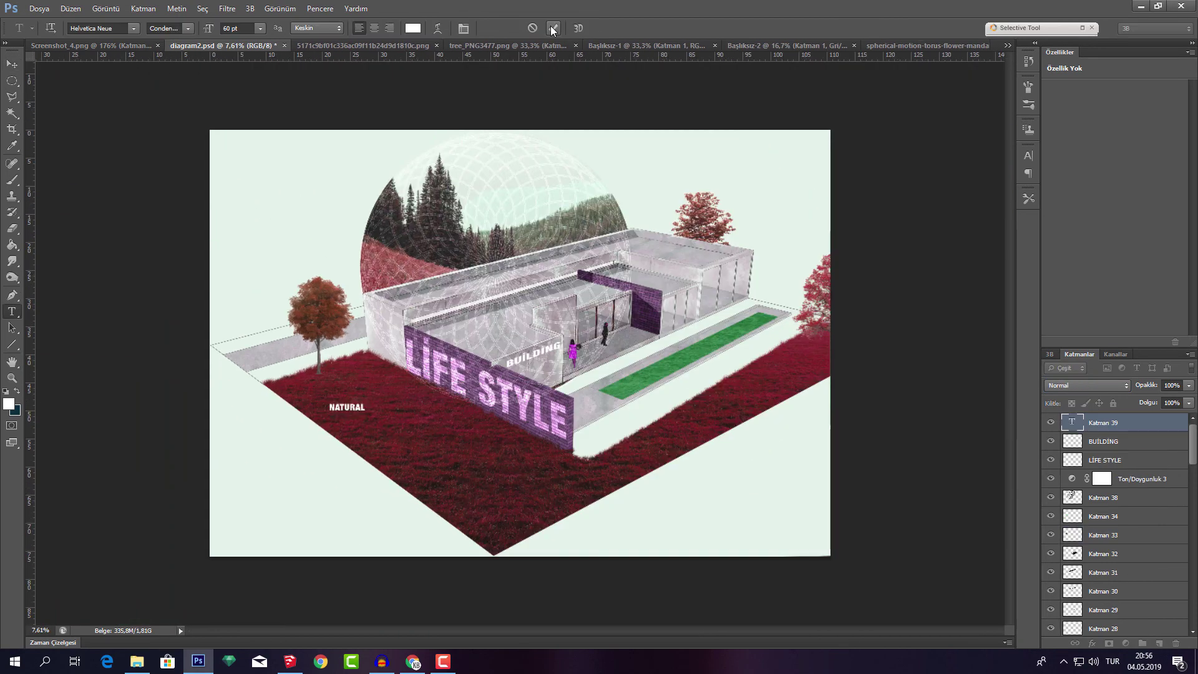
Enlarge the NATURAL text to about 329% and move it above the forest dome
{"action": "left_click", "coordinate": [552, 28]}
{"action": "key", "text": "ctrl+t"}
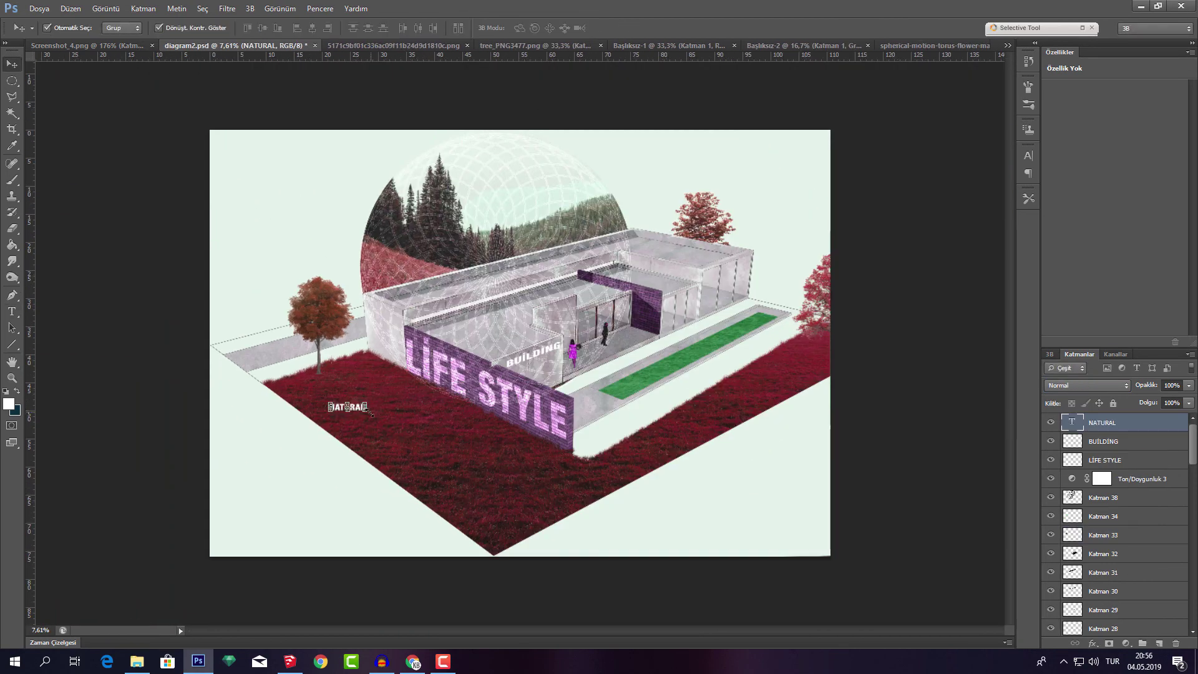
{"action": "mouse_move", "coordinate": [371, 413]}
{"action": "left_mouse_down"}
{"action": "mouse_move", "coordinate": [459, 478]}
{"action": "mouse_move", "coordinate": [480, 475]}
{"action": "left_mouse_up"}
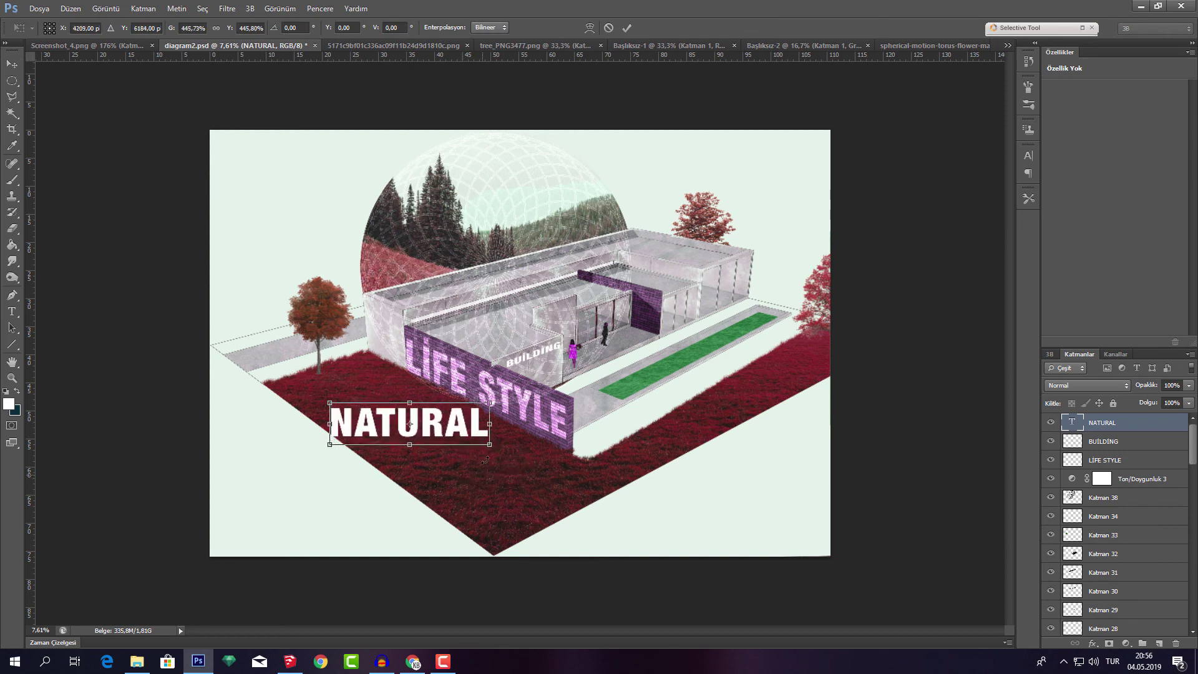
{"action": "left_click", "coordinate": [626, 28]}
{"action": "left_click_drag", "start_coordinate": [466, 432], "coordinate": [543, 234]}
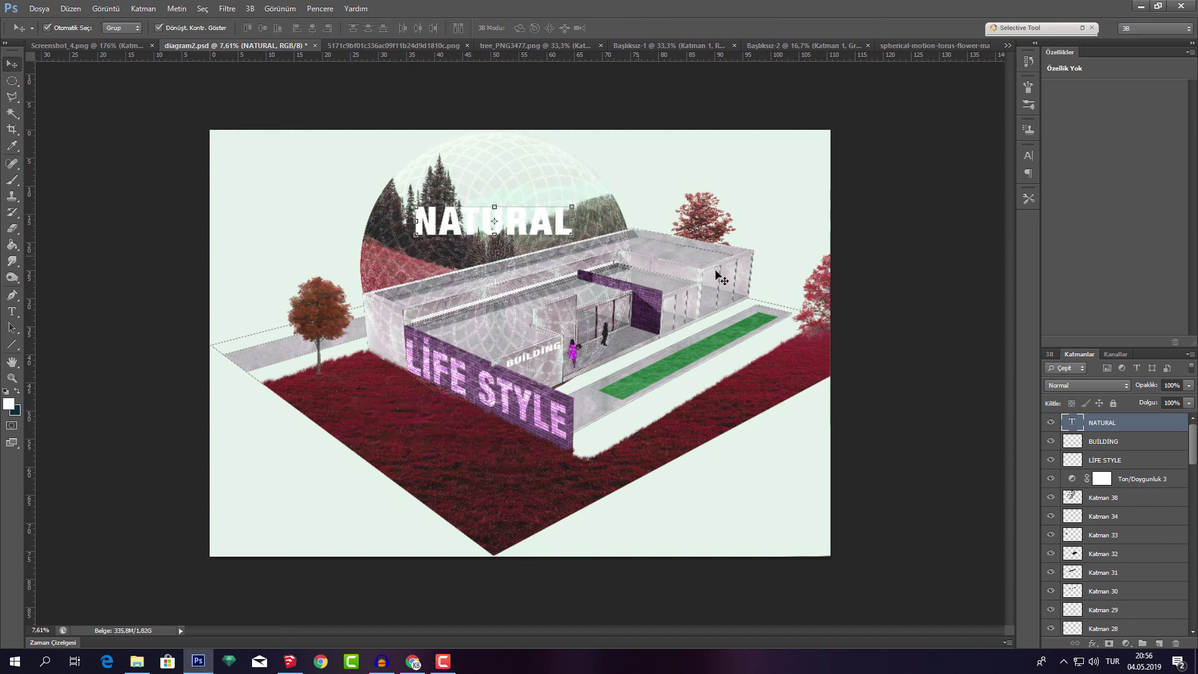
Set the NATURAL layer's blend mode to Overlay
{"action": "left_click", "coordinate": [1070, 384]}
{"action": "key", "text": "Escape"}
{"action": "right_click", "coordinate": [1136, 417]}
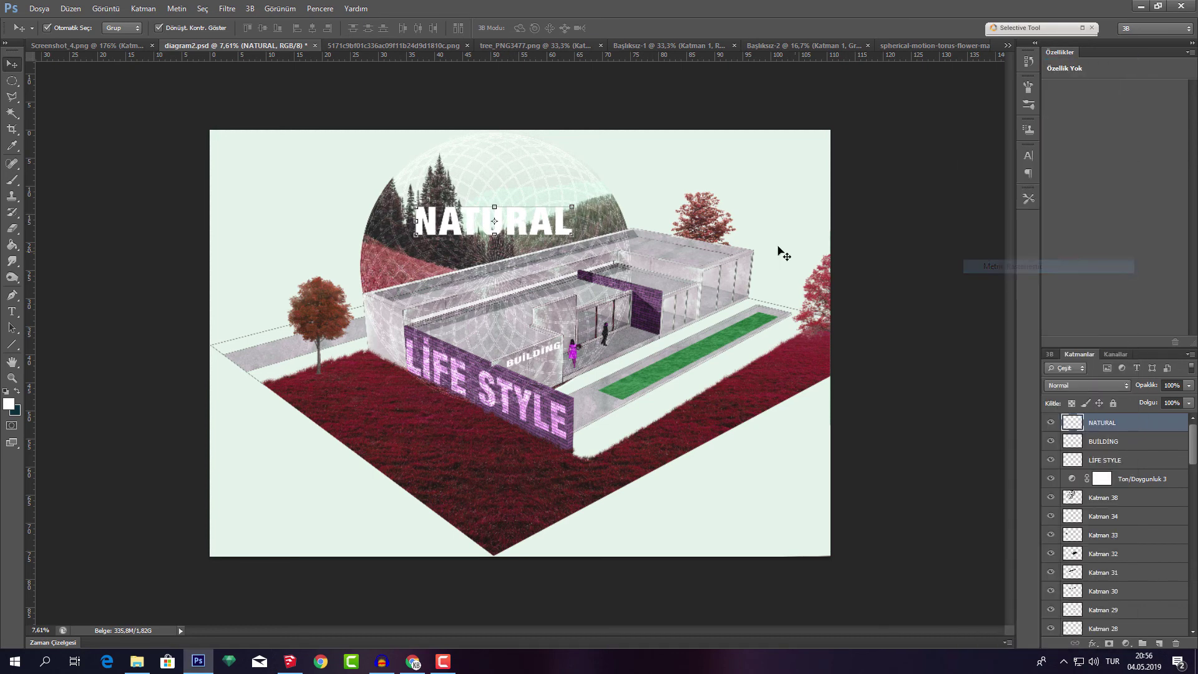
{"action": "key", "text": "Escape"}
{"action": "left_click", "coordinate": [1116, 385]}
{"action": "left_click", "coordinate": [1085, 213]}
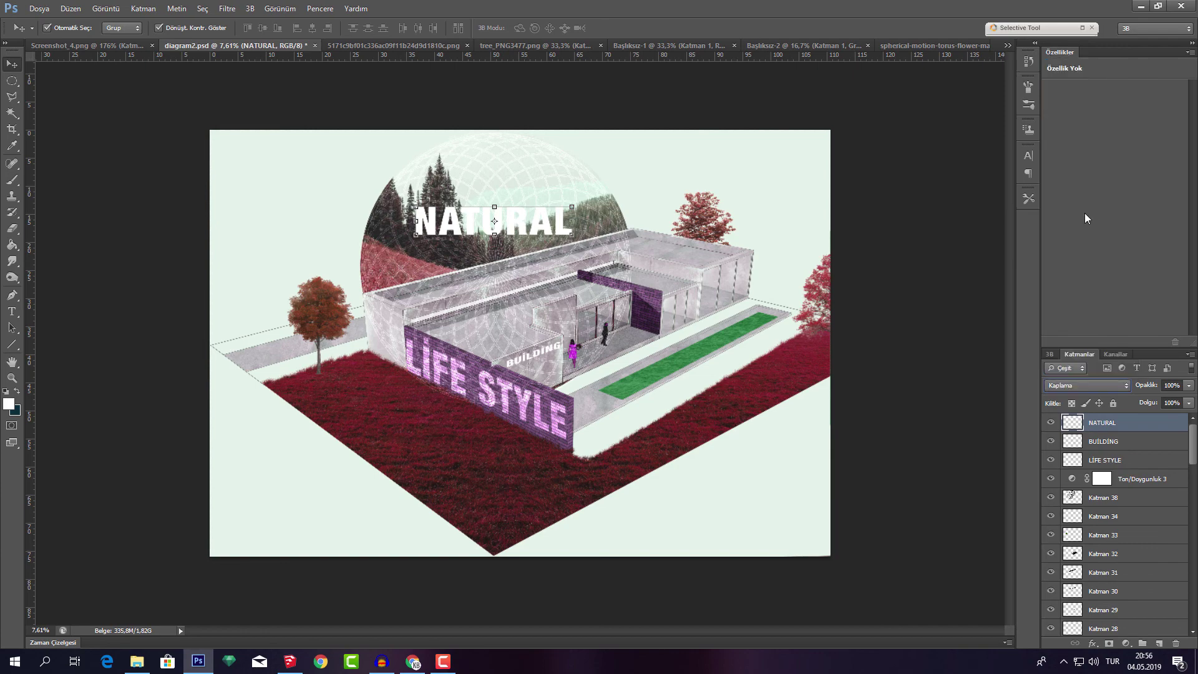
{"action": "scroll", "coordinate": [529, 200], "scroll_direction": "up", "scroll_amount": 2}
{"action": "scroll", "coordinate": [530, 200], "scroll_direction": "up", "scroll_amount": 1}
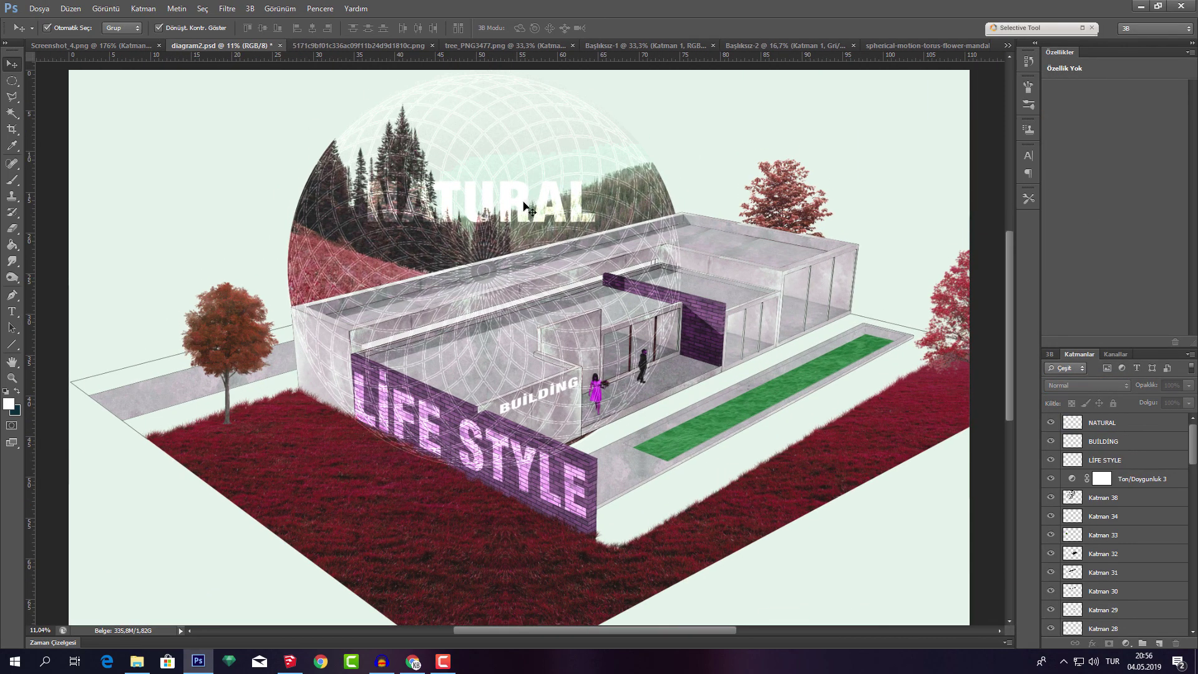
Move NATURAL onto the green lawn strip and distort its corners to lie flat along it
{"action": "mouse_move", "coordinate": [523, 210]}
{"action": "left_mouse_down"}
{"action": "mouse_move", "coordinate": [833, 459]}
{"action": "mouse_move", "coordinate": [869, 424]}
{"action": "mouse_move", "coordinate": [820, 365]}
{"action": "left_mouse_up"}
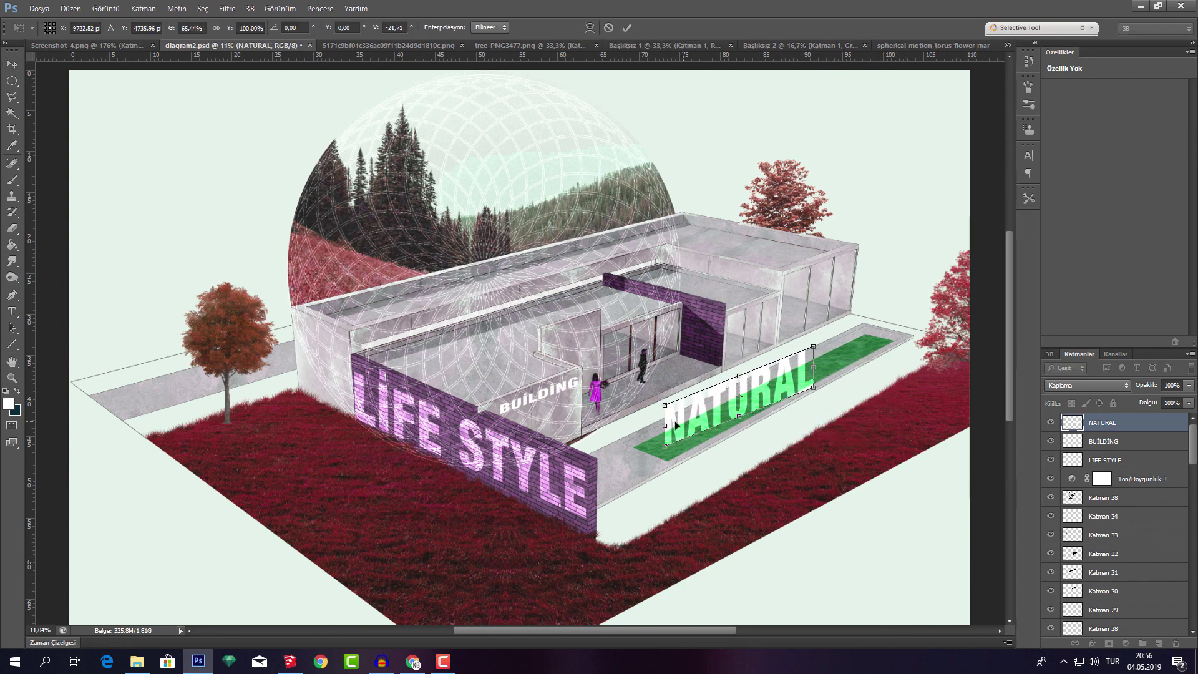
{"action": "left_click_drag", "start_coordinate": [666, 439], "coordinate": [633, 444]}
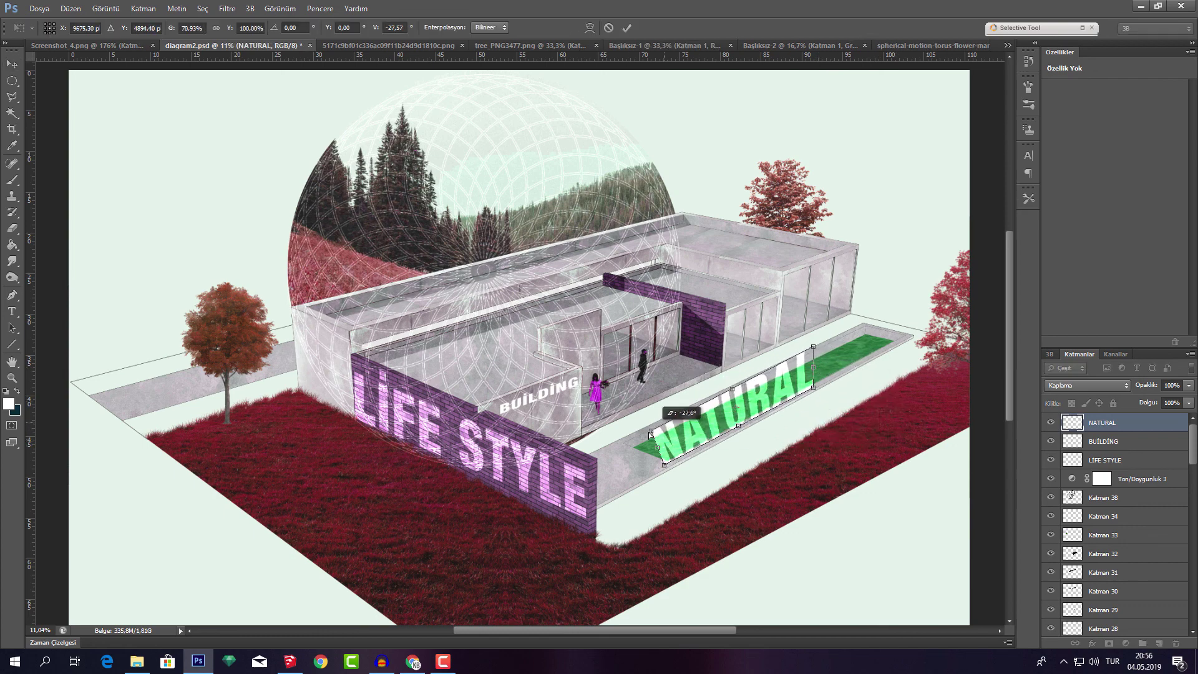
{"action": "left_click_drag", "start_coordinate": [813, 346], "coordinate": [845, 342]}
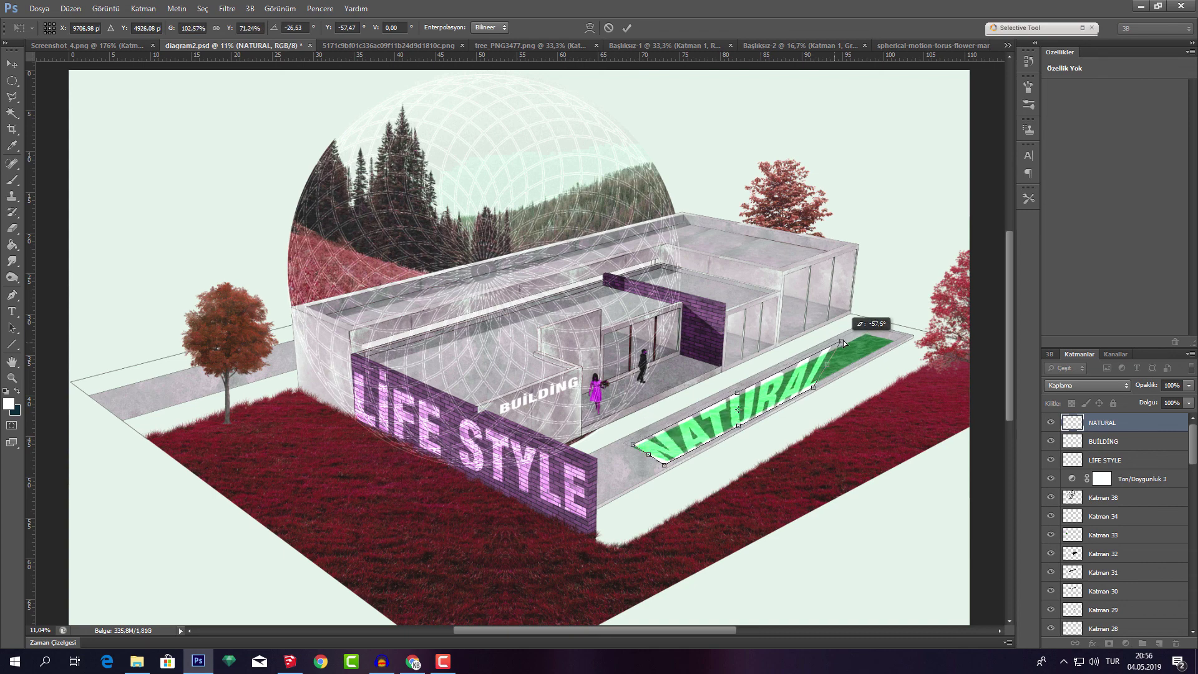
{"action": "left_click_drag", "start_coordinate": [664, 465], "coordinate": [668, 464]}
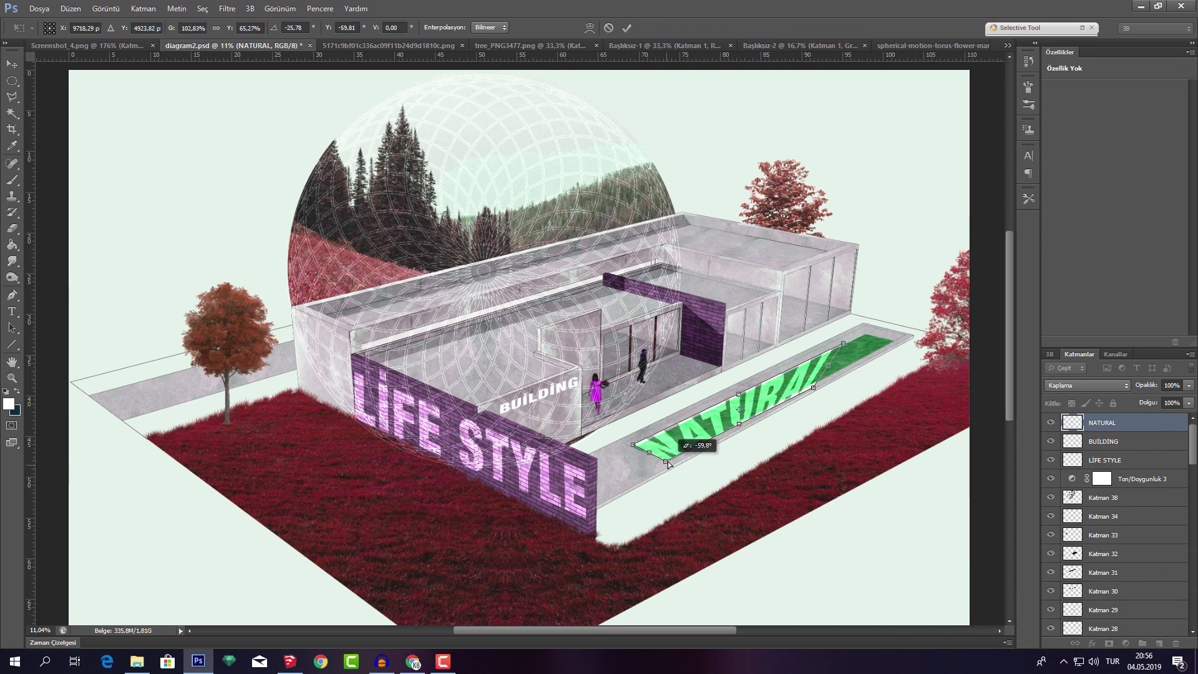
{"action": "left_click_drag", "start_coordinate": [813, 388], "coordinate": [816, 386]}
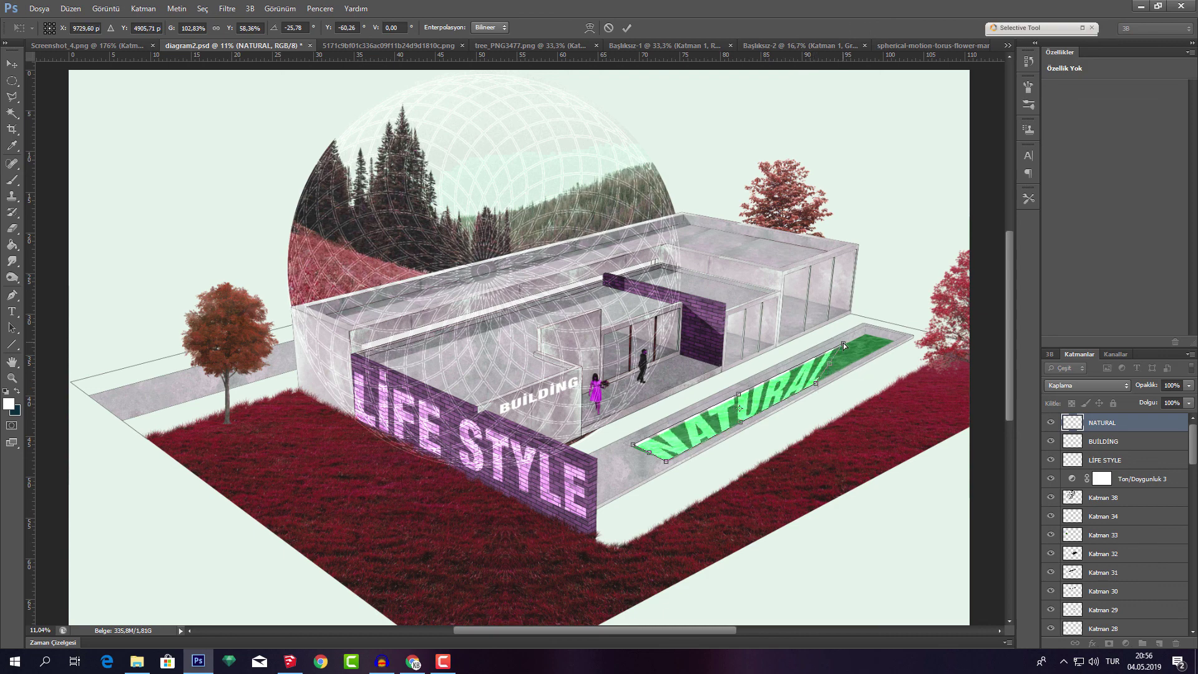
{"action": "mouse_move", "coordinate": [844, 343]}
{"action": "left_mouse_down"}
{"action": "mouse_move", "coordinate": [821, 357]}
{"action": "mouse_move", "coordinate": [863, 336]}
{"action": "left_mouse_up"}
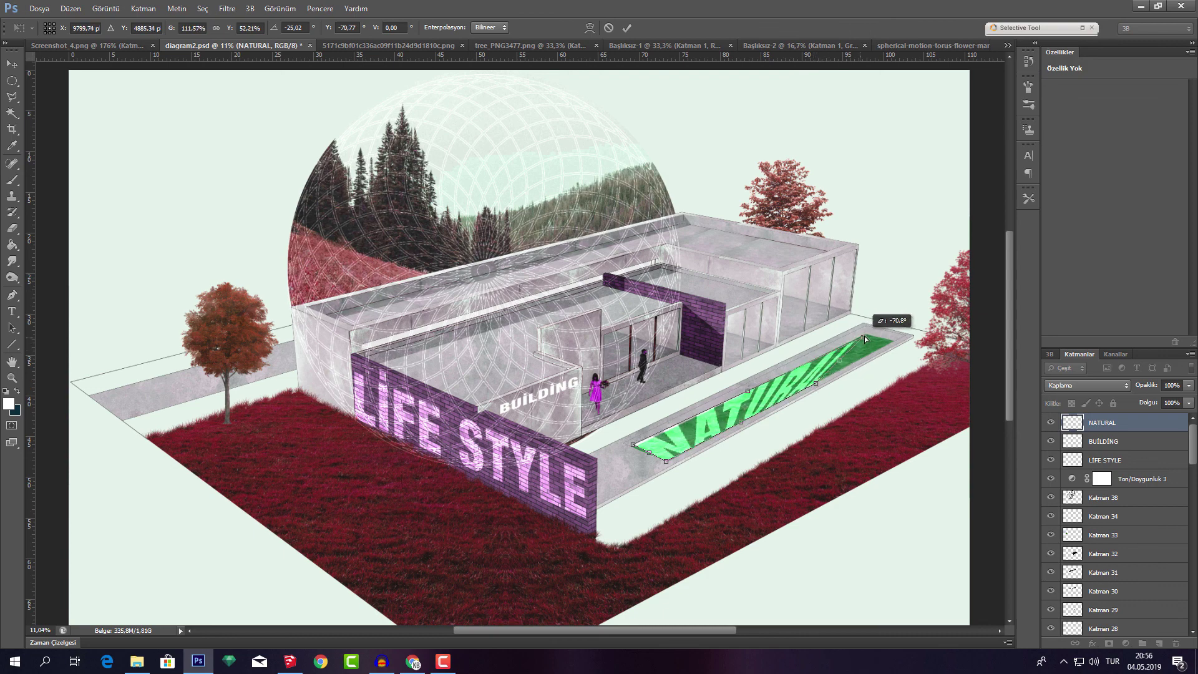
{"action": "left_click", "coordinate": [626, 27]}
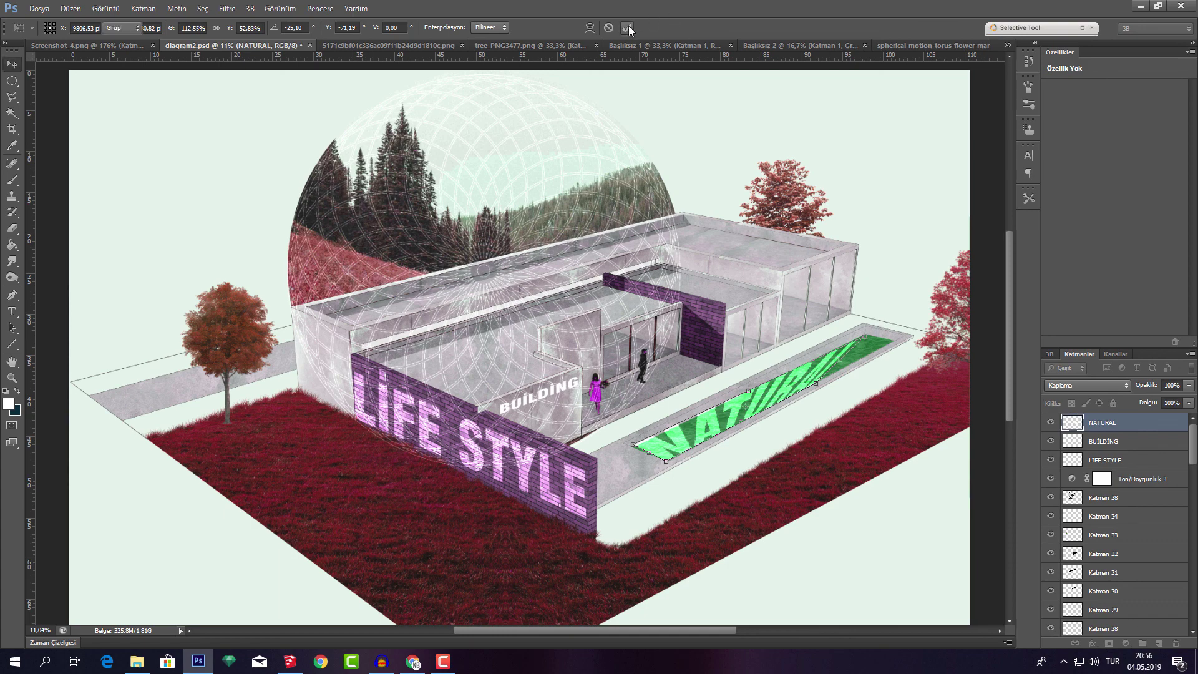
{"action": "scroll", "coordinate": [684, 222], "scroll_direction": "down", "scroll_amount": 3}
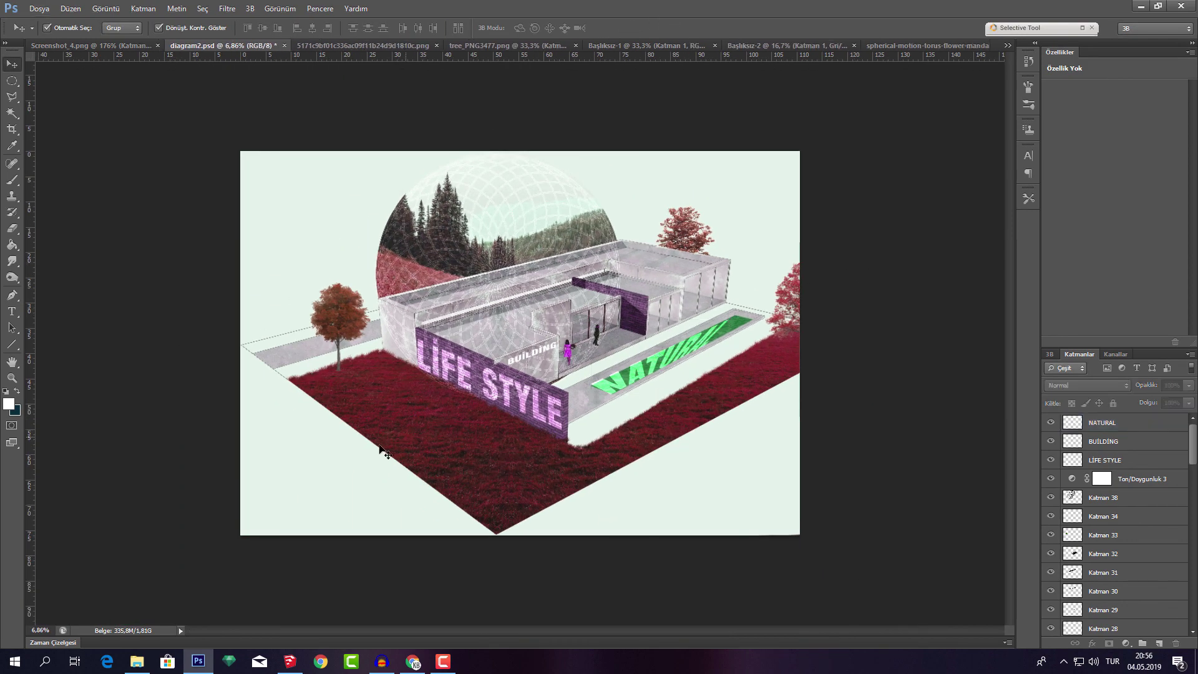
Save diagram2.psd and stop the screen recording
{"action": "key", "text": "ctrl+s"}
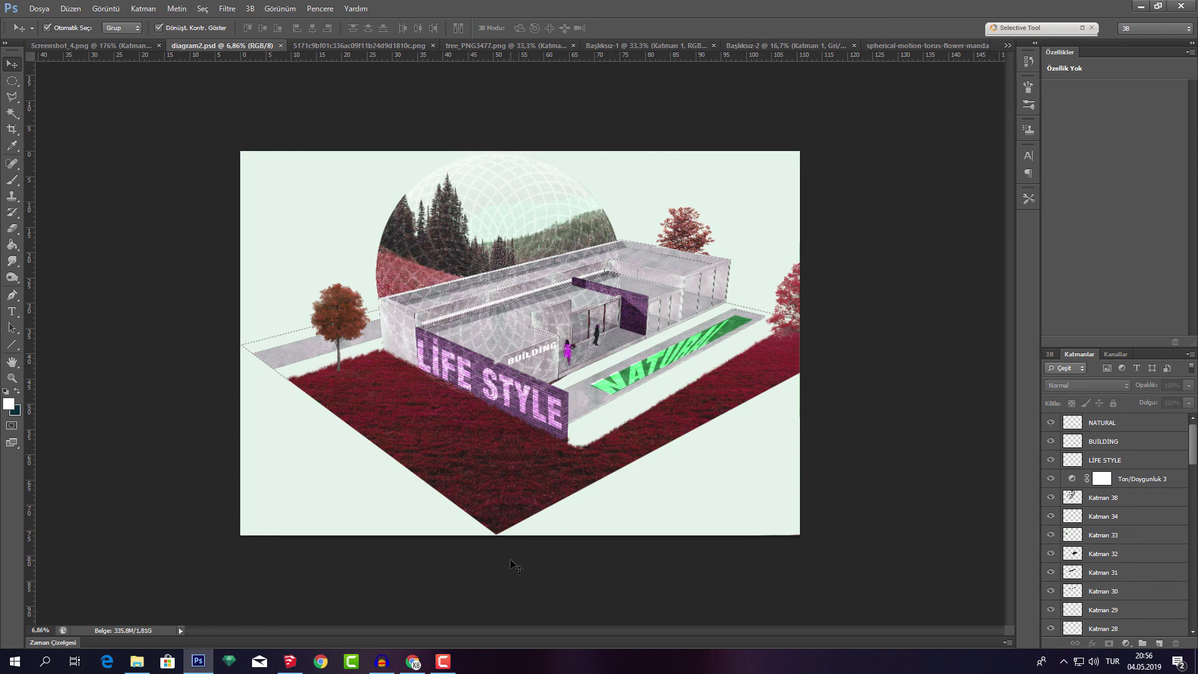
{"action": "left_click", "coordinate": [443, 663]}
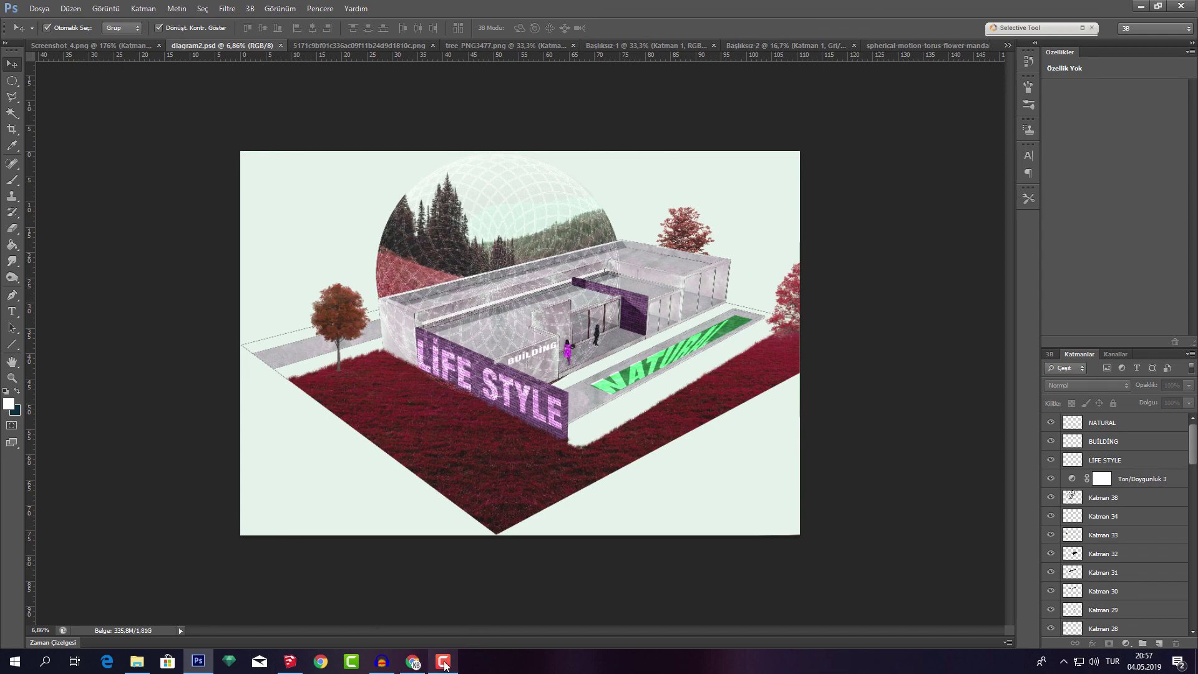